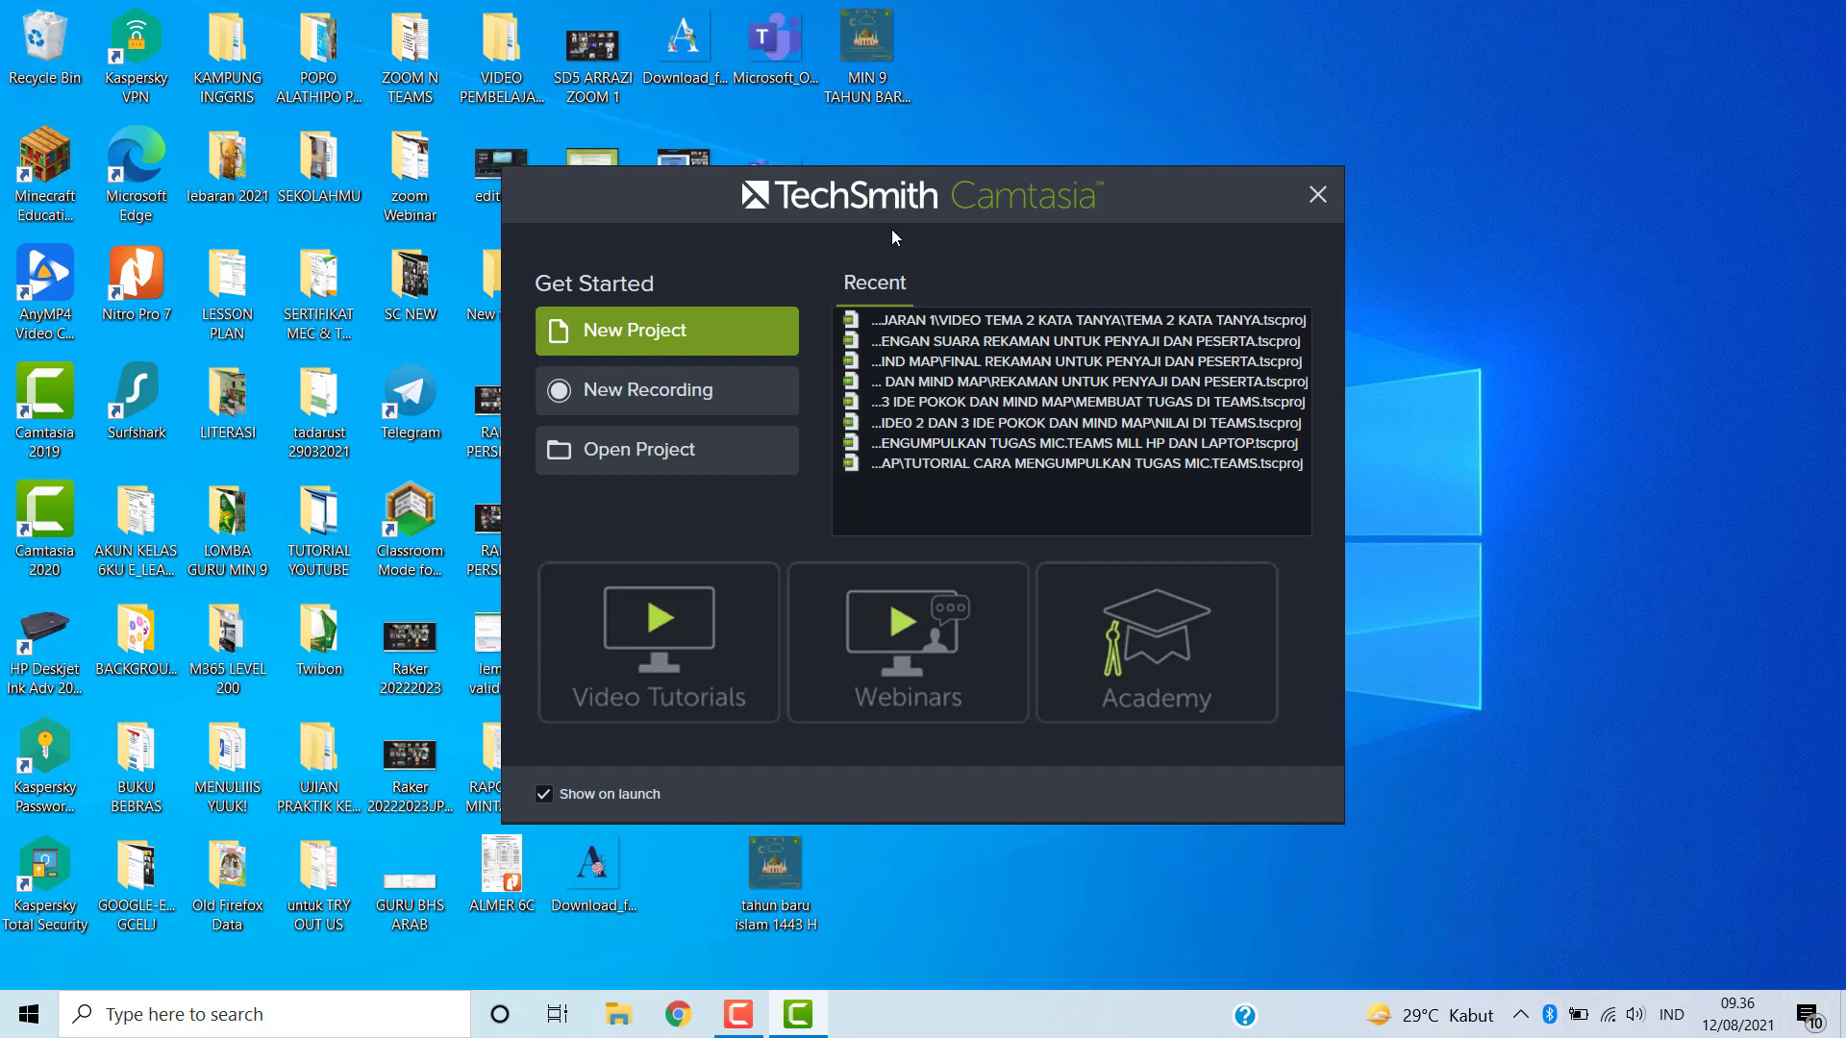
- Start a new project from the welcome screen
{"action": "left_click", "coordinate": [698, 334]}
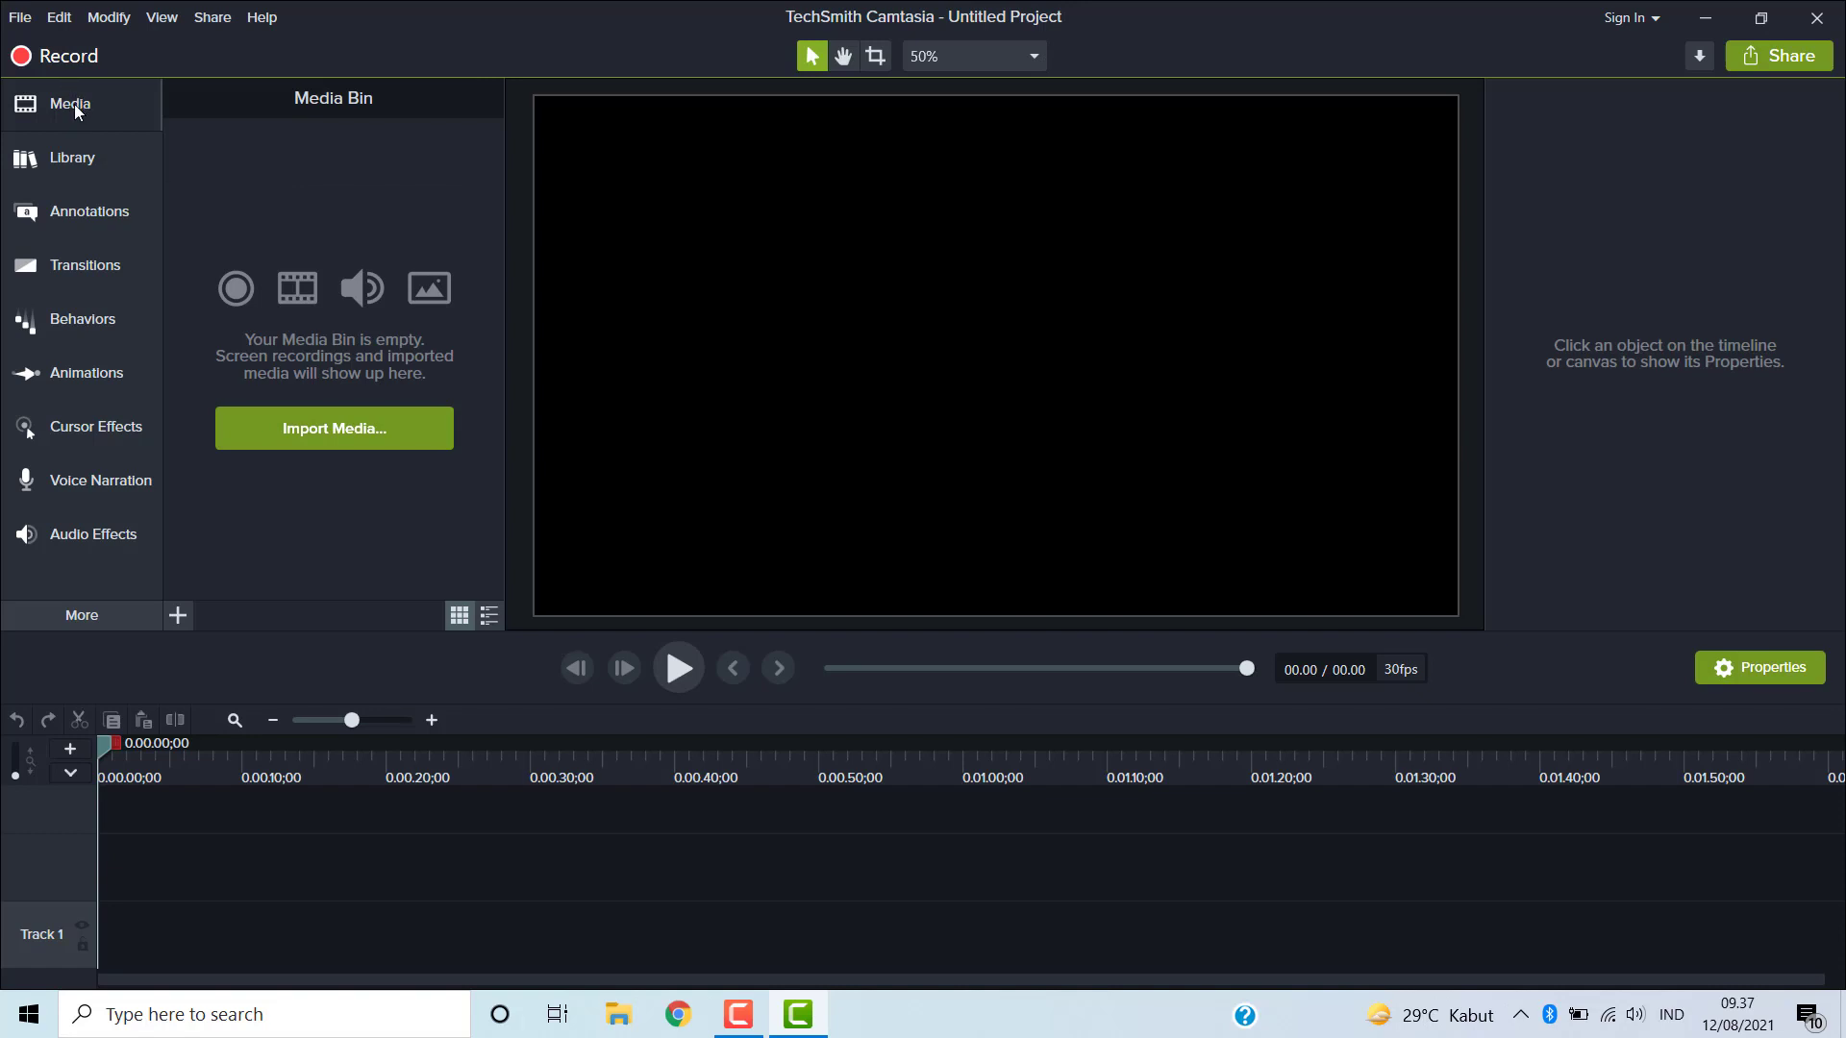
{"action": "left_click", "coordinate": [73, 104]}
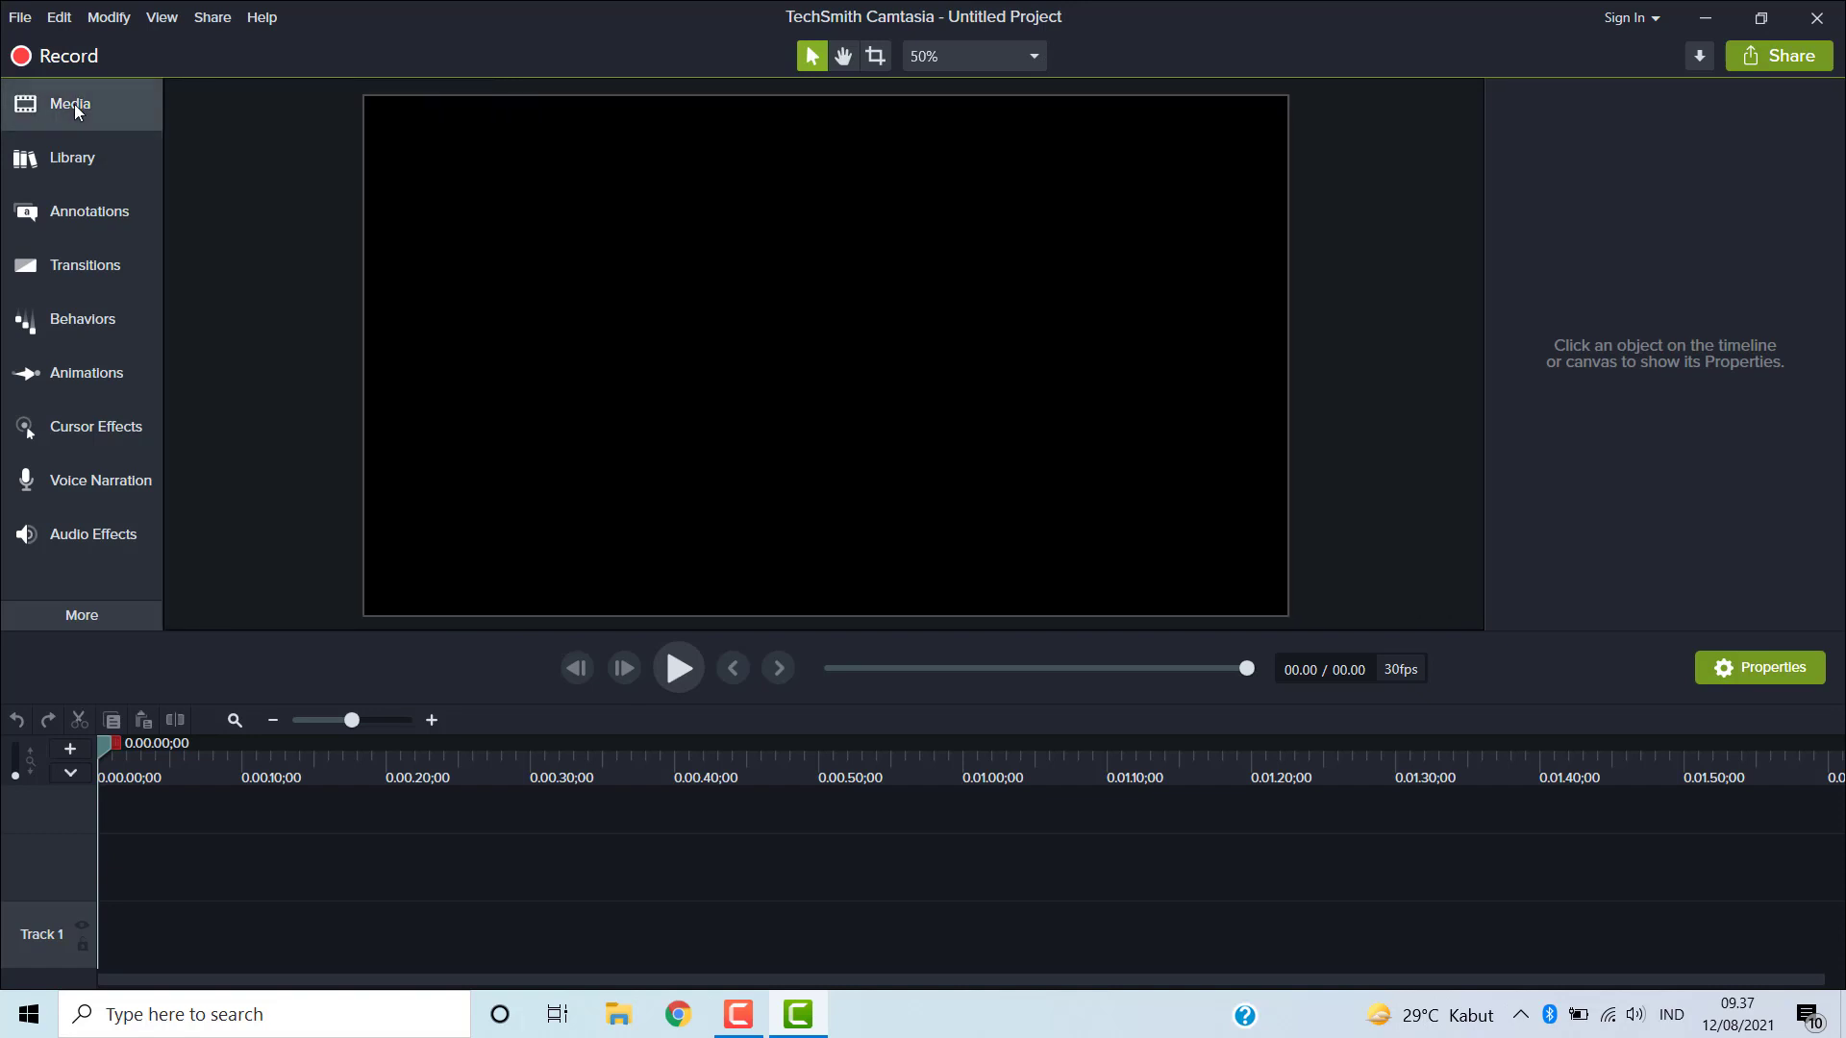
{"action": "left_click", "coordinate": [74, 103]}
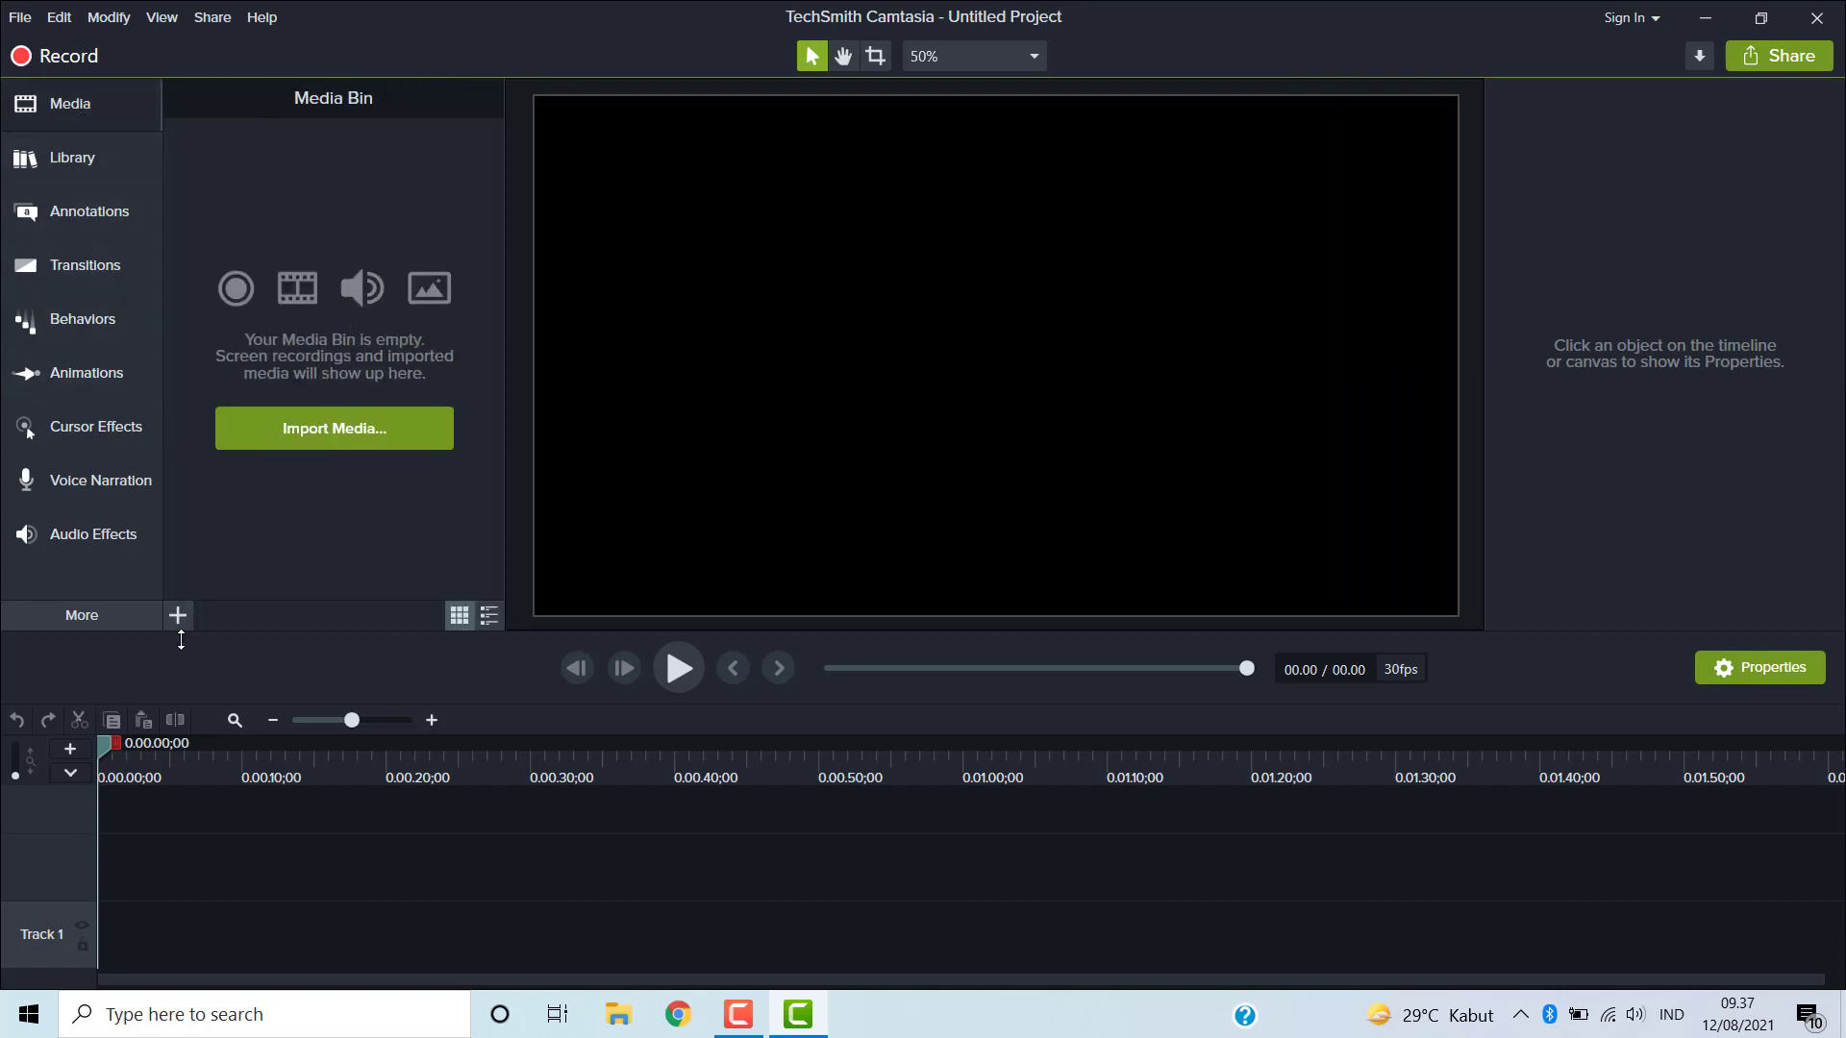
{"action": "left_click", "coordinate": [96, 100]}
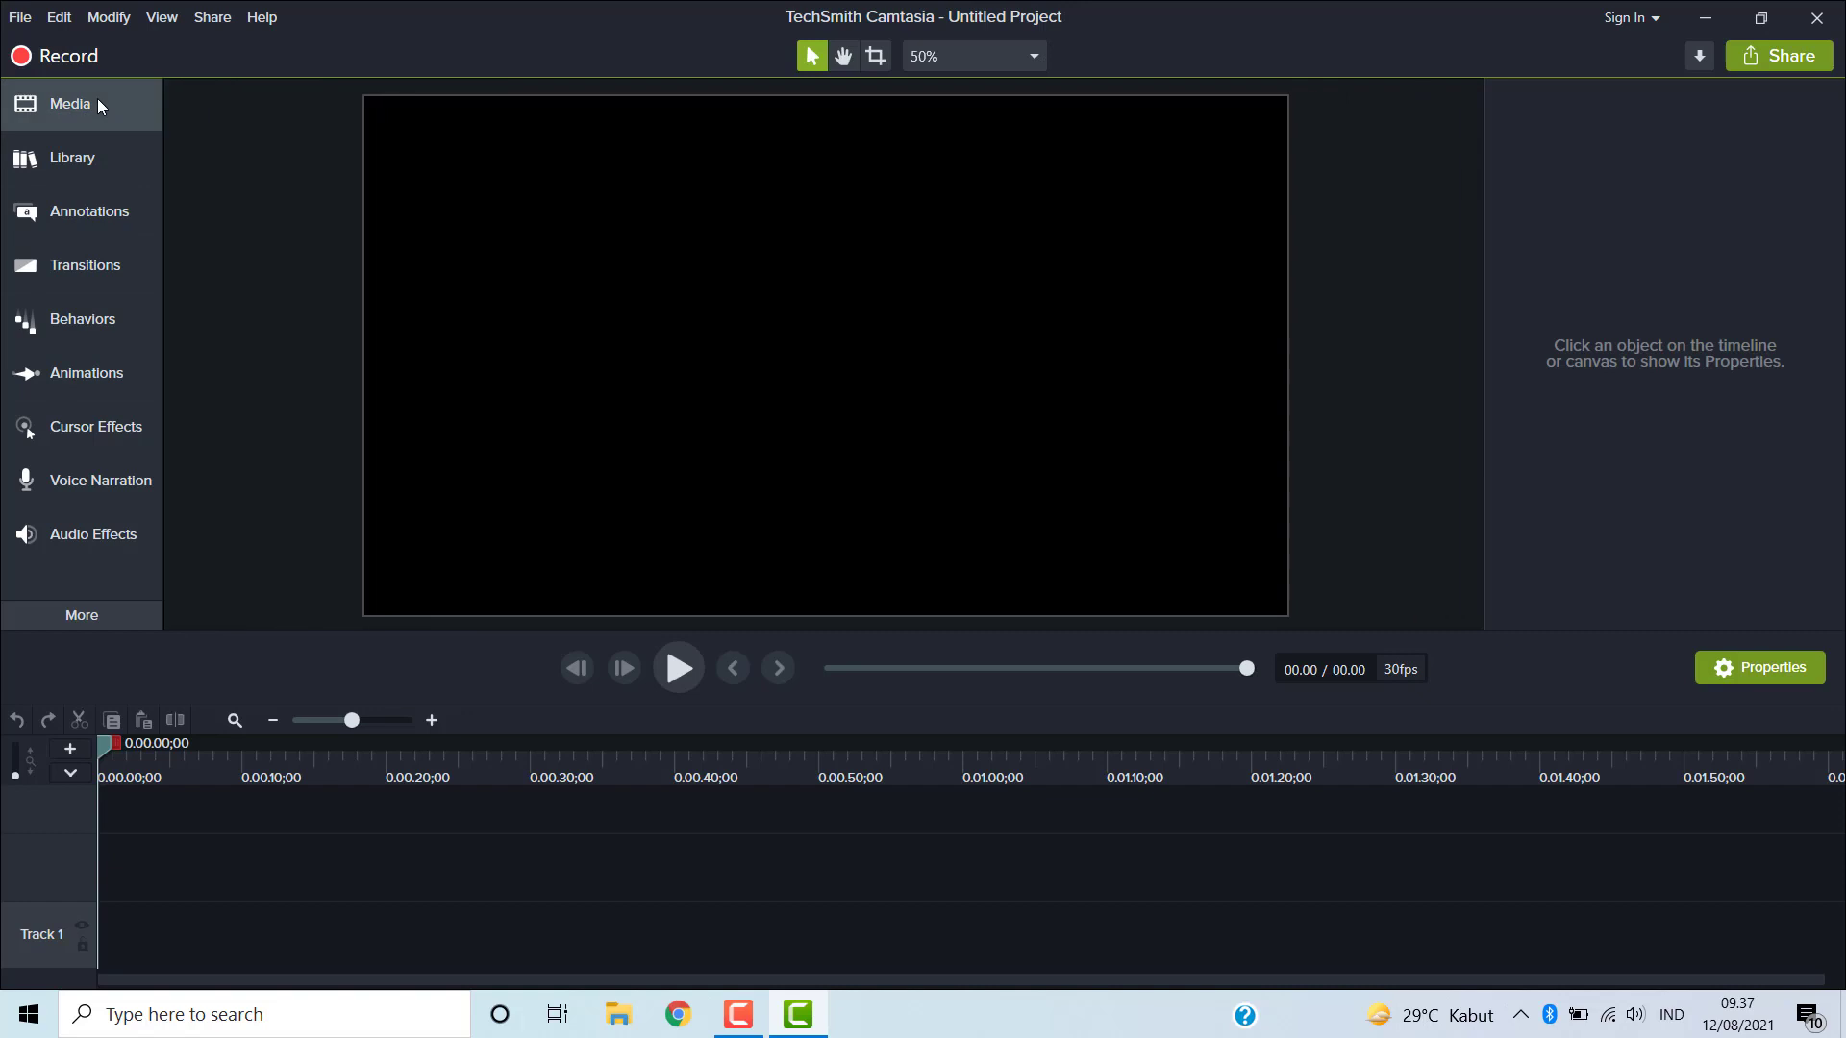
{"action": "left_click", "coordinate": [96, 100]}
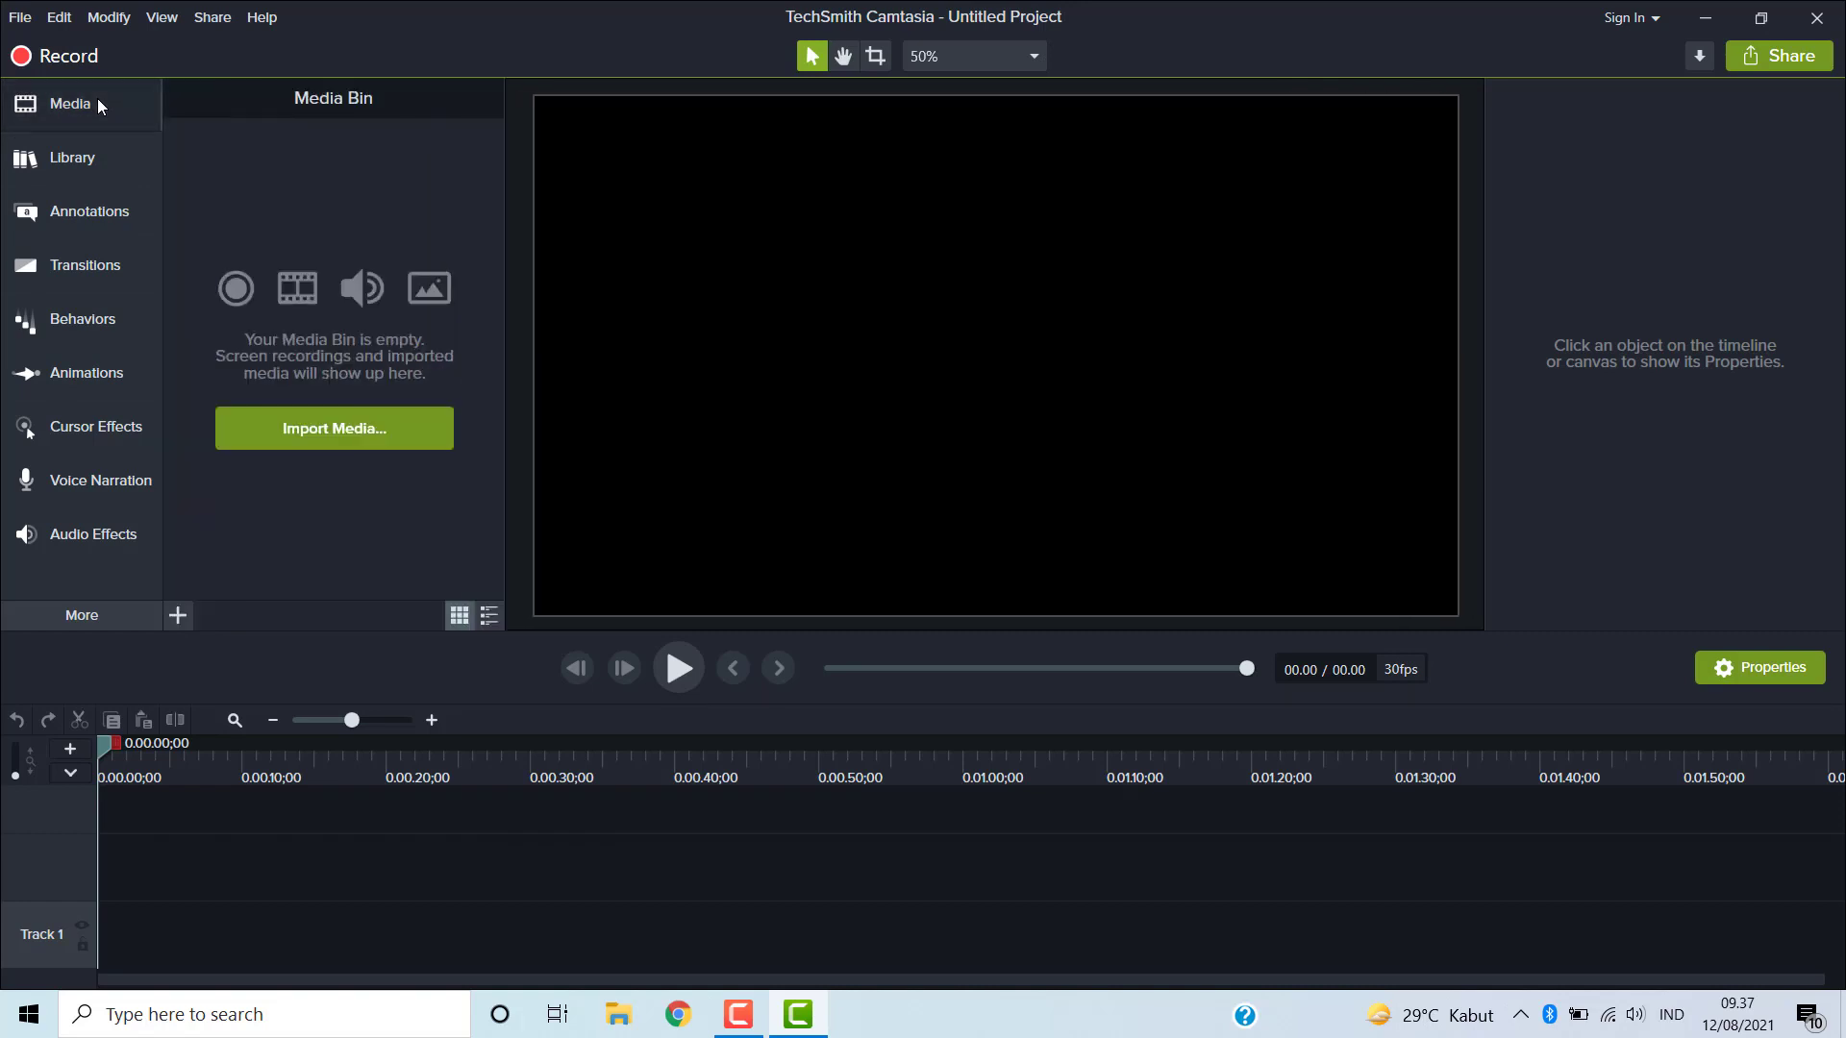
- Import the video 1 from Desktop > VIDEO PEMBELAJARAN 1 > TEKS LAPORAN HASIL PENGAMATAN into the Media Bin
{"action": "left_click", "coordinate": [178, 616]}
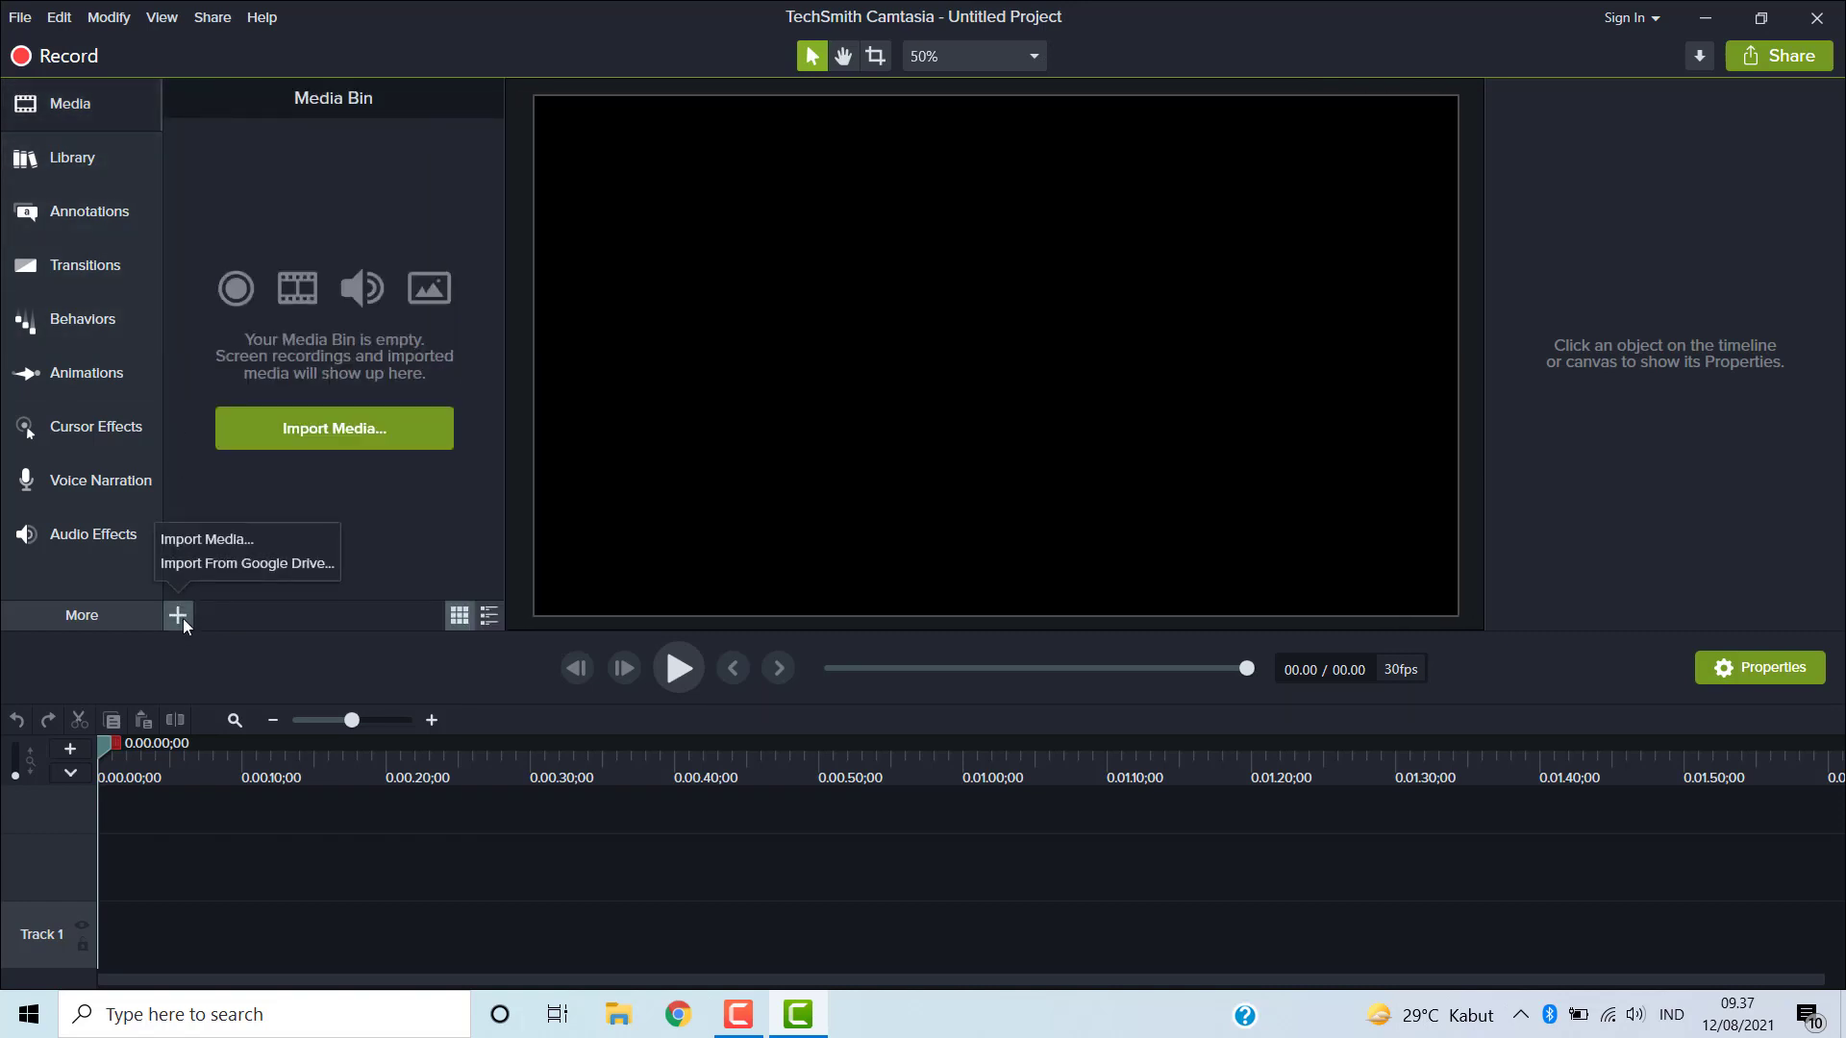
{"action": "left_click", "coordinate": [245, 539]}
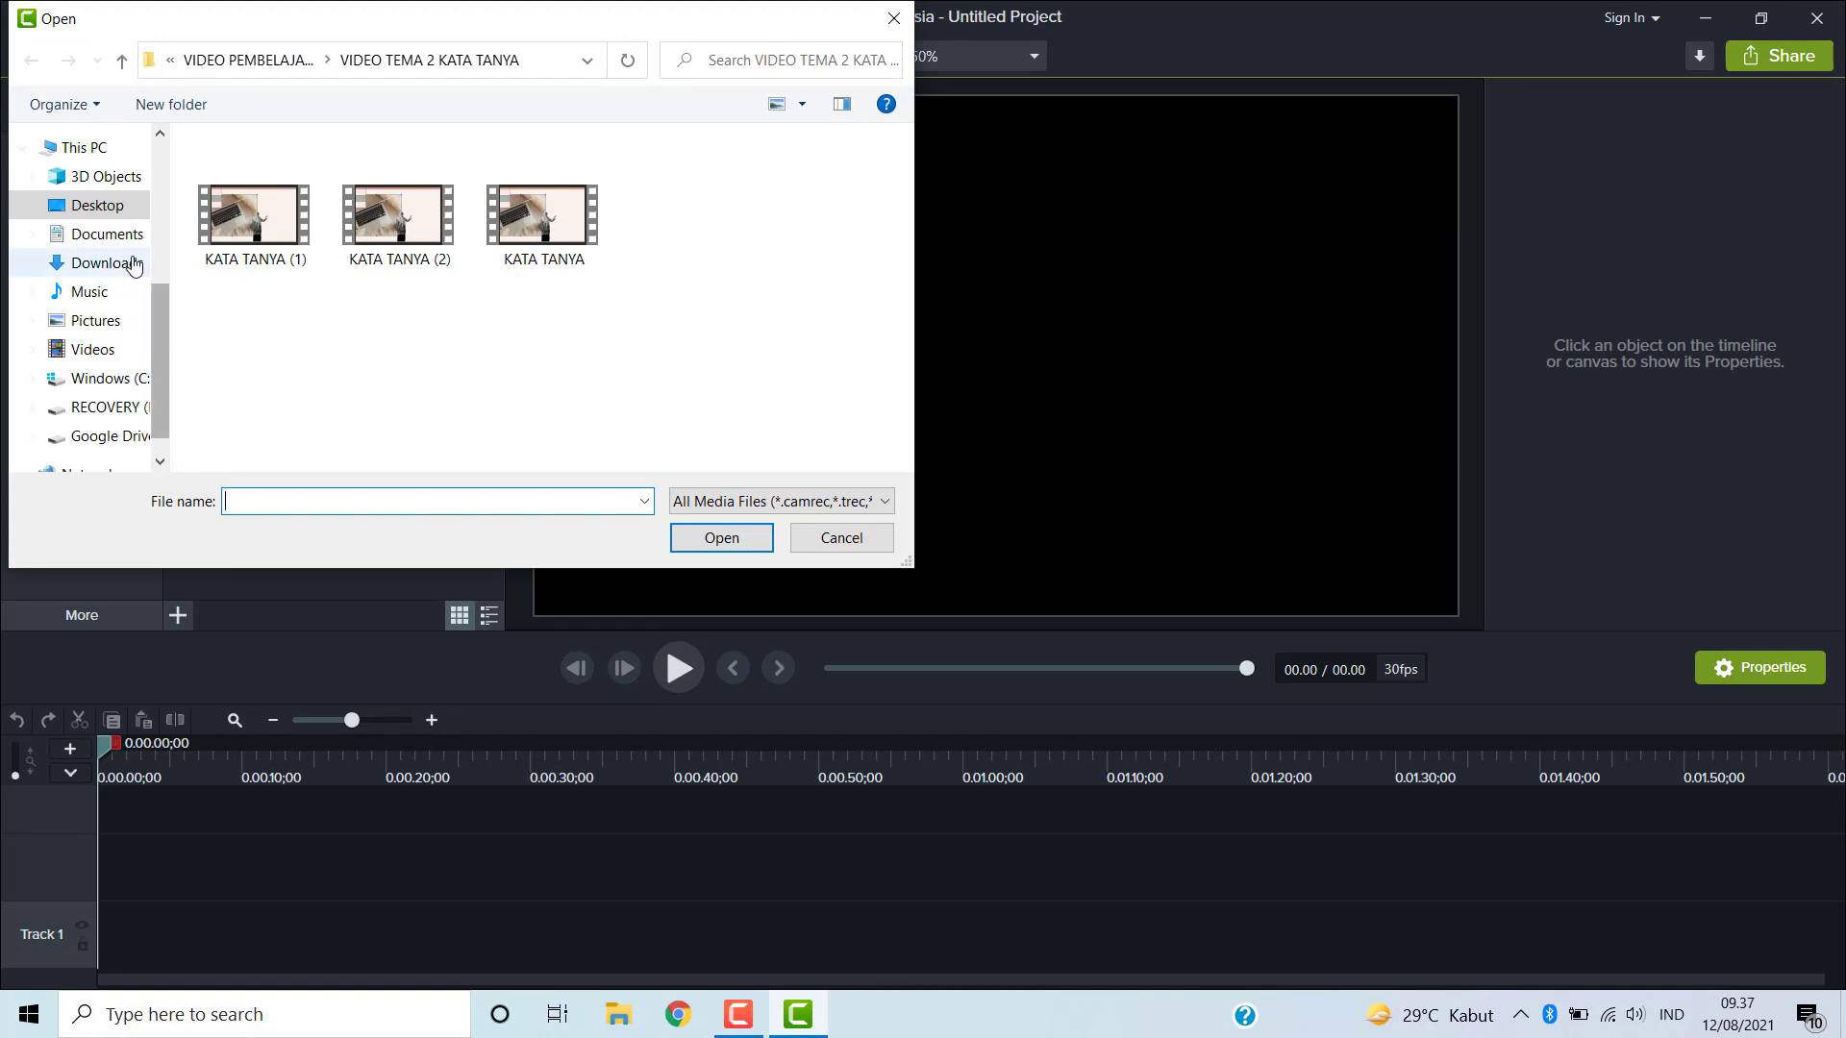
{"action": "left_click", "coordinate": [97, 205]}
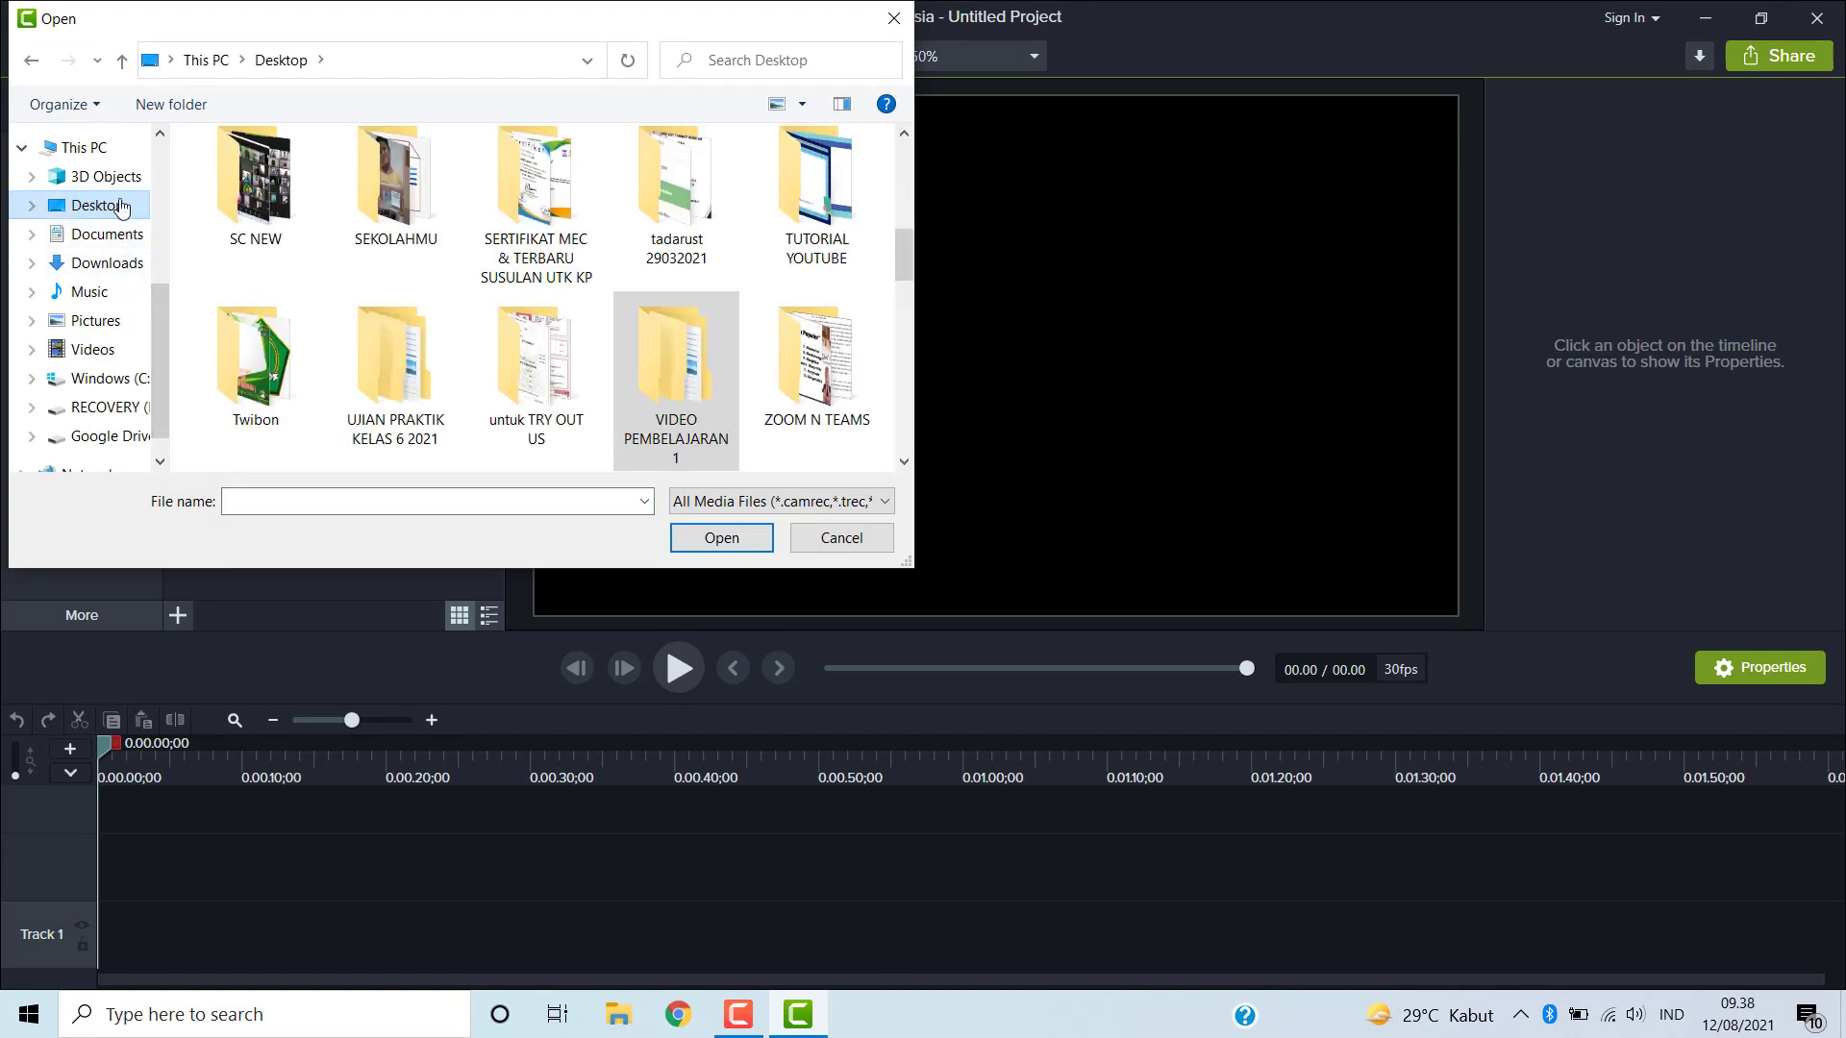
{"action": "double_click", "coordinate": [678, 375]}
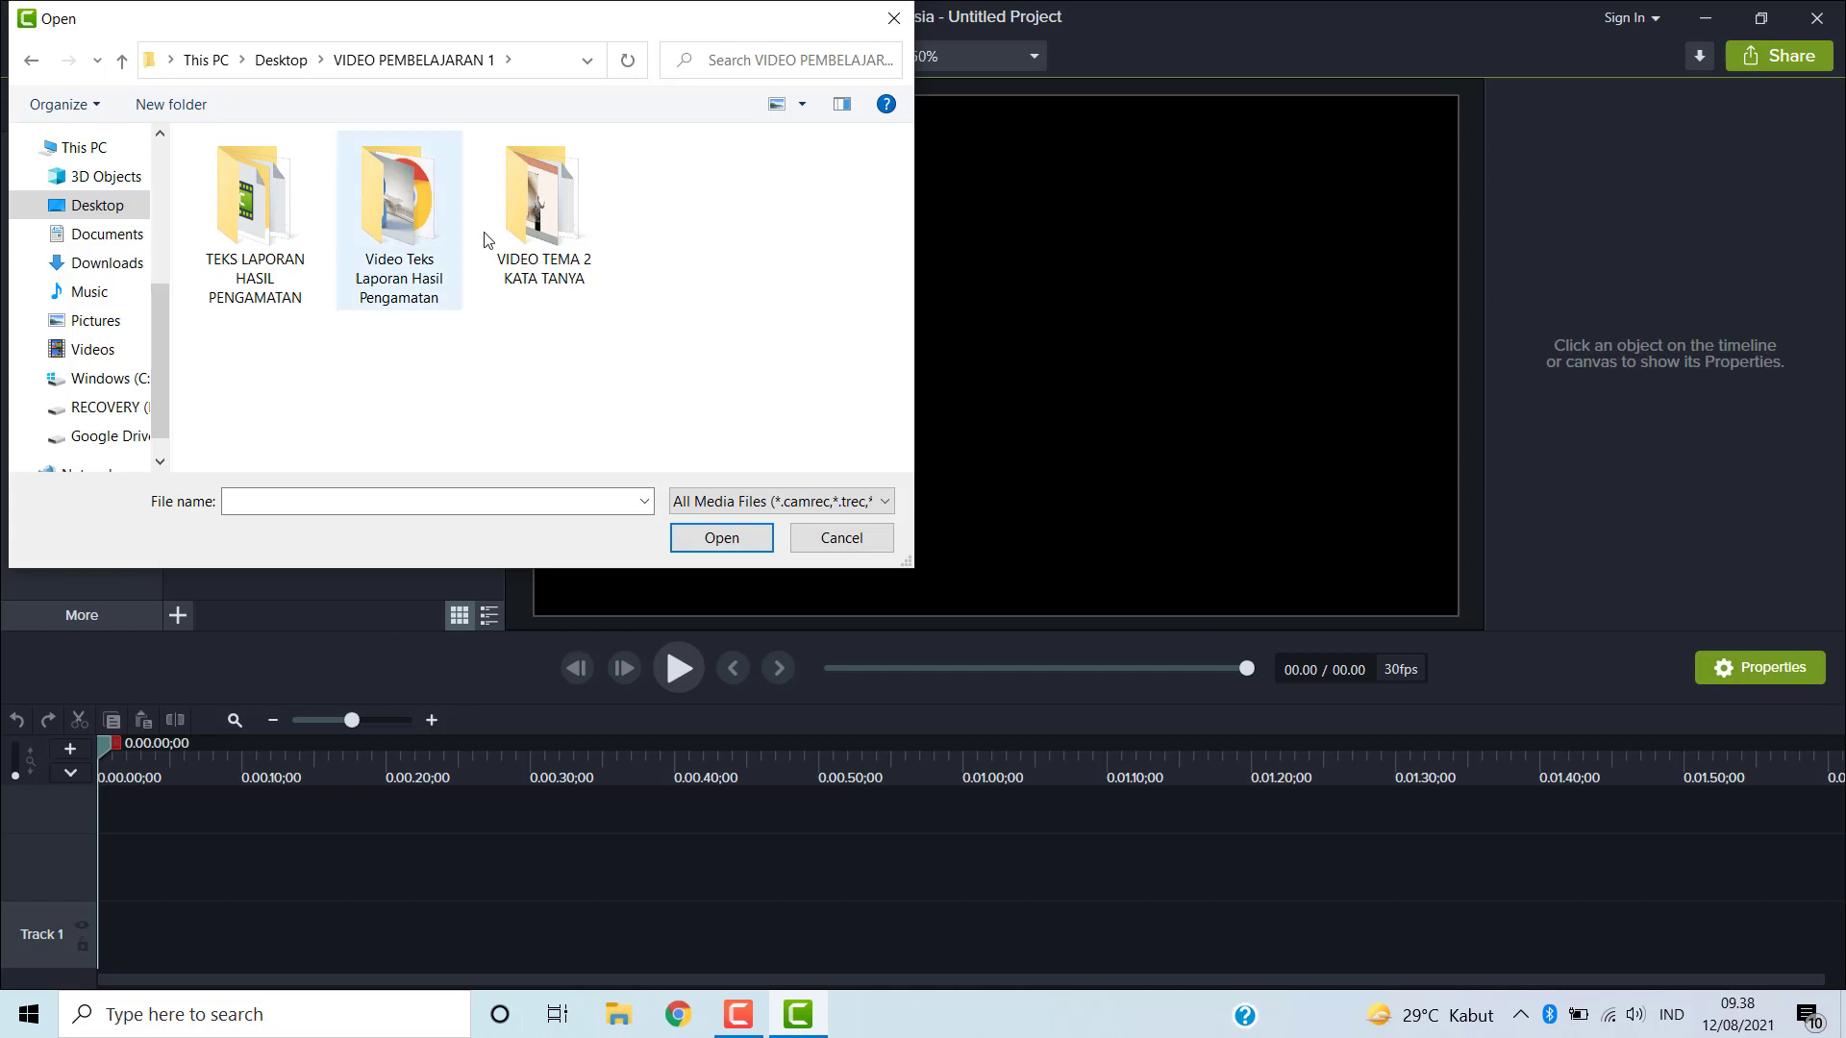
{"action": "double_click", "coordinate": [266, 229]}
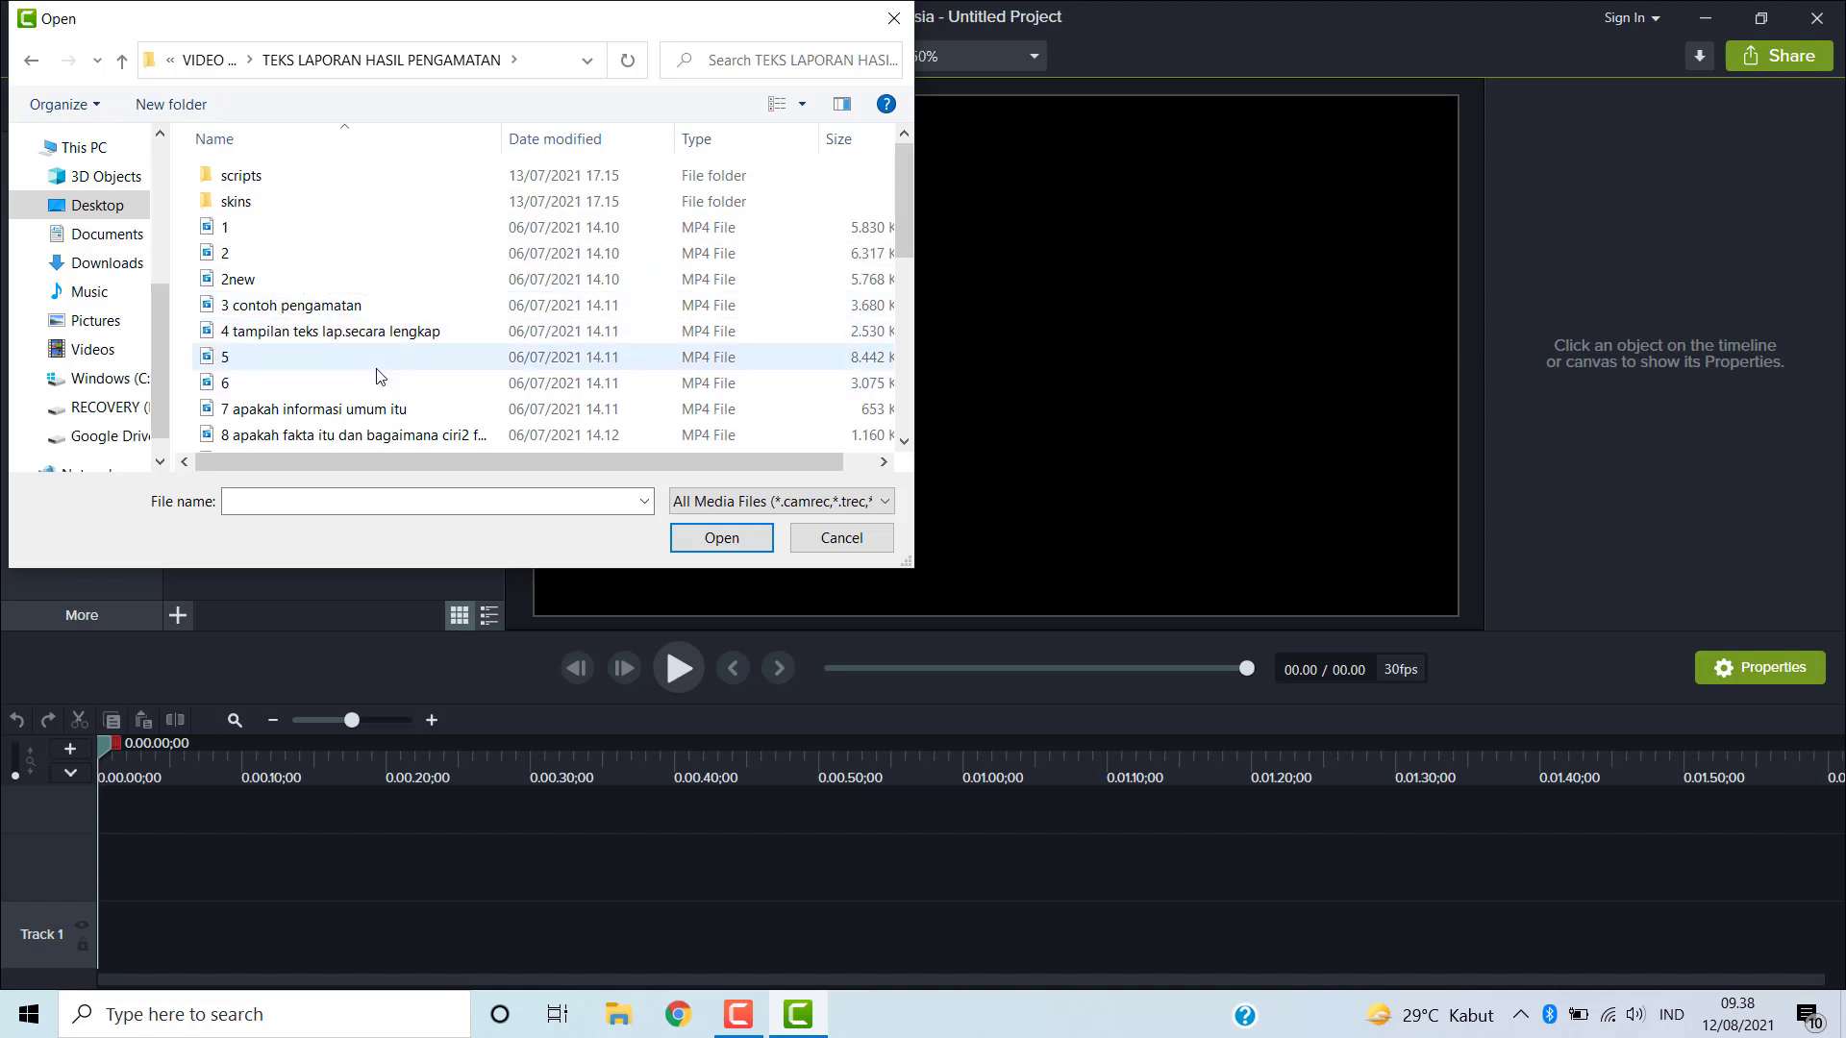
{"action": "scroll", "coordinate": [381, 376], "scroll_direction": "down", "scroll_amount": 2}
{"action": "scroll", "coordinate": [381, 376], "scroll_direction": "down", "scroll_amount": 2}
{"action": "scroll", "coordinate": [284, 274], "scroll_direction": "up", "scroll_amount": 5}
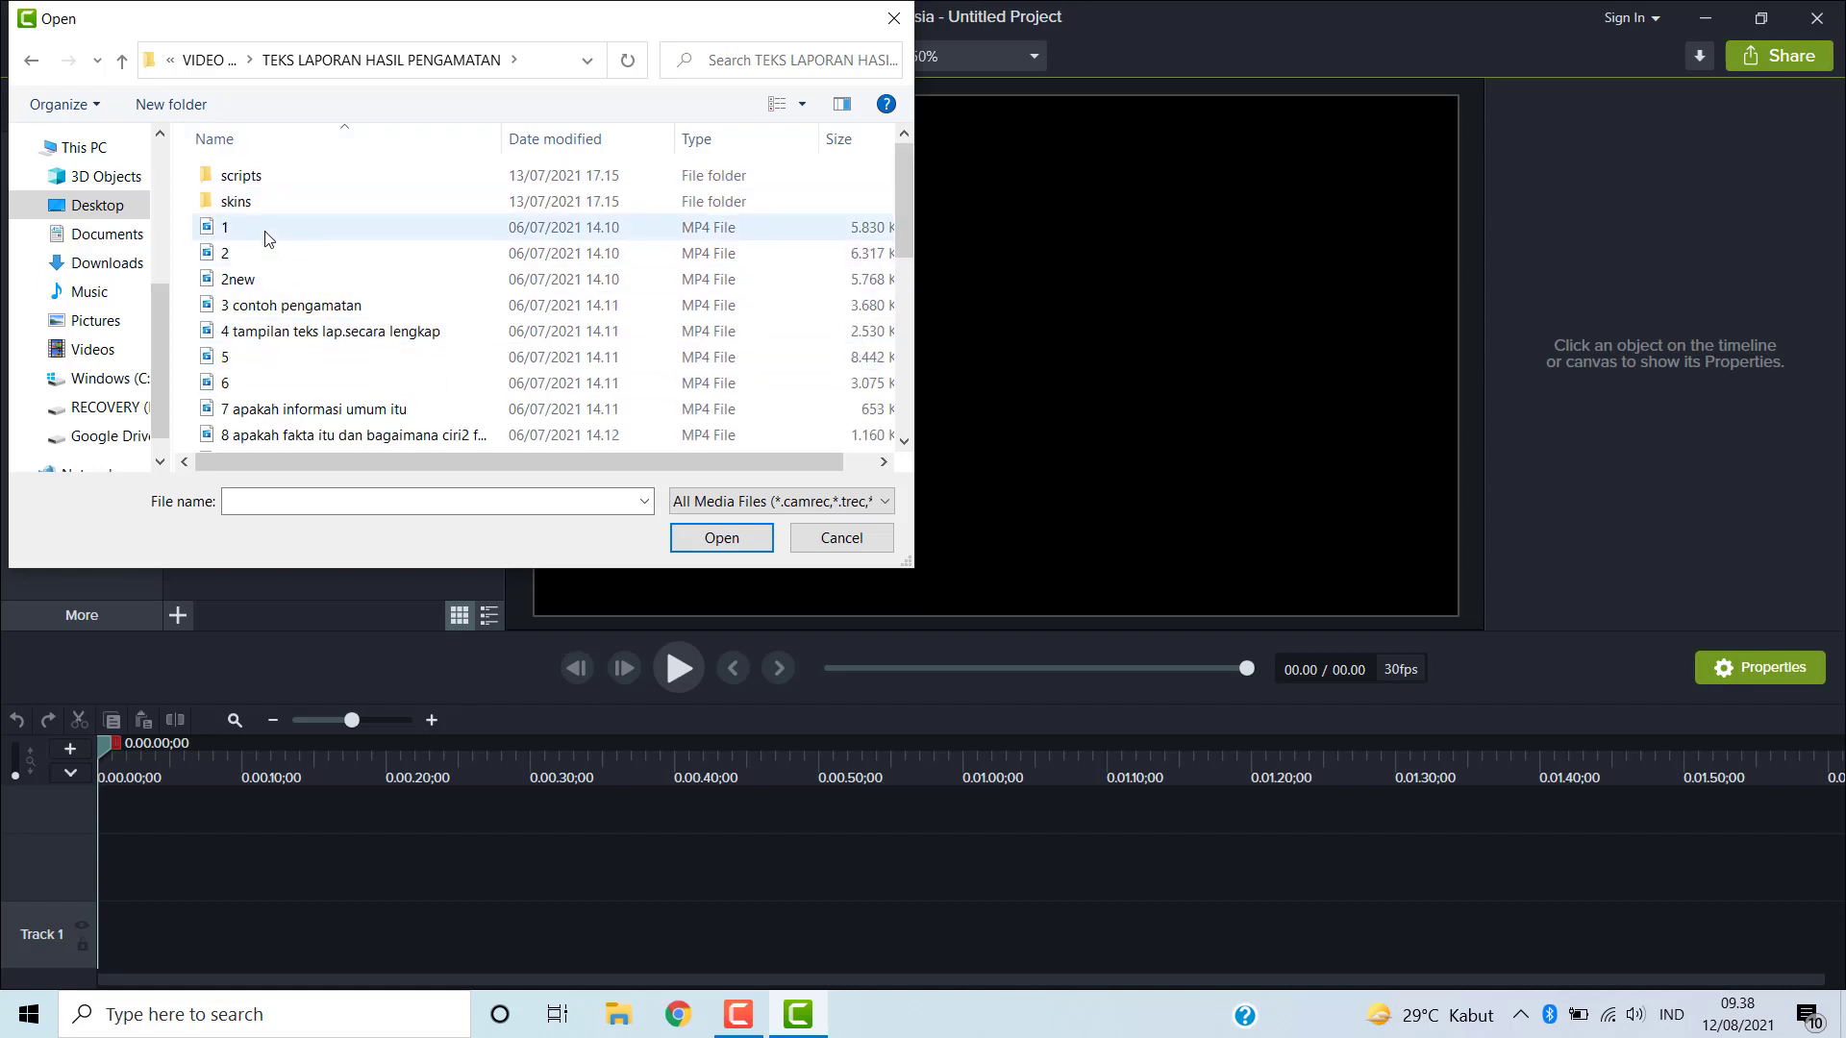
{"action": "left_click", "coordinate": [267, 238]}
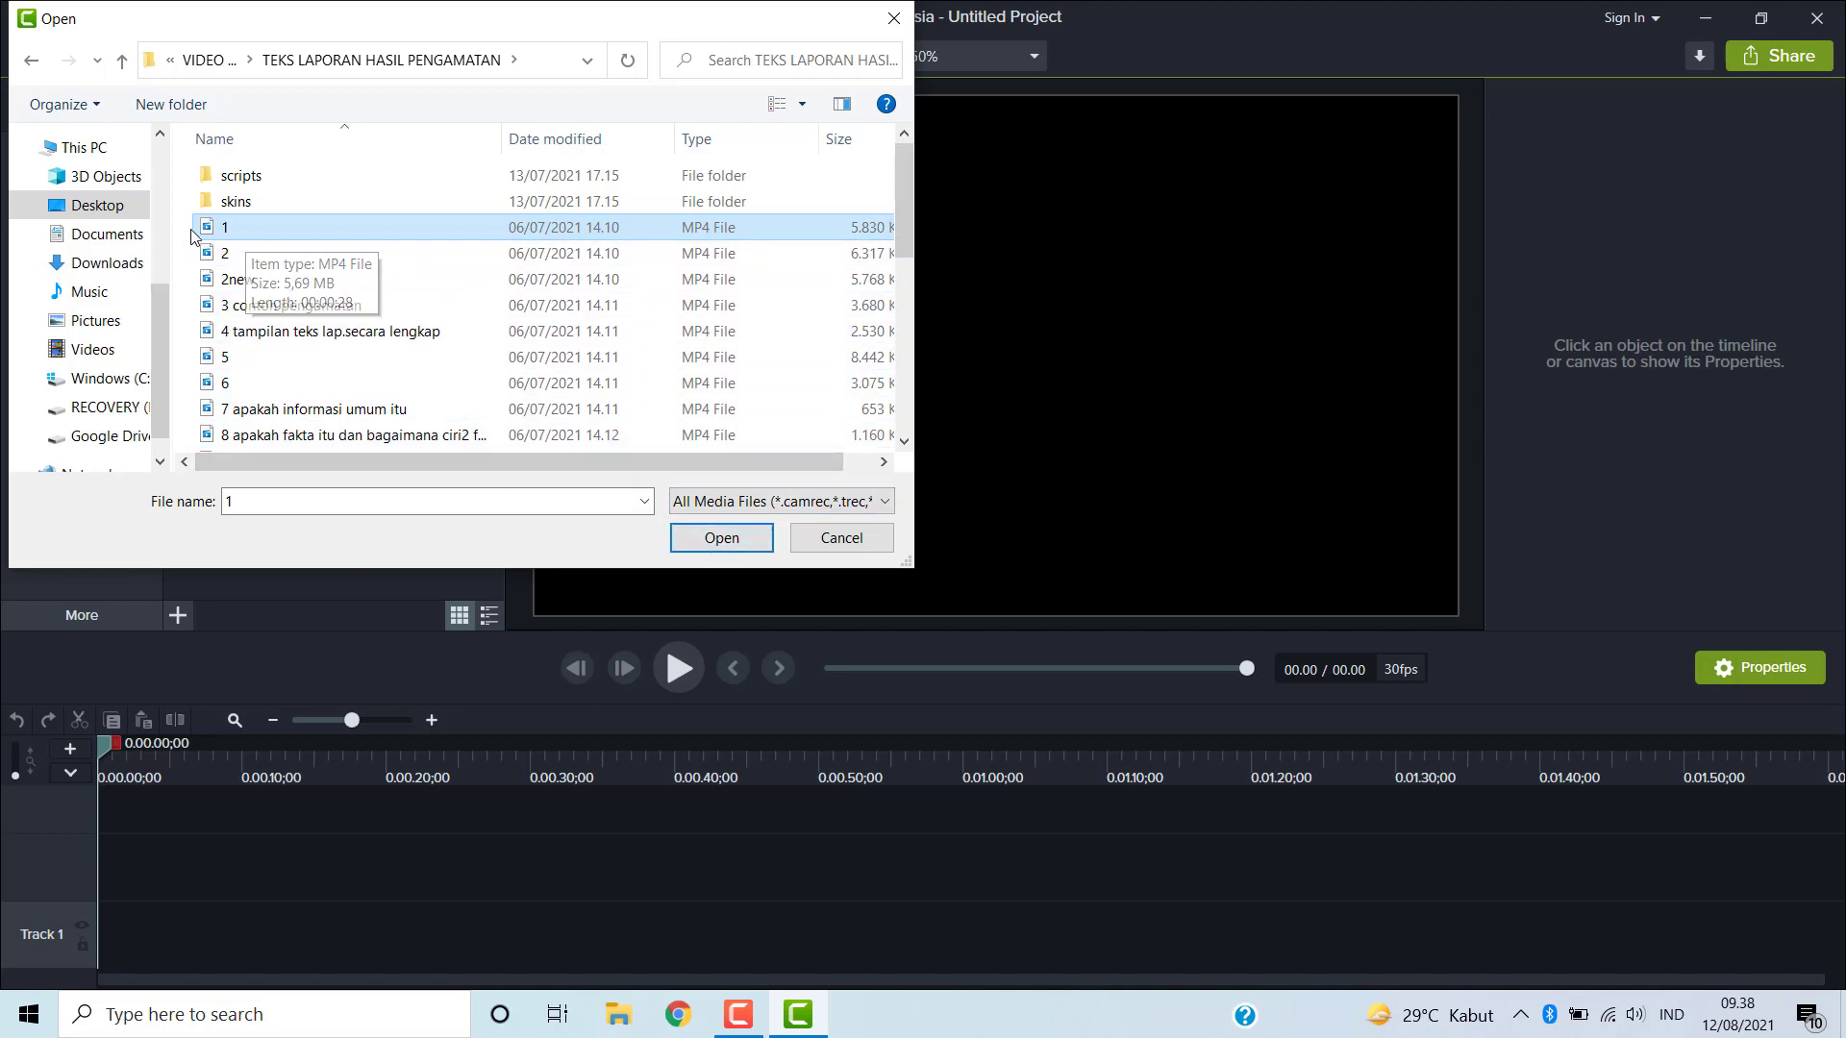
{"action": "left_click", "coordinate": [723, 537]}
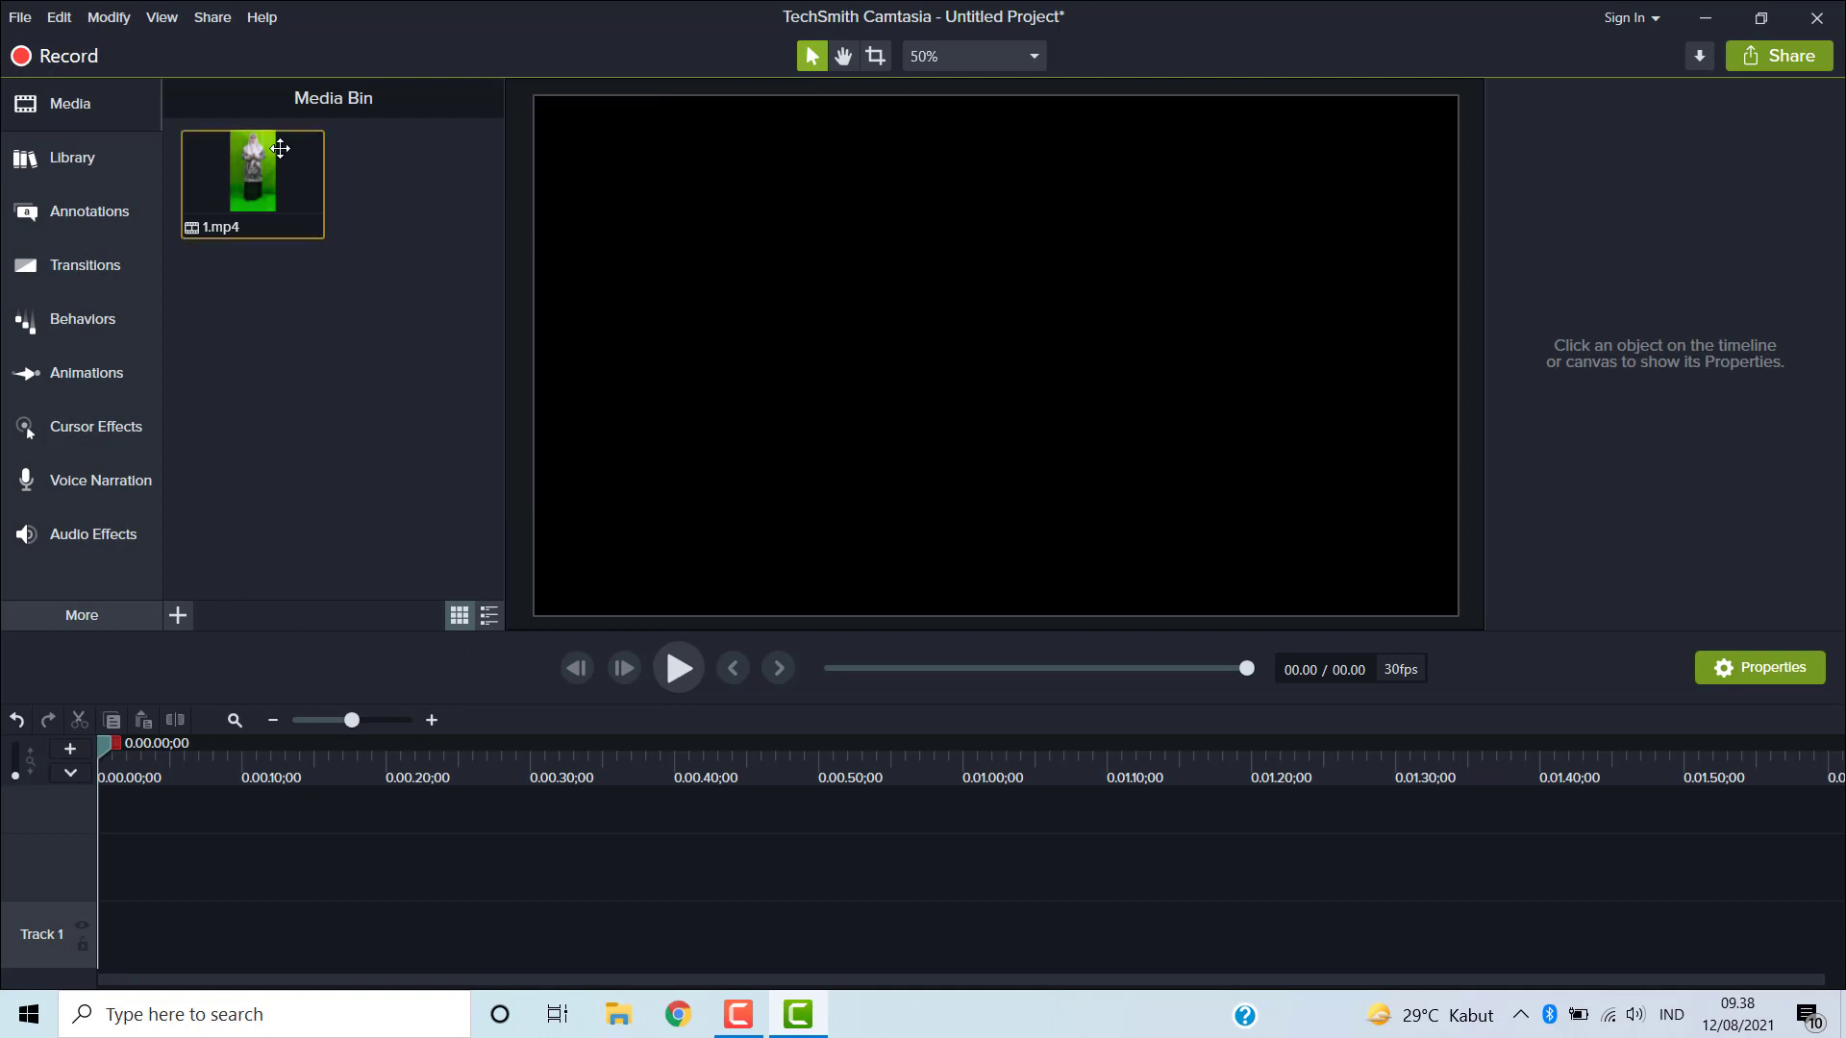
- Import the image PXL_20210706_041009162 from the same folder into the Media Bin
{"action": "left_click", "coordinate": [180, 616]}
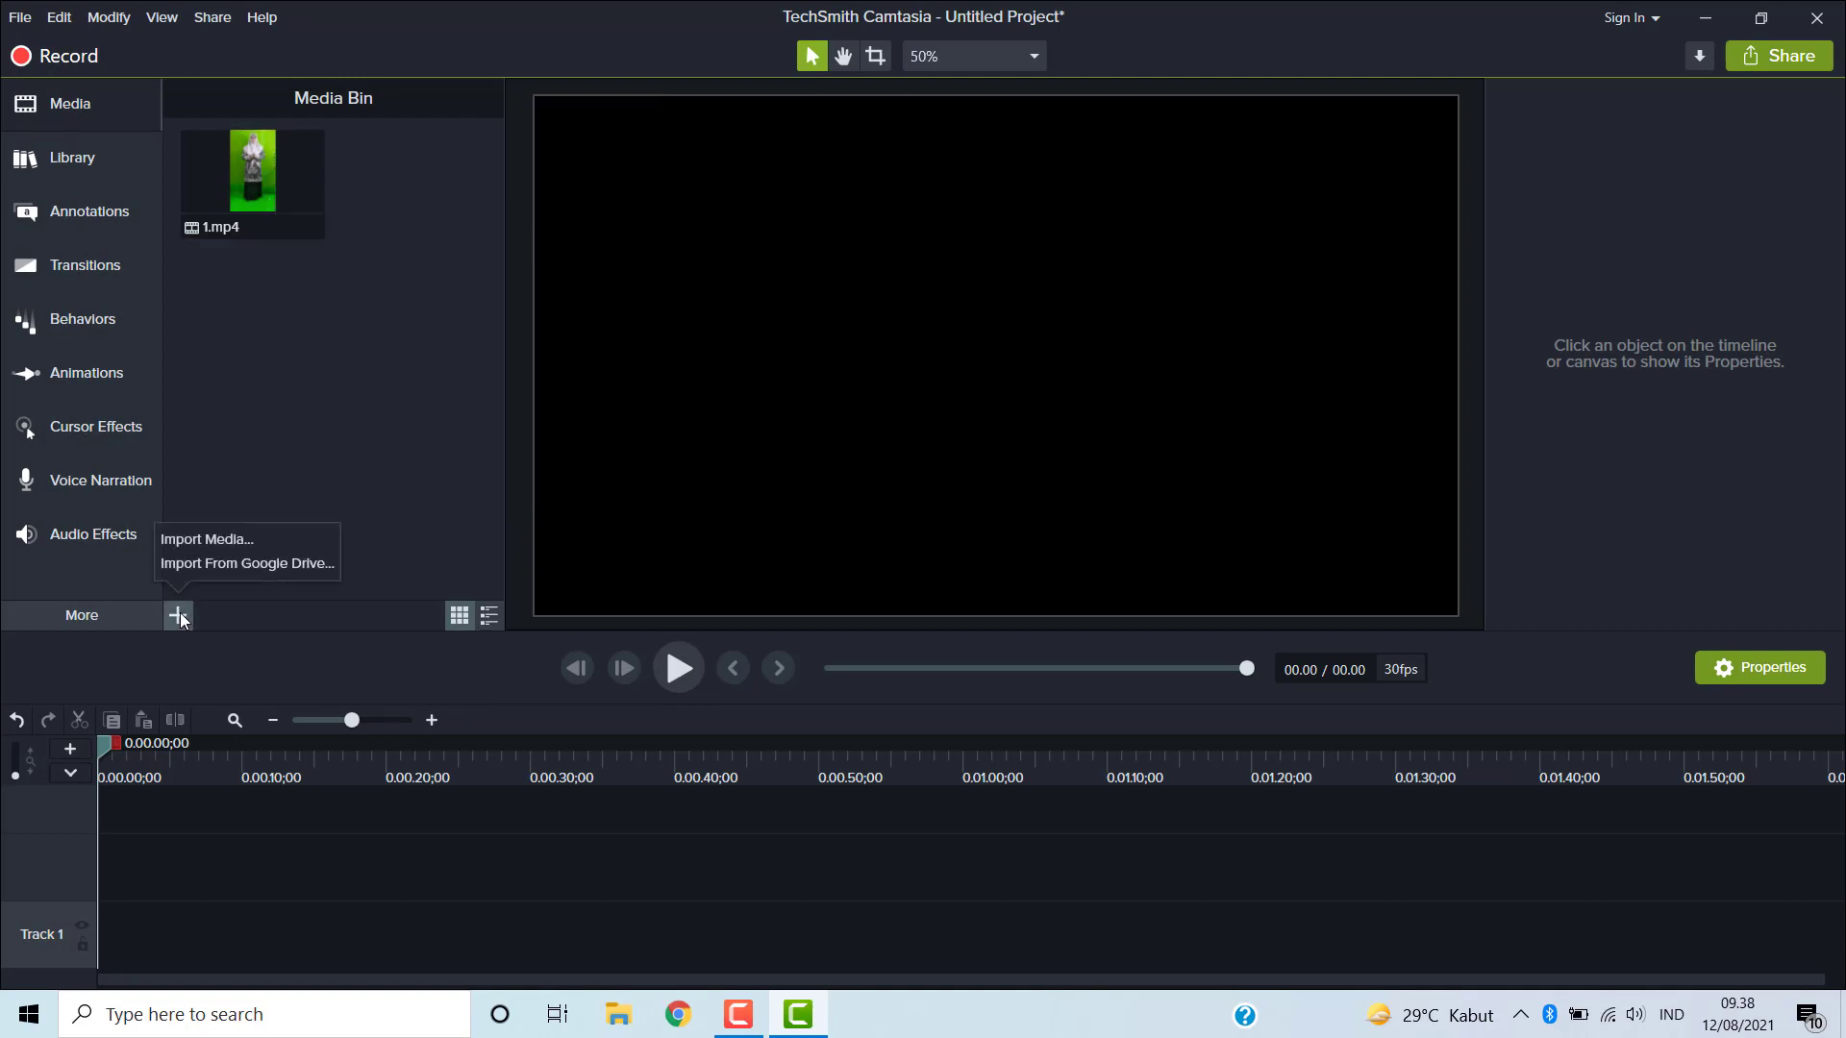
{"action": "left_click", "coordinate": [208, 538]}
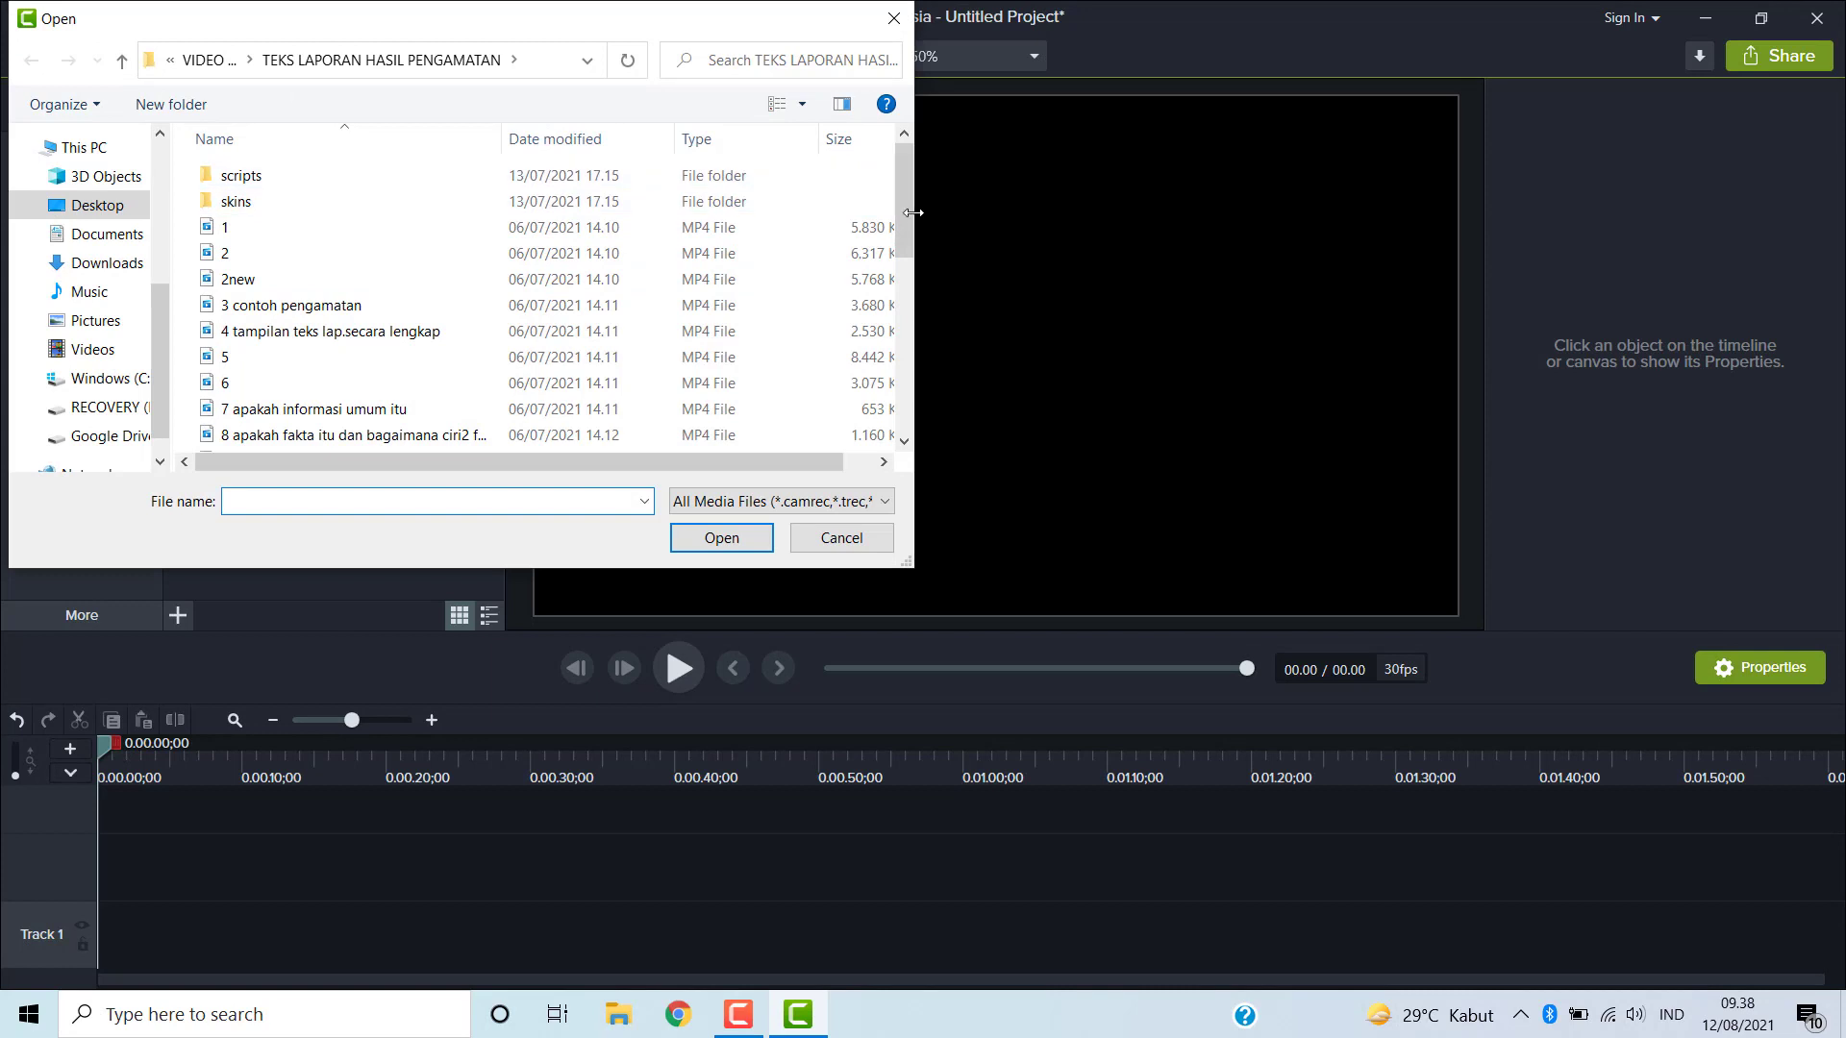
{"action": "left_click_drag", "start_coordinate": [906, 214], "coordinate": [896, 343]}
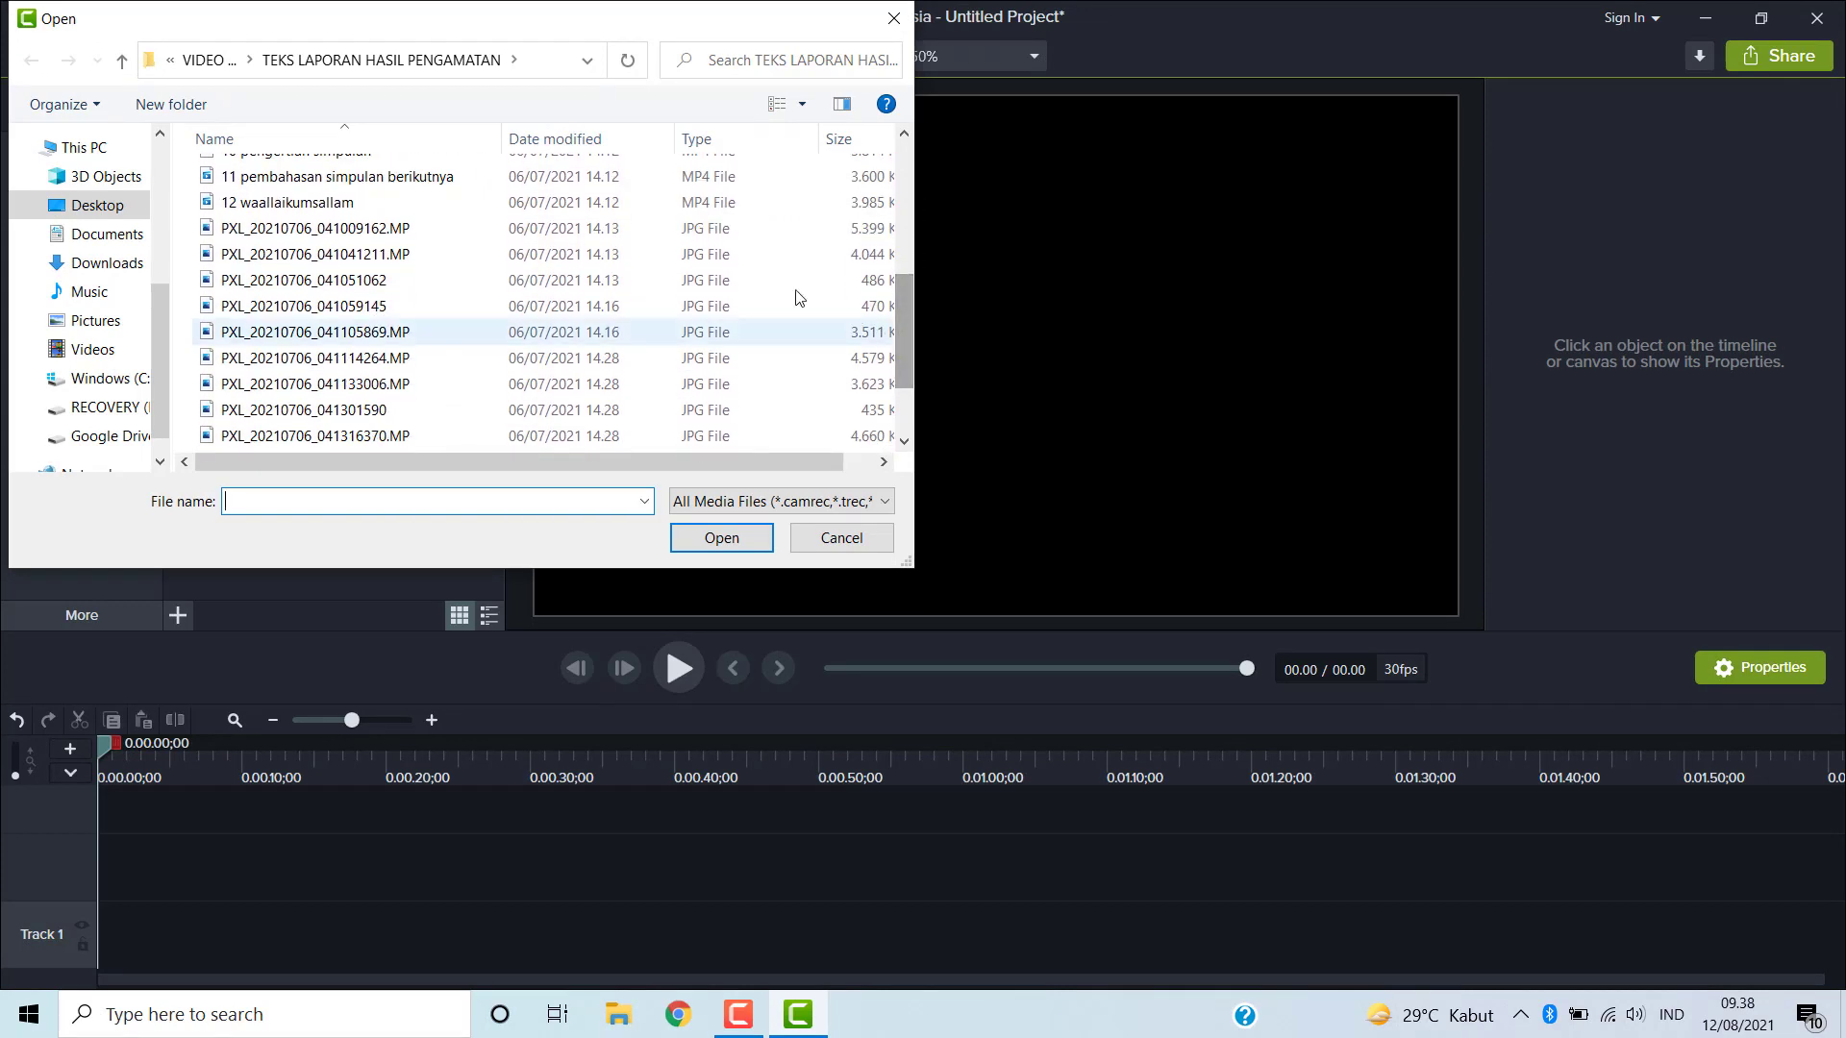
{"action": "left_click", "coordinate": [356, 239]}
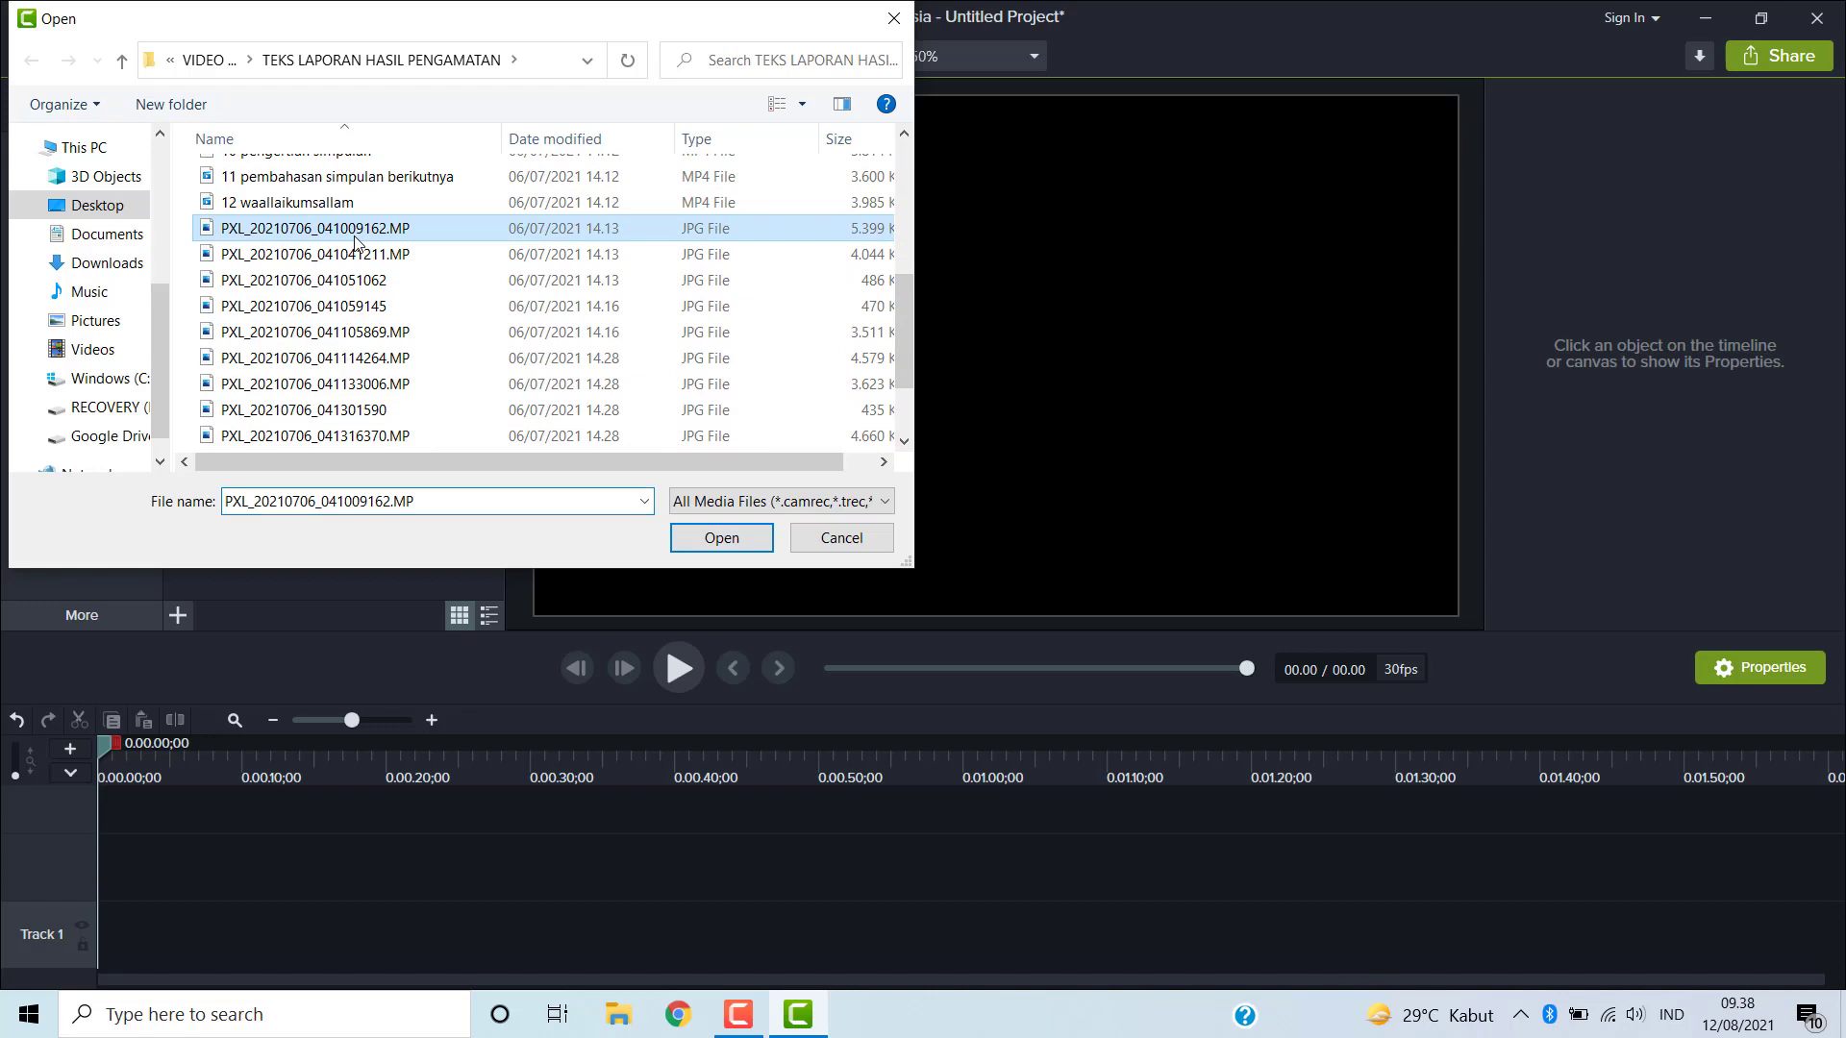
{"action": "left_click", "coordinate": [700, 538]}
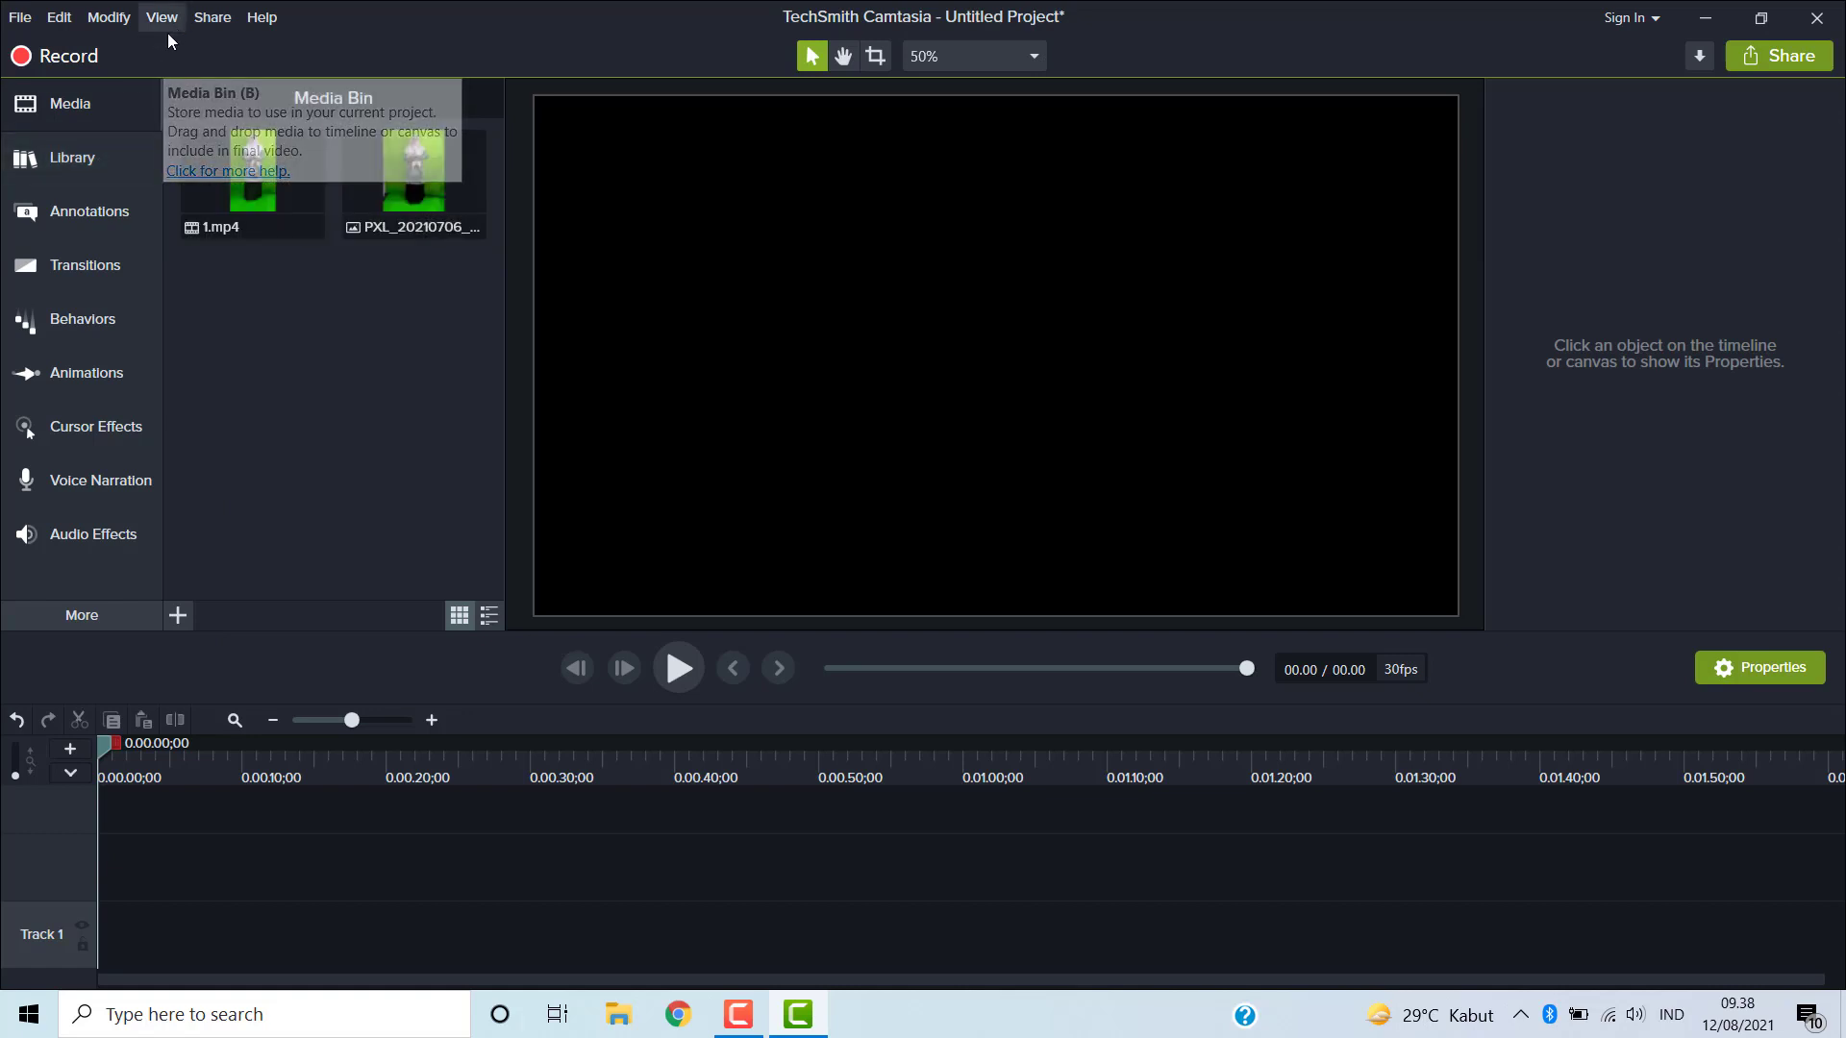
- Open the Library and inspect the library selector's options for Camtasia 2019
{"action": "left_click", "coordinate": [91, 162]}
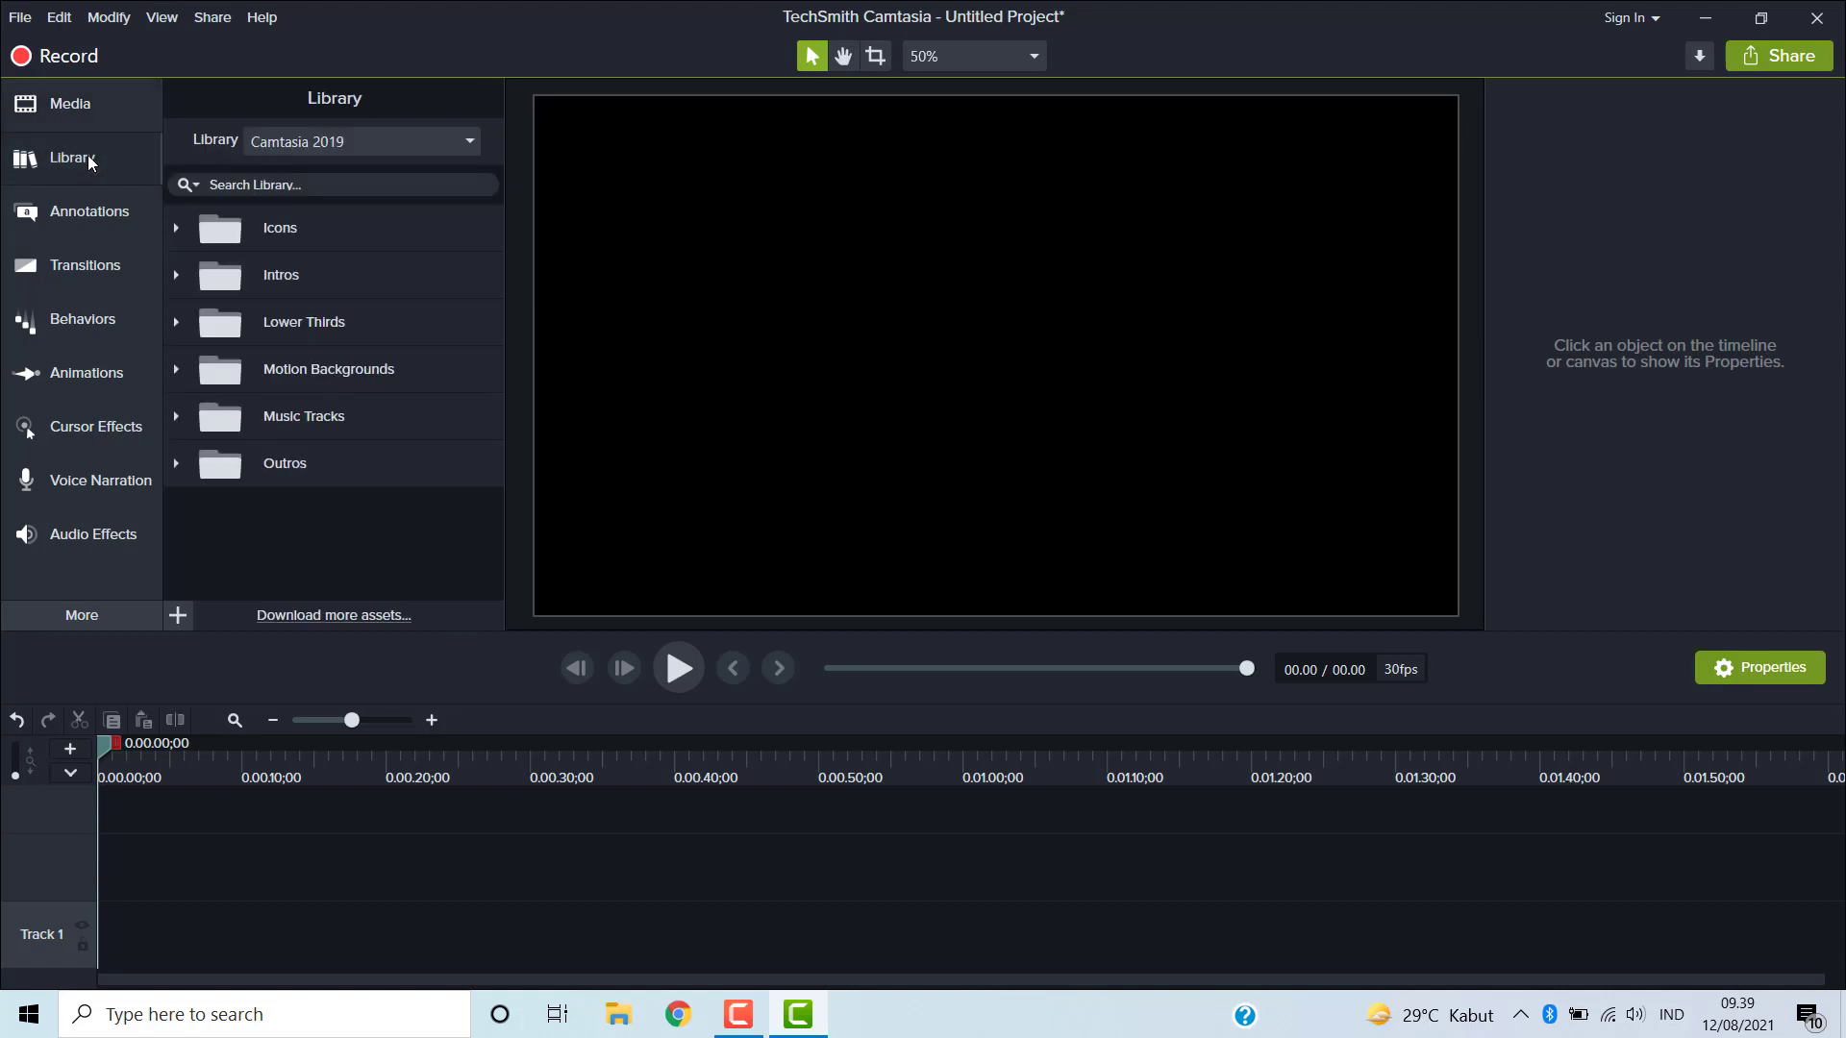
{"action": "left_click", "coordinate": [472, 141]}
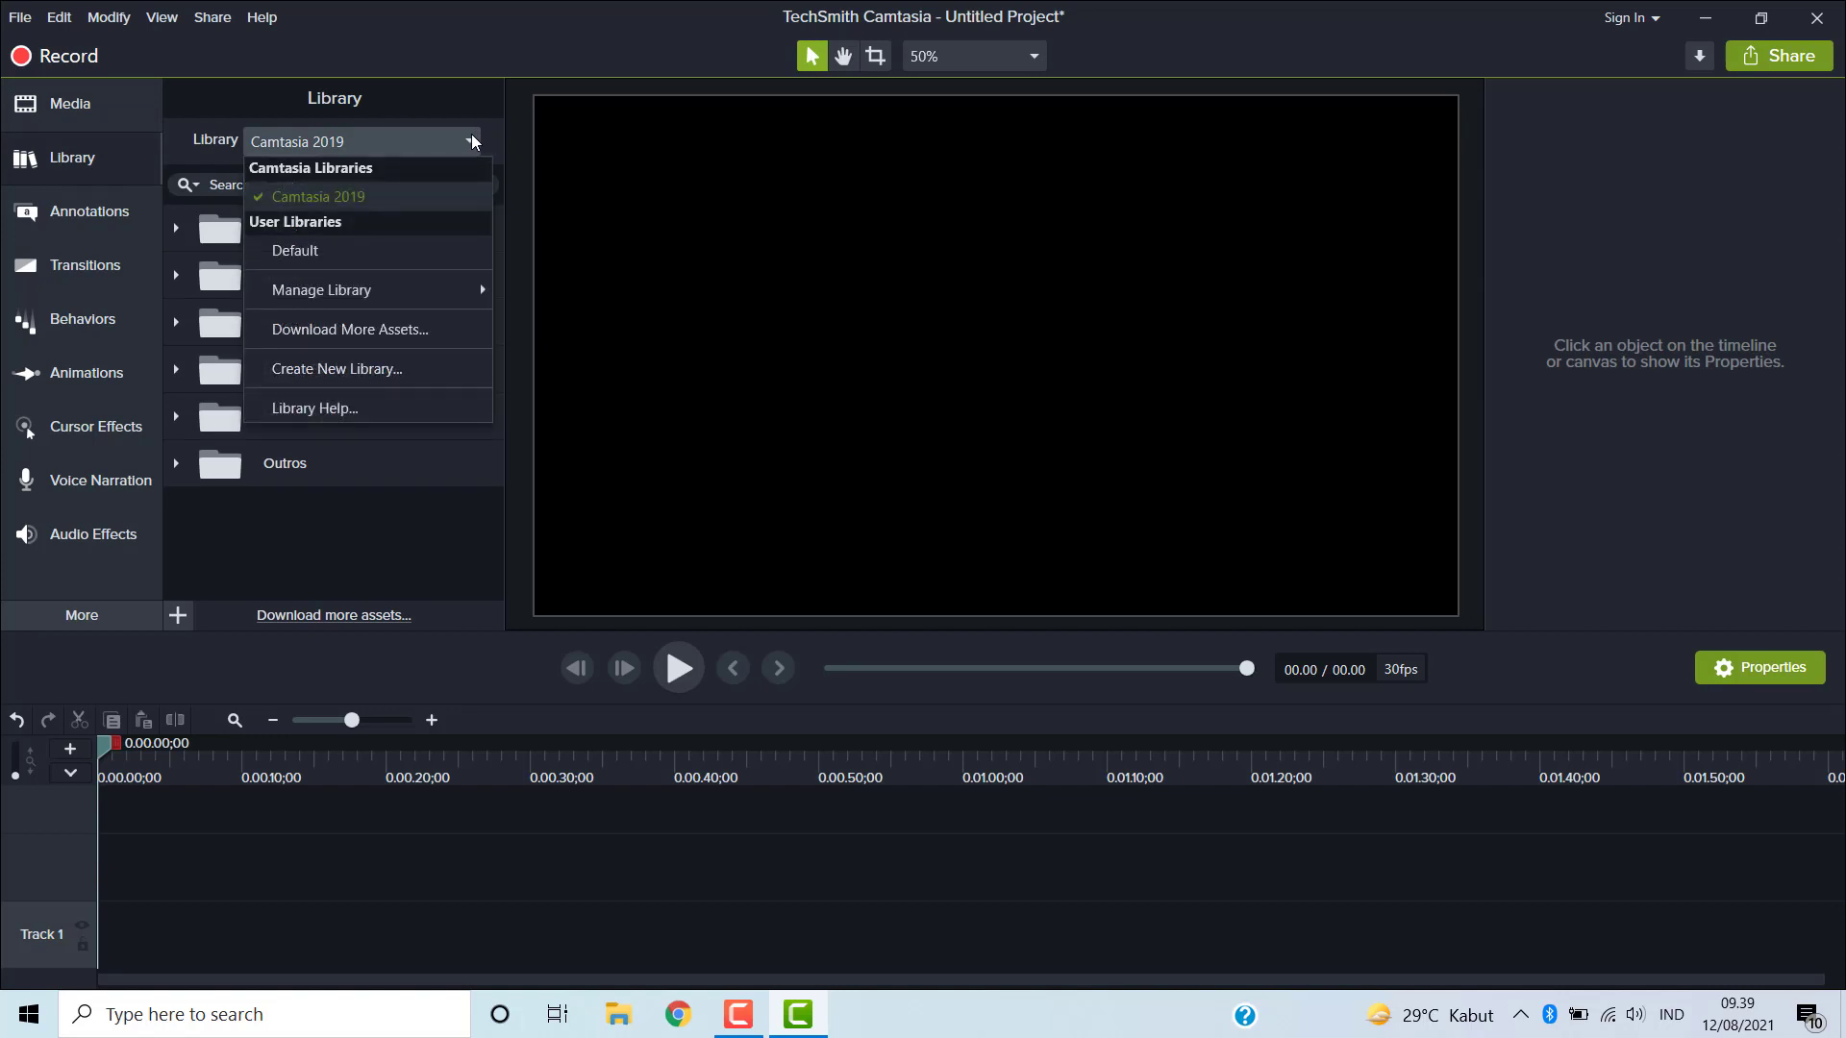
{"action": "left_click", "coordinate": [471, 140]}
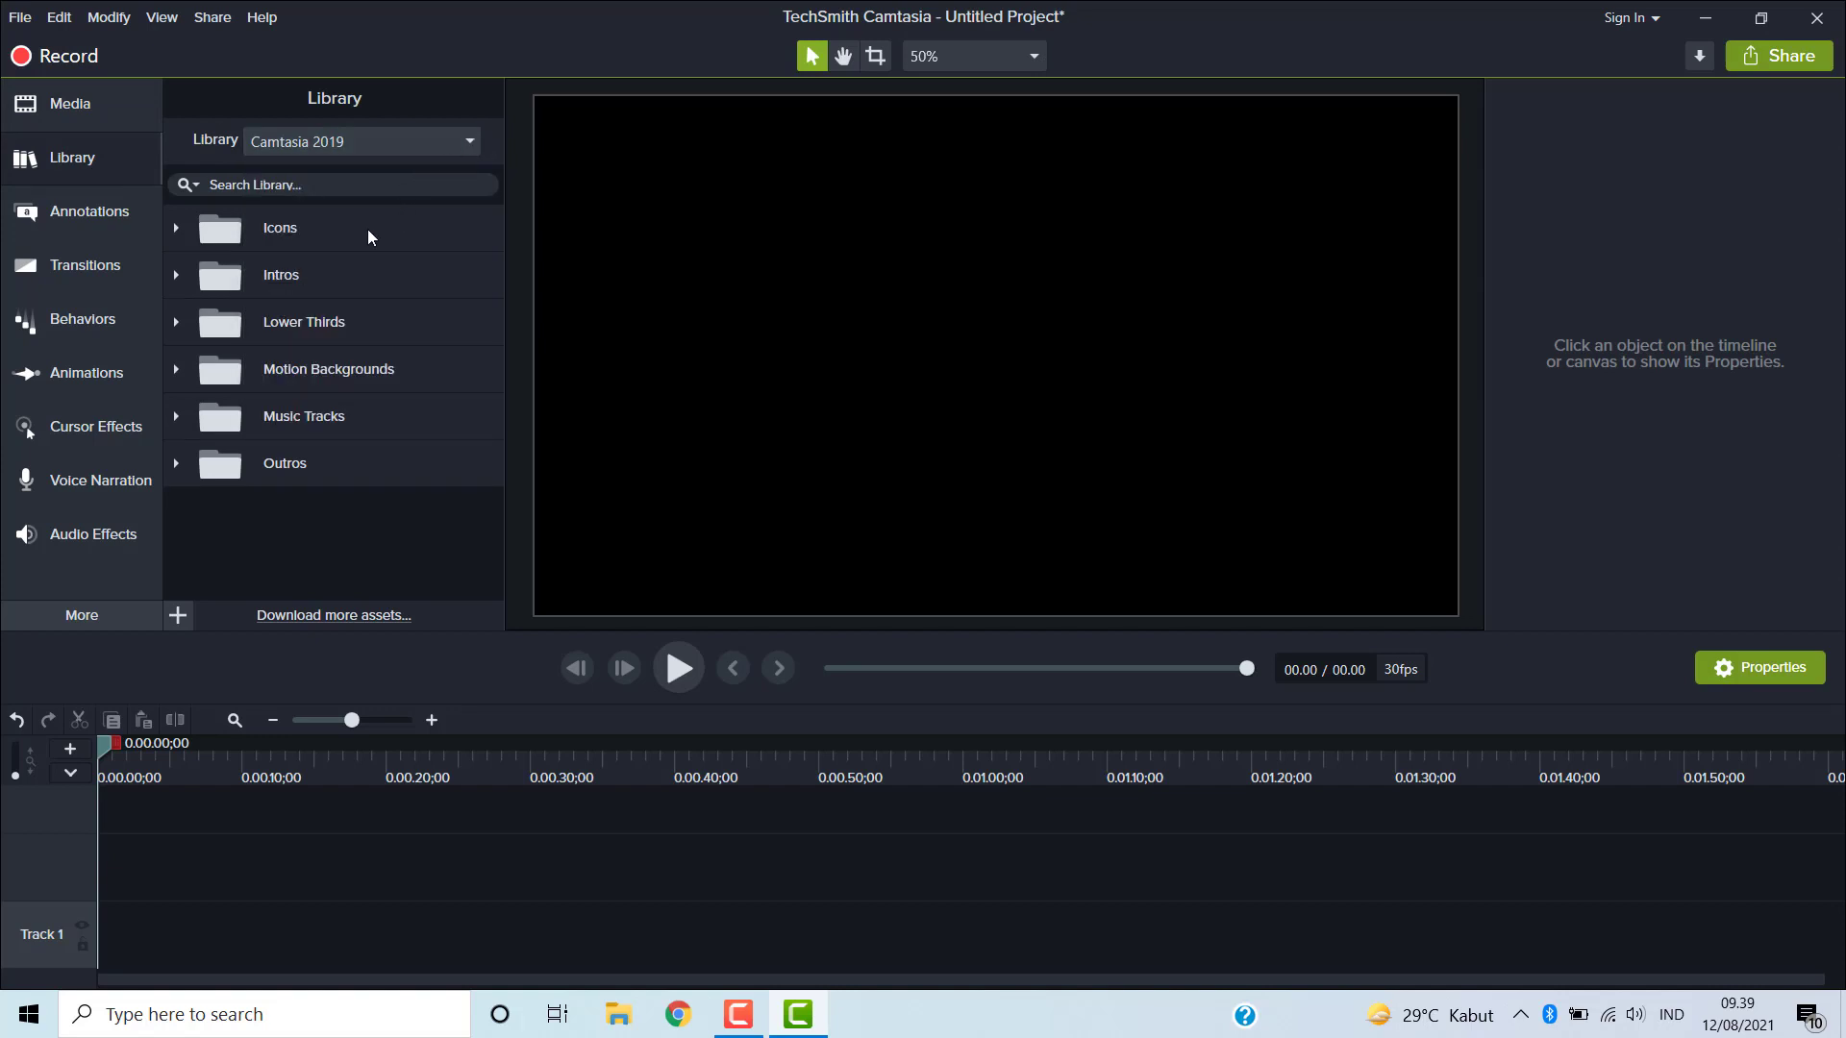
- Browse the Icons folder of the library, expanding the Buildings and Business subfolders
{"action": "left_click", "coordinate": [183, 228]}
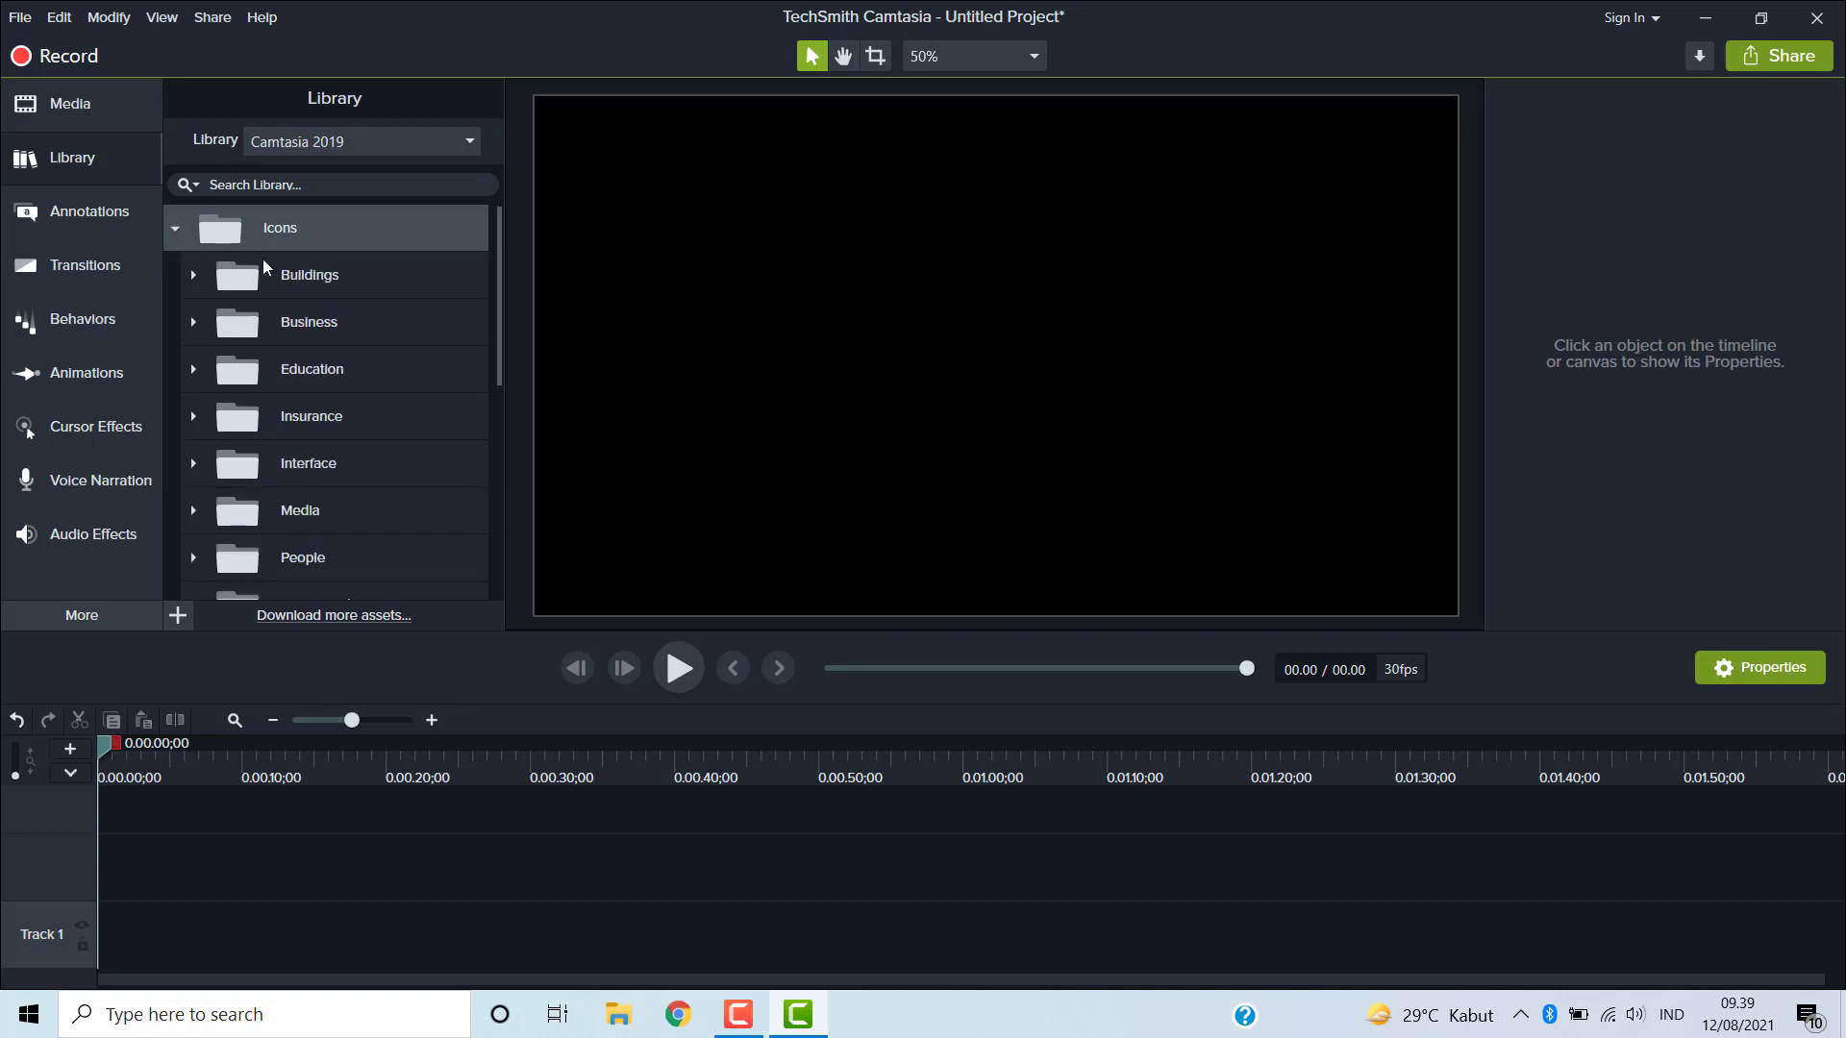
{"action": "left_click", "coordinate": [193, 275]}
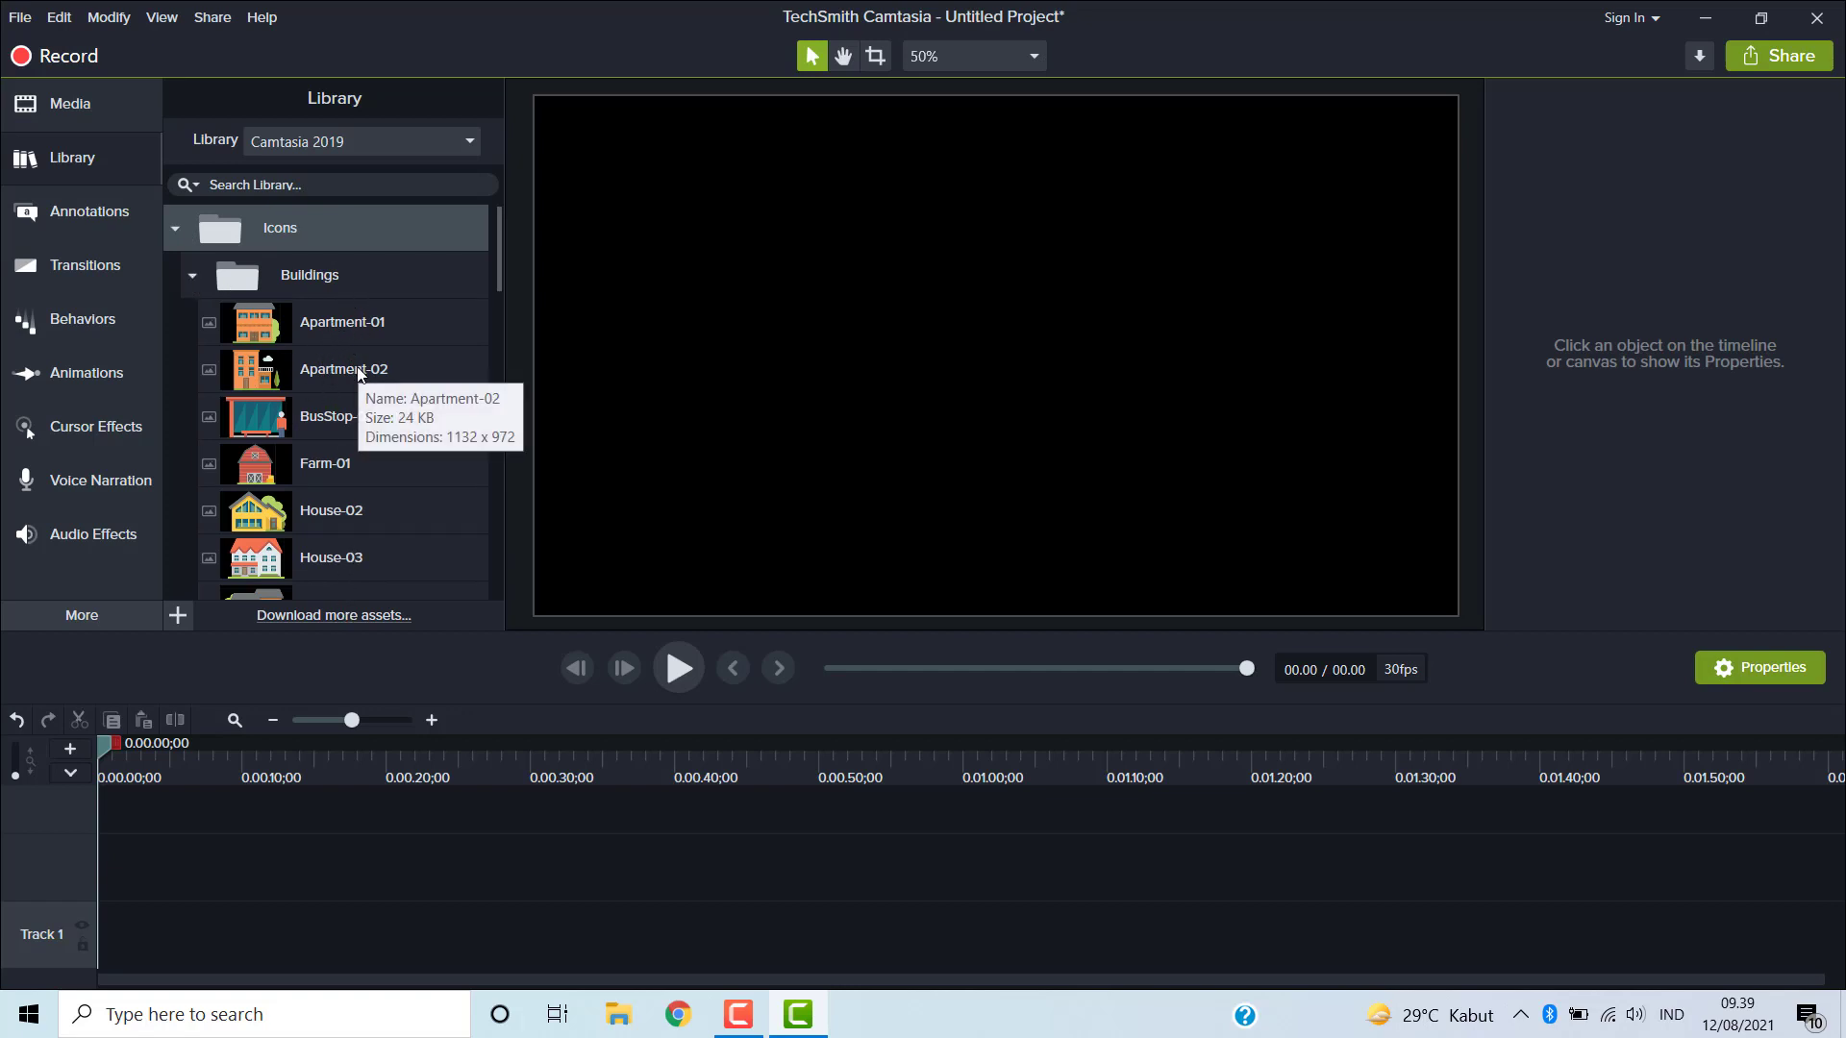
{"action": "scroll", "coordinate": [356, 368], "scroll_direction": "down", "scroll_amount": 1}
{"action": "scroll", "coordinate": [356, 373], "scroll_direction": "down", "scroll_amount": 4}
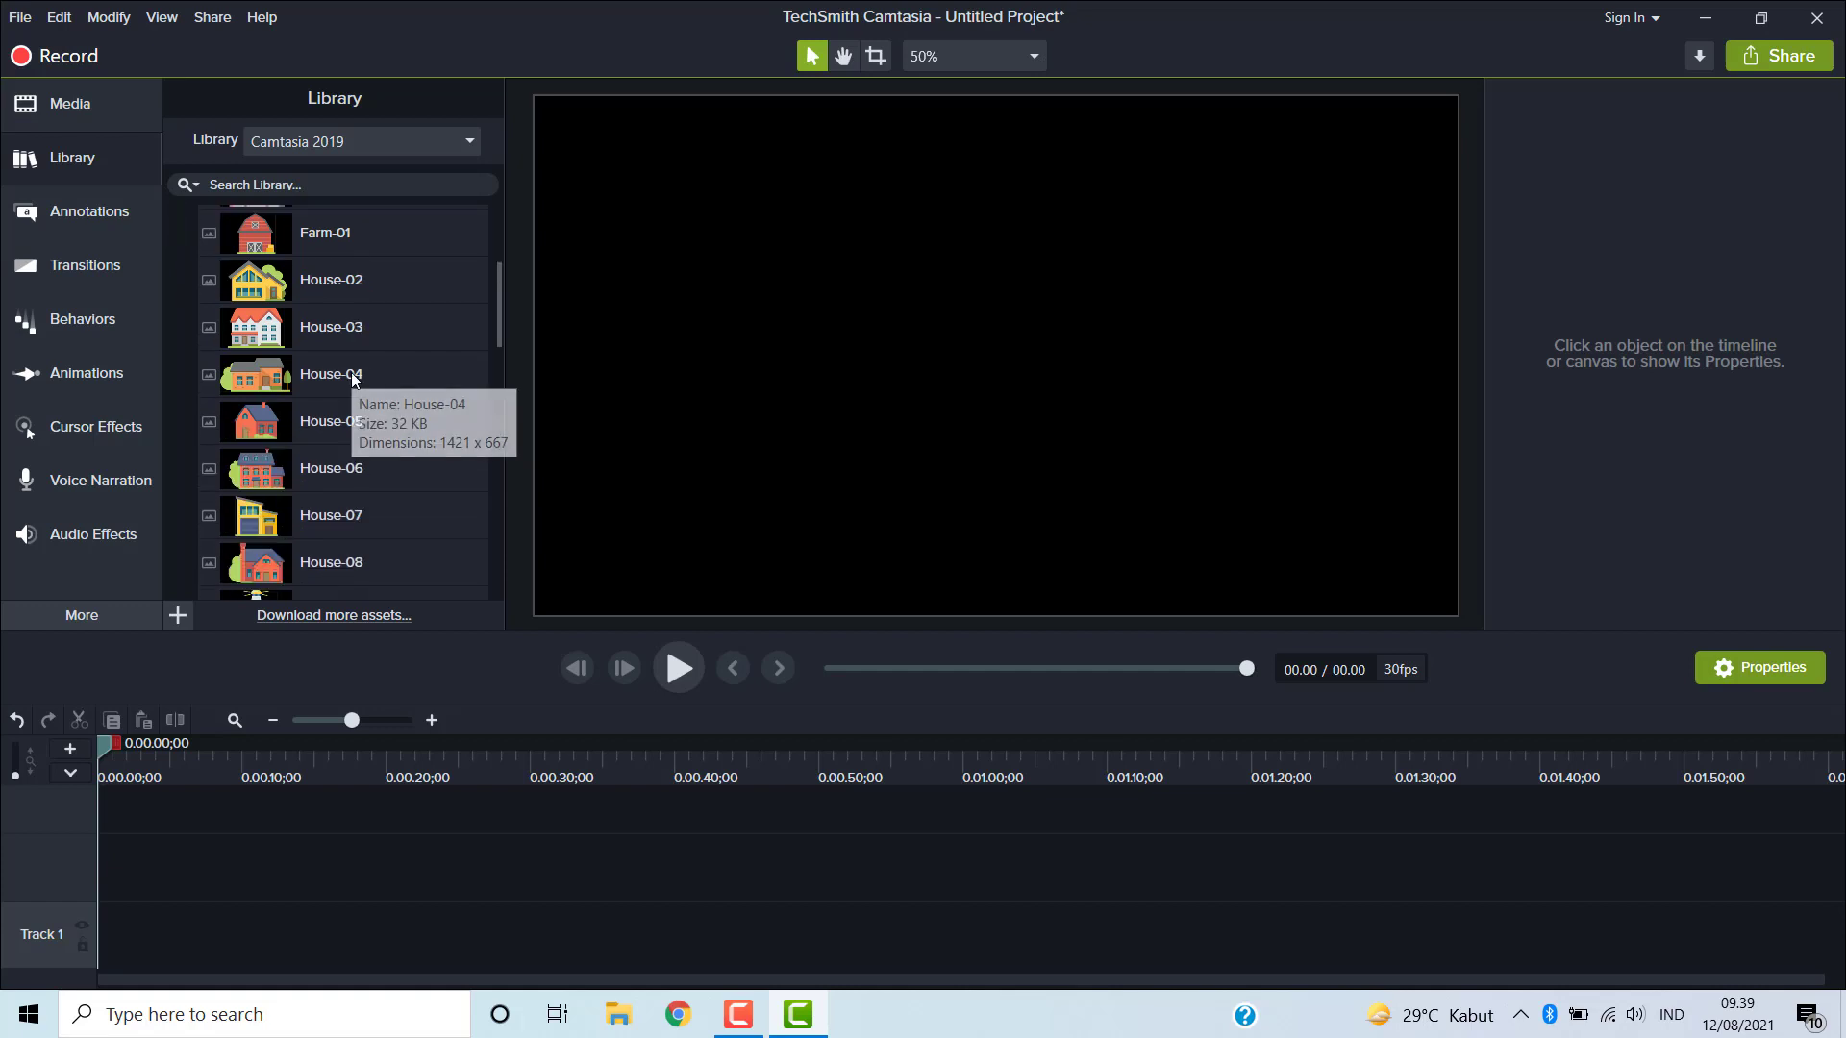
{"action": "scroll", "coordinate": [352, 377], "scroll_direction": "down", "scroll_amount": 9}
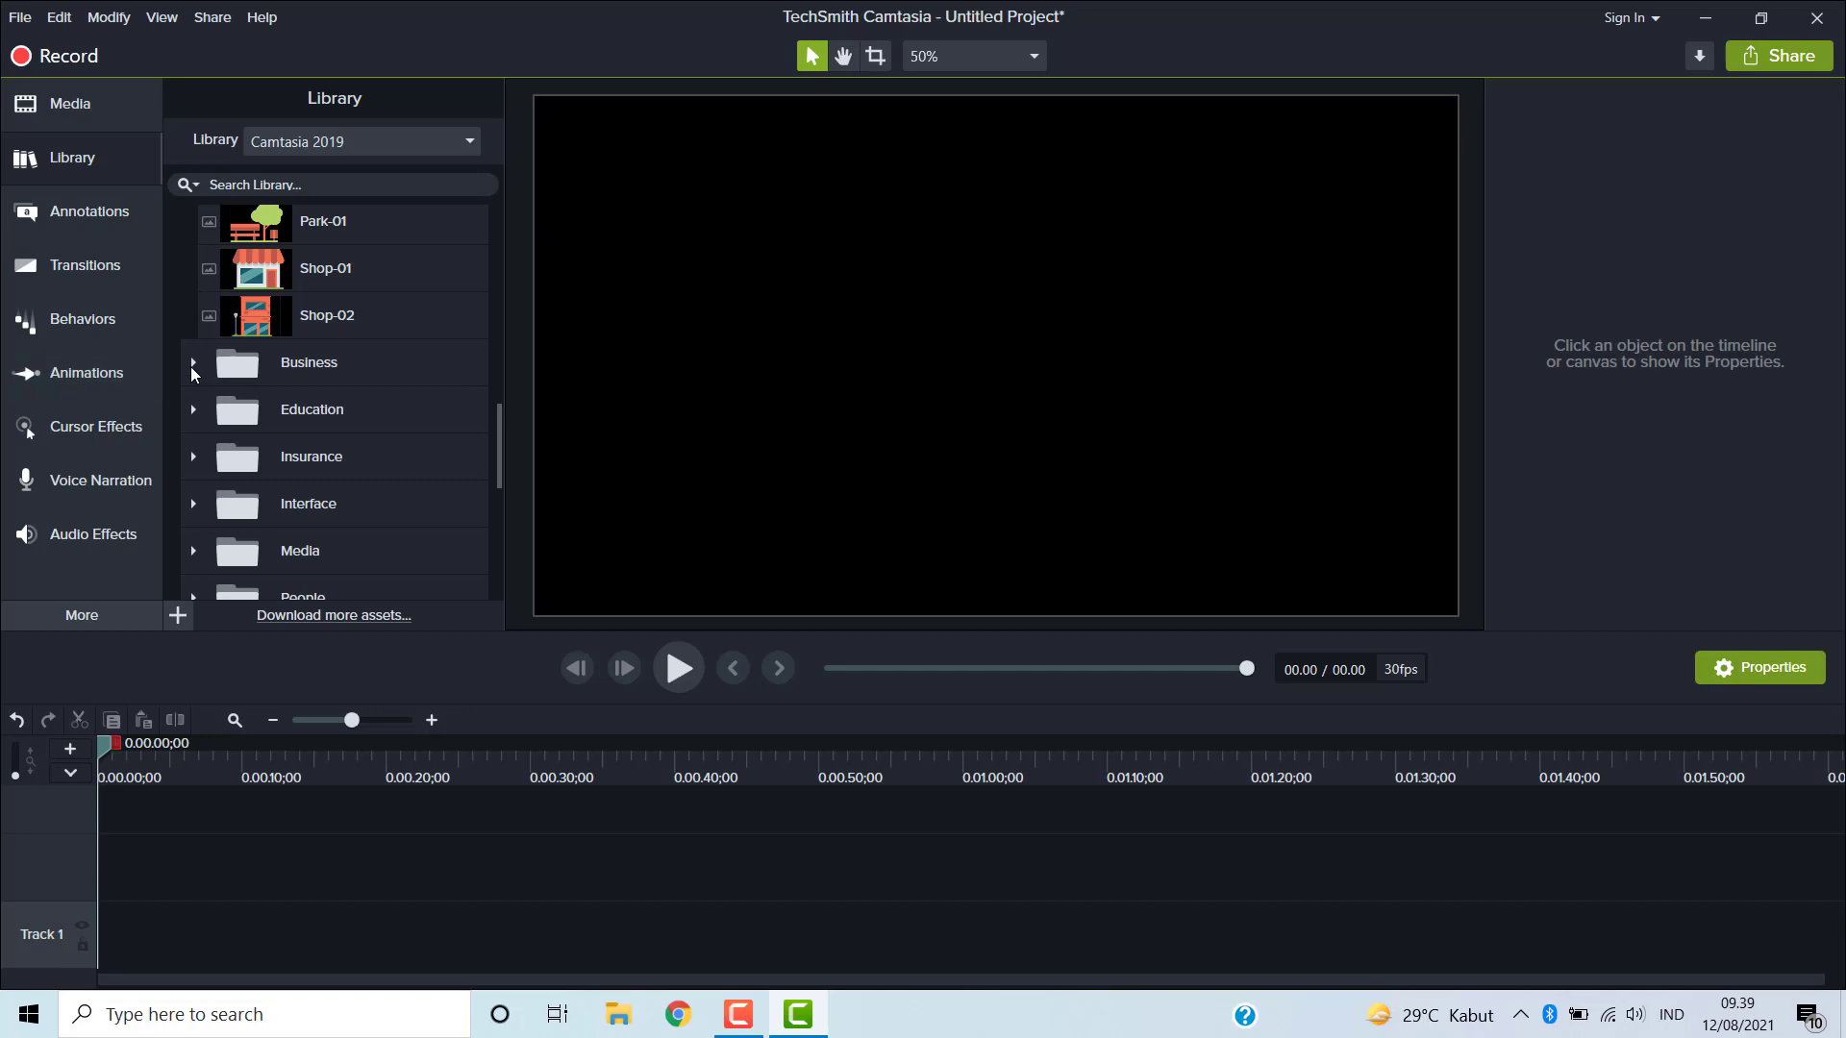
{"action": "left_click", "coordinate": [193, 363]}
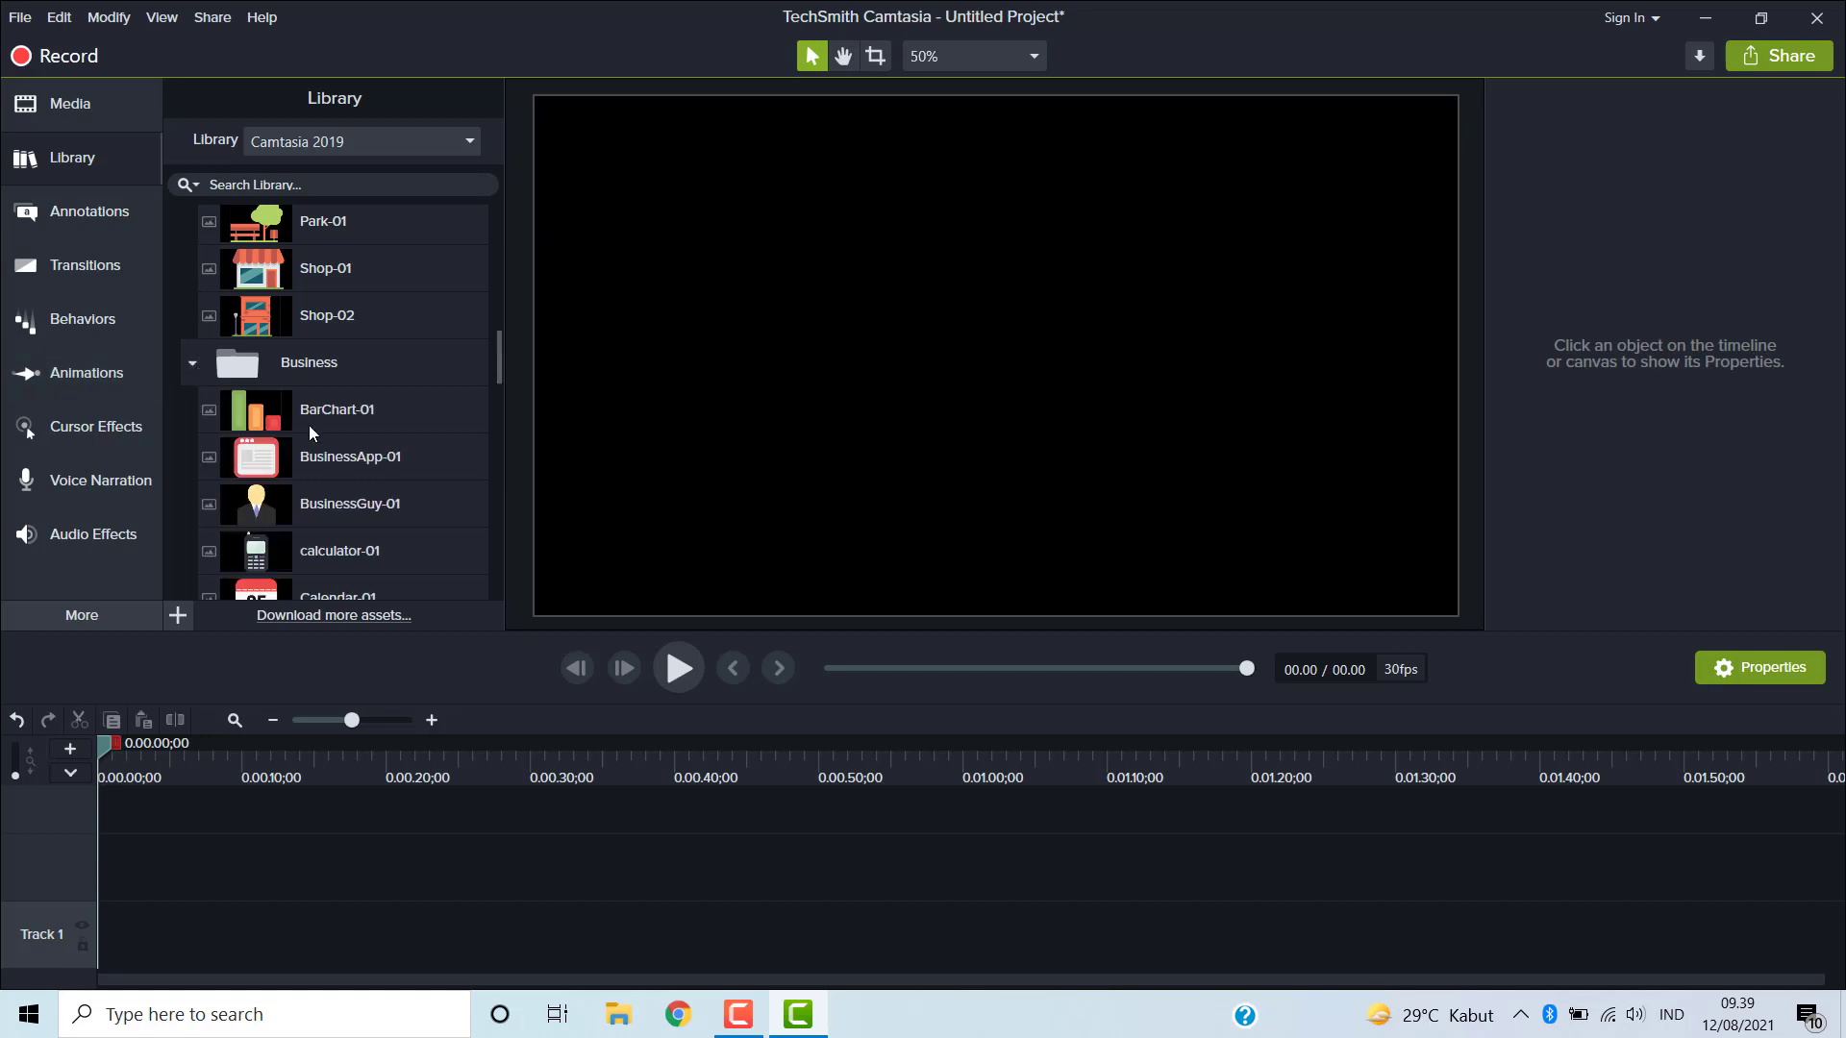
{"action": "scroll", "coordinate": [310, 431], "scroll_direction": "down", "scroll_amount": 1}
{"action": "scroll", "coordinate": [354, 459], "scroll_direction": "down", "scroll_amount": 5}
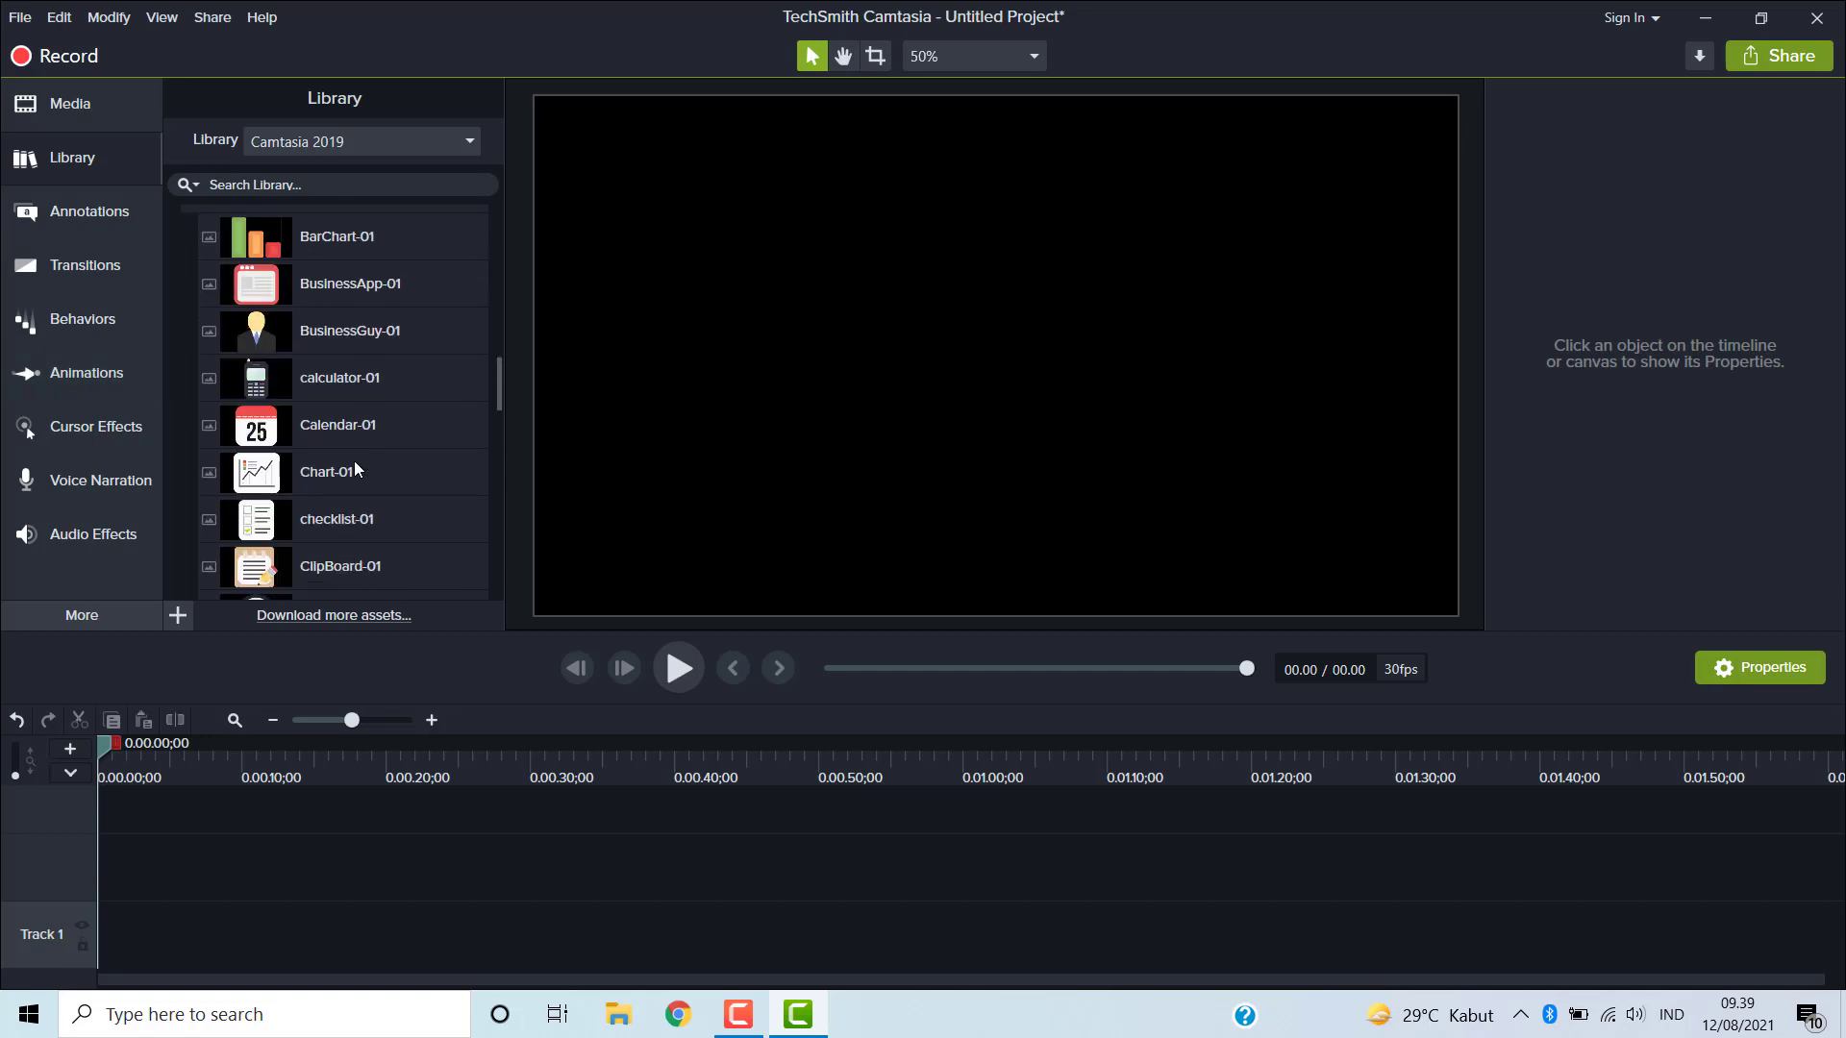
{"action": "scroll", "coordinate": [343, 468], "scroll_direction": "down", "scroll_amount": 2}
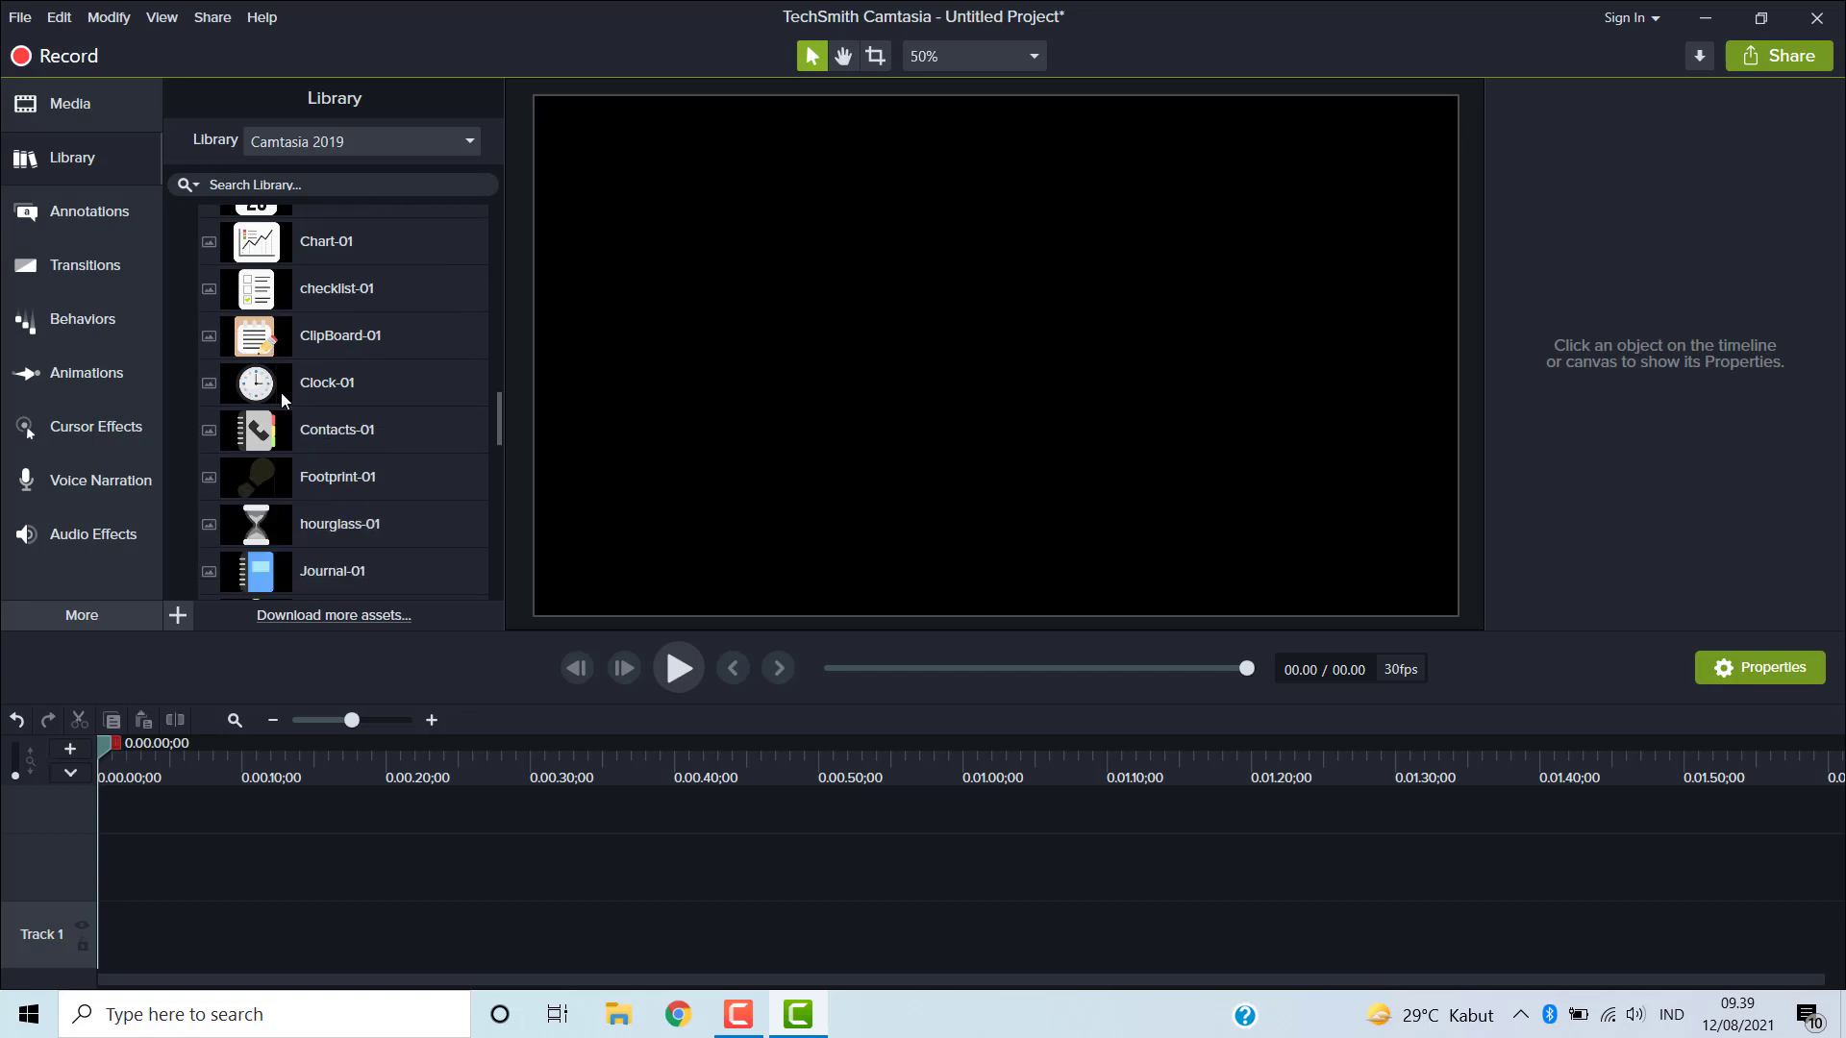
{"action": "scroll", "coordinate": [292, 470], "scroll_direction": "down", "scroll_amount": 8}
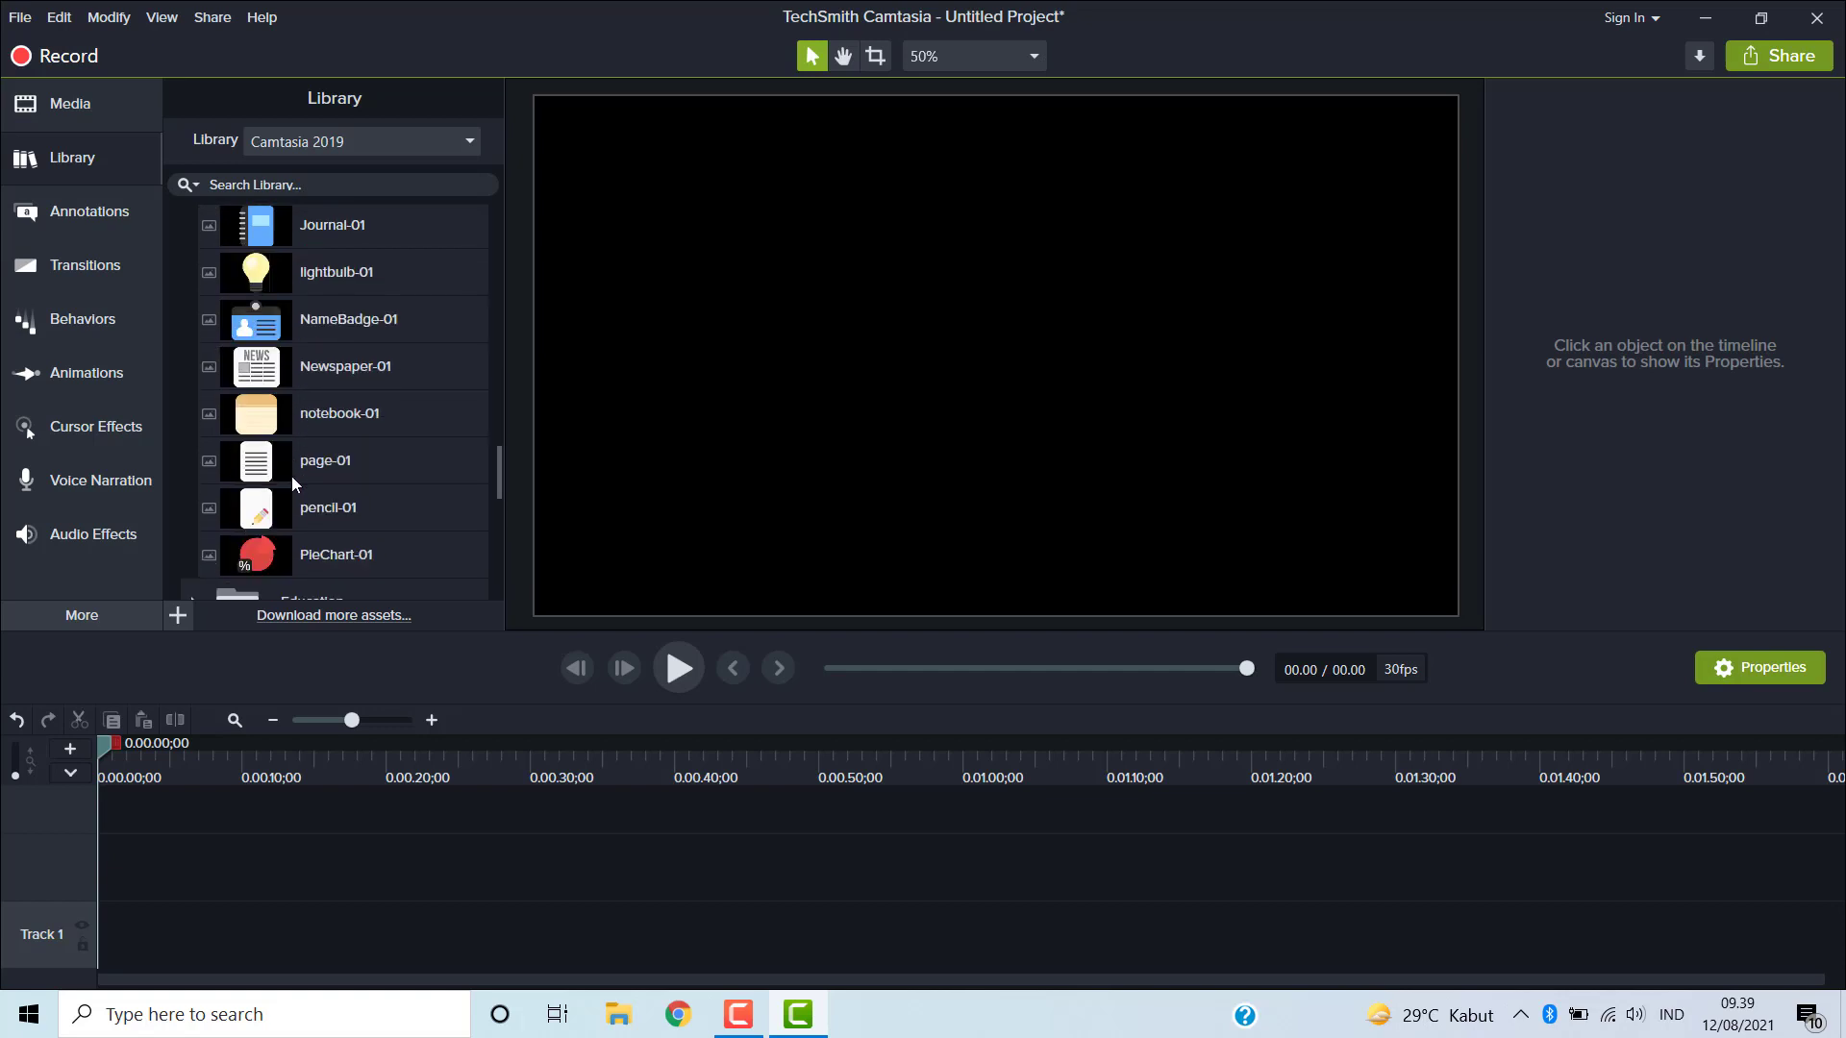
{"action": "scroll", "coordinate": [292, 477], "scroll_direction": "down", "scroll_amount": 2}
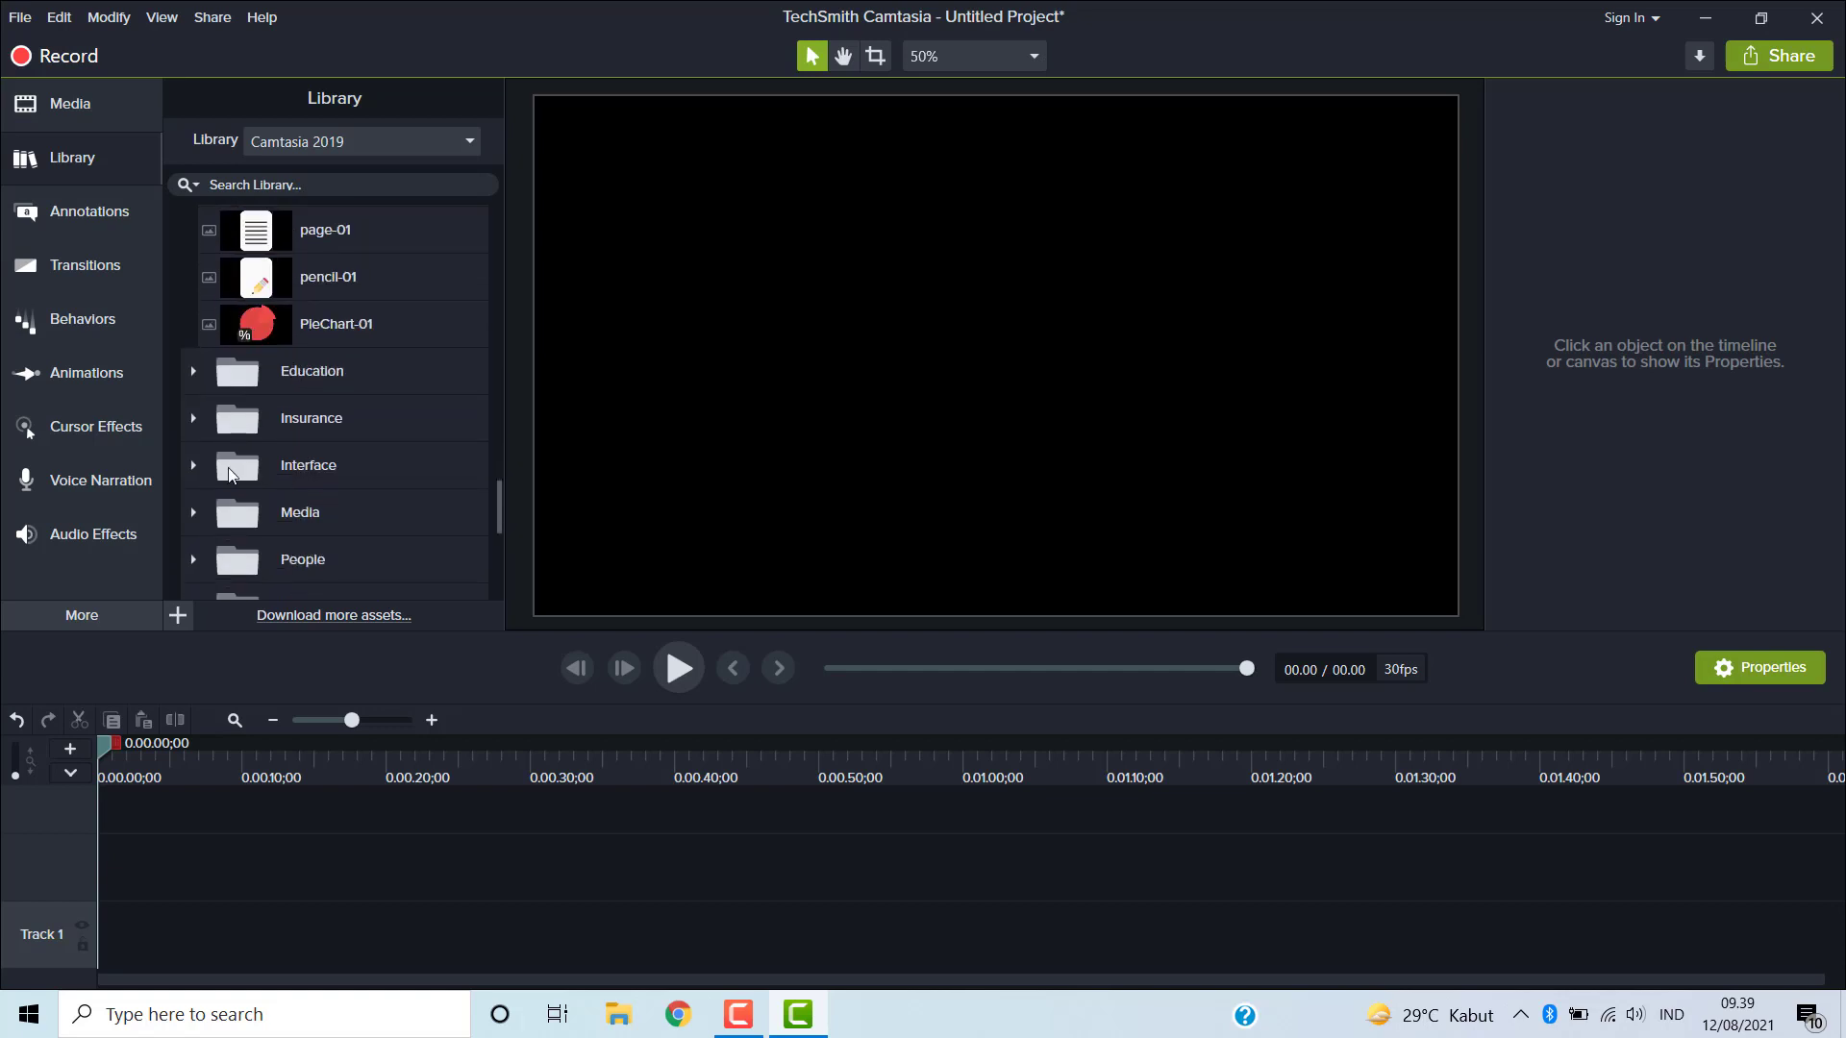
- Continue browsing the Icons subfolders, expanding Education and Insurance to view their assets
{"action": "left_click", "coordinate": [193, 371]}
{"action": "scroll", "coordinate": [323, 433], "scroll_direction": "down", "scroll_amount": 6}
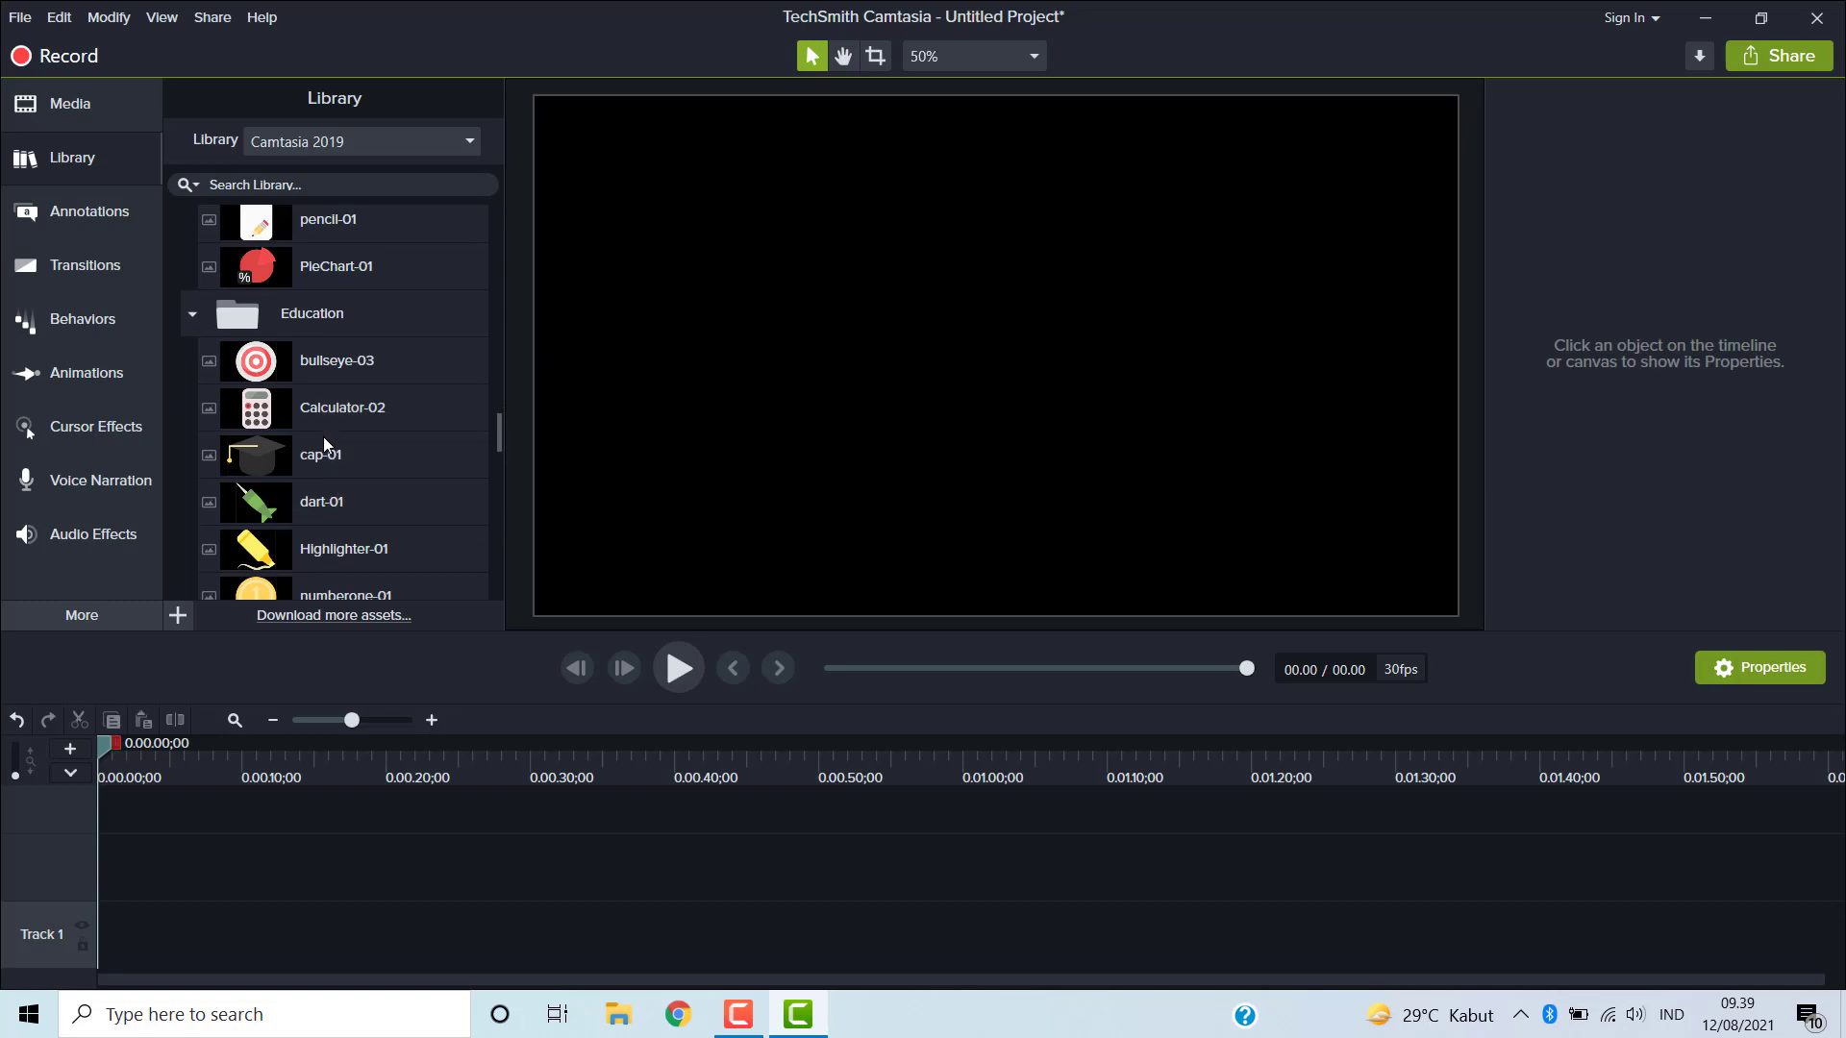
{"action": "scroll", "coordinate": [322, 442], "scroll_direction": "down", "scroll_amount": 4}
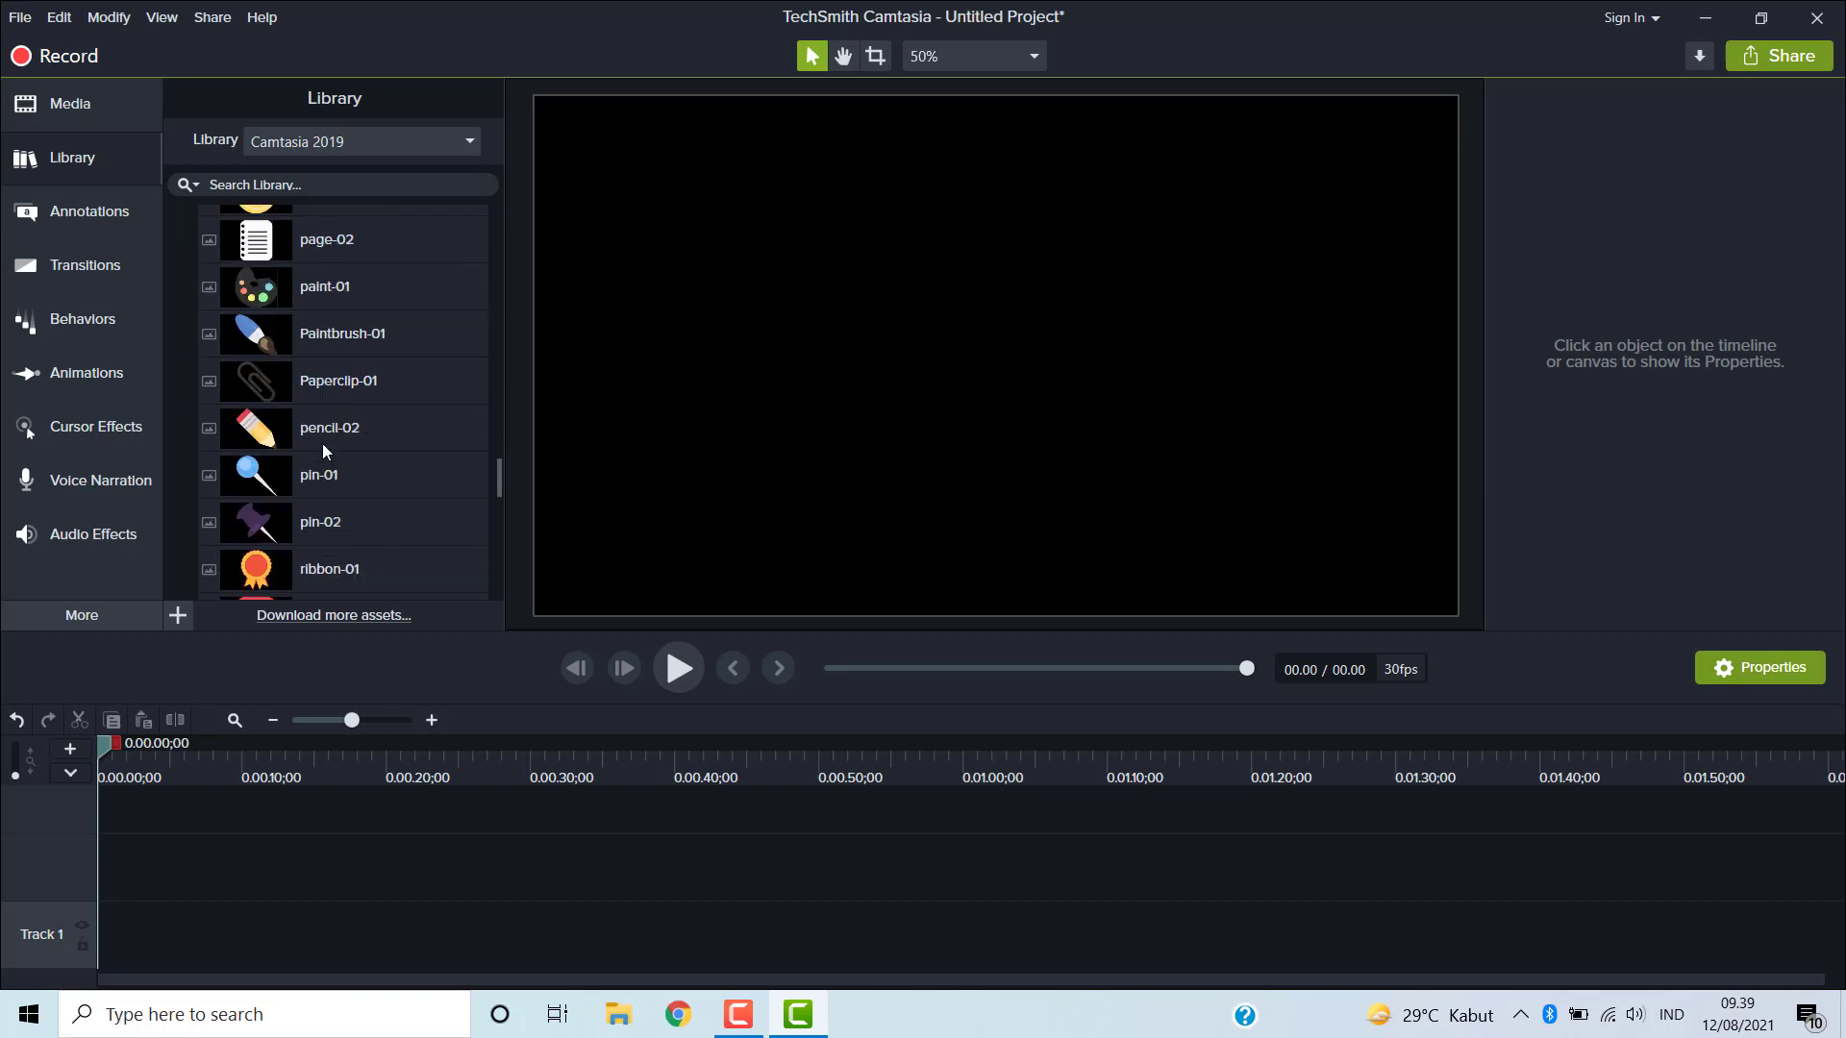
{"action": "scroll", "coordinate": [321, 444], "scroll_direction": "down", "scroll_amount": 6}
{"action": "scroll", "coordinate": [311, 453], "scroll_direction": "down", "scroll_amount": 2}
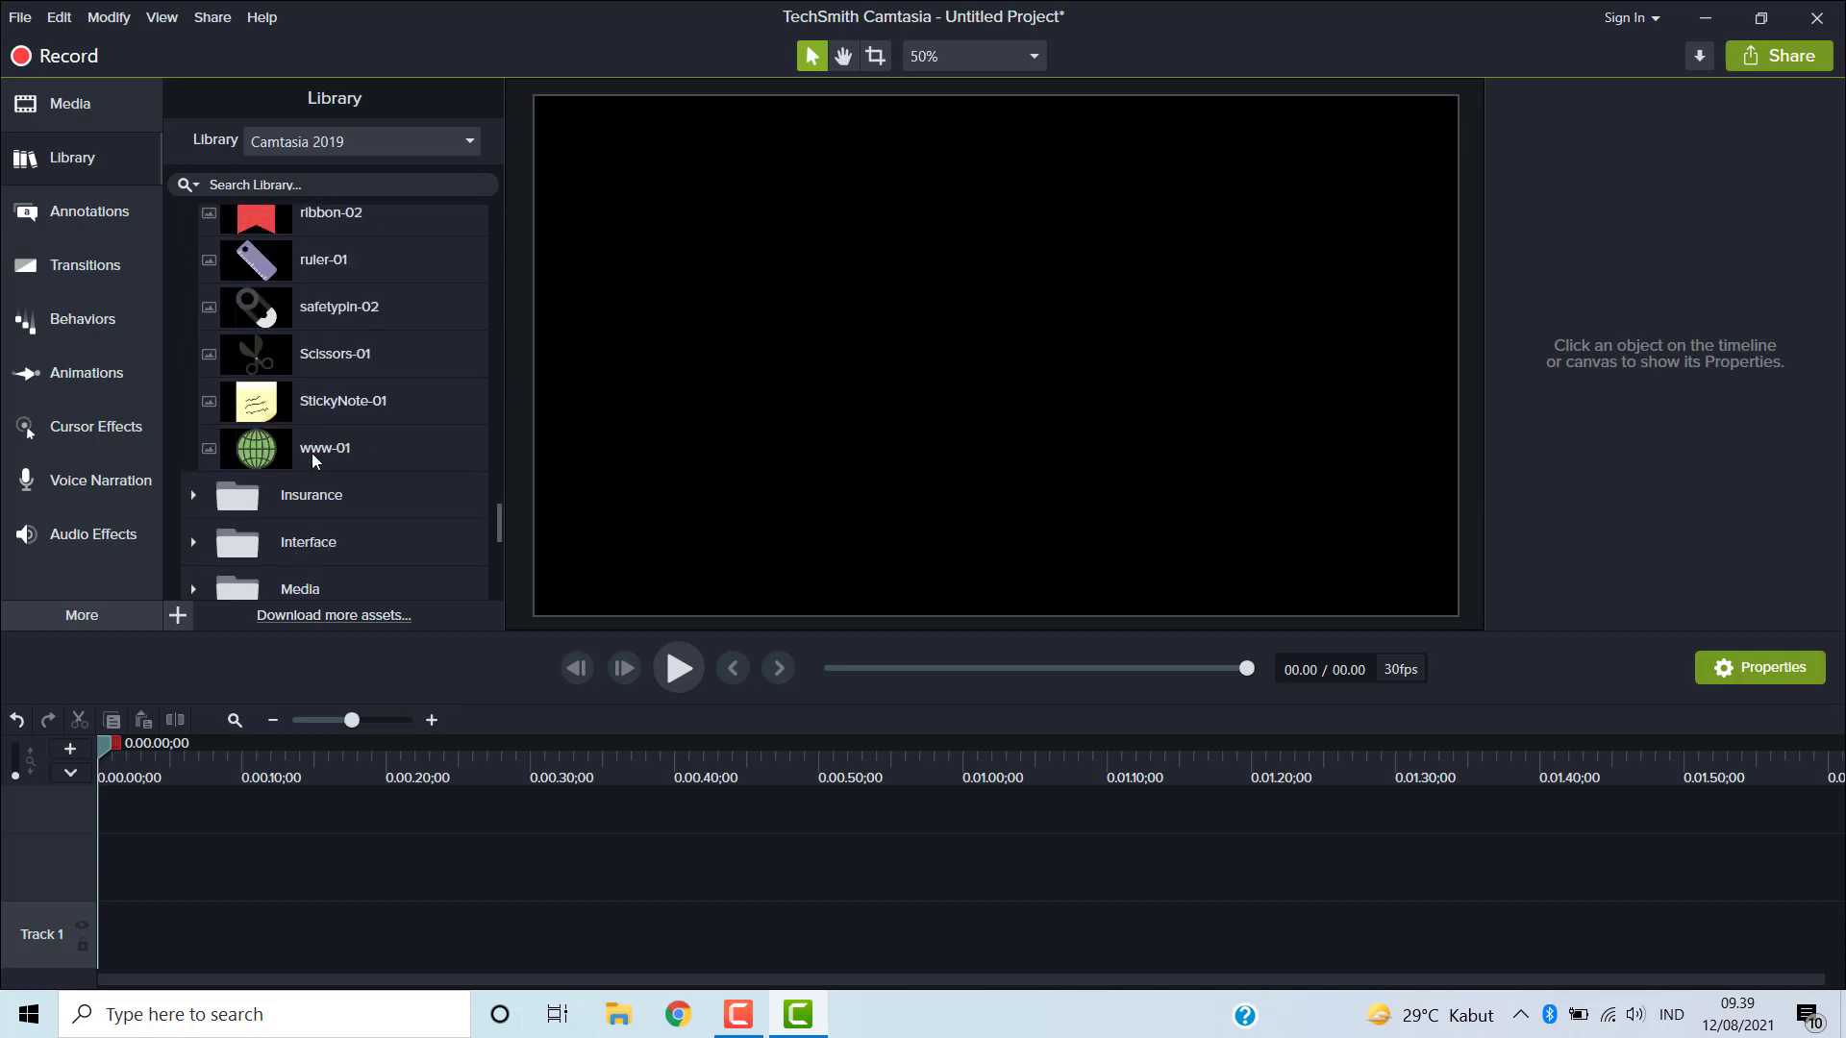
{"action": "left_click", "coordinate": [193, 496]}
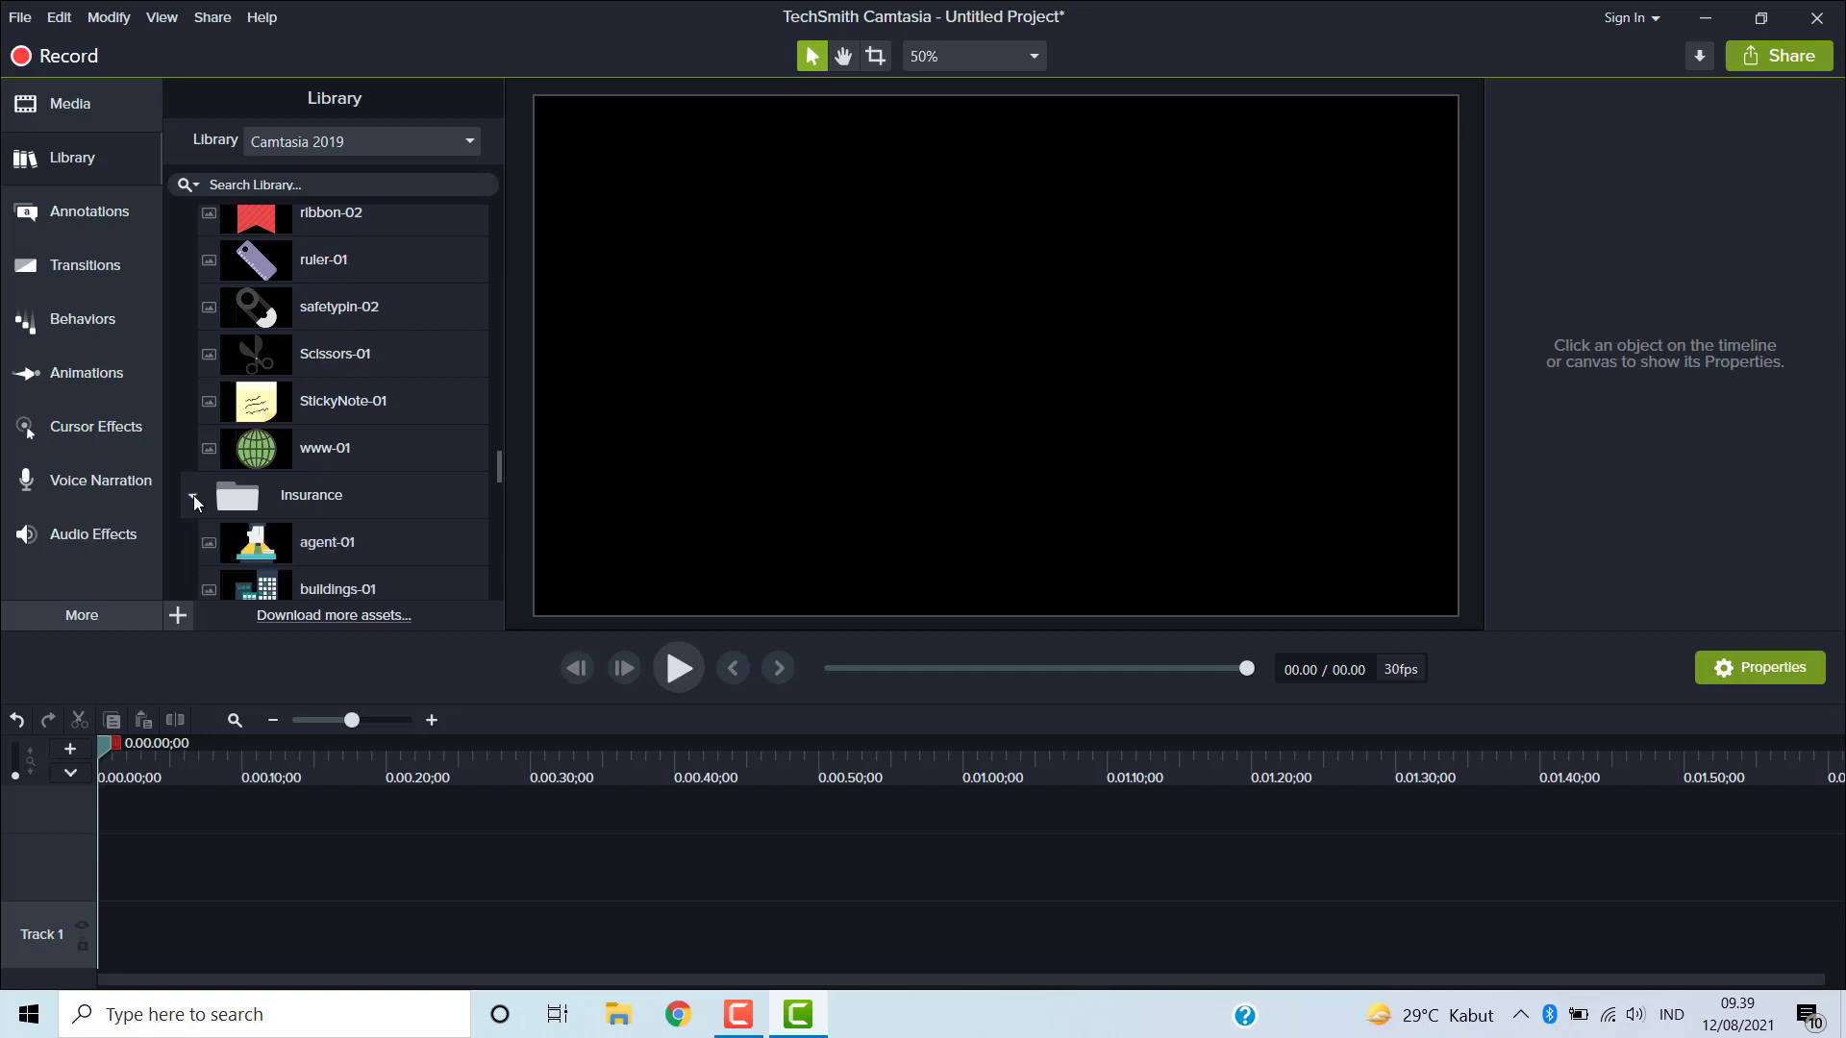
{"action": "scroll", "coordinate": [356, 496], "scroll_direction": "down", "scroll_amount": 1}
{"action": "scroll", "coordinate": [349, 499], "scroll_direction": "down", "scroll_amount": 2}
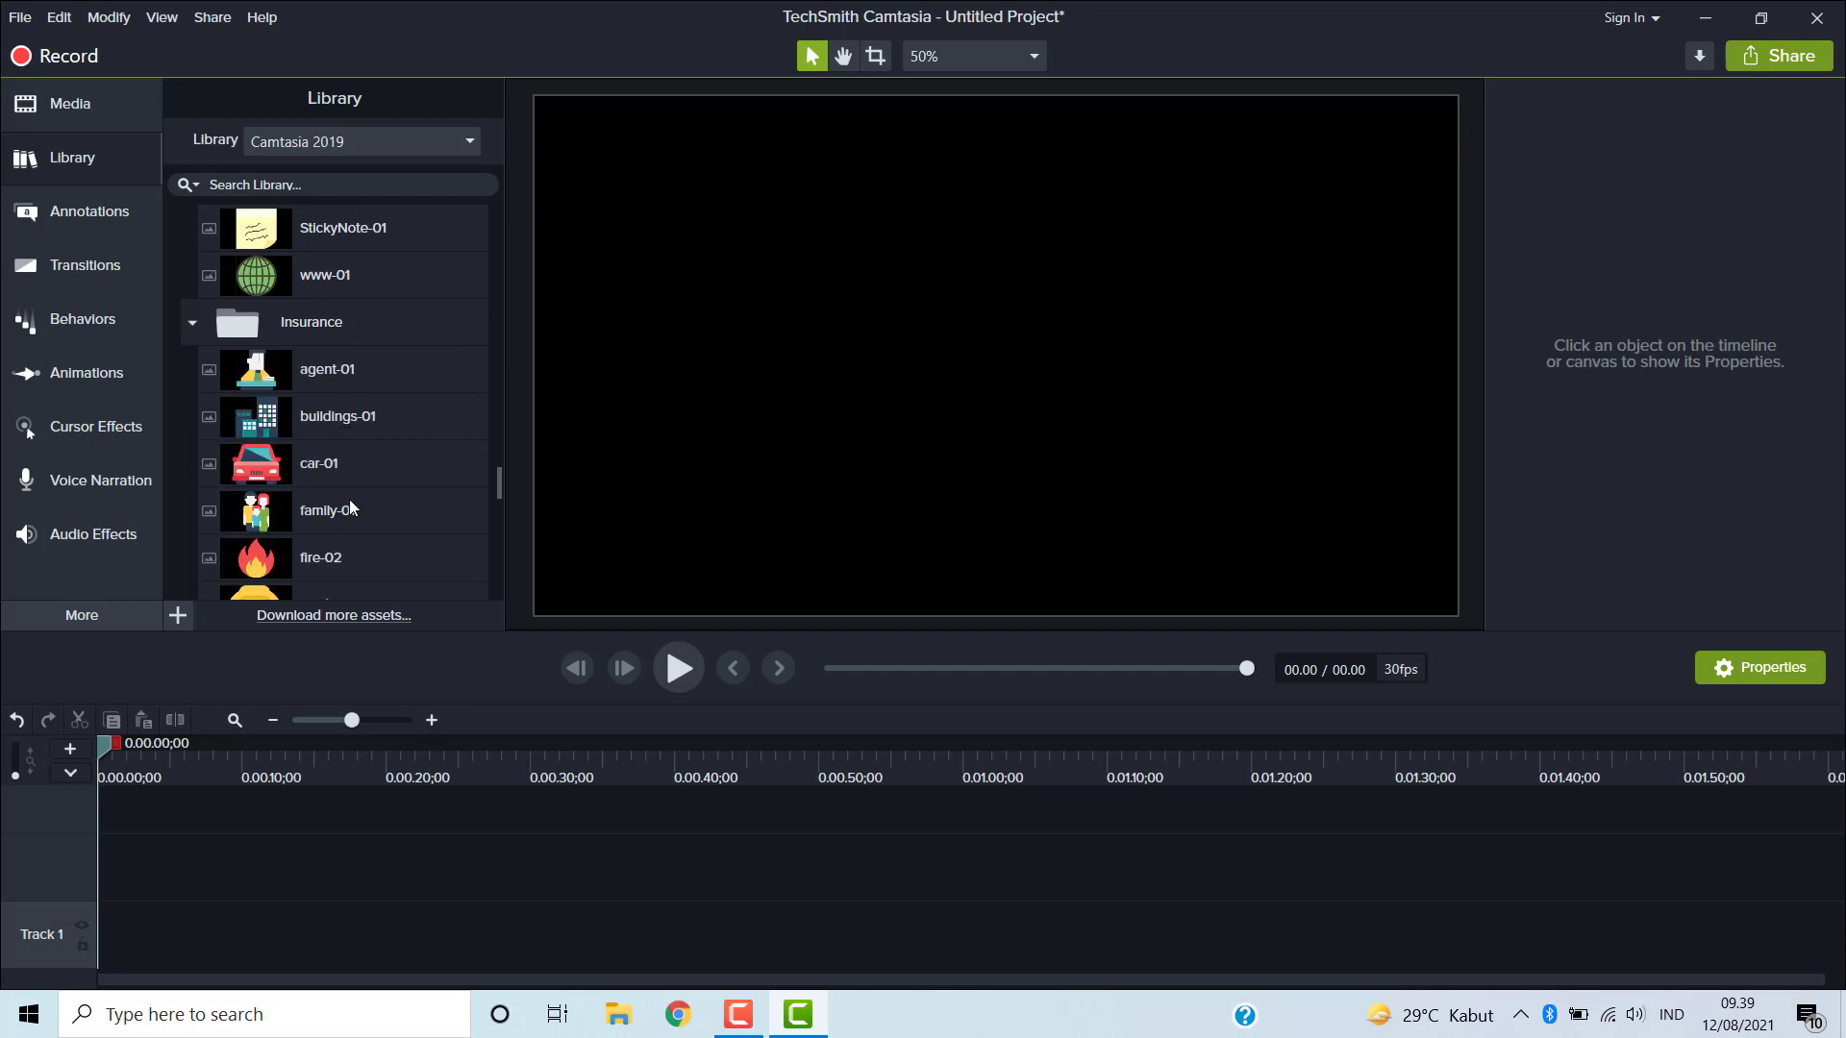
- Expand the Interface icon subfolder in the library and scroll through its assets
{"action": "scroll", "coordinate": [349, 509], "scroll_direction": "down", "scroll_amount": 2}
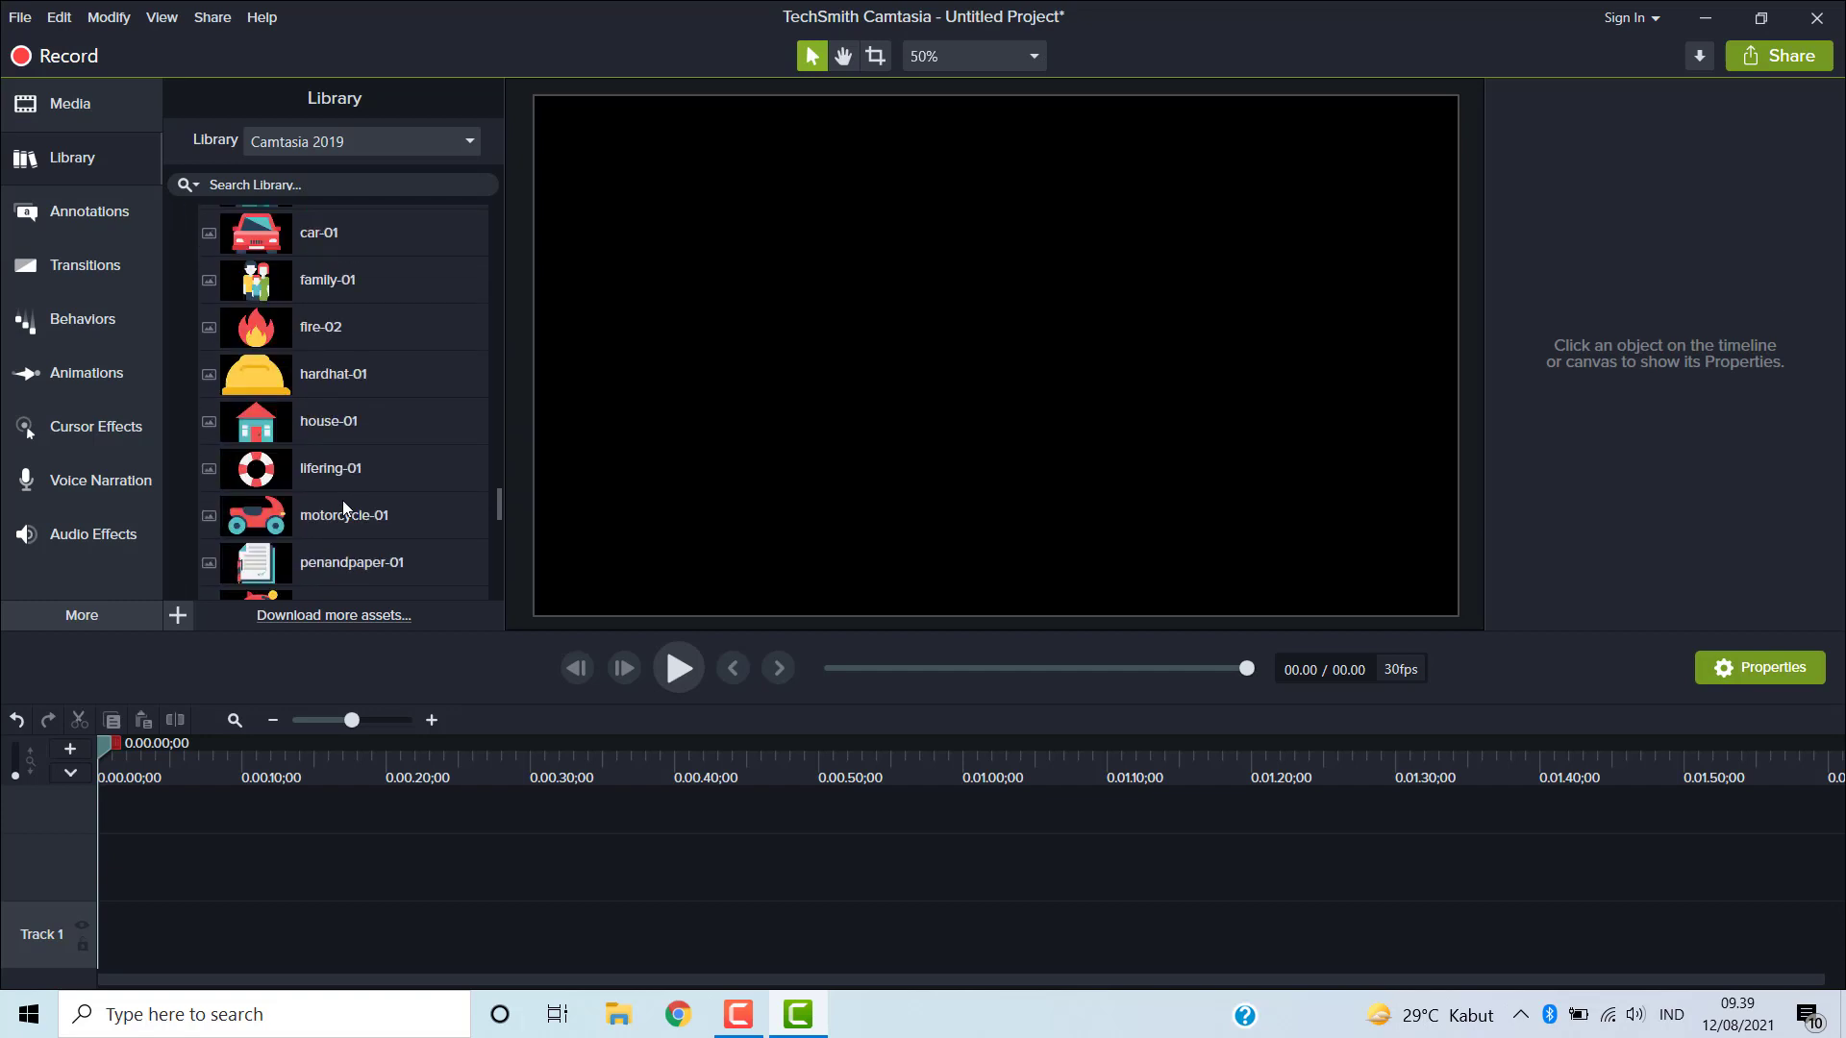
{"action": "scroll", "coordinate": [342, 502], "scroll_direction": "down", "scroll_amount": 5}
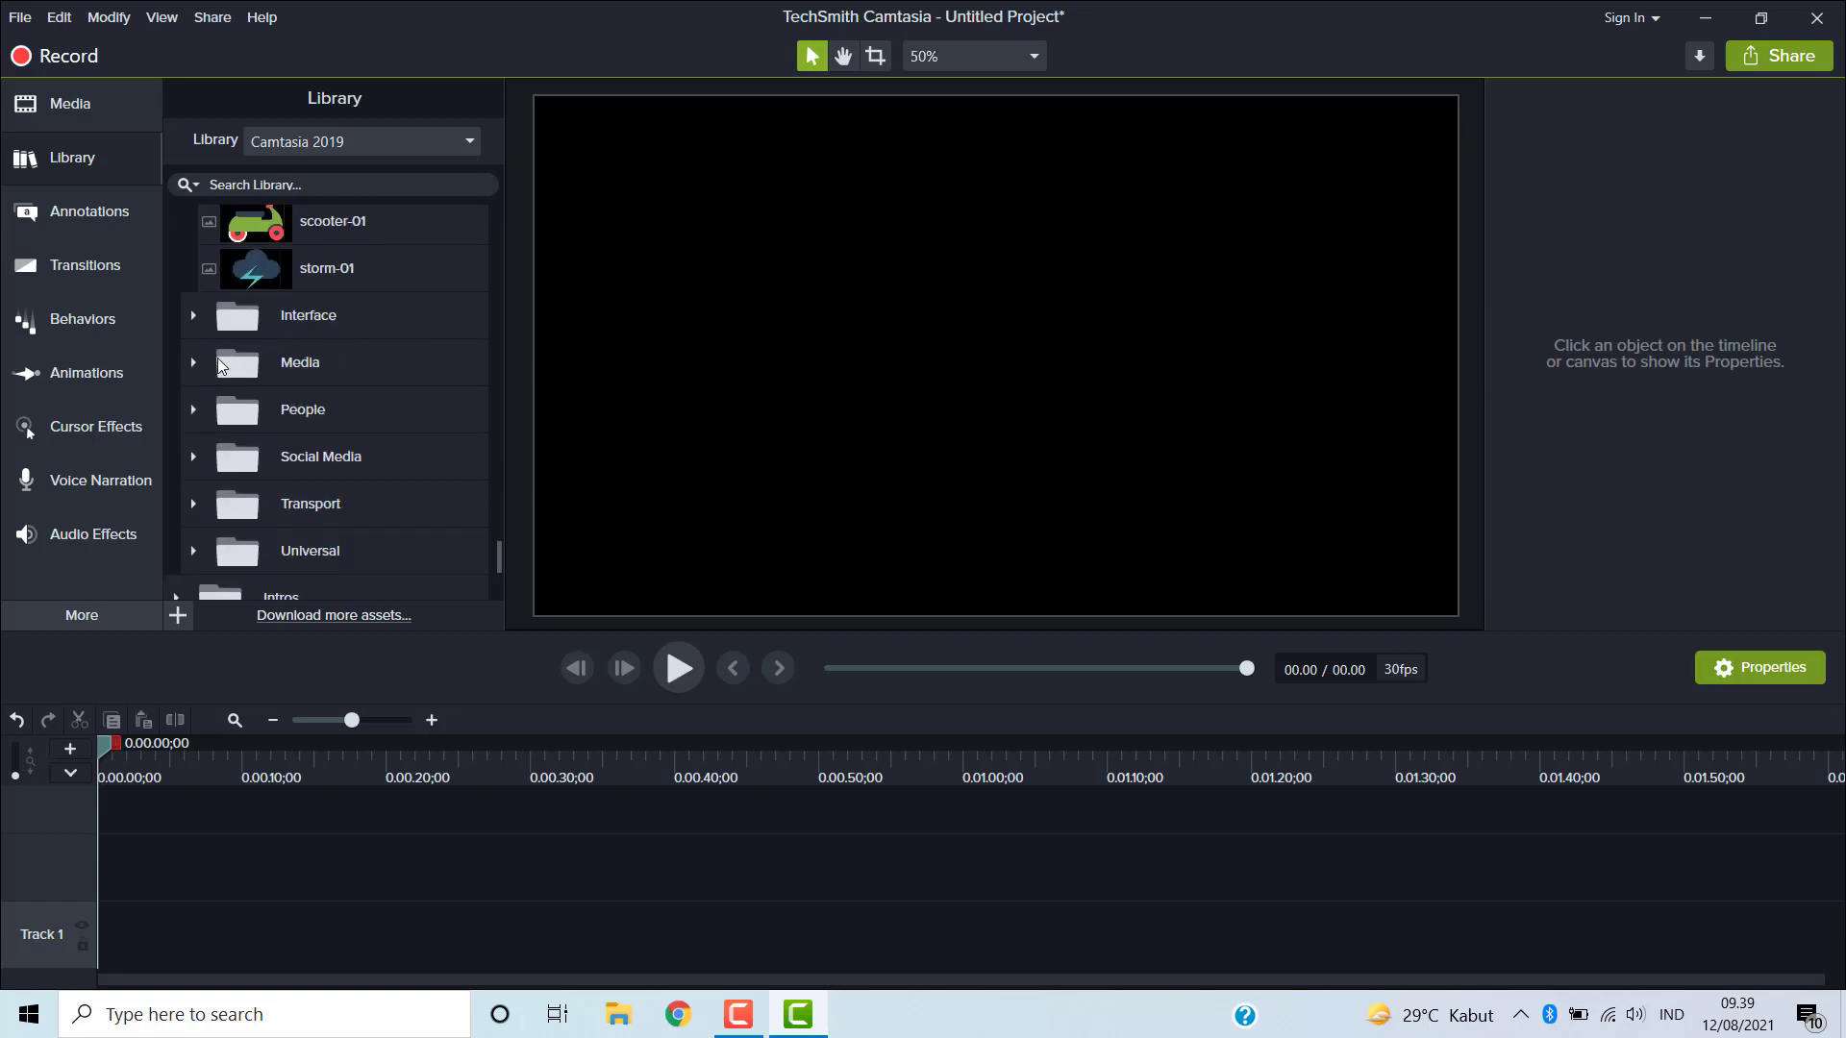
{"action": "left_click", "coordinate": [194, 317]}
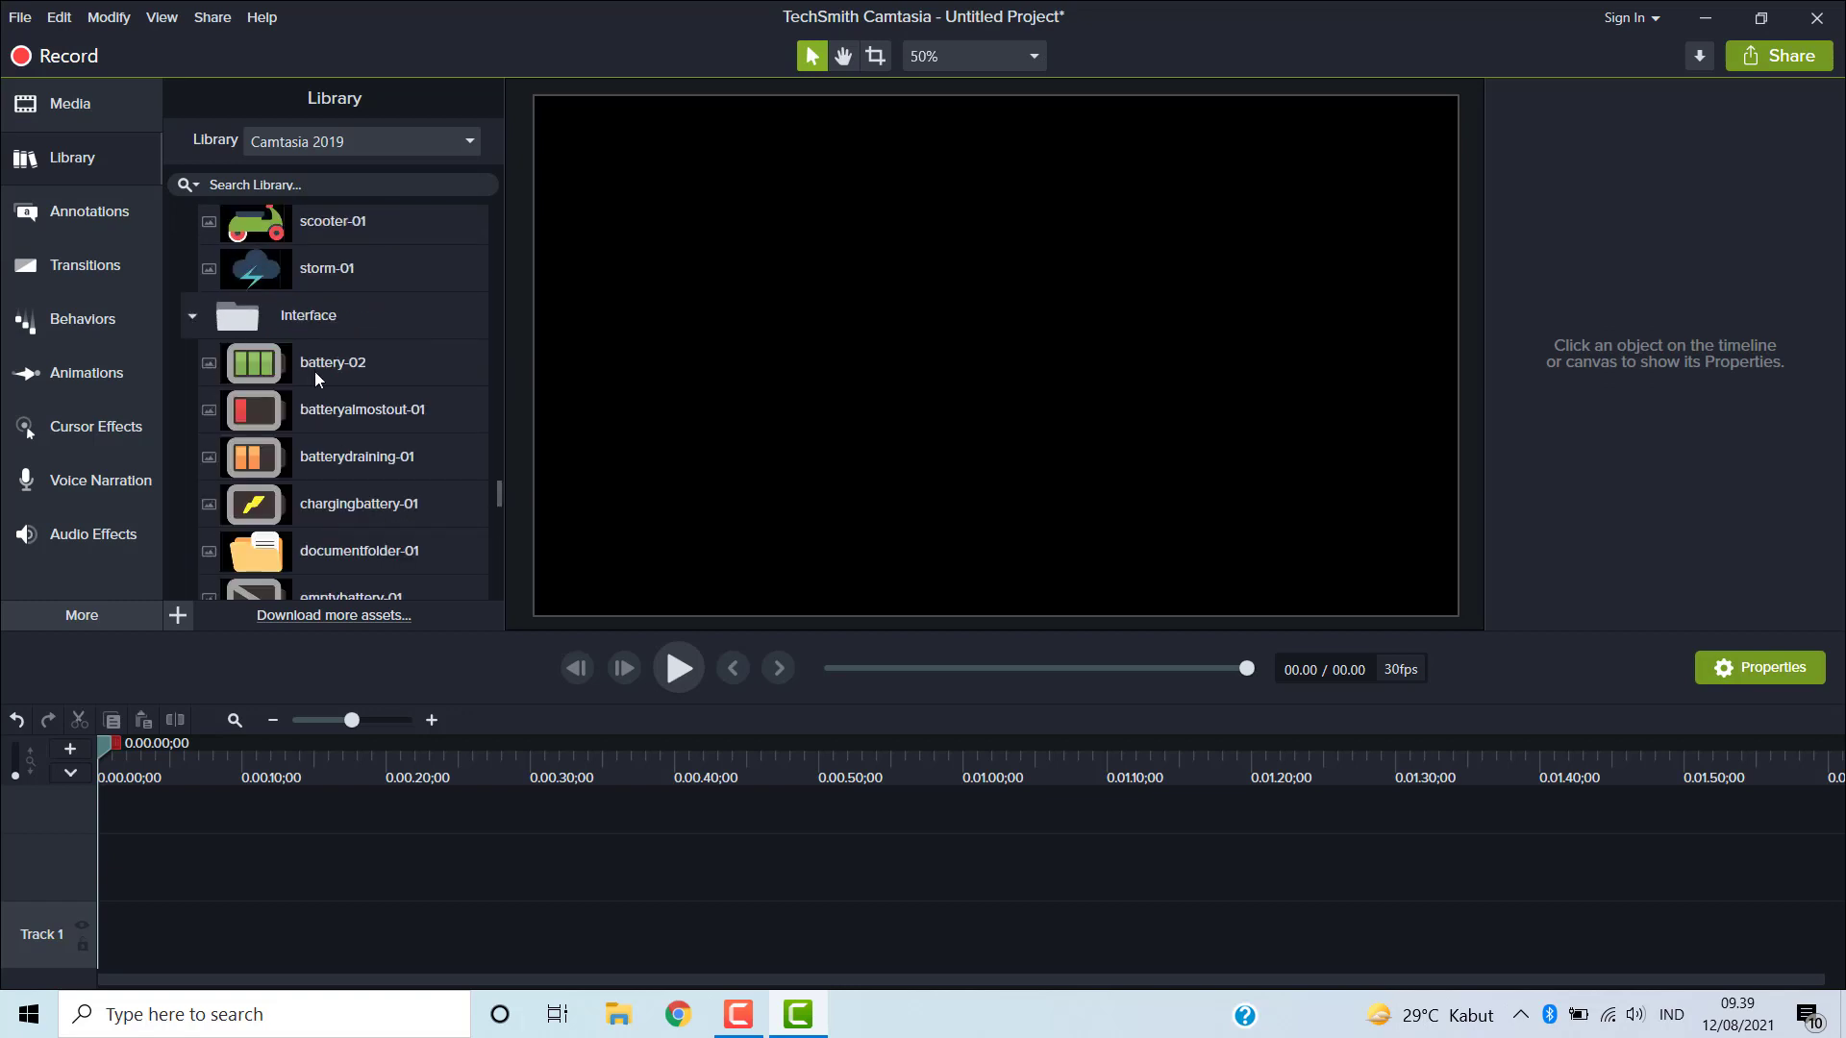
{"action": "scroll", "coordinate": [412, 422], "scroll_direction": "down", "scroll_amount": 7}
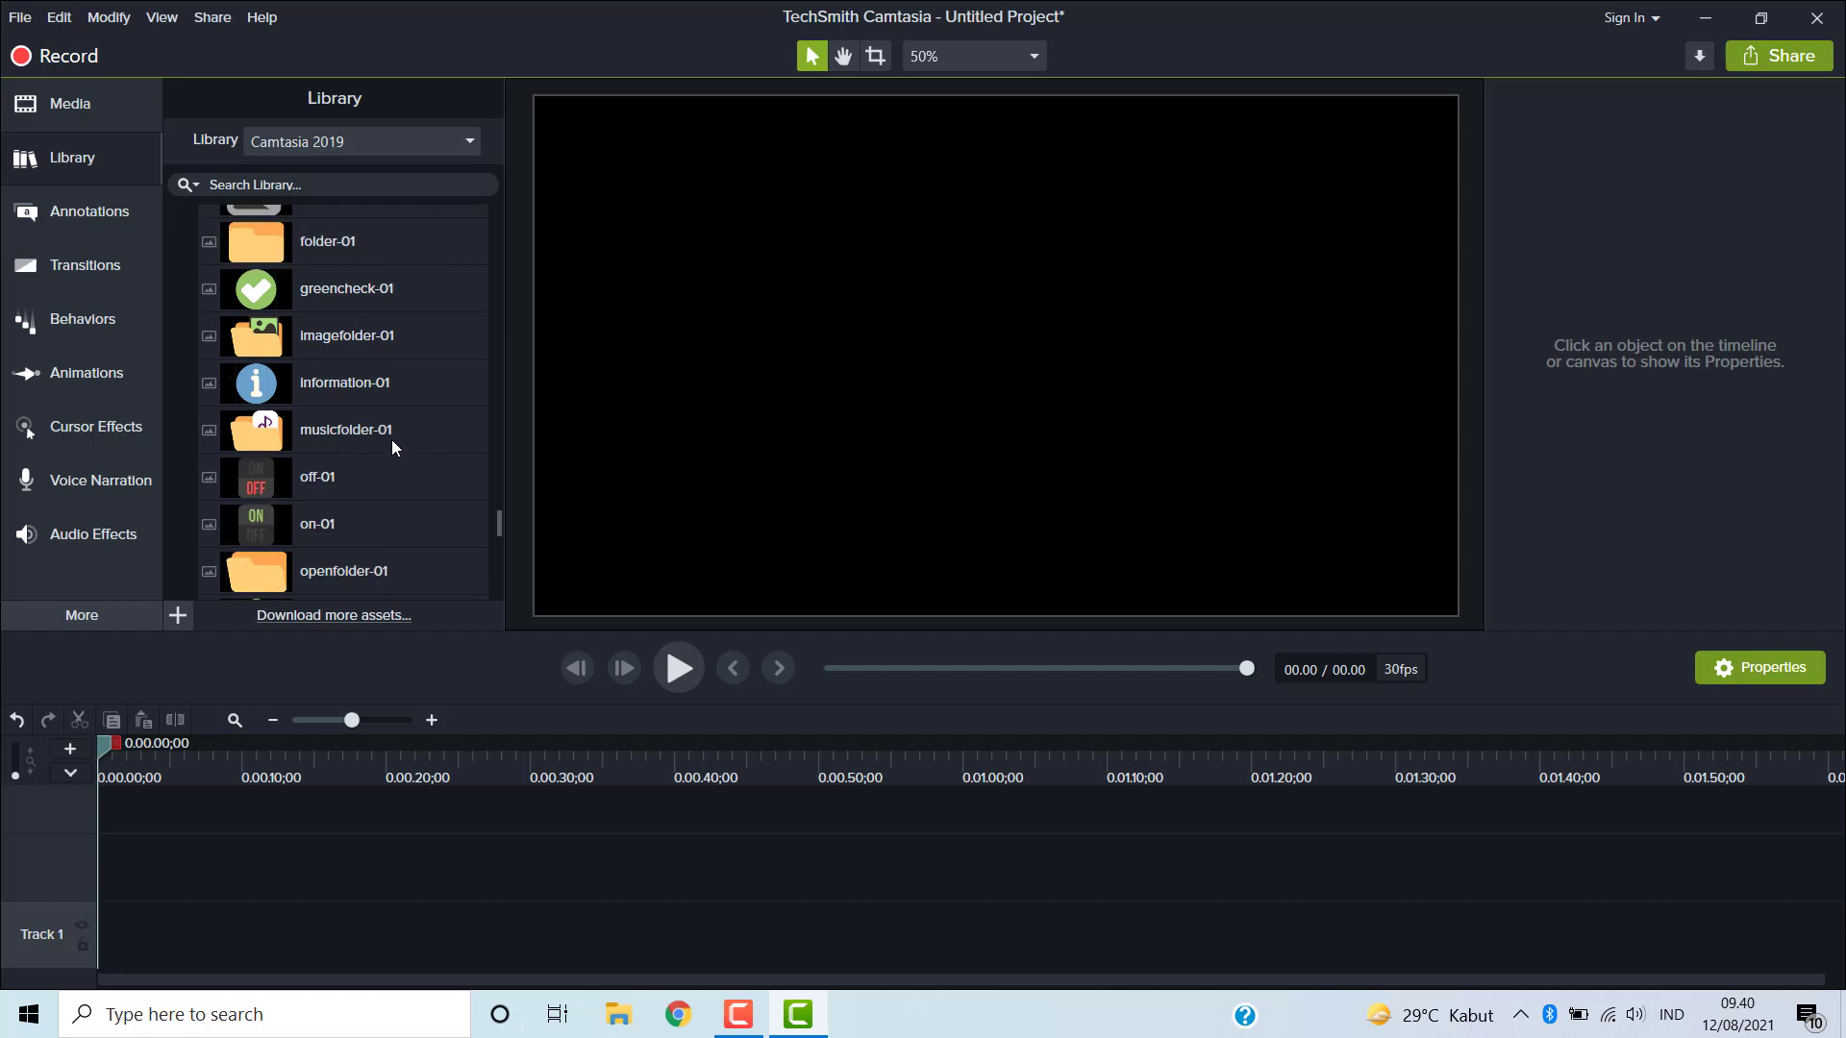
{"action": "scroll", "coordinate": [391, 440], "scroll_direction": "down", "scroll_amount": 2}
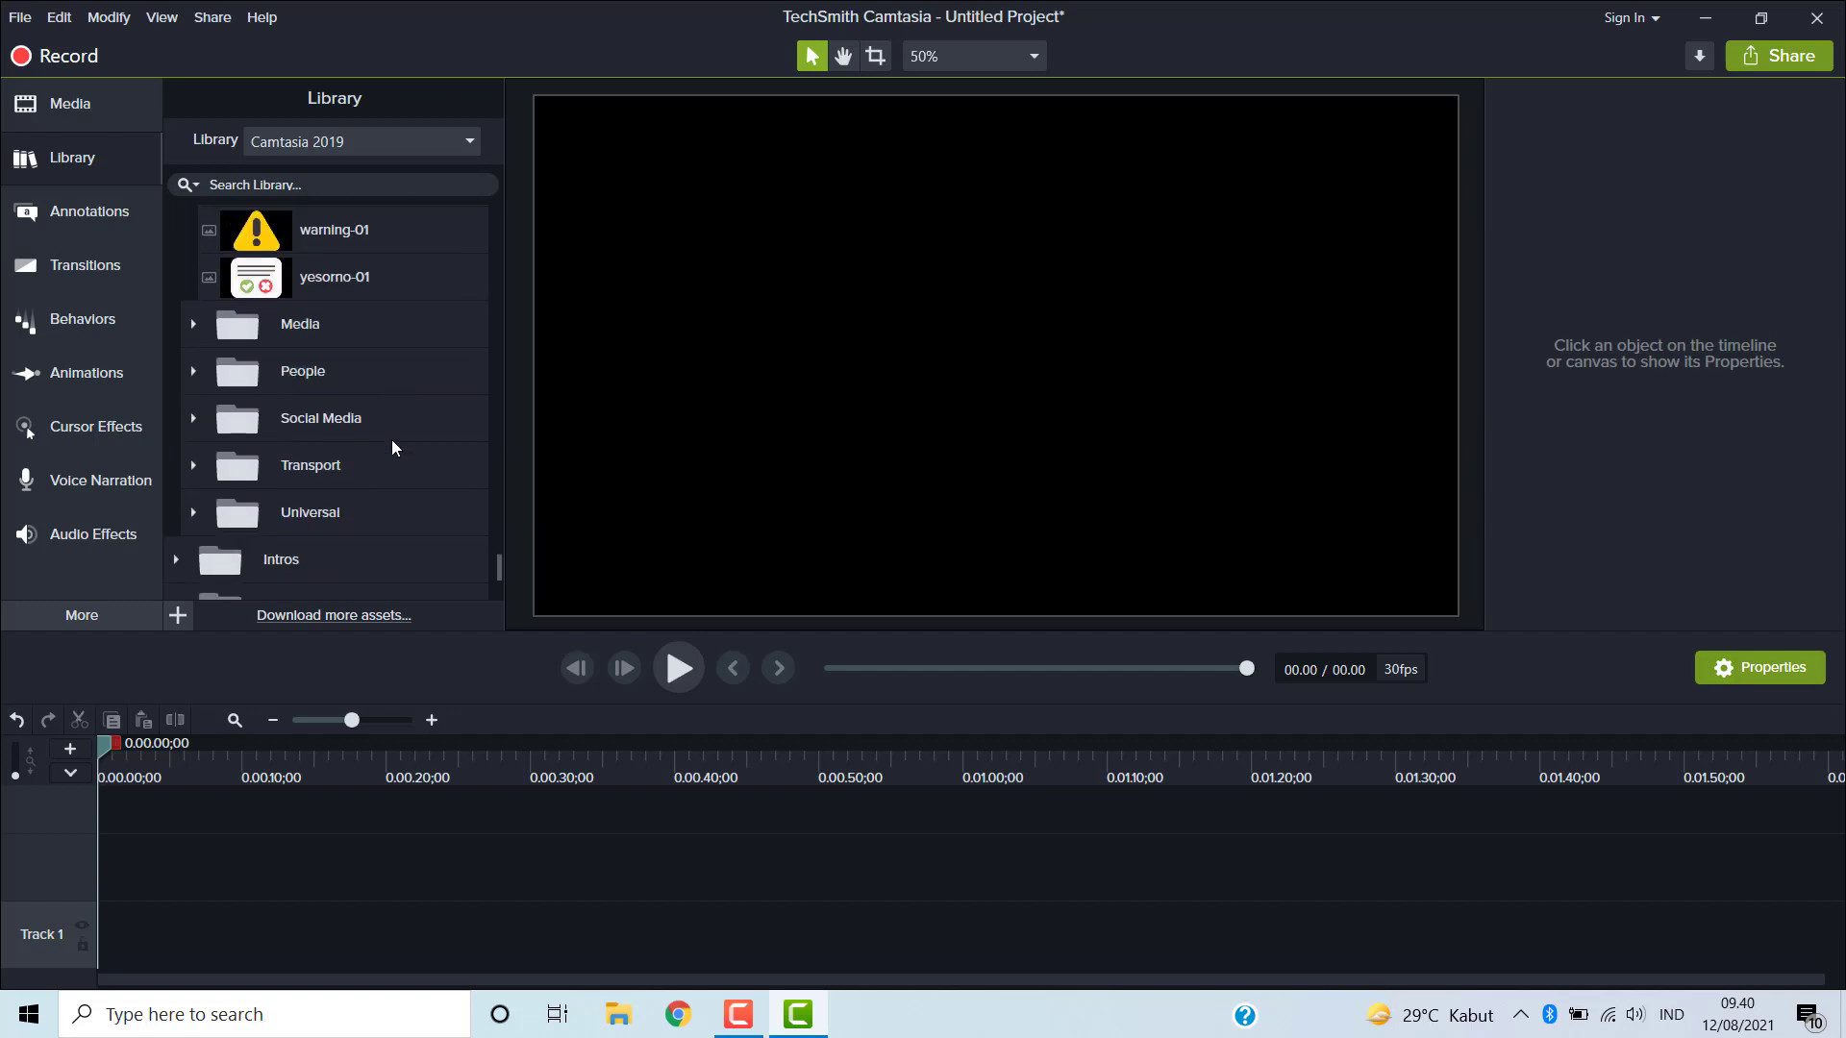
- Expand the Media icon subfolder and scroll through its assets
{"action": "left_click", "coordinate": [192, 325]}
{"action": "scroll", "coordinate": [371, 402], "scroll_direction": "down", "scroll_amount": 2}
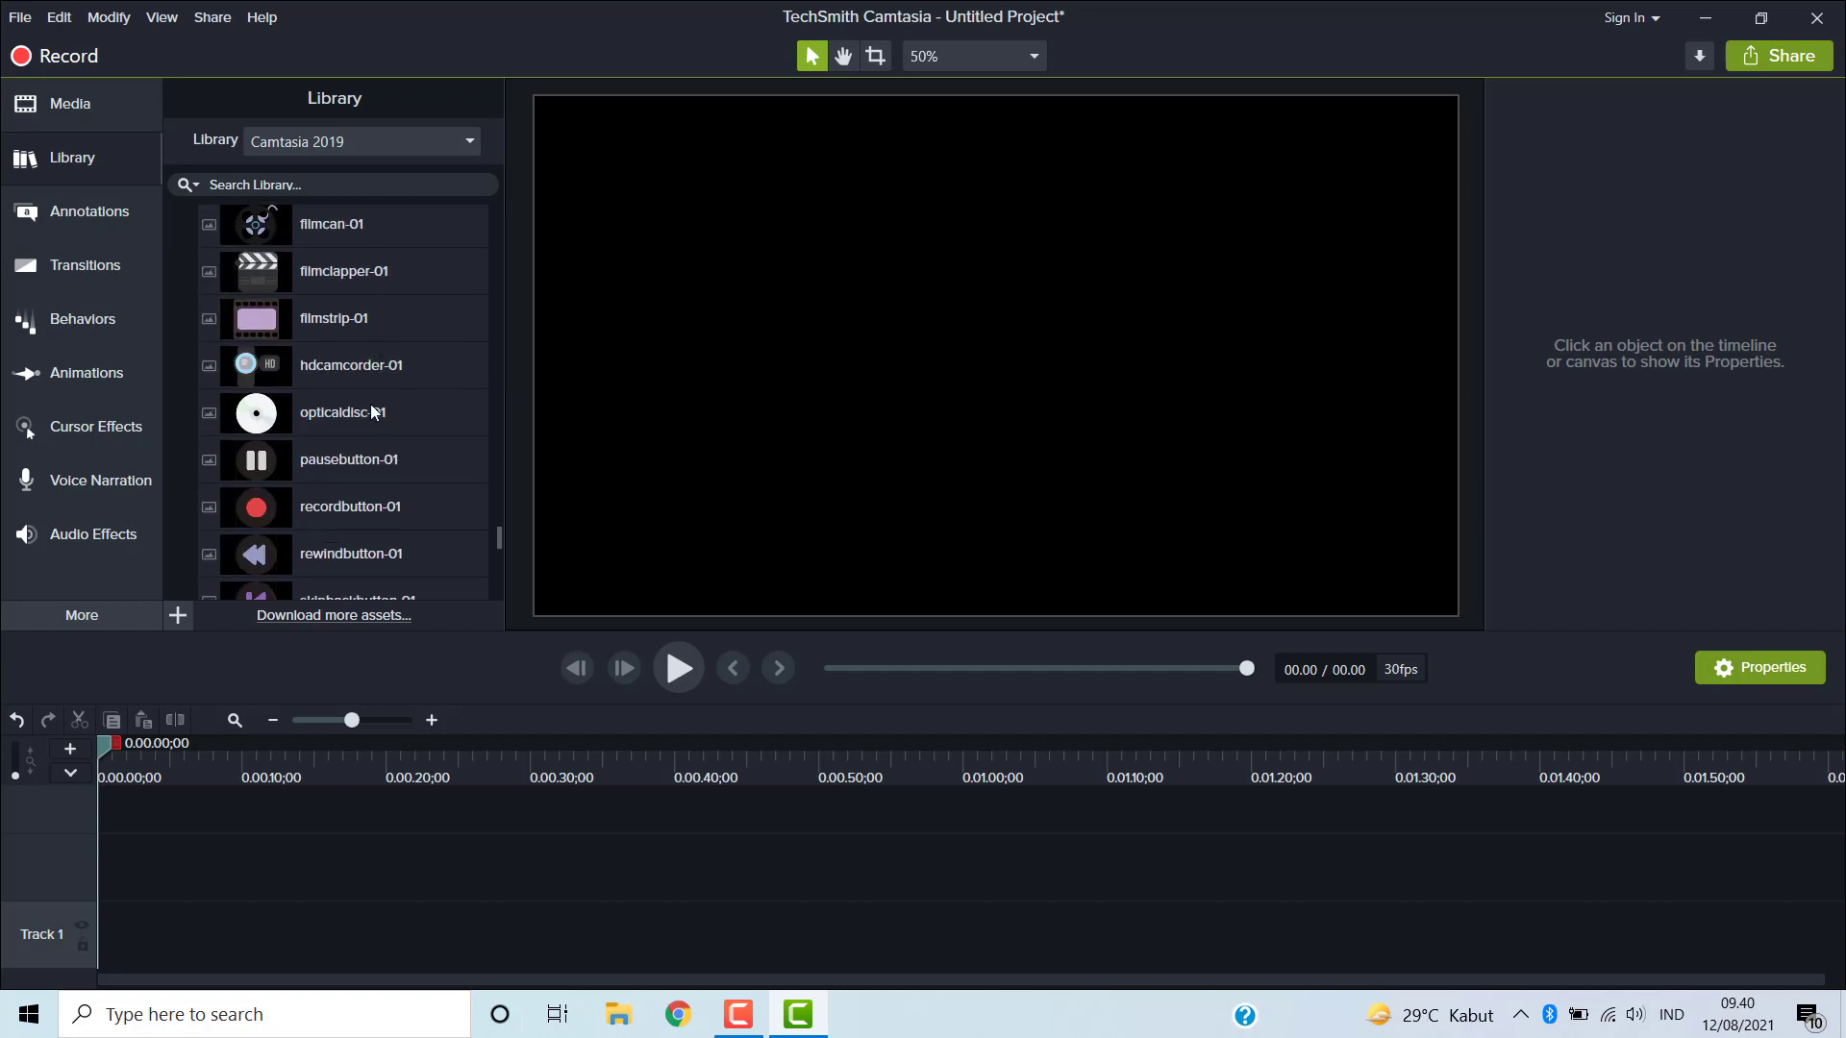
{"action": "scroll", "coordinate": [371, 405], "scroll_direction": "down", "scroll_amount": 5}
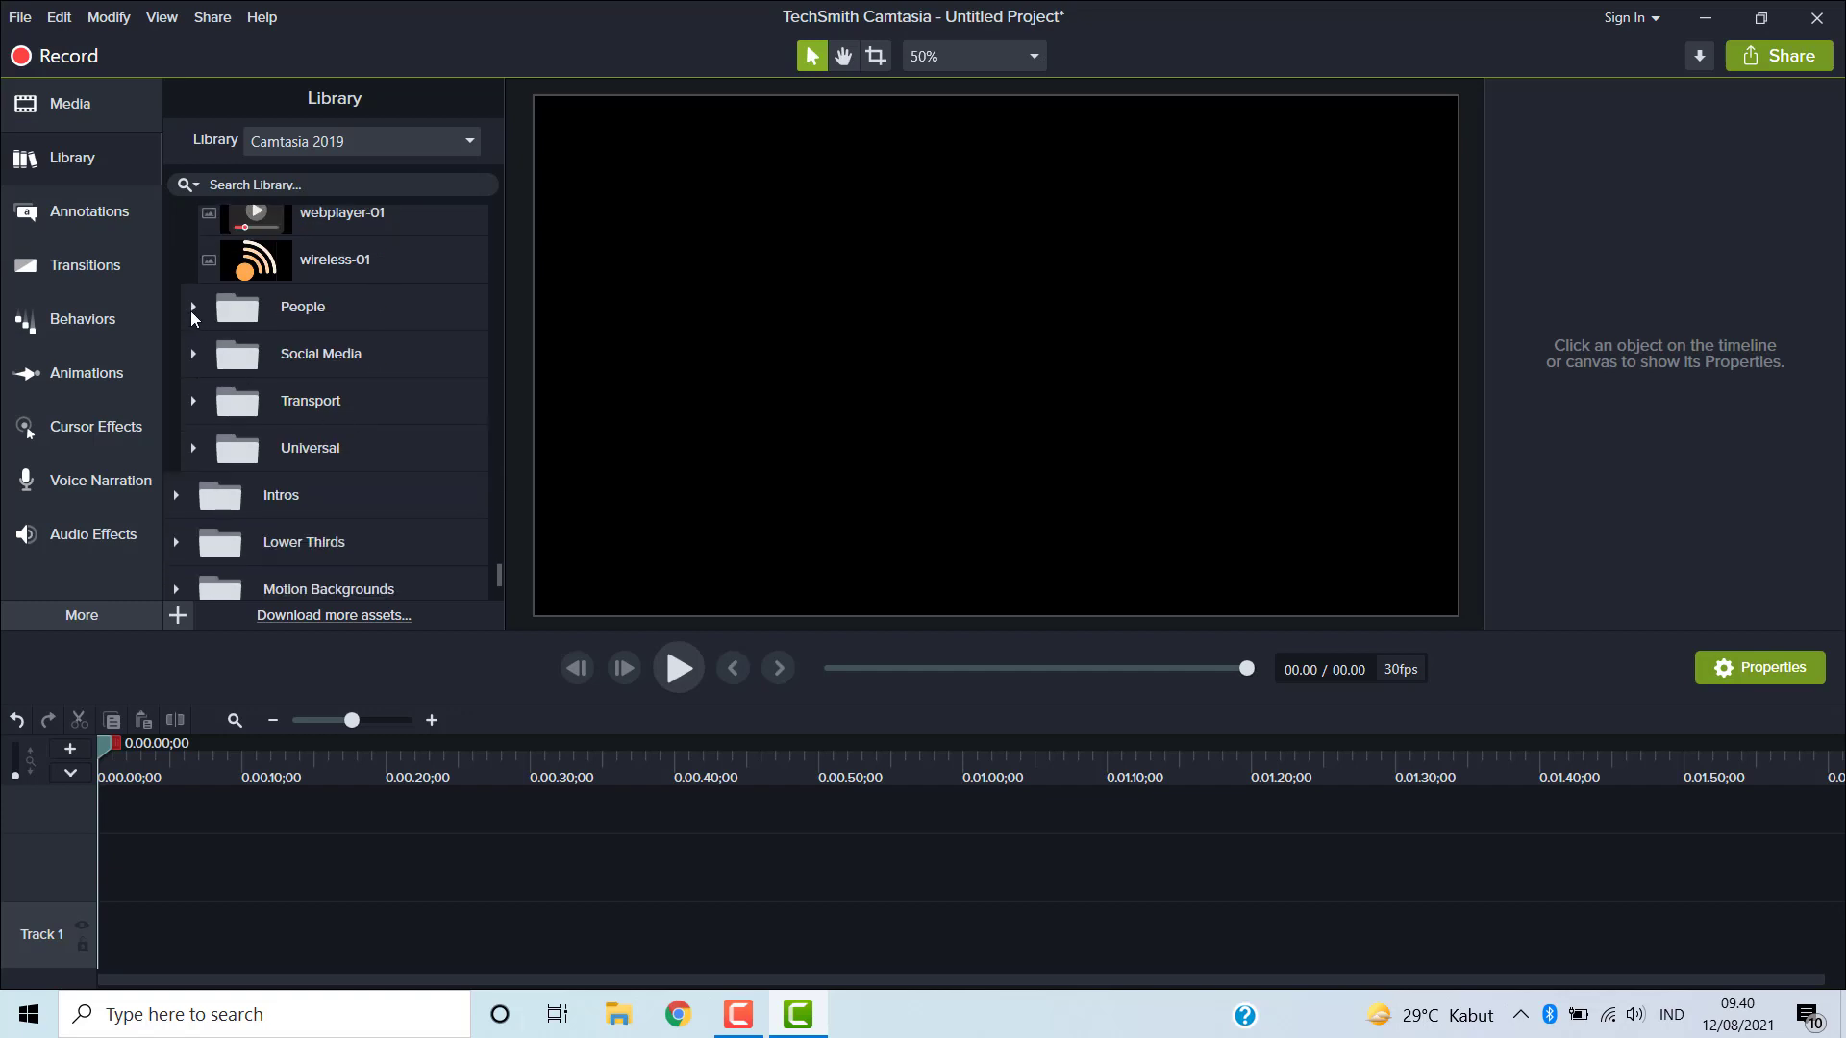
- Expand the People icon subfolder and scroll through its character assets
{"action": "left_click", "coordinate": [192, 307]}
{"action": "scroll", "coordinate": [300, 379], "scroll_direction": "down", "scroll_amount": 3}
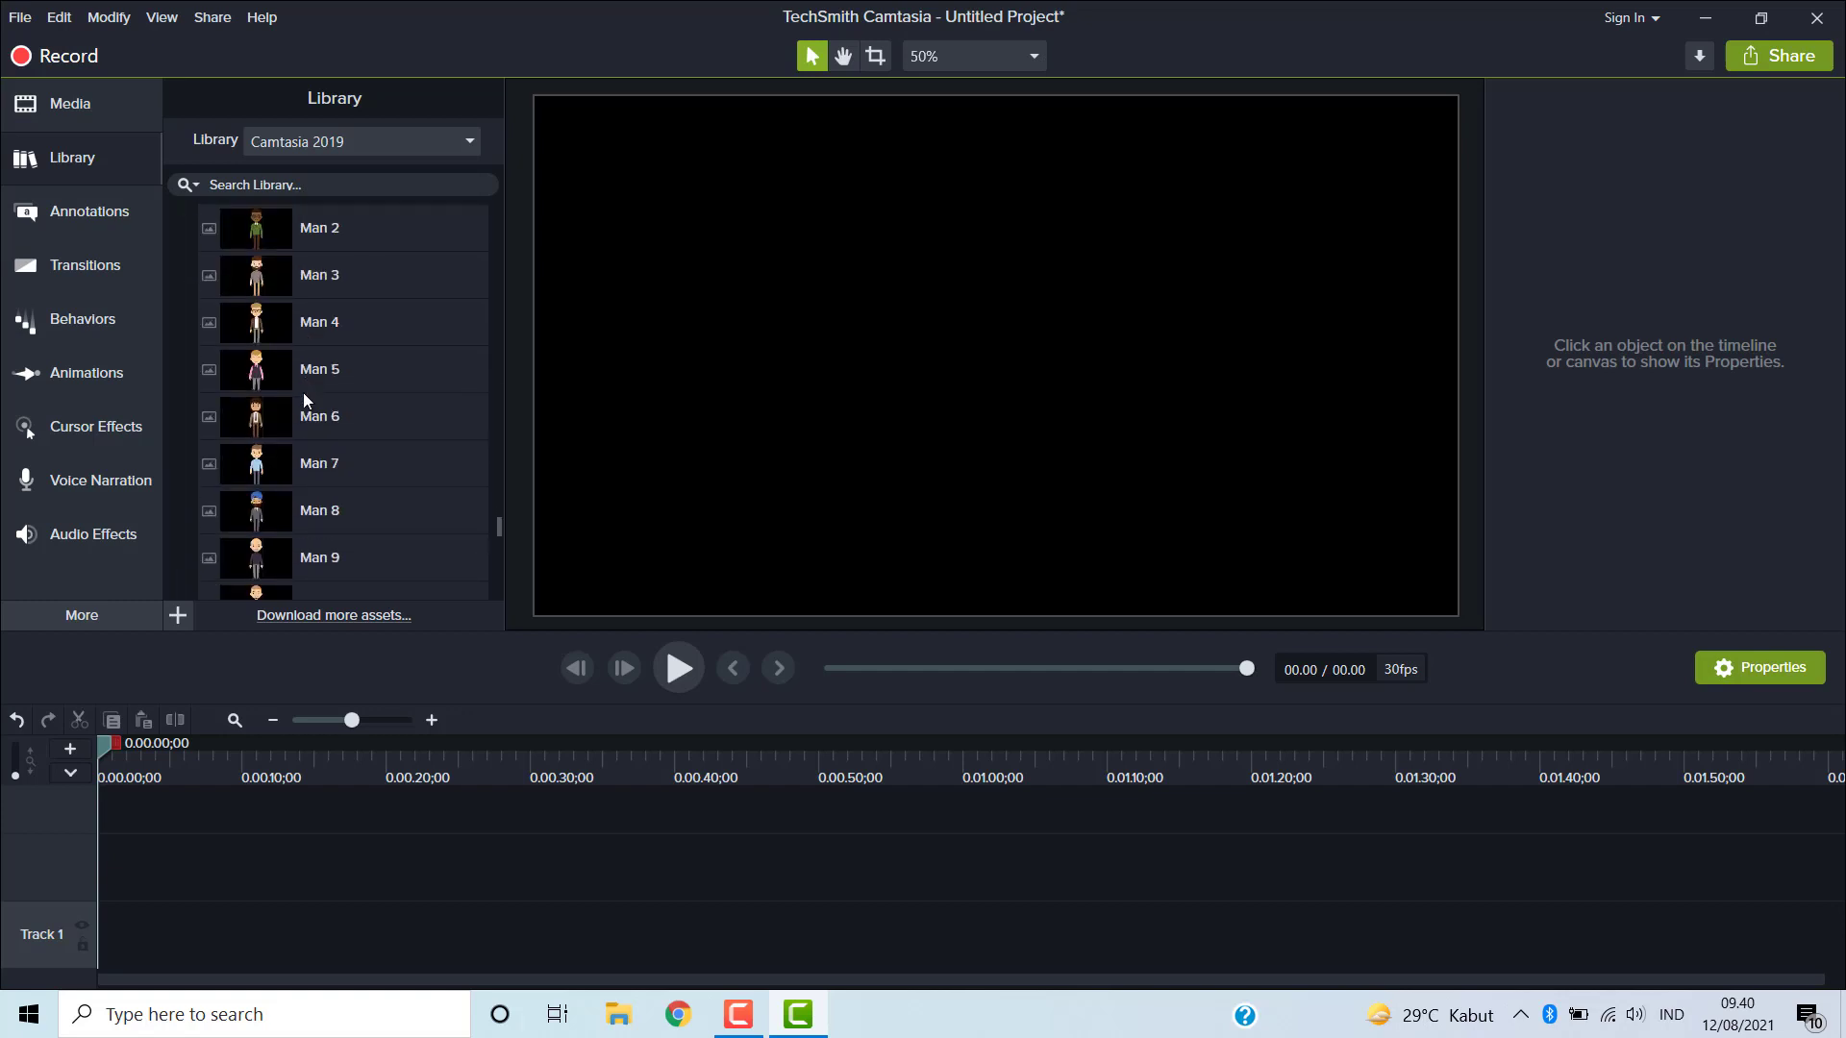
{"action": "scroll", "coordinate": [304, 402], "scroll_direction": "down", "scroll_amount": 8}
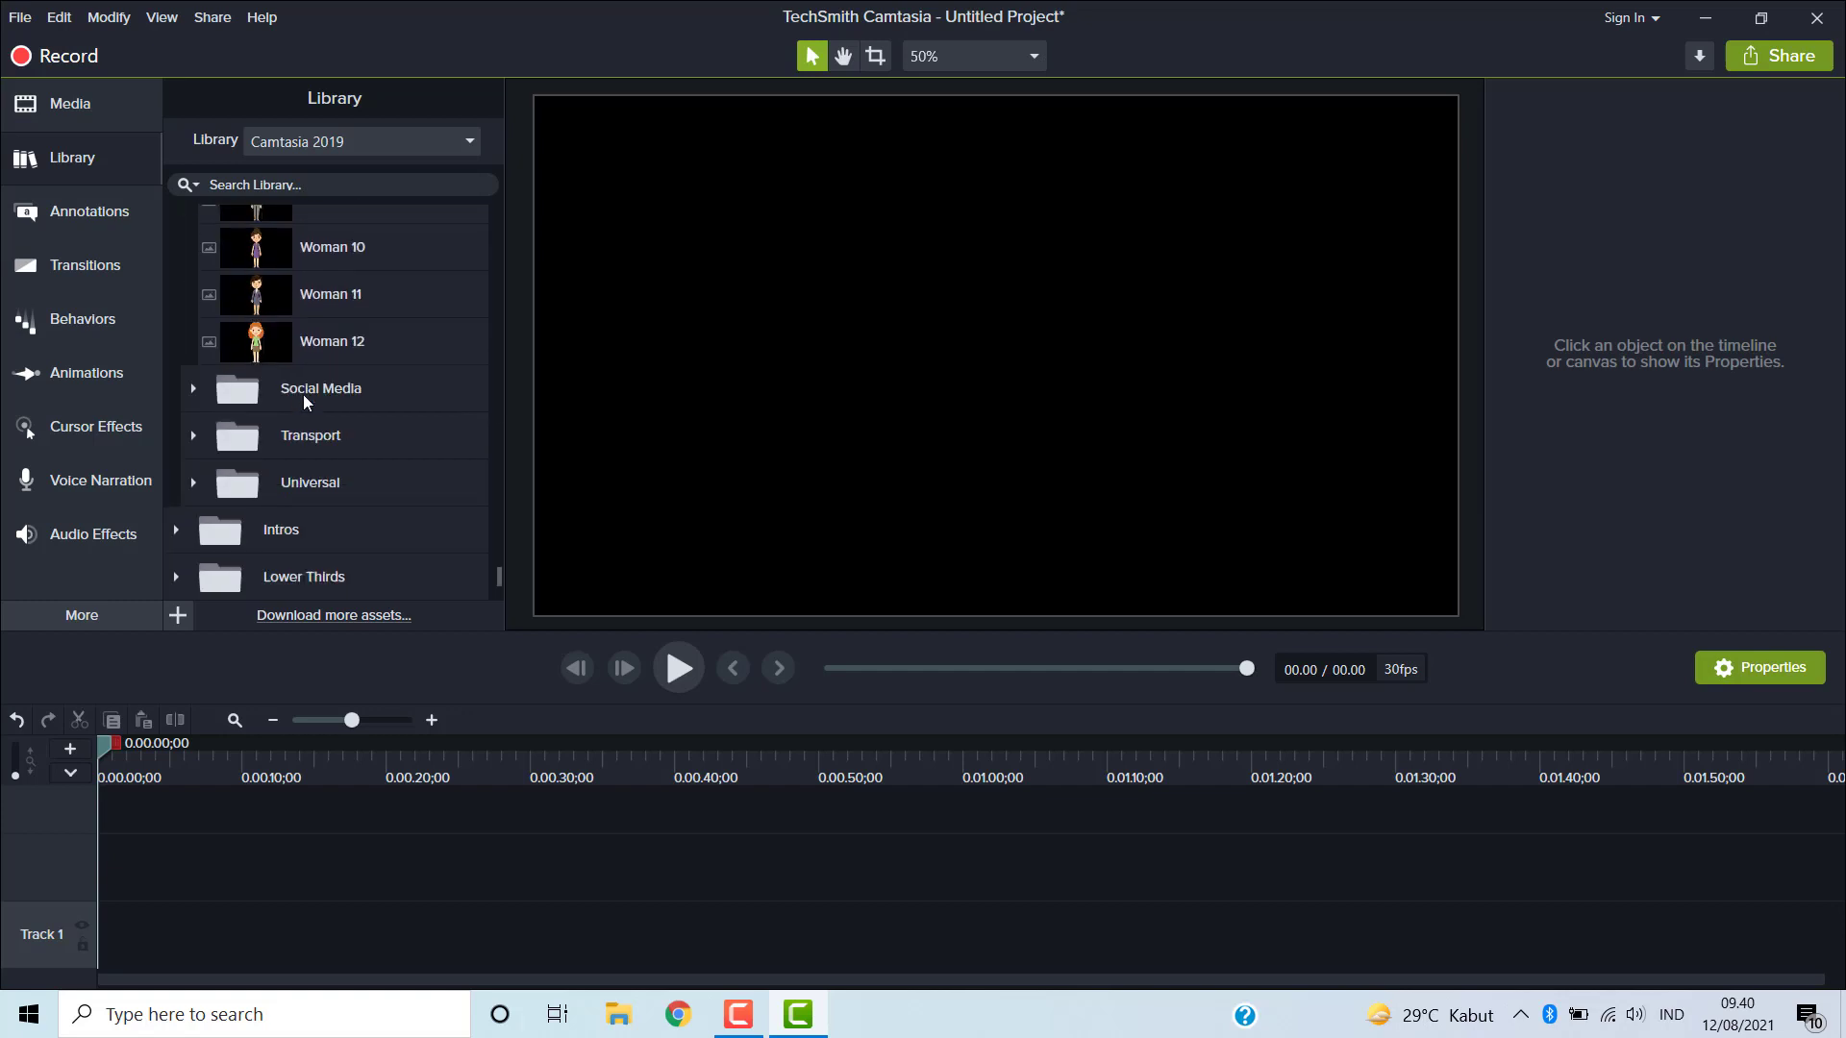
- Expand the Social Media icon subfolder and scroll through its assets
{"action": "scroll", "coordinate": [303, 404], "scroll_direction": "up", "scroll_amount": 3}
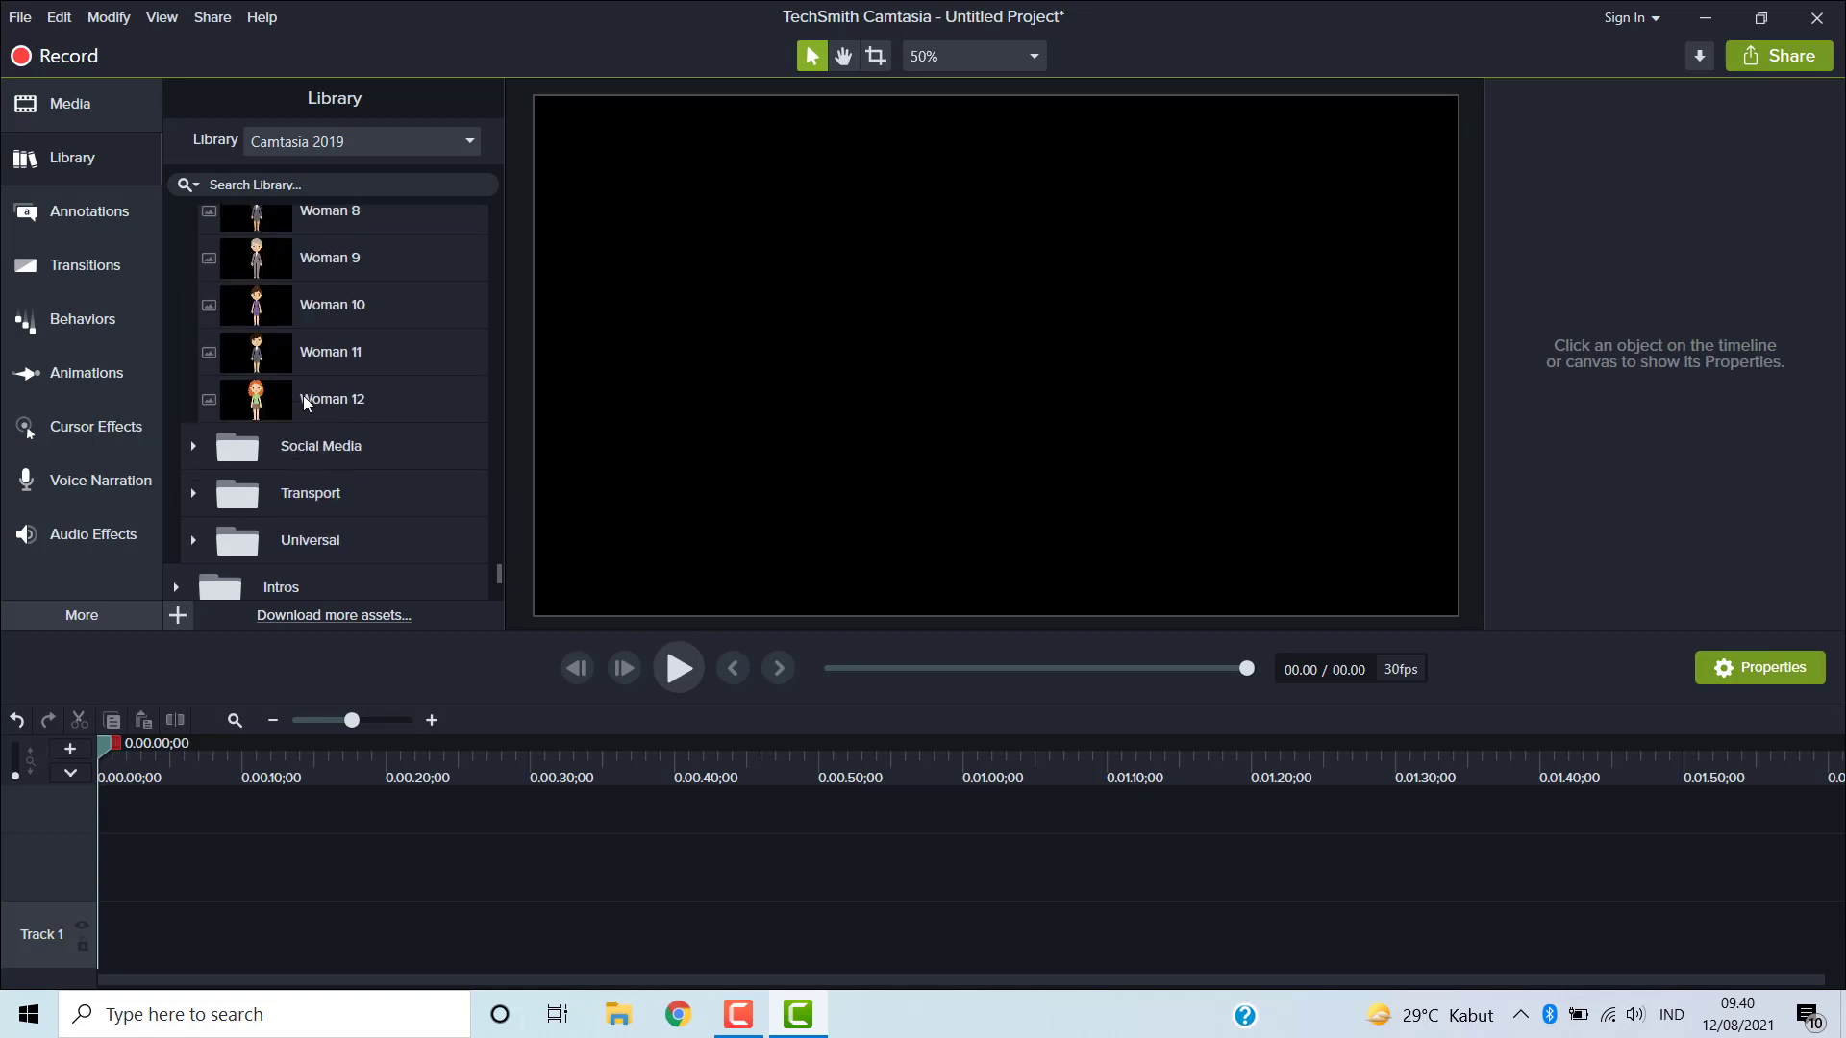
{"action": "left_click", "coordinate": [193, 445]}
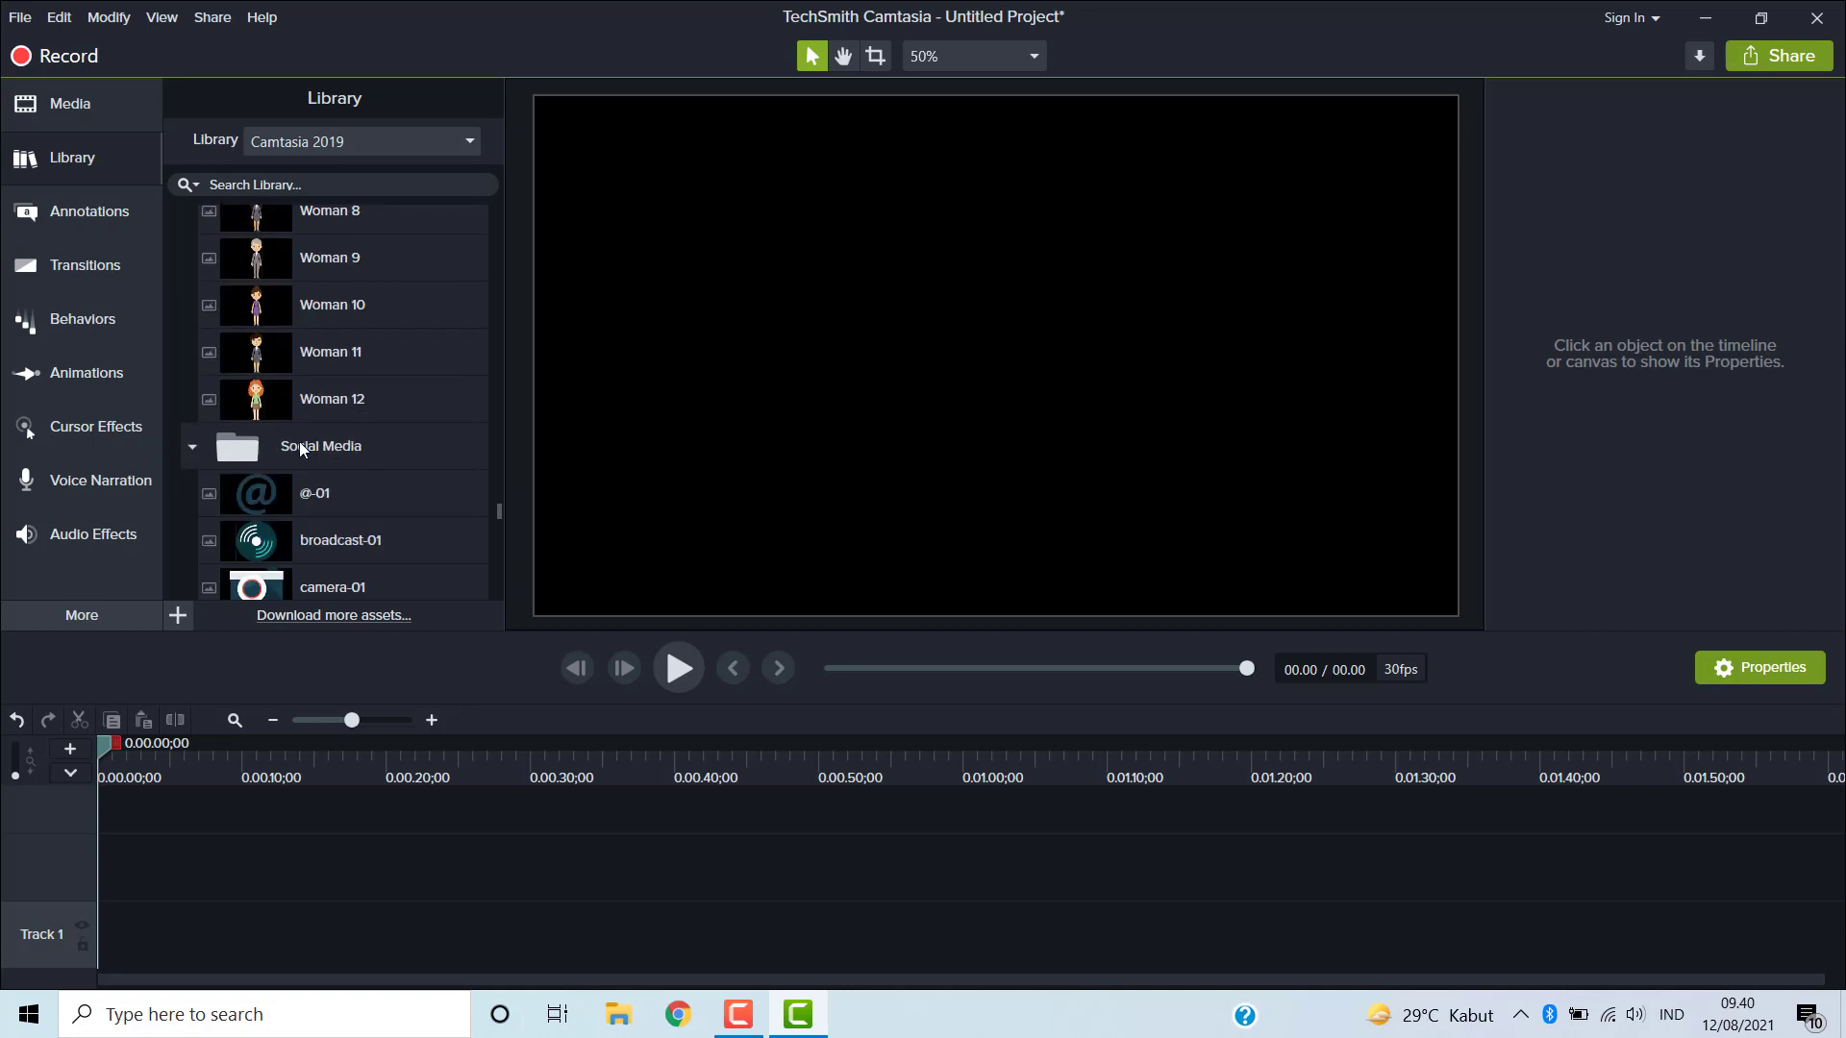
{"action": "scroll", "coordinate": [313, 440], "scroll_direction": "down", "scroll_amount": 3}
{"action": "scroll", "coordinate": [313, 441], "scroll_direction": "down", "scroll_amount": 5}
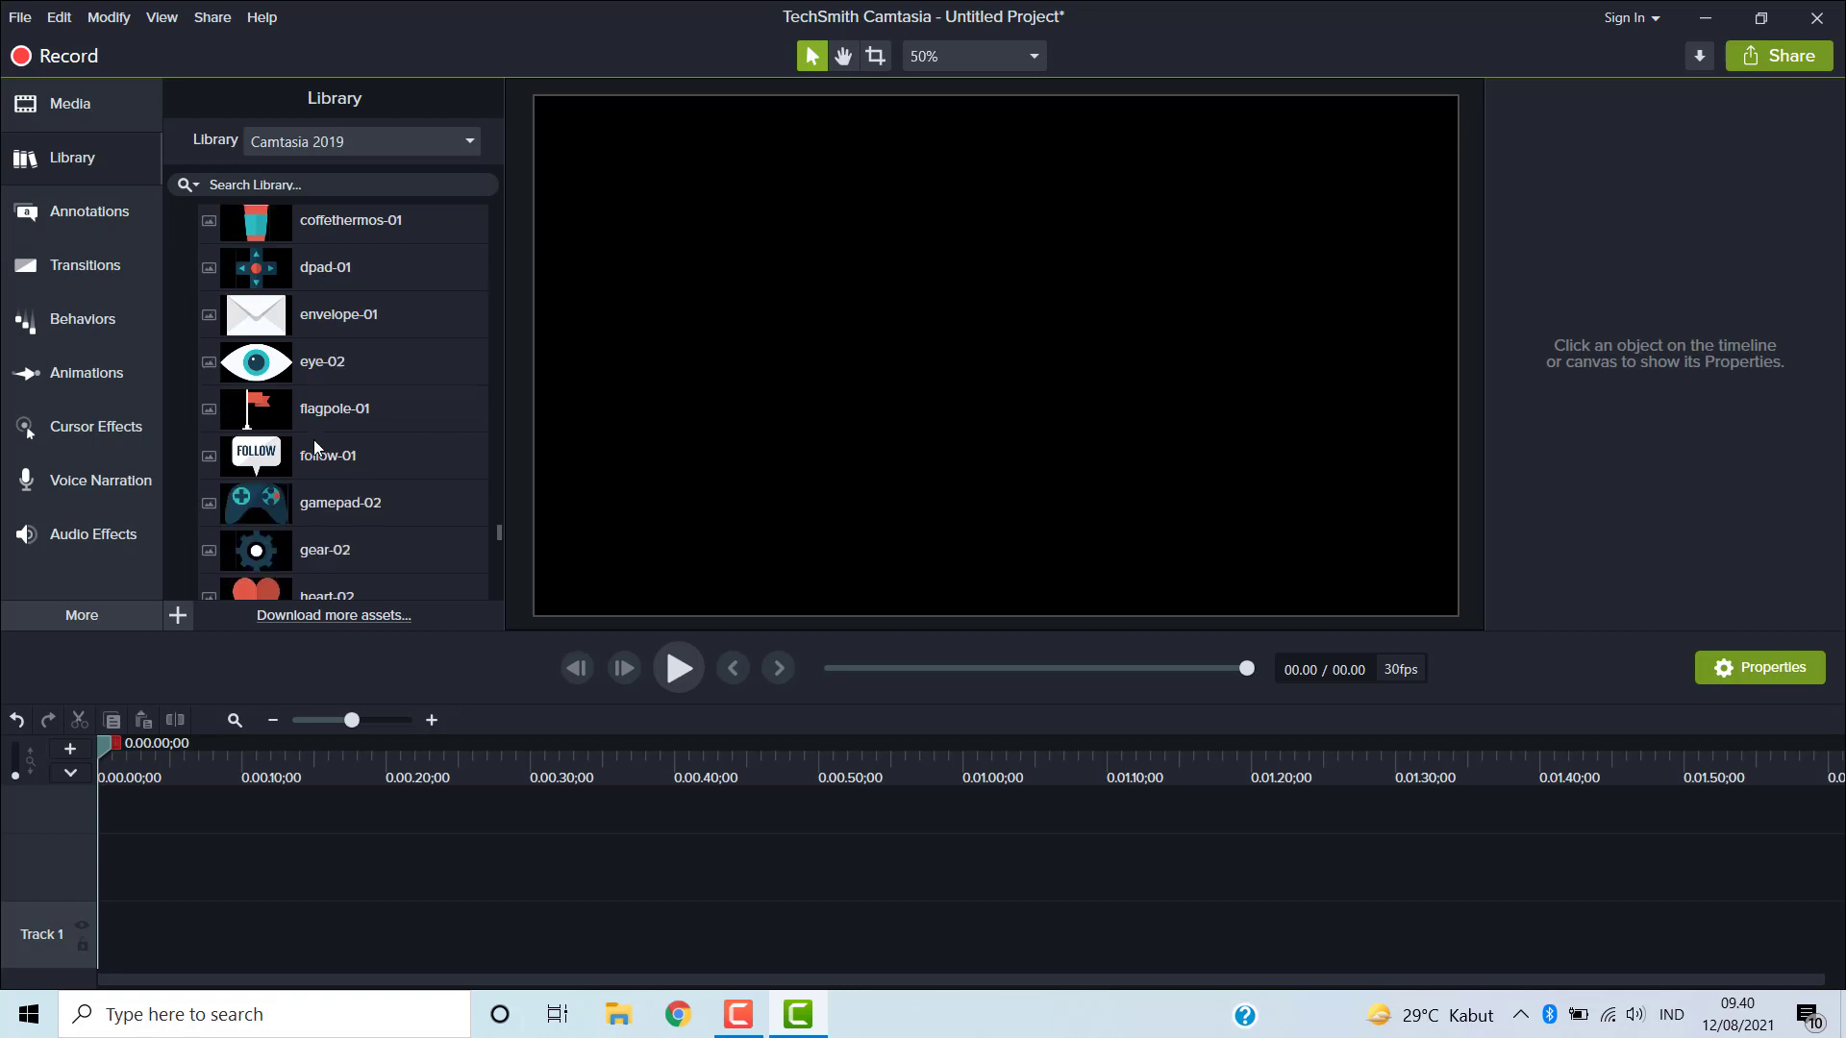
{"action": "scroll", "coordinate": [314, 440], "scroll_direction": "down", "scroll_amount": 6}
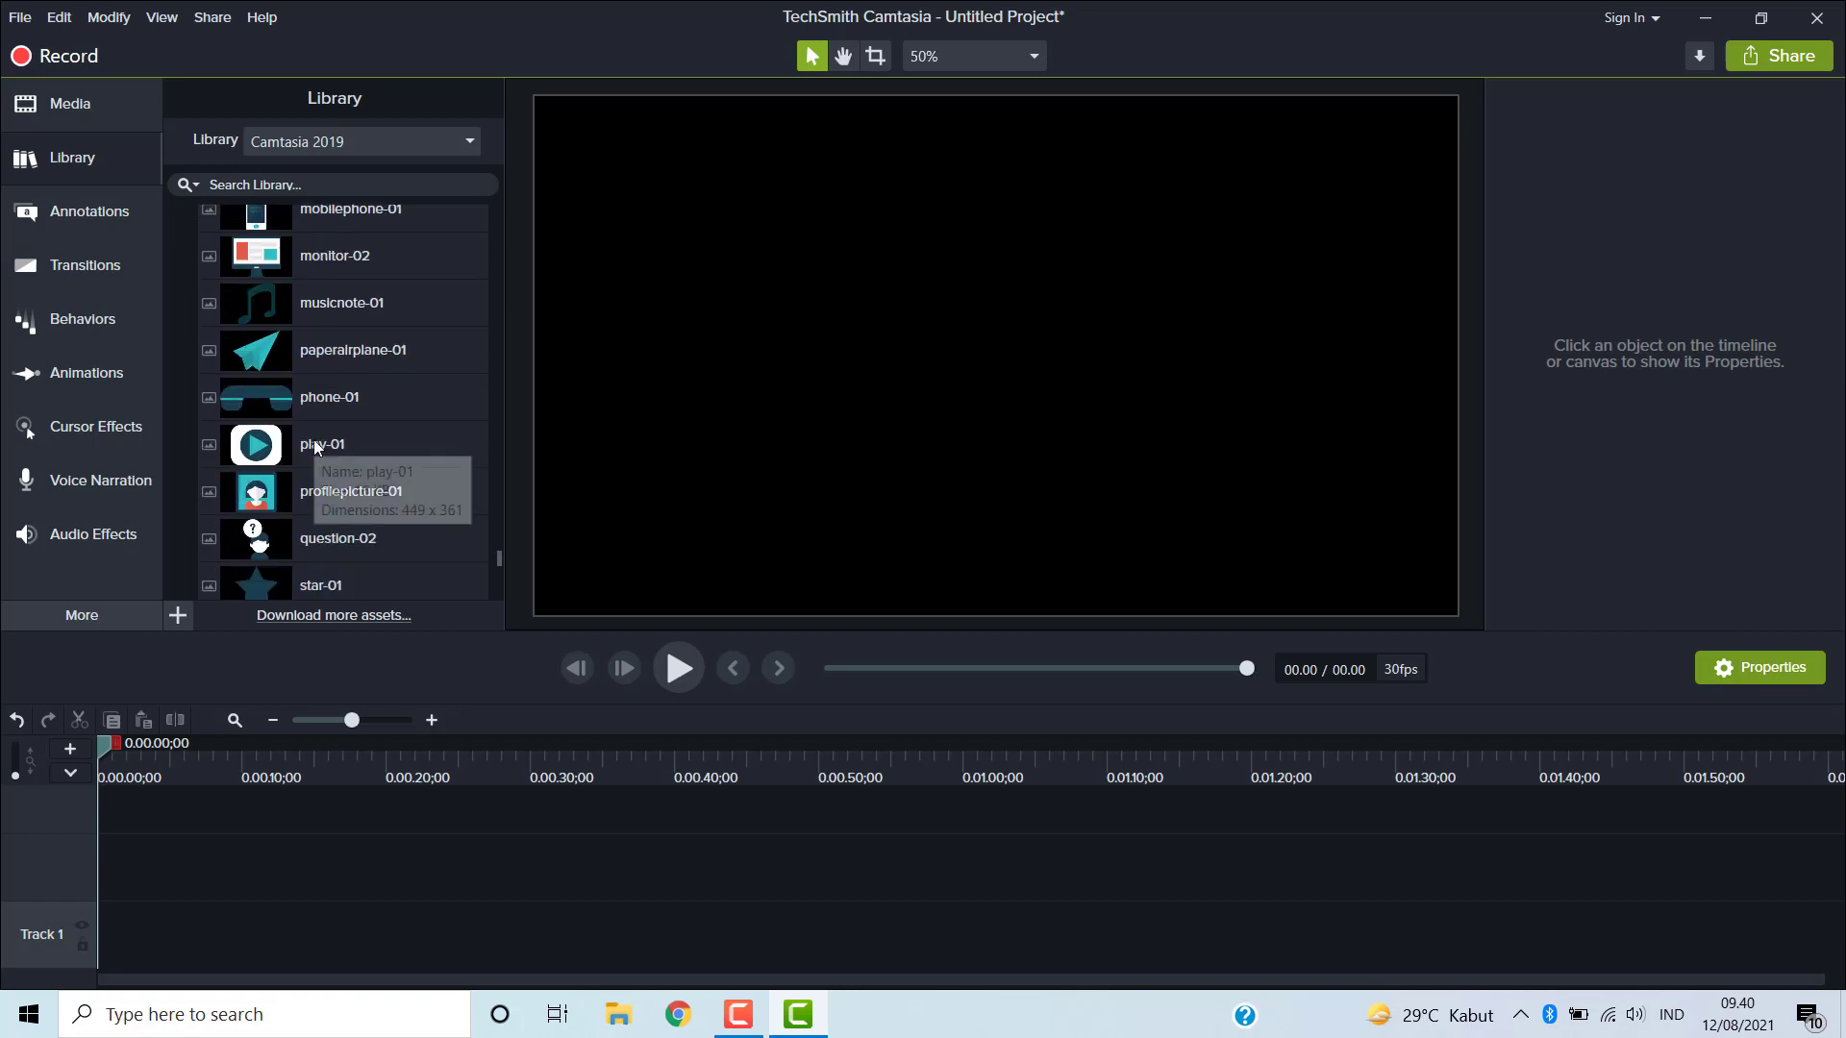
{"action": "scroll", "coordinate": [313, 441], "scroll_direction": "down", "scroll_amount": 2}
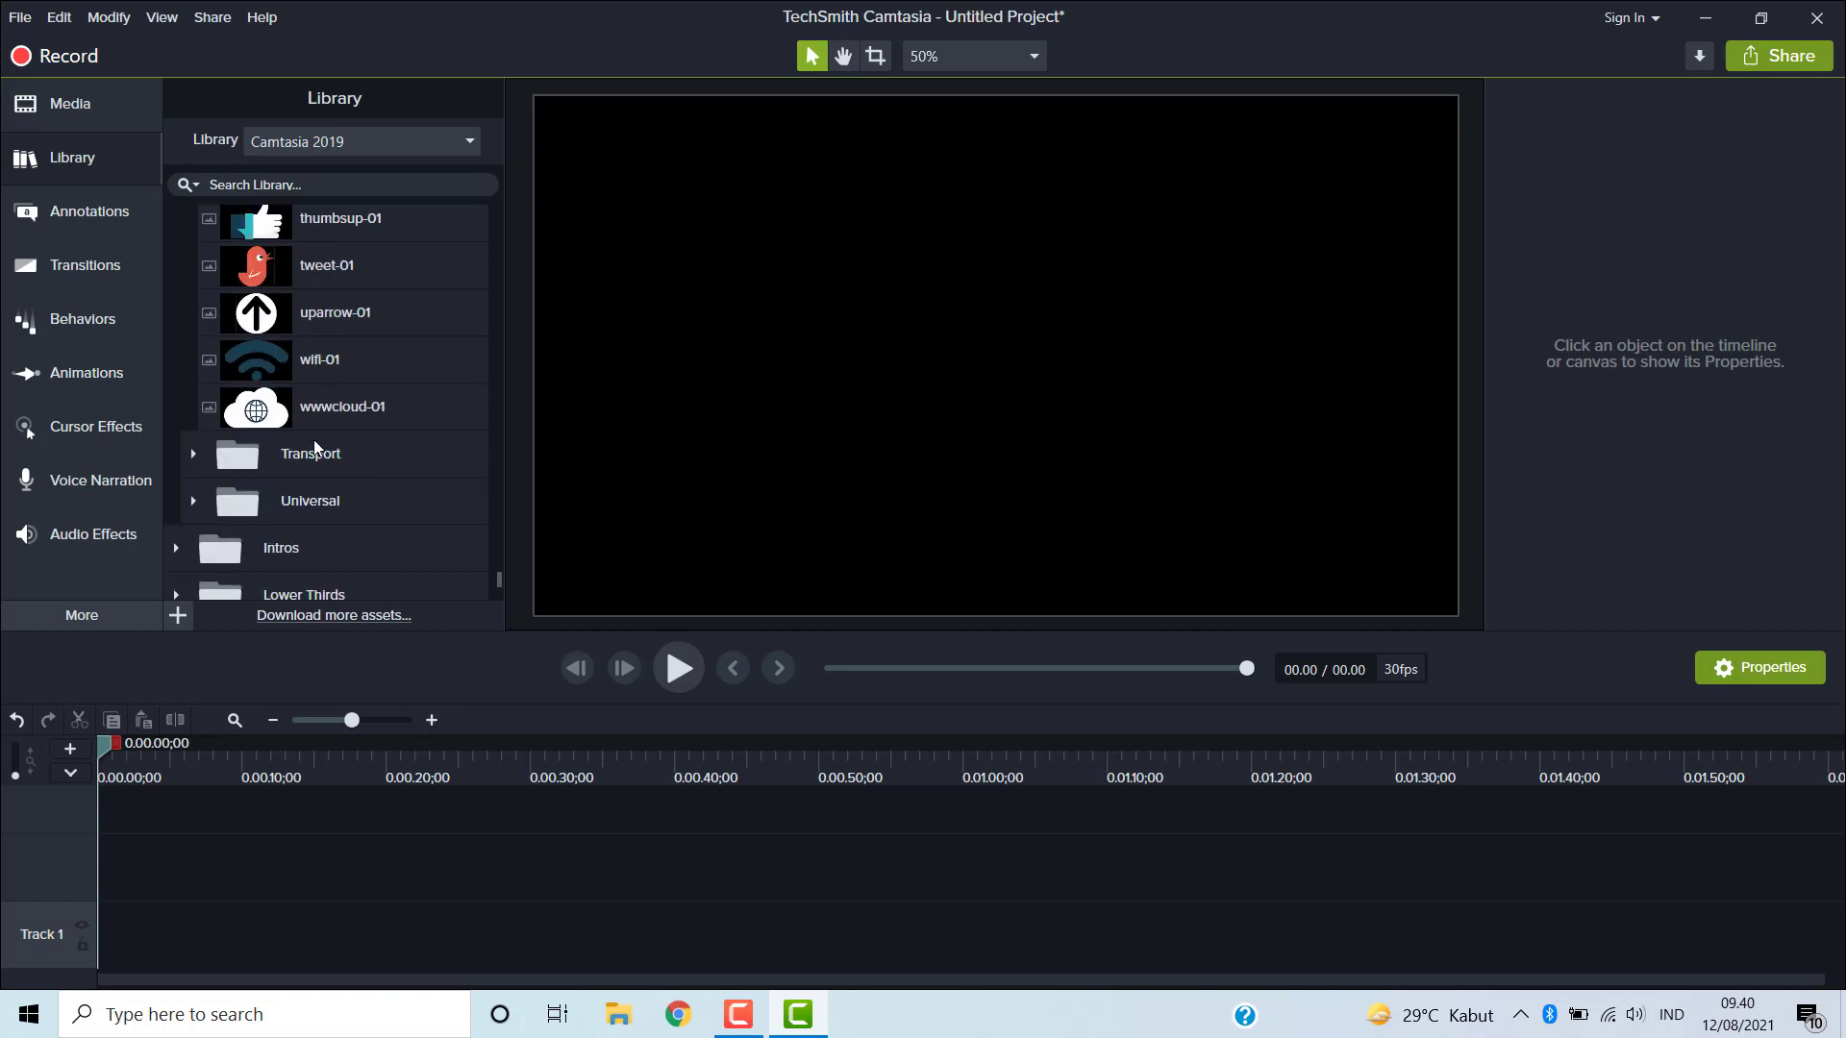
- Expand the Transport icon subfolder and scroll through its vehicle assets
{"action": "left_click", "coordinate": [196, 453]}
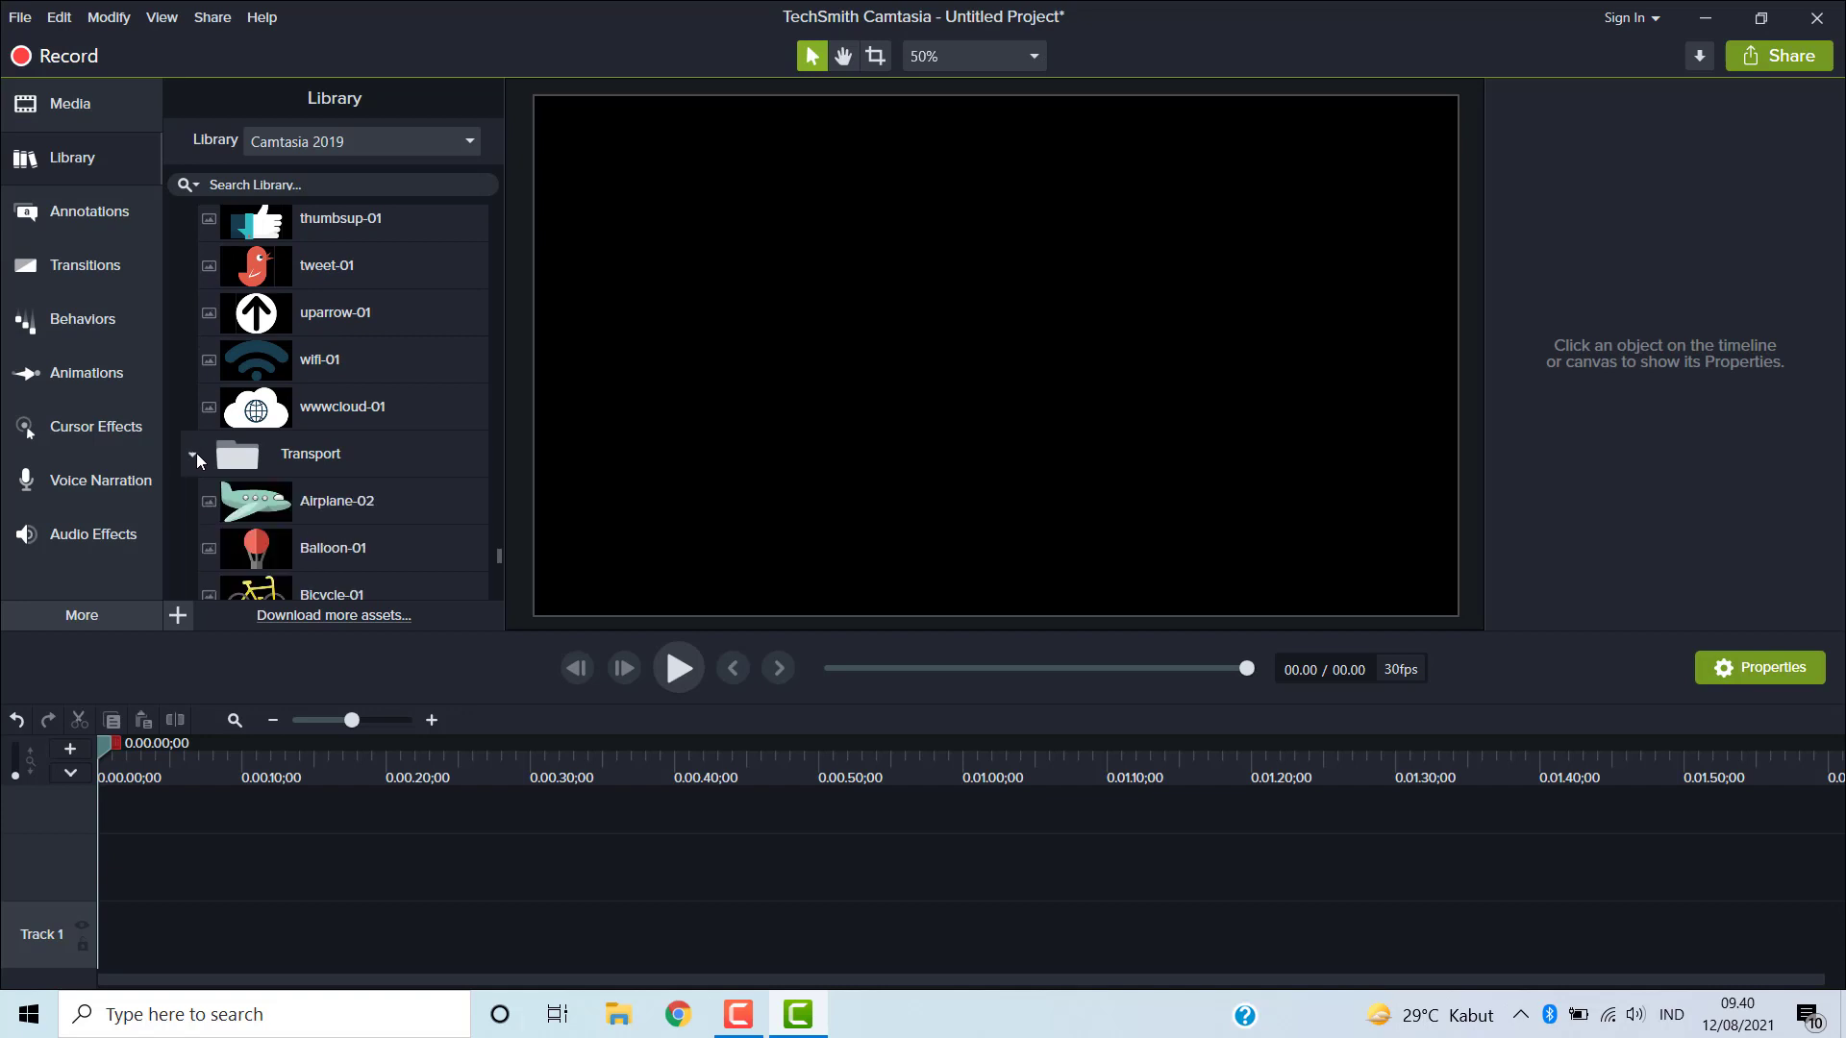
{"action": "scroll", "coordinate": [333, 453], "scroll_direction": "down", "scroll_amount": 1}
{"action": "scroll", "coordinate": [333, 452], "scroll_direction": "down", "scroll_amount": 5}
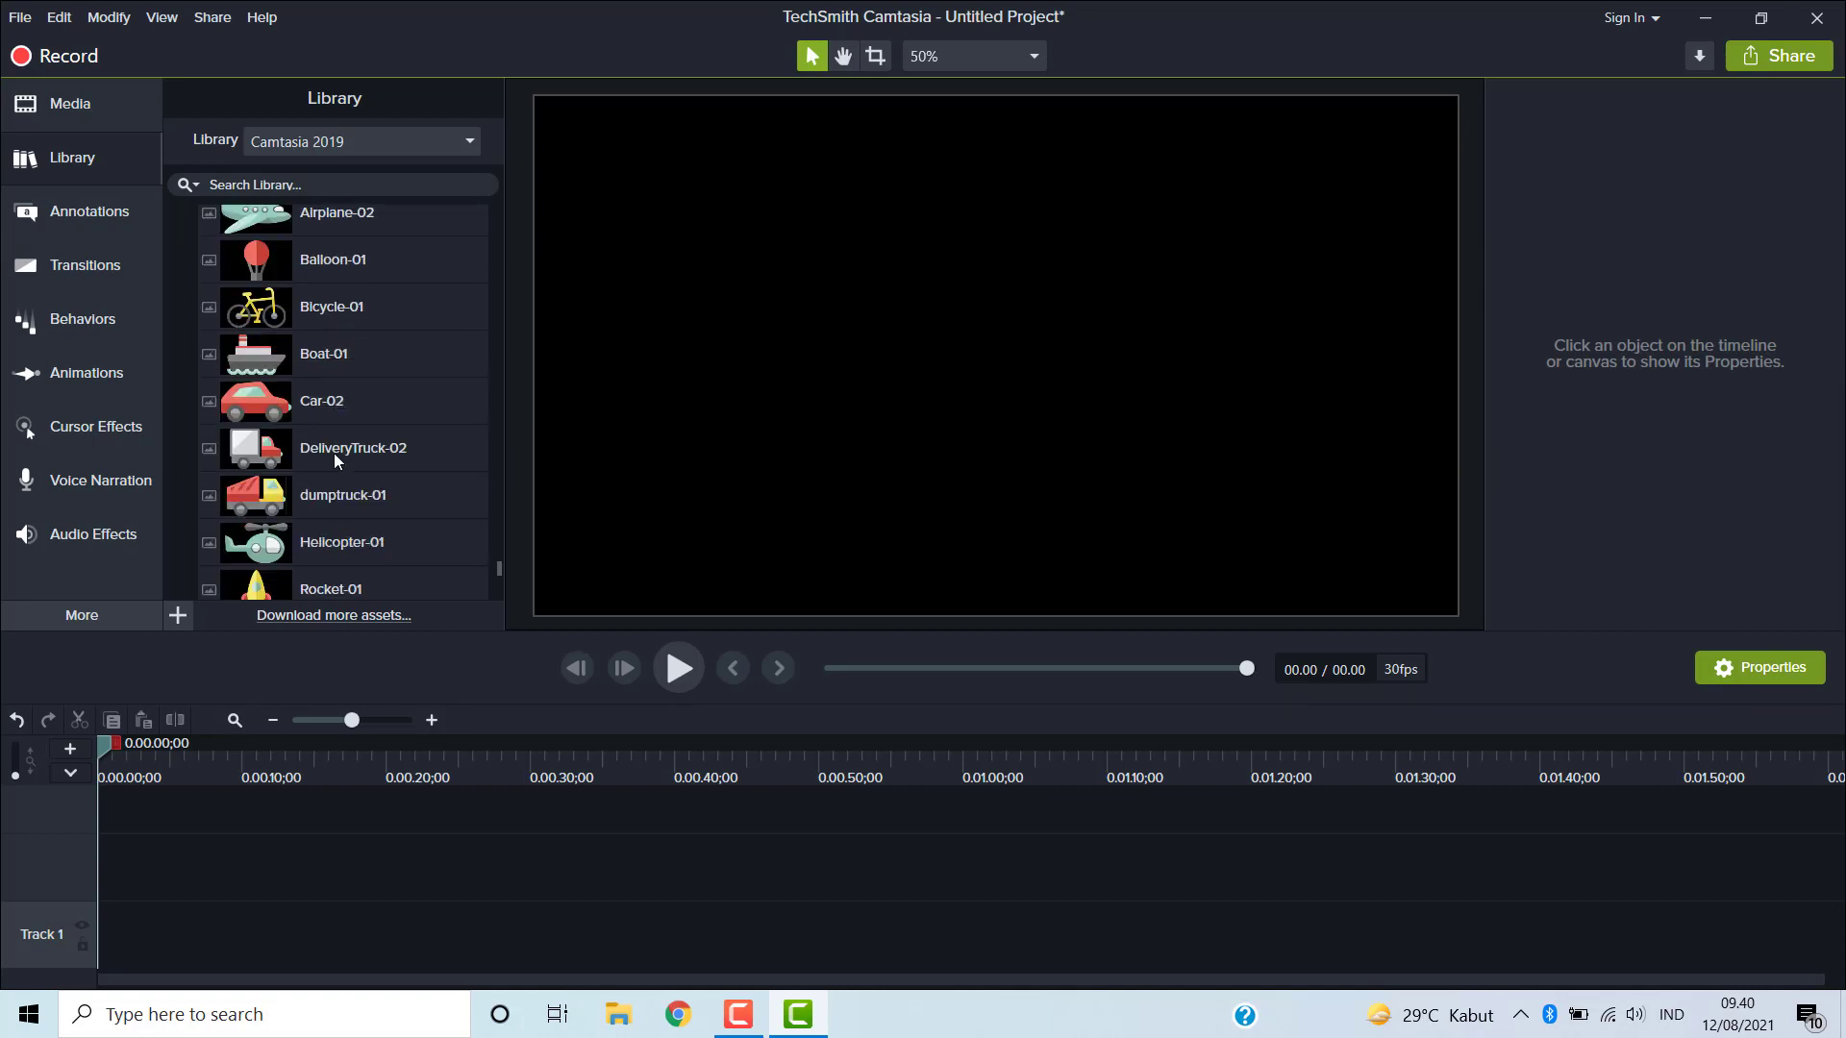
{"action": "scroll", "coordinate": [333, 453], "scroll_direction": "down", "scroll_amount": 3}
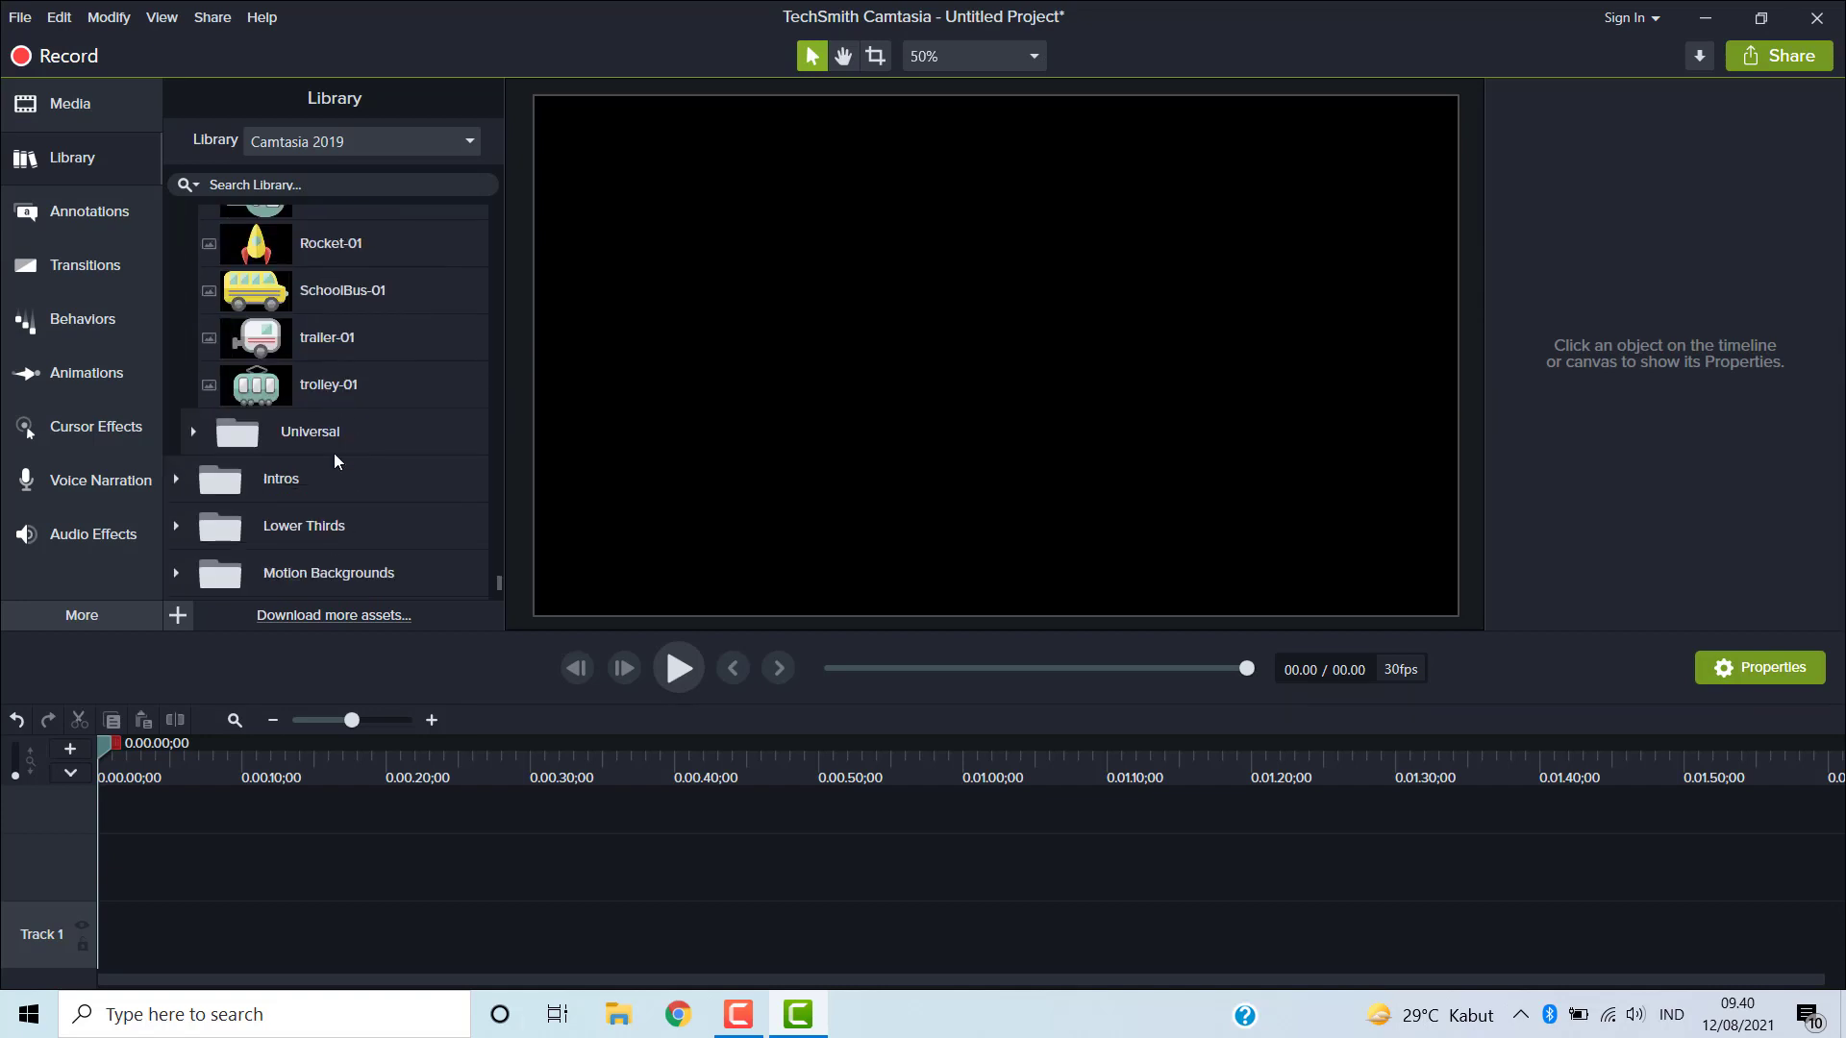
- Expand the Universal icon subfolder and scroll through its assets
{"action": "left_click", "coordinate": [193, 430]}
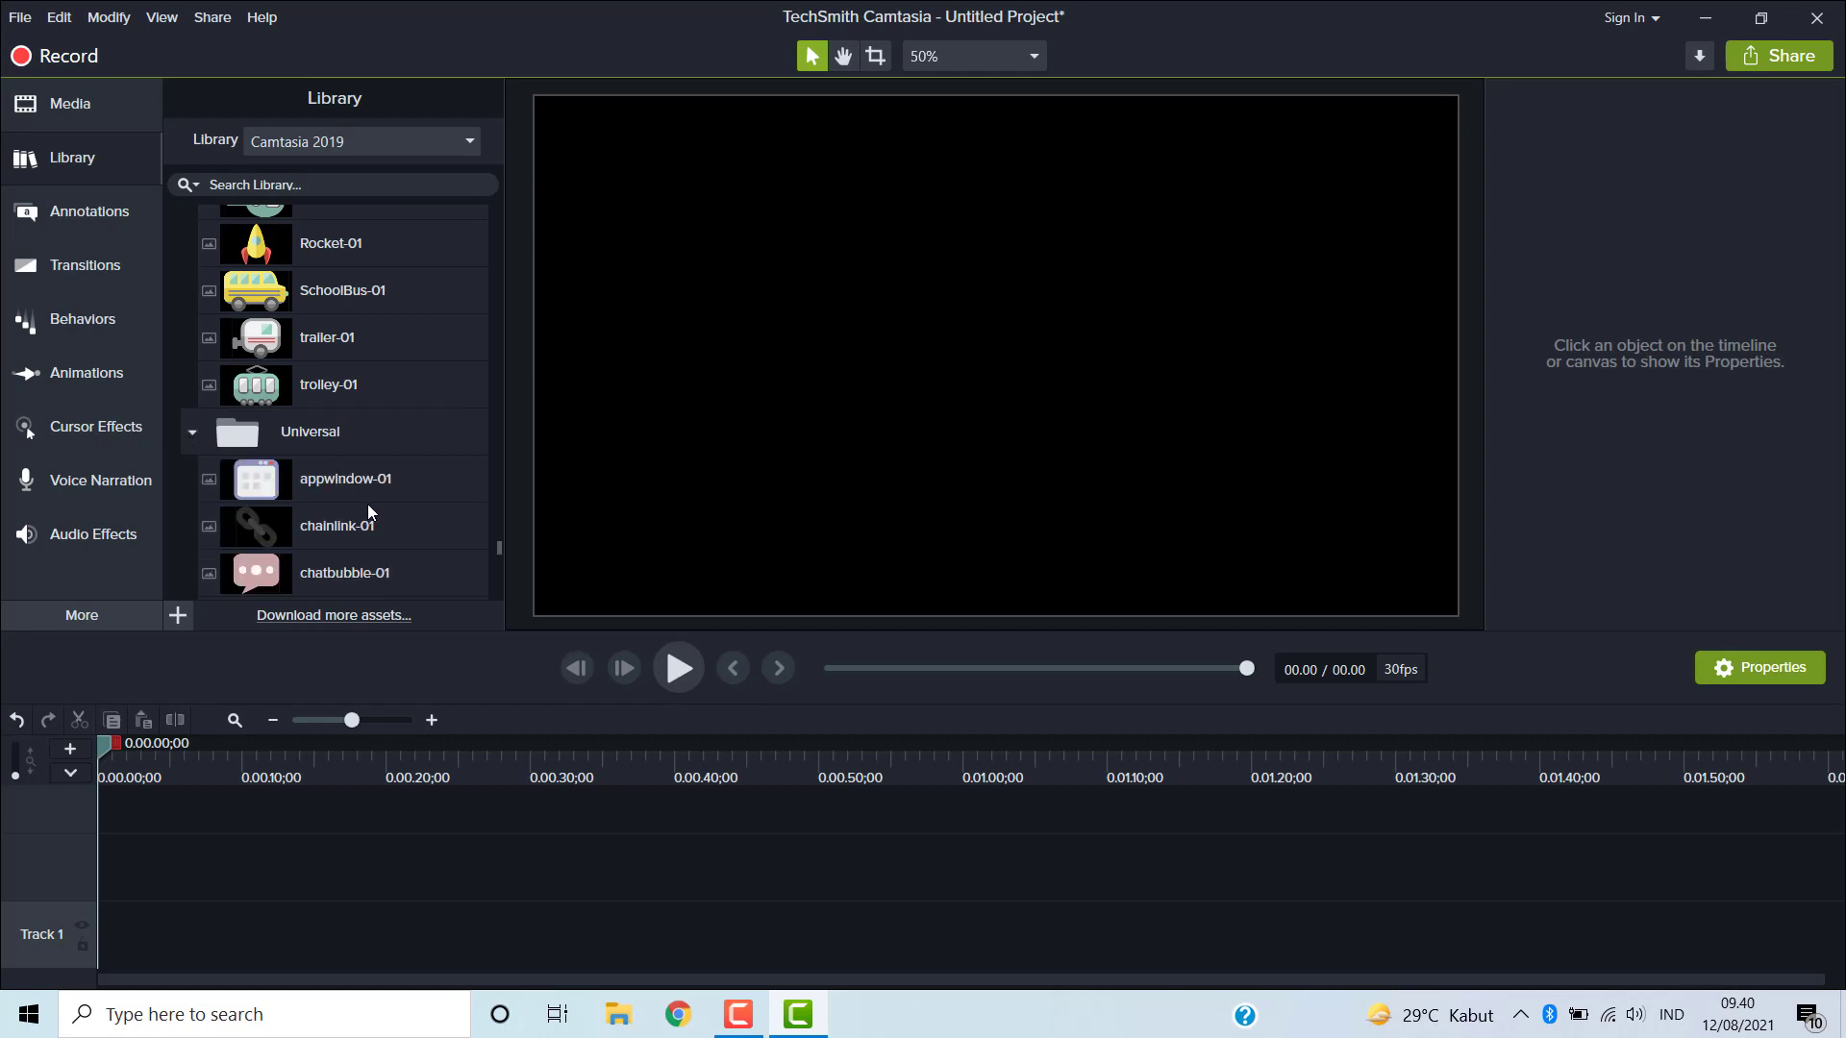
{"action": "scroll", "coordinate": [367, 504], "scroll_direction": "down", "scroll_amount": 2}
{"action": "scroll", "coordinate": [367, 504], "scroll_direction": "down", "scroll_amount": 2}
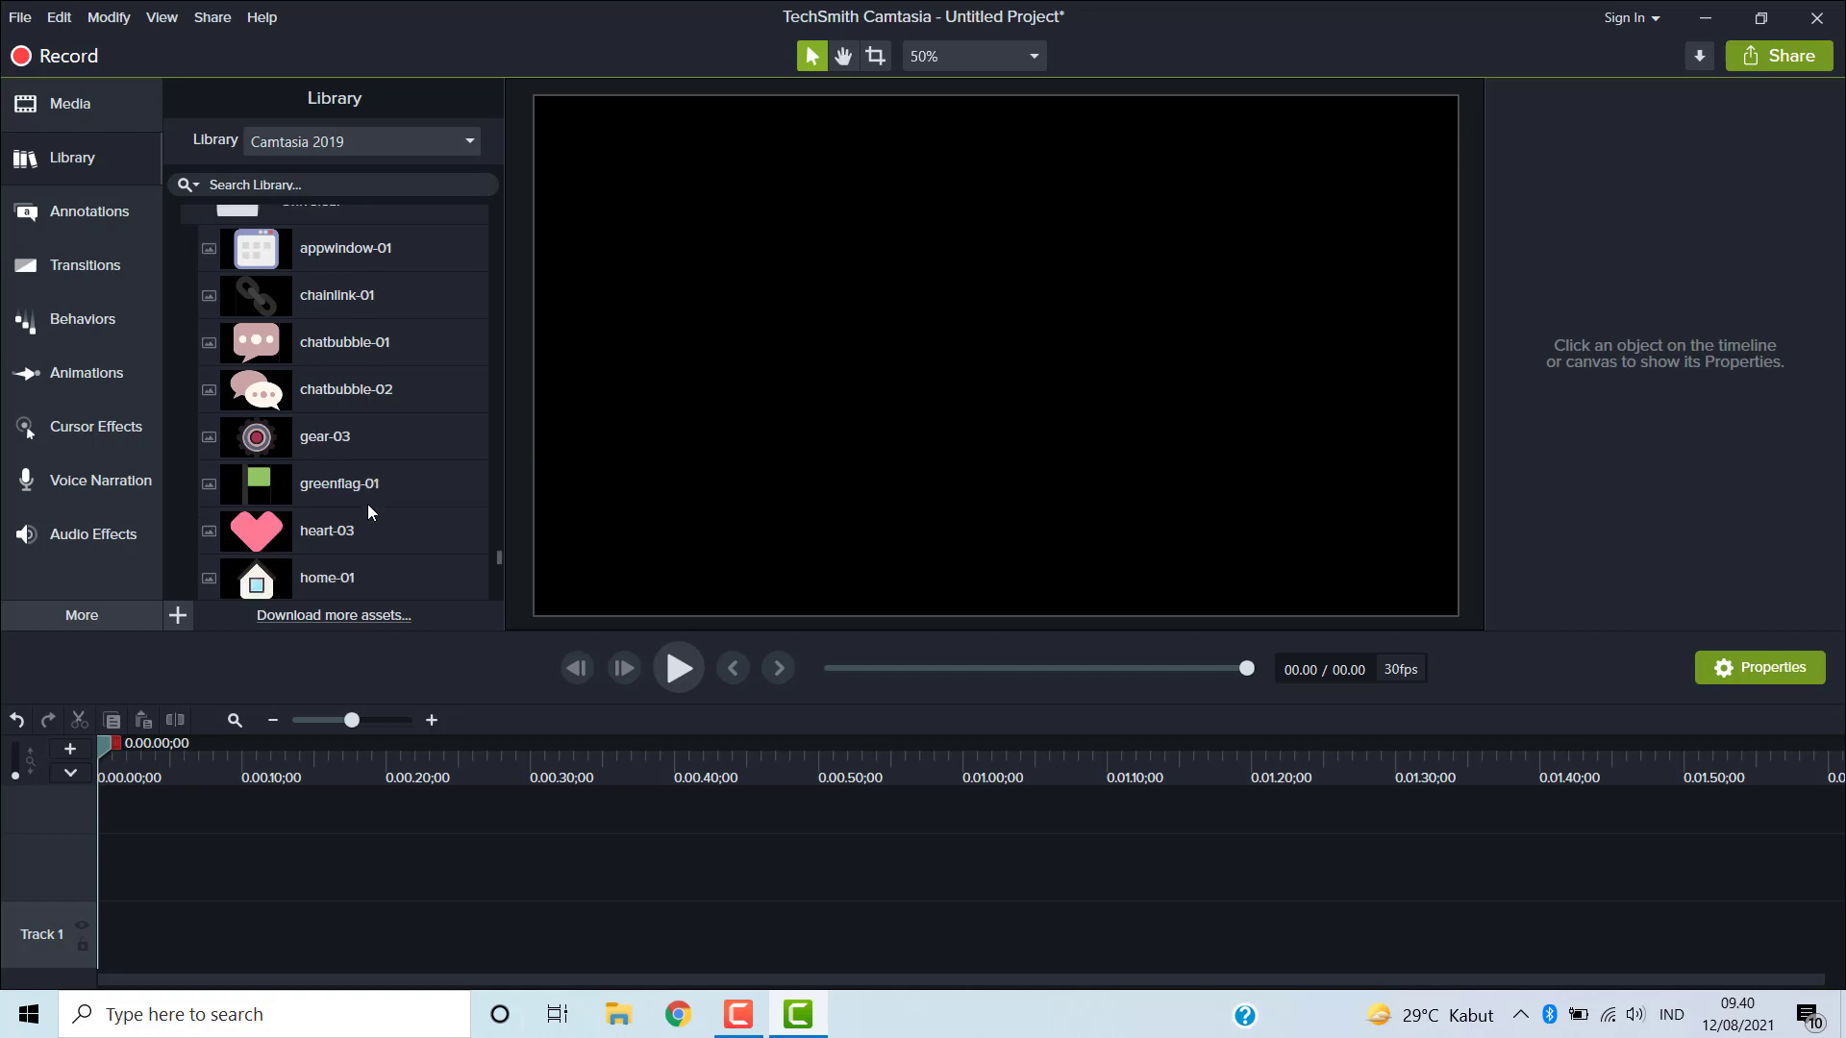
{"action": "scroll", "coordinate": [367, 504], "scroll_direction": "down", "scroll_amount": 5}
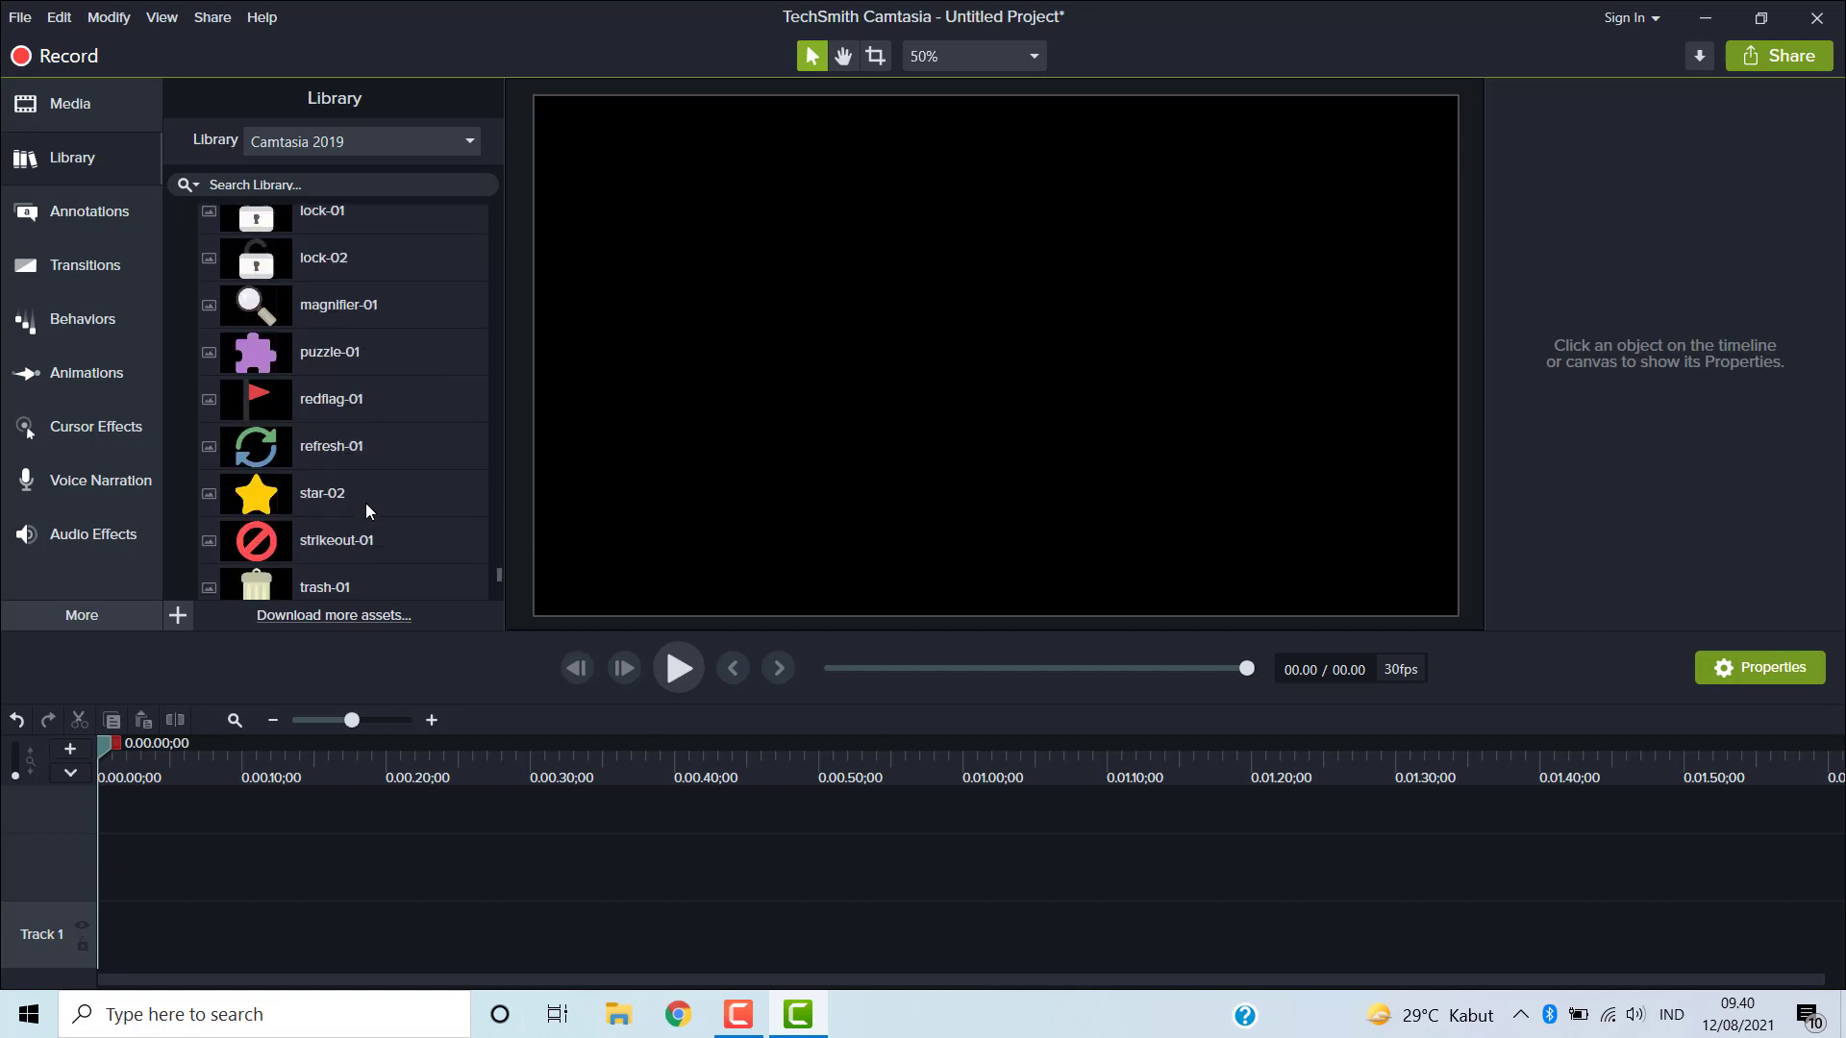
{"action": "scroll", "coordinate": [365, 503], "scroll_direction": "down", "scroll_amount": 1}
{"action": "scroll", "coordinate": [365, 504], "scroll_direction": "down", "scroll_amount": 4}
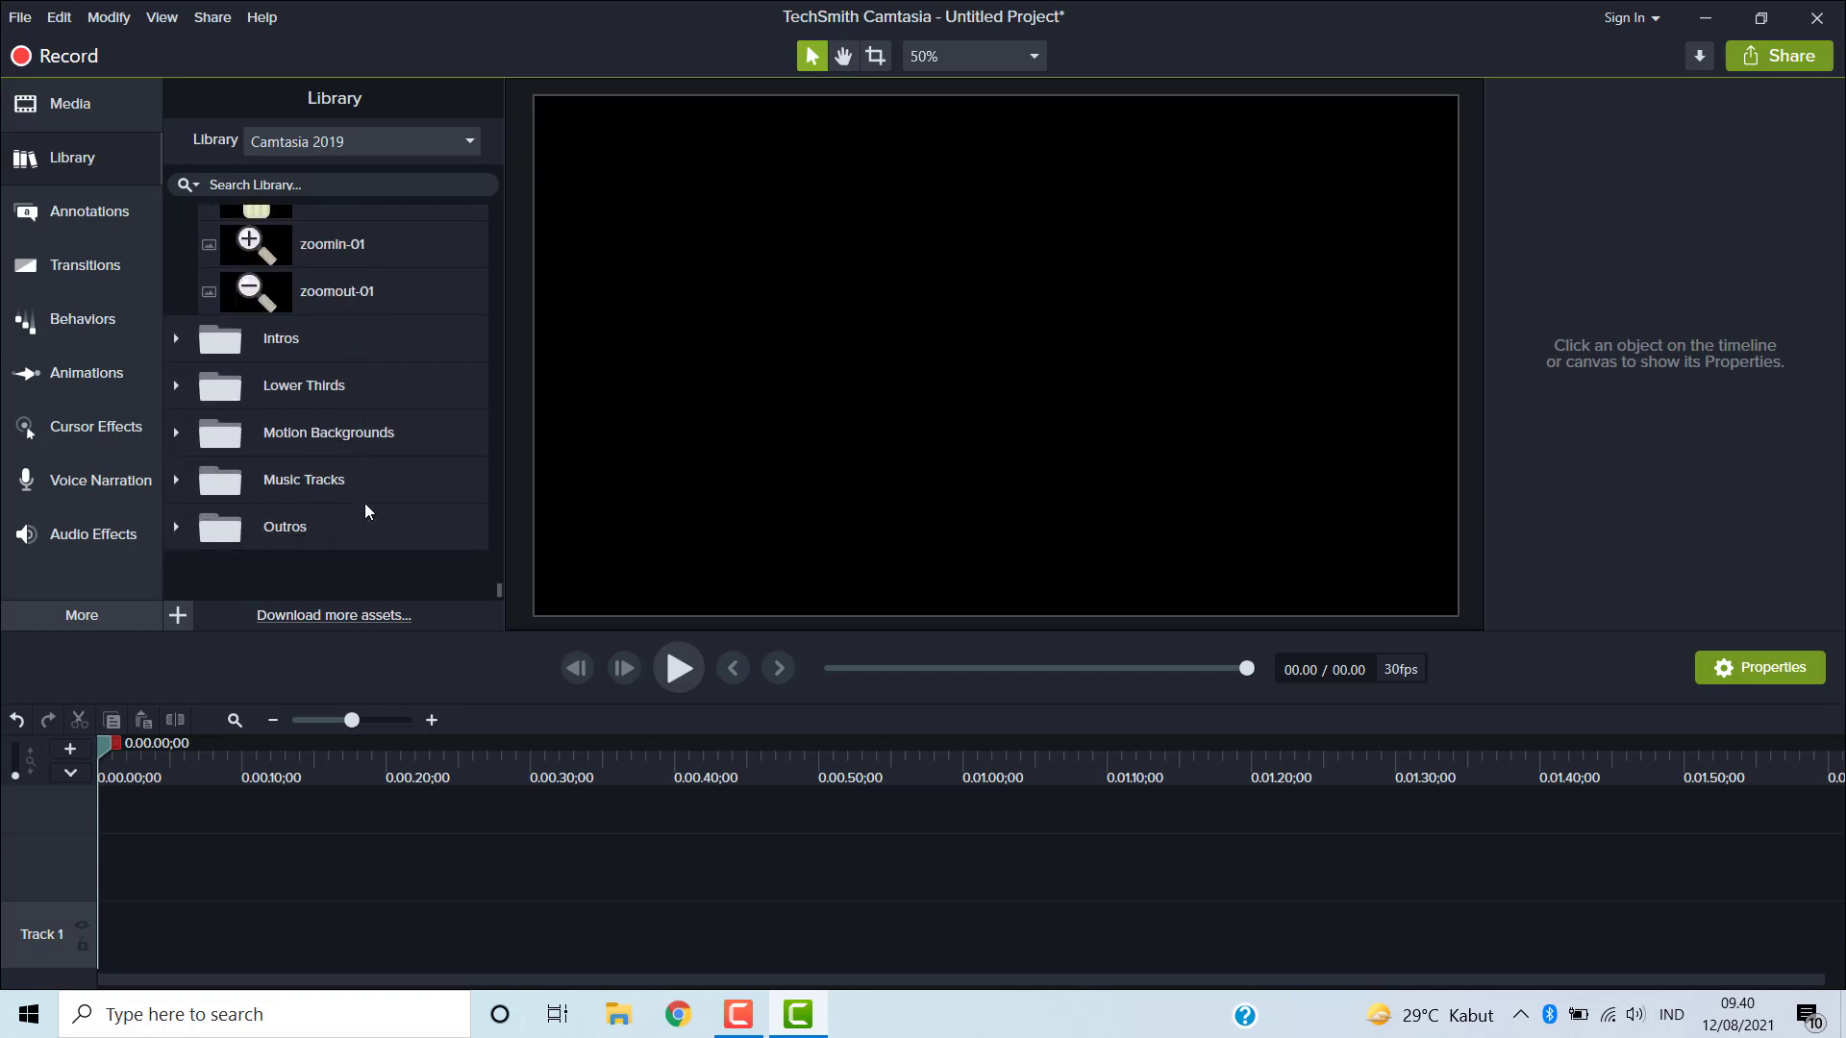
- Expand the Intros library folder and browse the available intro templates
{"action": "left_click", "coordinate": [175, 338]}
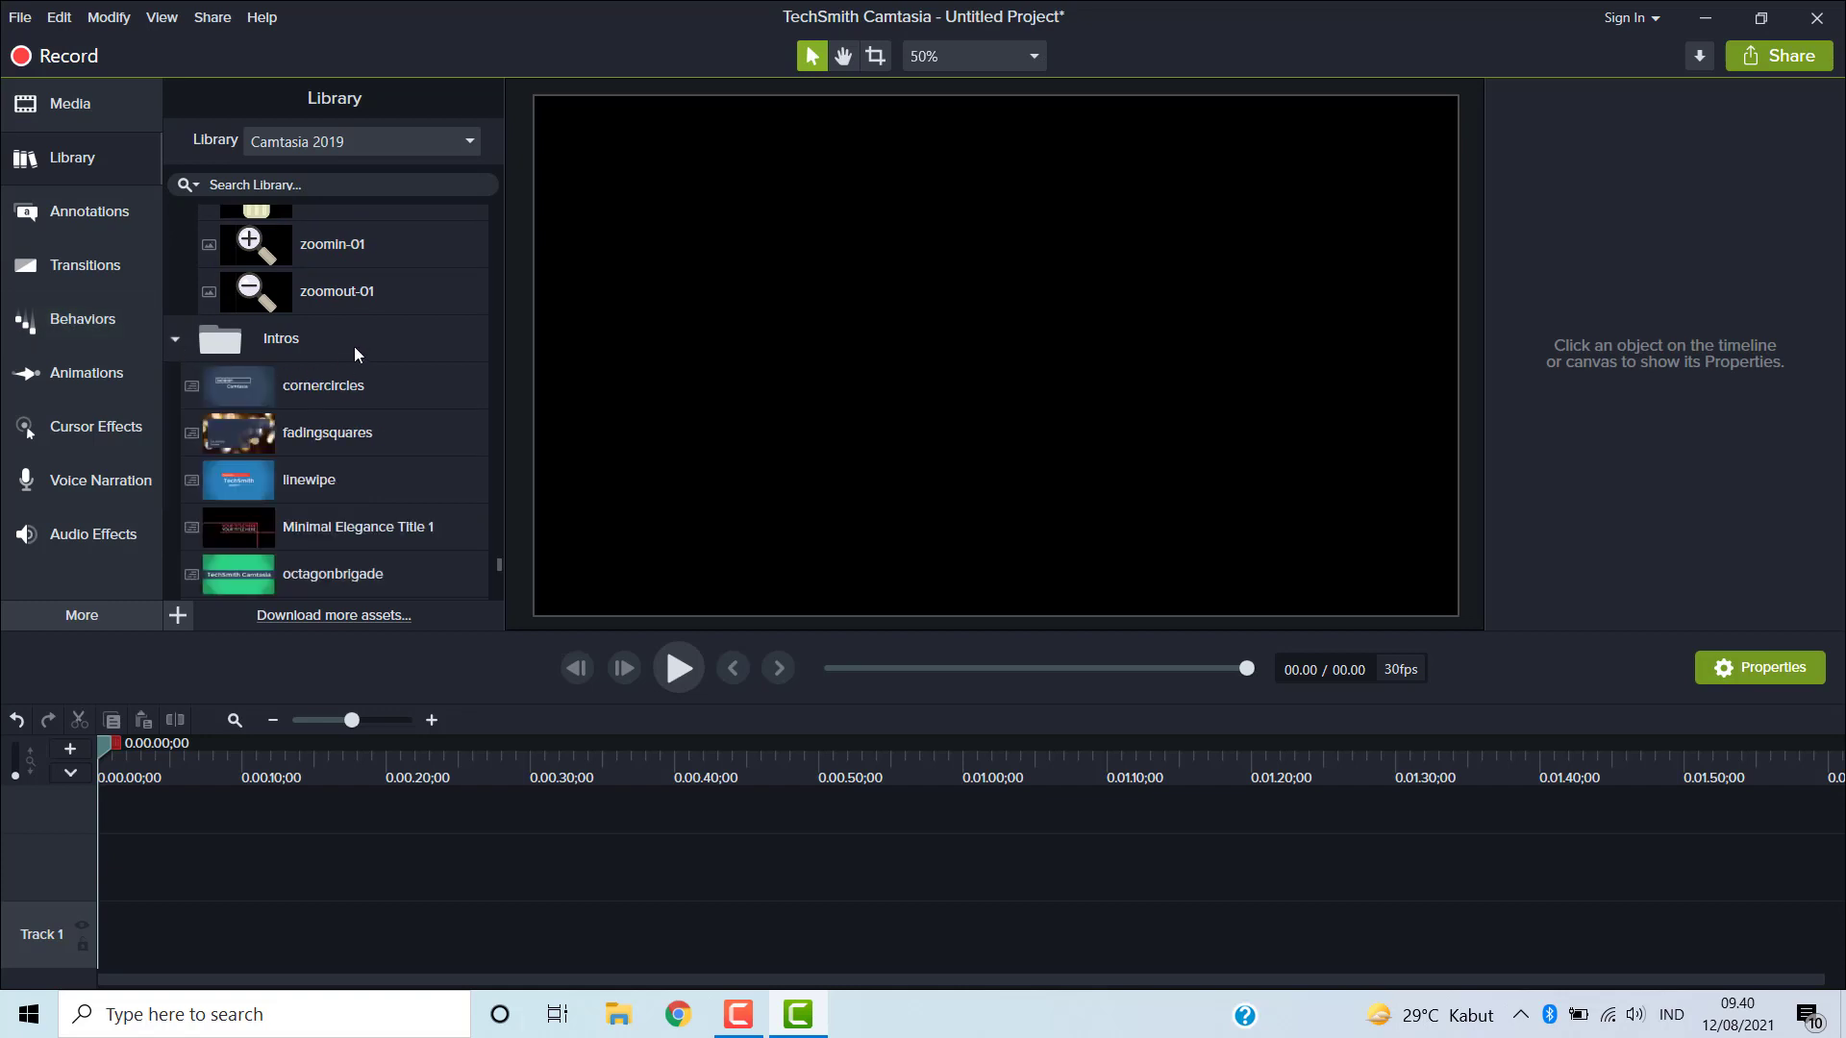
{"action": "scroll", "coordinate": [354, 346], "scroll_direction": "up", "scroll_amount": 4}
{"action": "scroll", "coordinate": [354, 346], "scroll_direction": "up", "scroll_amount": 6}
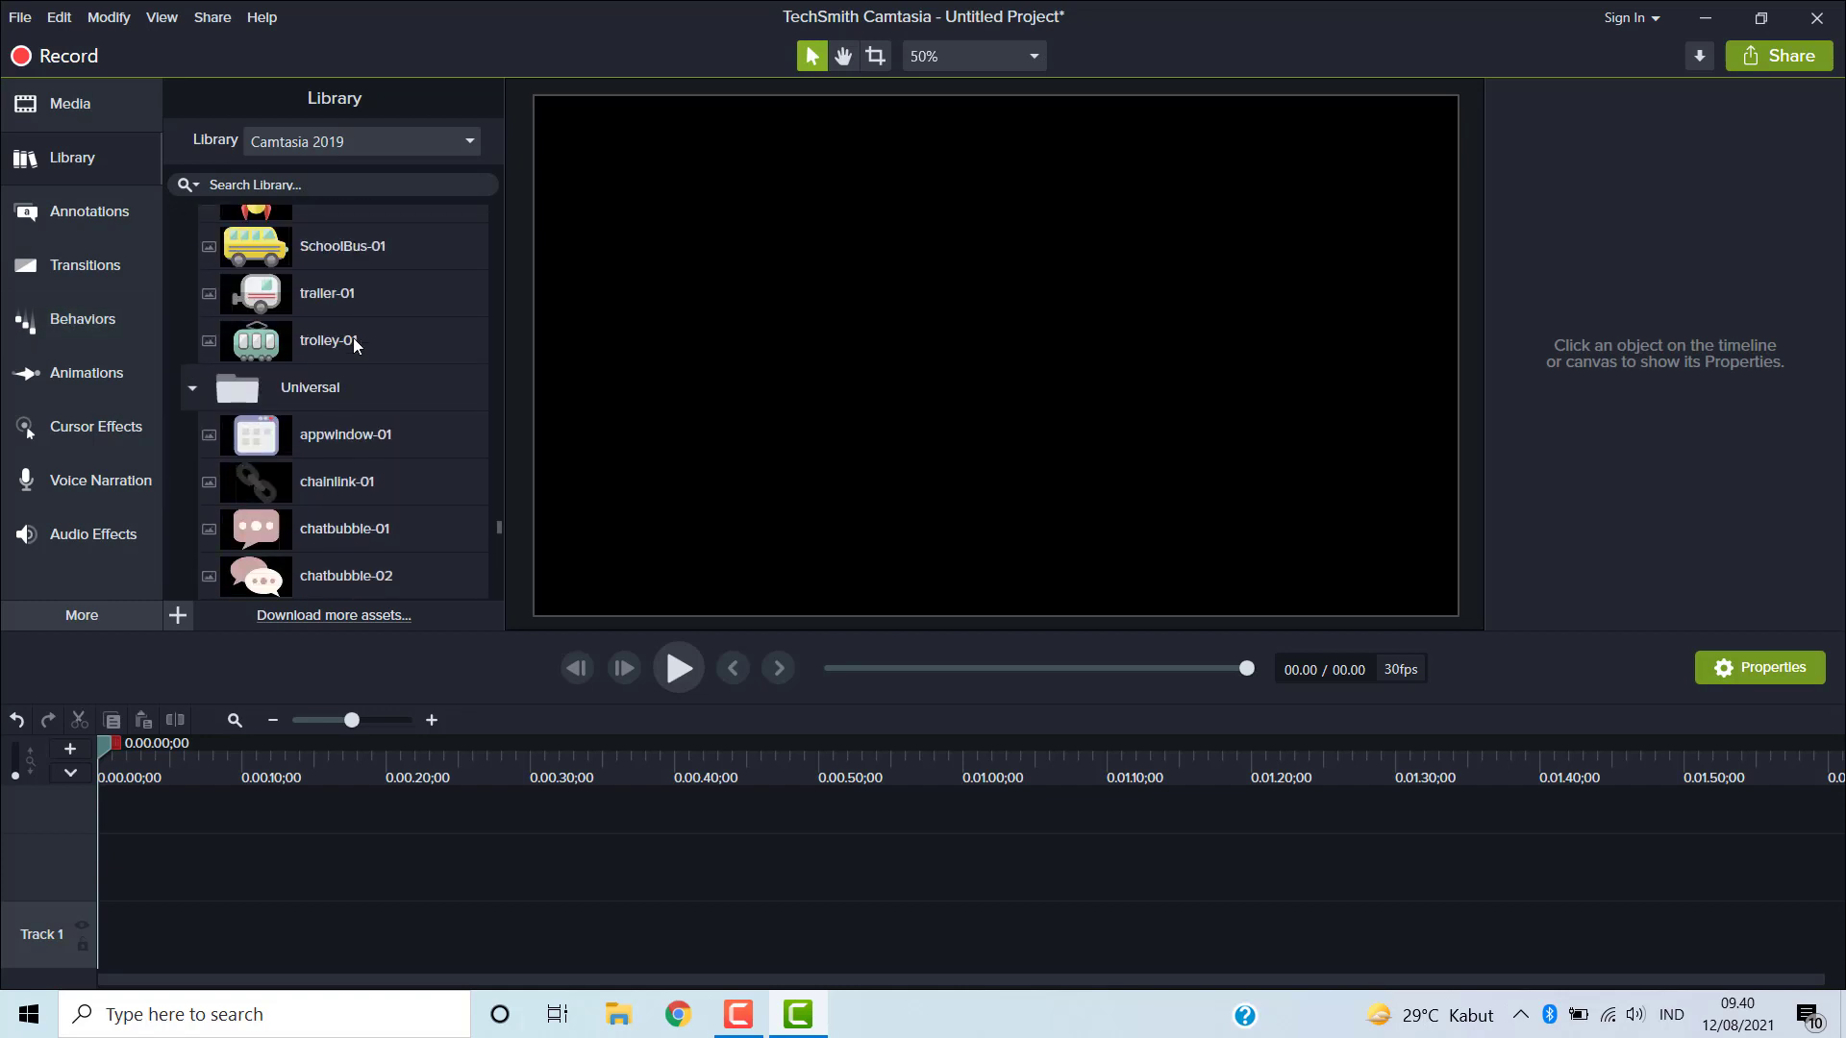
{"action": "scroll", "coordinate": [354, 344], "scroll_direction": "up", "scroll_amount": 2}
{"action": "scroll", "coordinate": [352, 342], "scroll_direction": "down", "scroll_amount": 5}
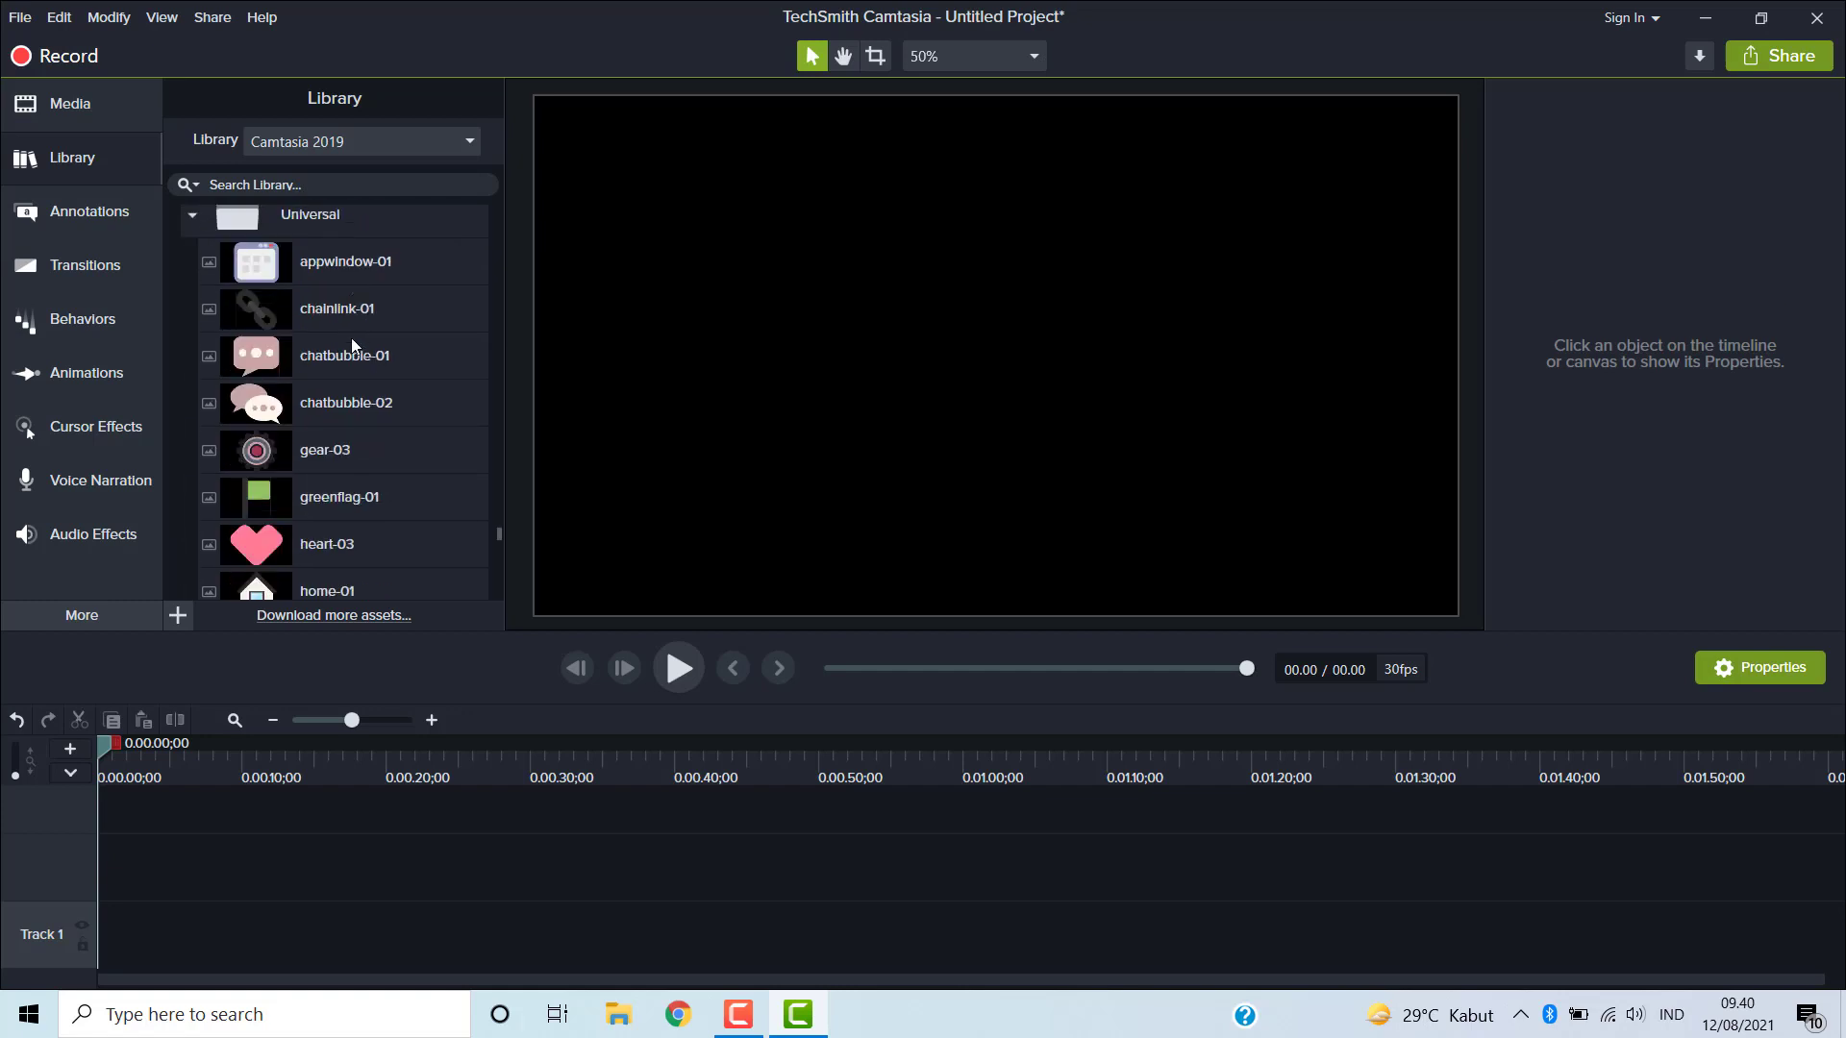
{"action": "scroll", "coordinate": [350, 338], "scroll_direction": "down", "scroll_amount": 9}
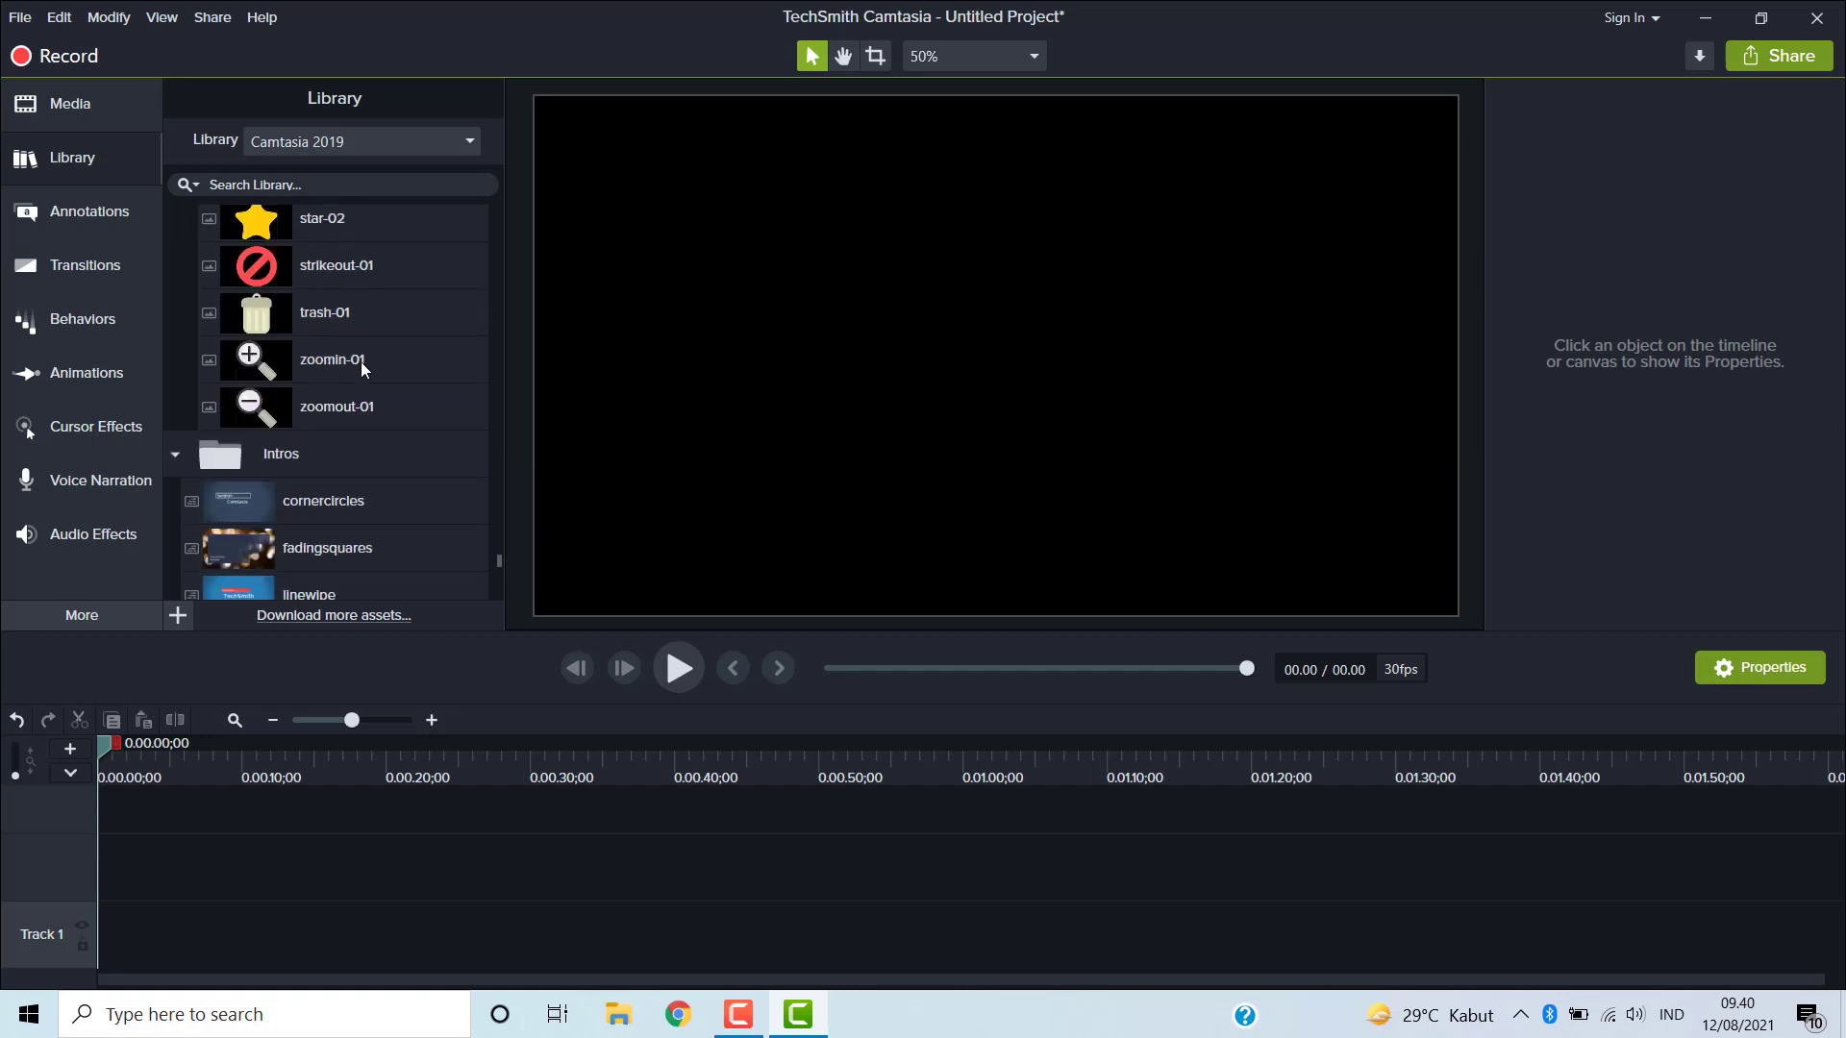
{"action": "scroll", "coordinate": [364, 373], "scroll_direction": "down", "scroll_amount": 2}
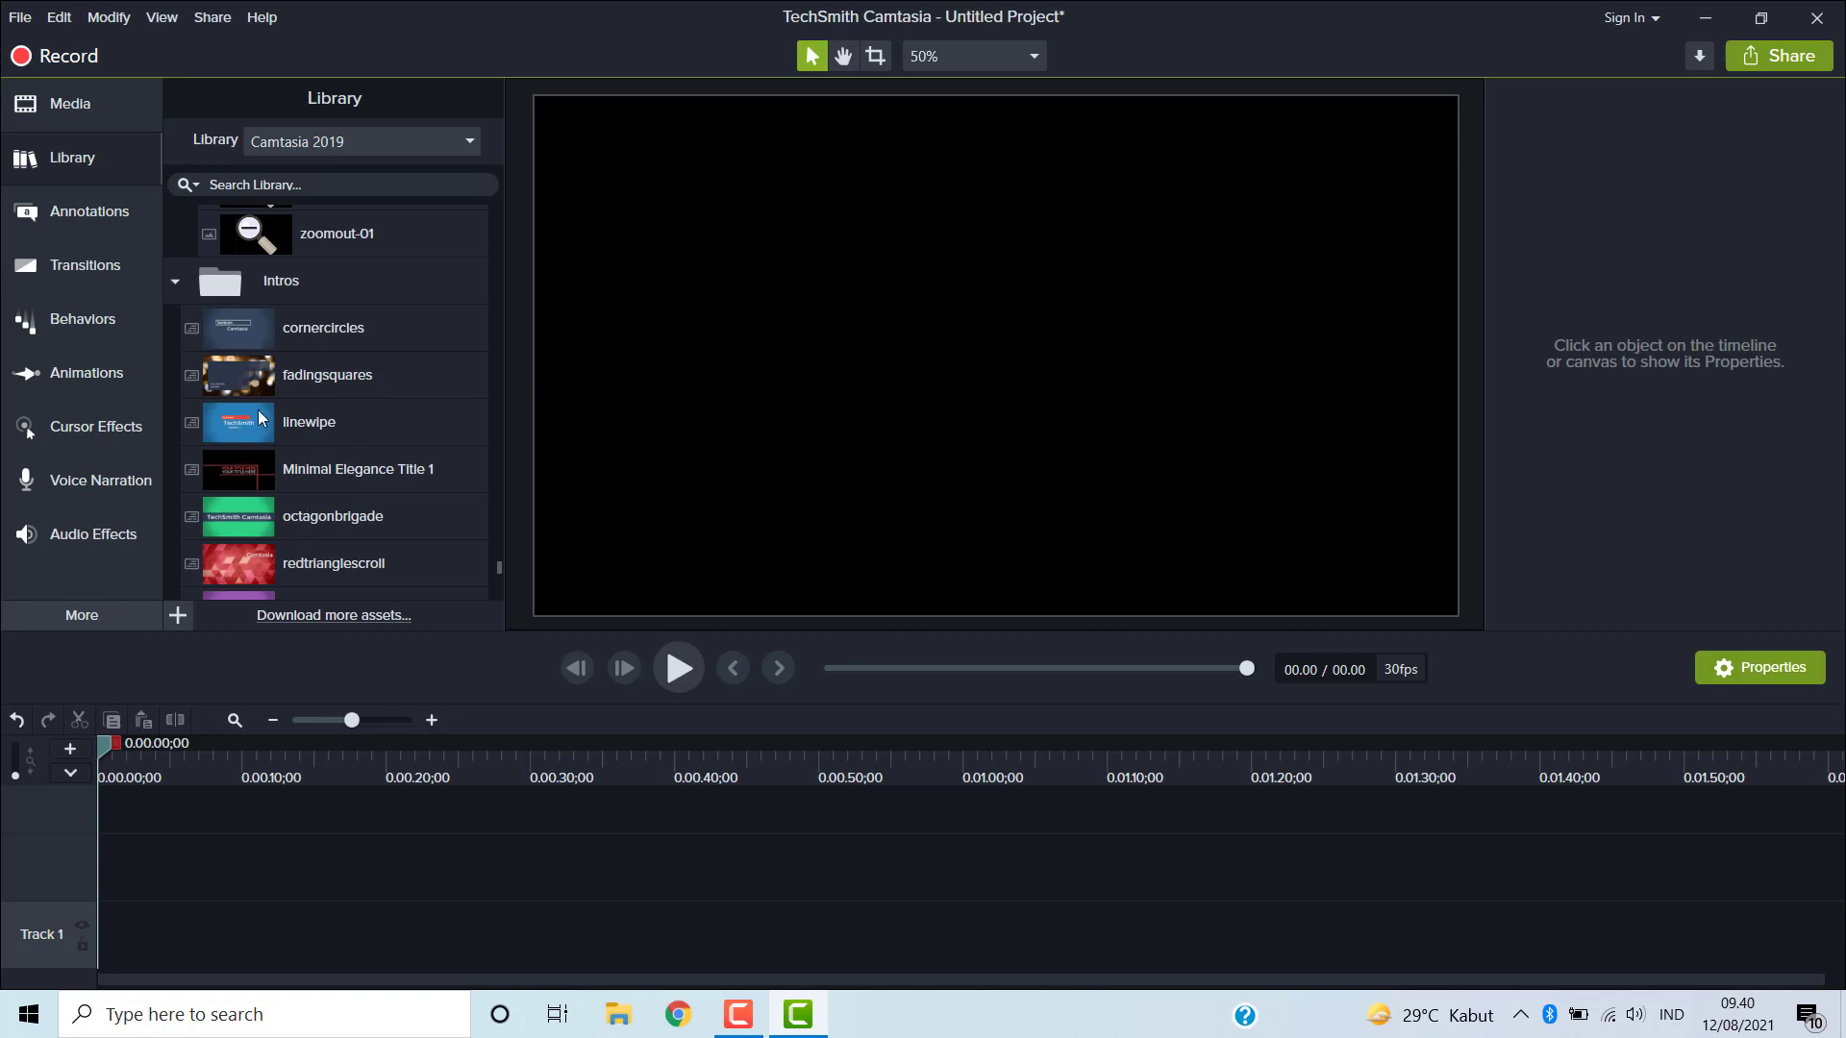
- Add the linewipe intro to the timeline and play it in the preview
{"action": "mouse_move", "coordinate": [256, 421]}
{"action": "left_mouse_down"}
{"action": "mouse_move", "coordinate": [227, 830]}
{"action": "mouse_move", "coordinate": [203, 864]}
{"action": "mouse_move", "coordinate": [71, 879]}
{"action": "left_mouse_up"}
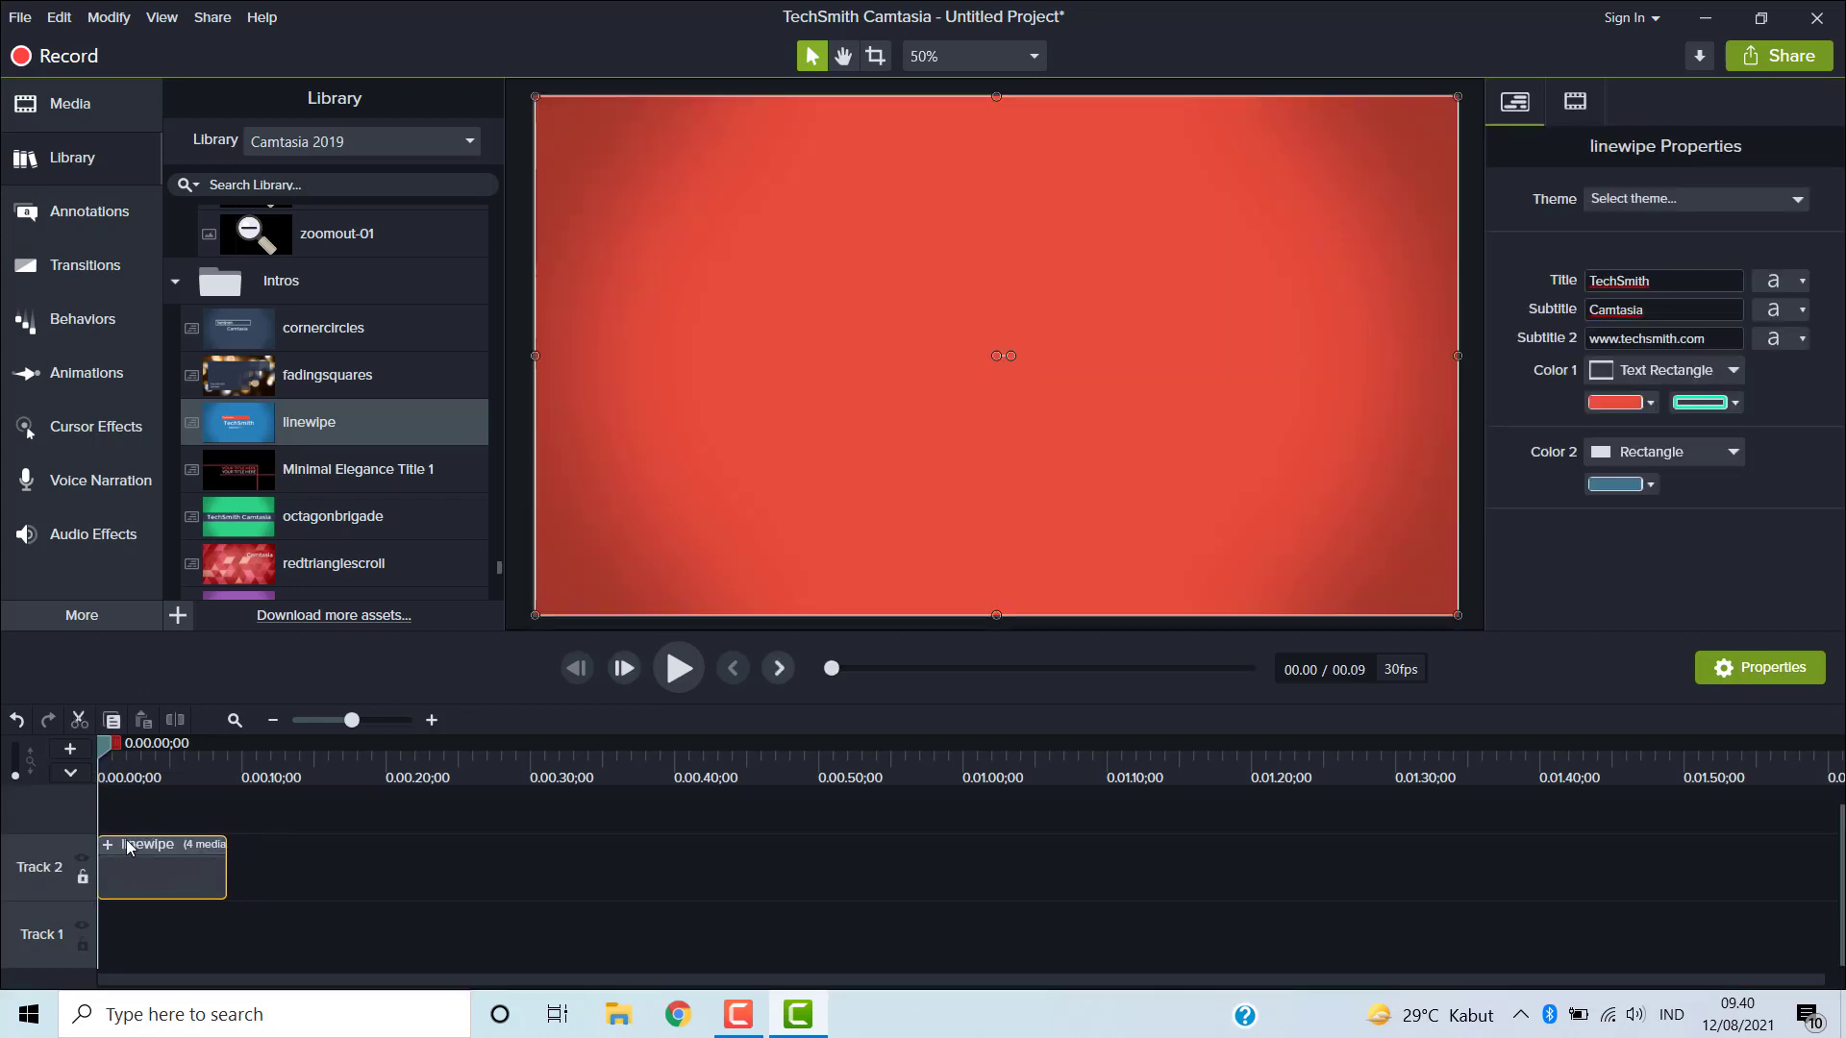
{"action": "left_click", "coordinate": [686, 673]}
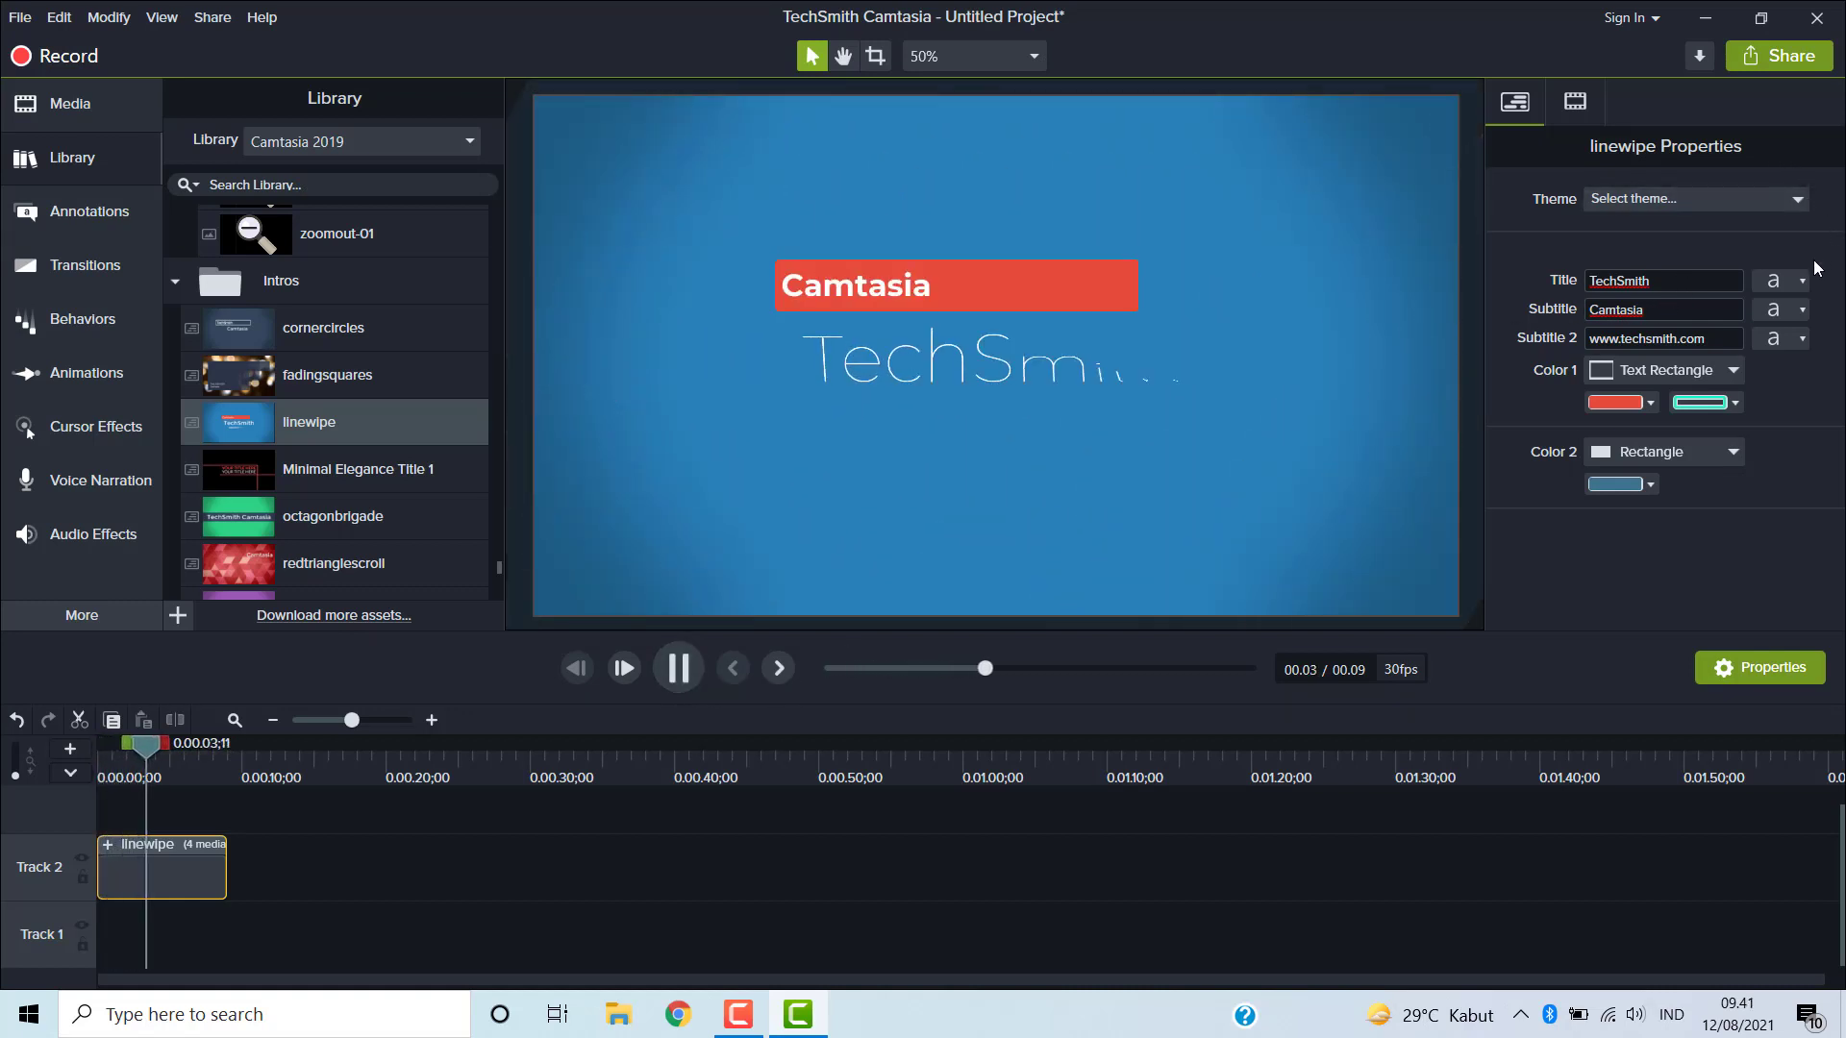
- Change the linewipe intro's title to VIDEO PEMBELAJARAN TEMA 1 and replay the intro from the start
{"action": "double_click", "coordinate": [1647, 281]}
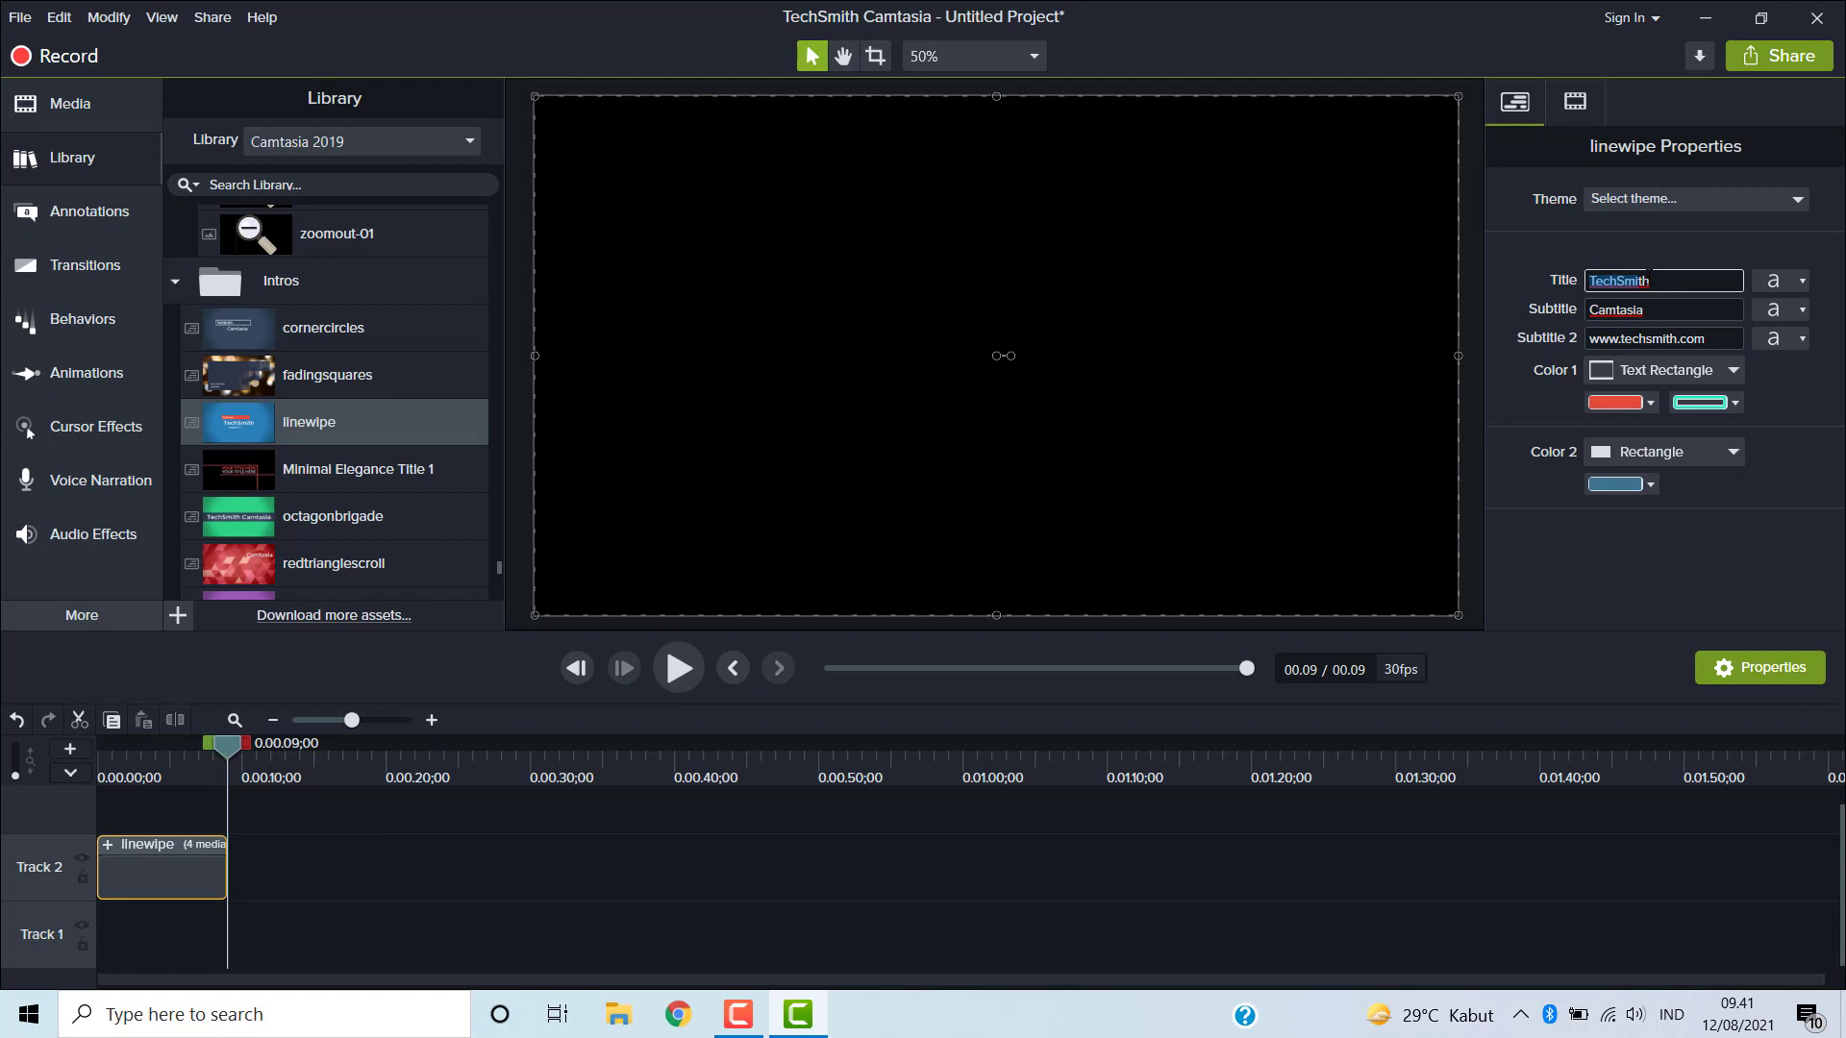
{"action": "type", "text": "V"}
{"action": "type", "text": "IDEO "}
{"action": "type", "text": "PEMBELA"}
{"action": "type", "text": "JARAN TEMA 1"}
{"action": "key", "text": "Right"}
{"action": "key", "text": "BackSpace"}
{"action": "key", "text": "BackSpace"}
{"action": "left_click_drag", "start_coordinate": [229, 746], "coordinate": [59, 817]}
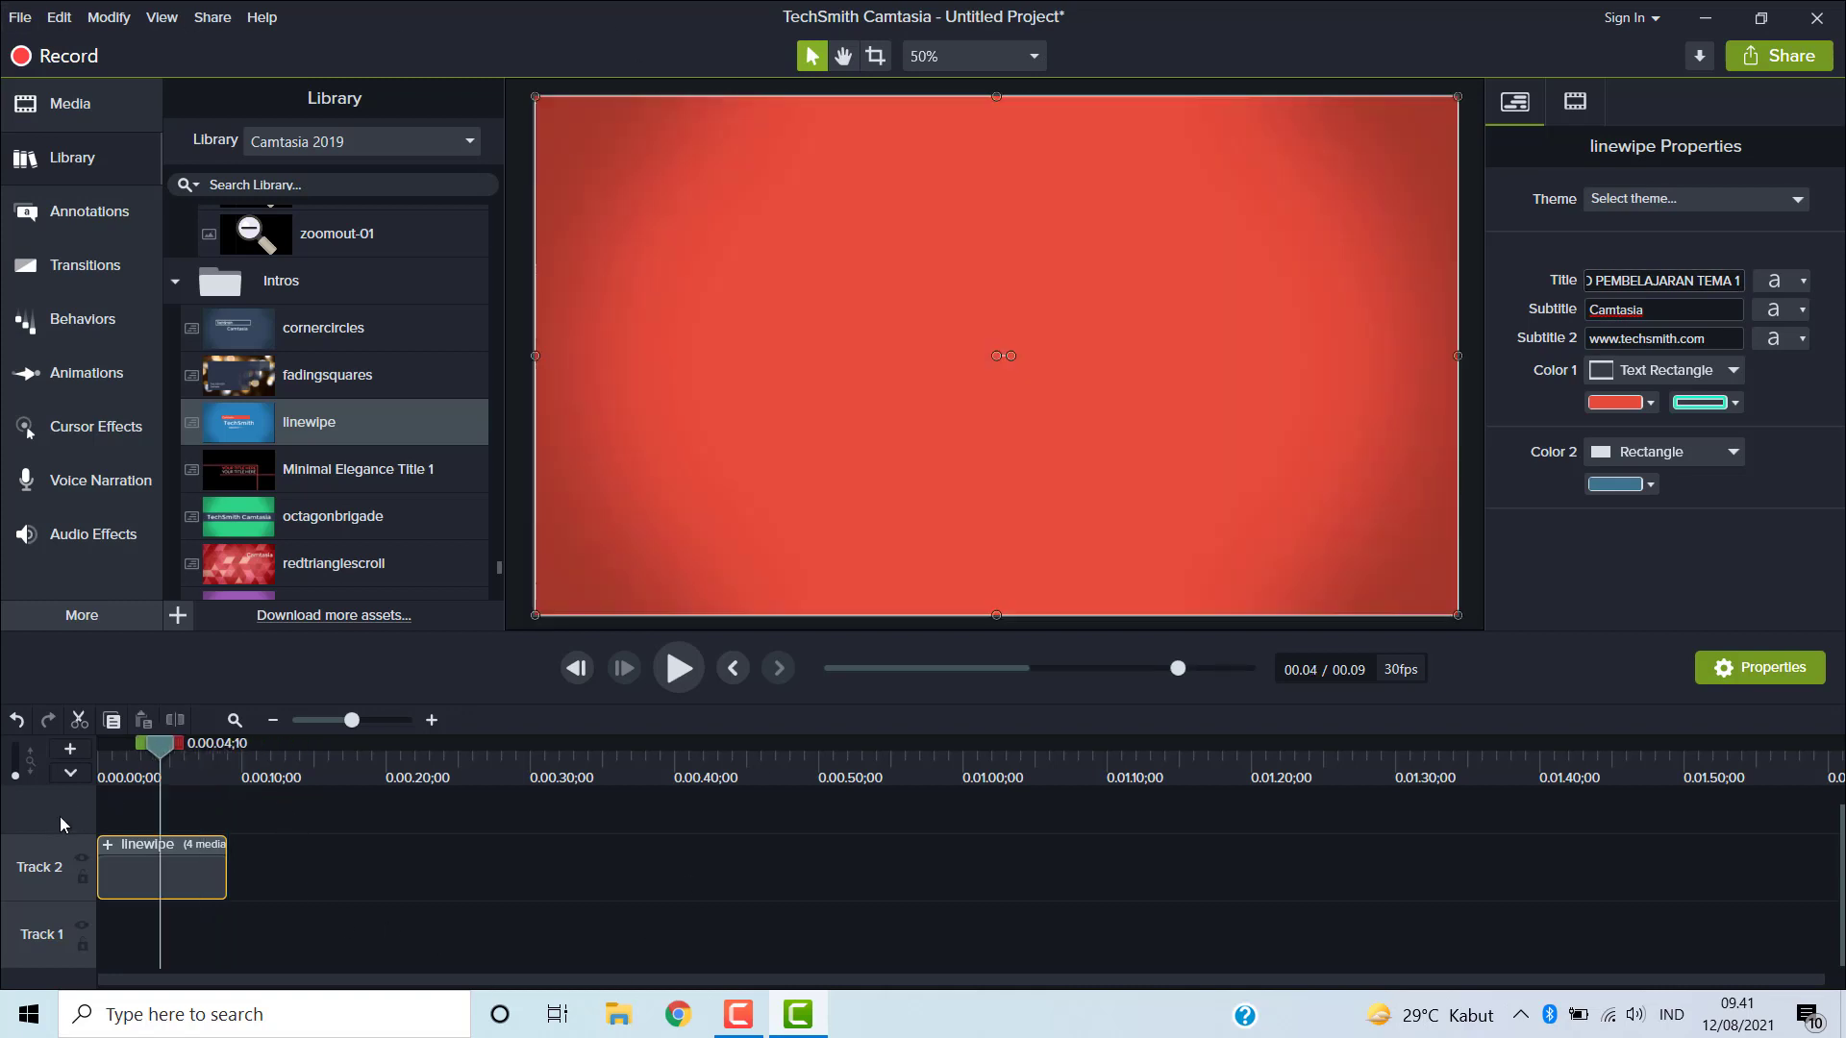
{"action": "left_click", "coordinate": [679, 665]}
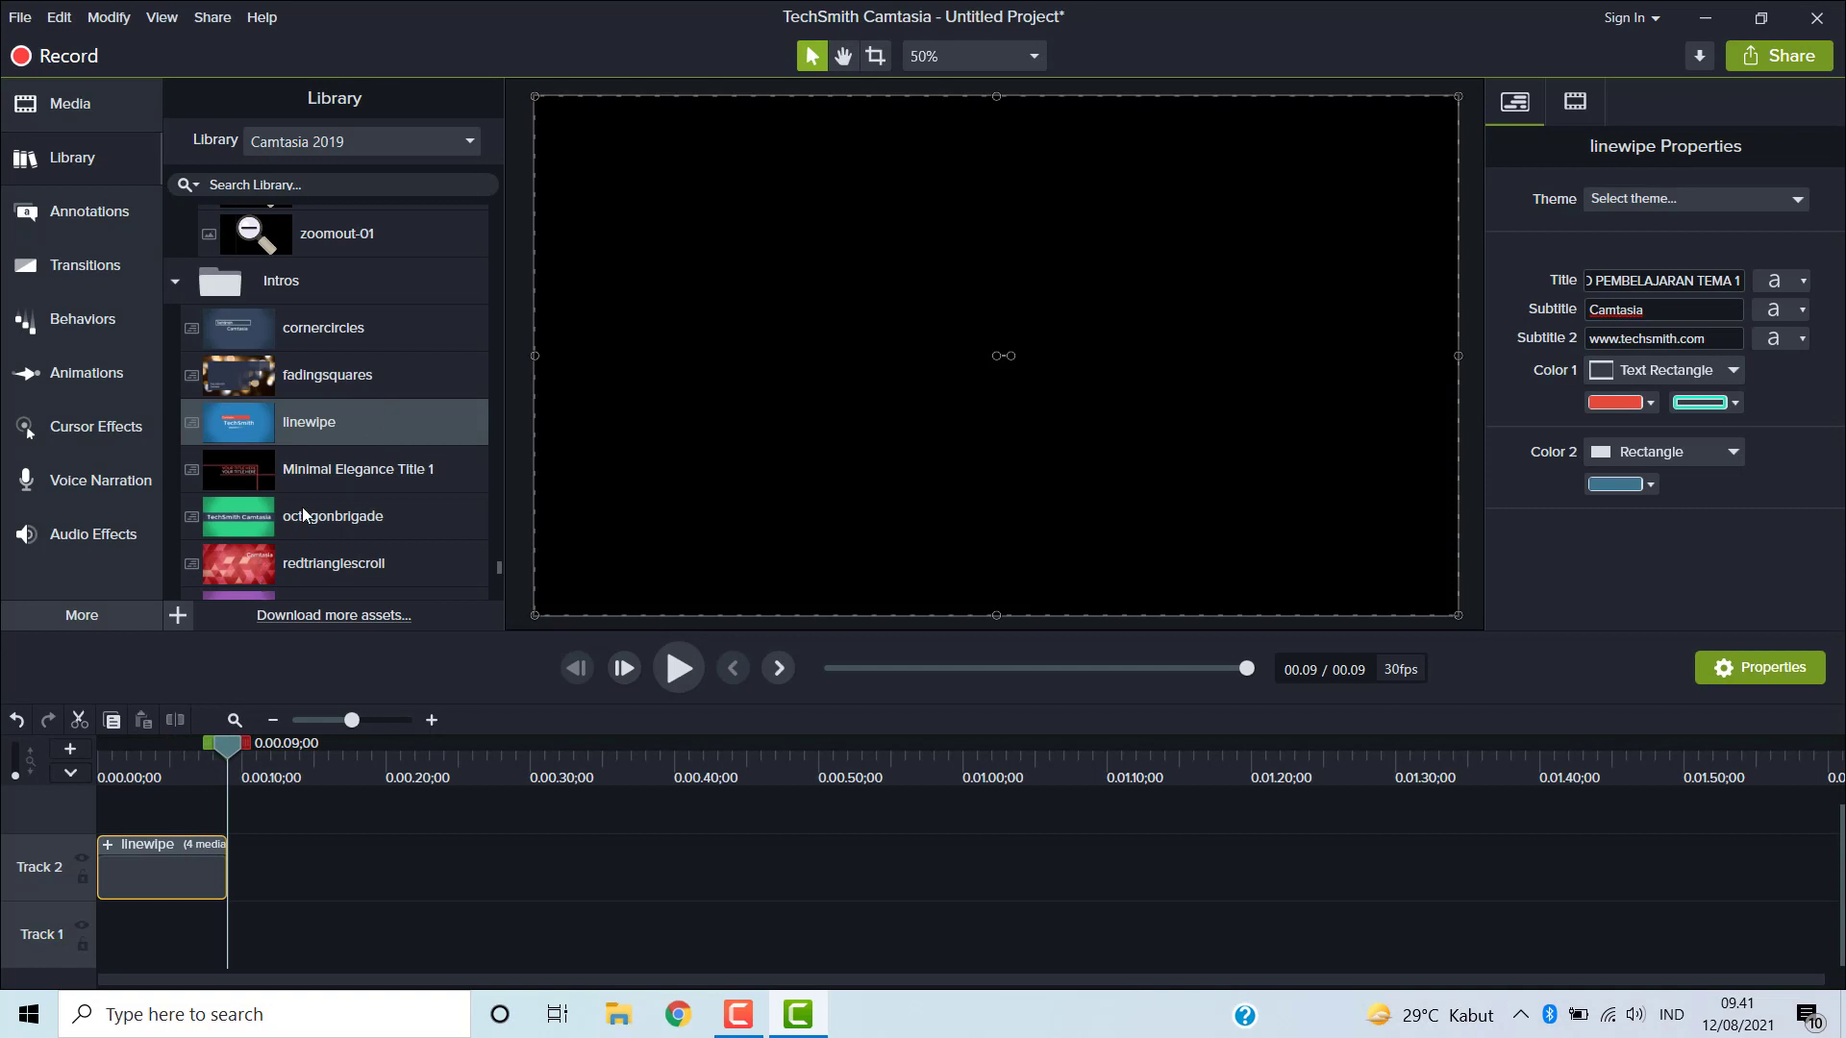
- Expand the Lower Thirds library folder and browse its templates
{"action": "scroll", "coordinate": [301, 505], "scroll_direction": "down", "scroll_amount": 10}
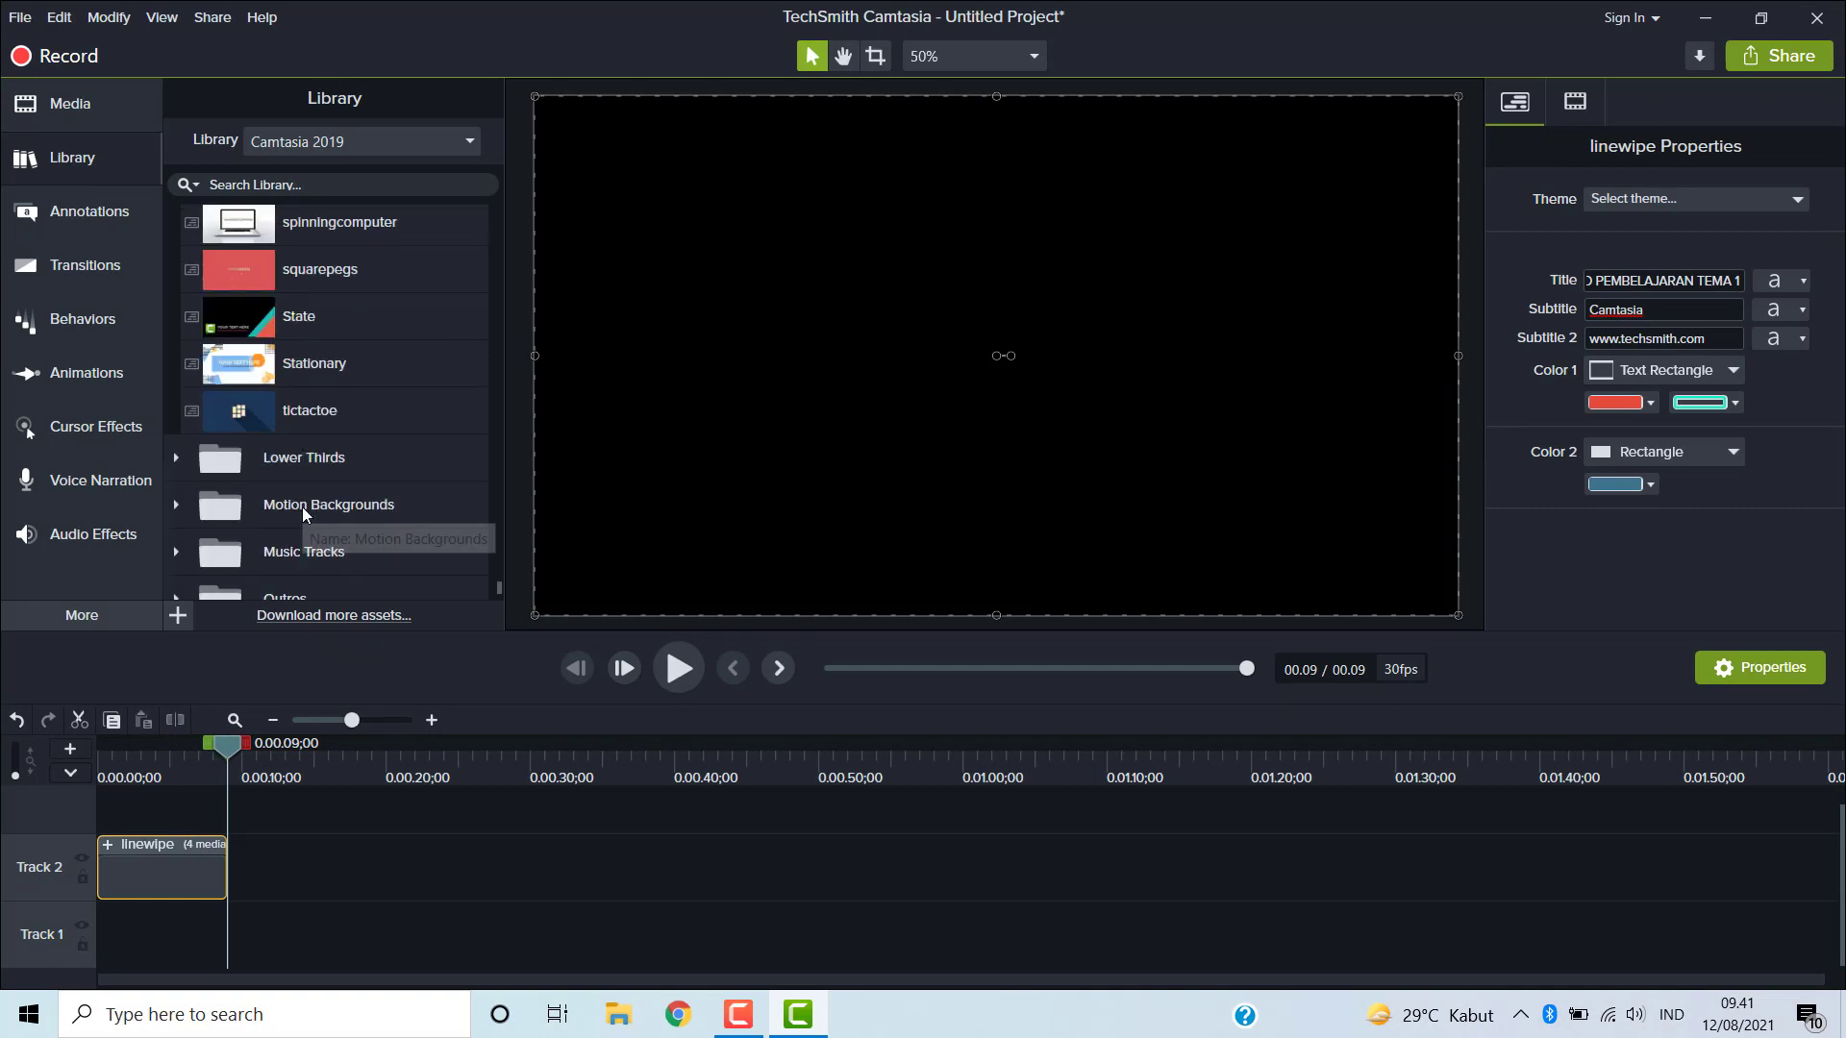
{"action": "left_click", "coordinate": [274, 455]}
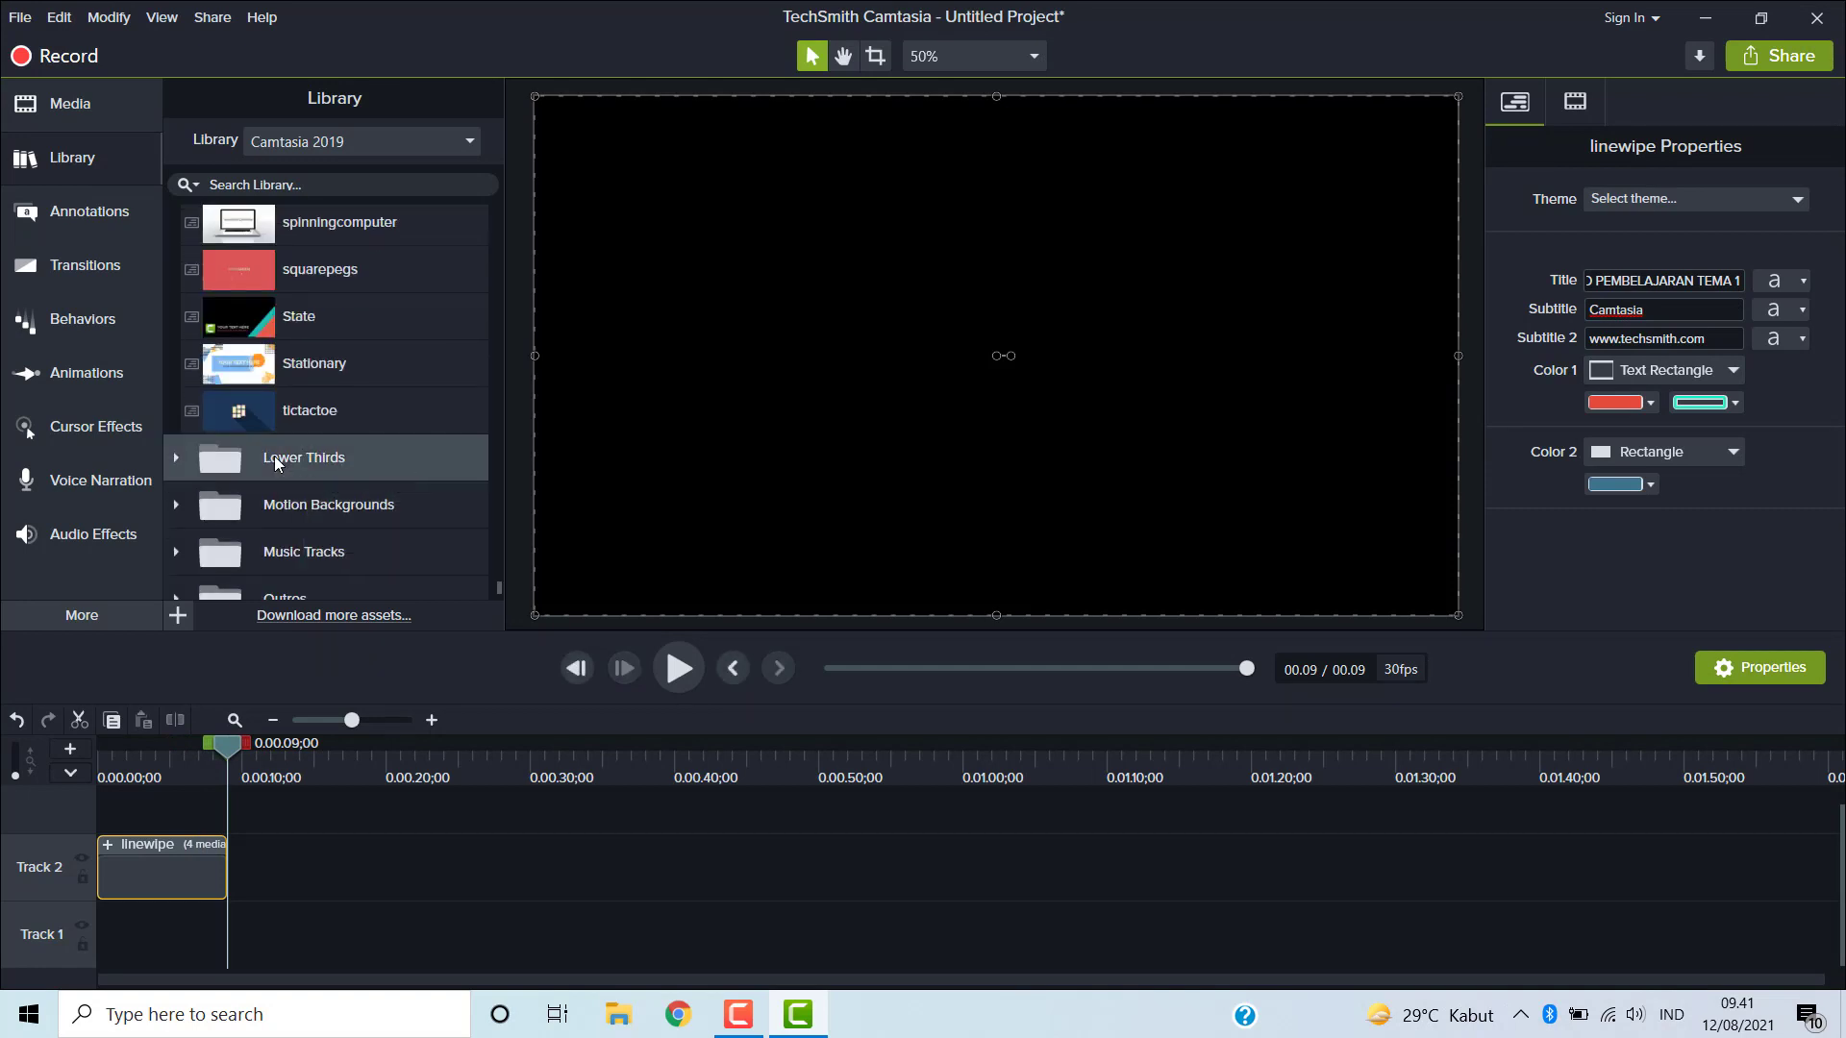
{"action": "left_click", "coordinate": [176, 458]}
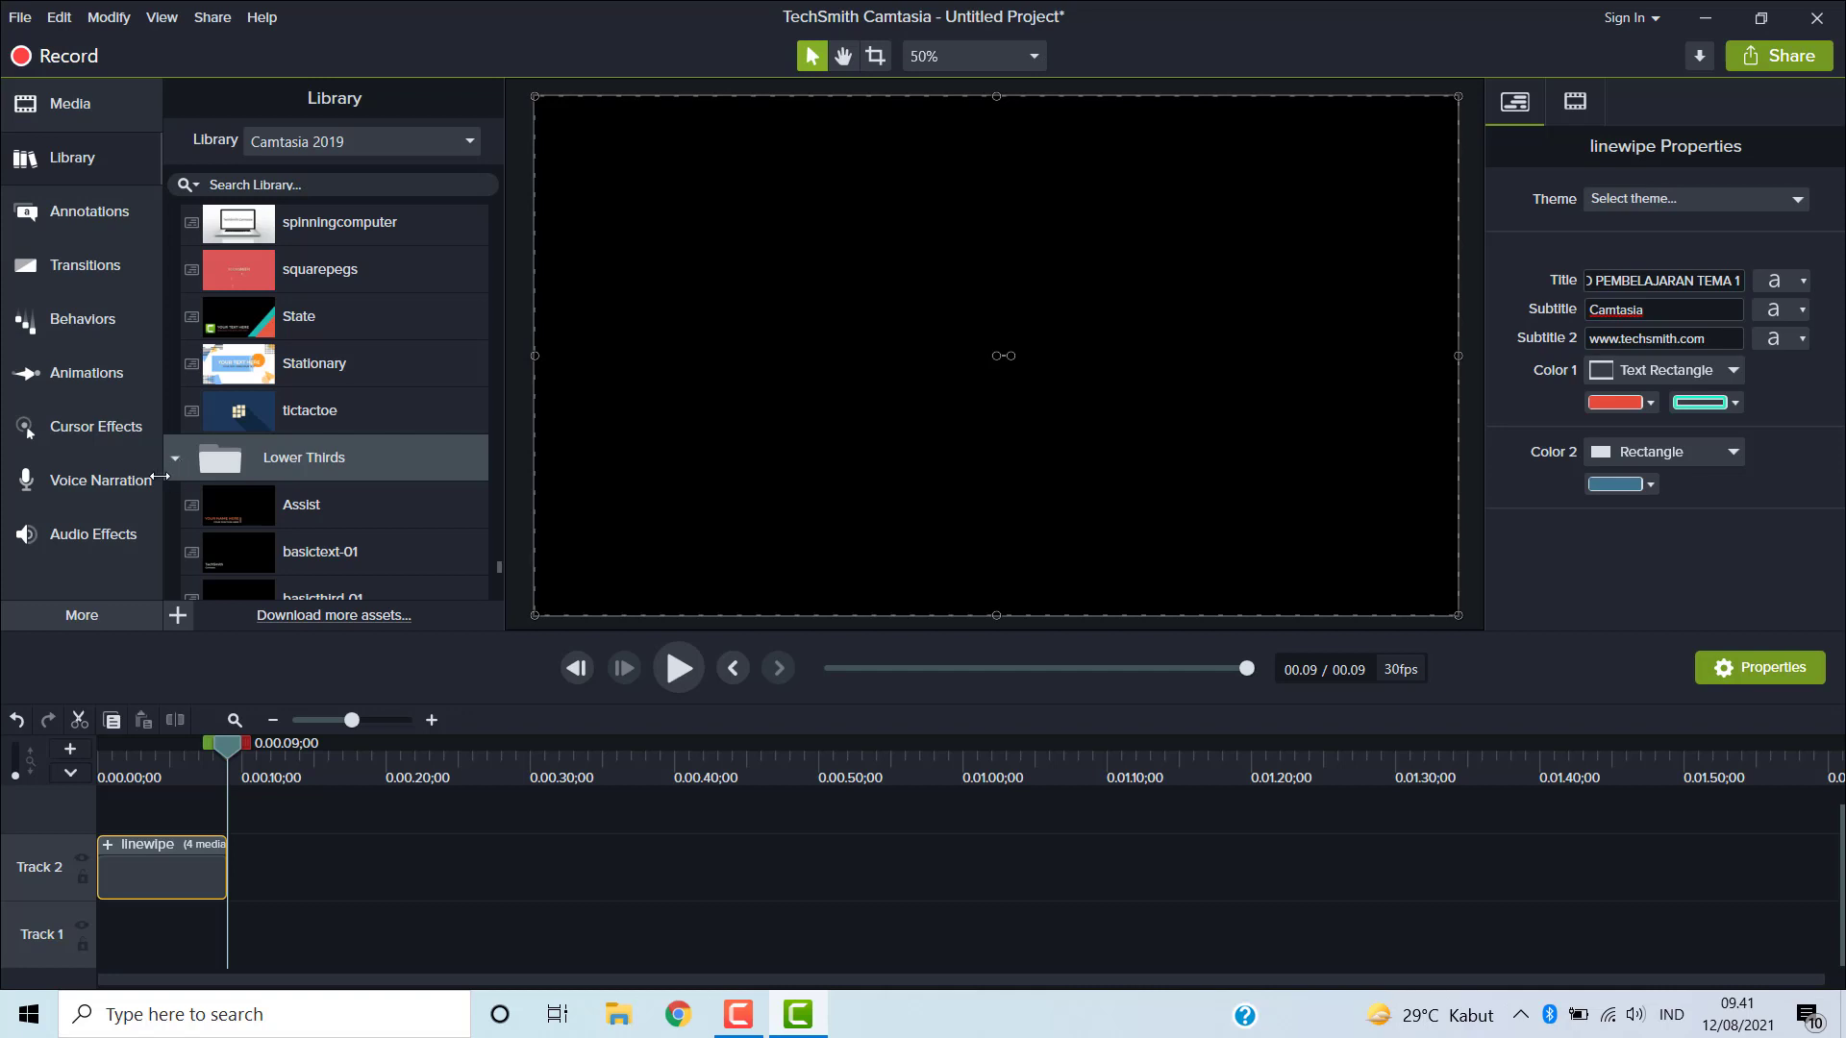
{"action": "scroll", "coordinate": [376, 510], "scroll_direction": "down", "scroll_amount": 3}
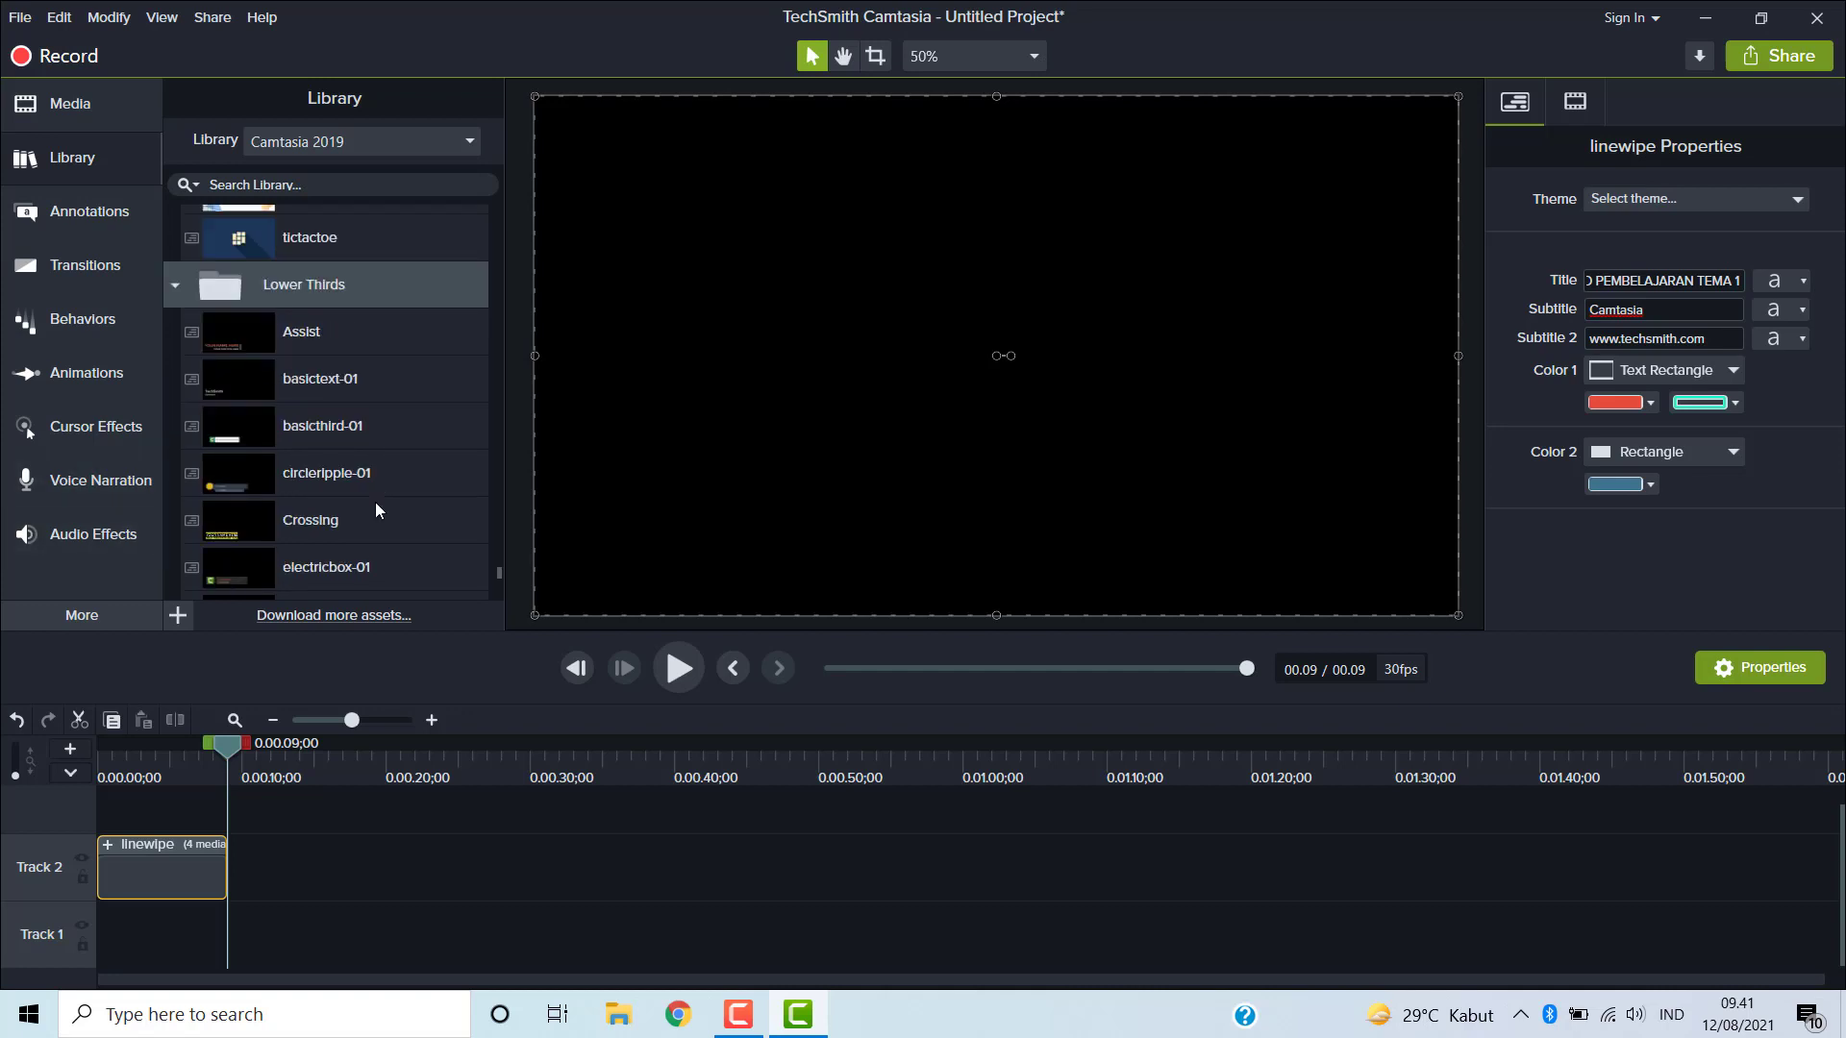
- Add the Crossing lower third to Track 1 just after the linewipe intro and play it in the preview
{"action": "scroll", "coordinate": [376, 509], "scroll_direction": "down", "scroll_amount": 2}
{"action": "scroll", "coordinate": [376, 503], "scroll_direction": "down", "scroll_amount": 2}
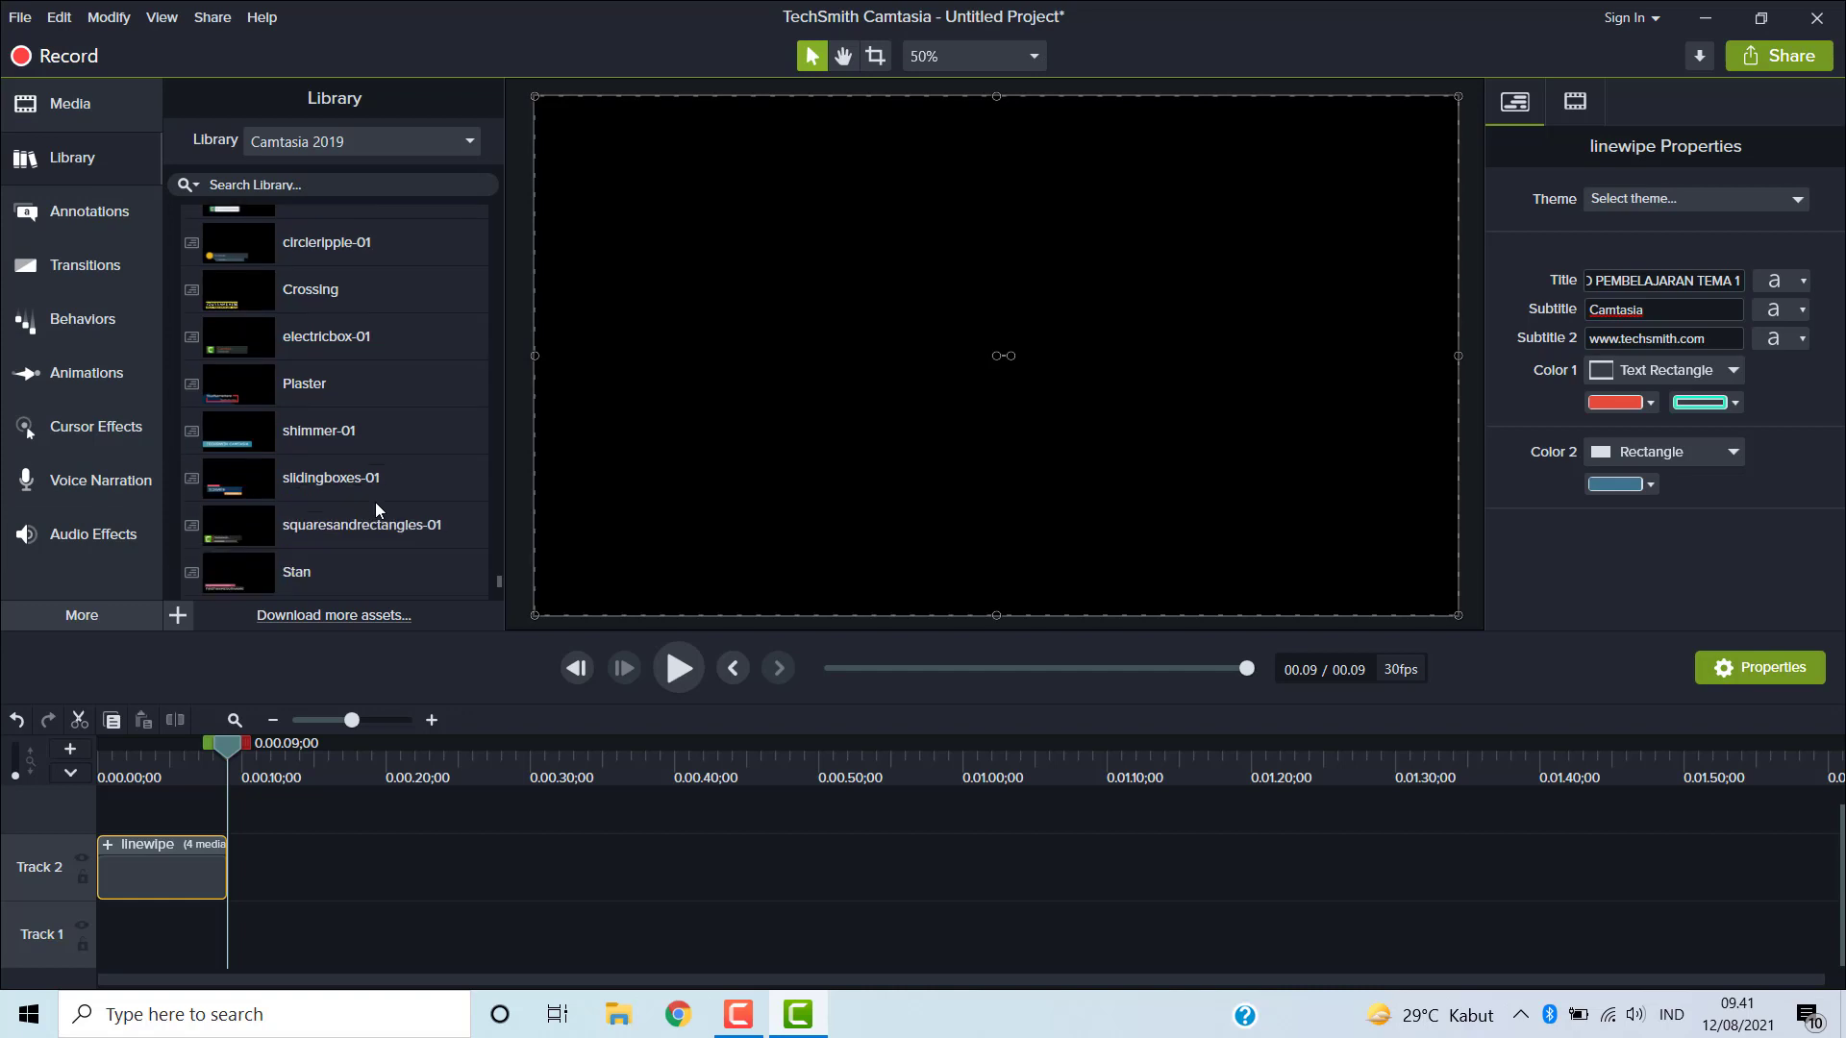
{"action": "scroll", "coordinate": [374, 502], "scroll_direction": "down", "scroll_amount": 2}
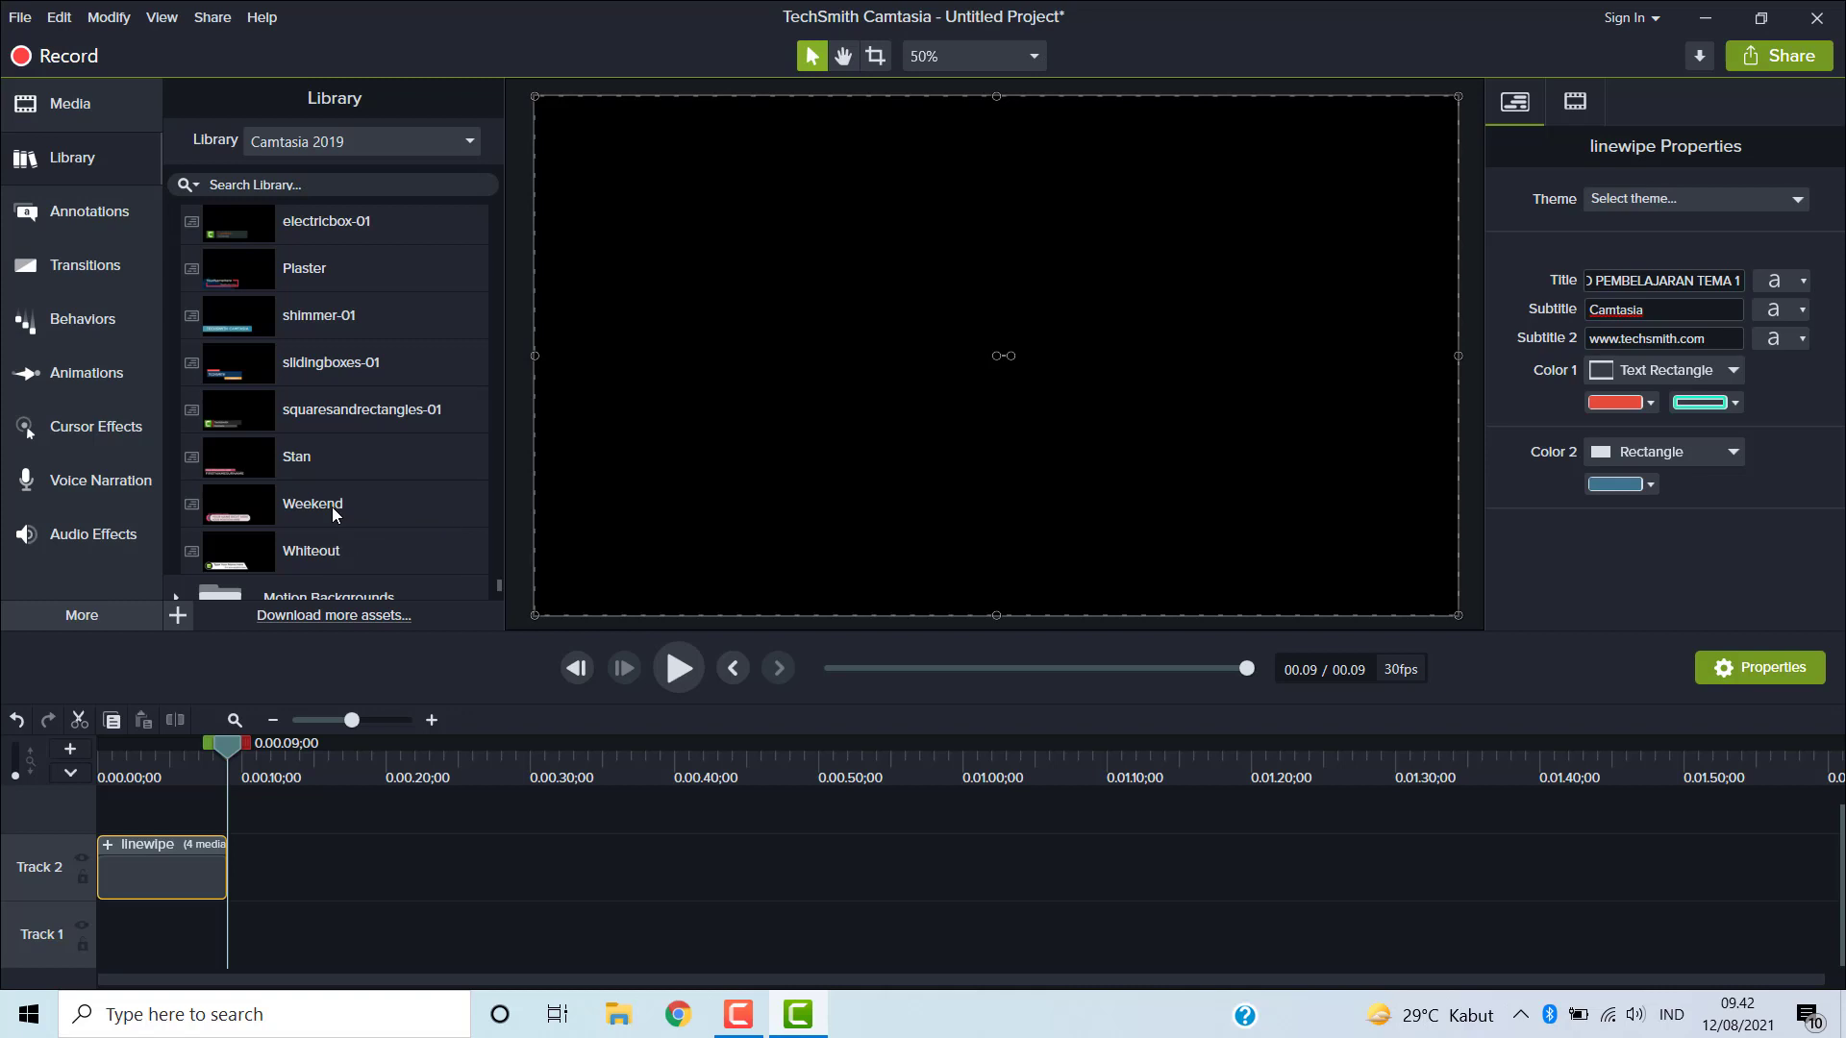
{"action": "left_click", "coordinate": [332, 506]}
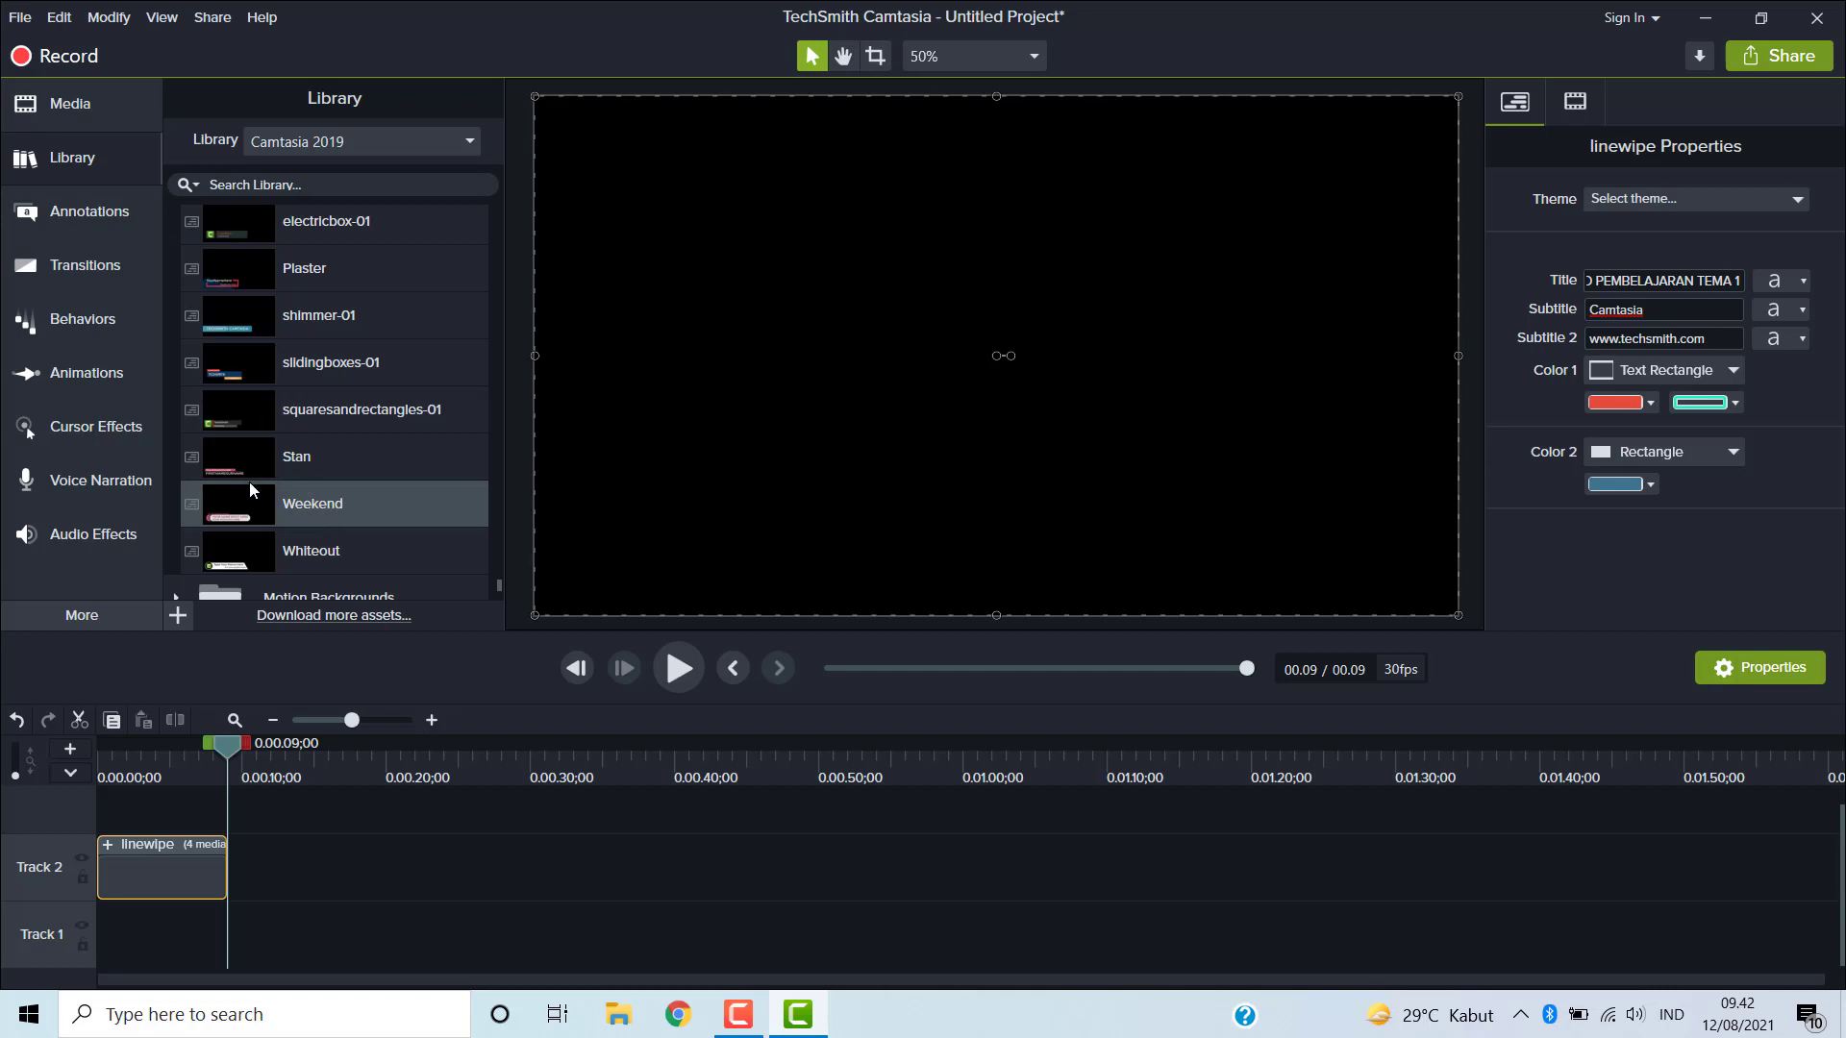
{"action": "scroll", "coordinate": [257, 492], "scroll_direction": "down", "scroll_amount": 2}
{"action": "scroll", "coordinate": [257, 427], "scroll_direction": "up", "scroll_amount": 3}
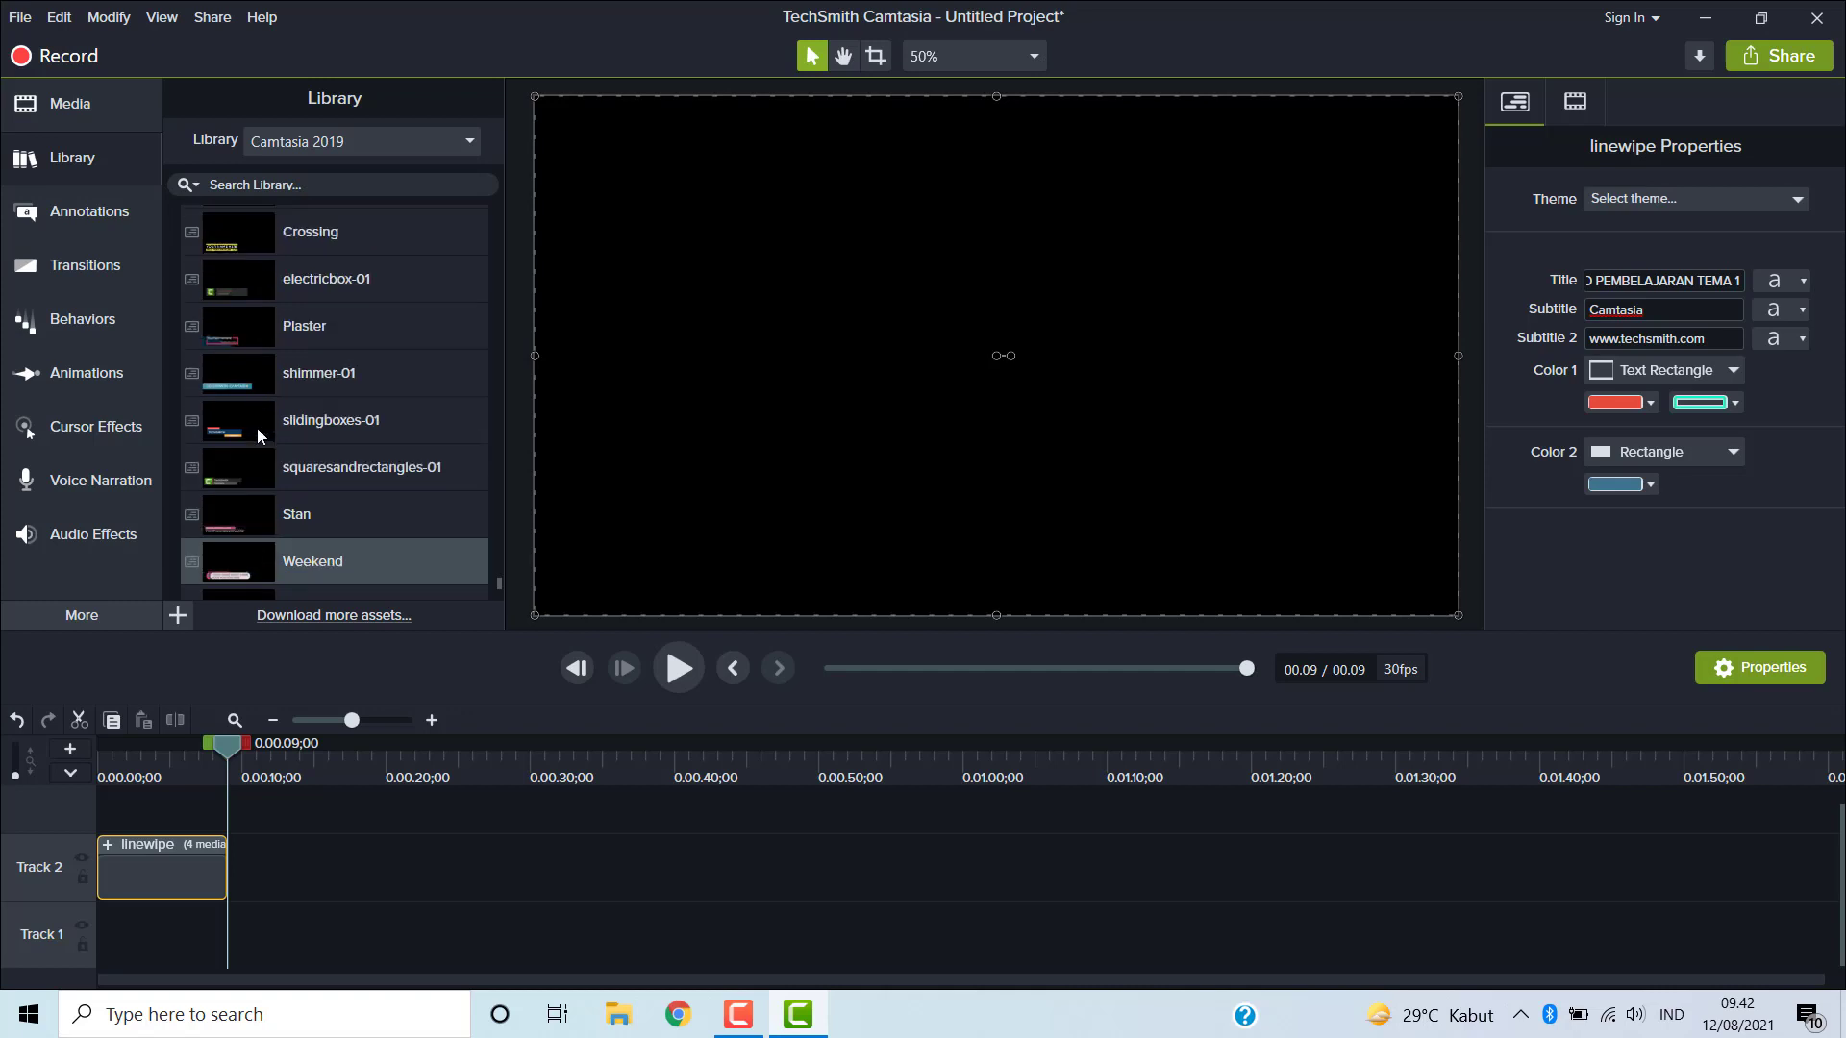
{"action": "scroll", "coordinate": [257, 427], "scroll_direction": "up", "scroll_amount": 1}
{"action": "scroll", "coordinate": [275, 454], "scroll_direction": "up", "scroll_amount": 2}
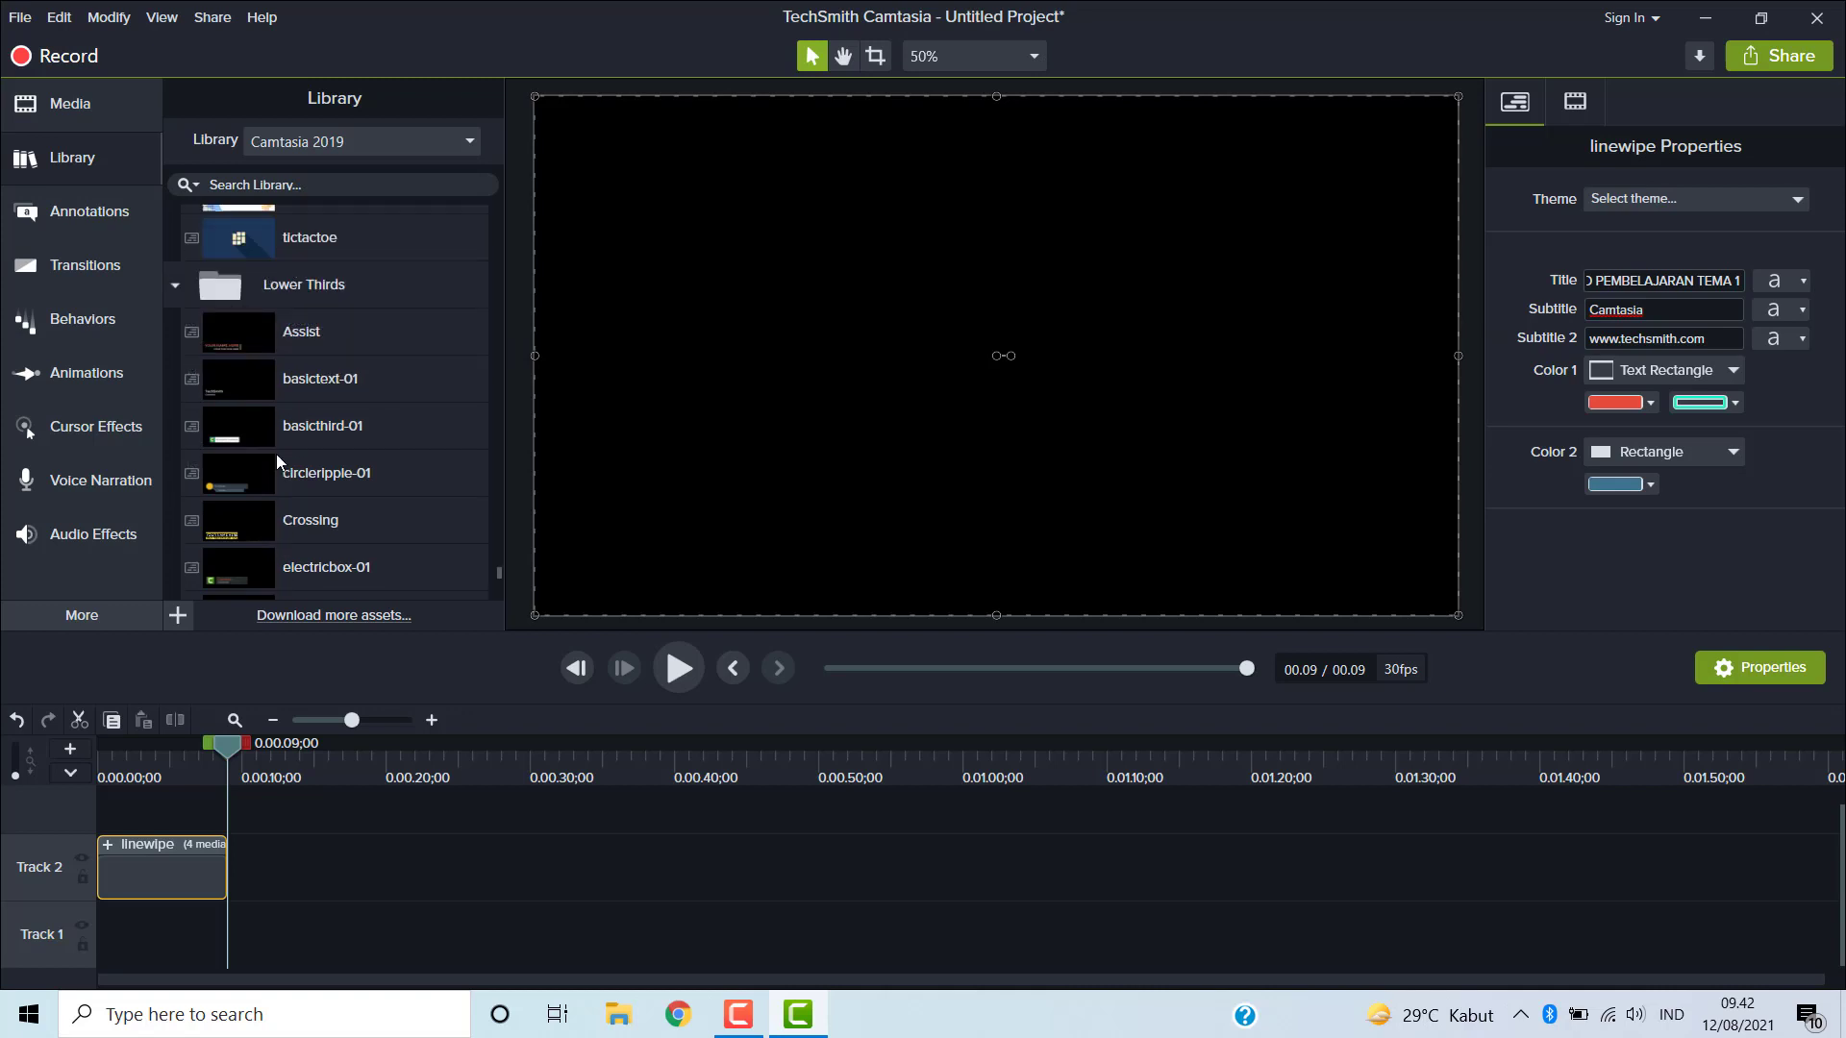
{"action": "scroll", "coordinate": [258, 504], "scroll_direction": "down", "scroll_amount": 1}
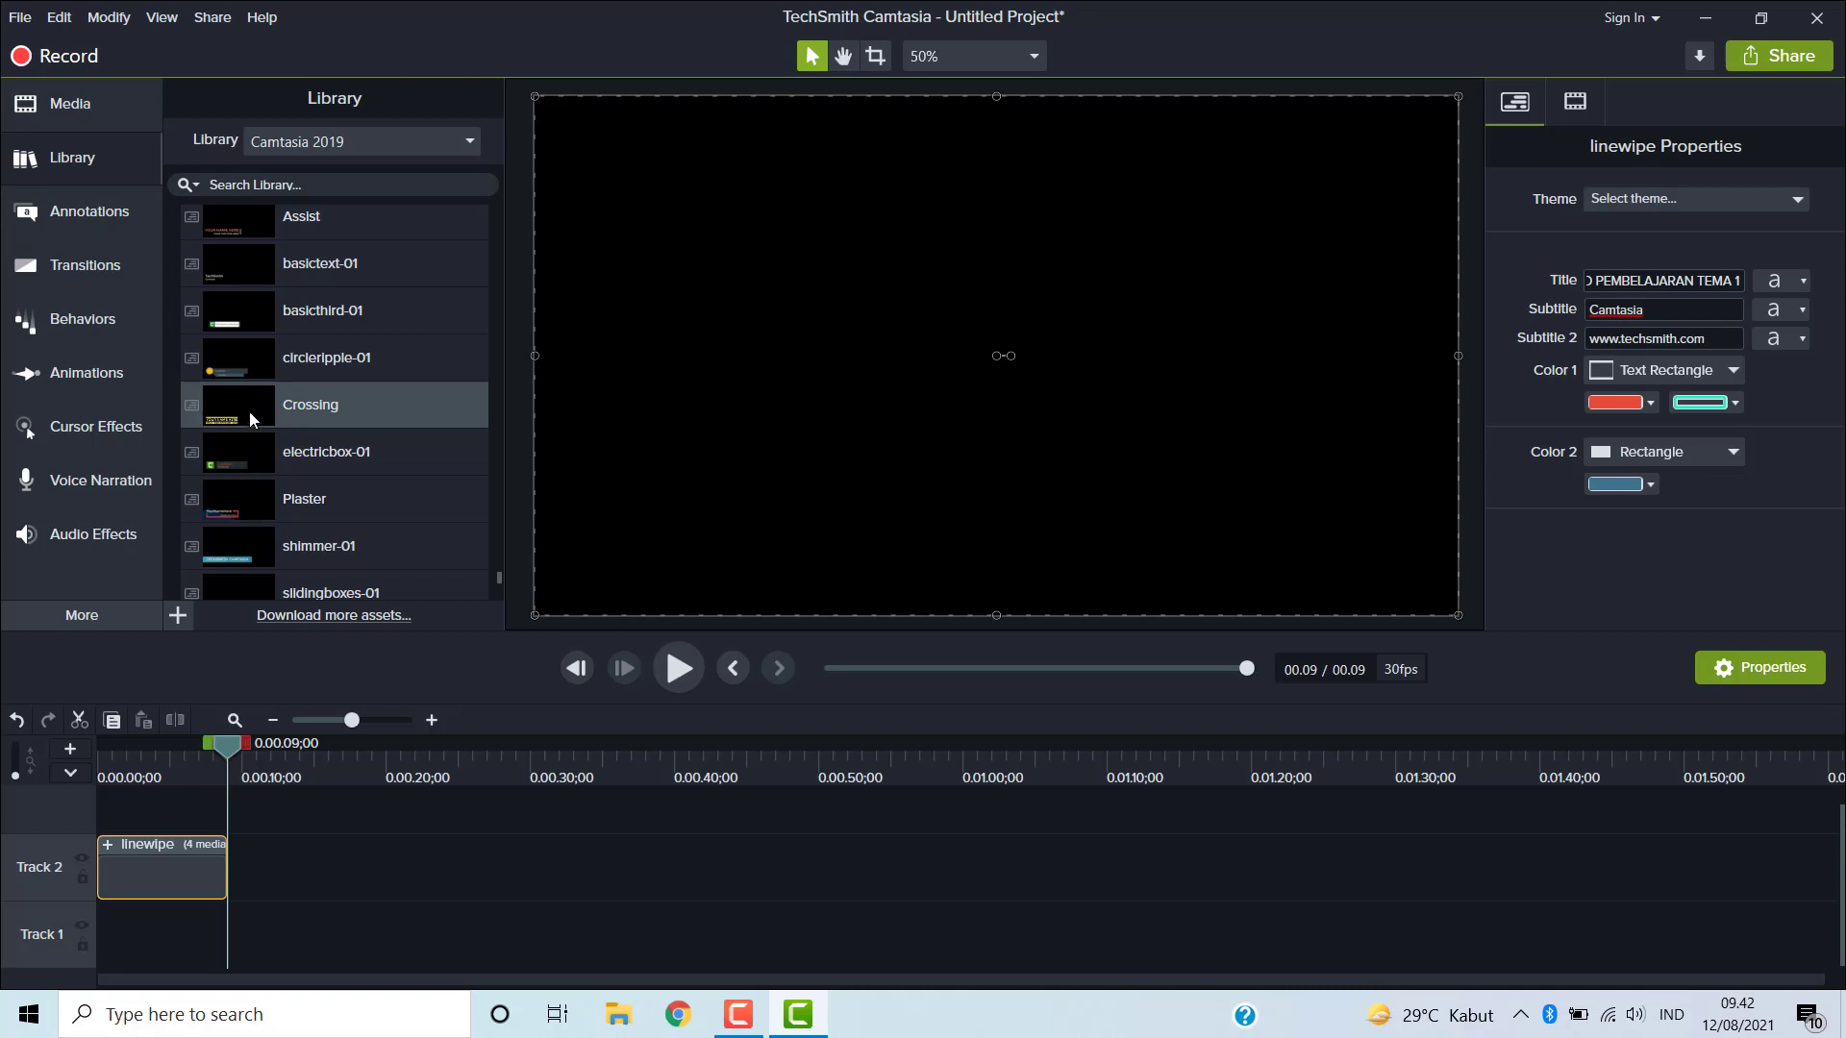
{"action": "left_click_drag", "start_coordinate": [250, 411], "coordinate": [217, 917]}
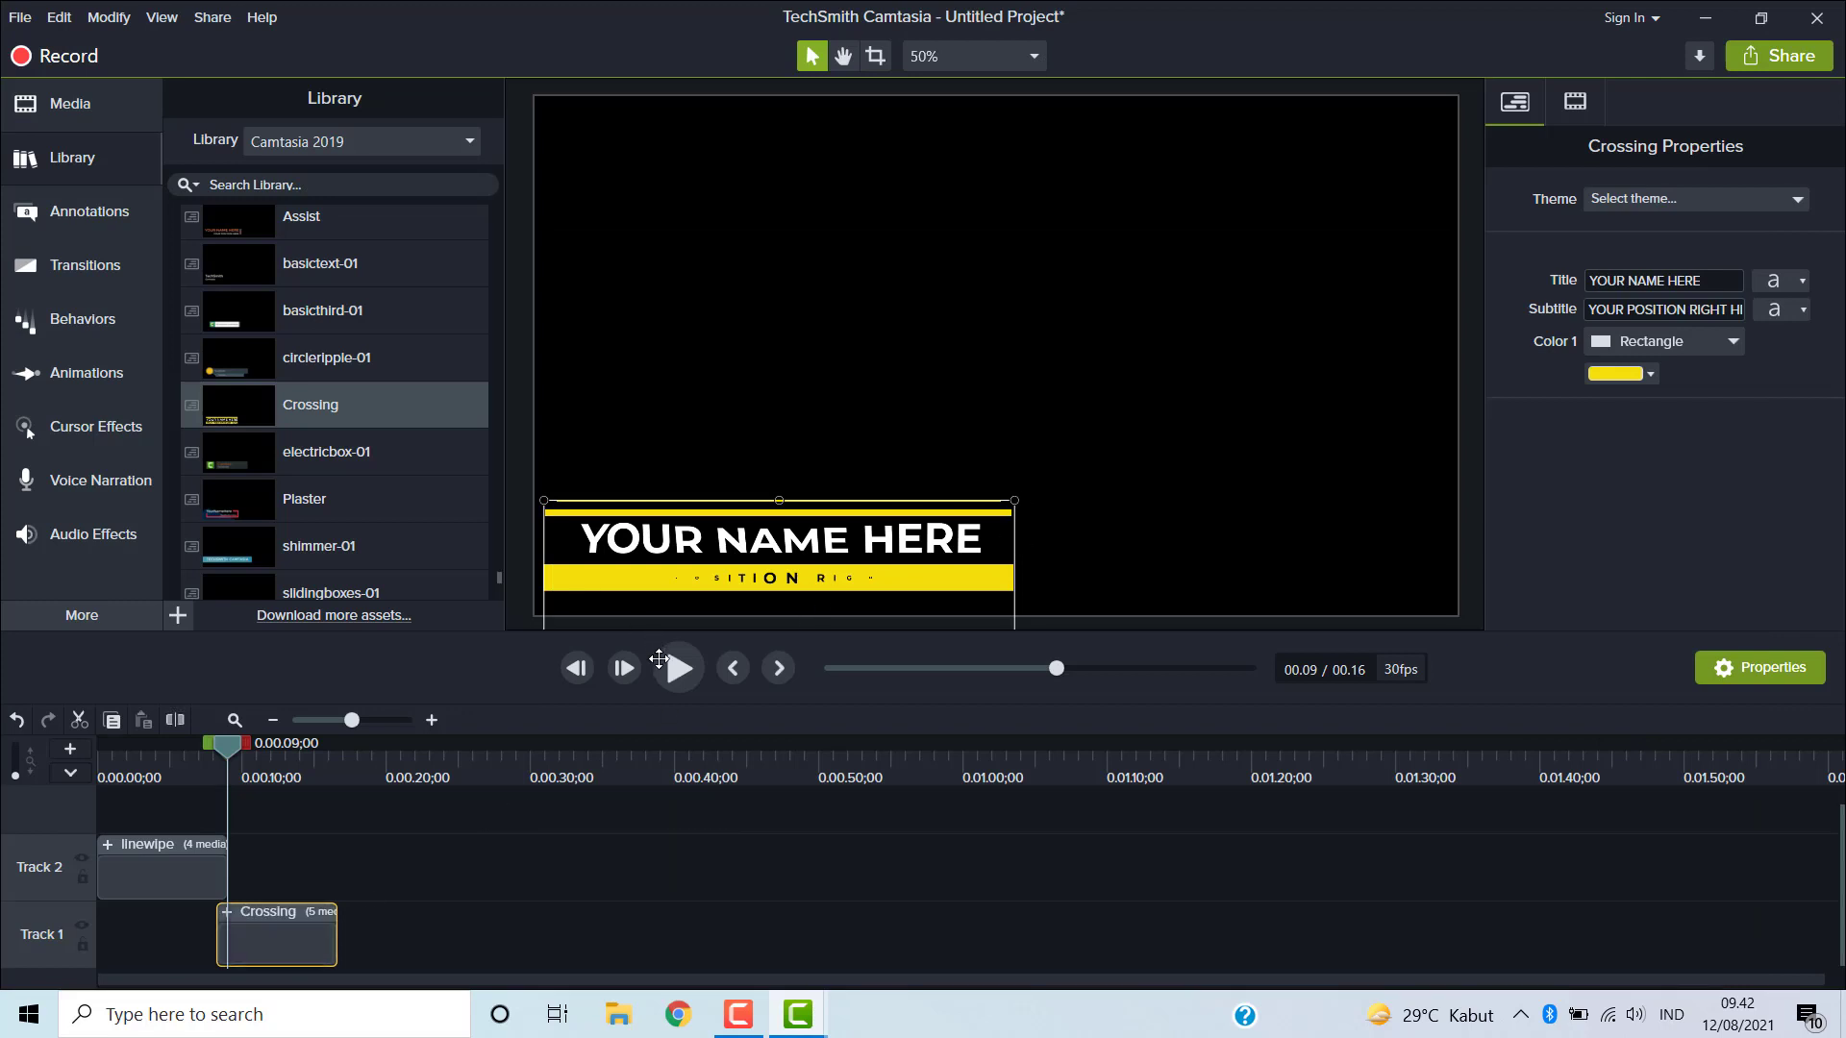
{"action": "left_click", "coordinate": [678, 669]}
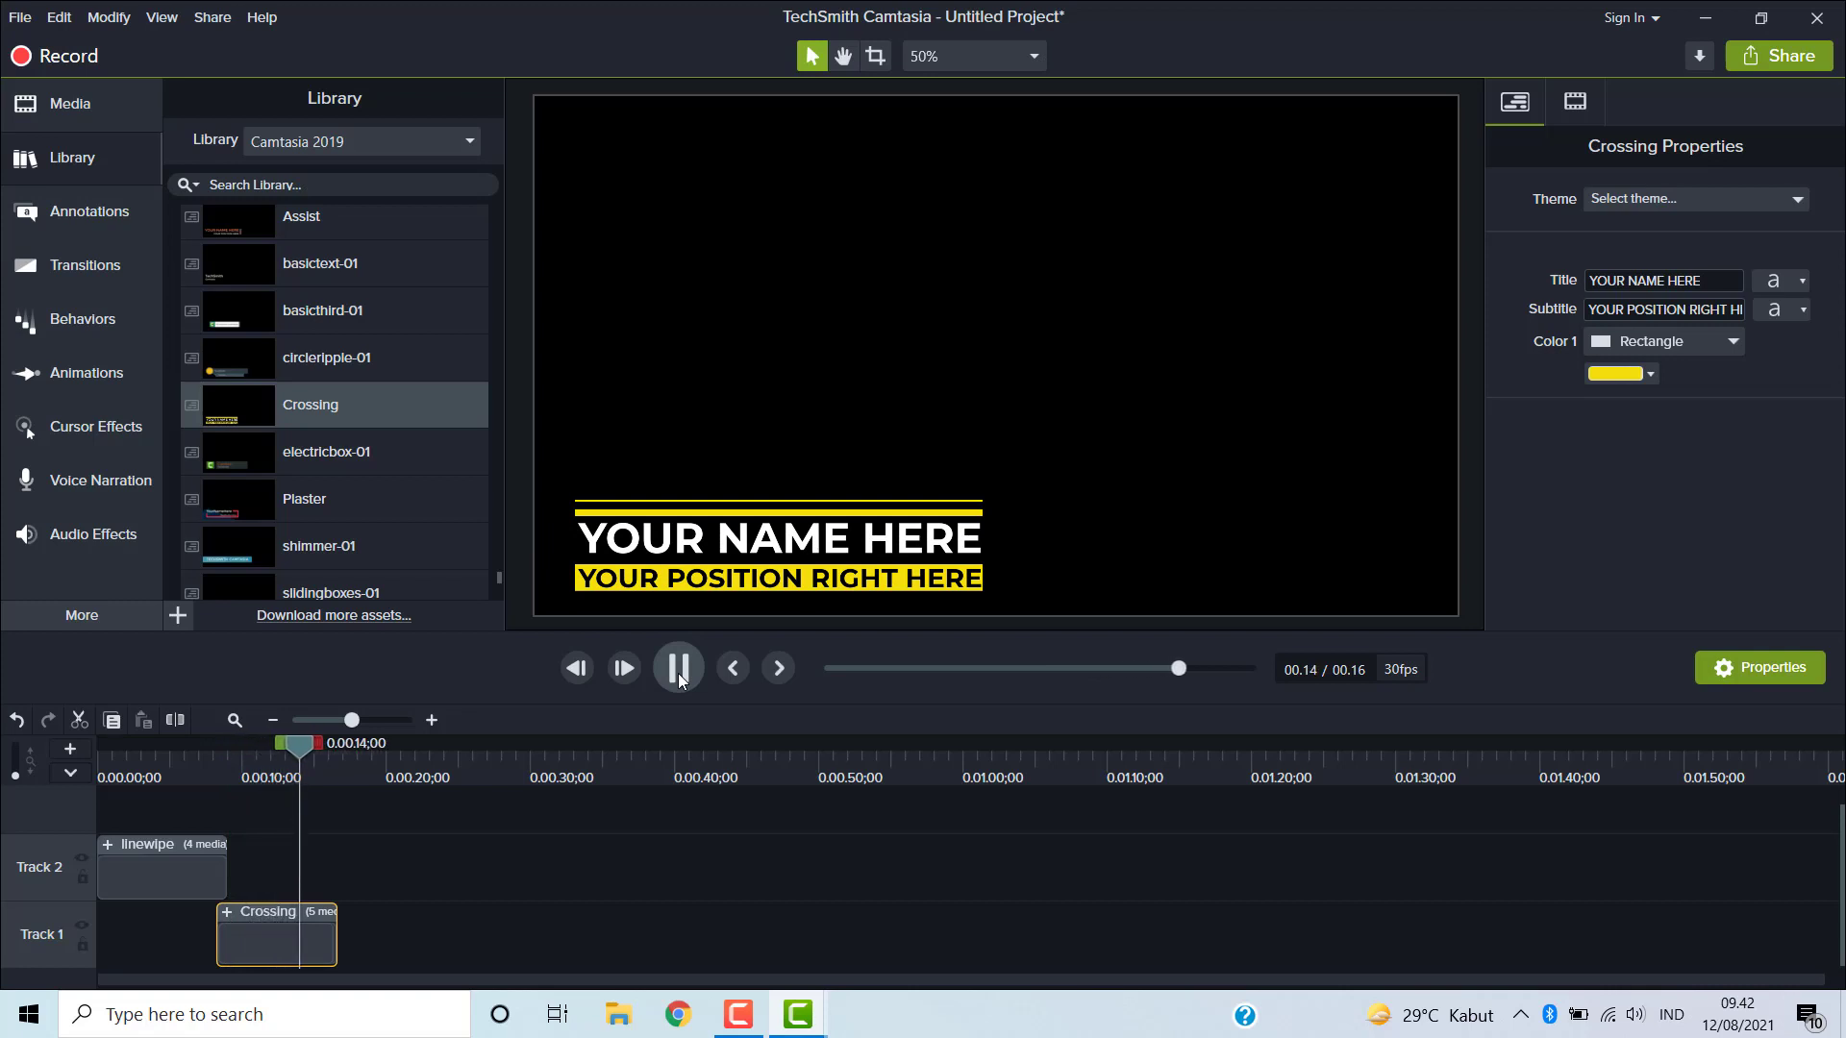
{"action": "left_click", "coordinate": [677, 673]}
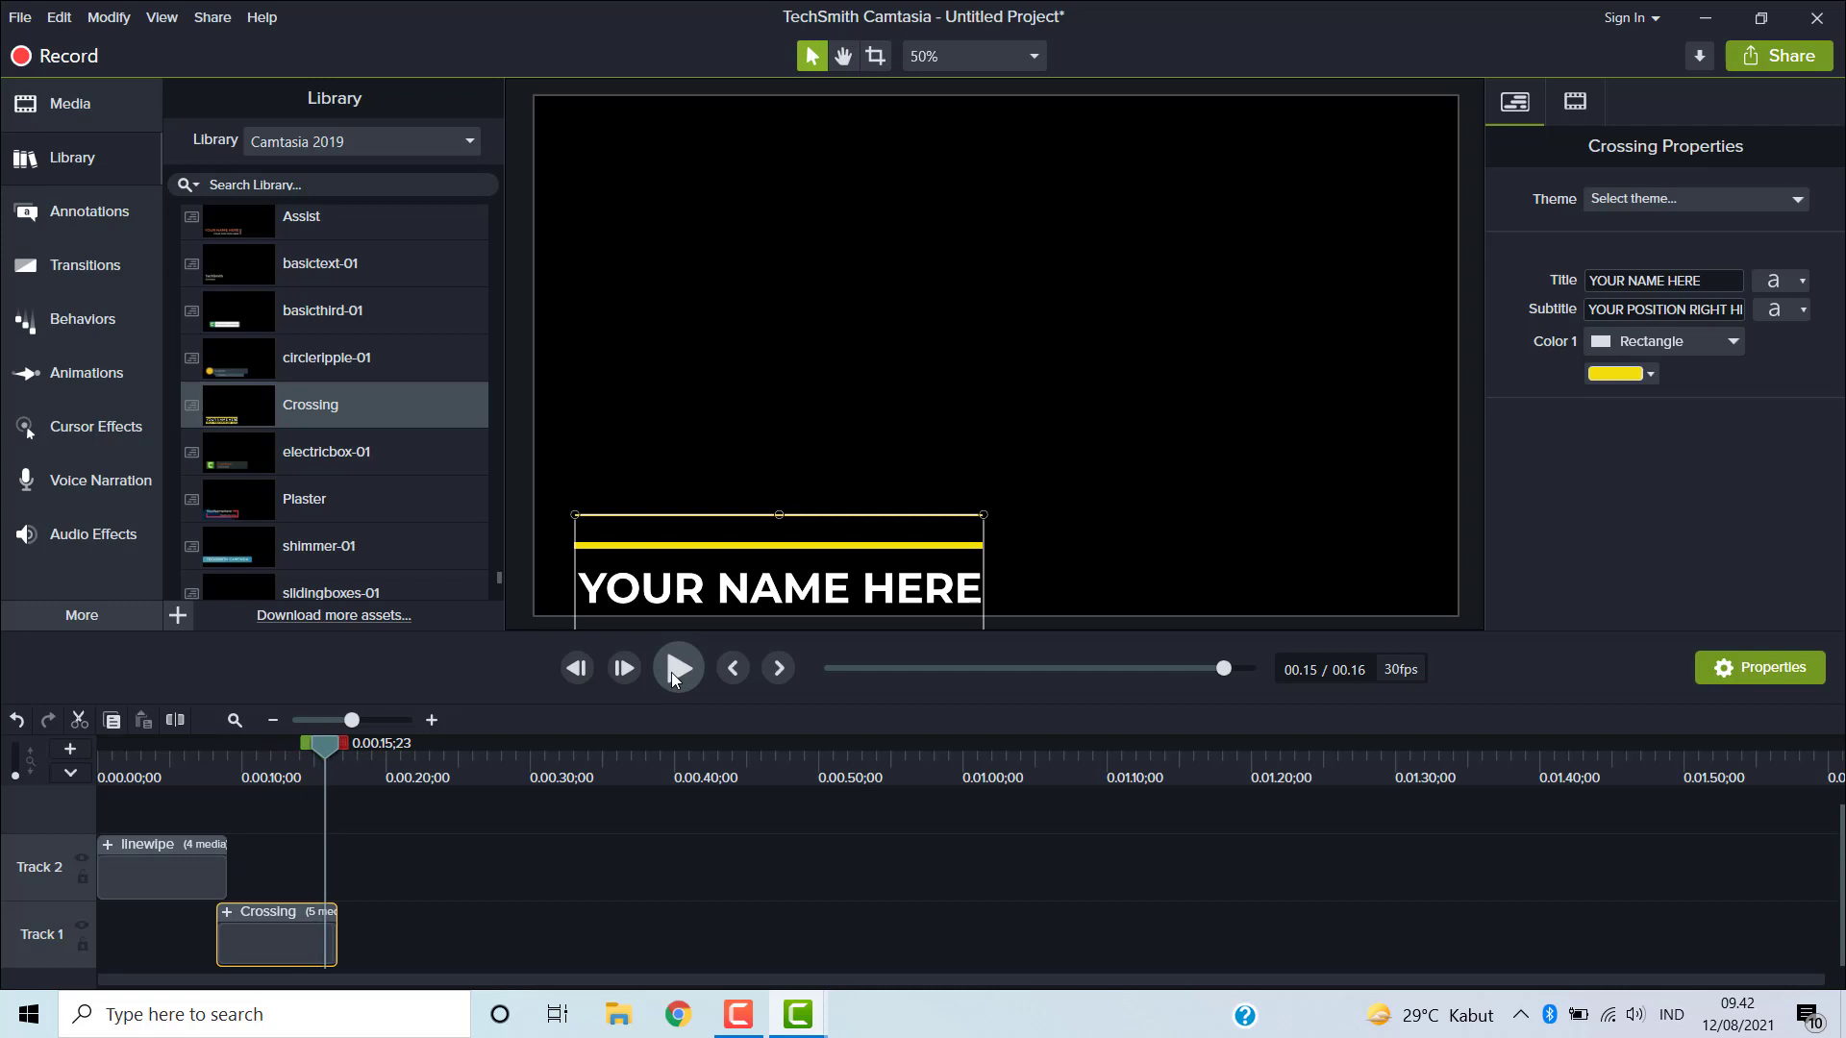
- Expand the Motion Backgrounds folder and add the spinningcounter background to a new top track at the timeline start
{"action": "scroll", "coordinate": [292, 421], "scroll_direction": "down", "scroll_amount": 1}
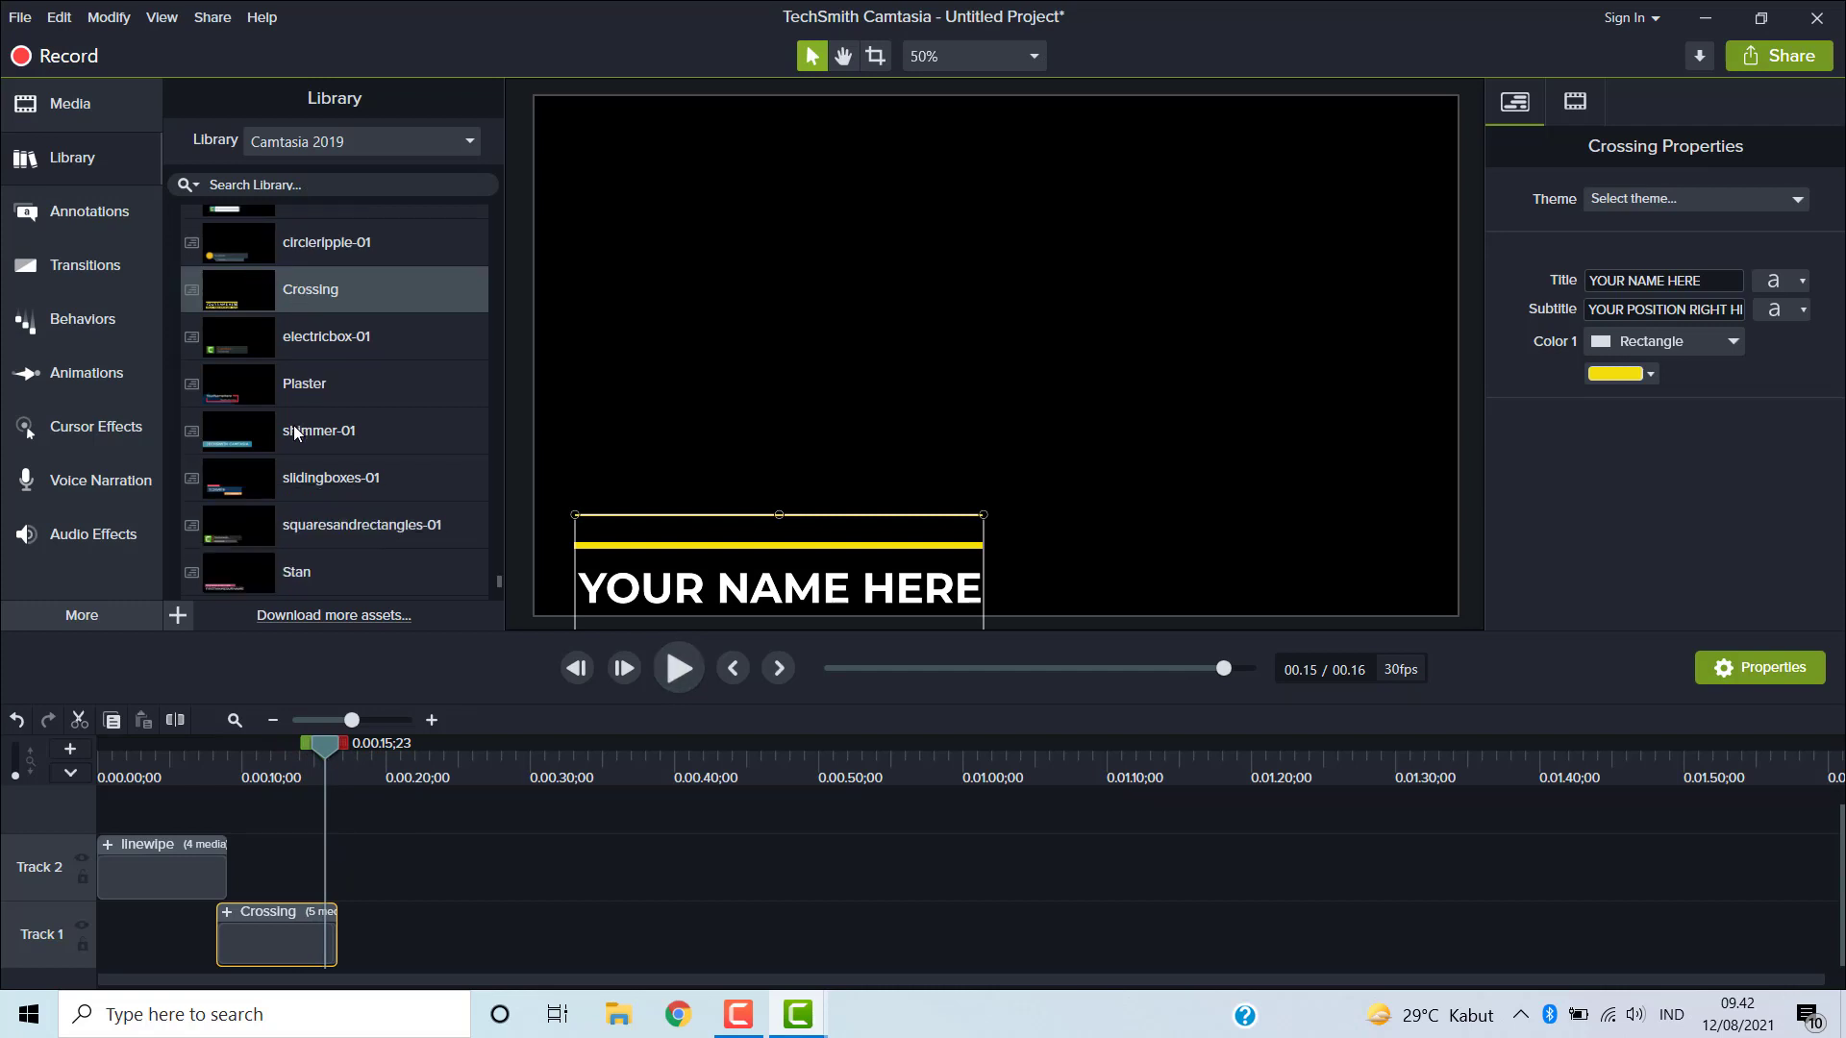
{"action": "scroll", "coordinate": [293, 425], "scroll_direction": "down", "scroll_amount": 2}
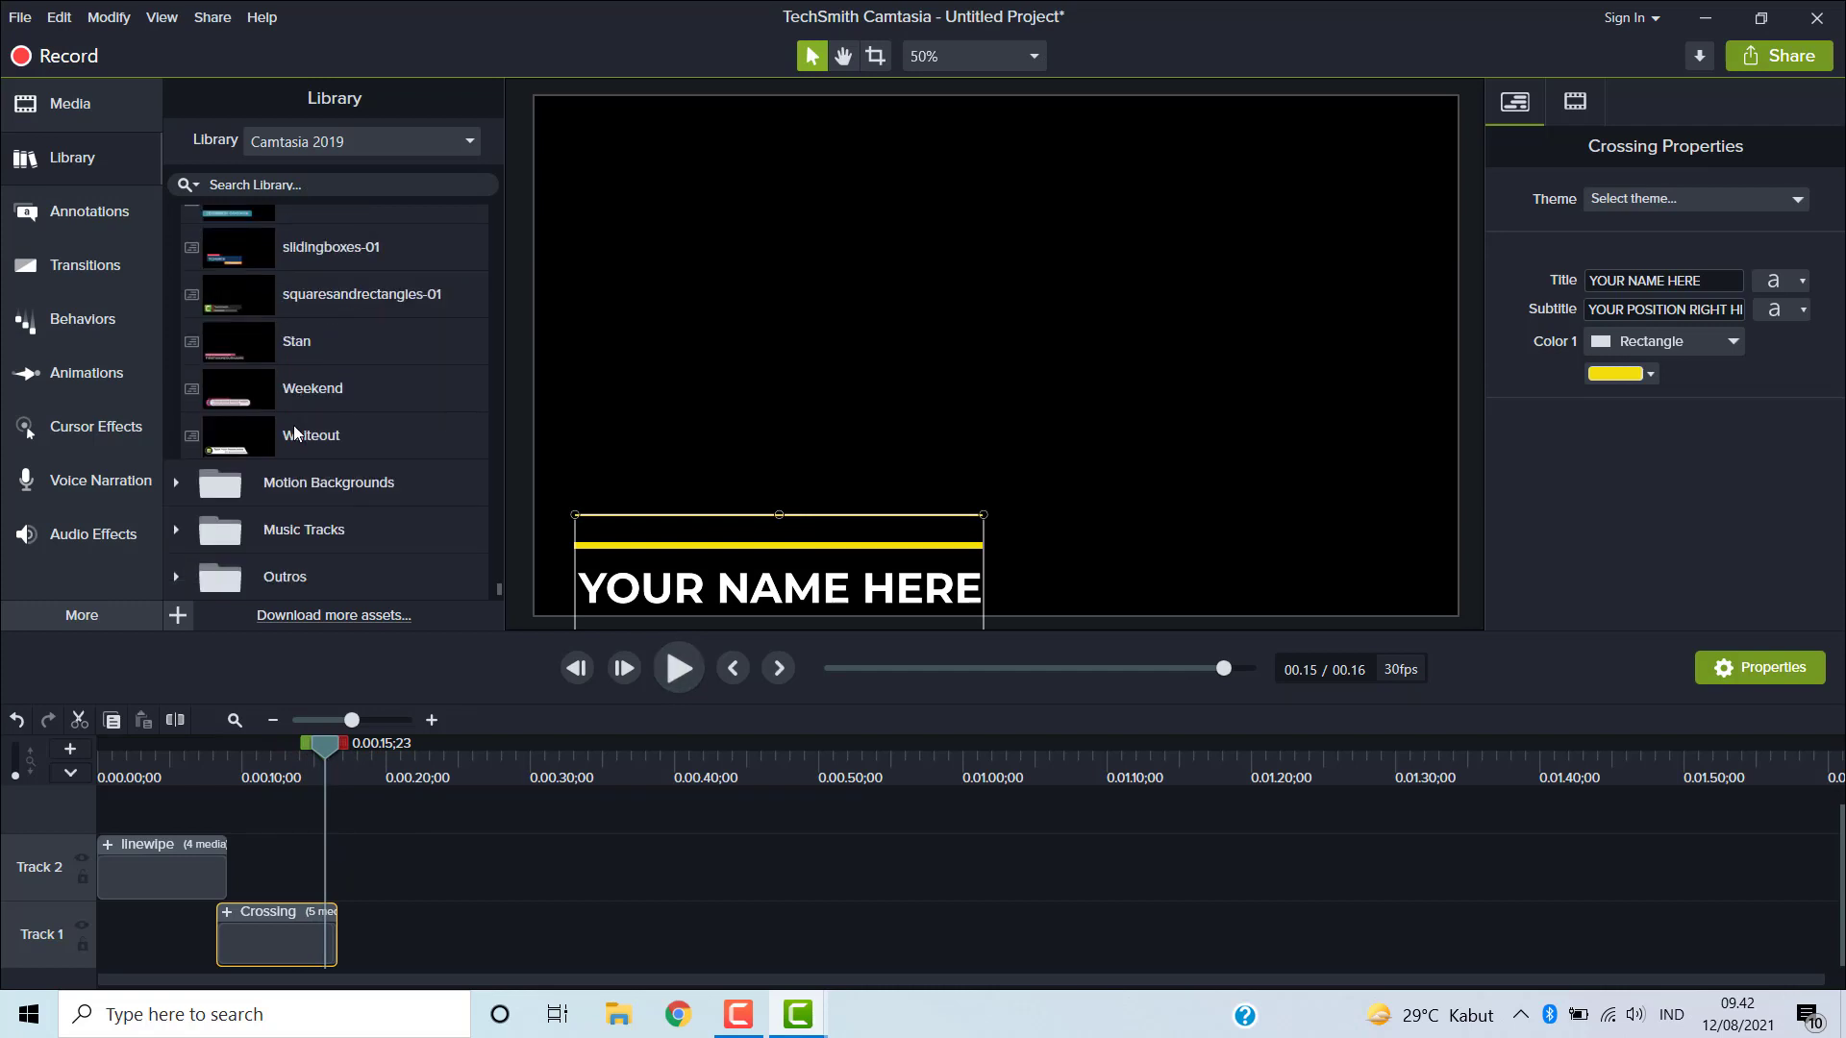
{"action": "left_click", "coordinate": [177, 483]}
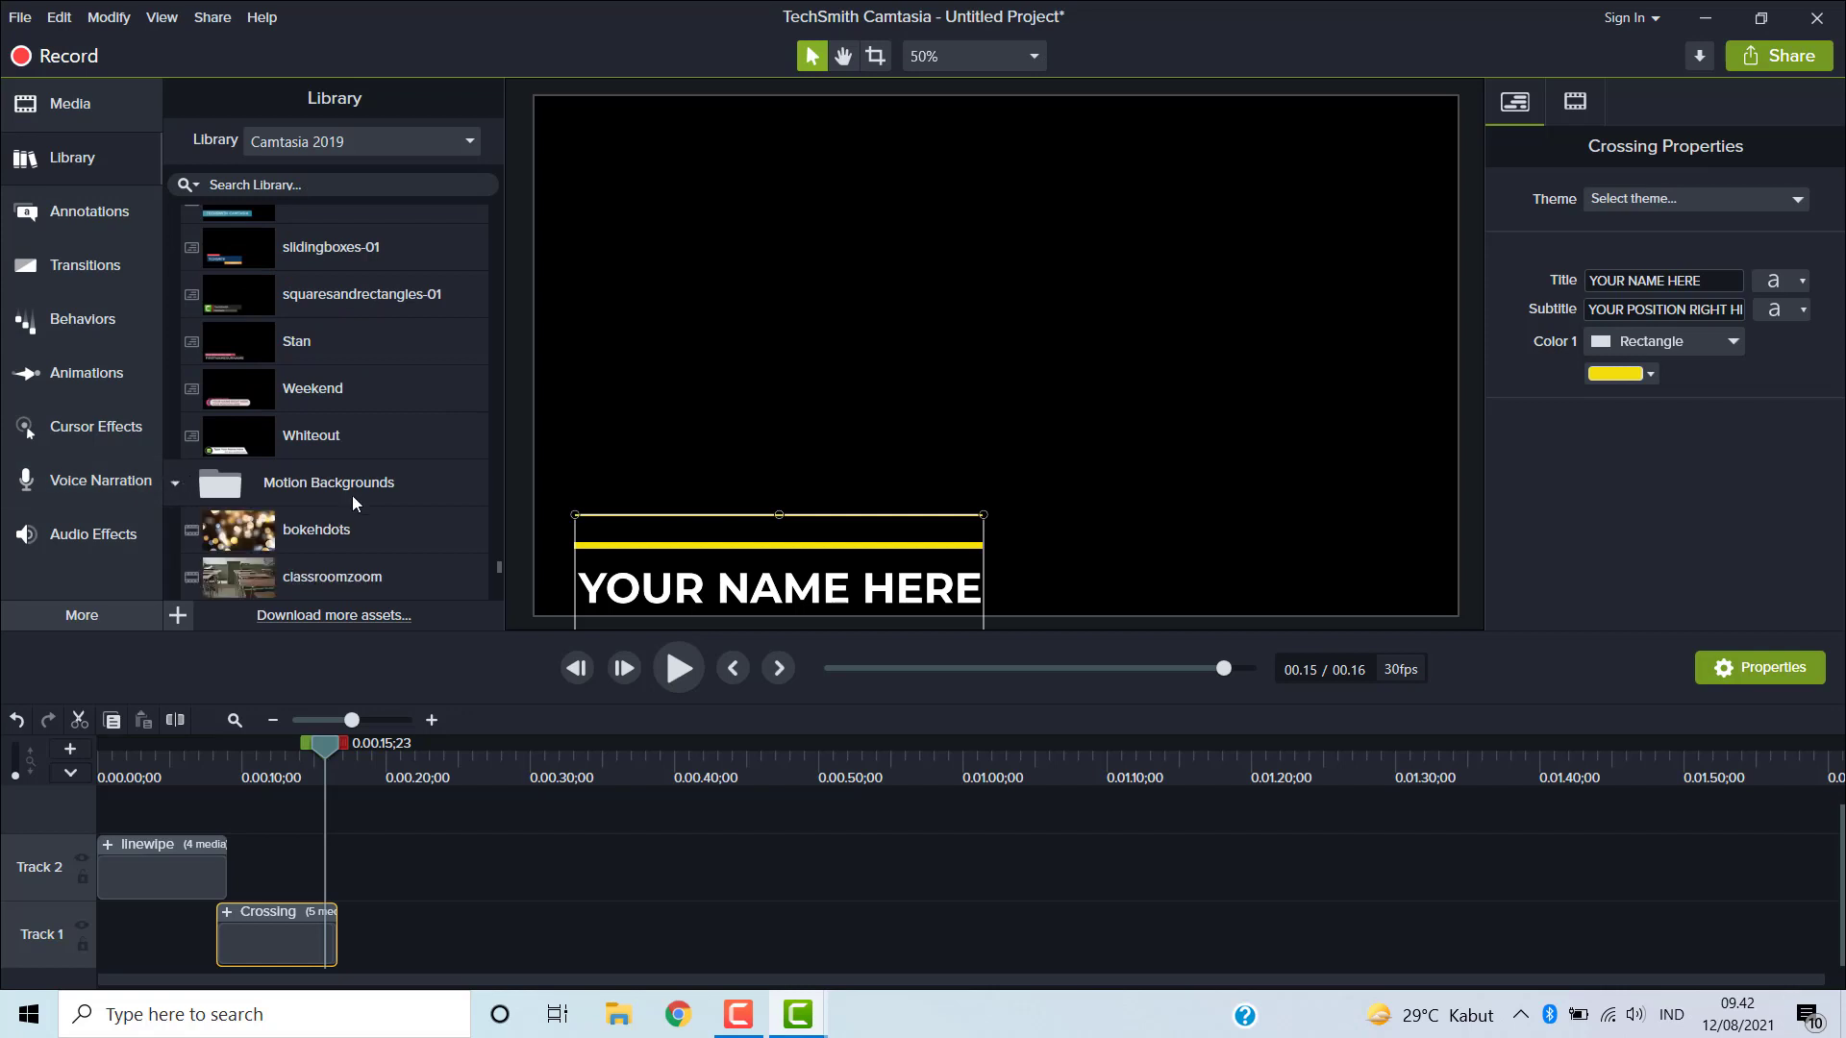
{"action": "scroll", "coordinate": [389, 525], "scroll_direction": "down", "scroll_amount": 1}
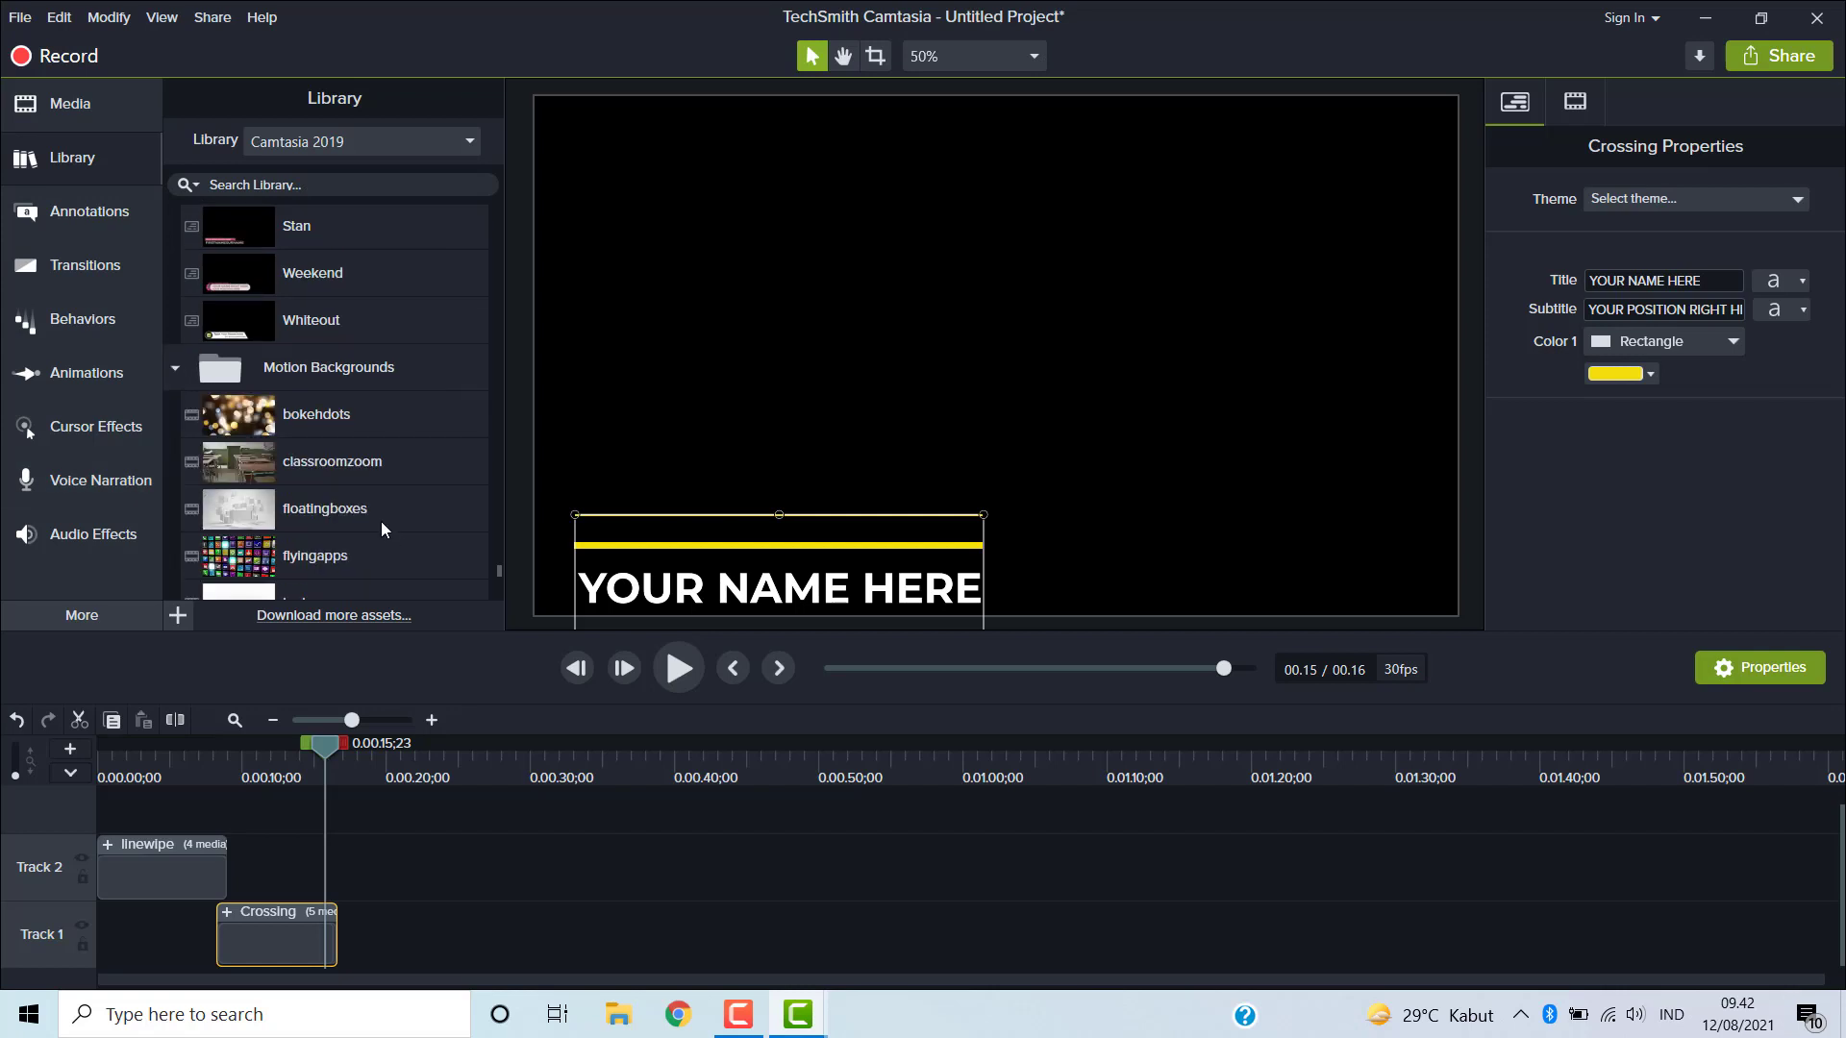
{"action": "scroll", "coordinate": [380, 529], "scroll_direction": "down", "scroll_amount": 1}
{"action": "scroll", "coordinate": [381, 522], "scroll_direction": "down", "scroll_amount": 1}
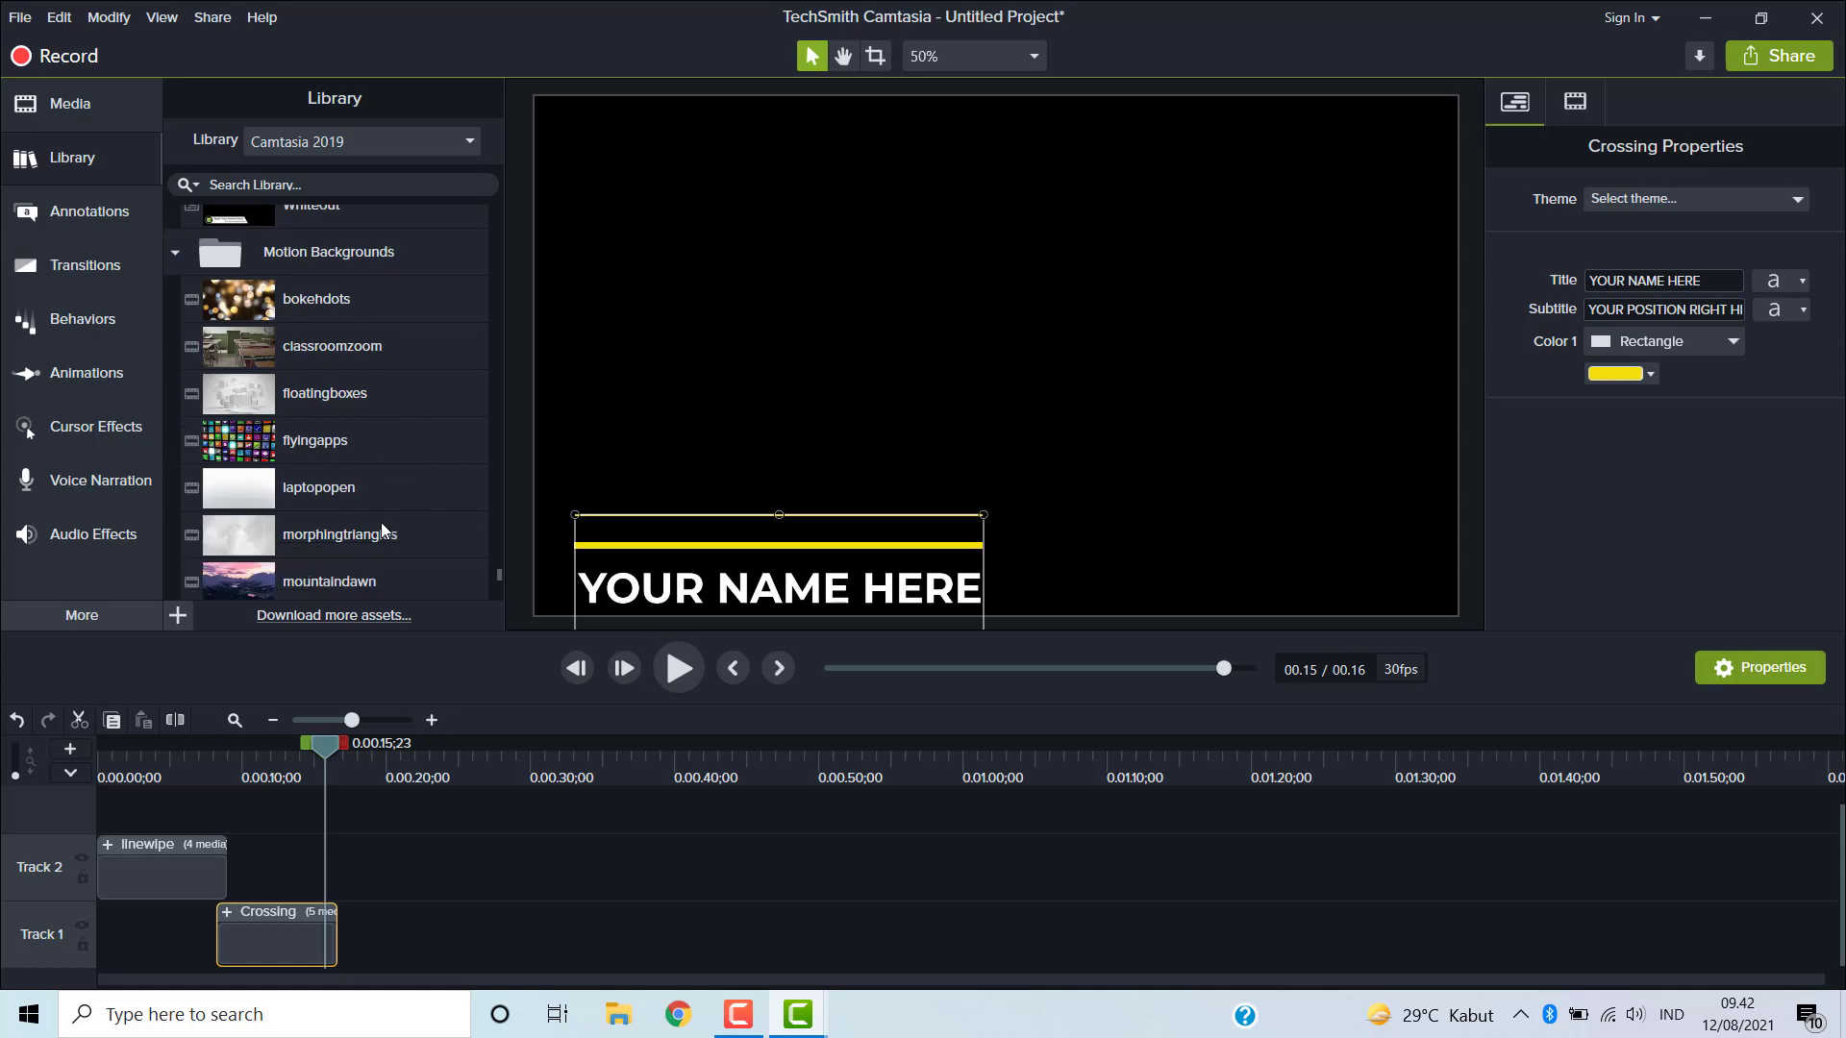
{"action": "scroll", "coordinate": [381, 522], "scroll_direction": "down", "scroll_amount": 1}
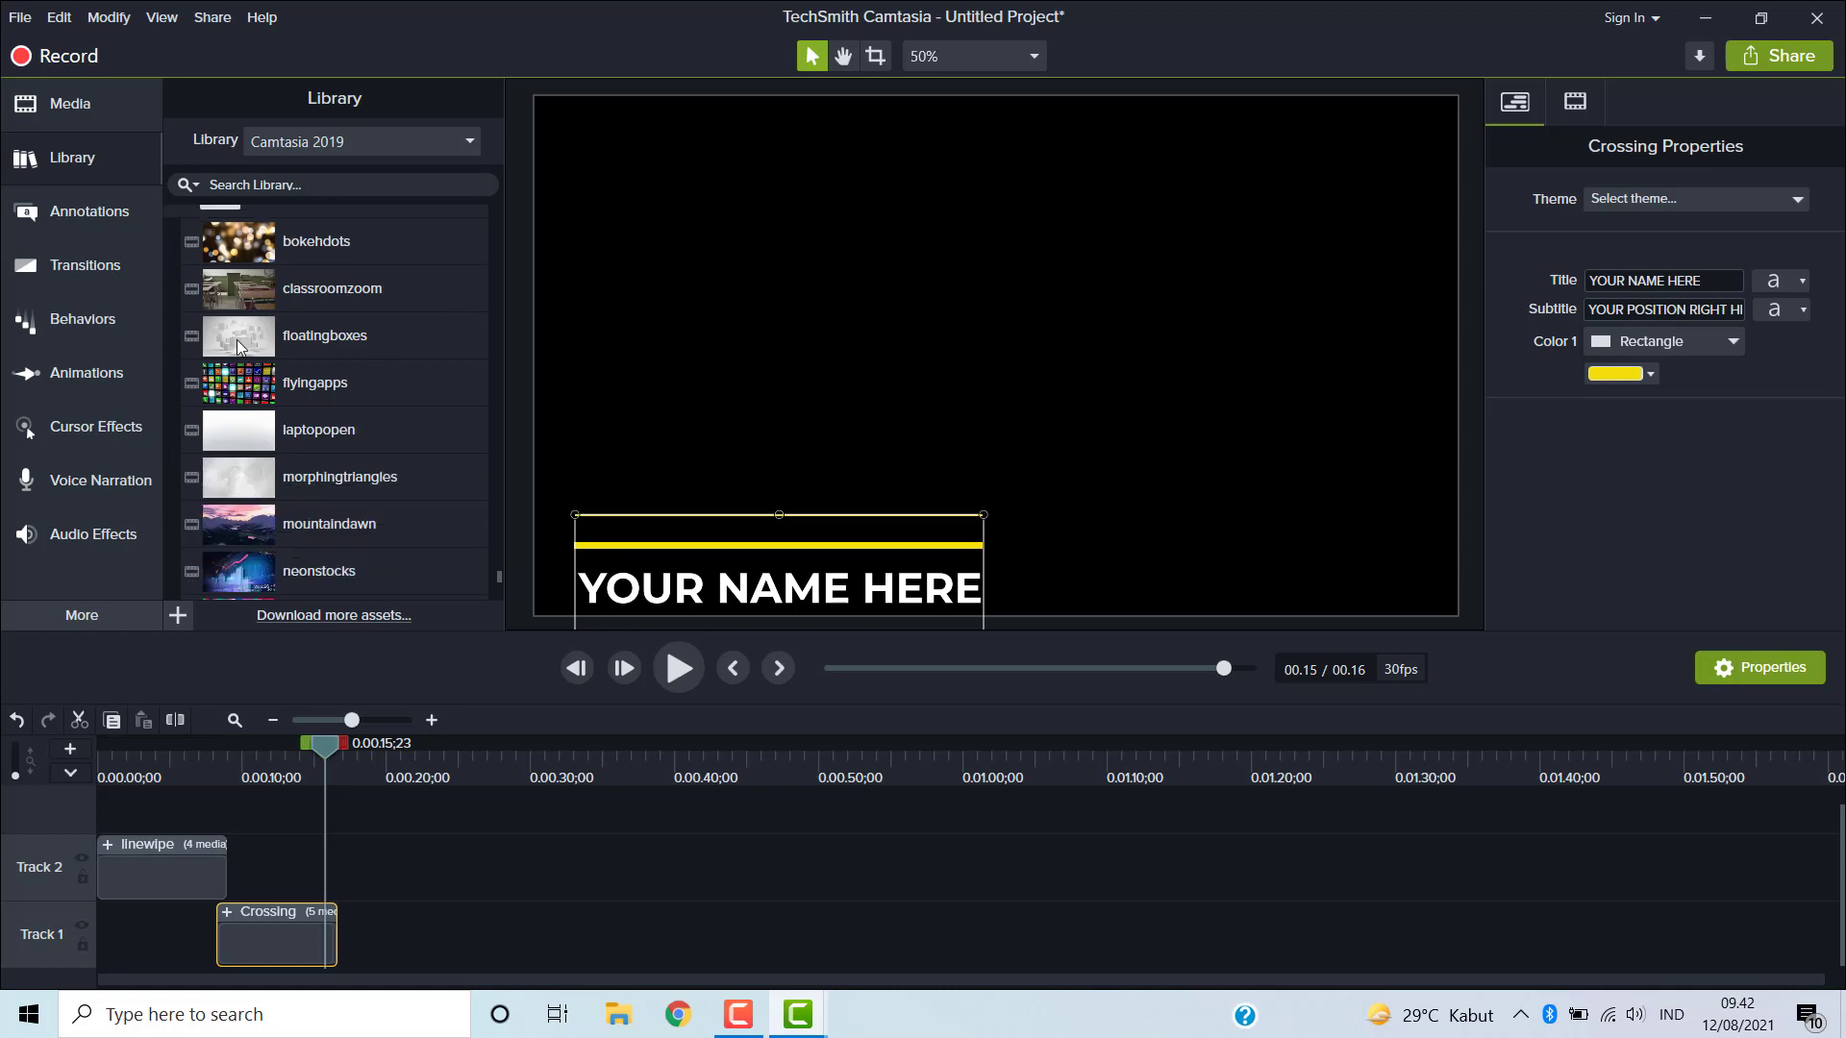
{"action": "scroll", "coordinate": [278, 376], "scroll_direction": "down", "scroll_amount": 3}
{"action": "scroll", "coordinate": [279, 384], "scroll_direction": "down", "scroll_amount": 2}
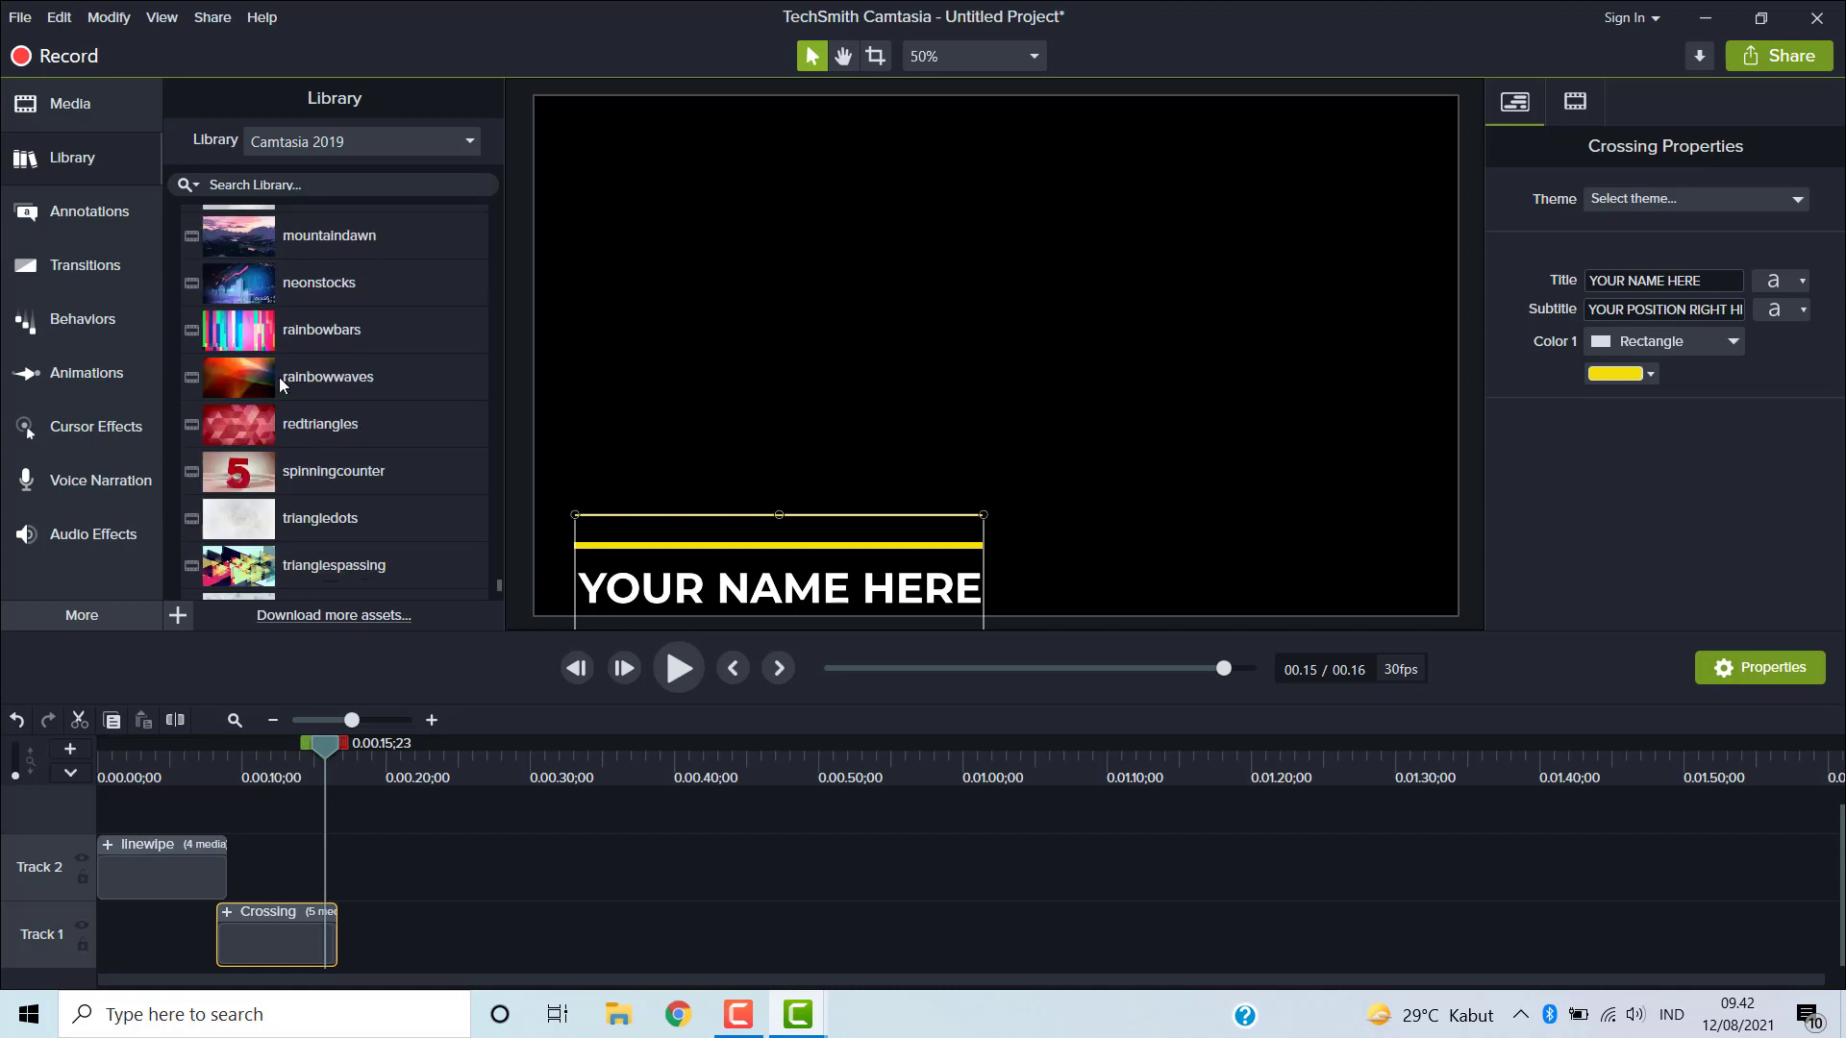
{"action": "scroll", "coordinate": [284, 437], "scroll_direction": "down", "scroll_amount": 2}
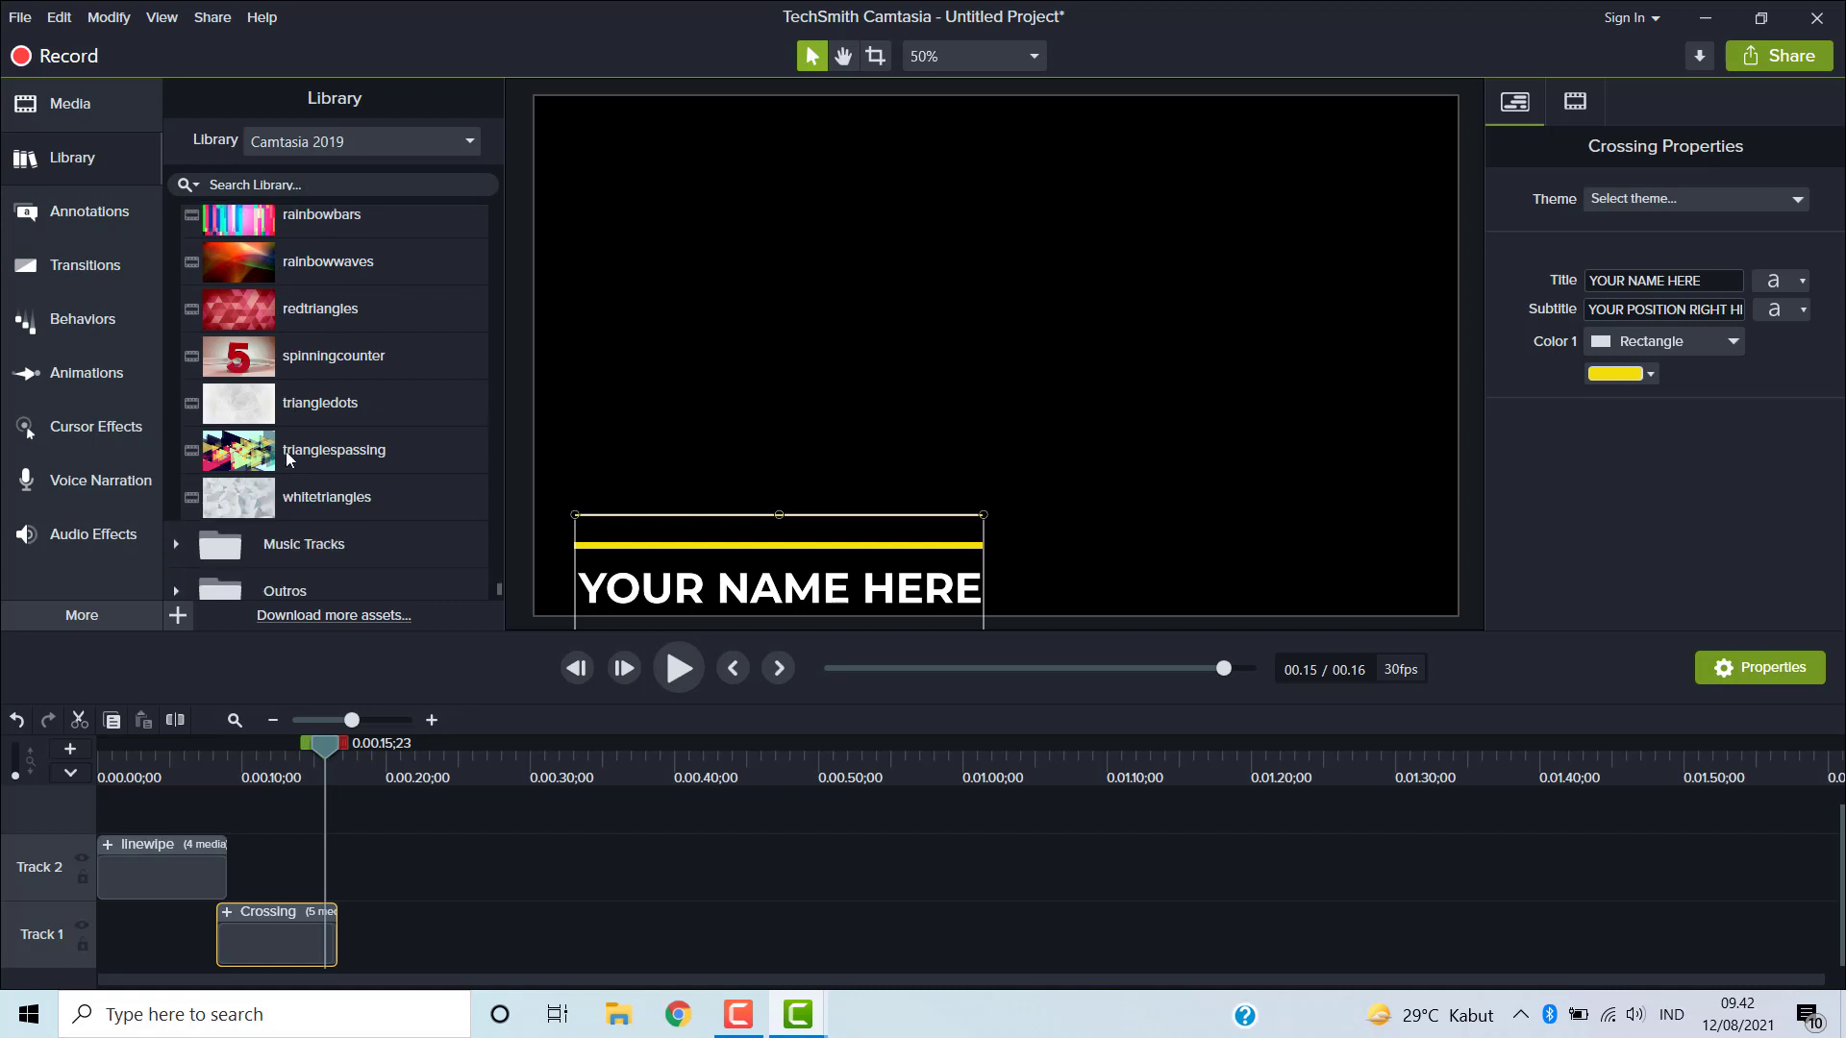
{"action": "left_click", "coordinate": [254, 357]}
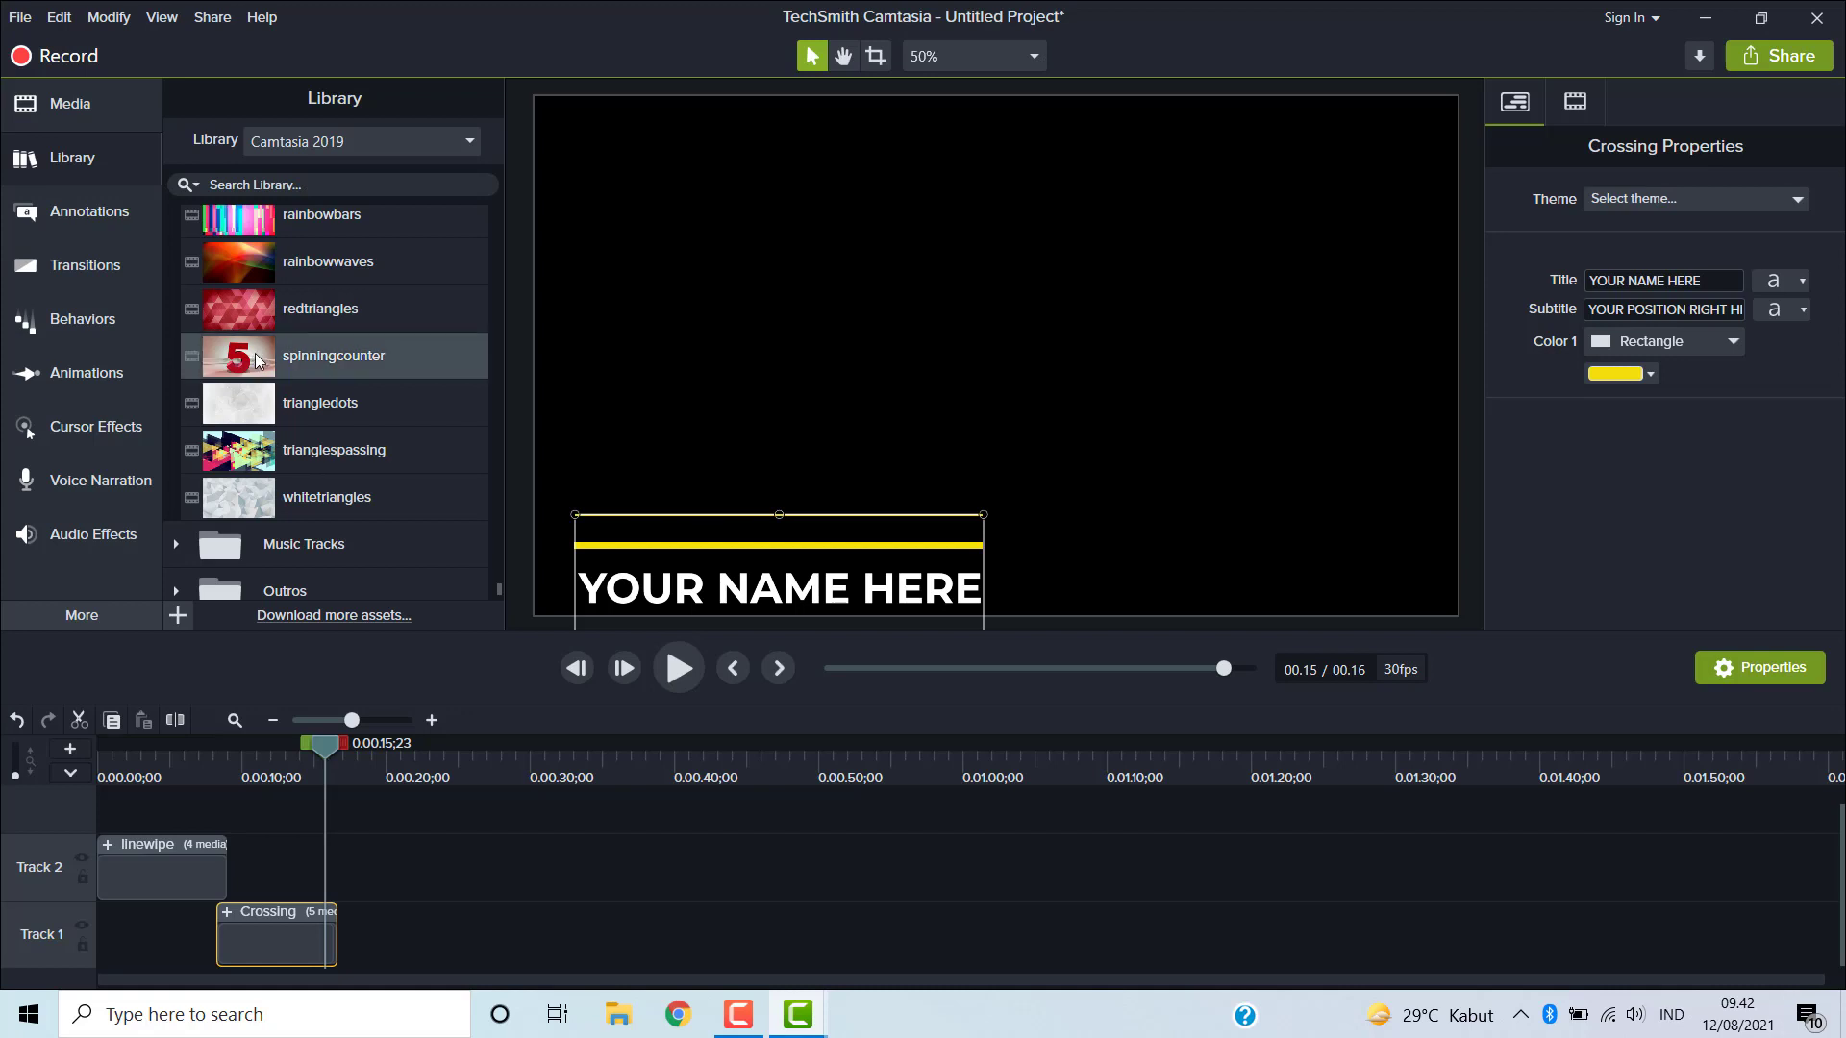
{"action": "left_click_drag", "start_coordinate": [271, 357], "coordinate": [8, 805]}
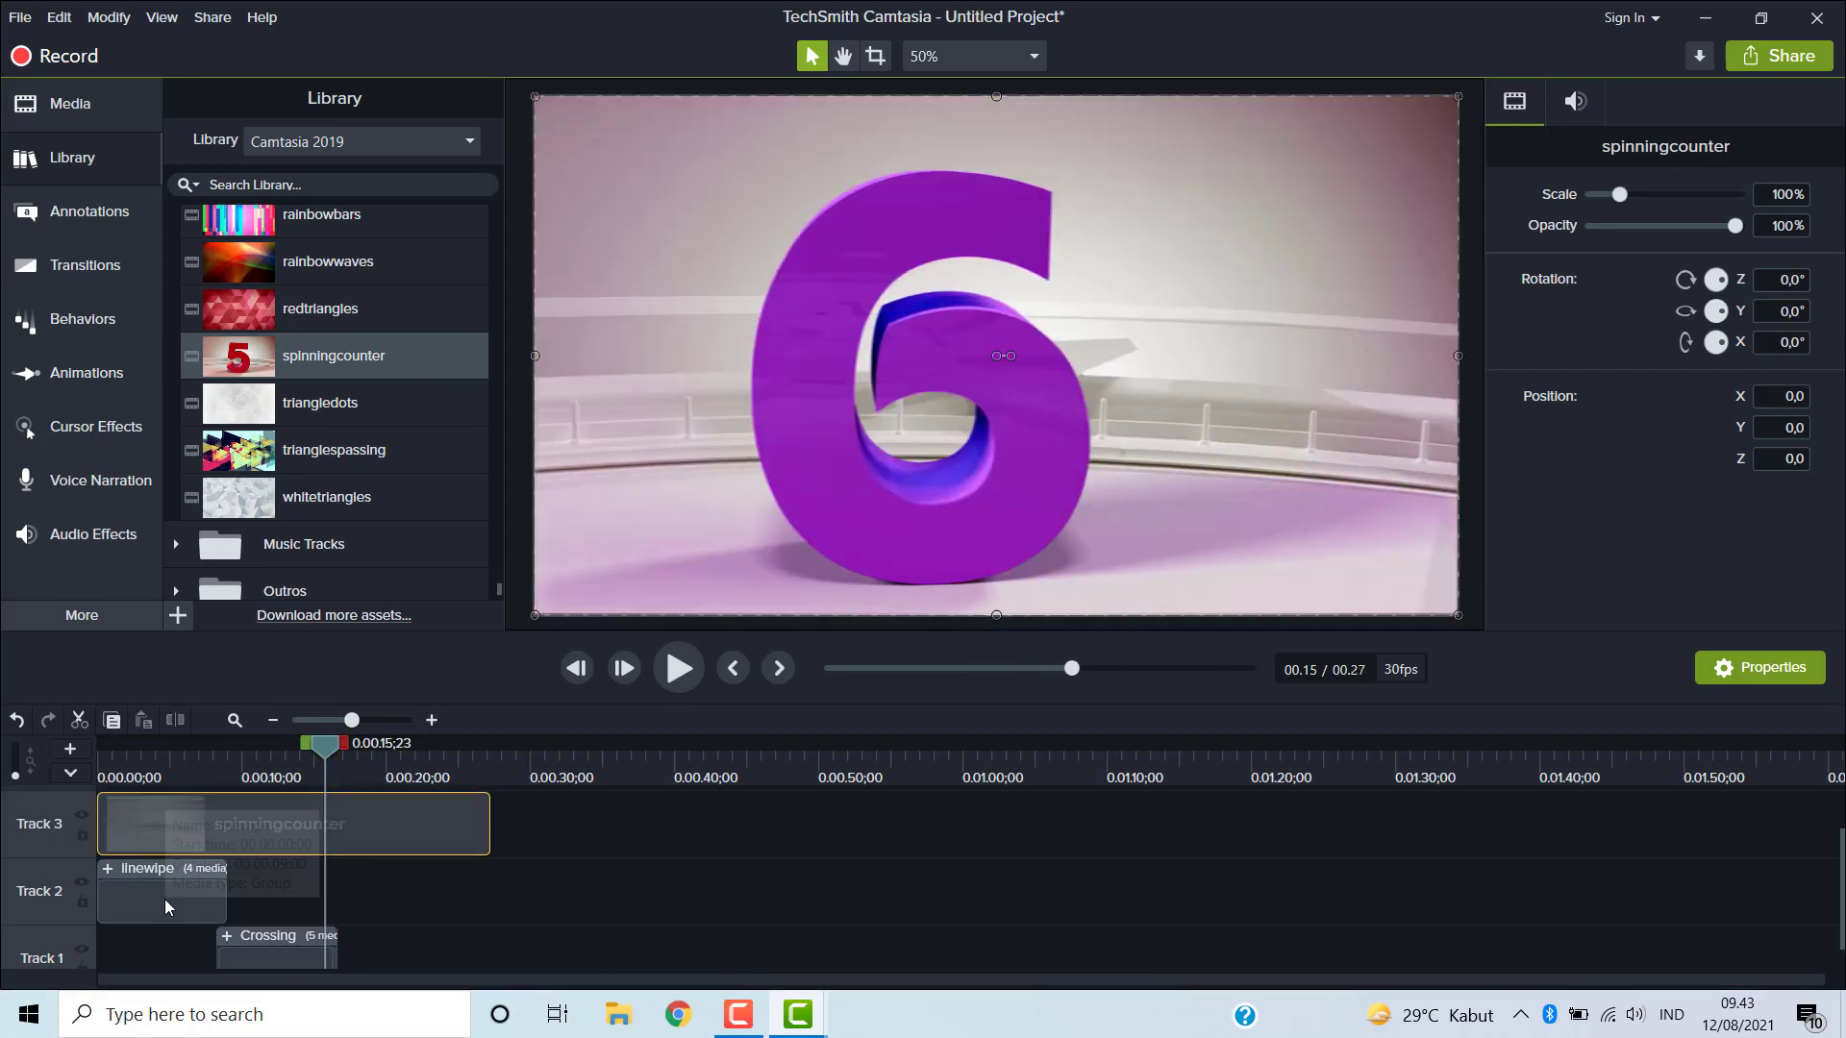
- Move the linewipe intro to start right after the spinningcounter background and play the timeline from the beginning
{"action": "left_click", "coordinate": [165, 898]}
{"action": "left_click_drag", "start_coordinate": [165, 904], "coordinate": [561, 908]}
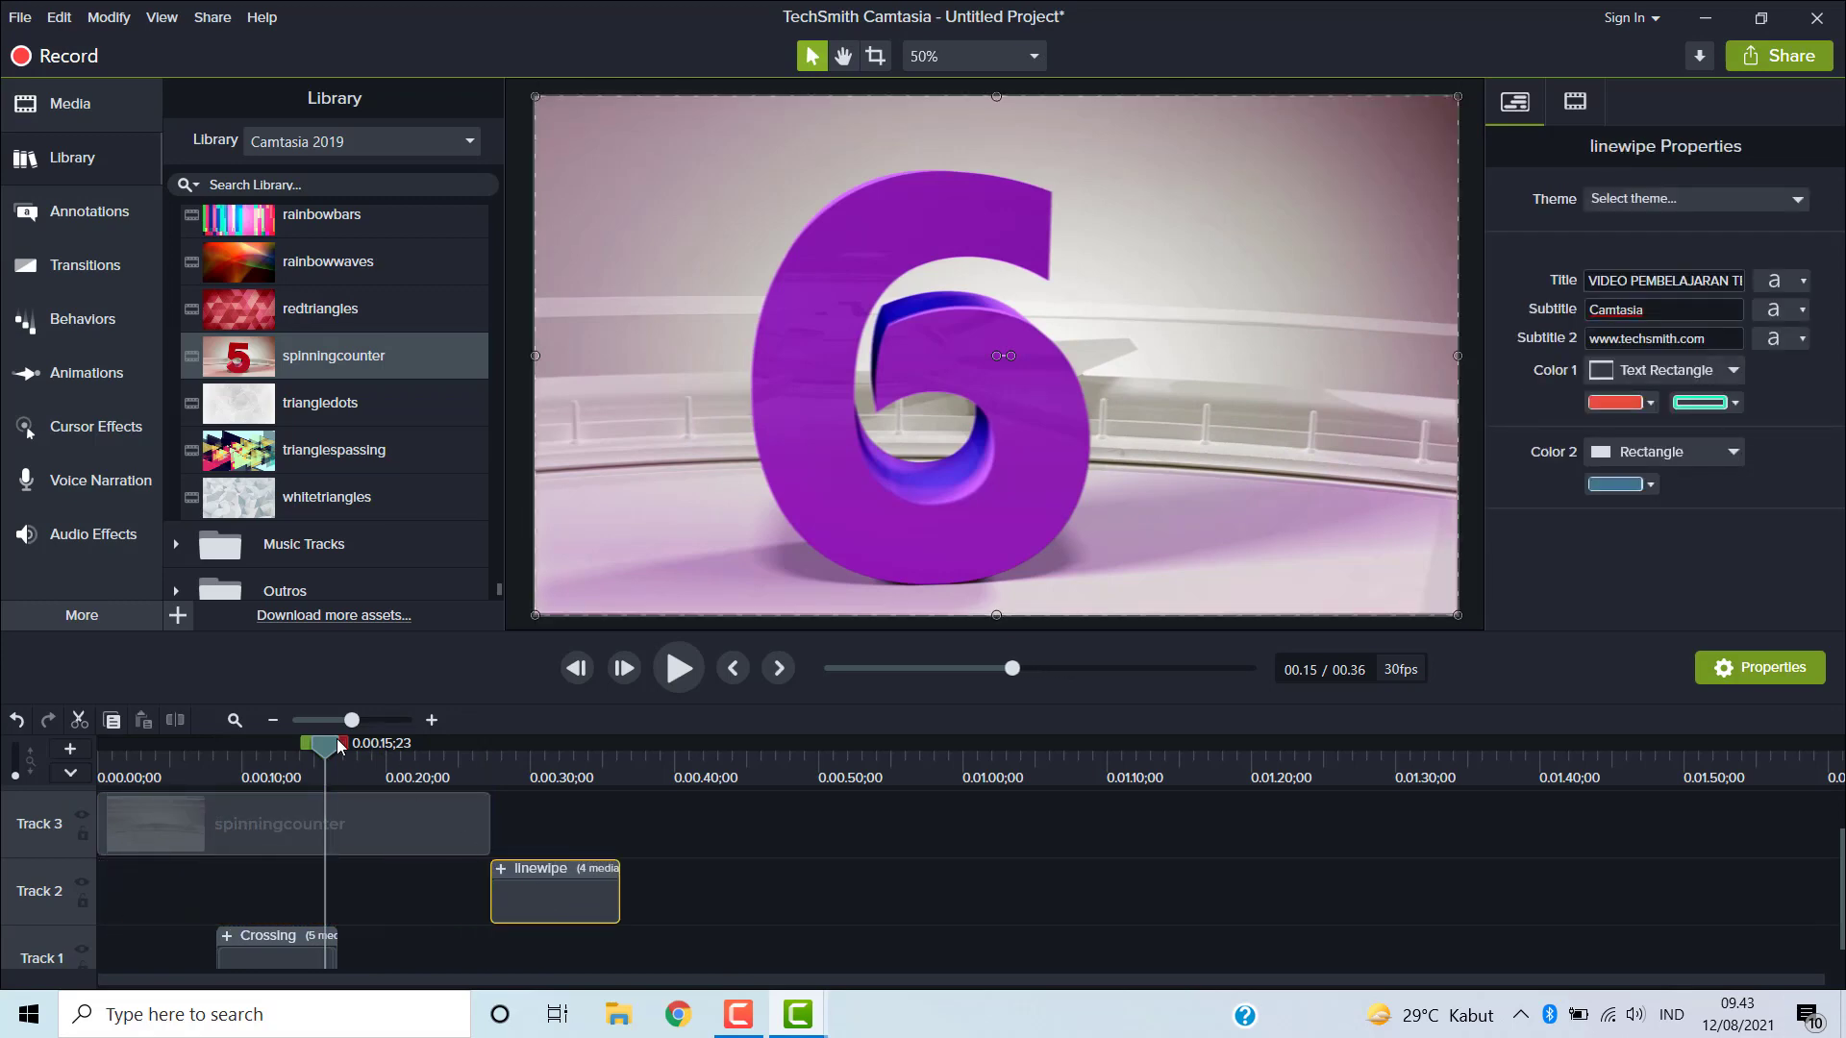
{"action": "left_click_drag", "start_coordinate": [338, 747], "coordinate": [3, 791]}
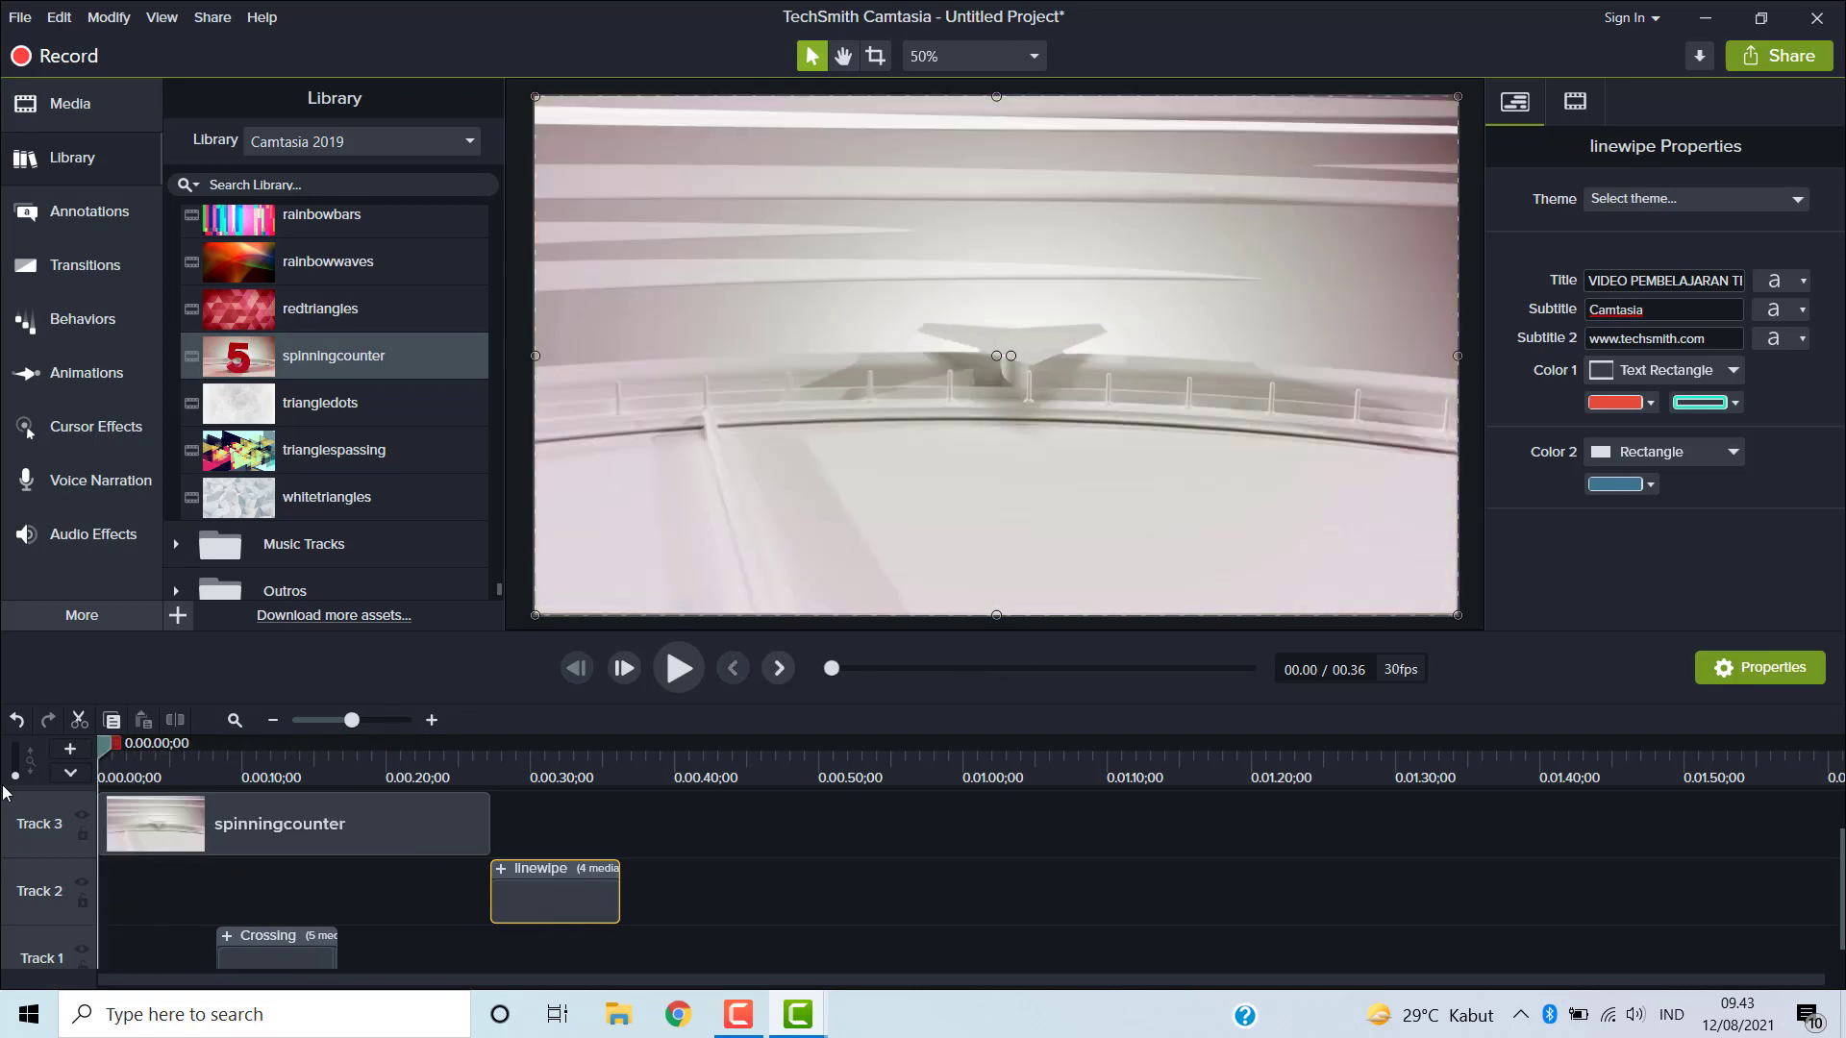
{"action": "left_click", "coordinate": [678, 671]}
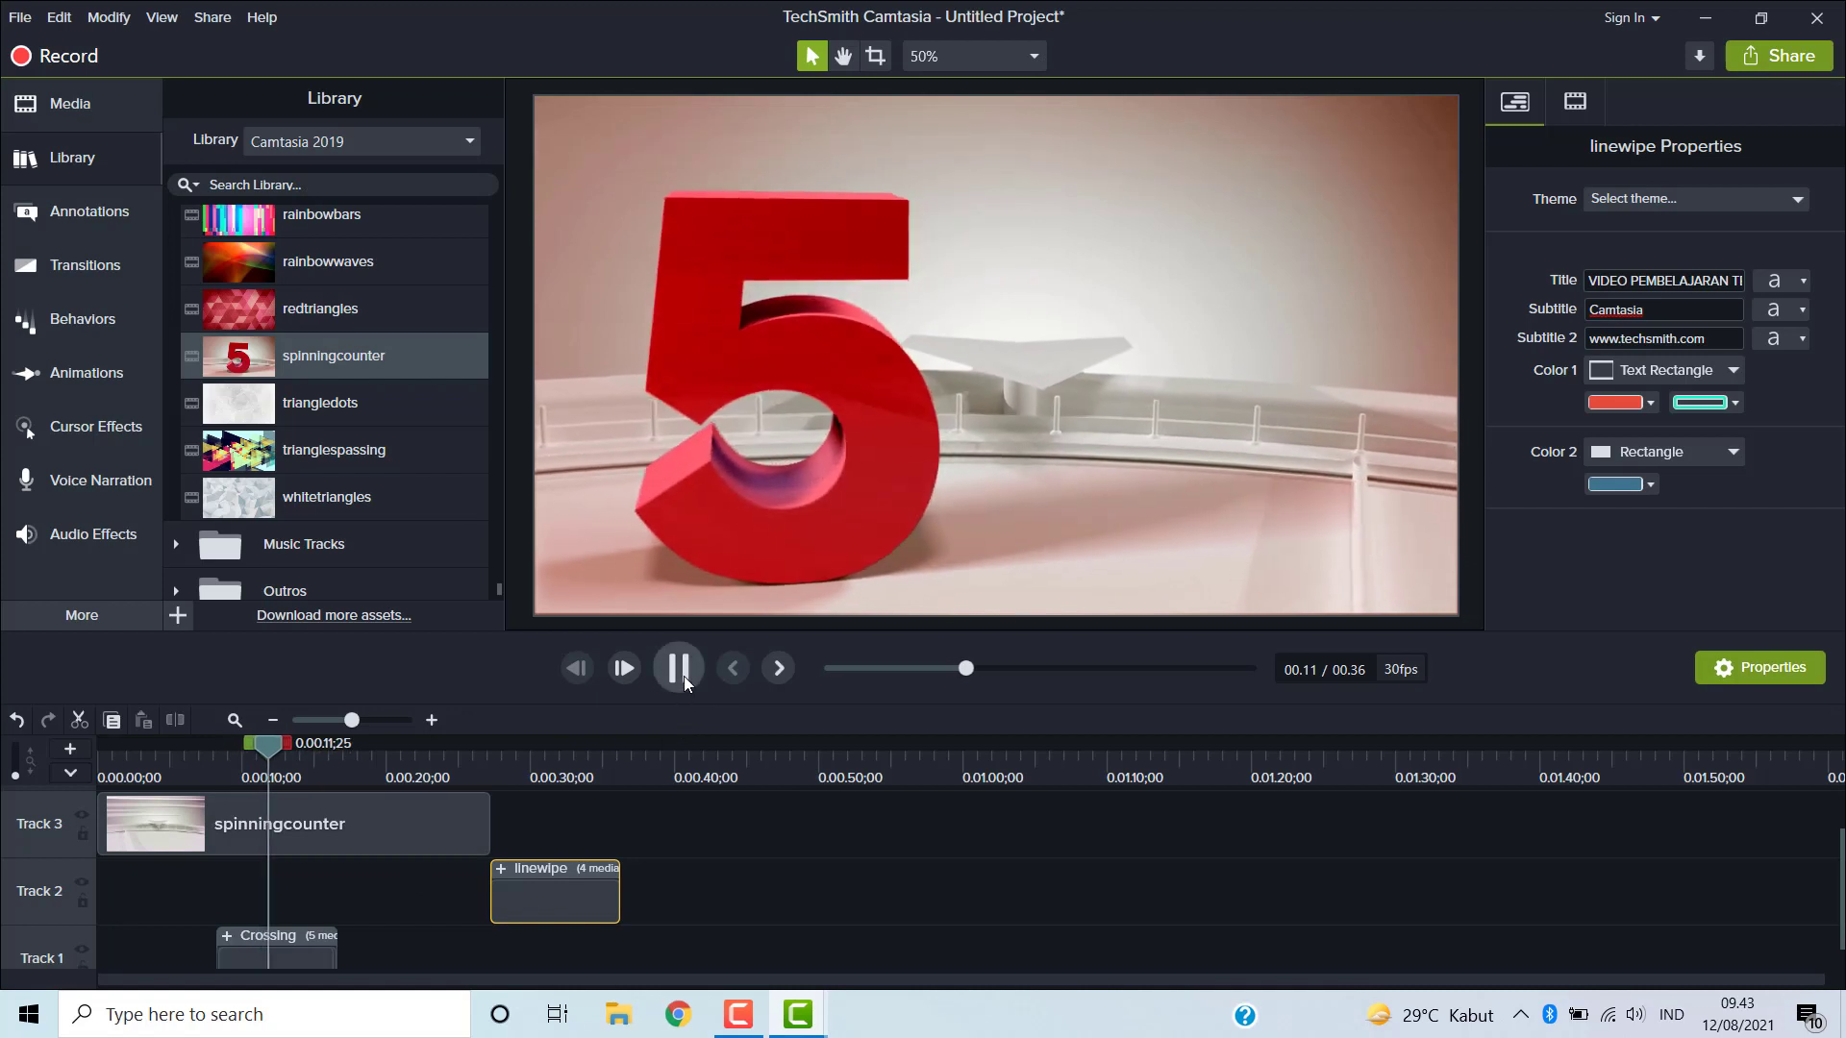
{"action": "left_click", "coordinate": [683, 676]}
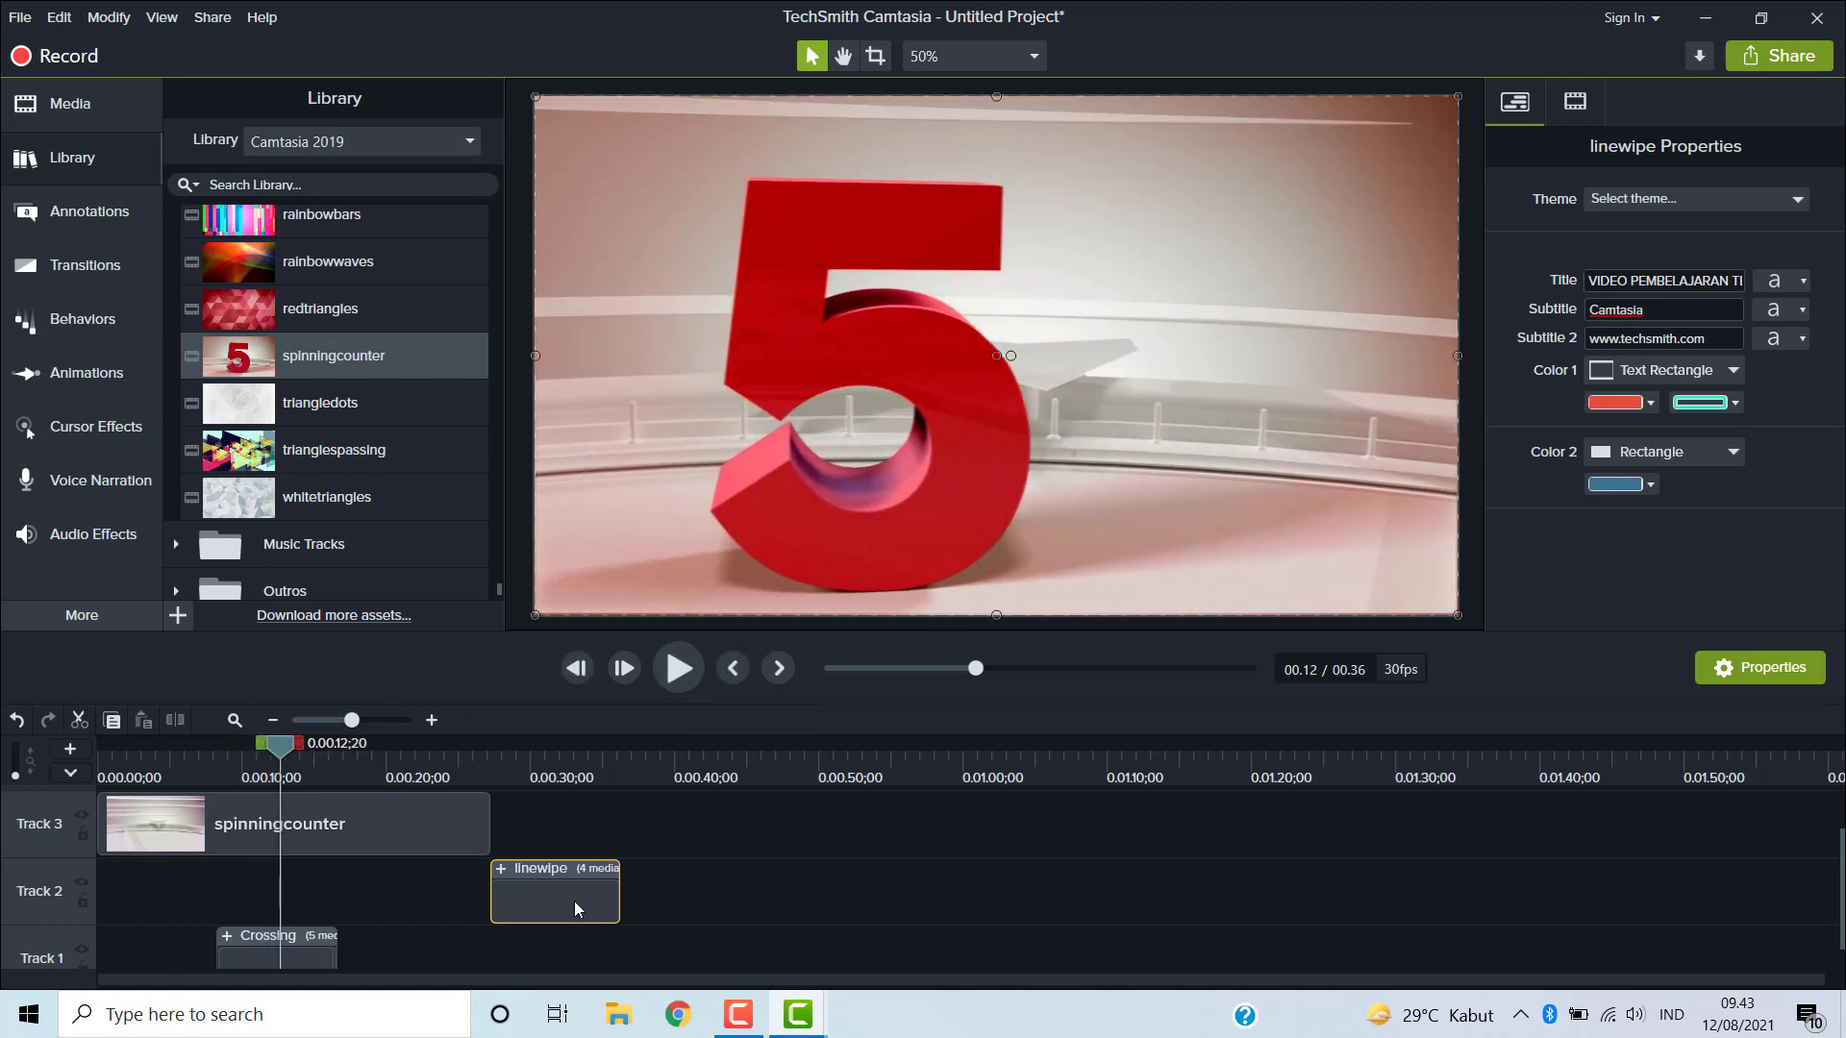
- Collapse the Motion Backgrounds folder and expand the Music Tracks folder in the library
{"action": "scroll", "coordinate": [347, 485], "scroll_direction": "up", "scroll_amount": 10}
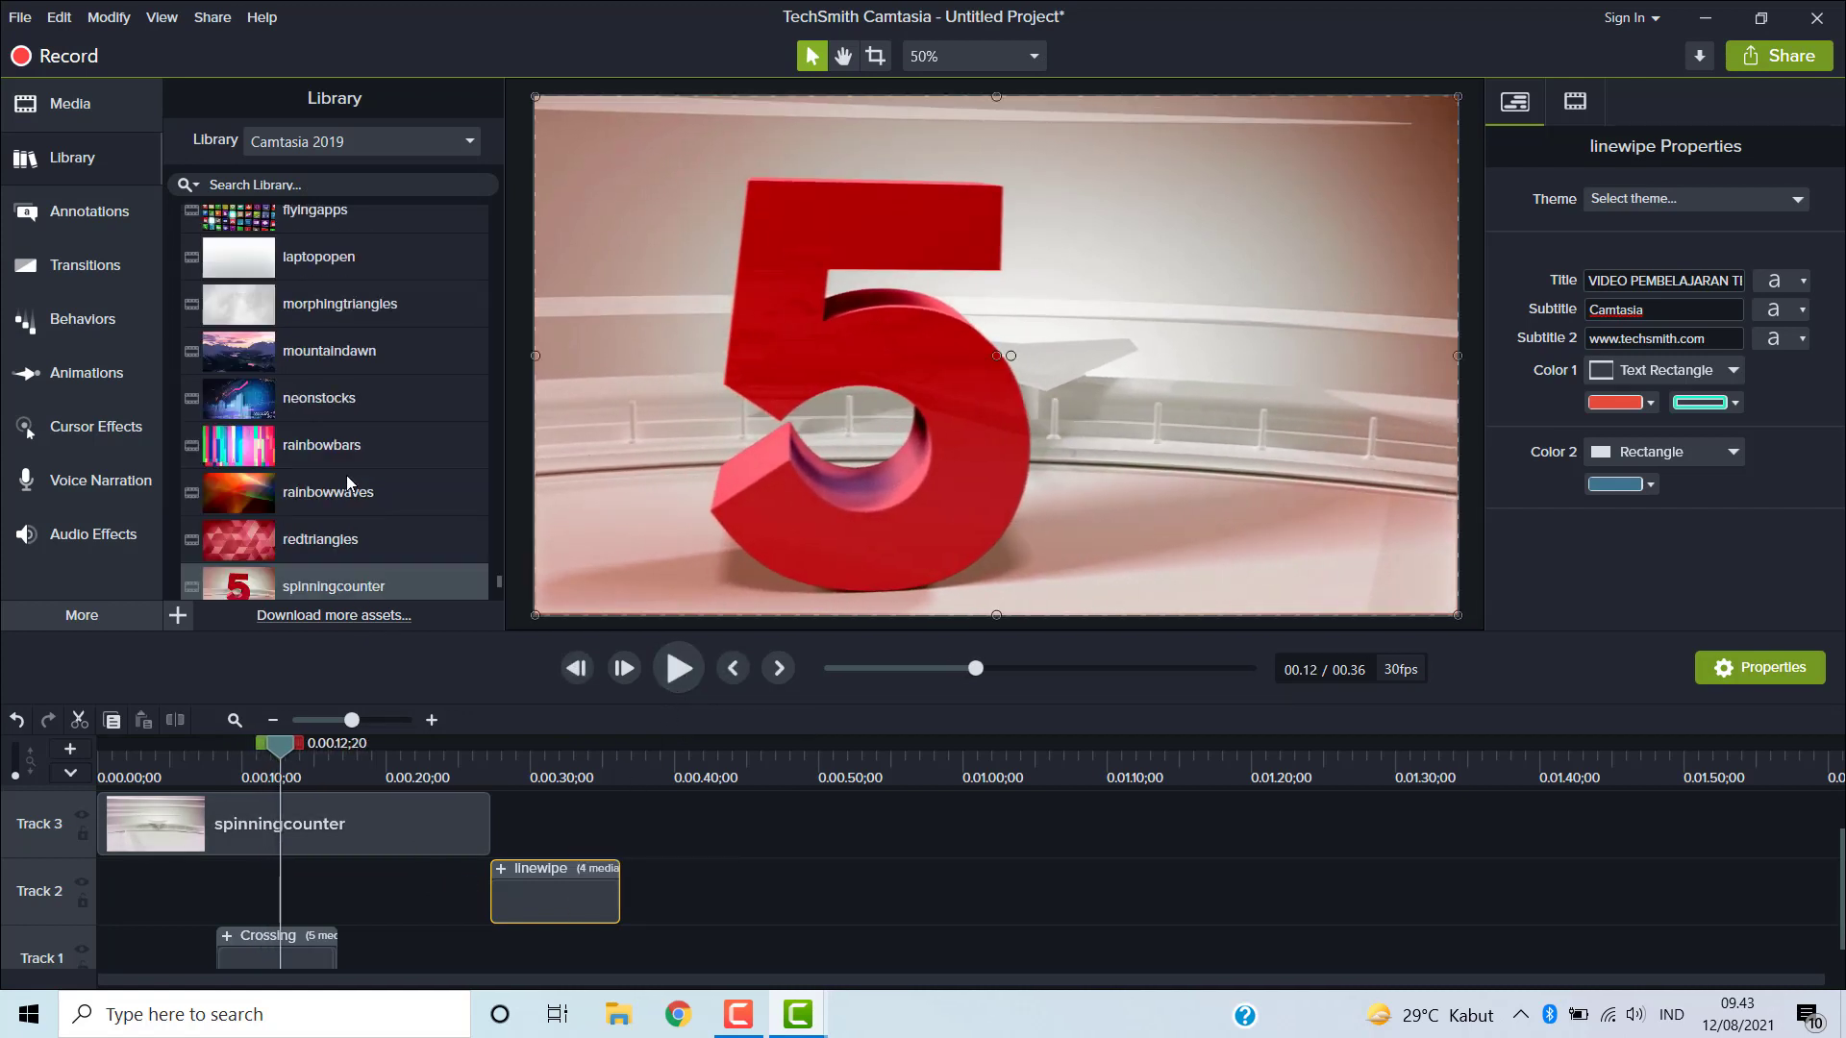
{"action": "scroll", "coordinate": [347, 482], "scroll_direction": "up", "scroll_amount": 2}
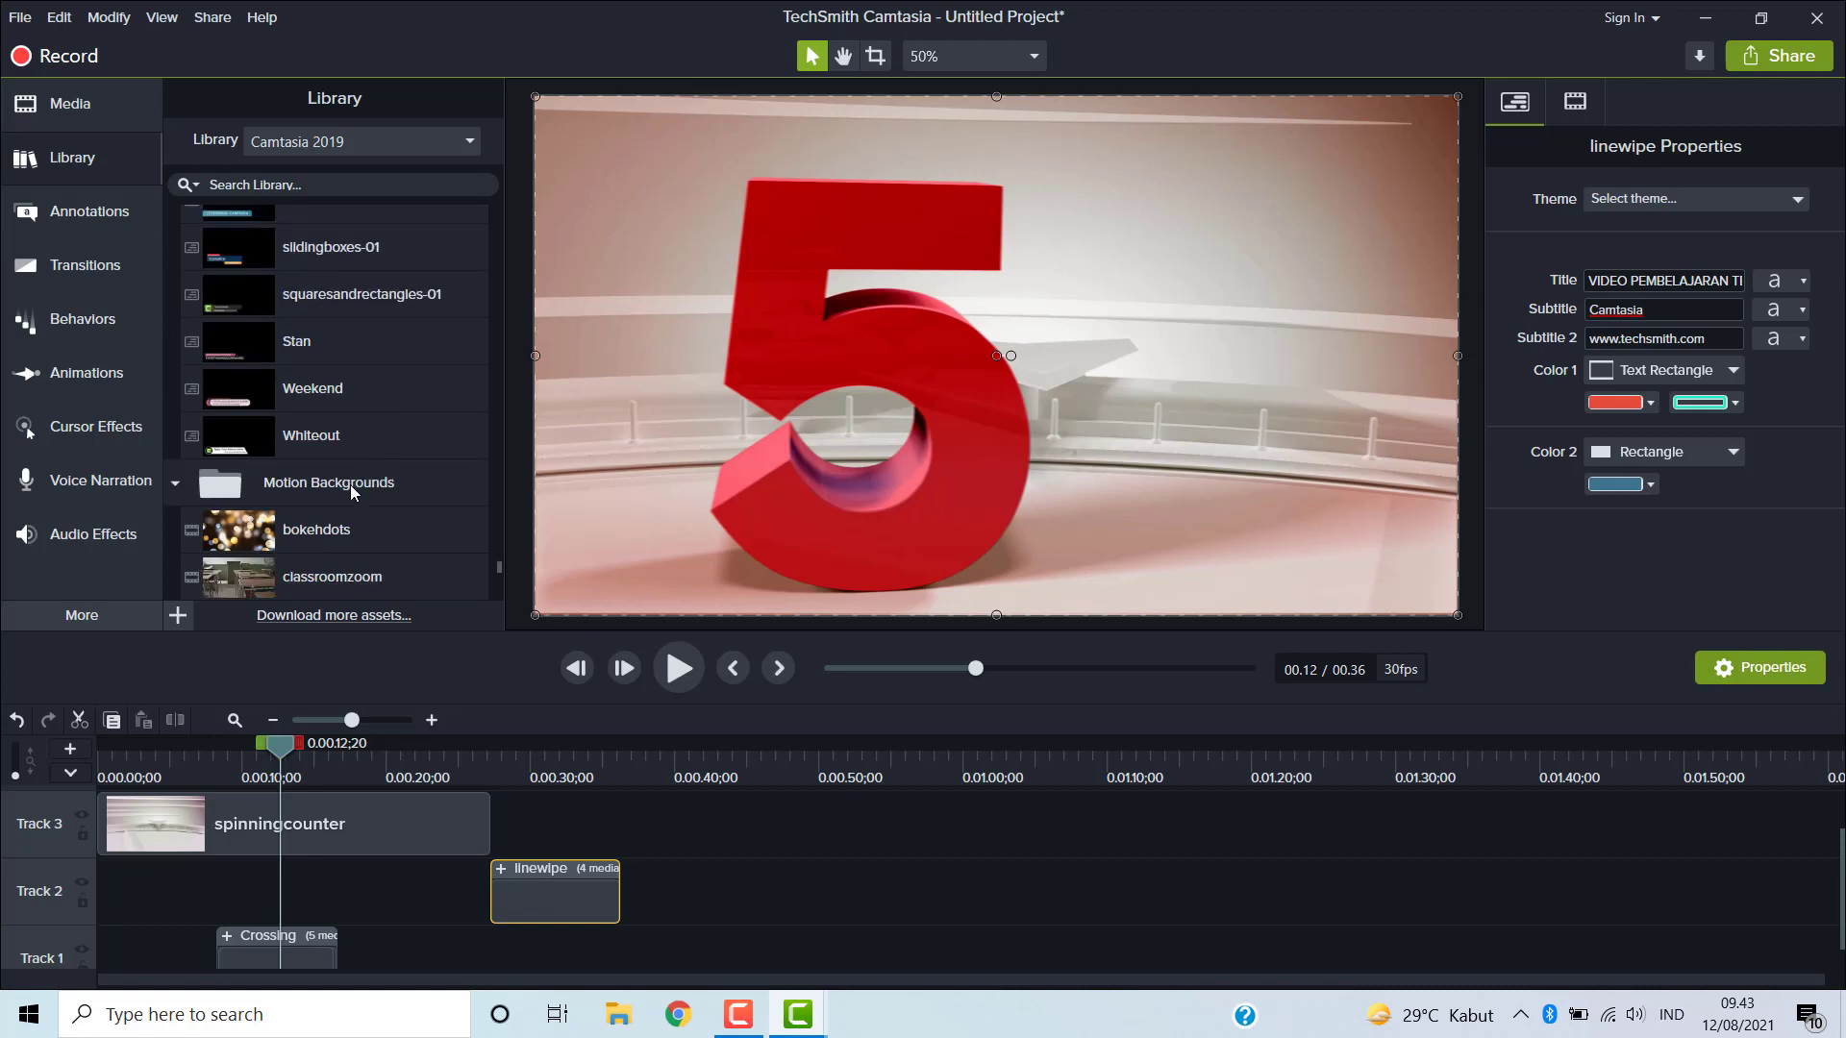
{"action": "scroll", "coordinate": [352, 485], "scroll_direction": "up", "scroll_amount": 10}
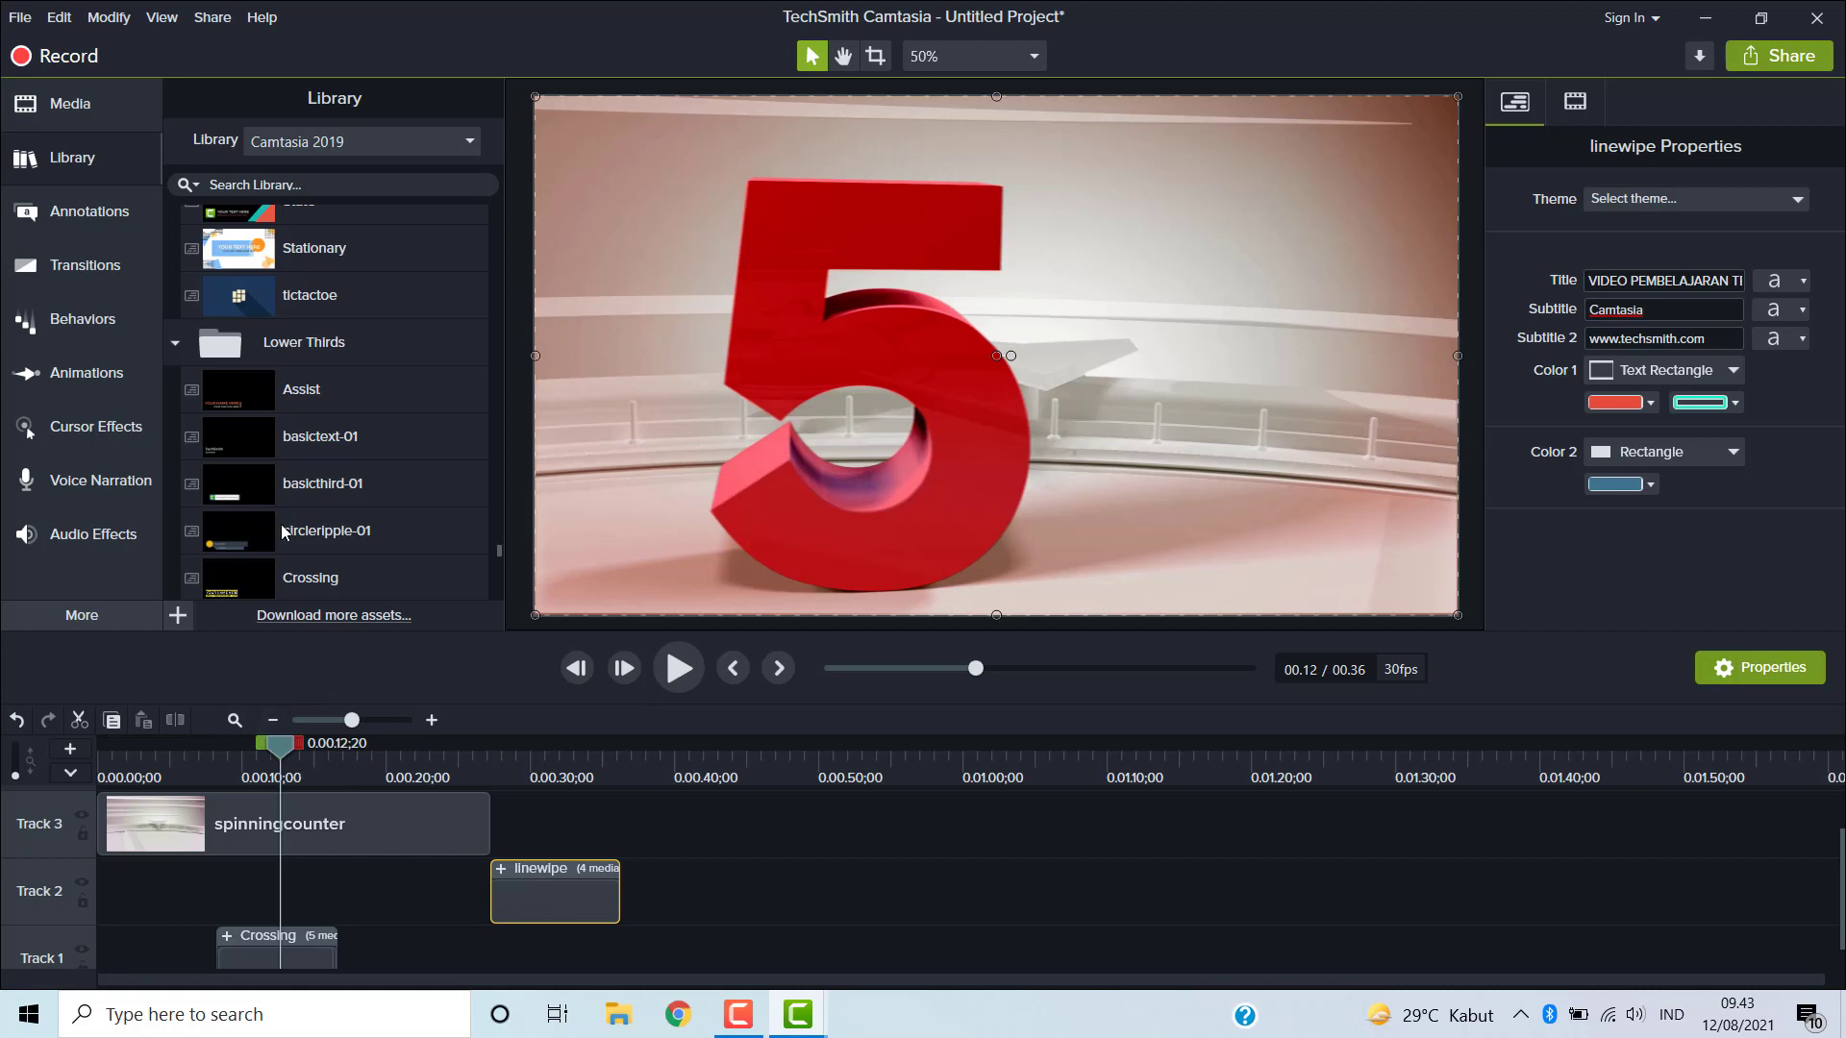
{"action": "scroll", "coordinate": [283, 527], "scroll_direction": "down", "scroll_amount": 5}
{"action": "scroll", "coordinate": [281, 523], "scroll_direction": "down", "scroll_amount": 10}
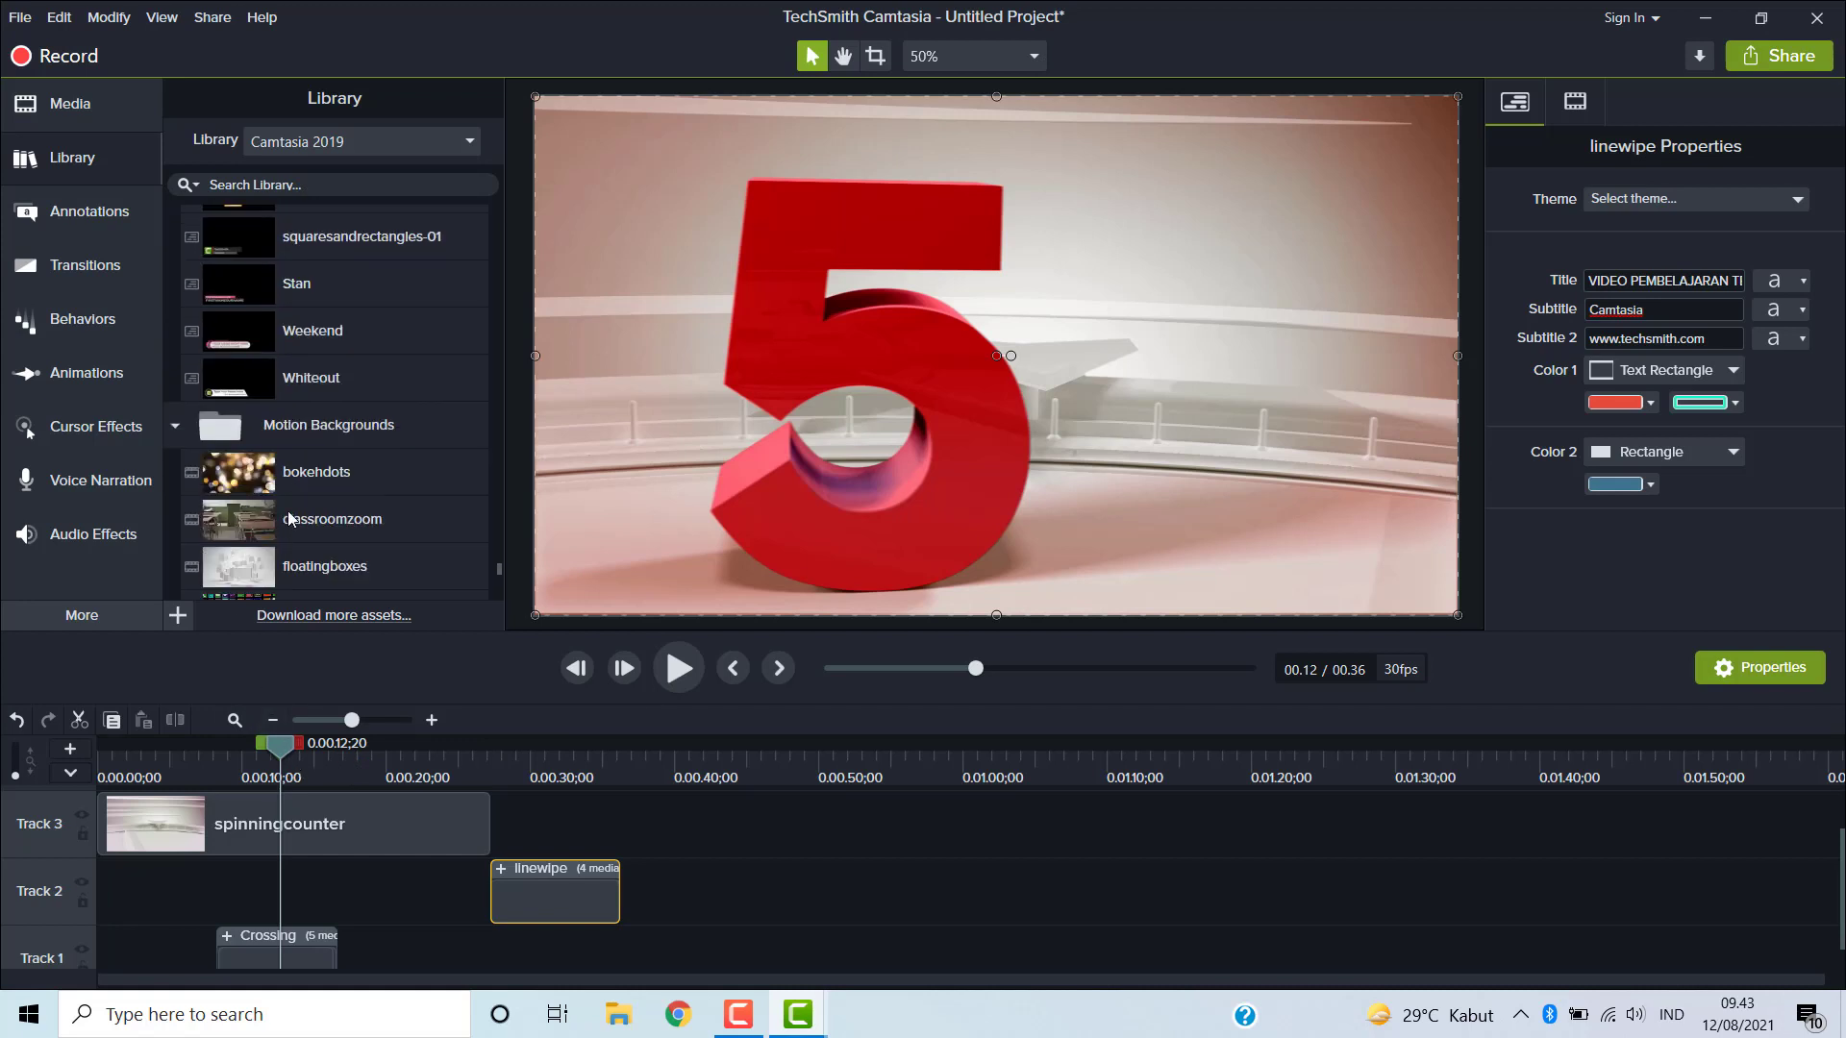
{"action": "scroll", "coordinate": [298, 511], "scroll_direction": "down", "scroll_amount": 7}
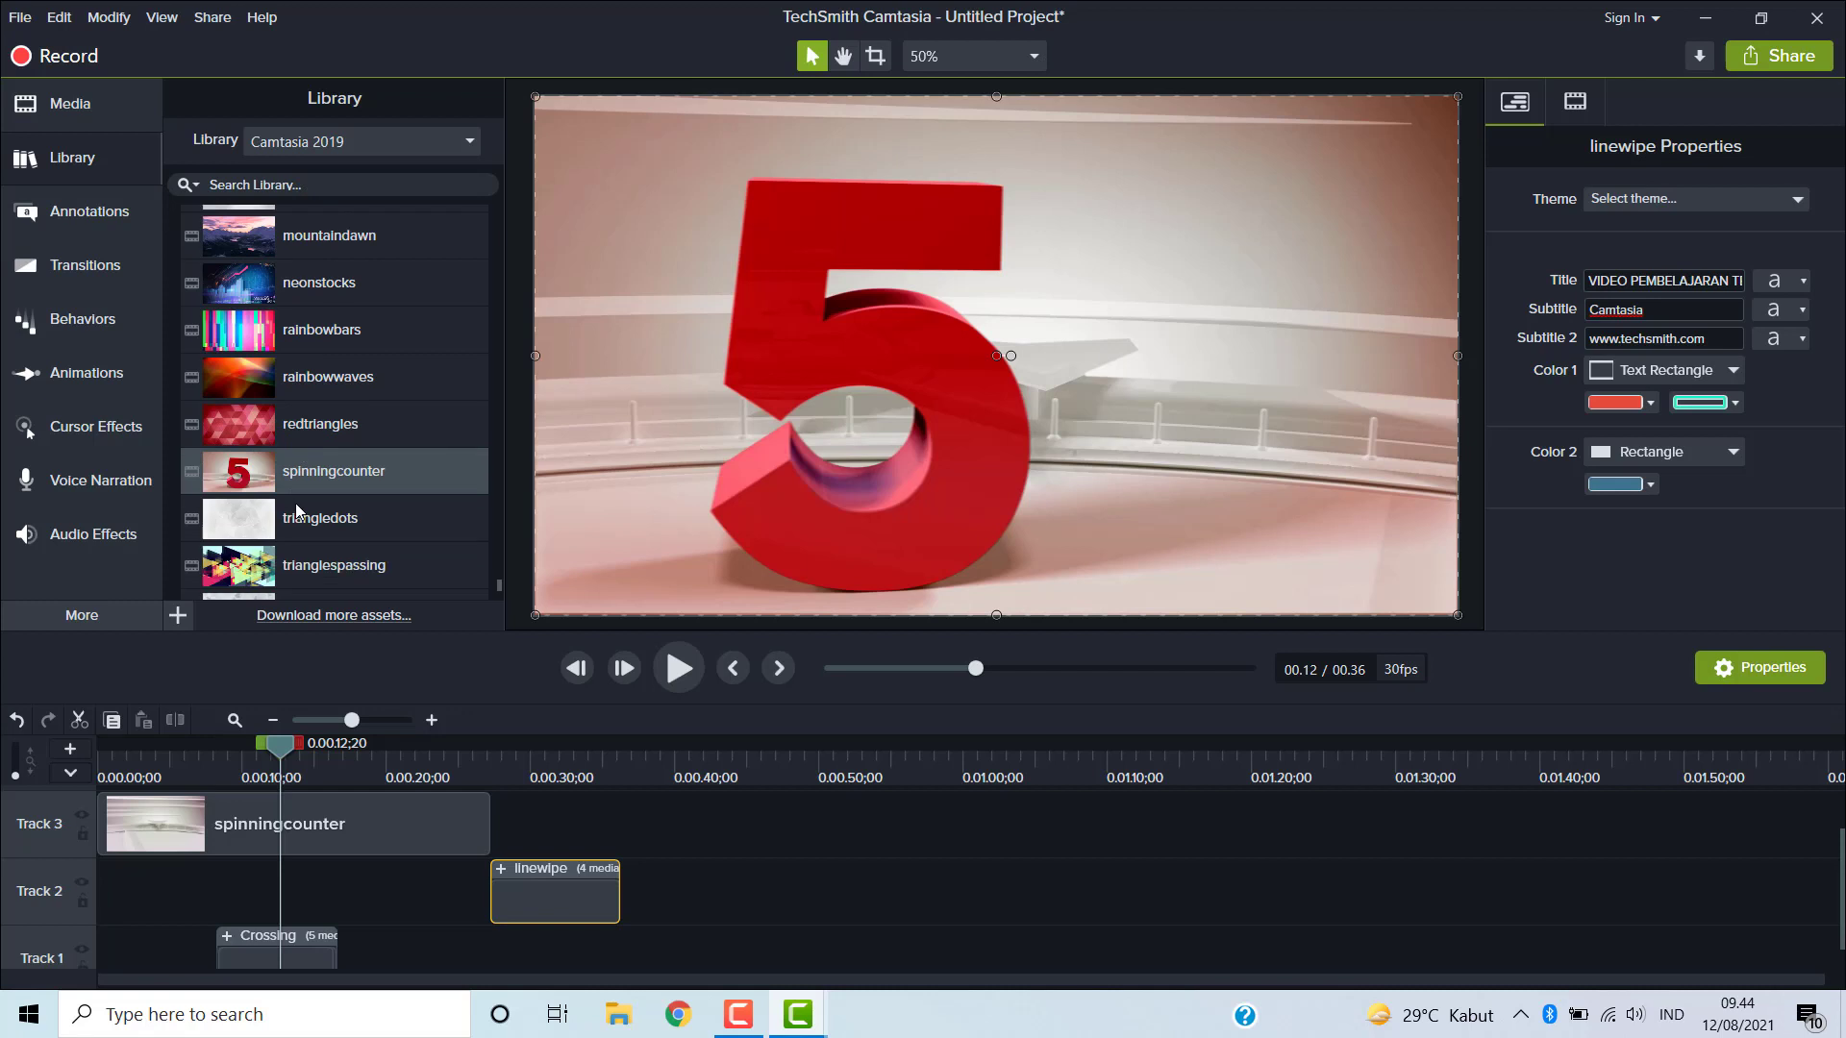
{"action": "scroll", "coordinate": [297, 511], "scroll_direction": "up", "scroll_amount": 5}
{"action": "scroll", "coordinate": [296, 504], "scroll_direction": "up", "scroll_amount": 5}
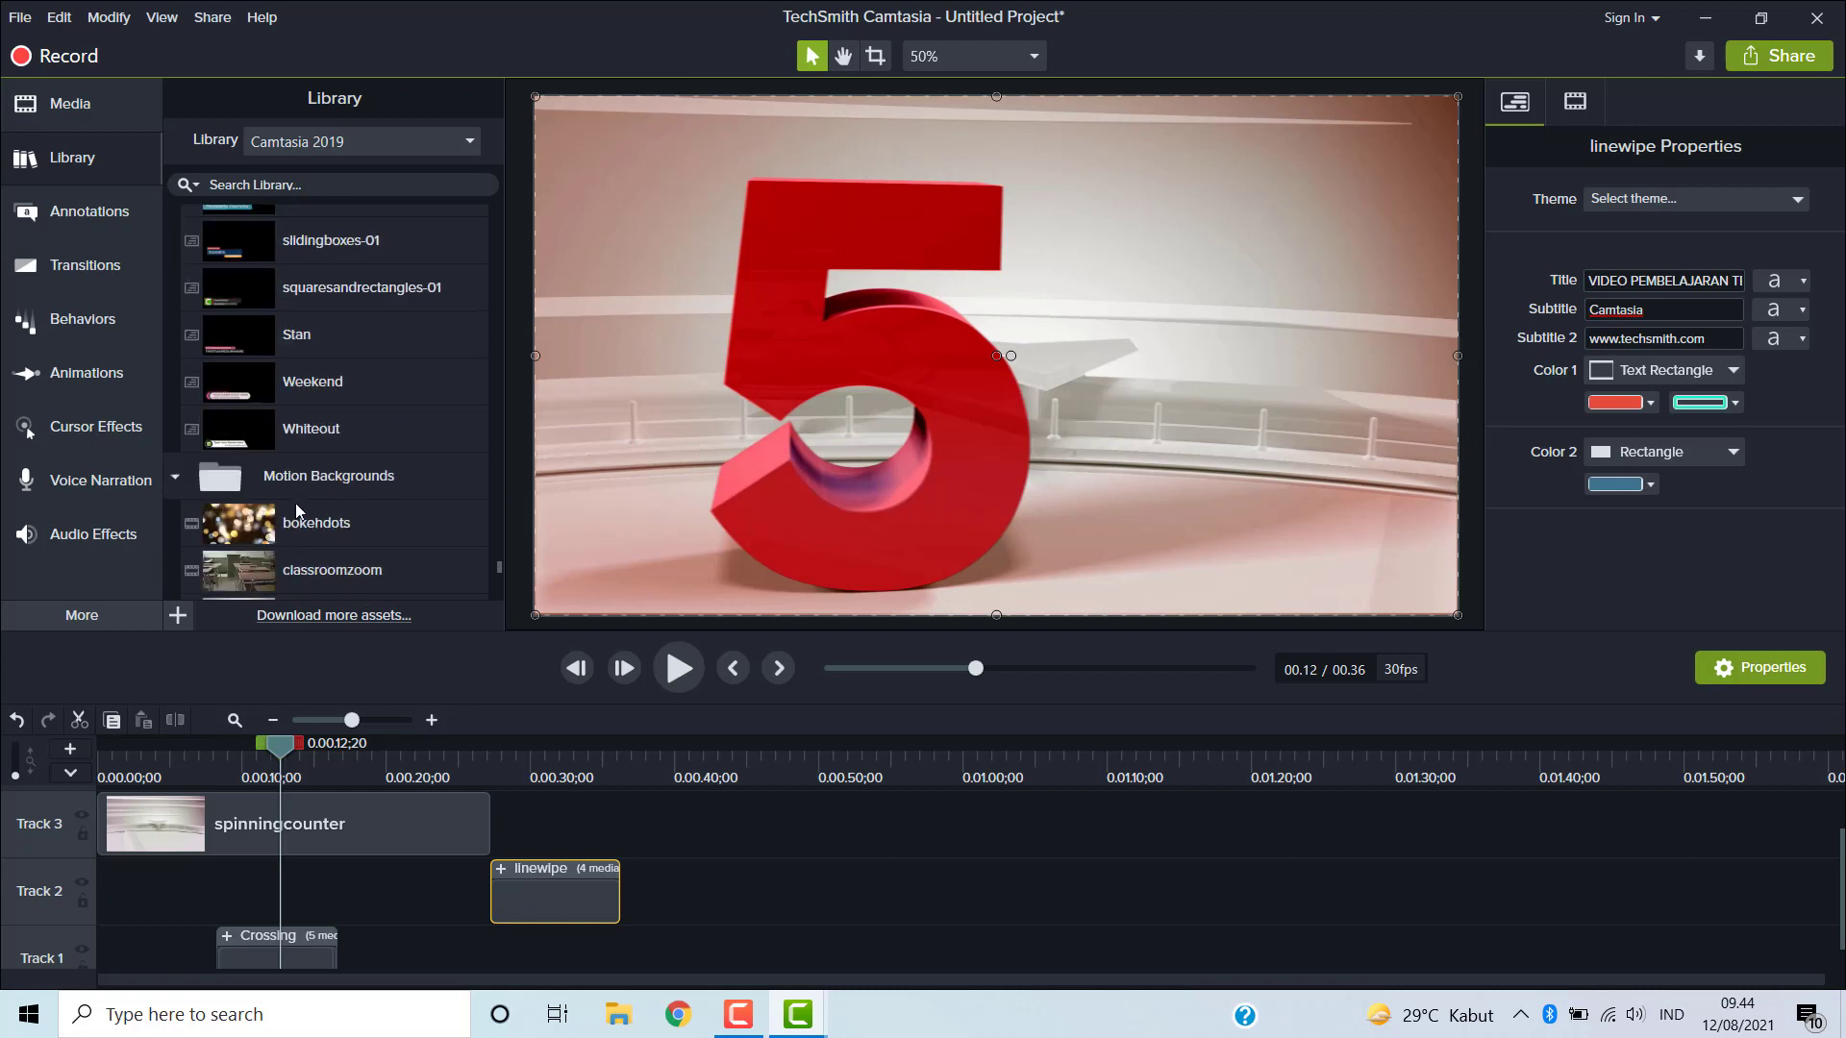
{"action": "left_click", "coordinate": [176, 481]}
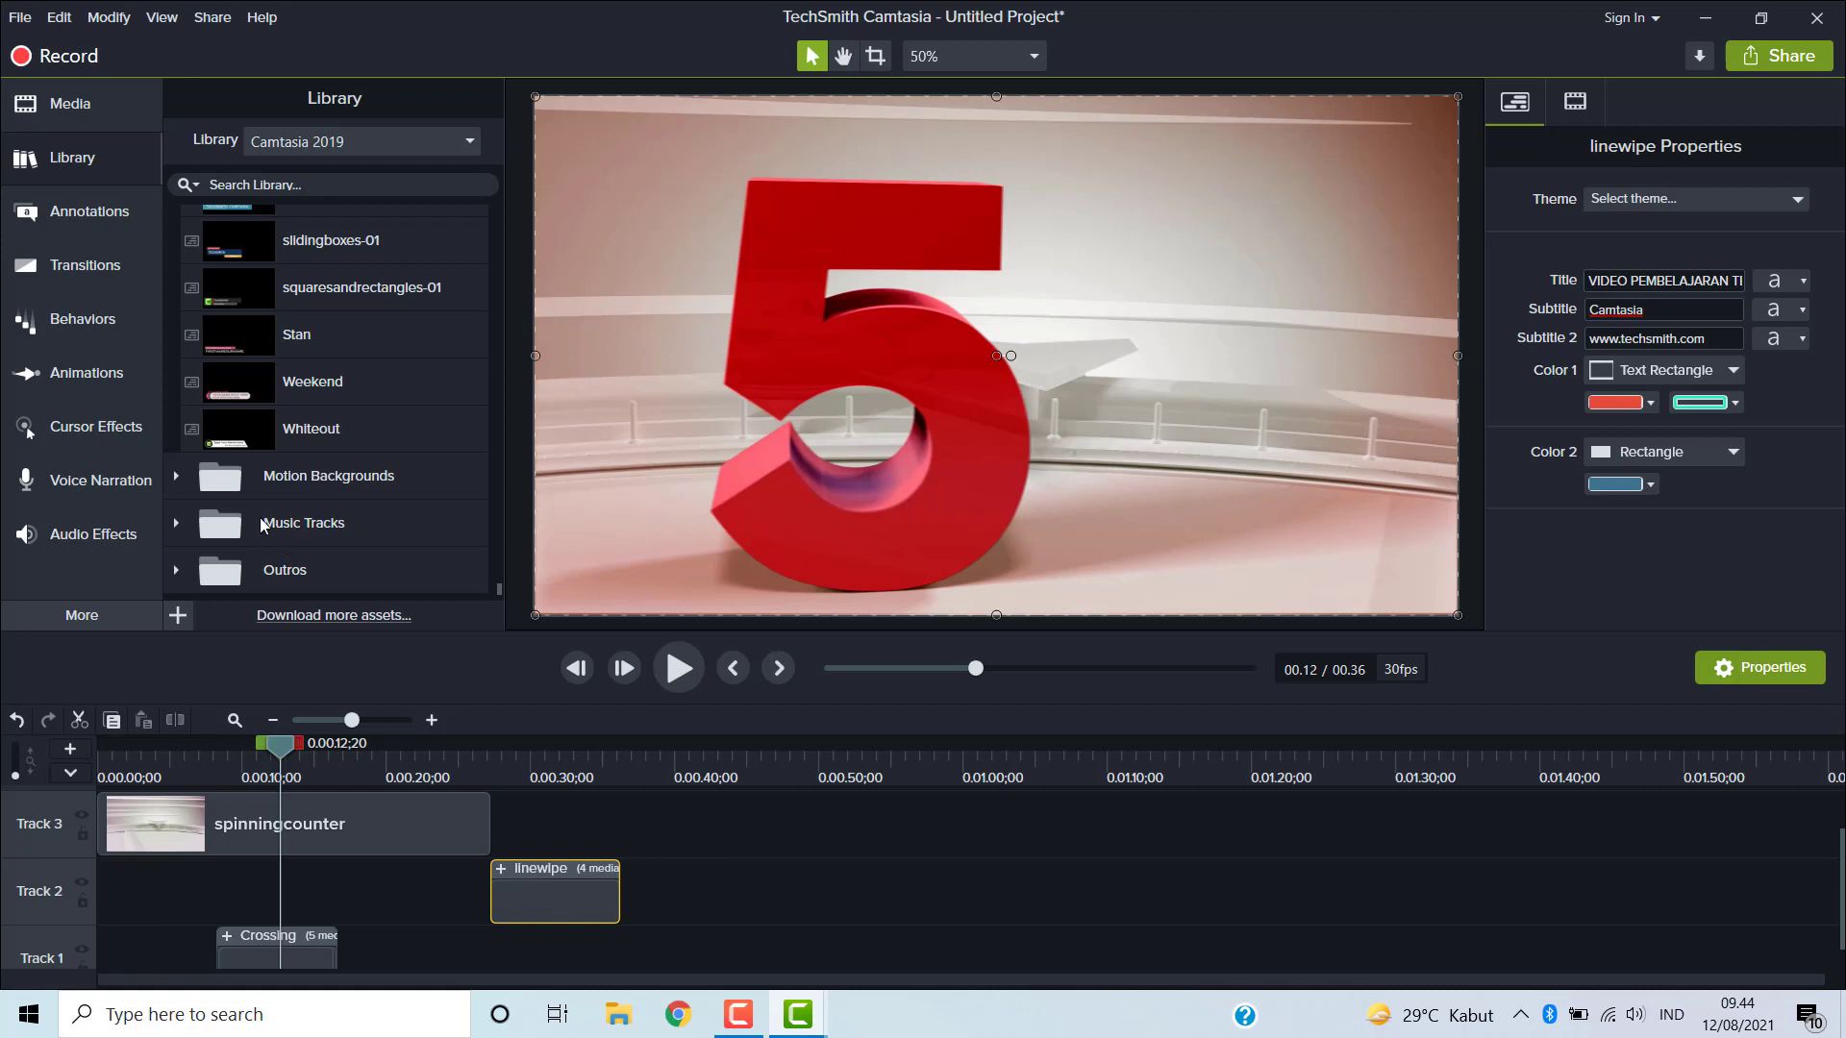
{"action": "left_click", "coordinate": [176, 521]}
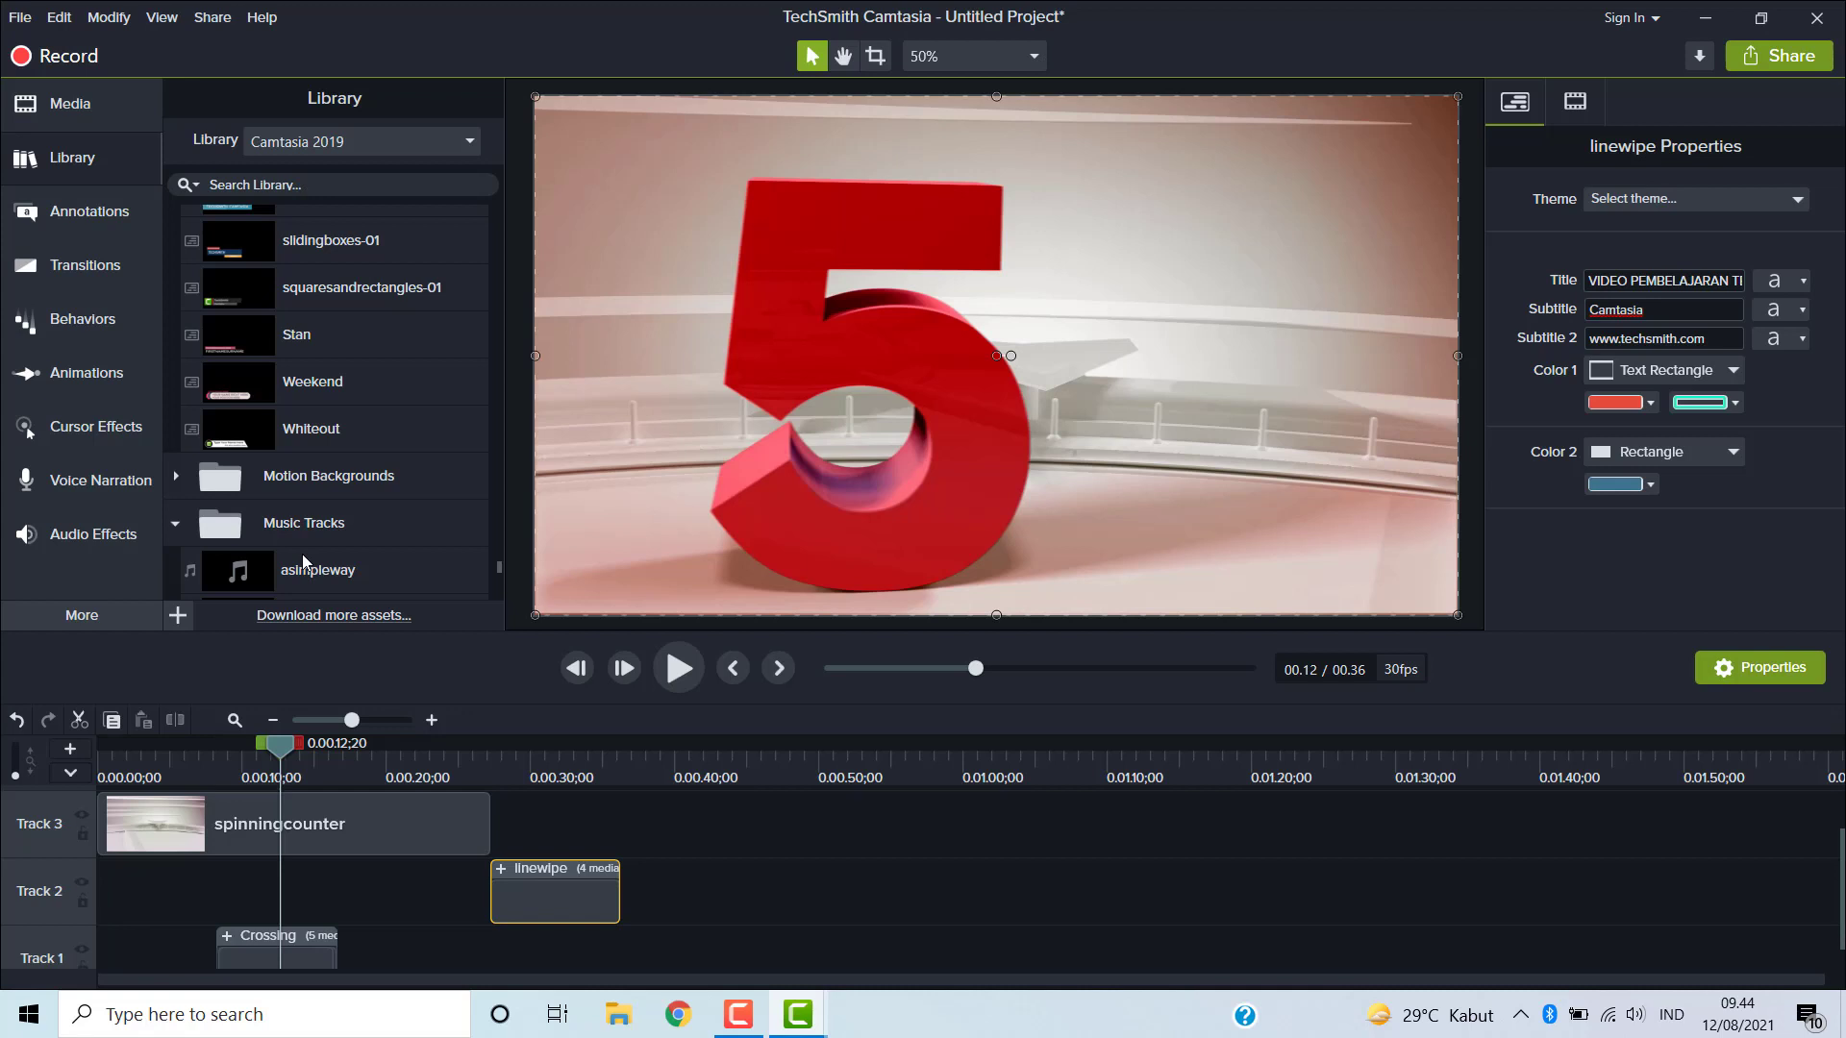
- Preview the asimpleway music track from the library, then close the preview window
{"action": "scroll", "coordinate": [327, 544], "scroll_direction": "down", "scroll_amount": 1}
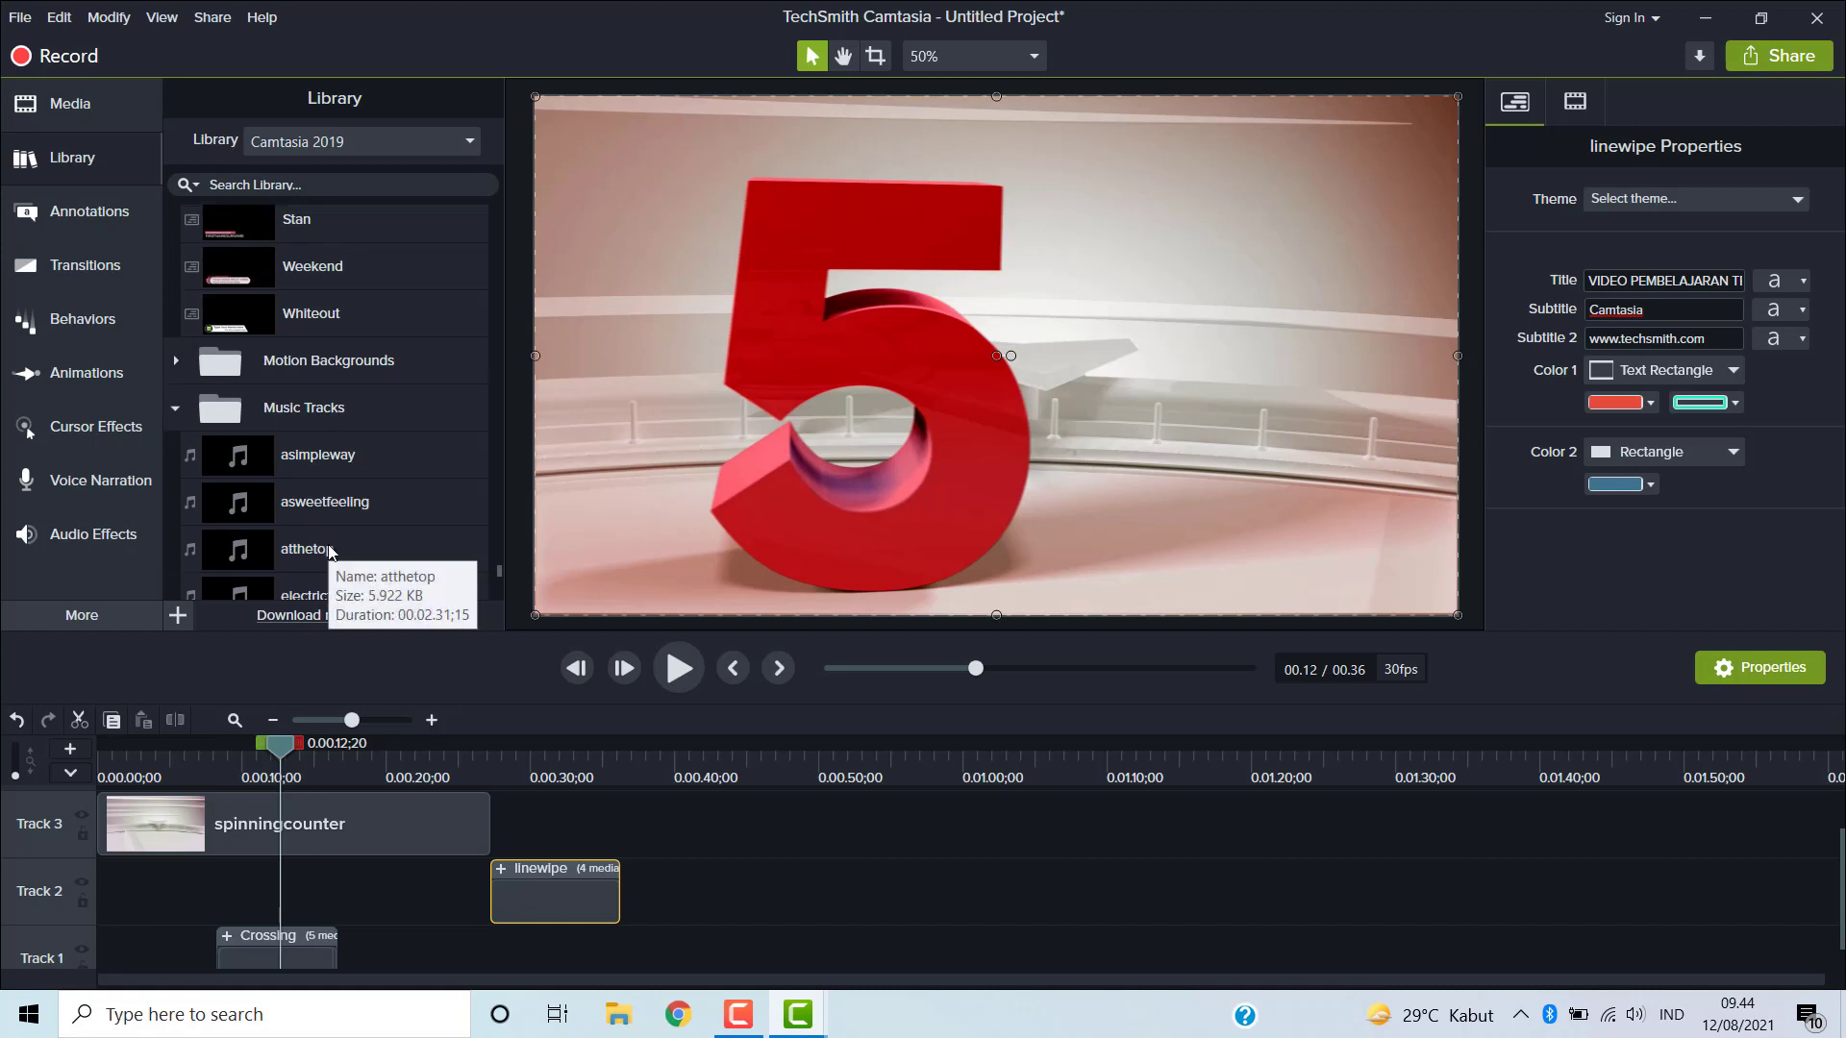
{"action": "scroll", "coordinate": [339, 512], "scroll_direction": "down", "scroll_amount": 1}
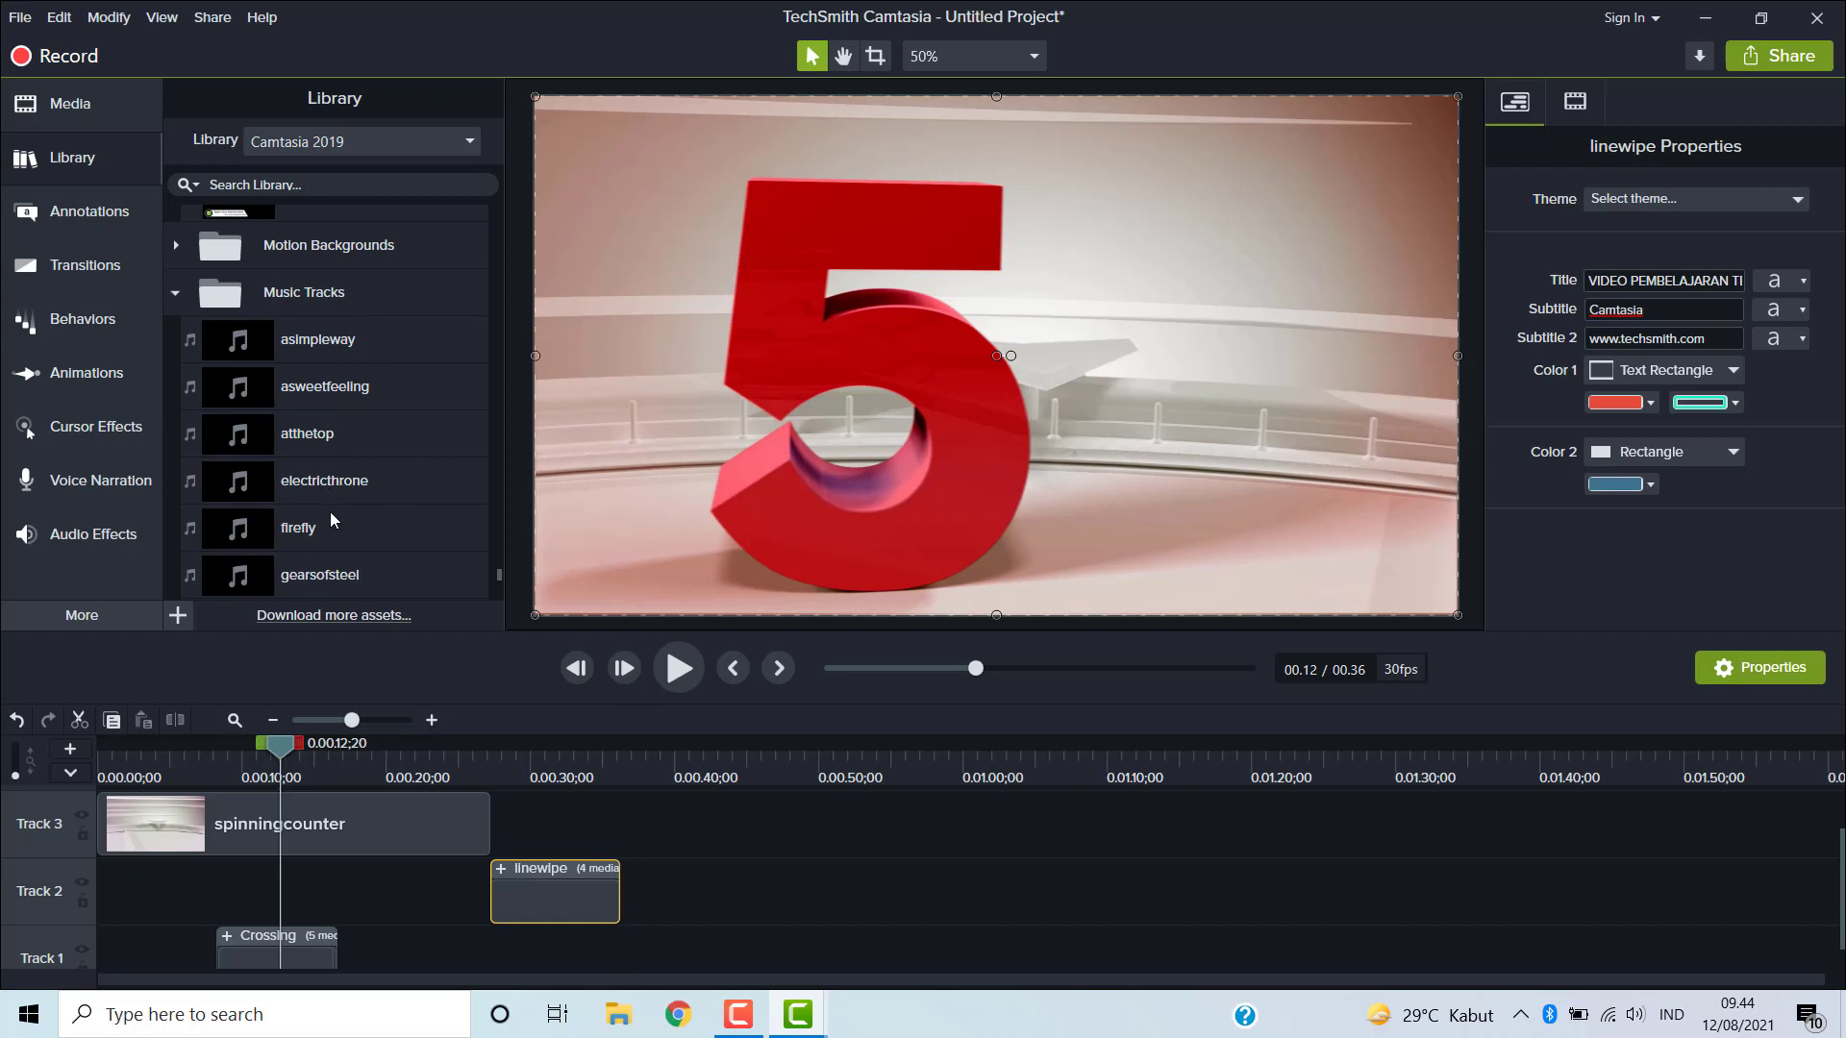
{"action": "double_click", "coordinate": [339, 342]}
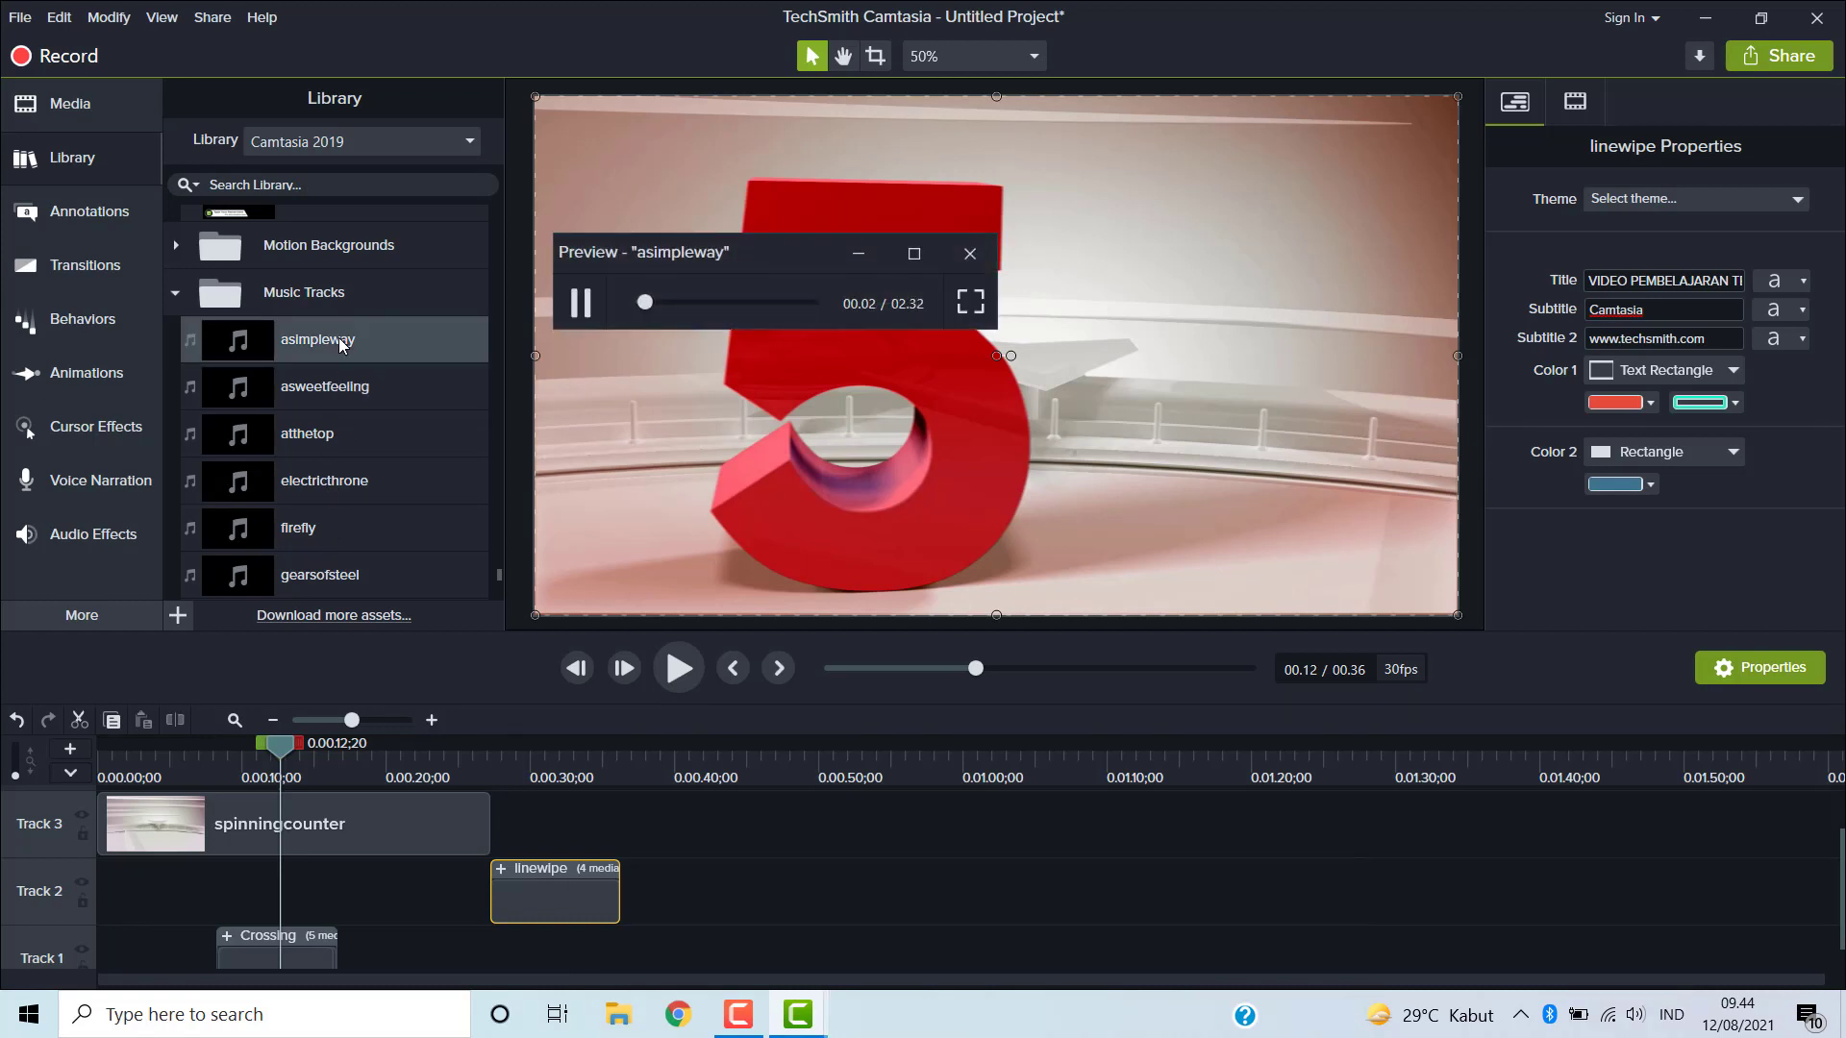
{"action": "left_click", "coordinate": [969, 255]}
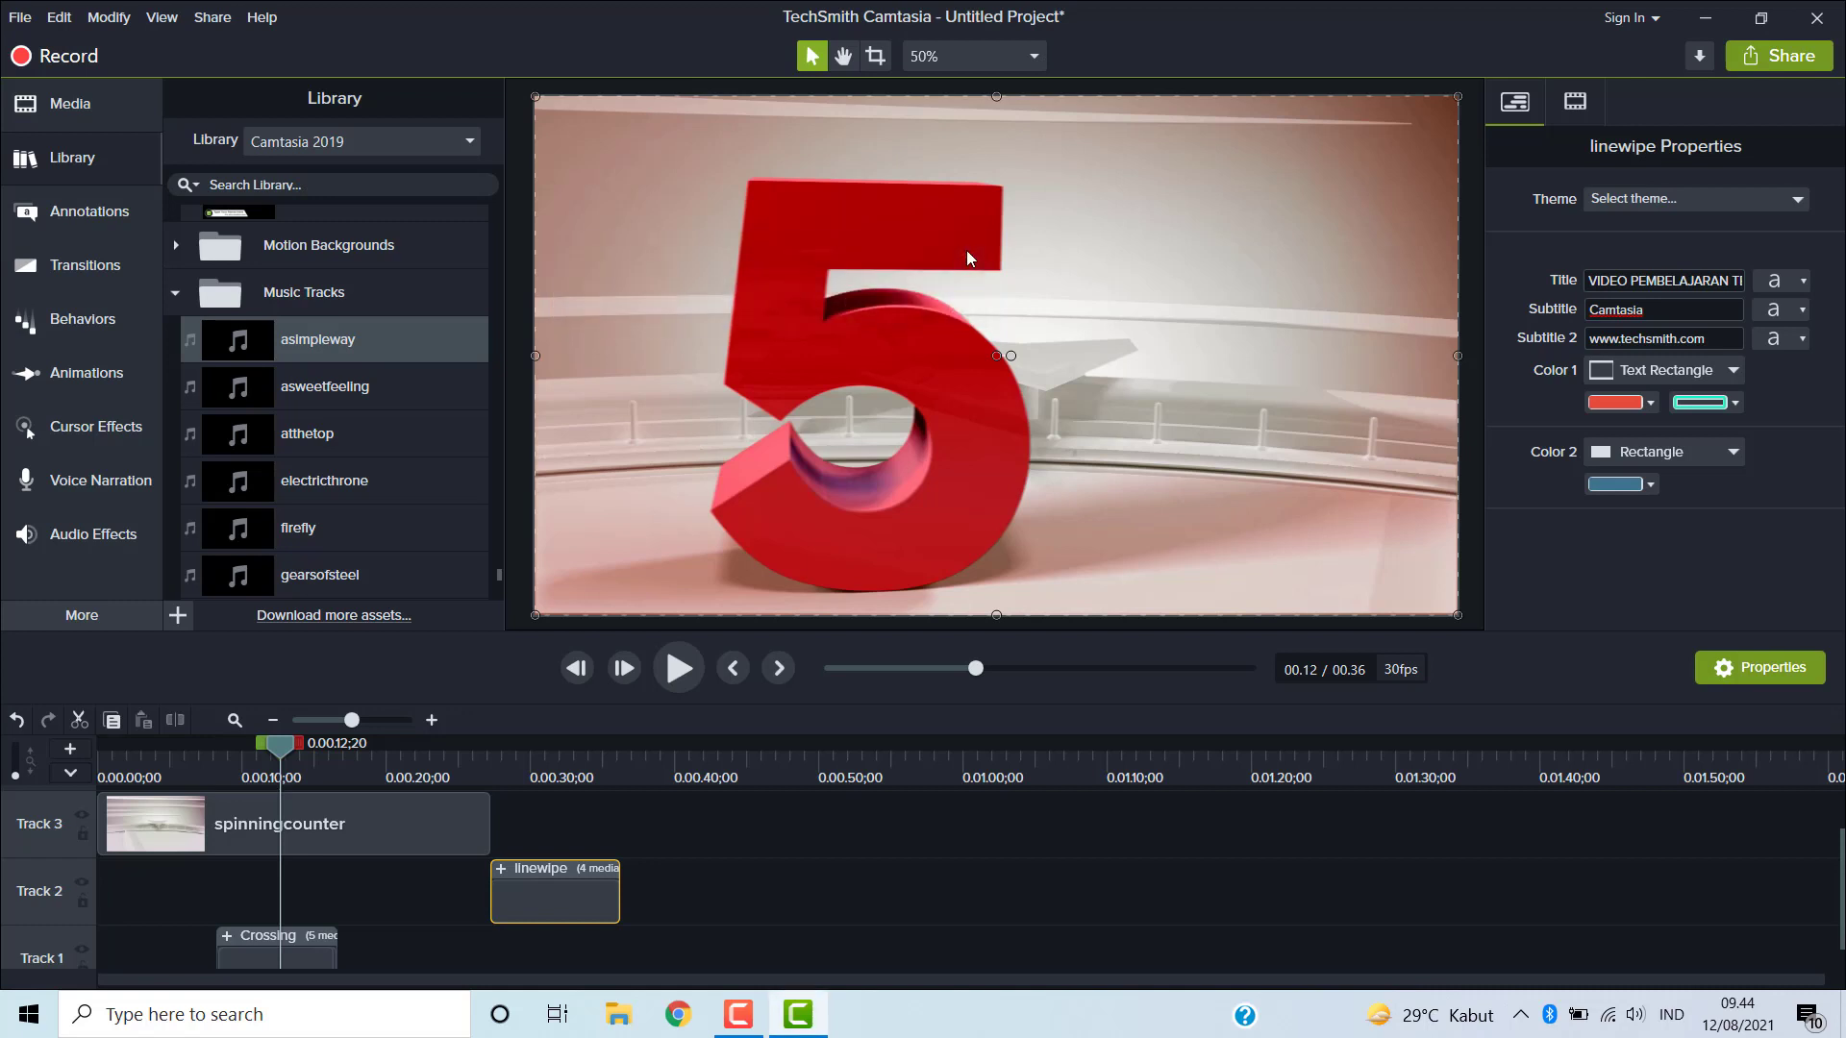
- Add the asimpleway music track to a new top track at the start of the timeline
{"action": "scroll", "coordinate": [489, 808], "scroll_direction": "up", "scroll_amount": 1}
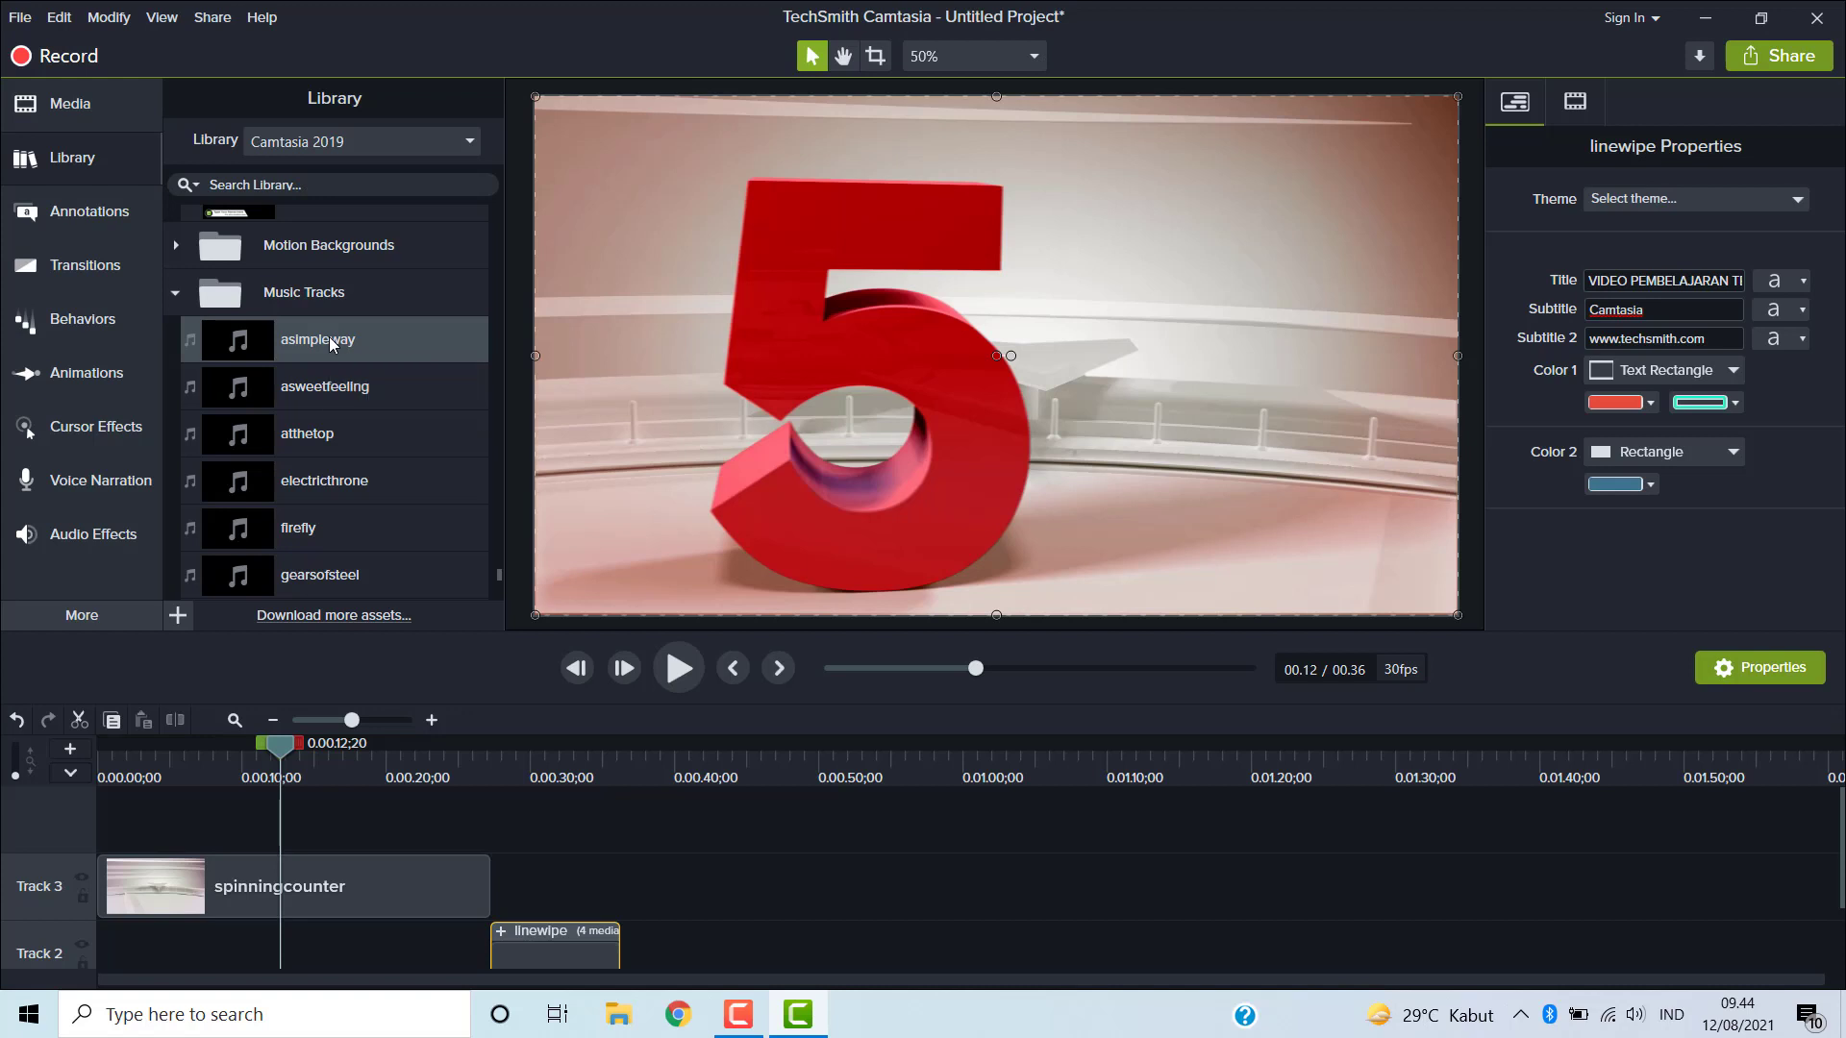
{"action": "left_click_drag", "start_coordinate": [329, 339], "coordinate": [57, 842]}
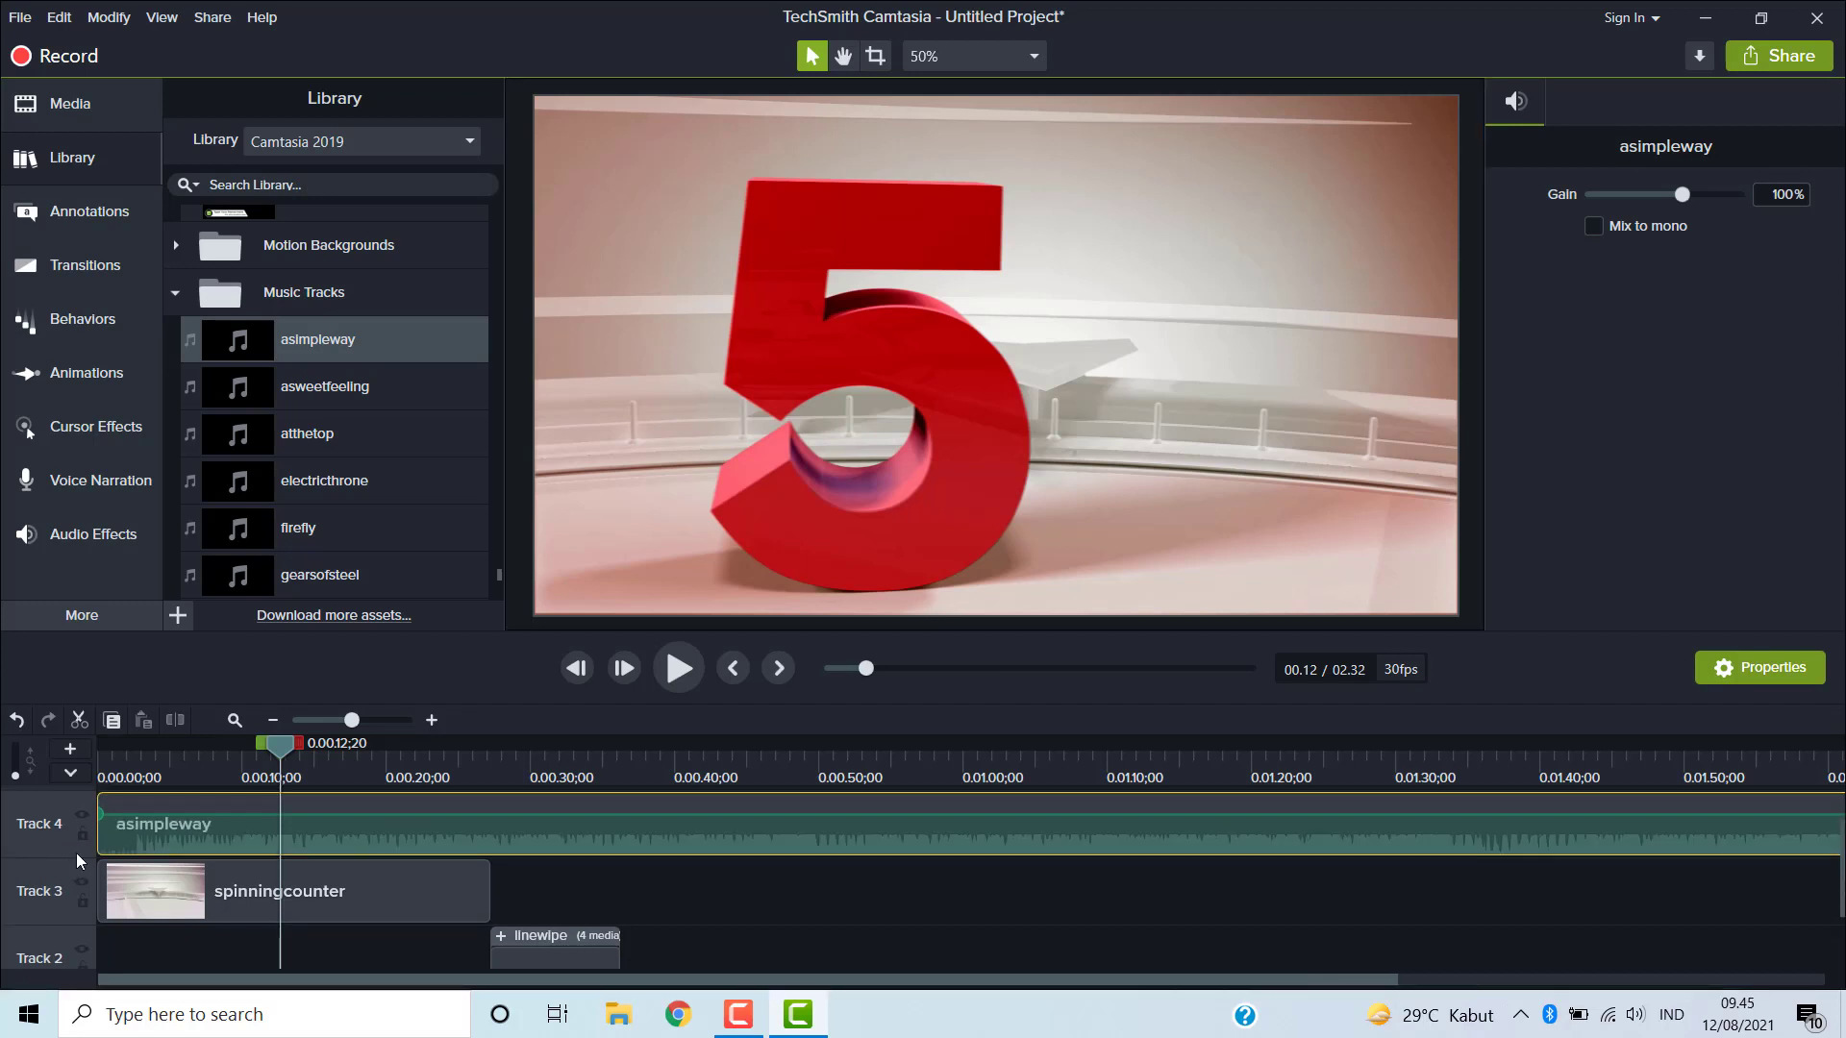
- Collapse Music Tracks, expand Outros, and place Simple Bright Outro 5 on the track right after the linewipe intro
{"action": "left_click", "coordinate": [175, 293]}
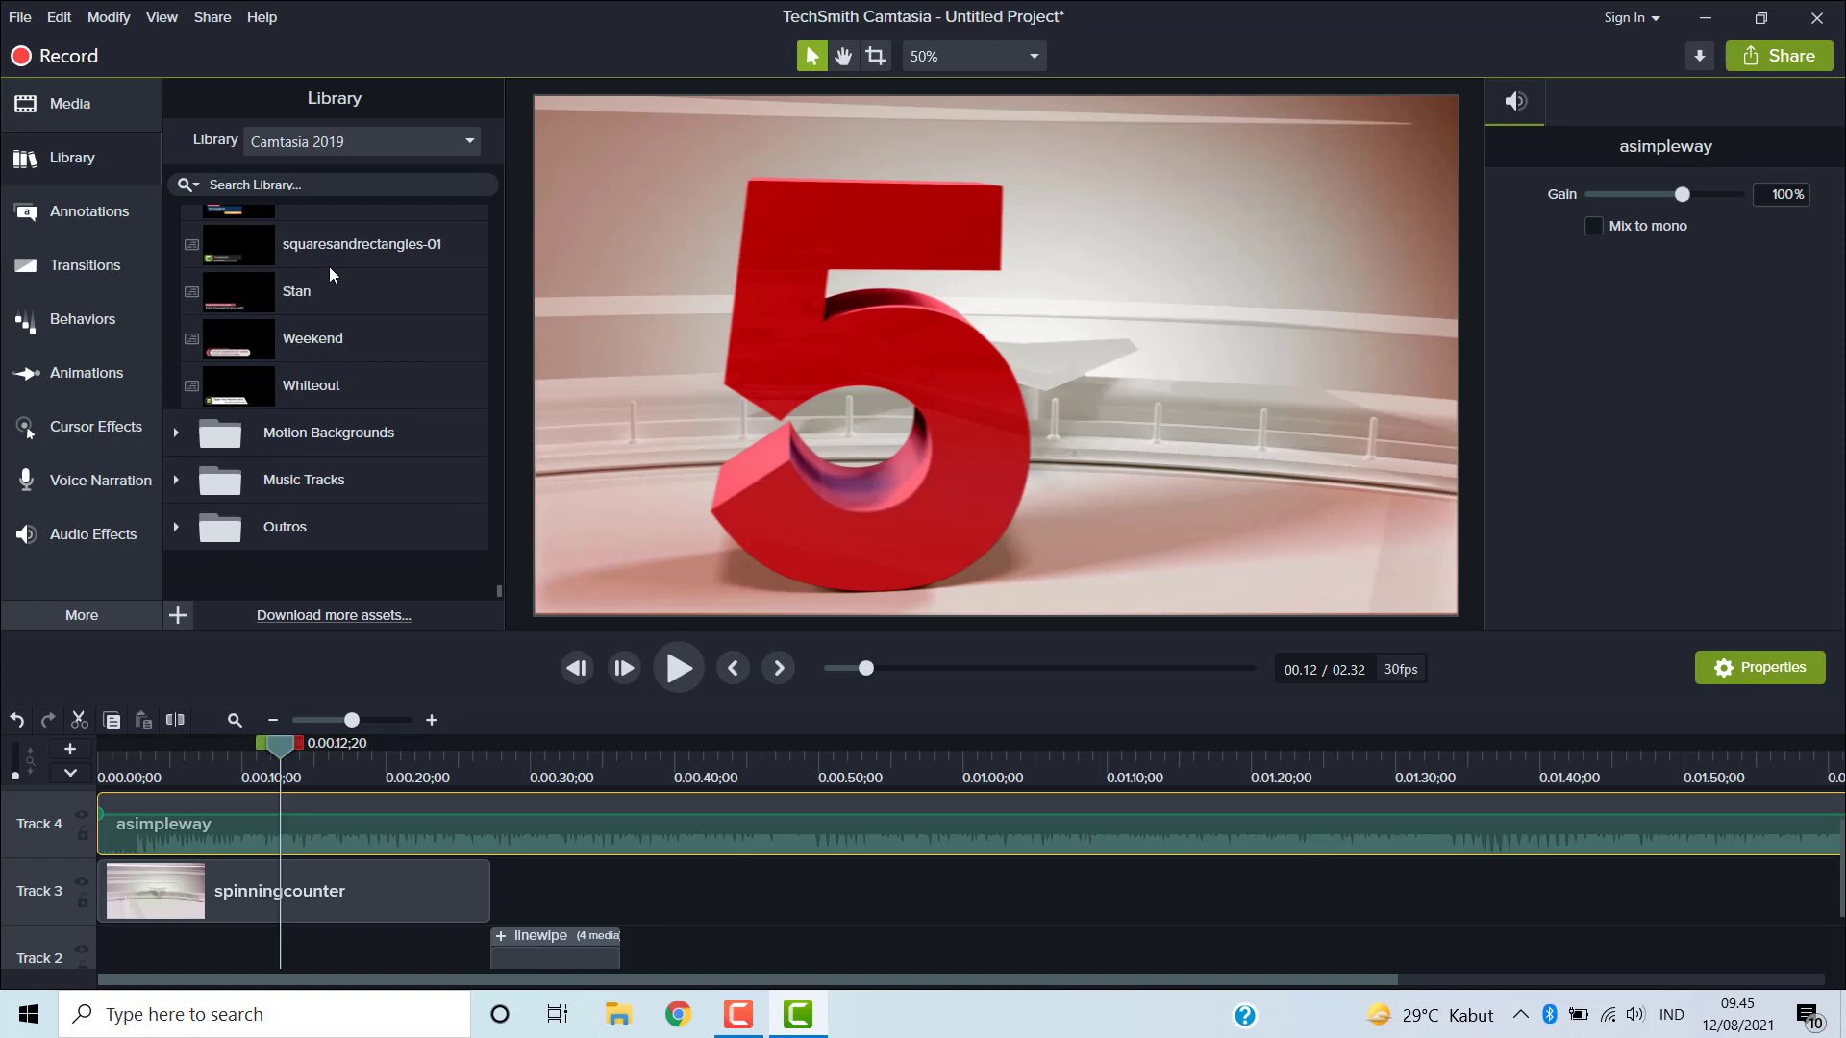
{"action": "left_click", "coordinate": [177, 528]}
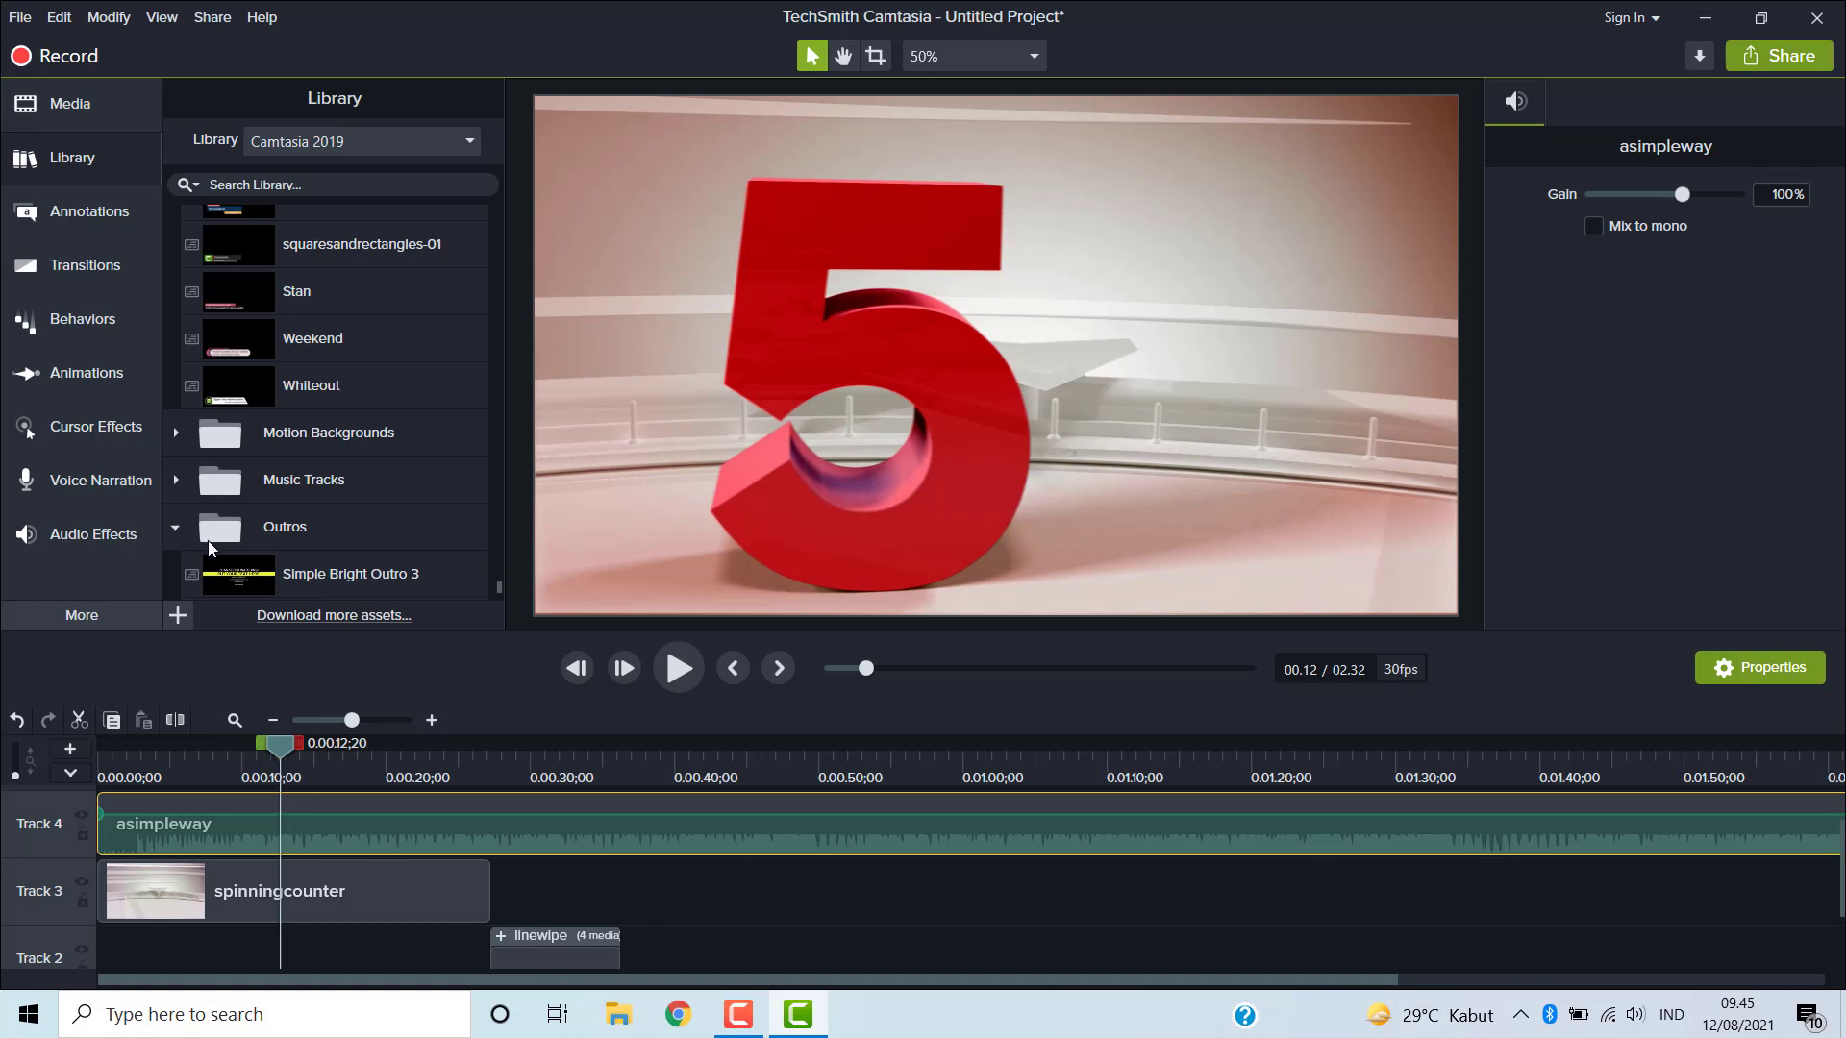
{"action": "scroll", "coordinate": [492, 541], "scroll_direction": "down", "scroll_amount": 2}
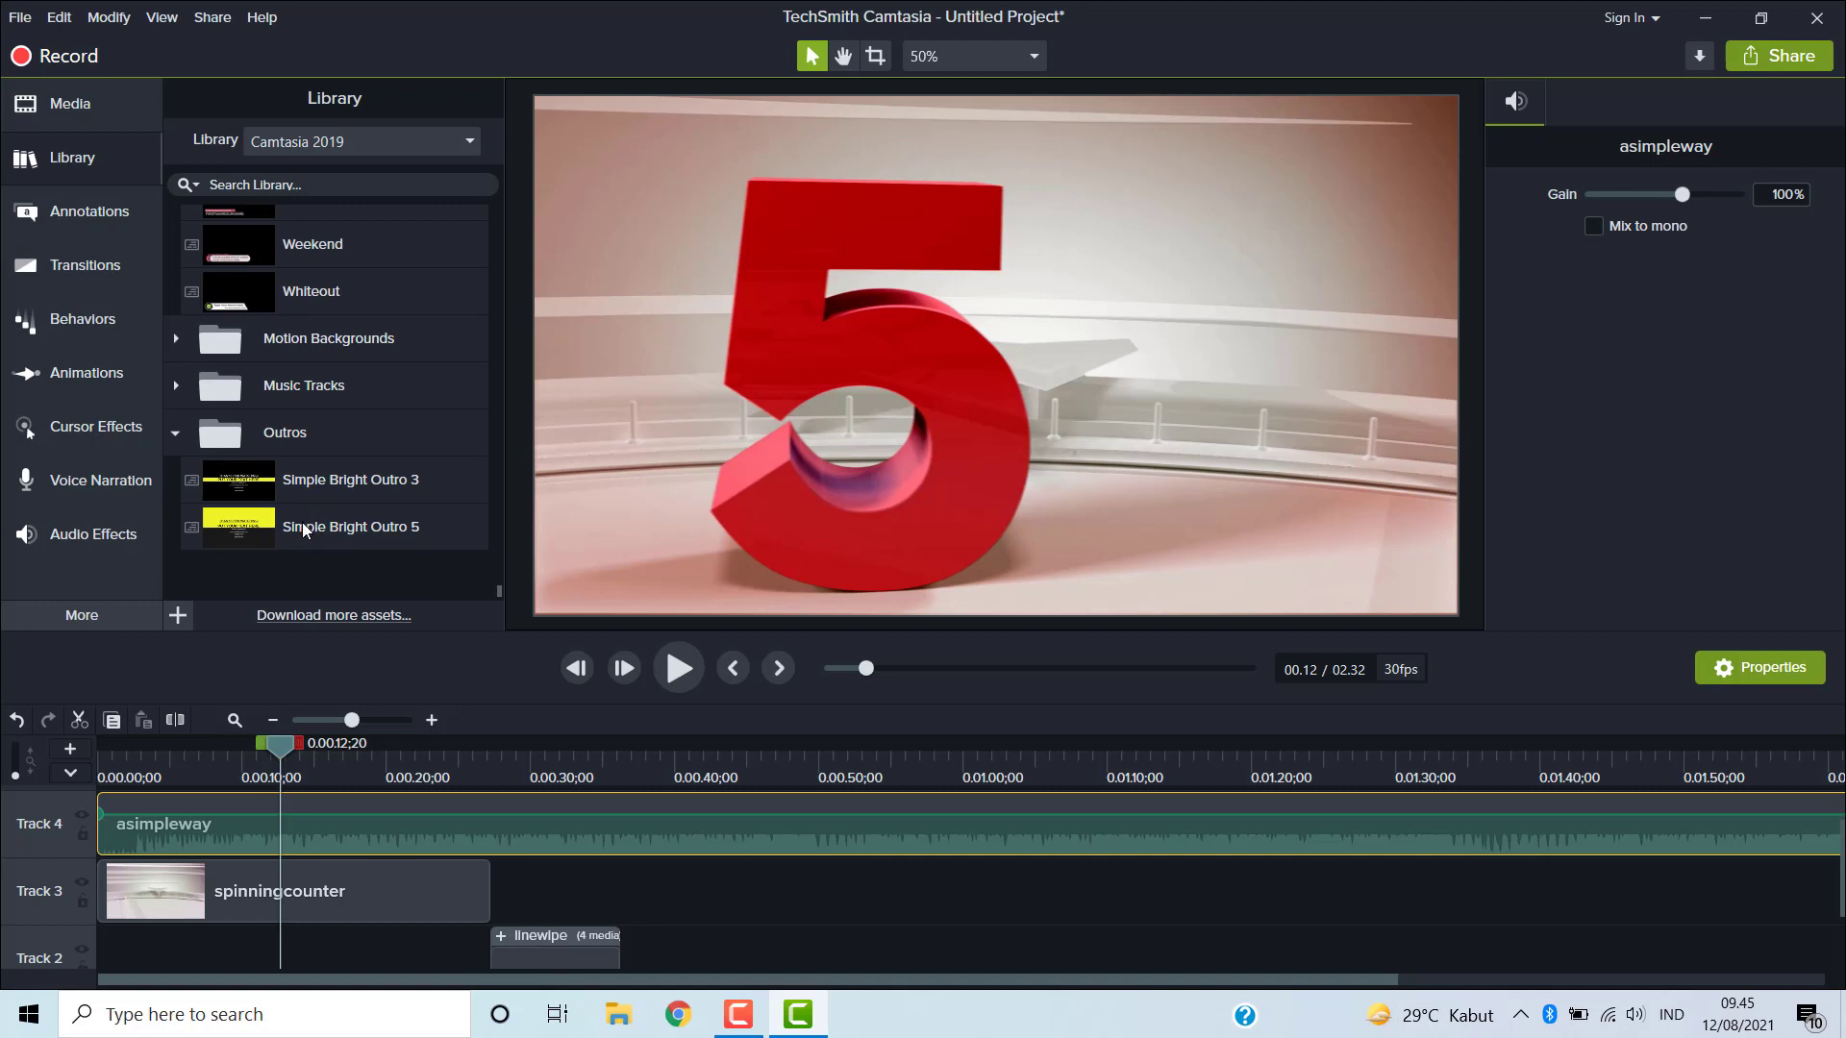
{"action": "left_click_drag", "start_coordinate": [304, 527], "coordinate": [607, 950]}
{"action": "scroll", "coordinate": [610, 950], "scroll_direction": "down", "scroll_amount": 1}
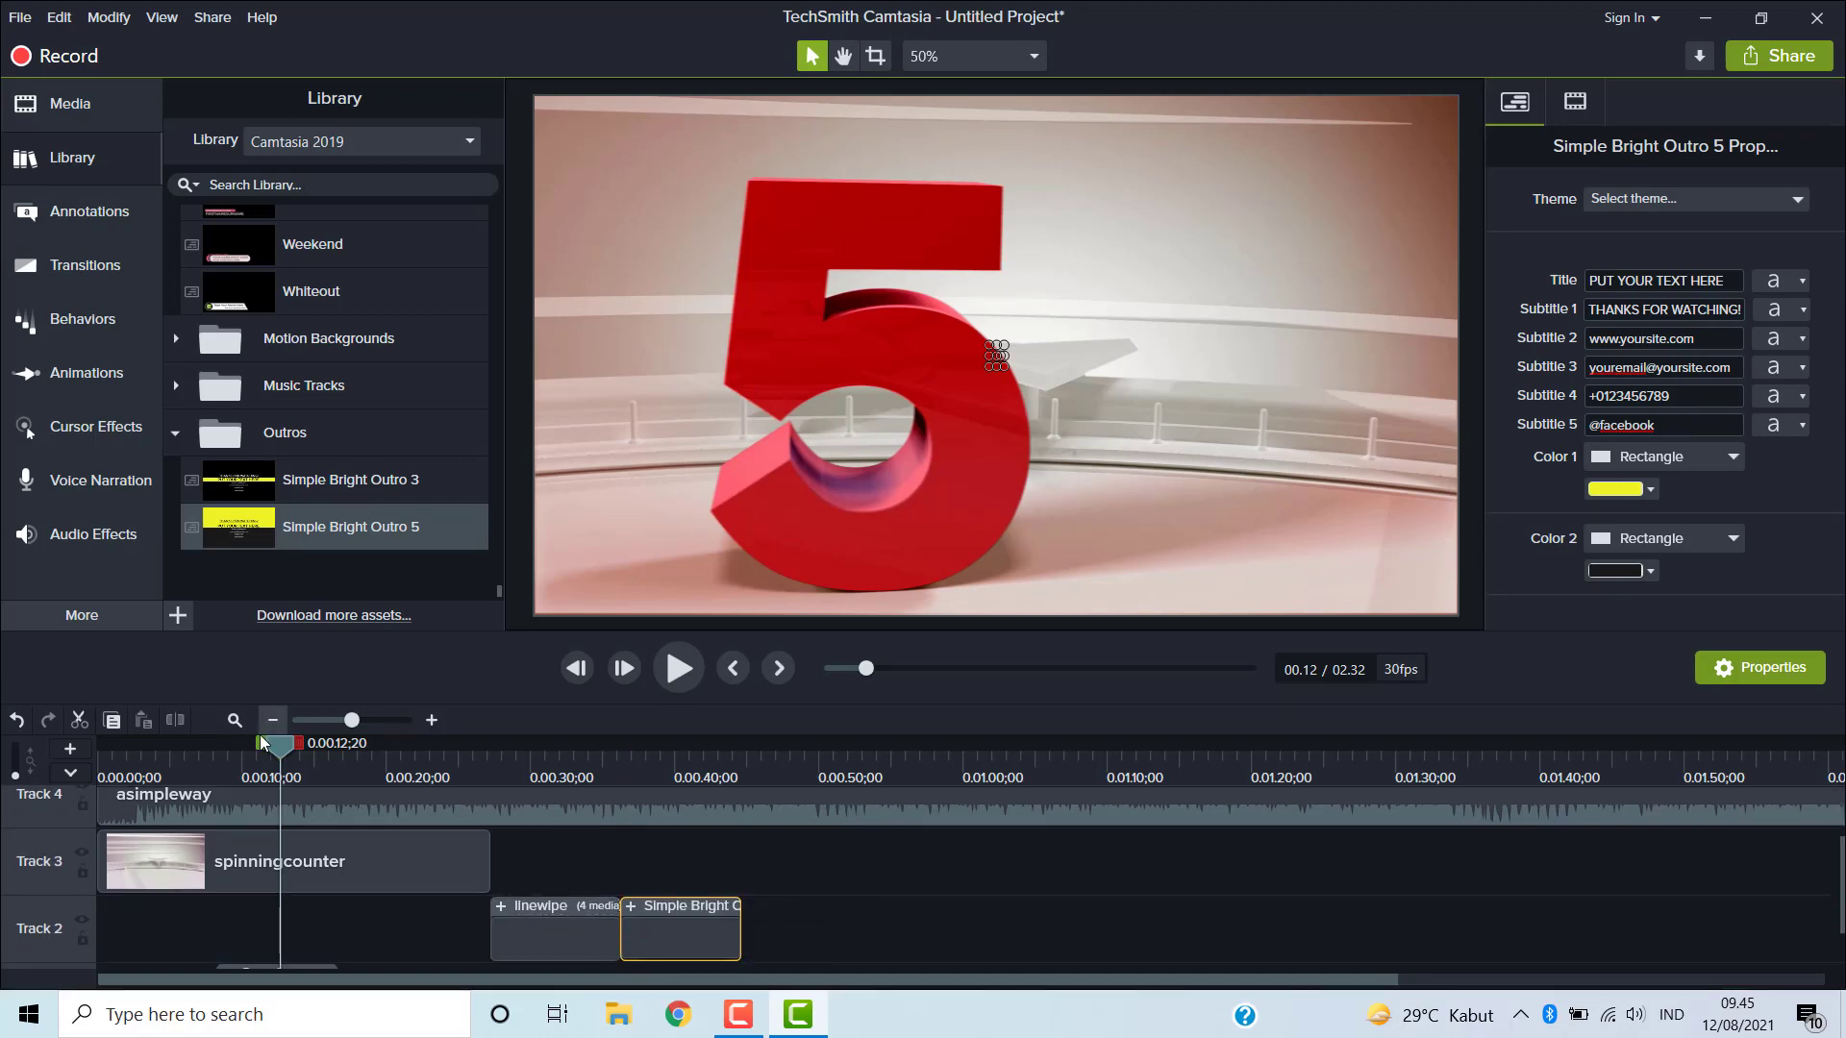
- Play the timeline from just before the outro to preview it
{"action": "left_click_drag", "start_coordinate": [277, 745], "coordinate": [621, 806]}
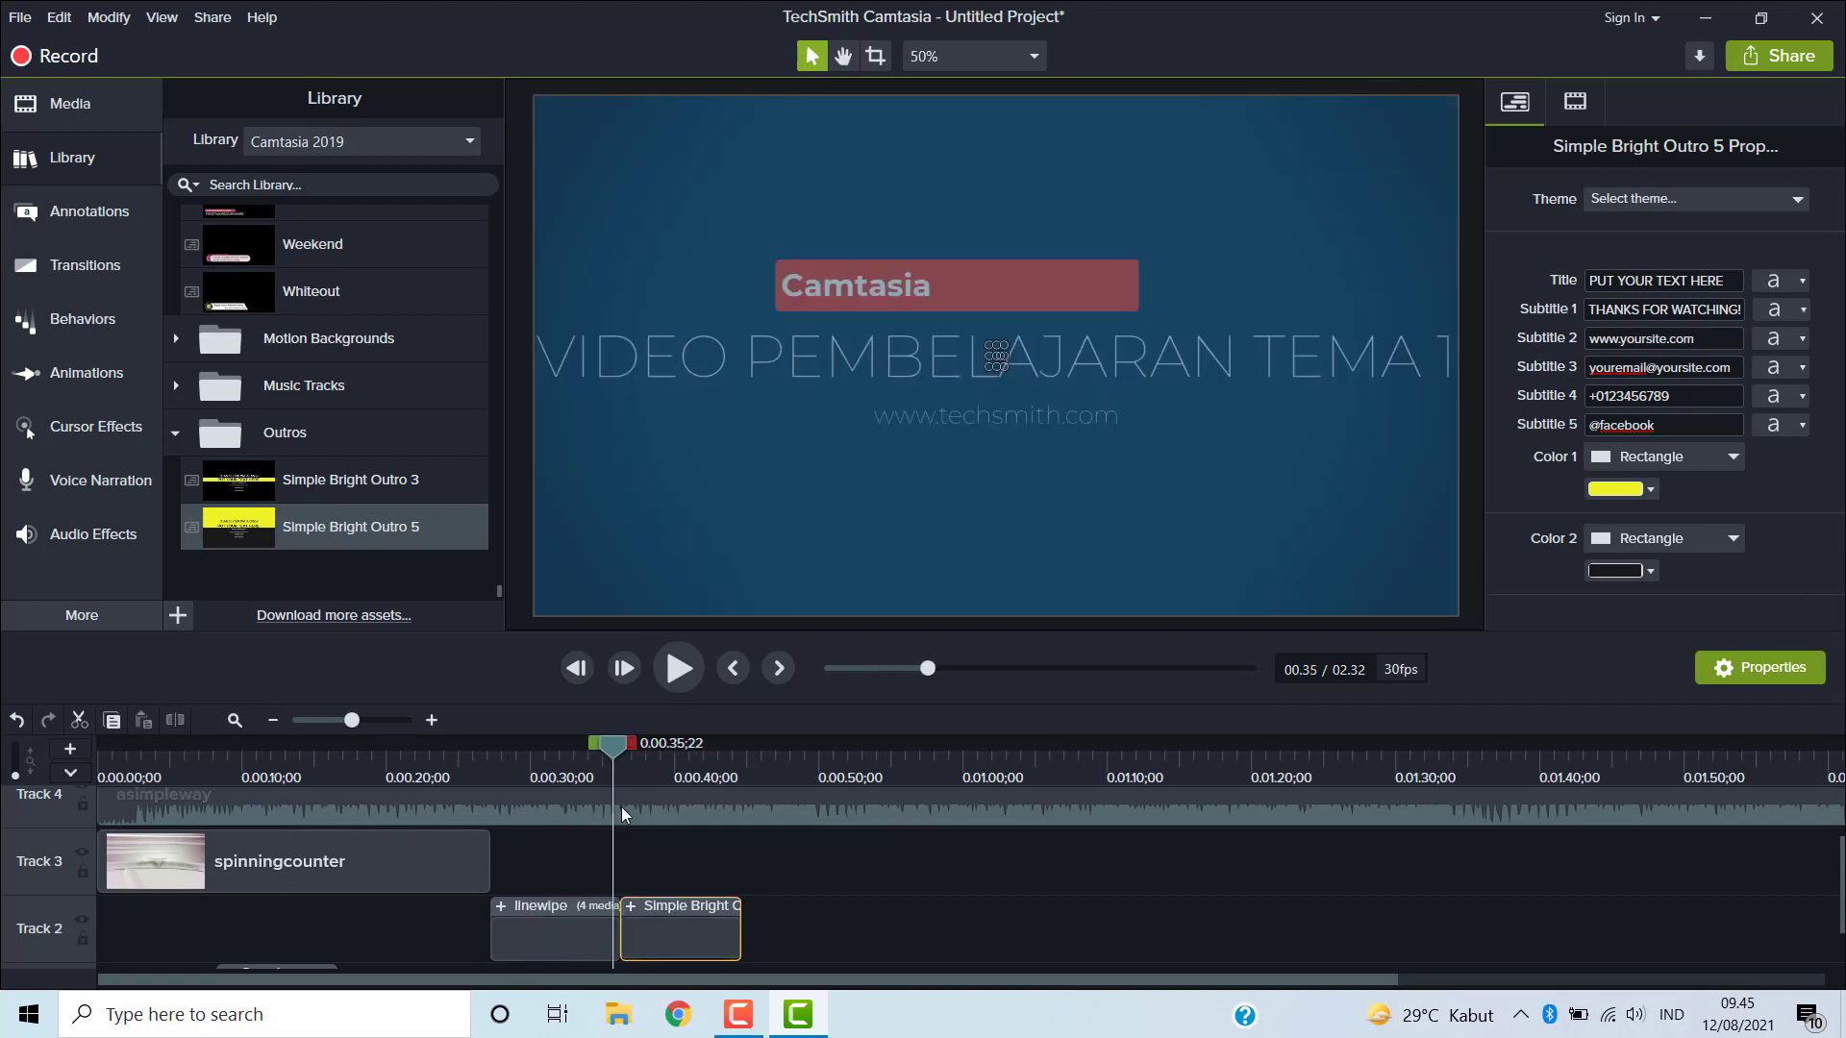
{"action": "left_click", "coordinate": [688, 663]}
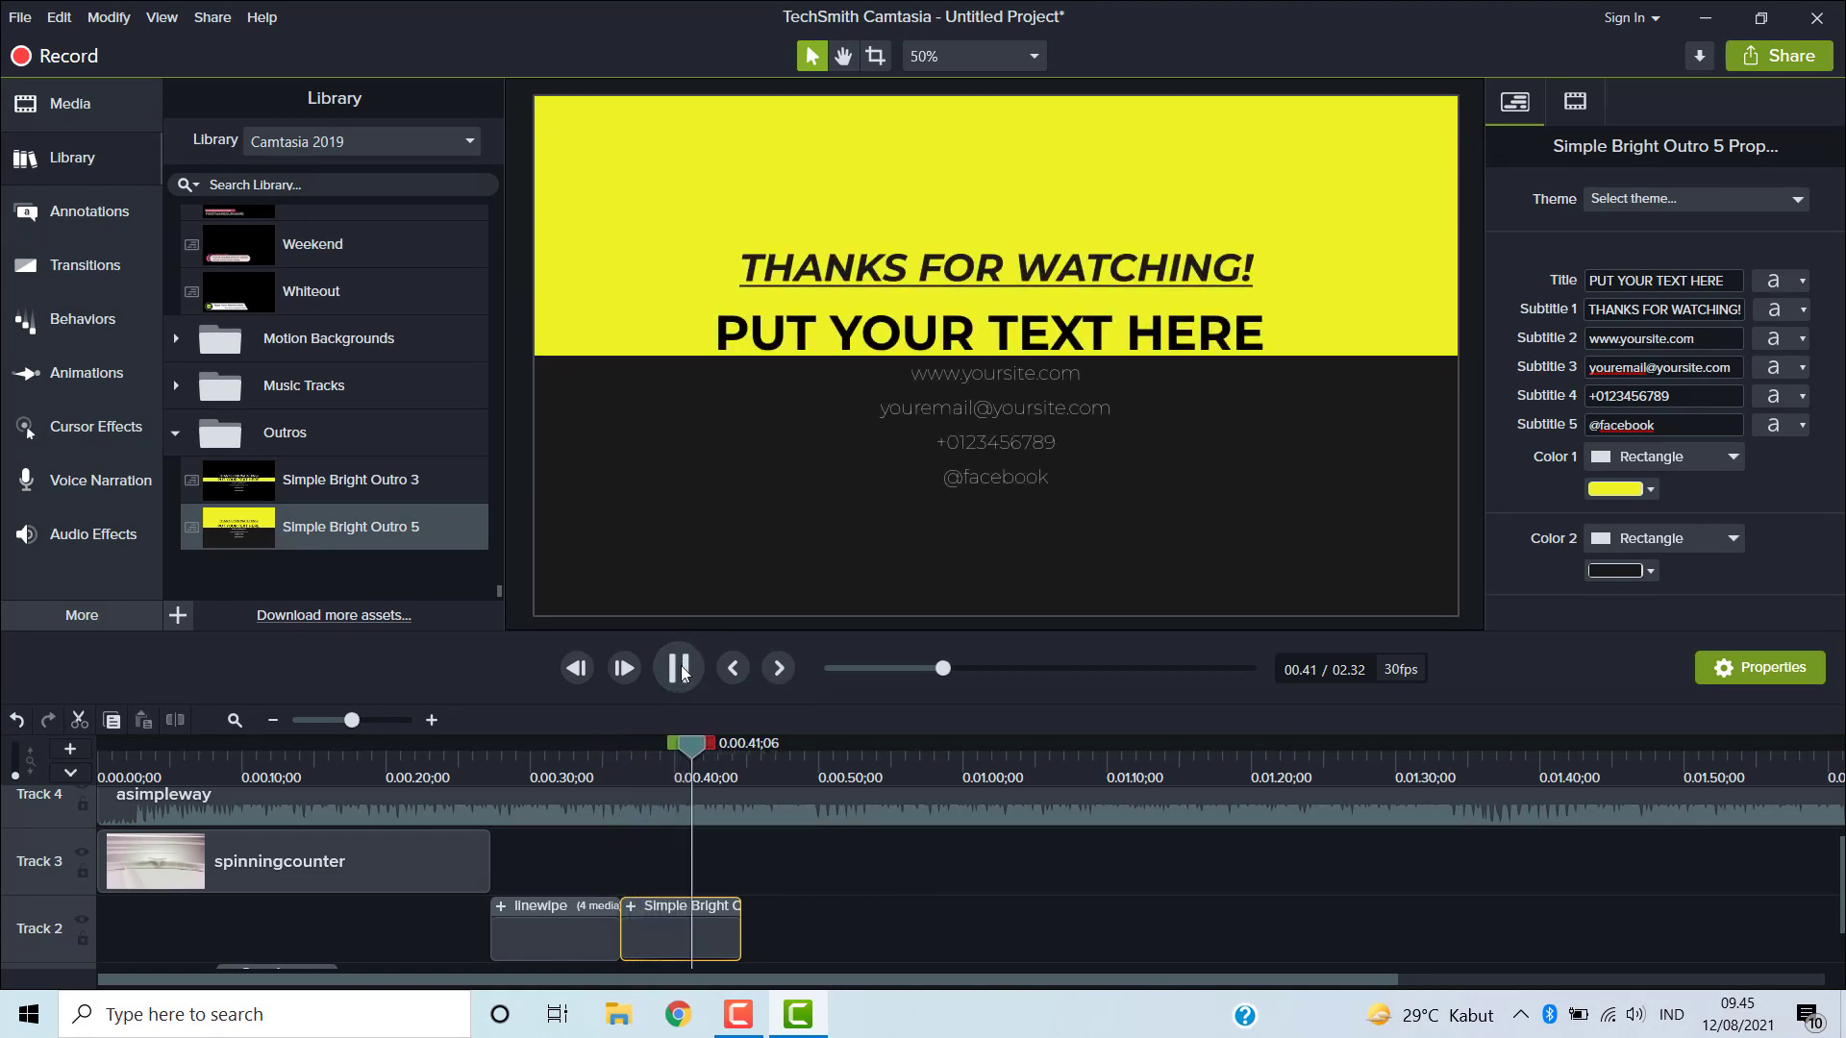
{"action": "left_click", "coordinate": [679, 668]}
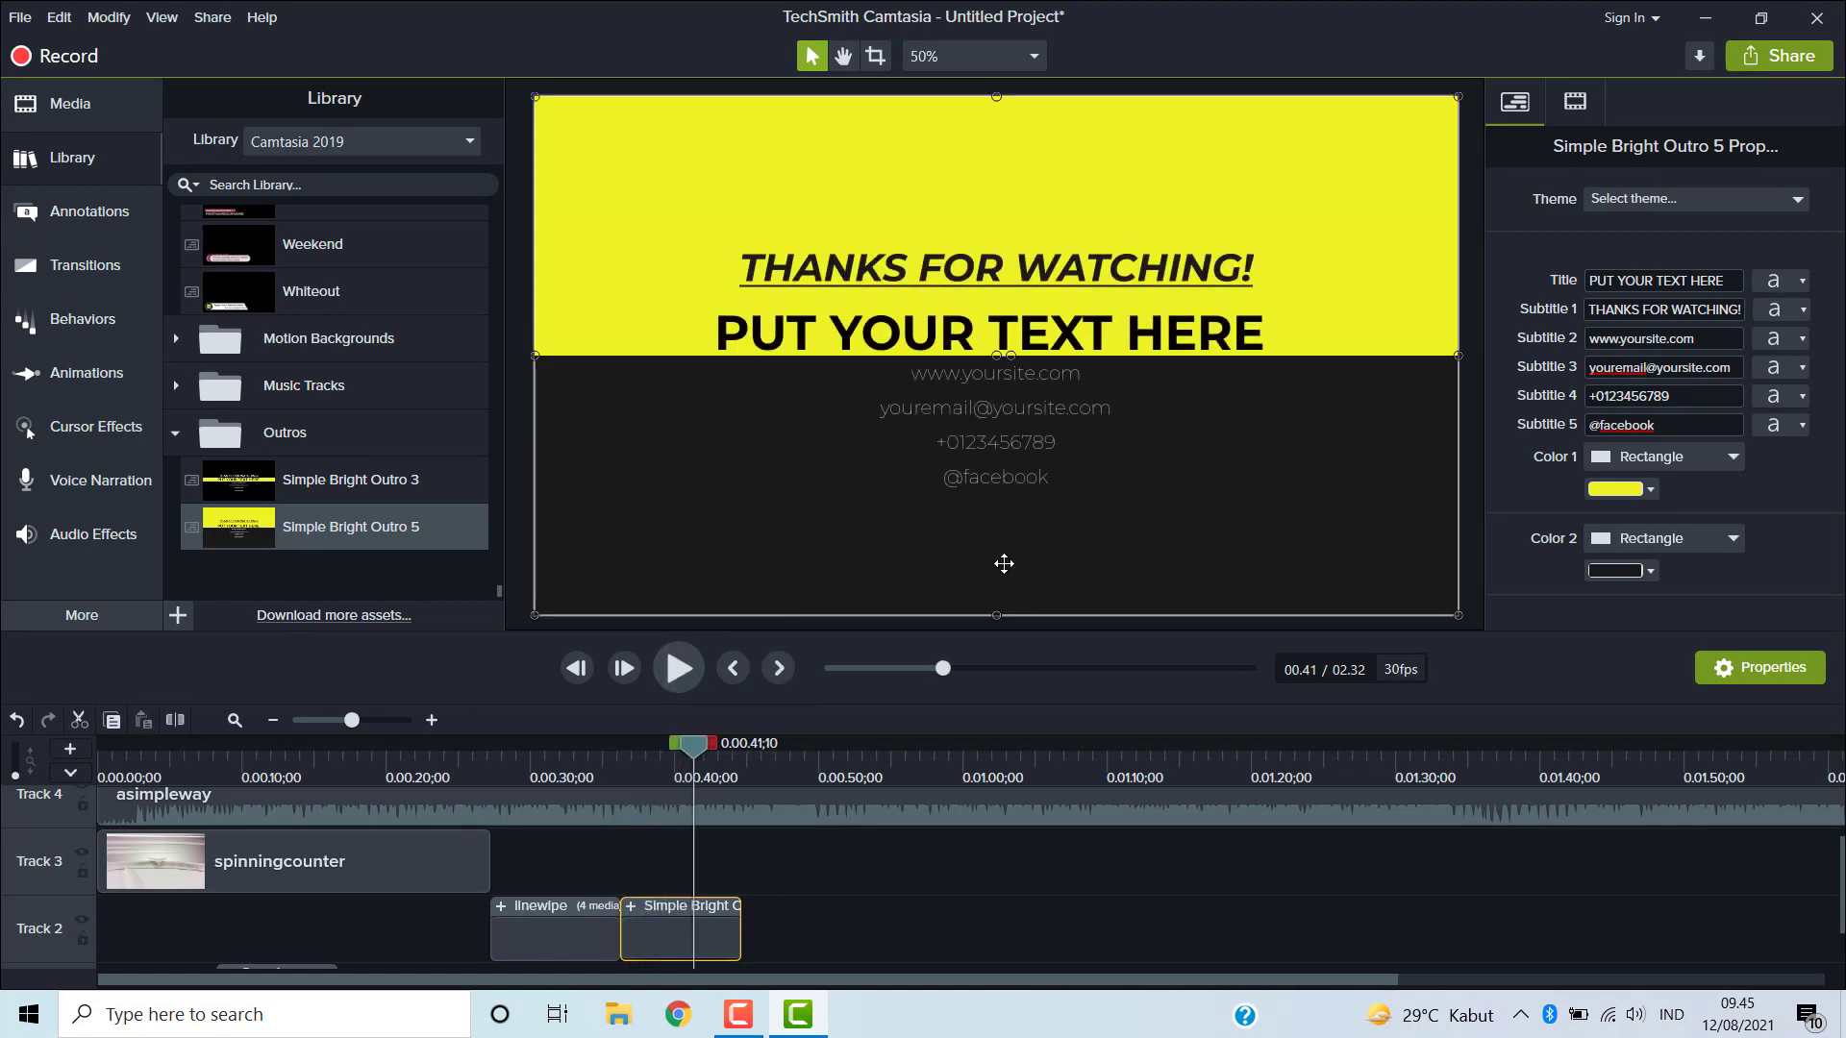
- Set the outro's title to the author's full name
{"action": "left_click", "coordinate": [1737, 280]}
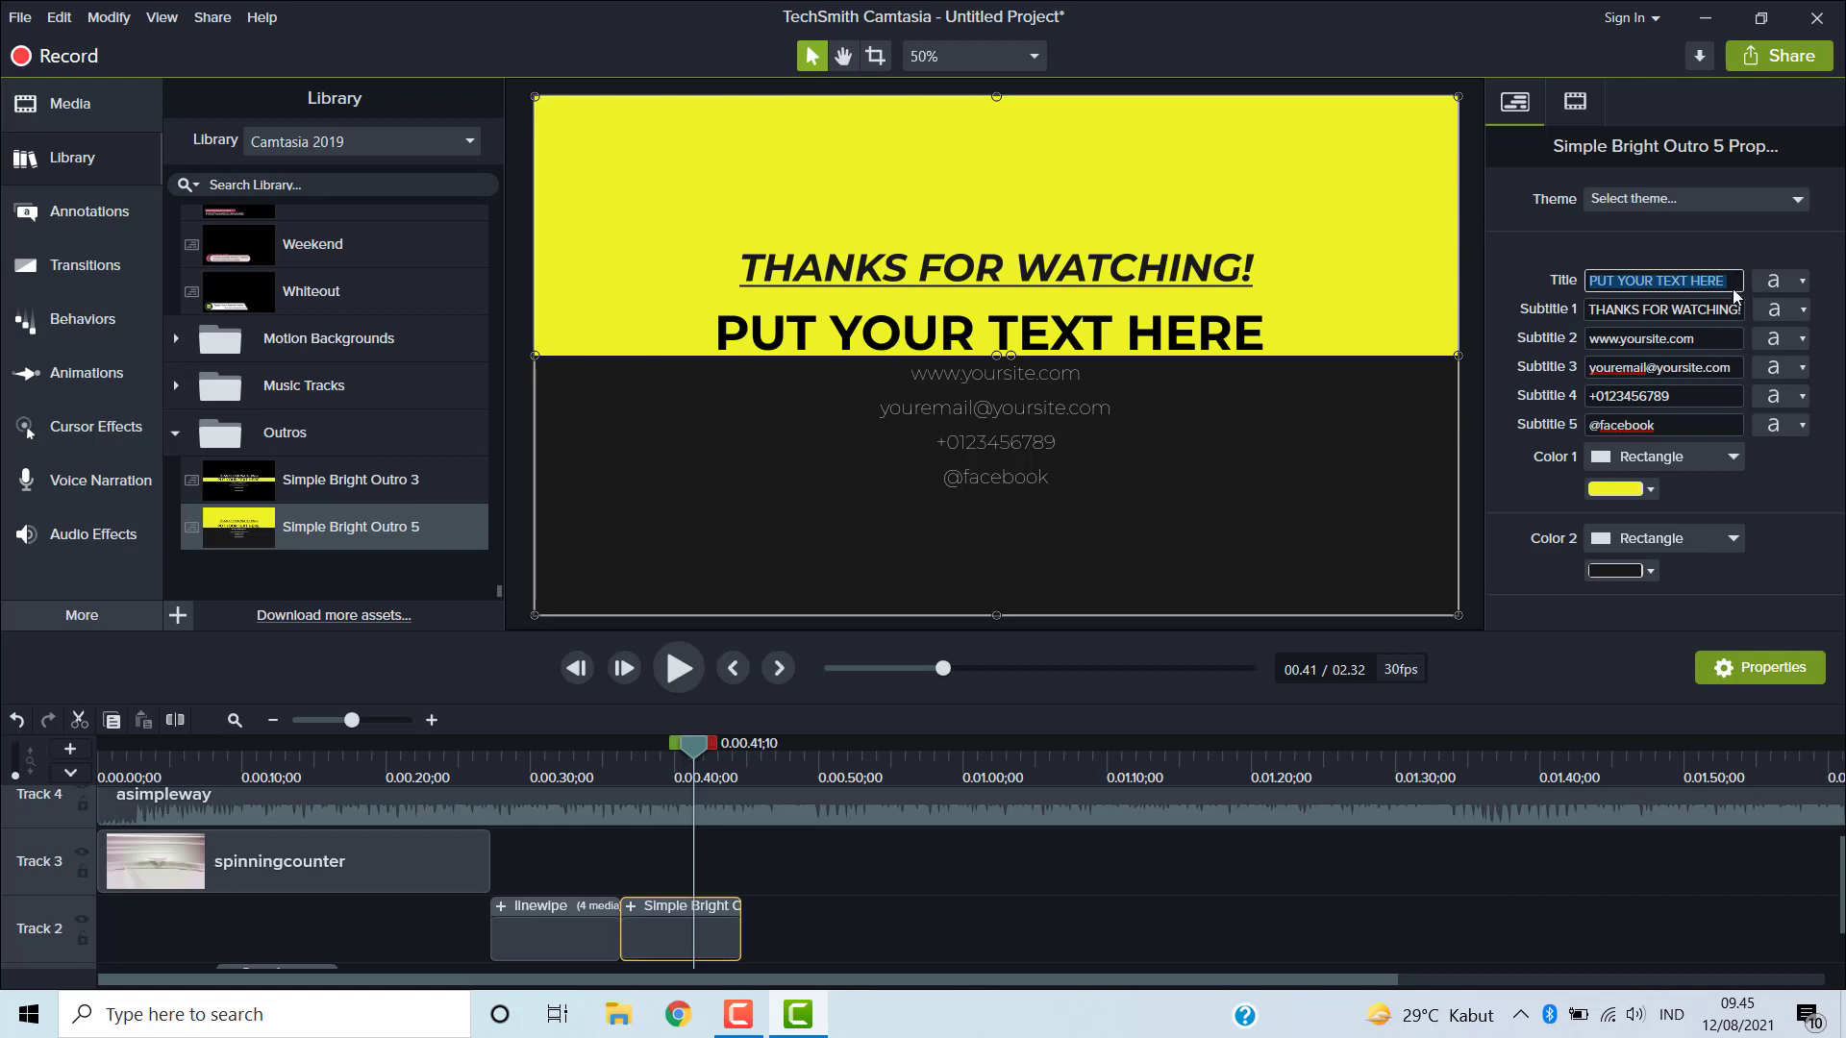
{"action": "type", "text": "NUNING SETYAWATI"}
{"action": "left_click", "coordinate": [1699, 338]}
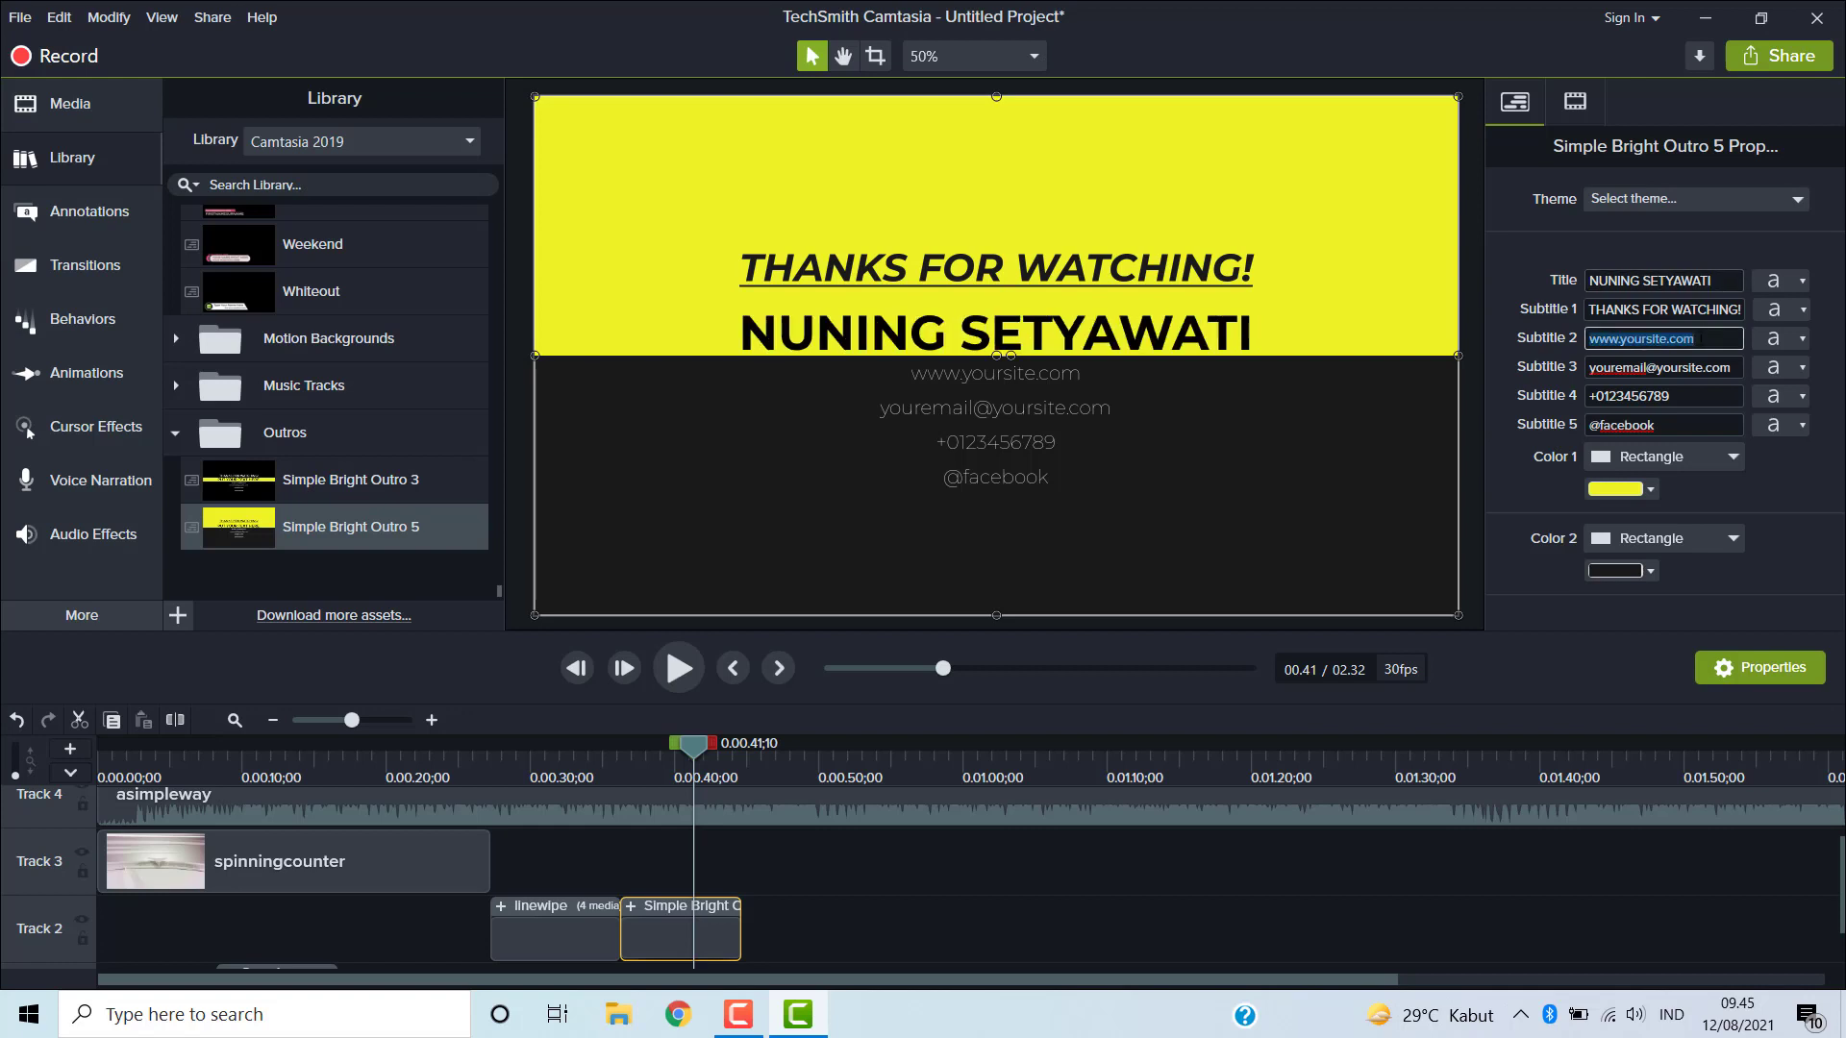
{"action": "left_click", "coordinate": [1704, 339]}
{"action": "key", "text": "BackSpace"}
{"action": "key", "text": "BackSpace"}
{"action": "key", "text": "BackSpace"}
{"action": "key", "text": "BackSpace"}
{"action": "key", "text": "BackSpace"}
{"action": "key", "text": "BackSpace"}
{"action": "key", "text": "BackSpace"}
{"action": "key", "text": "BackSpace"}
{"action": "key", "text": "BackSpace"}
{"action": "key", "text": "BackSpace"}
{"action": "key", "text": "BackSpace"}
{"action": "key", "text": "BackSpace"}
{"action": "key", "text": "BackSpace"}
{"action": "key", "text": "BackSpace"}
{"action": "key", "text": "BackSpace"}
{"action": "key", "text": "BackSpace"}
{"action": "type", "text": "H"}
{"action": "key", "text": "BackSpace"}
{"action": "type", "text": "ttps:// min9jakarta.sch.id"}
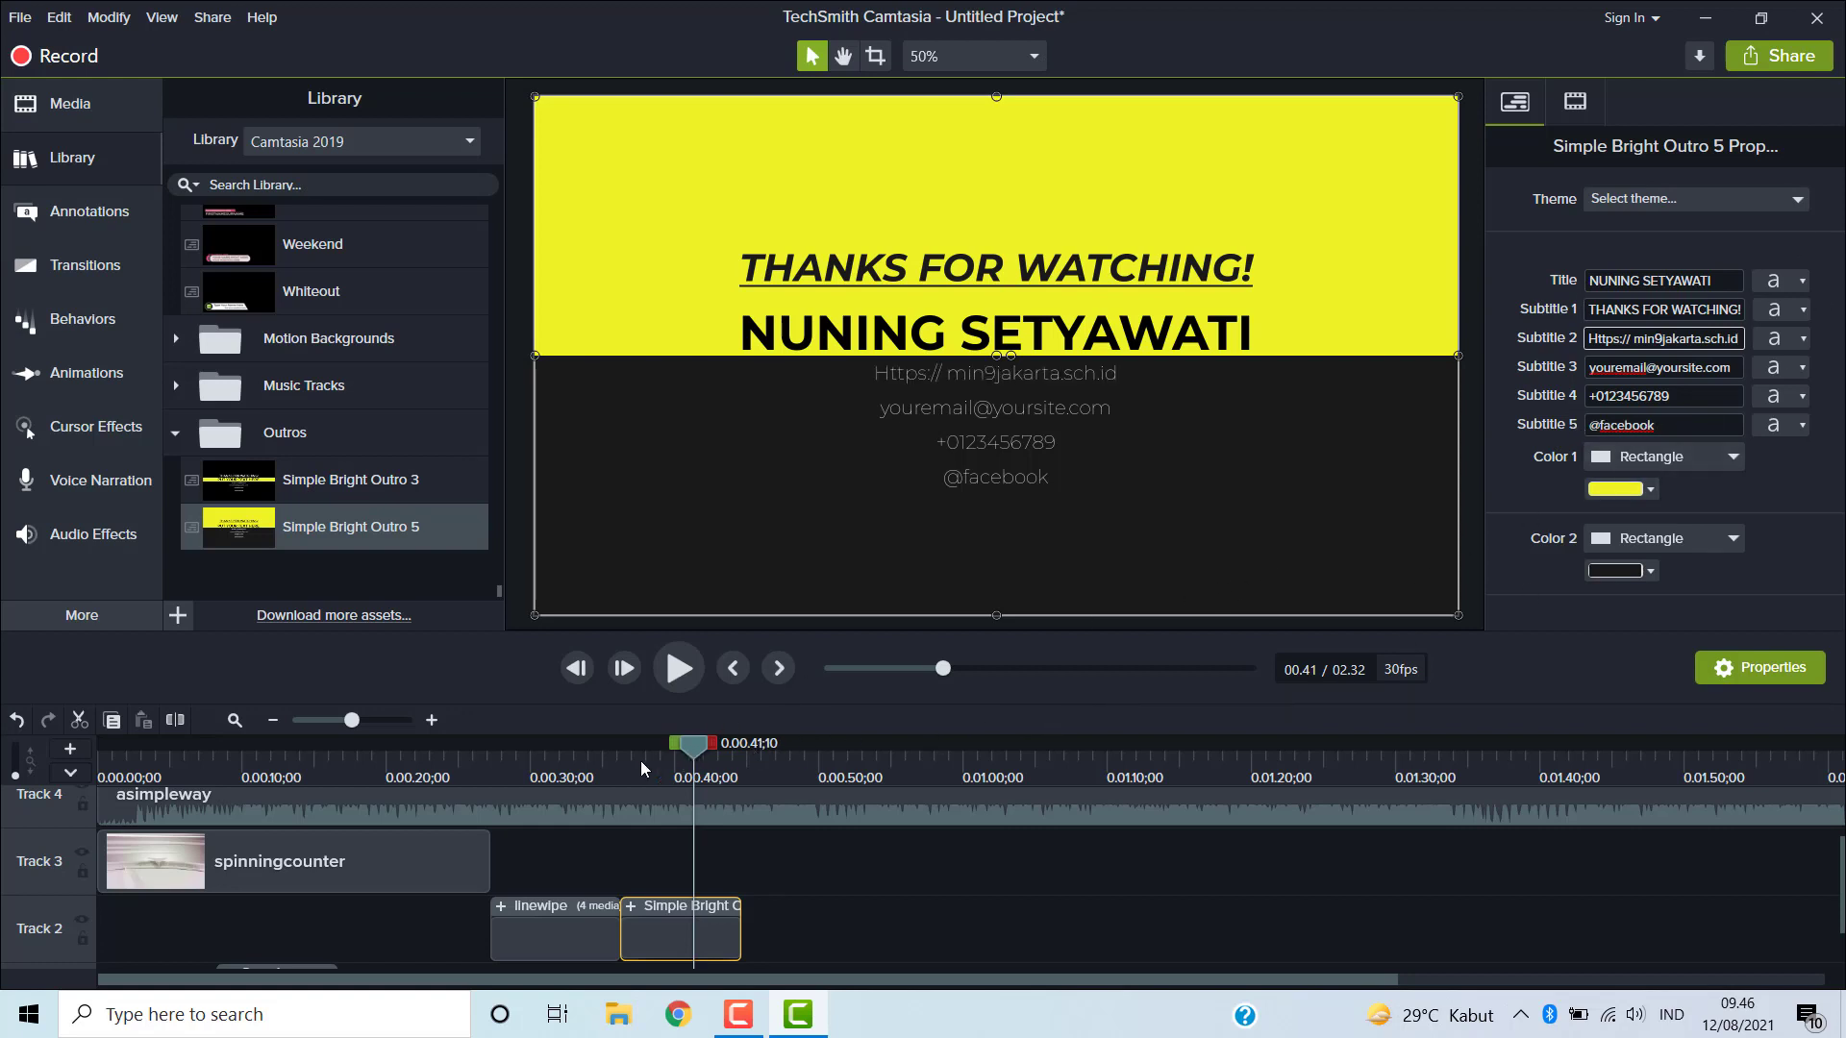
- Play the timeline from just before the outro to preview the edited text
{"action": "mouse_move", "coordinate": [640, 760]}
{"action": "left_mouse_down"}
{"action": "mouse_move", "coordinate": [598, 770]}
{"action": "mouse_move", "coordinate": [613, 771]}
{"action": "left_mouse_up"}
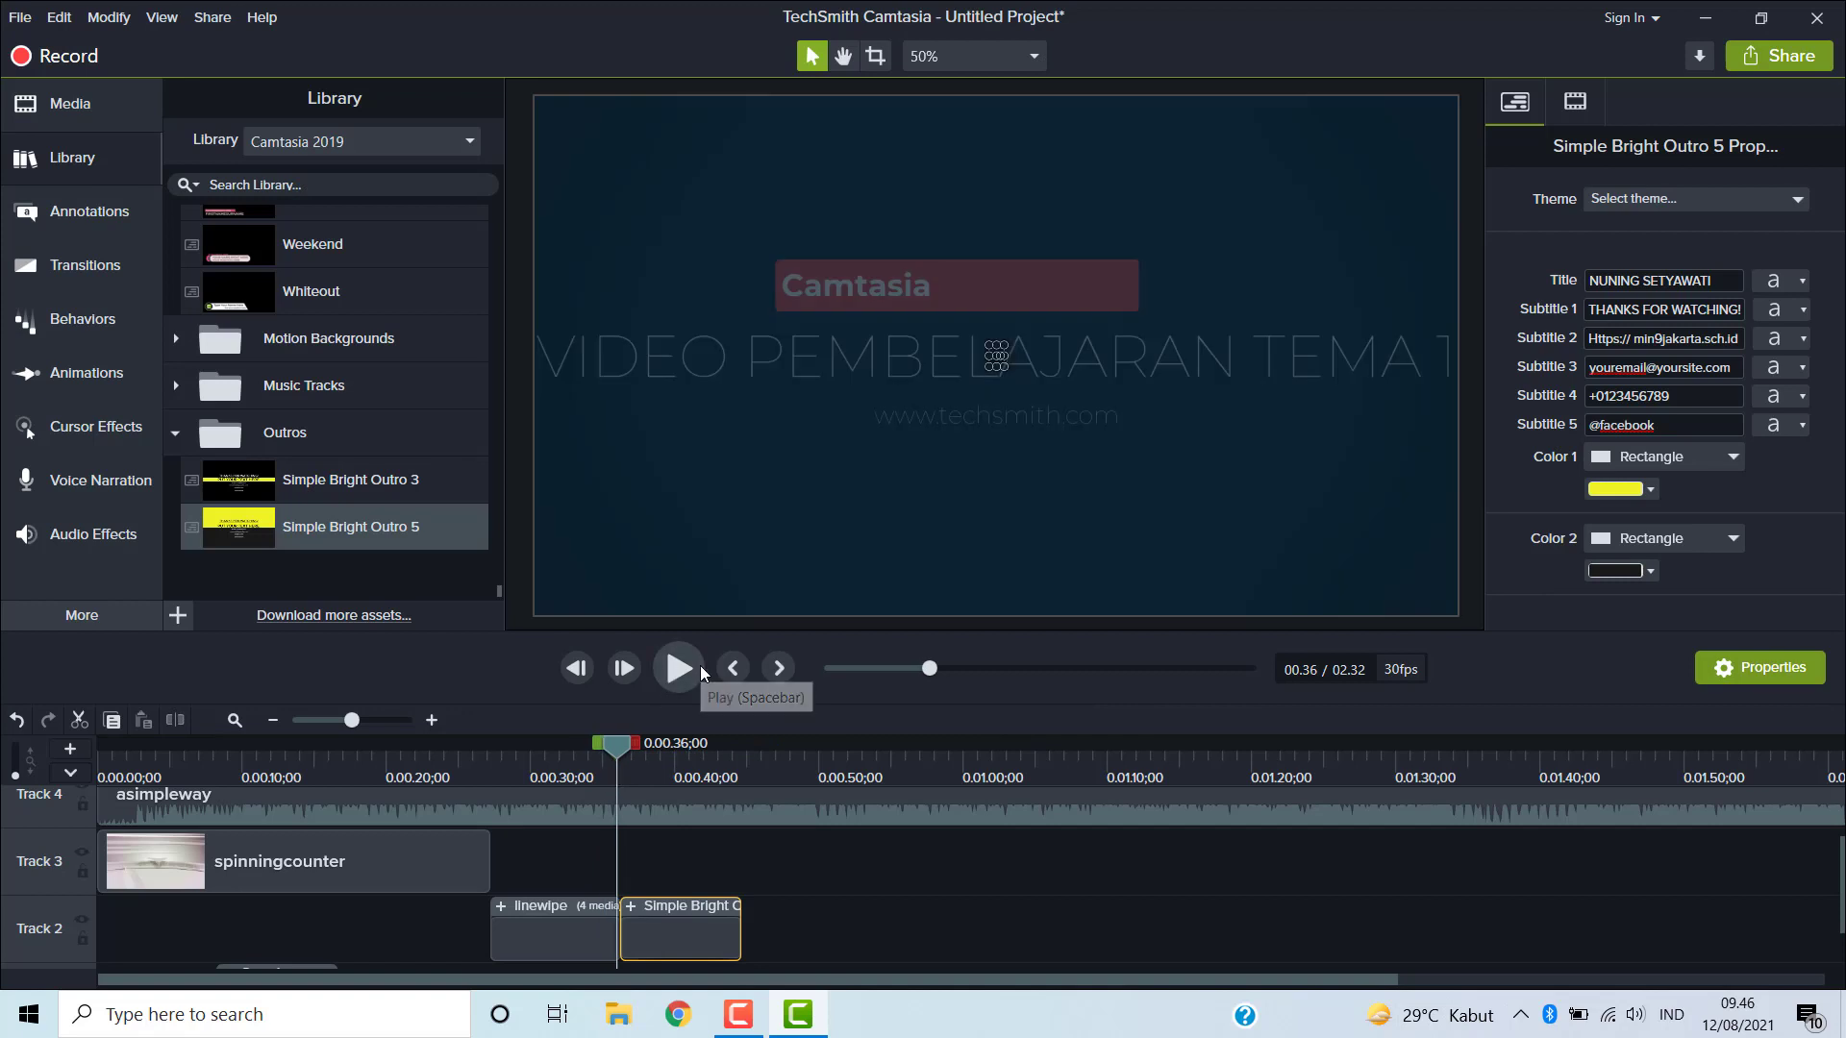
{"action": "left_click", "coordinate": [679, 668]}
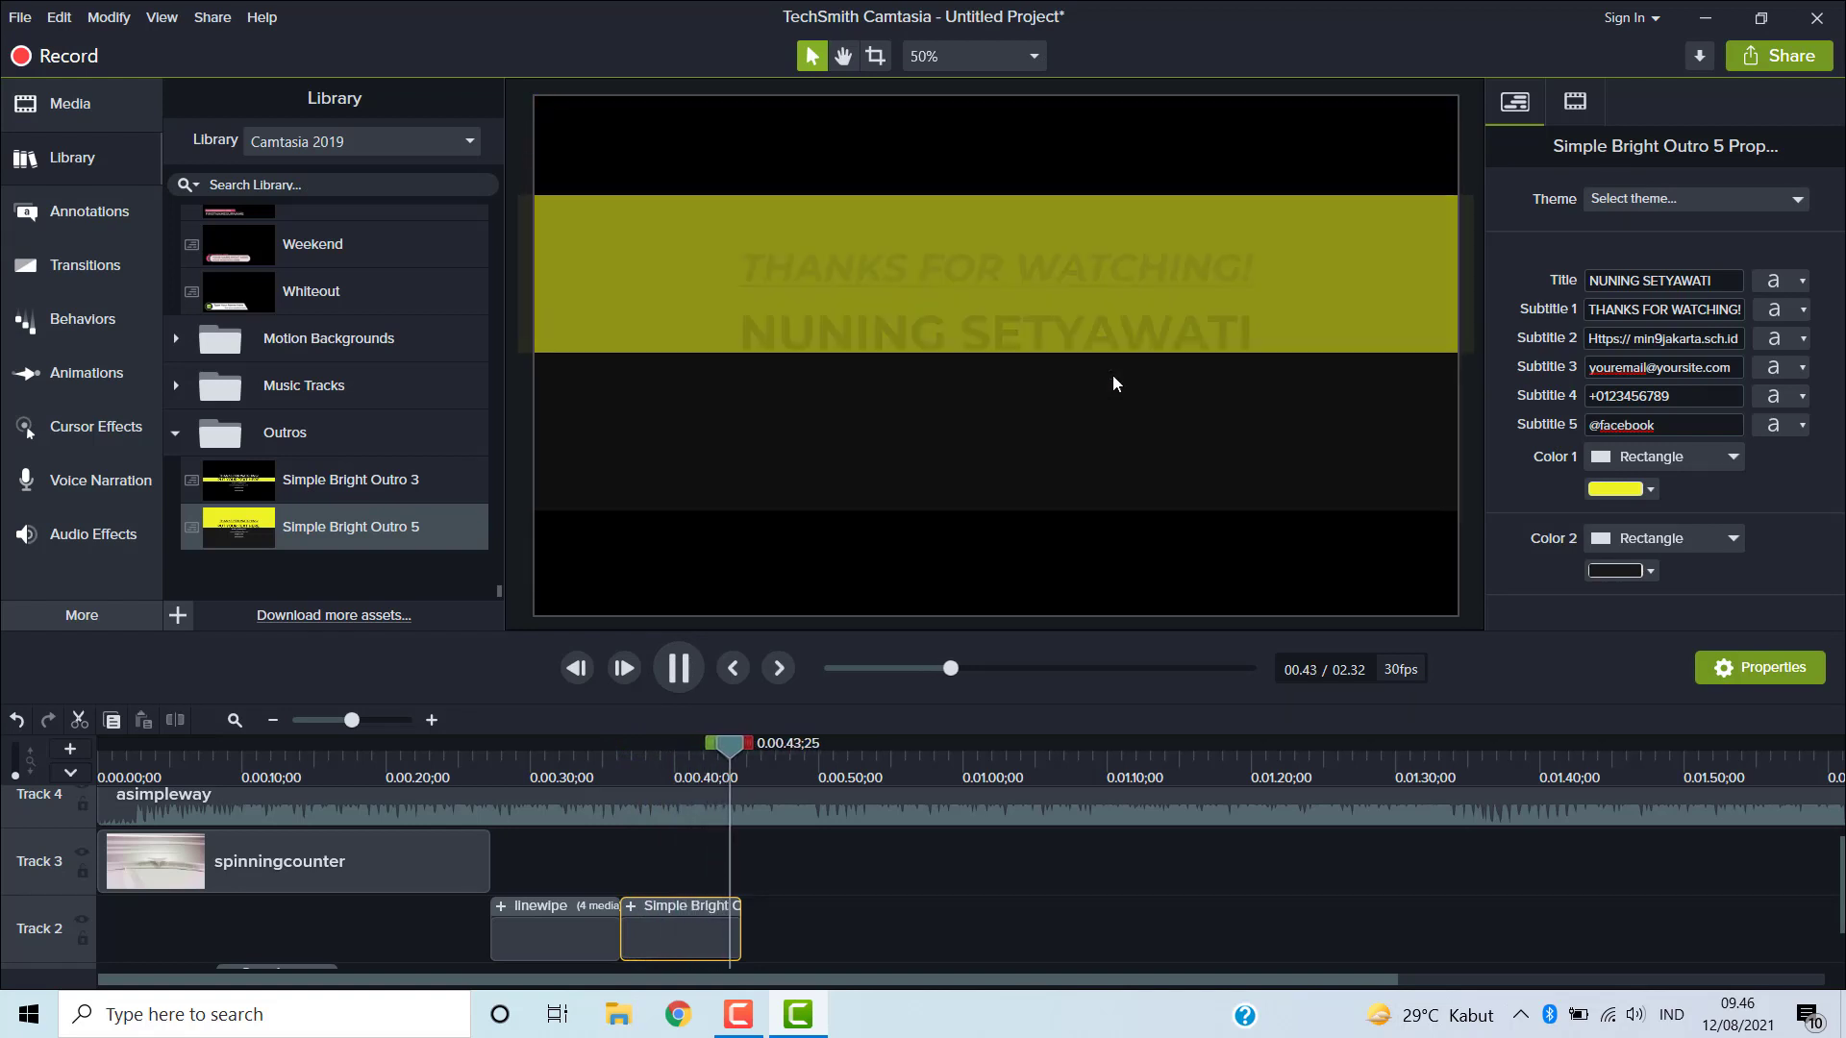
{"action": "left_click", "coordinate": [684, 661]}
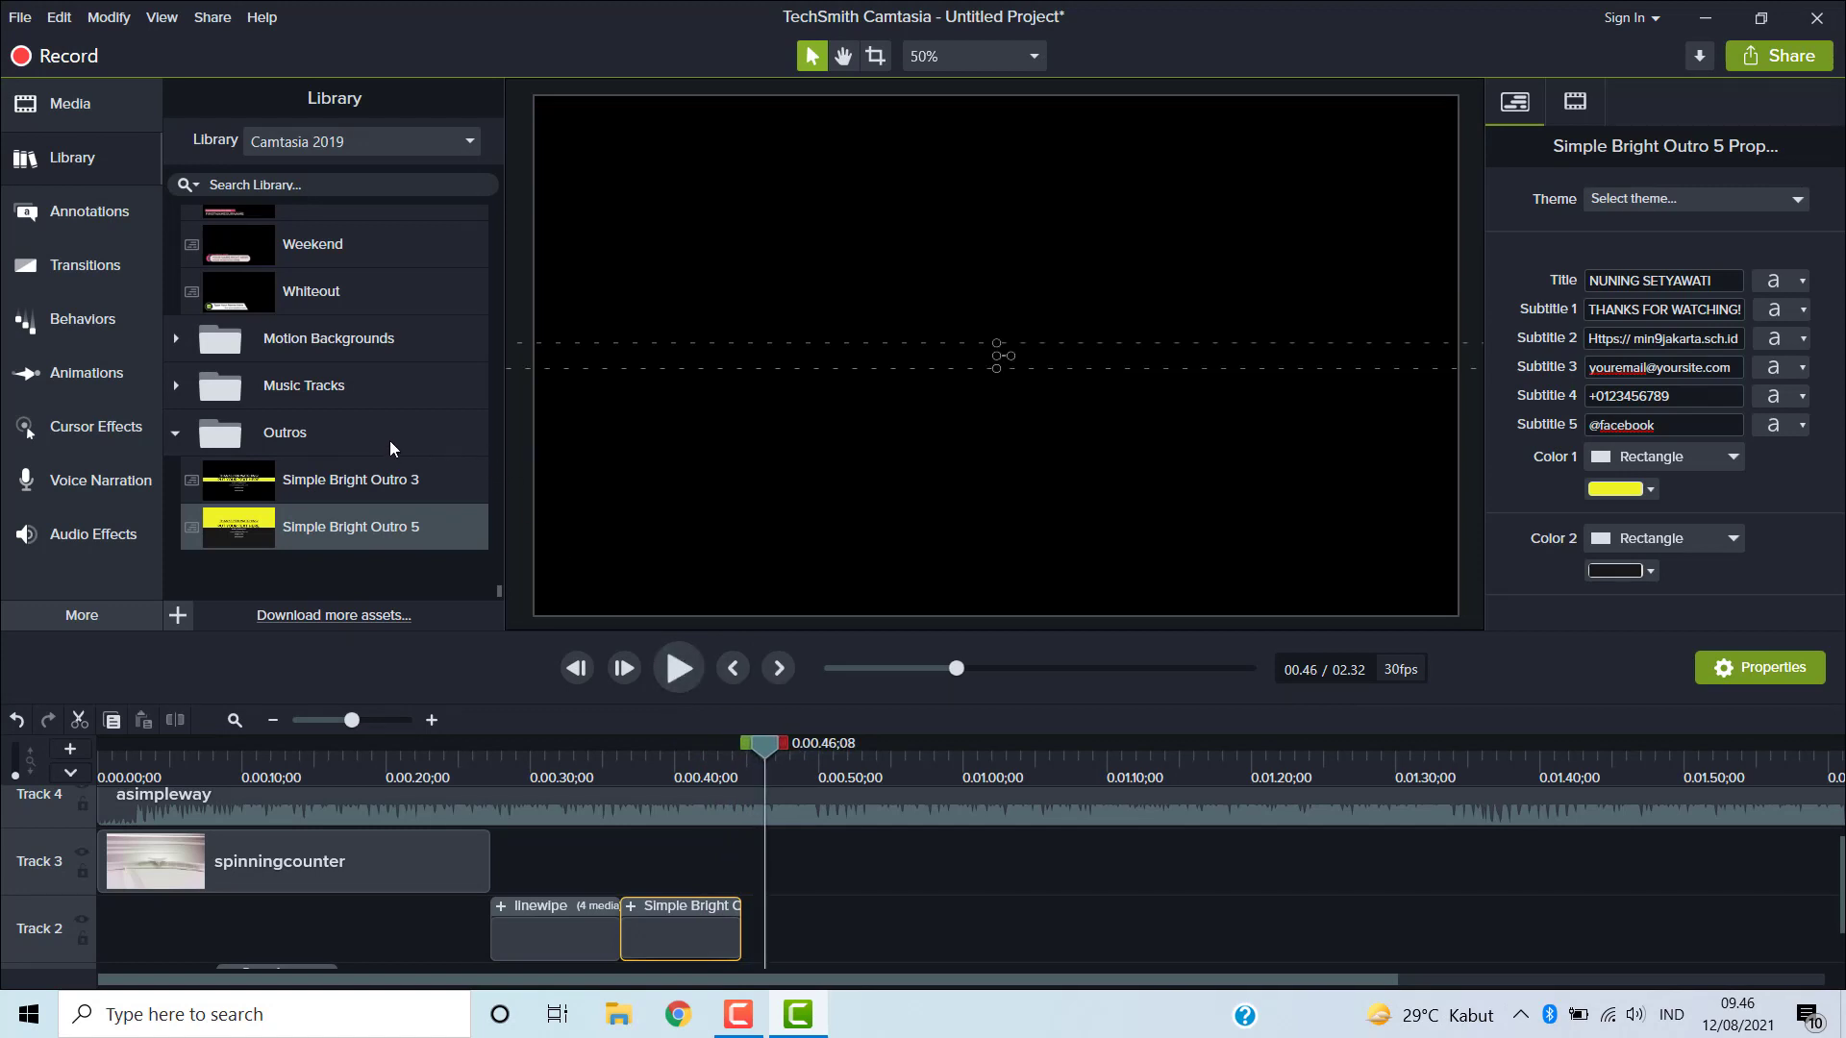
- Collapse the Outros, Lower Thirds, Intros, Universal and Transport folders in the library
{"action": "scroll", "coordinate": [390, 440], "scroll_direction": "up", "scroll_amount": 7}
{"action": "scroll", "coordinate": [373, 431], "scroll_direction": "down", "scroll_amount": 4}
{"action": "scroll", "coordinate": [364, 444], "scroll_direction": "down", "scroll_amount": 1}
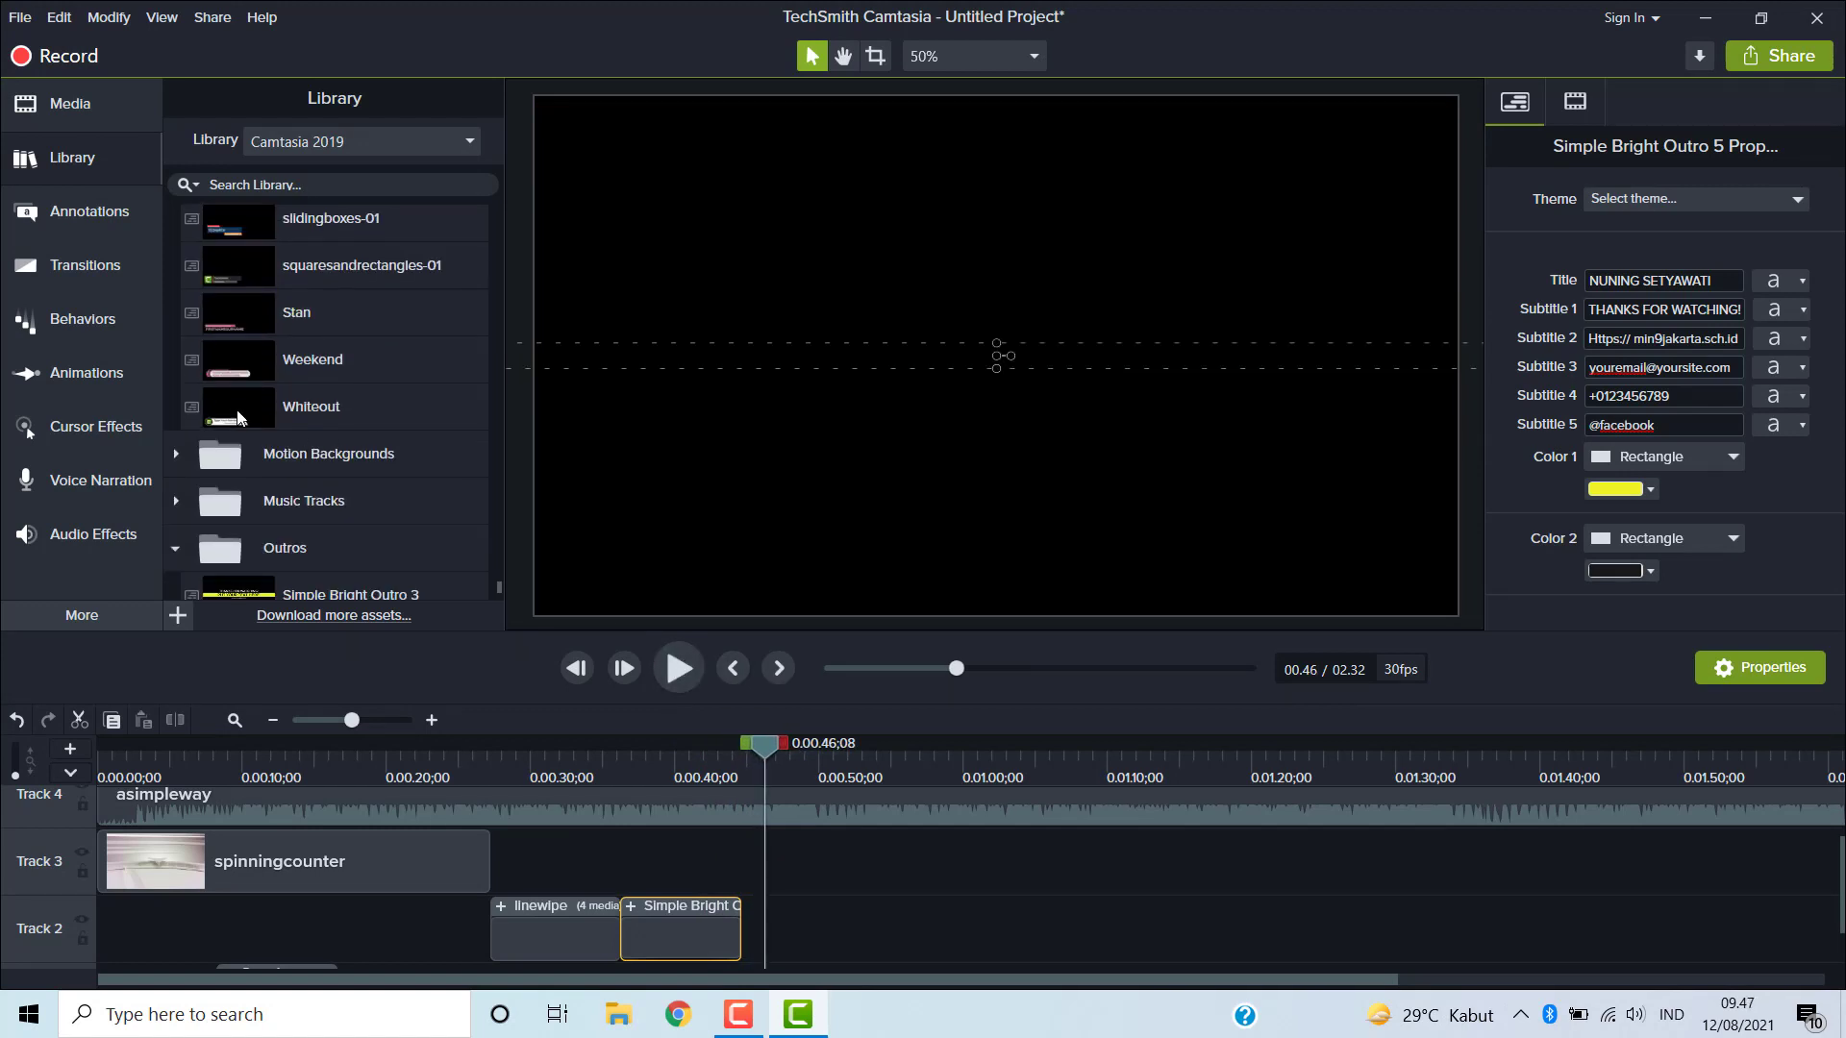
{"action": "scroll", "coordinate": [178, 499], "scroll_direction": "down", "scroll_amount": 1}
{"action": "left_click", "coordinate": [177, 496]}
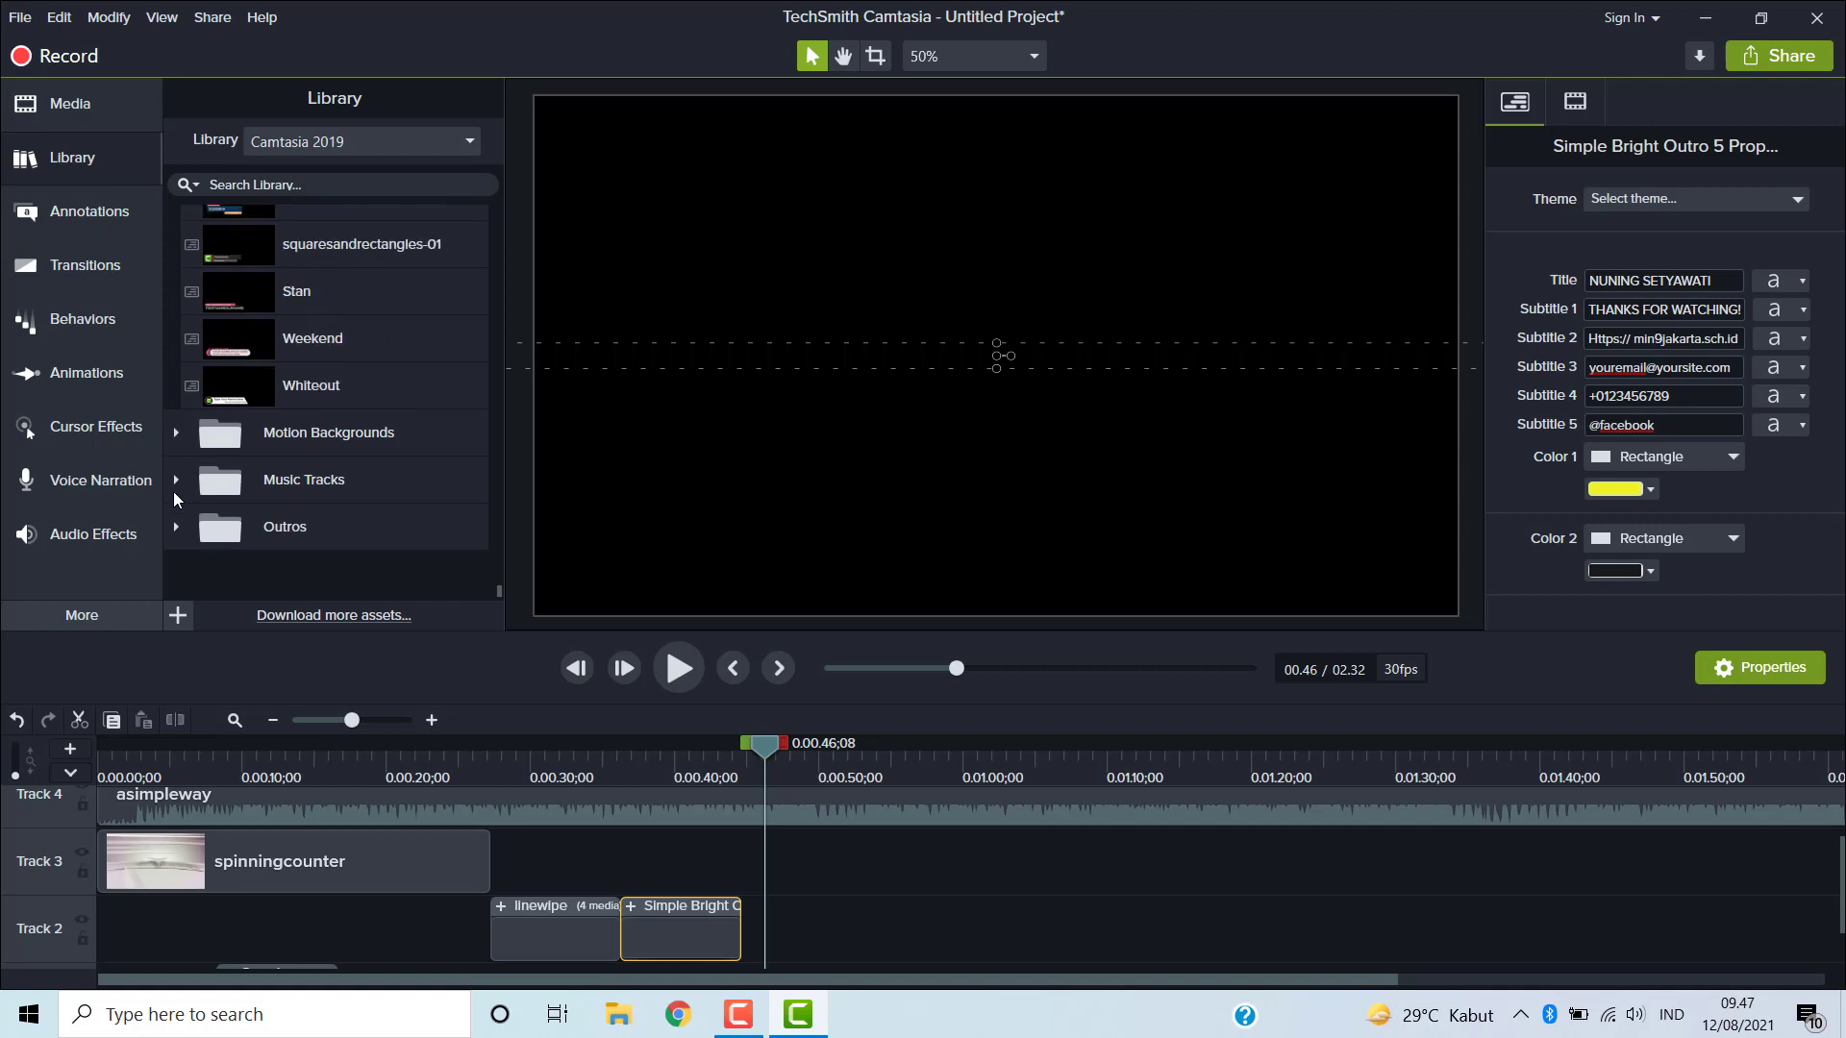
{"action": "scroll", "coordinate": [202, 476], "scroll_direction": "up", "scroll_amount": 5}
{"action": "scroll", "coordinate": [206, 470], "scroll_direction": "up", "scroll_amount": 1}
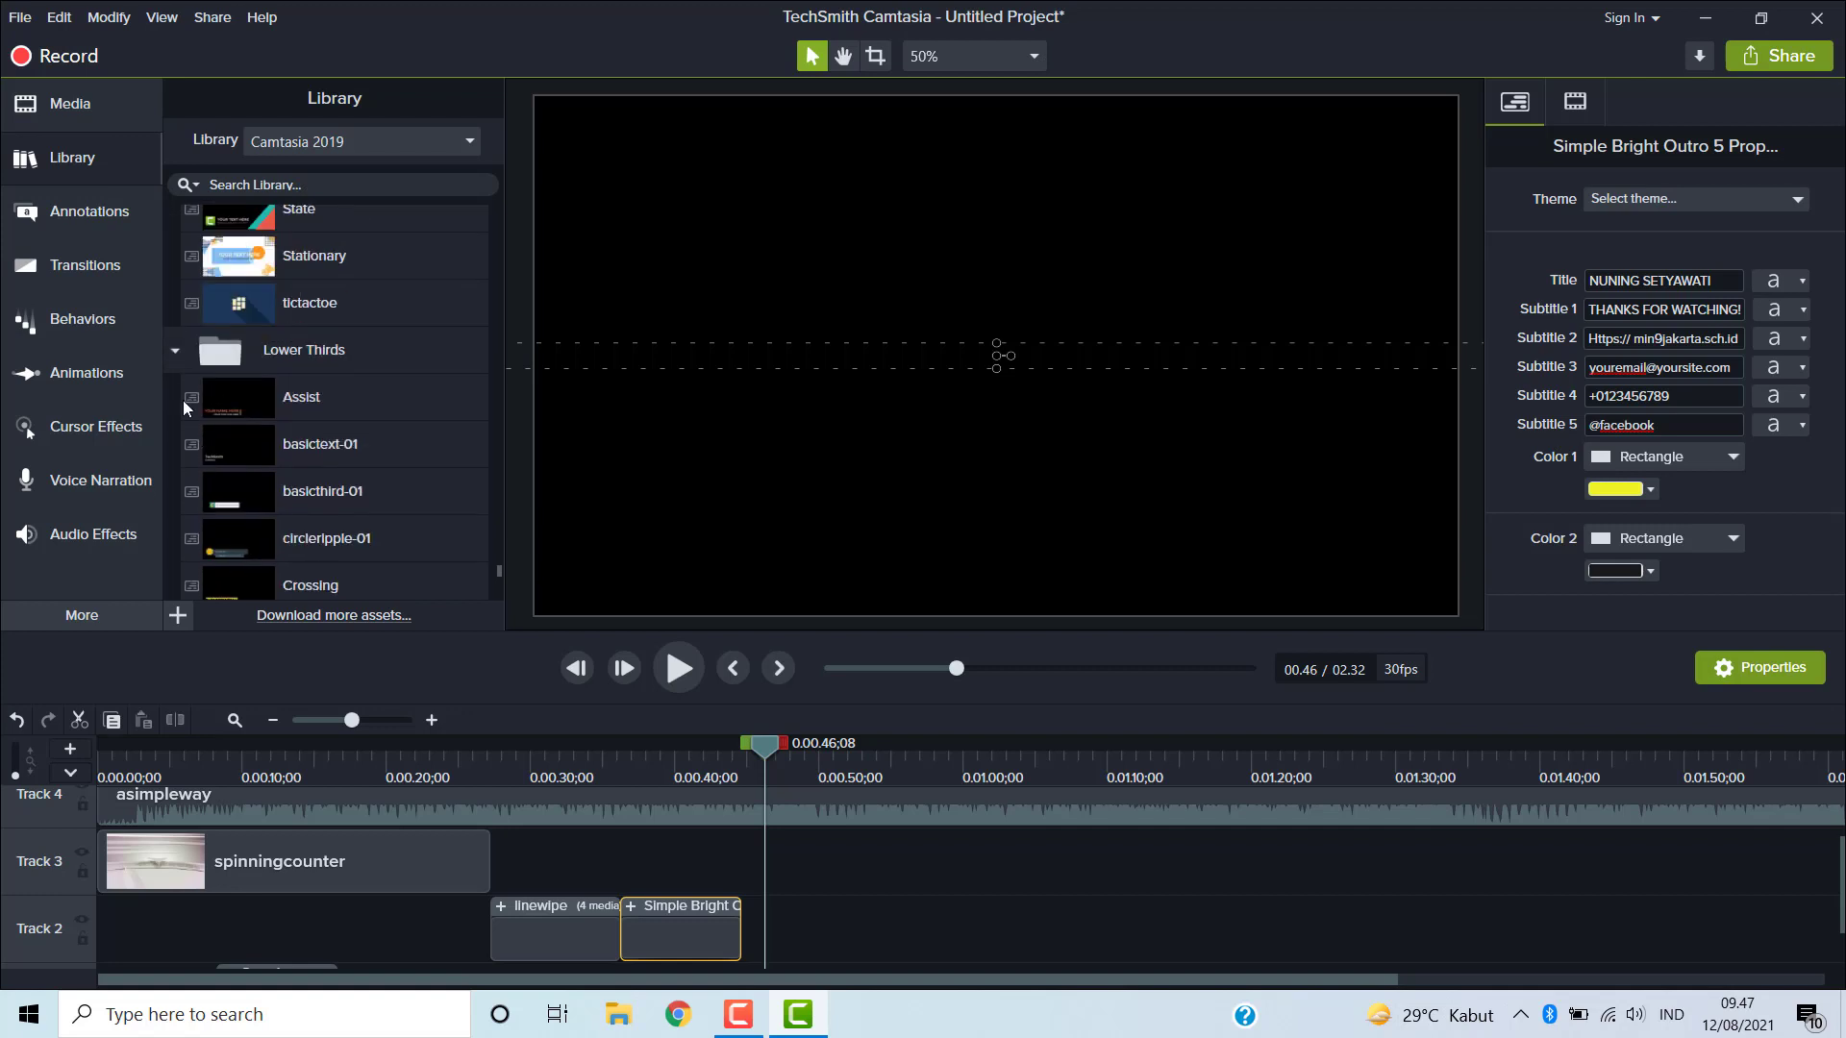
{"action": "left_click", "coordinate": [177, 350]}
{"action": "scroll", "coordinate": [181, 347], "scroll_direction": "up", "scroll_amount": 3}
{"action": "scroll", "coordinate": [181, 345], "scroll_direction": "up", "scroll_amount": 3}
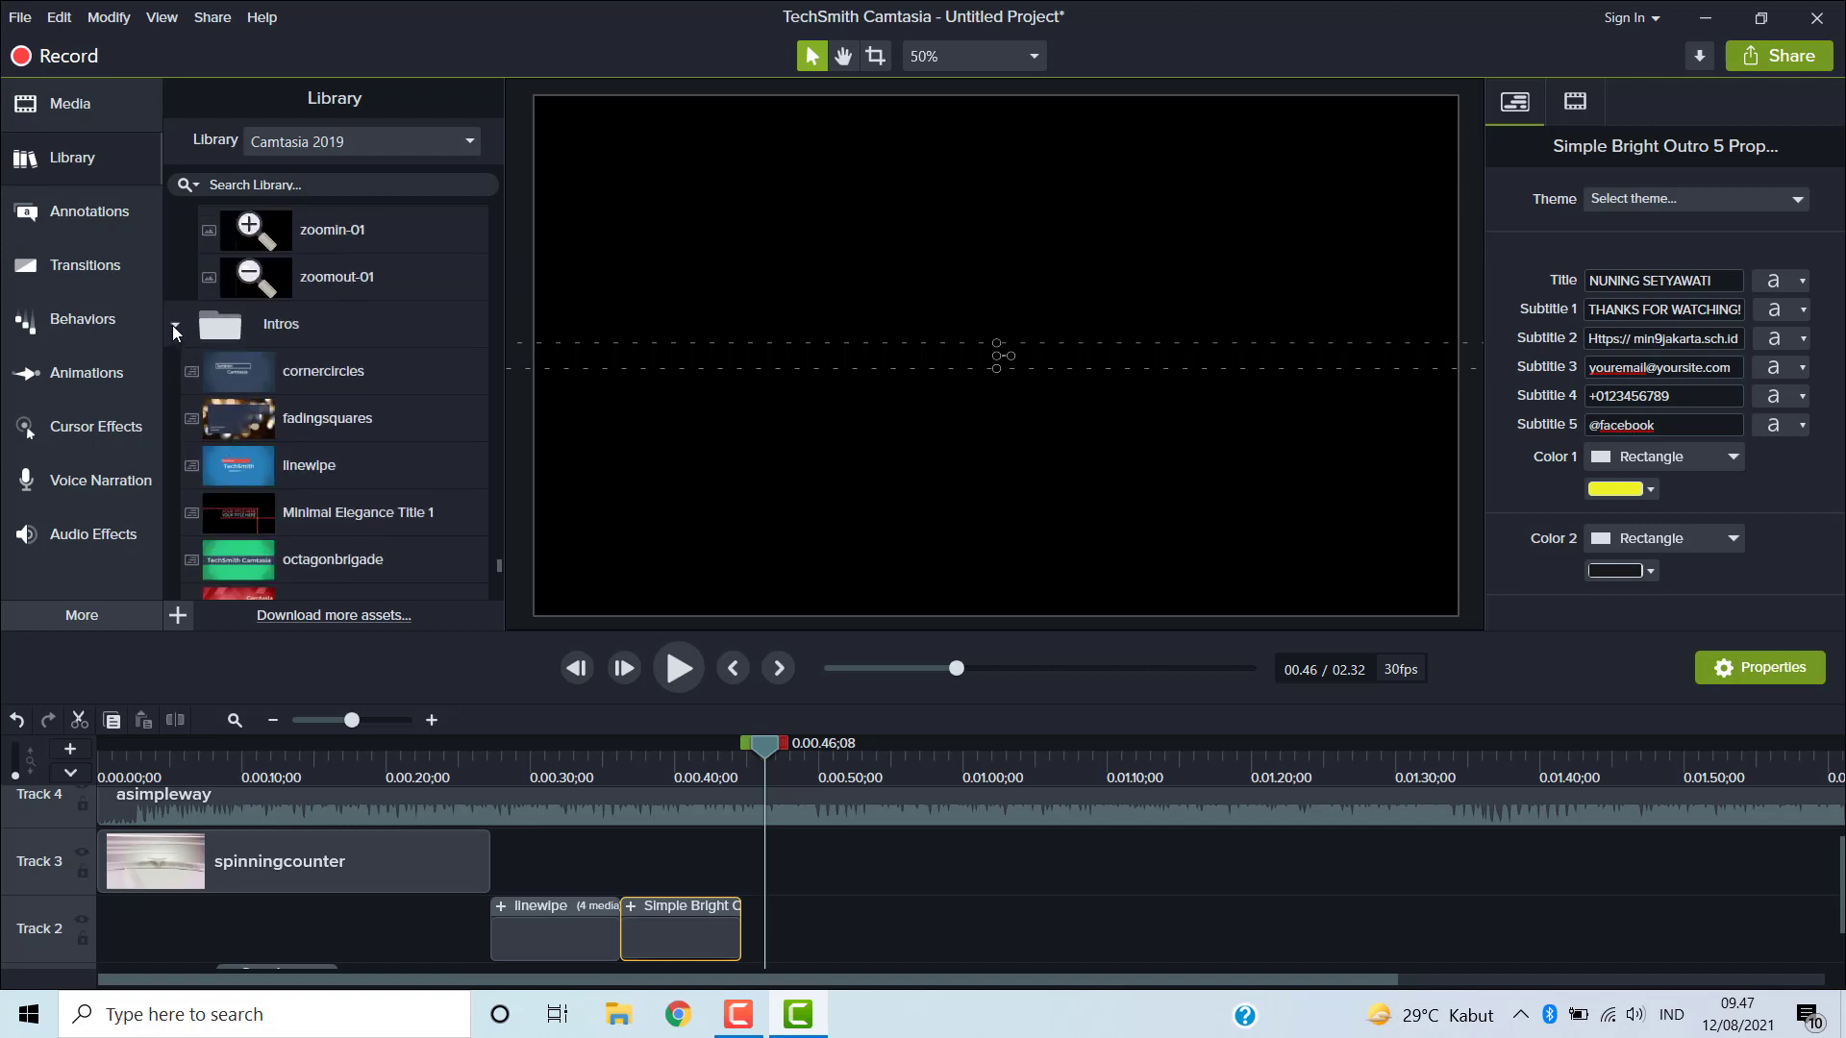
{"action": "left_click", "coordinate": [174, 328]}
{"action": "scroll", "coordinate": [173, 337], "scroll_direction": "up", "scroll_amount": 2}
{"action": "scroll", "coordinate": [178, 331], "scroll_direction": "up", "scroll_amount": 12}
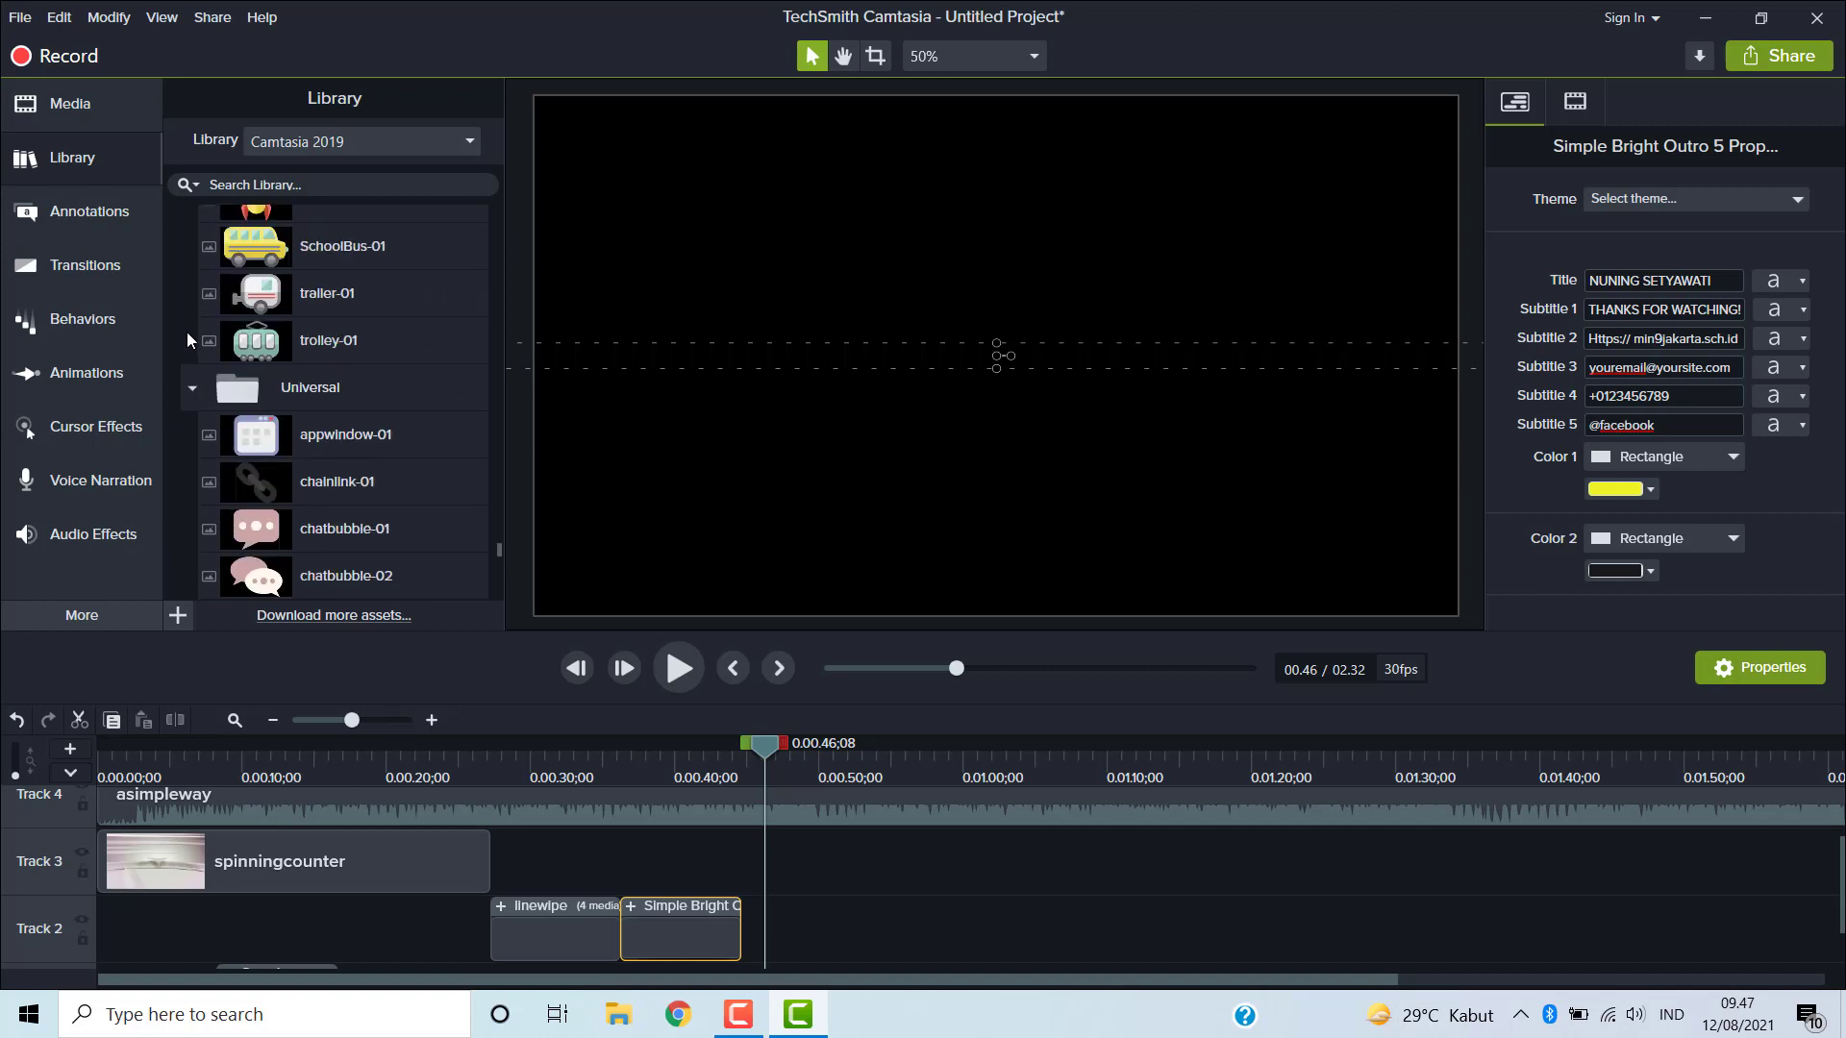
{"action": "left_click", "coordinate": [189, 385]}
{"action": "scroll", "coordinate": [186, 365], "scroll_direction": "up", "scroll_amount": 3}
{"action": "scroll", "coordinate": [187, 364], "scroll_direction": "up", "scroll_amount": 3}
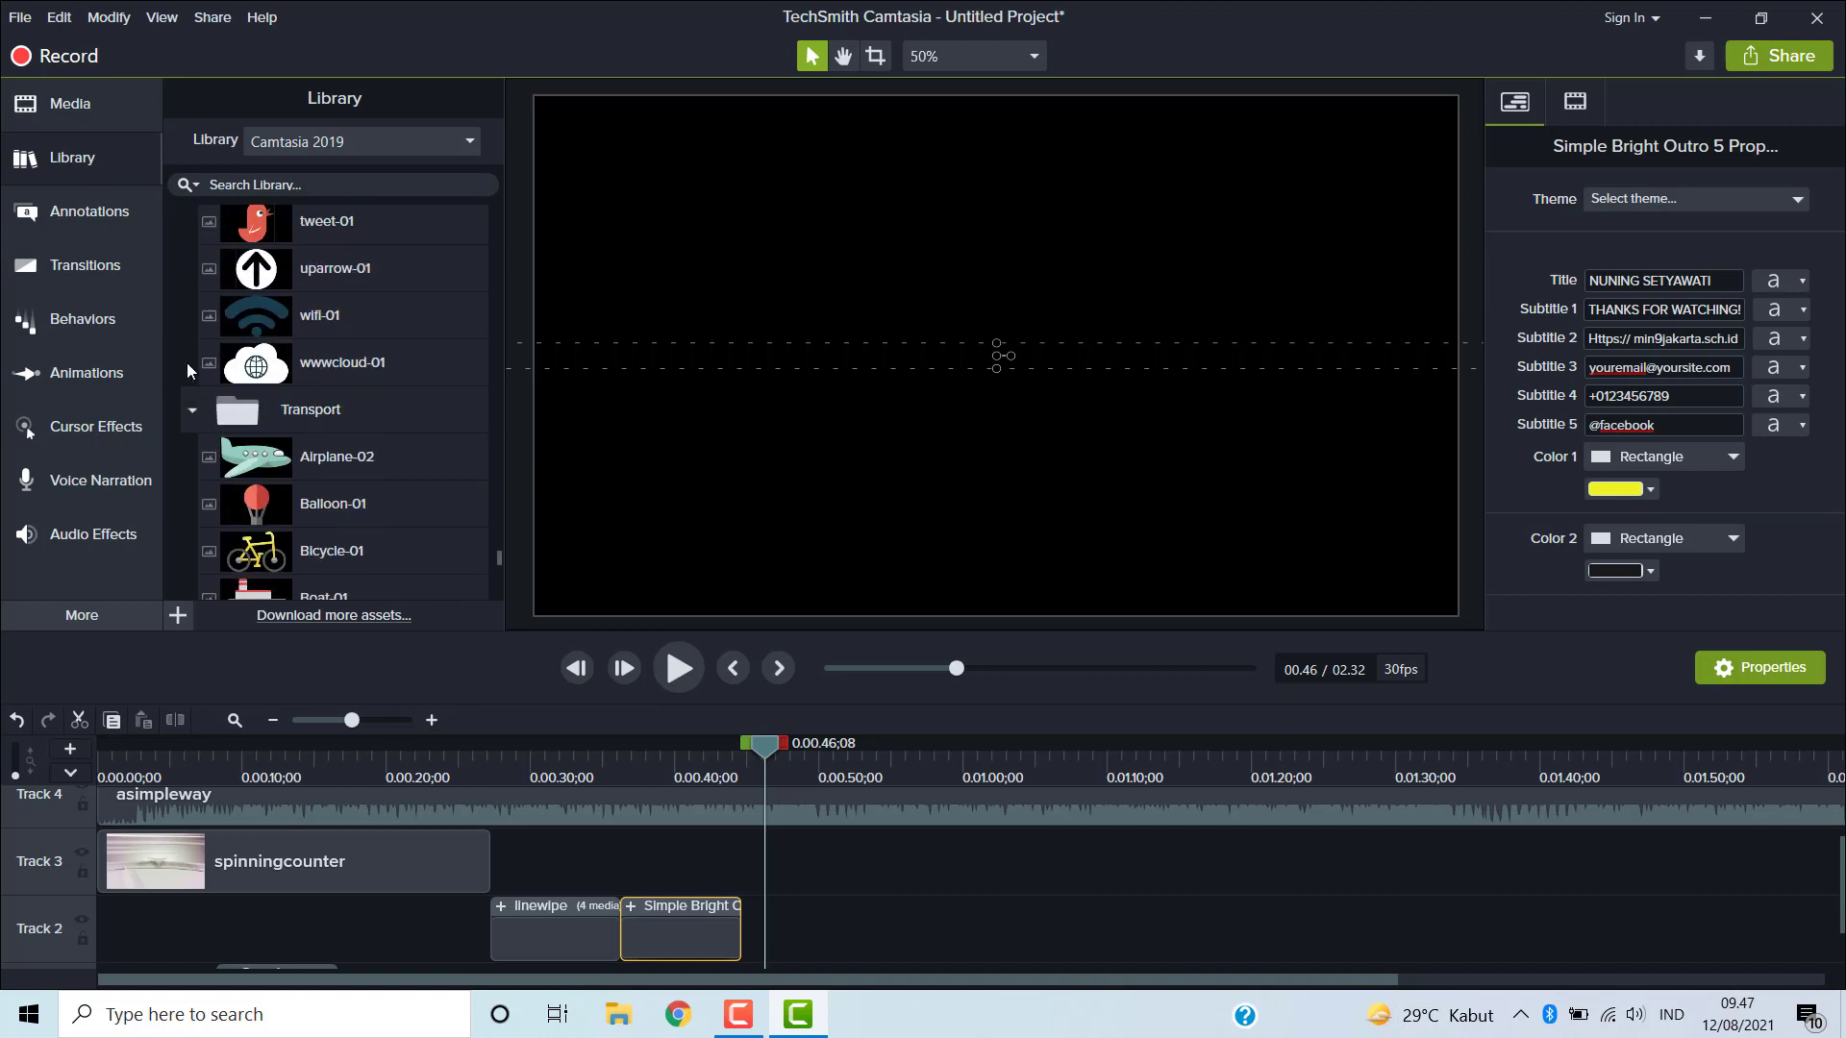
{"action": "left_click", "coordinate": [195, 408]}
- Collapse the Social Media, People, Media, Interface and Insurance folders in the library
{"action": "scroll", "coordinate": [198, 402], "scroll_direction": "up", "scroll_amount": 3}
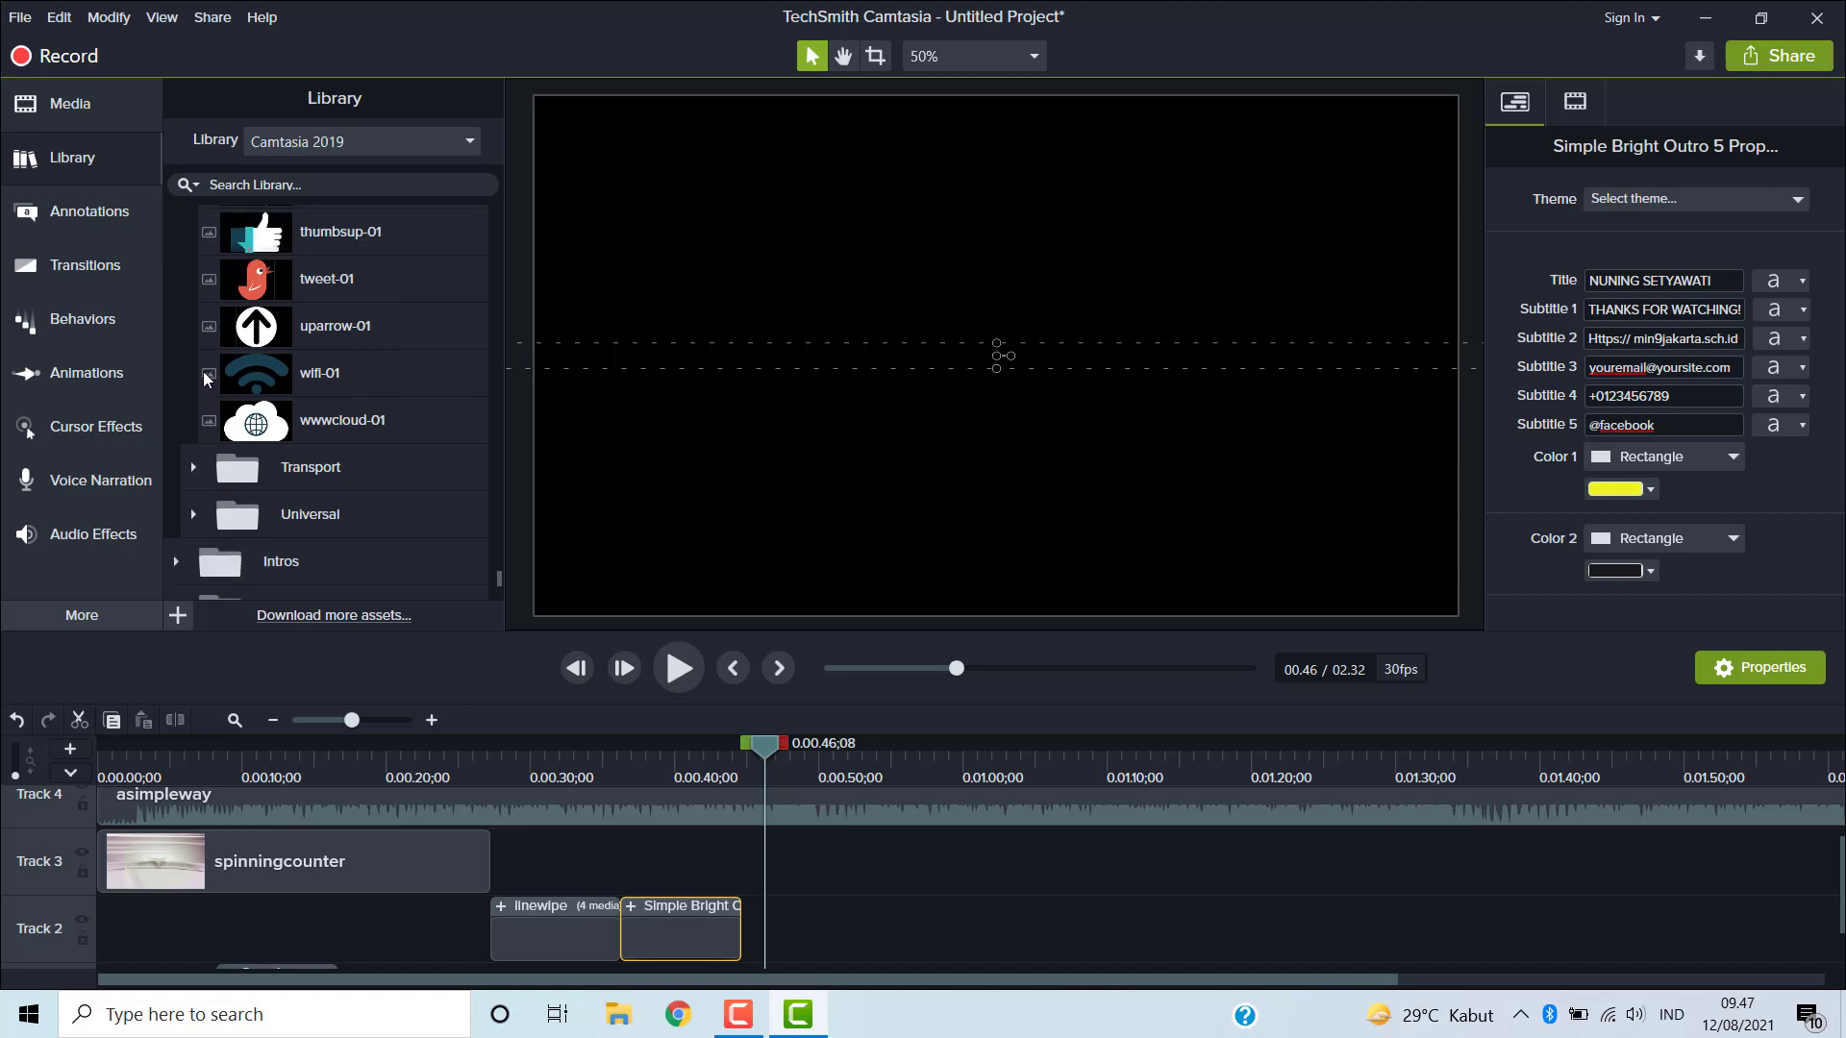
{"action": "scroll", "coordinate": [204, 365], "scroll_direction": "up", "scroll_amount": 3}
{"action": "scroll", "coordinate": [200, 358], "scroll_direction": "up", "scroll_amount": 8}
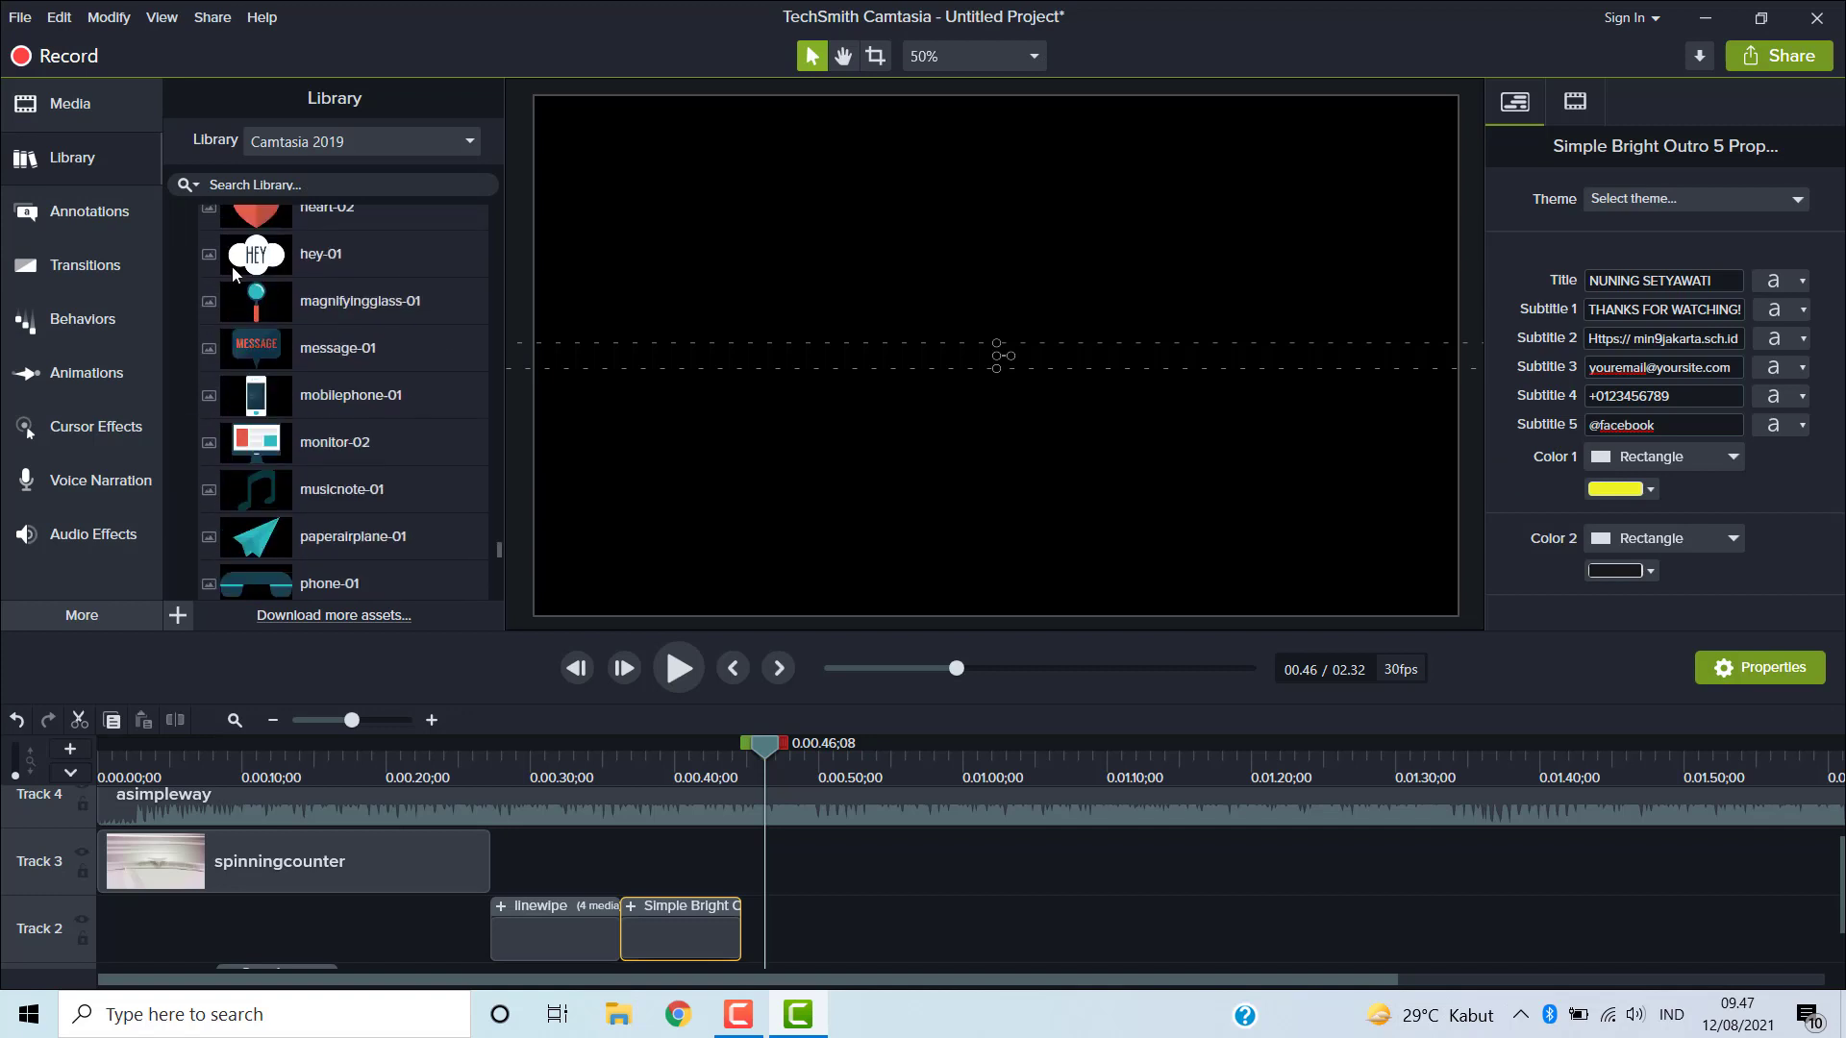
{"action": "scroll", "coordinate": [234, 274], "scroll_direction": "up", "scroll_amount": 6}
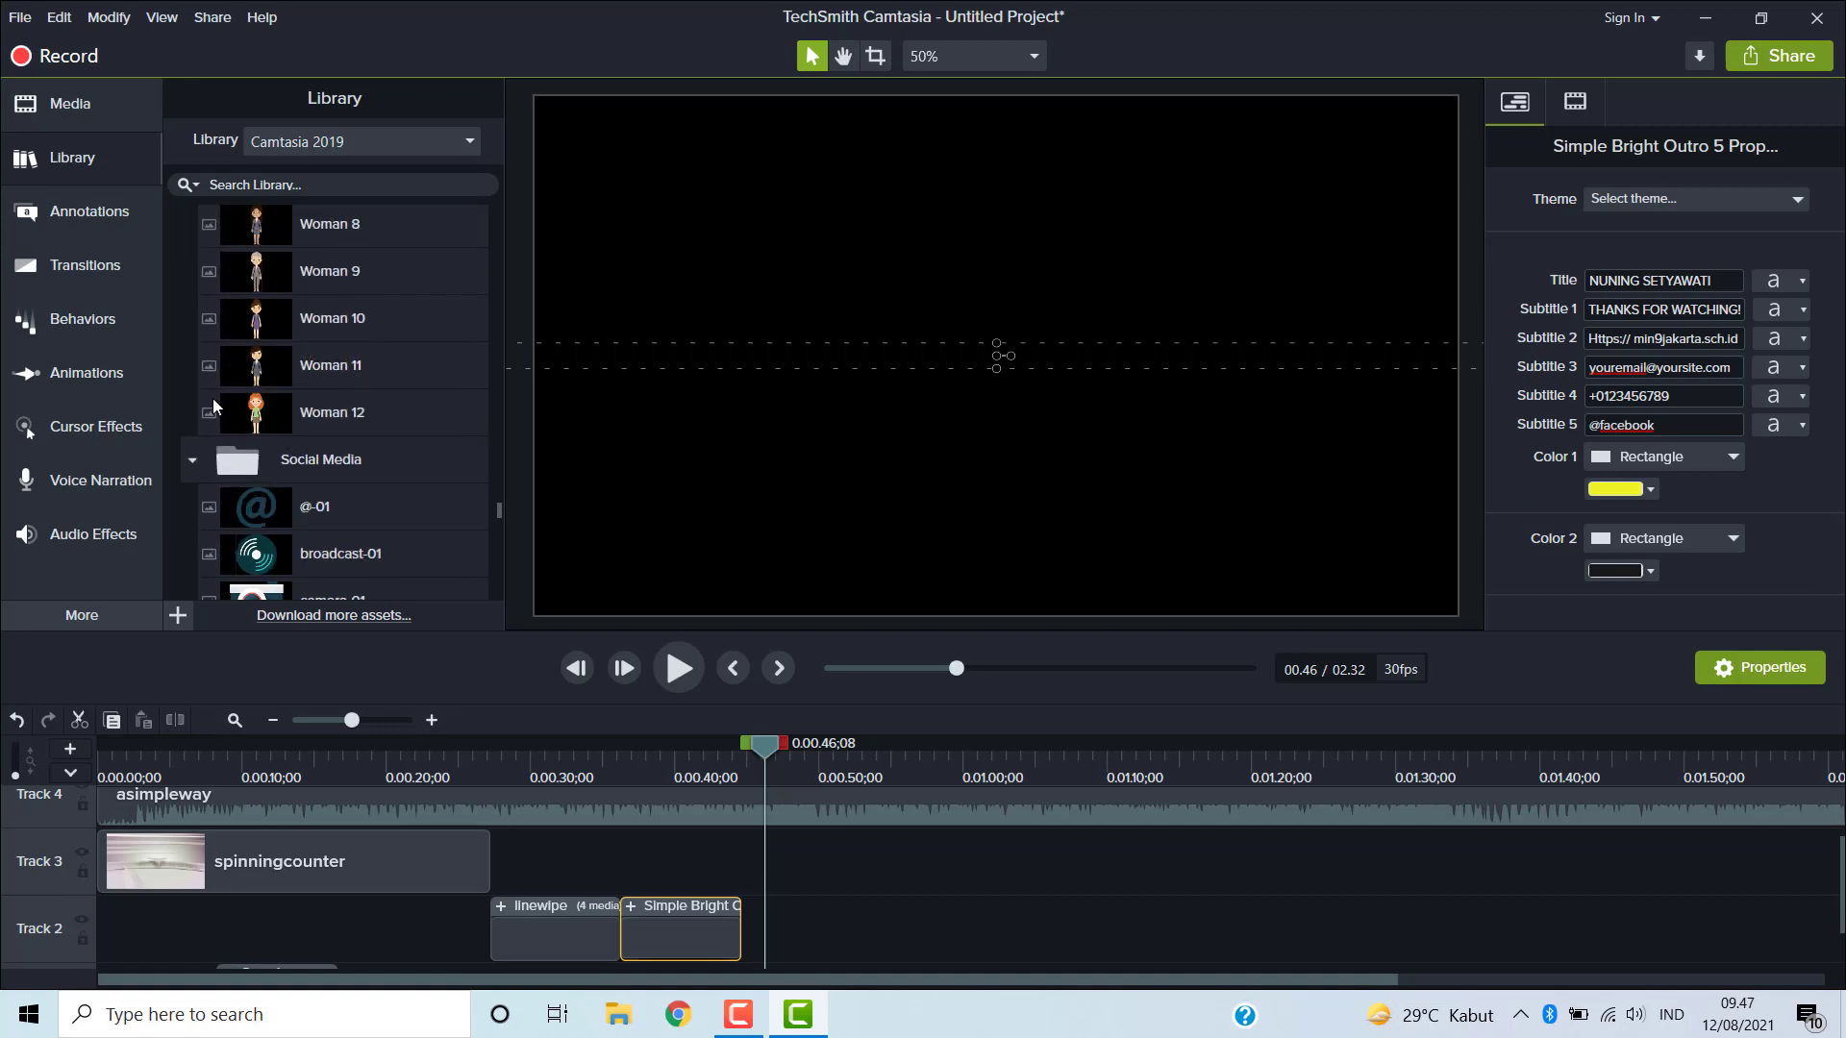
{"action": "left_click", "coordinate": [192, 459]}
{"action": "scroll", "coordinate": [212, 401], "scroll_direction": "up", "scroll_amount": 8}
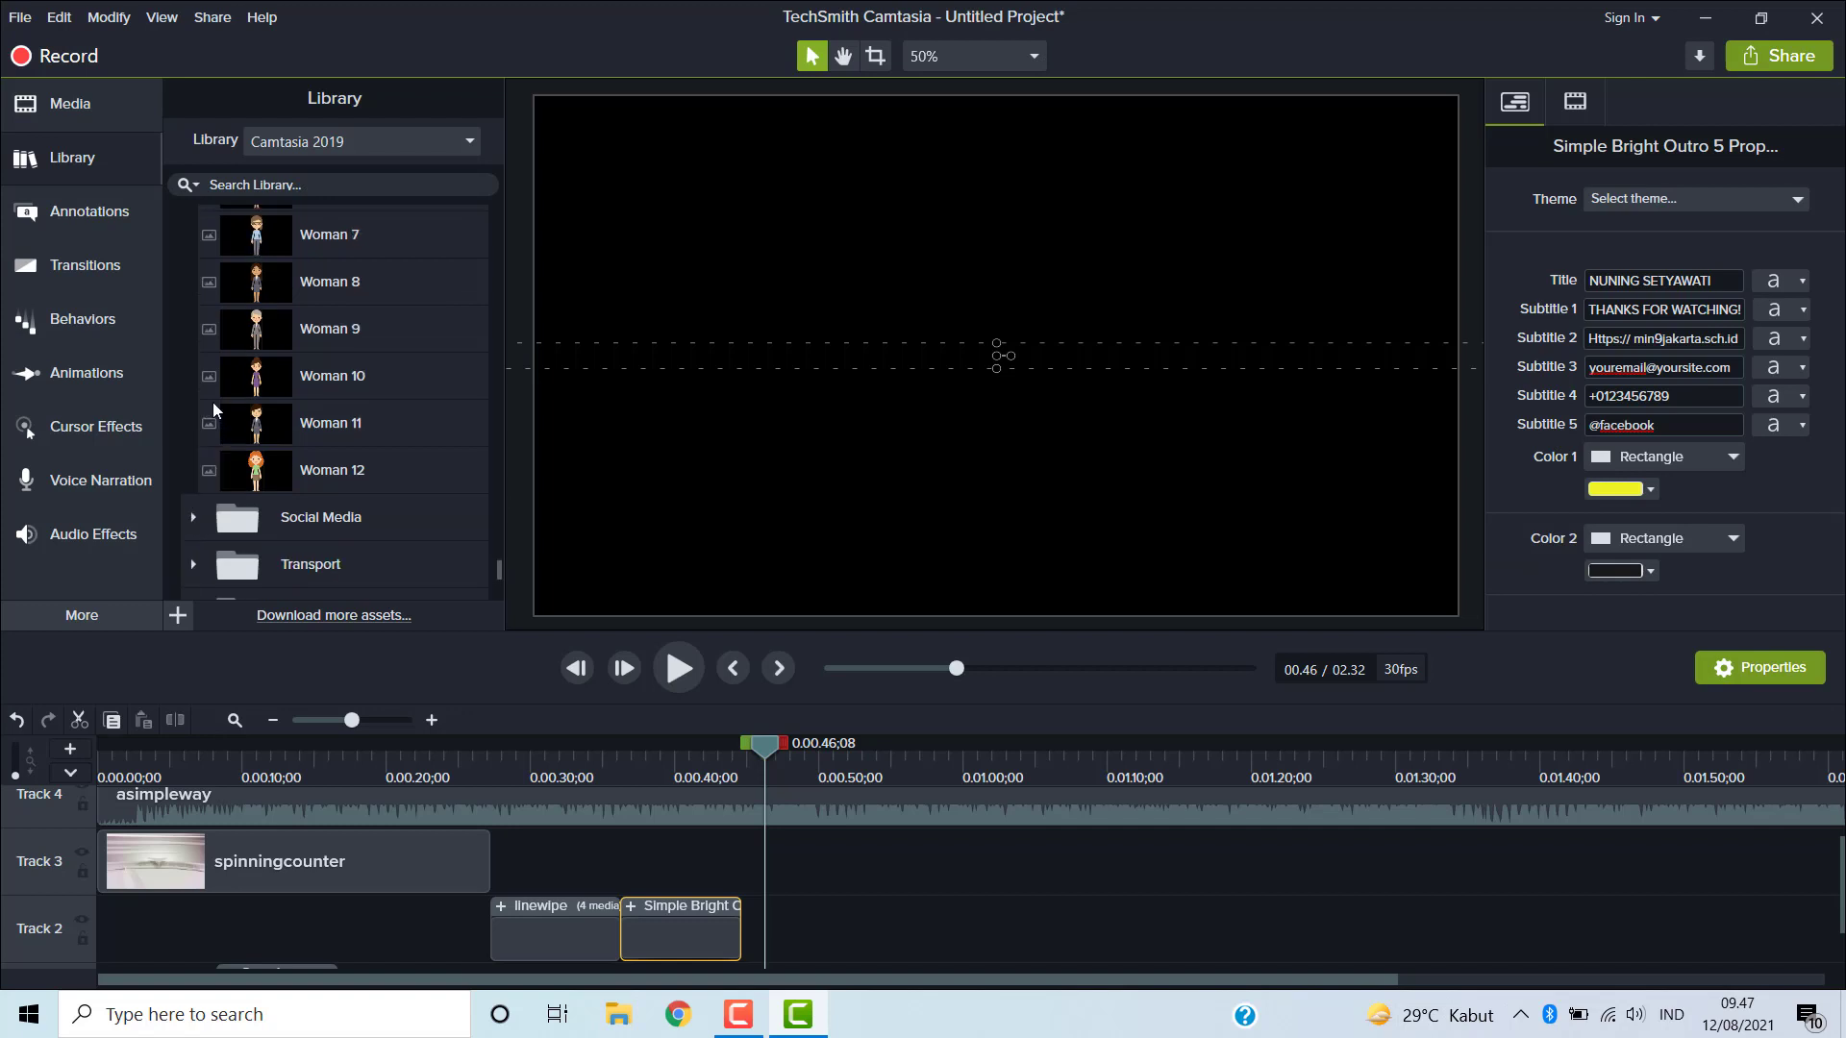
{"action": "scroll", "coordinate": [224, 372], "scroll_direction": "up", "scroll_amount": 5}
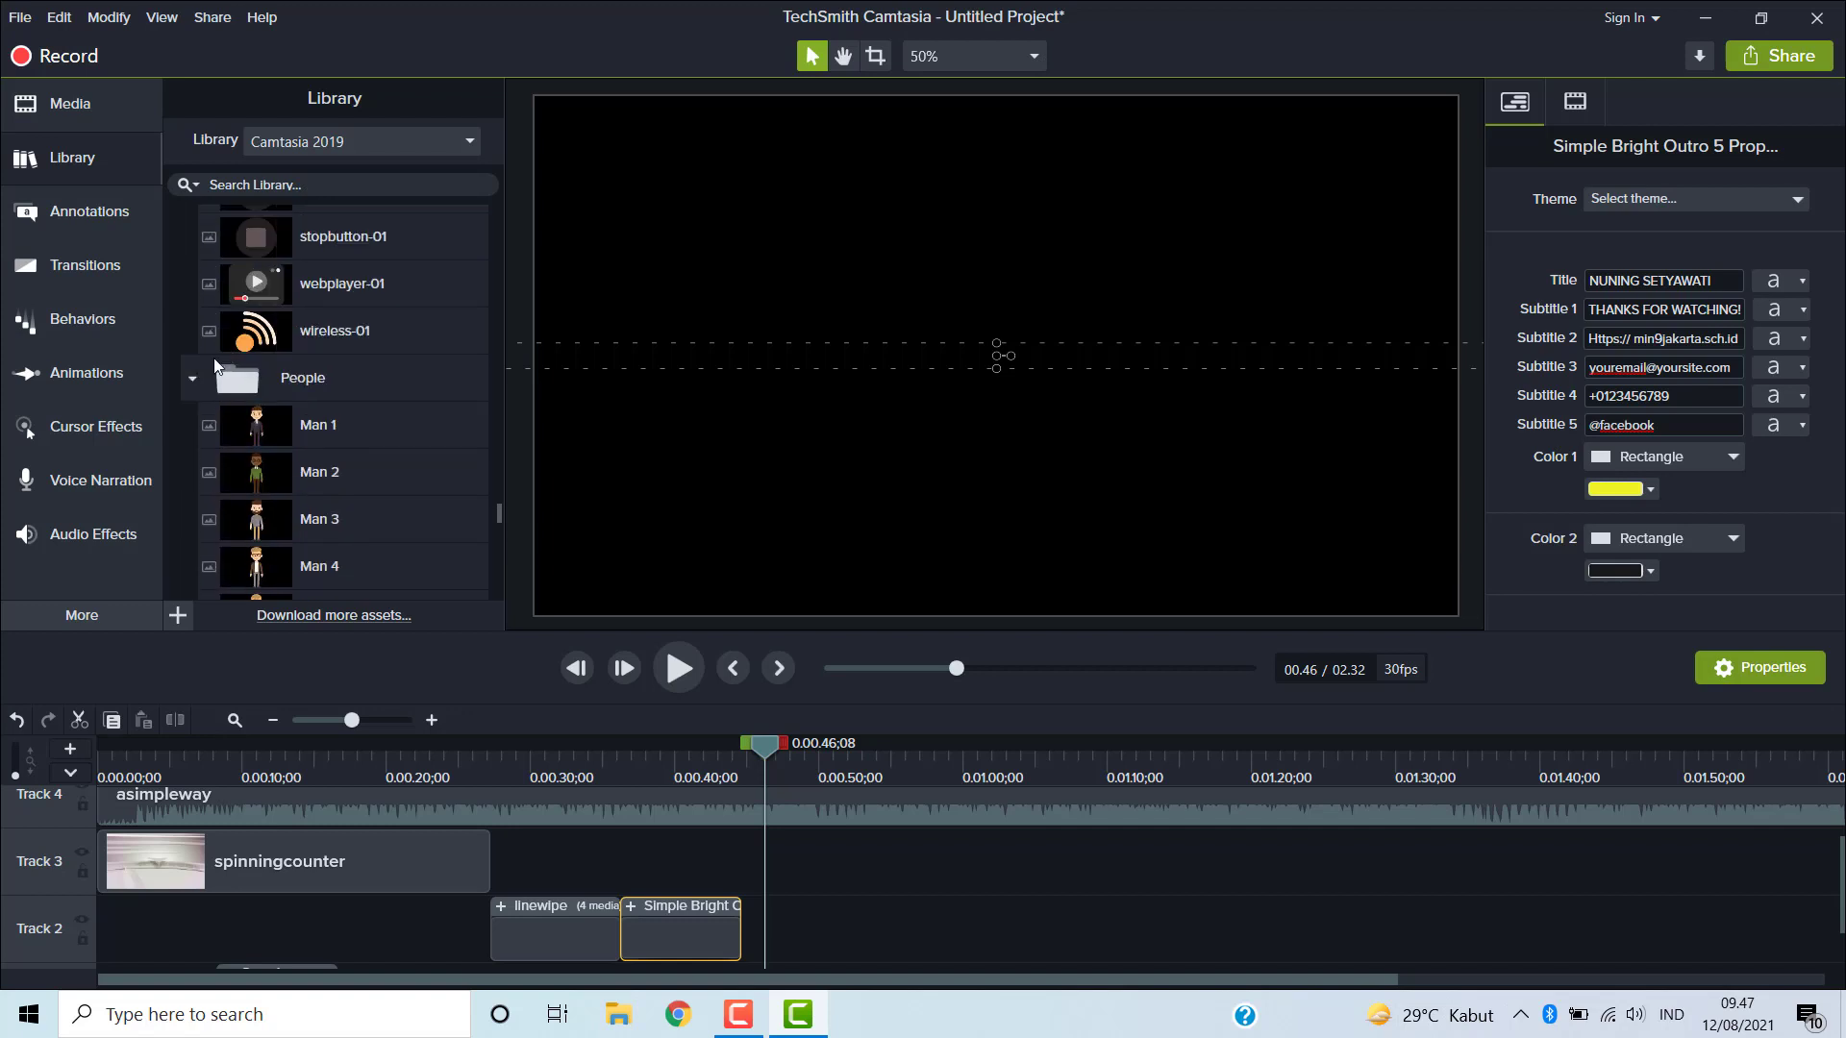
{"action": "left_click", "coordinate": [193, 377]}
{"action": "scroll", "coordinate": [191, 374], "scroll_direction": "up", "scroll_amount": 5}
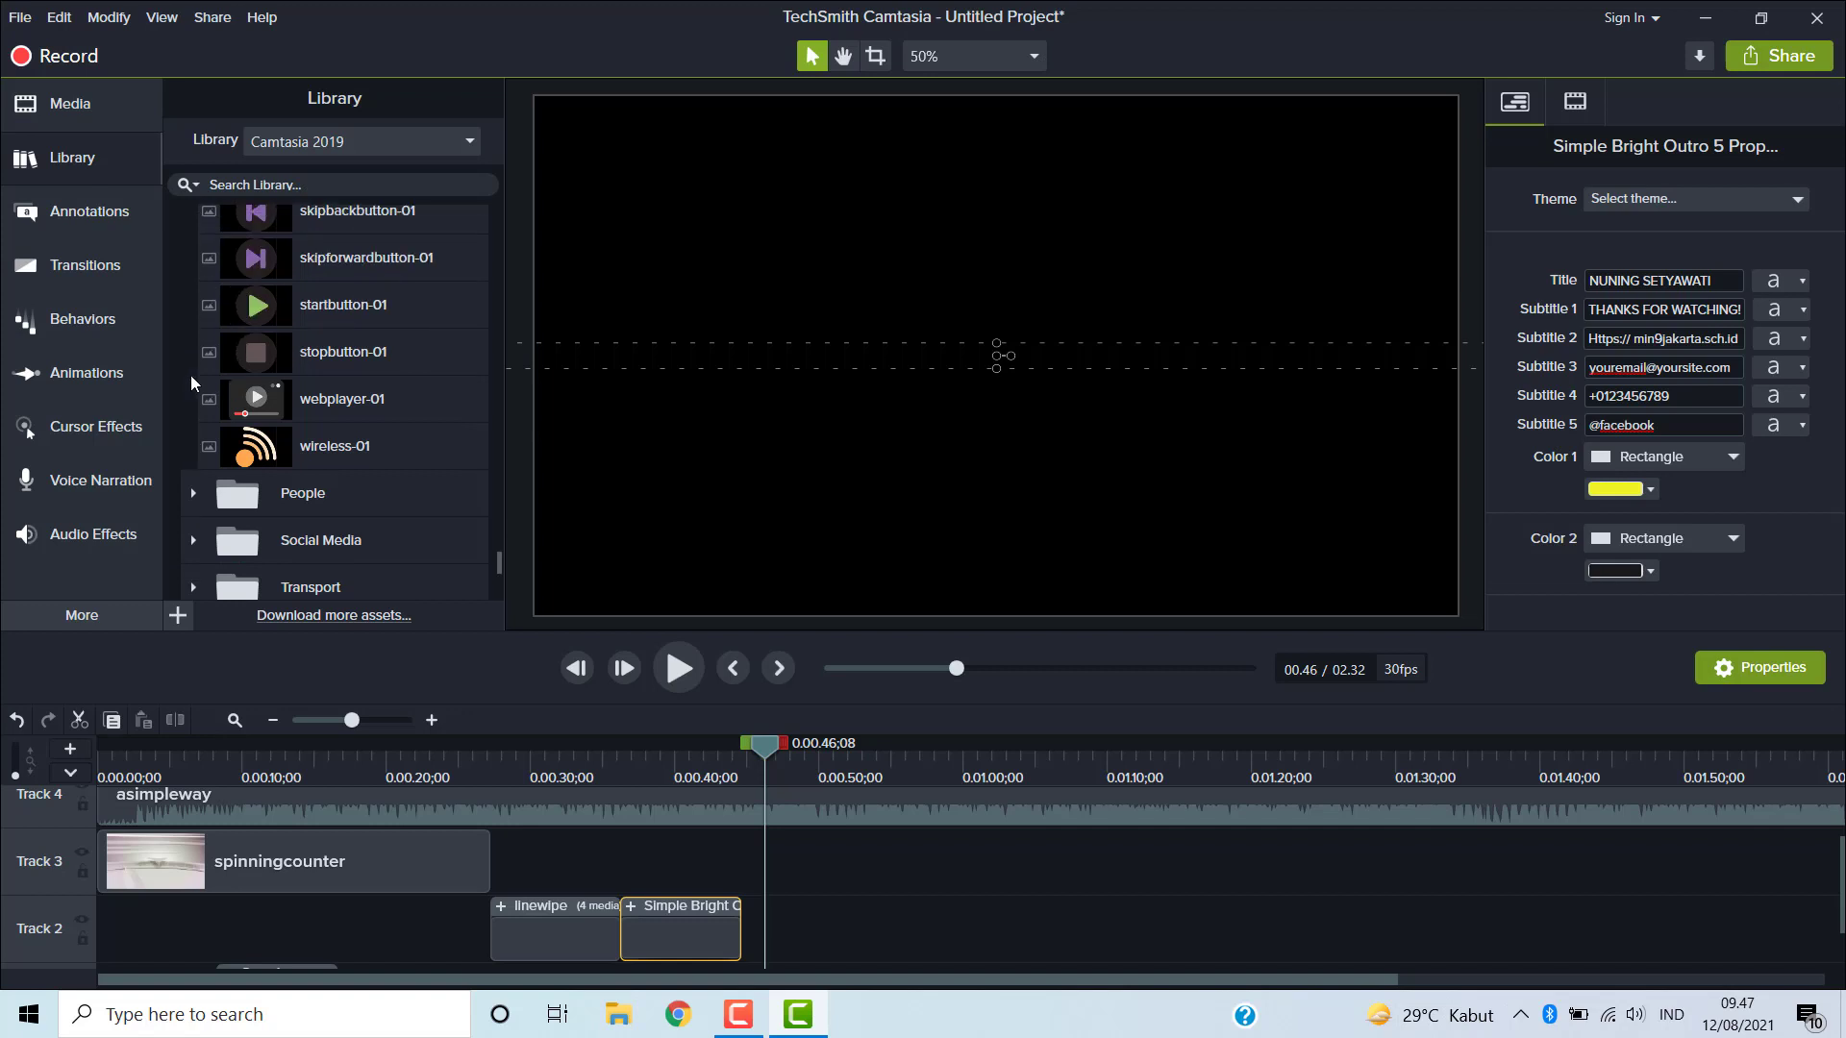
{"action": "scroll", "coordinate": [188, 372], "scroll_direction": "up", "scroll_amount": 5}
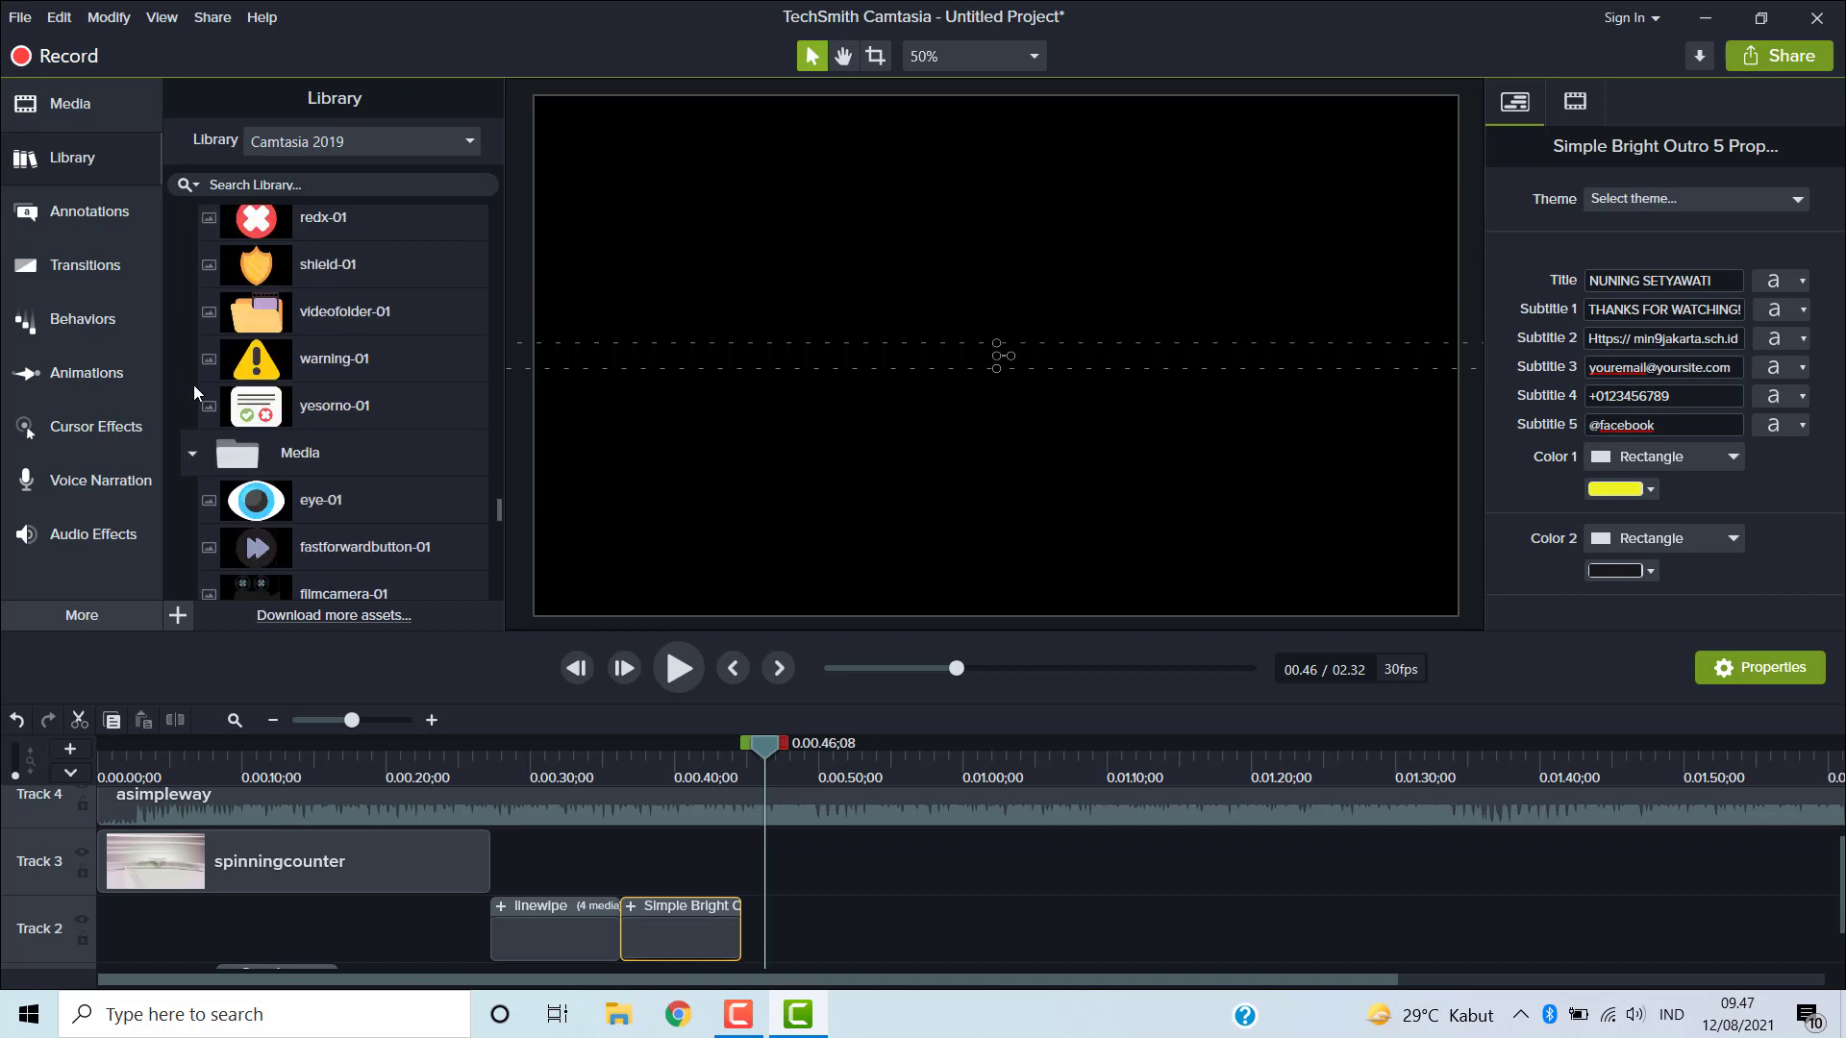
{"action": "left_click", "coordinate": [187, 450]}
{"action": "scroll", "coordinate": [180, 338], "scroll_direction": "up", "scroll_amount": 5}
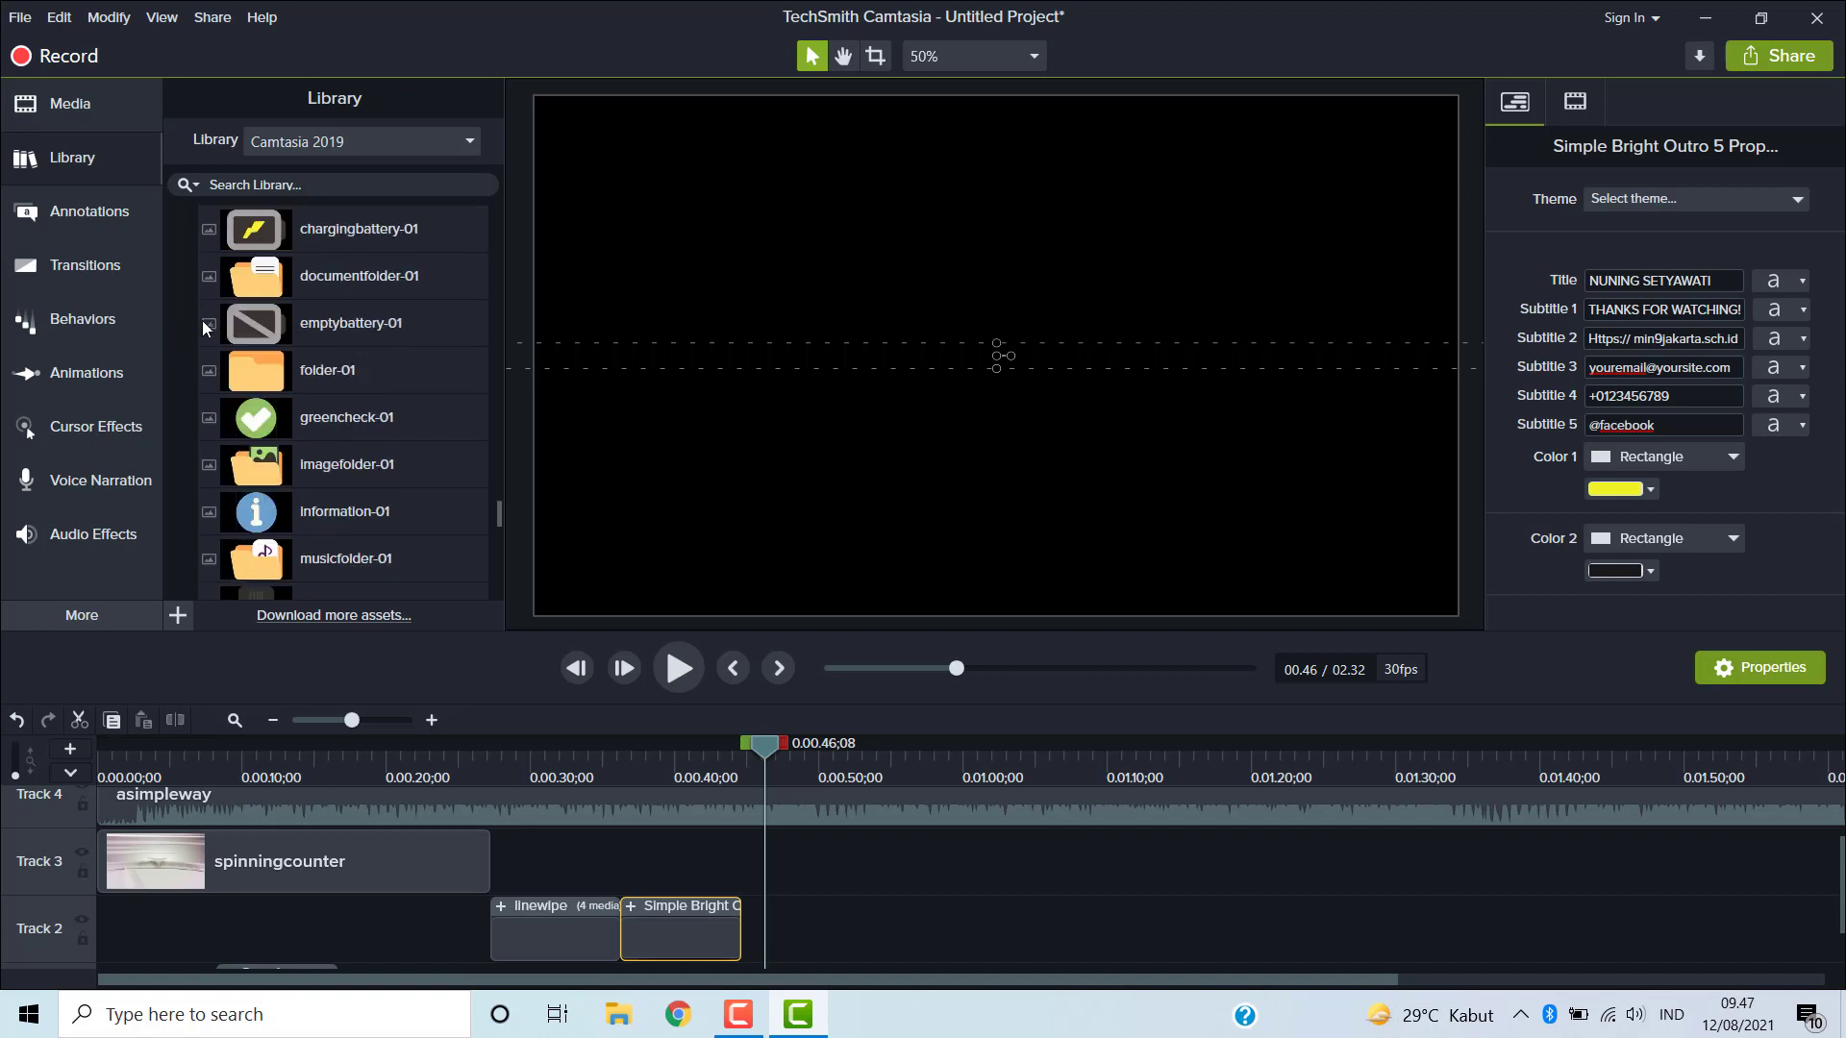
{"action": "scroll", "coordinate": [206, 314], "scroll_direction": "up", "scroll_amount": 3}
{"action": "left_click", "coordinate": [193, 442]}
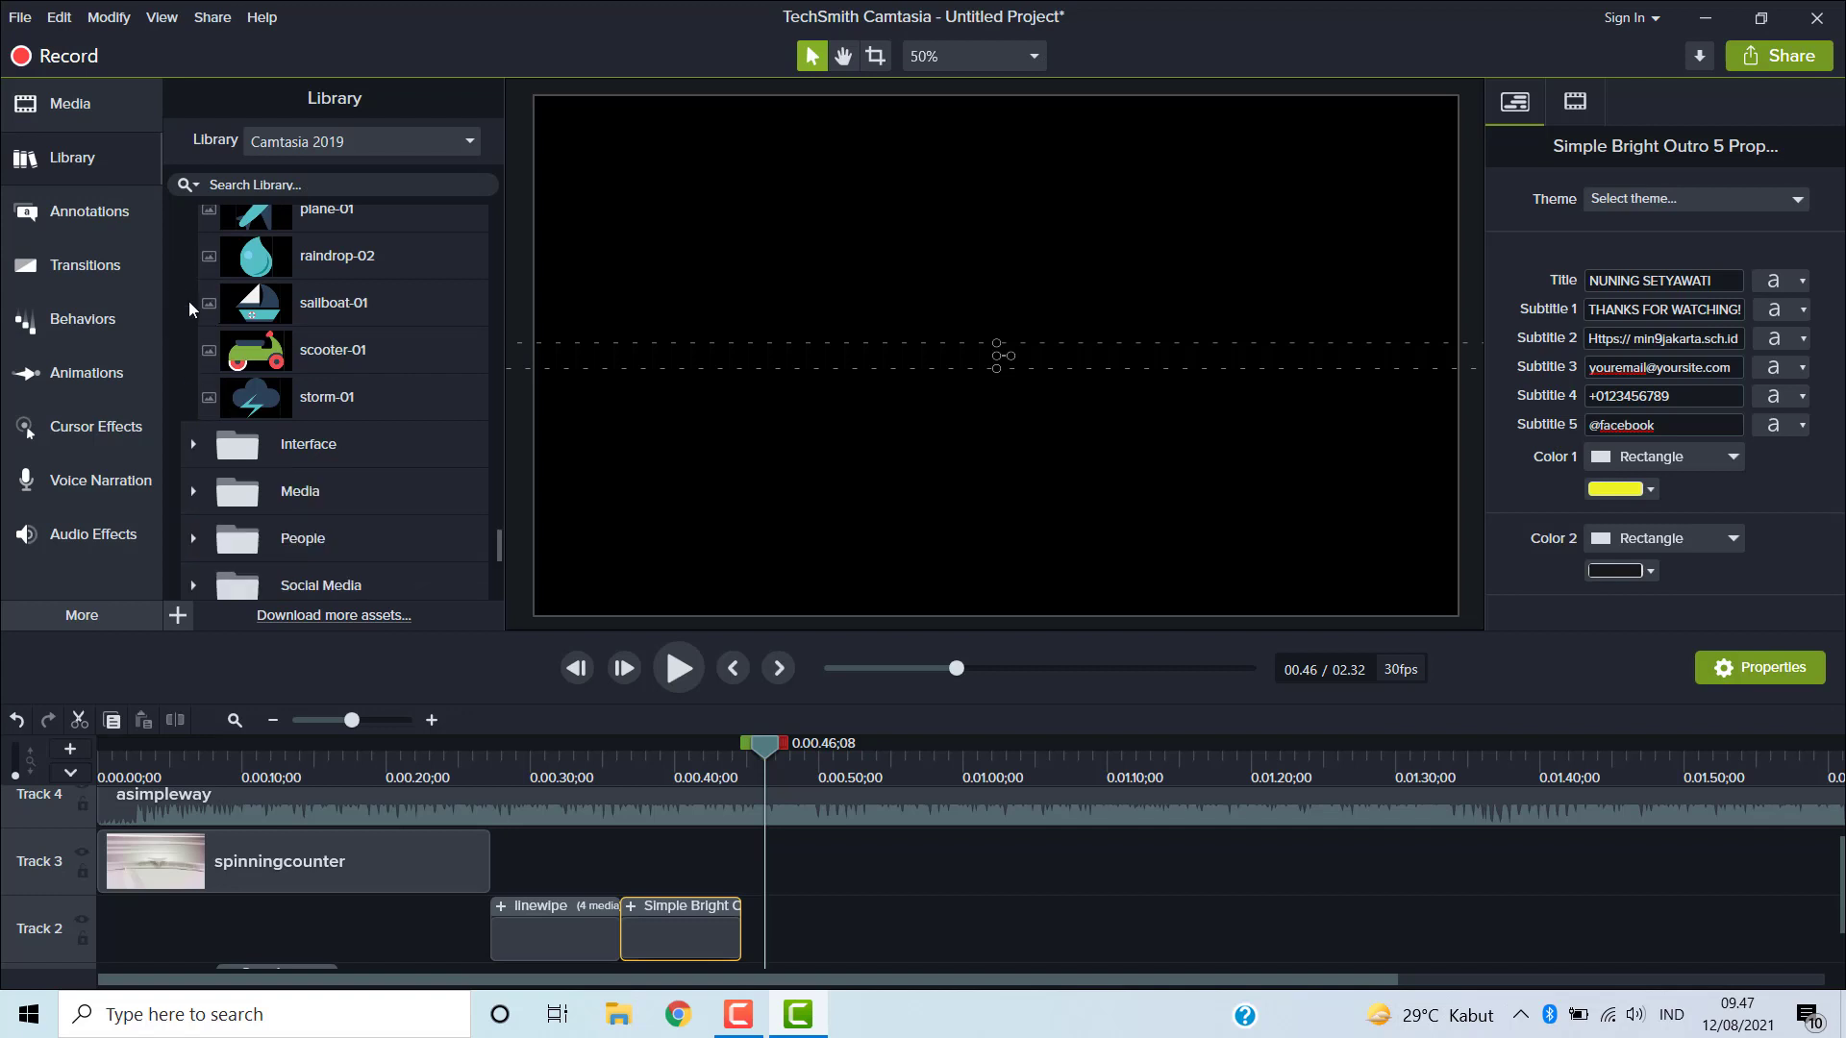
{"action": "scroll", "coordinate": [175, 358], "scroll_direction": "up", "scroll_amount": 15}
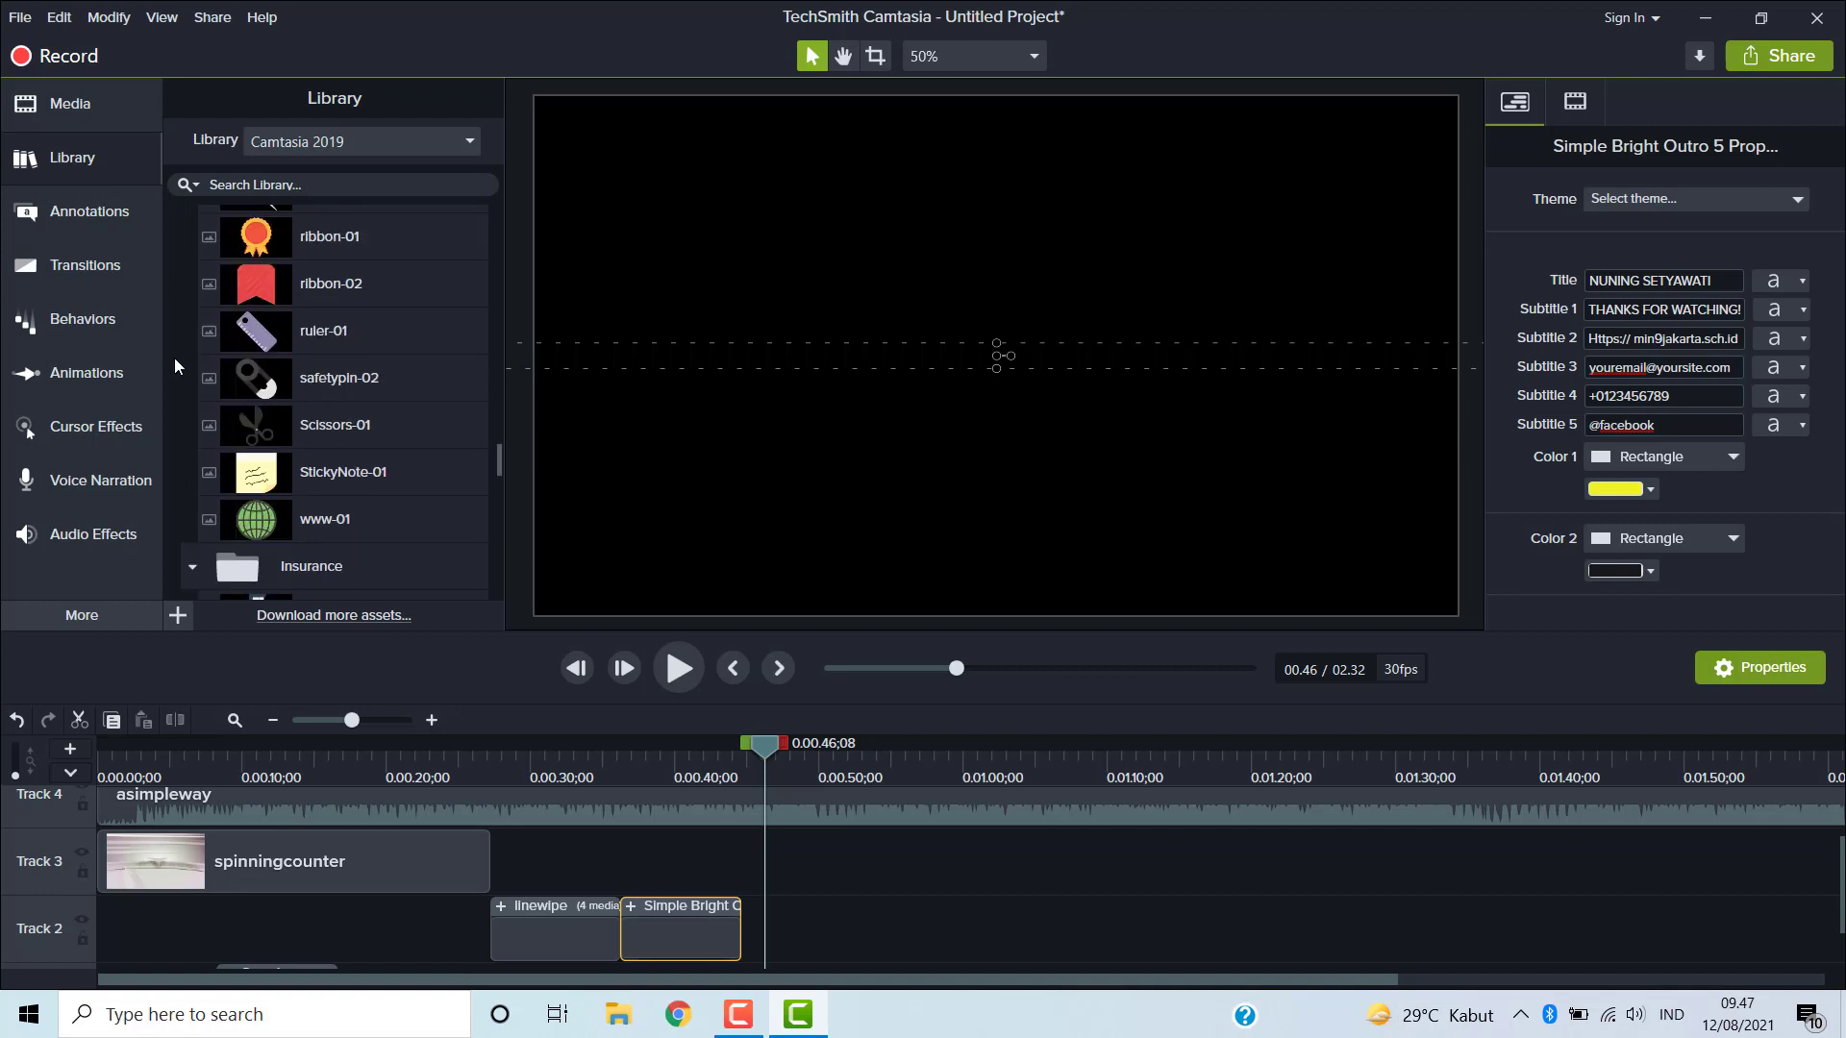
{"action": "left_click", "coordinate": [193, 565]}
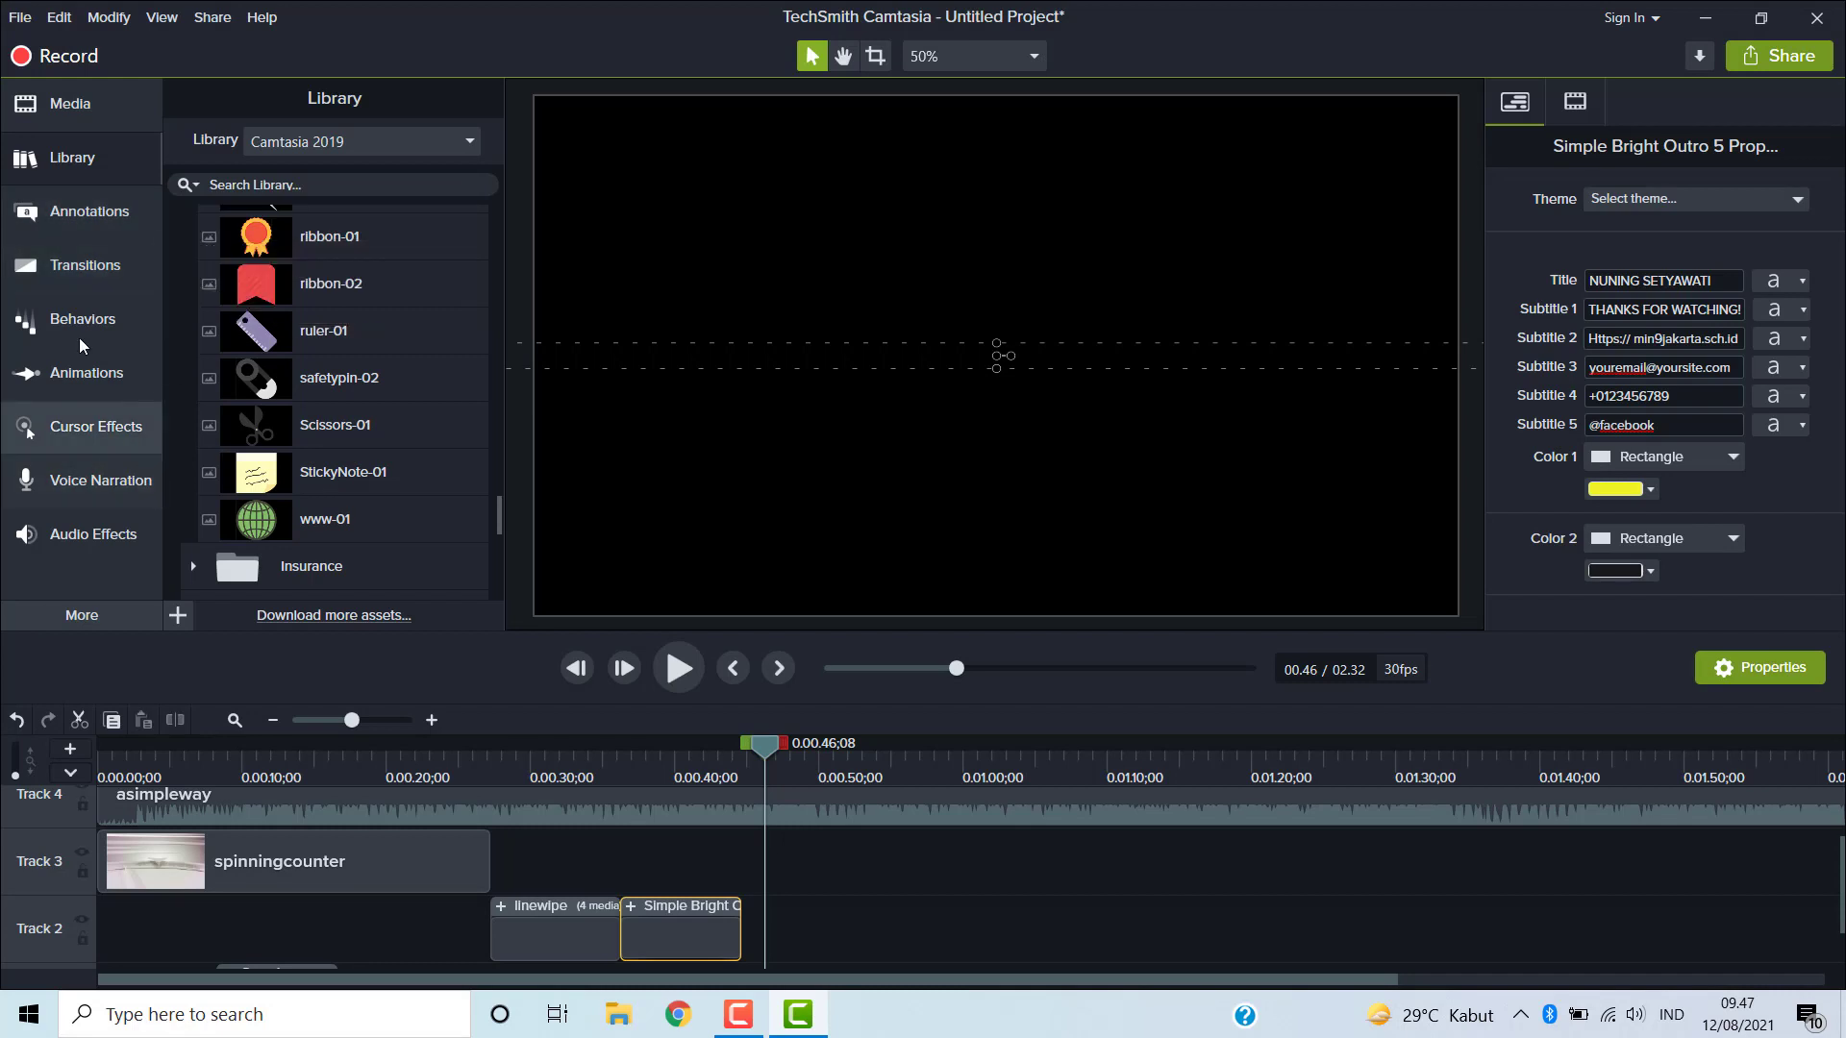
- Add a purple speech-bubble callout at the canvas's upper right and set its text to Assallamuallaikum
{"action": "left_click", "coordinate": [100, 213]}
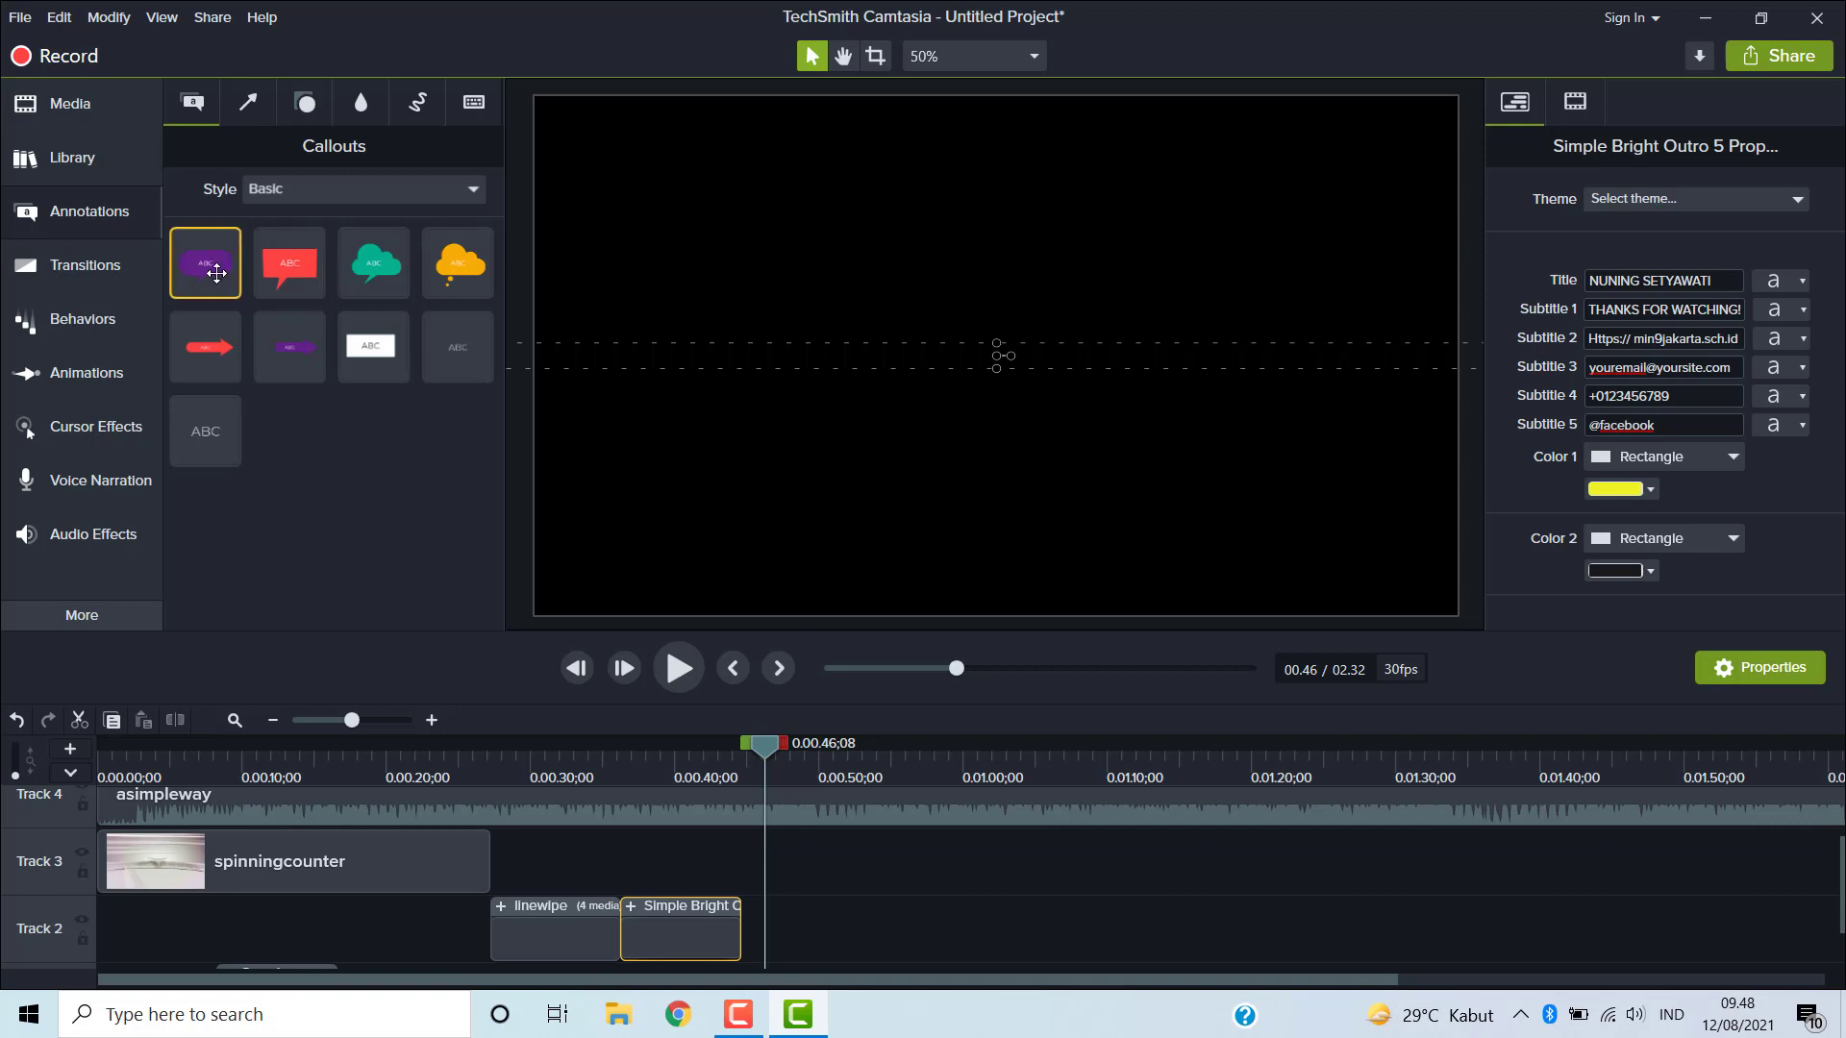
{"action": "left_click_drag", "start_coordinate": [220, 273], "coordinate": [1298, 241]}
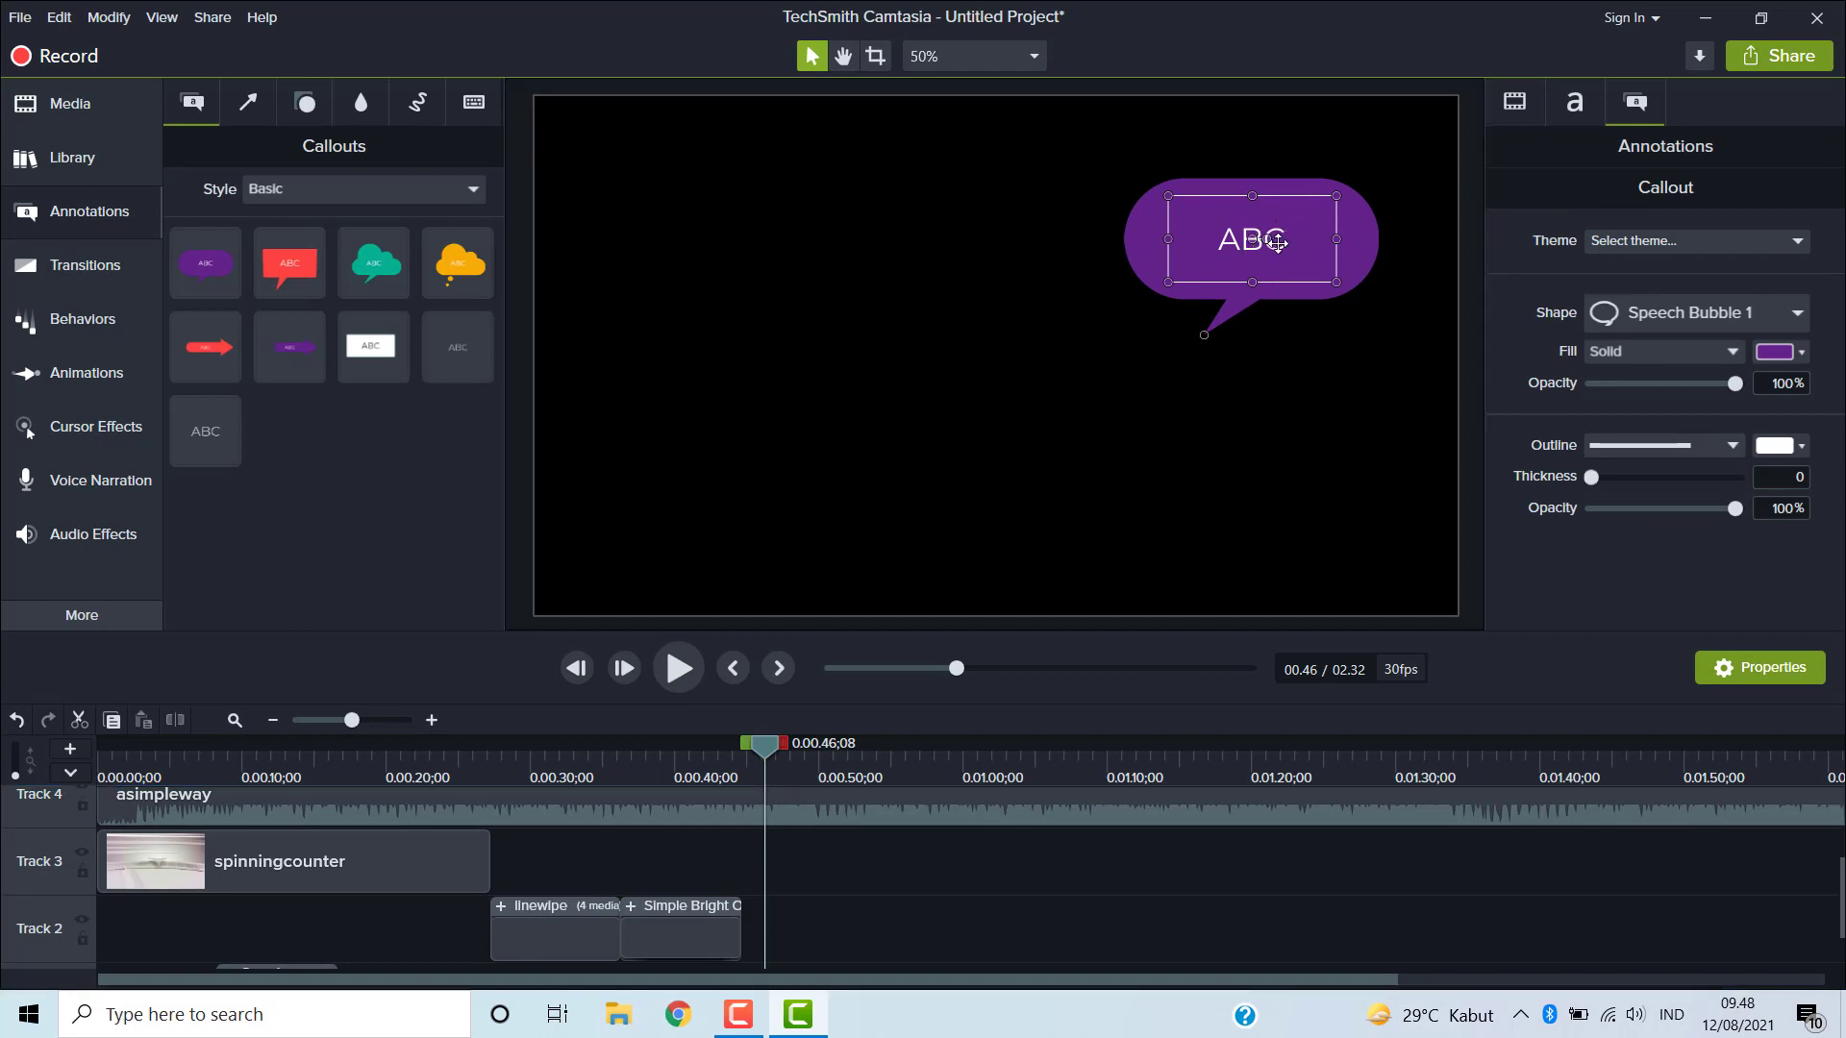
{"action": "double_click", "coordinate": [1277, 237]}
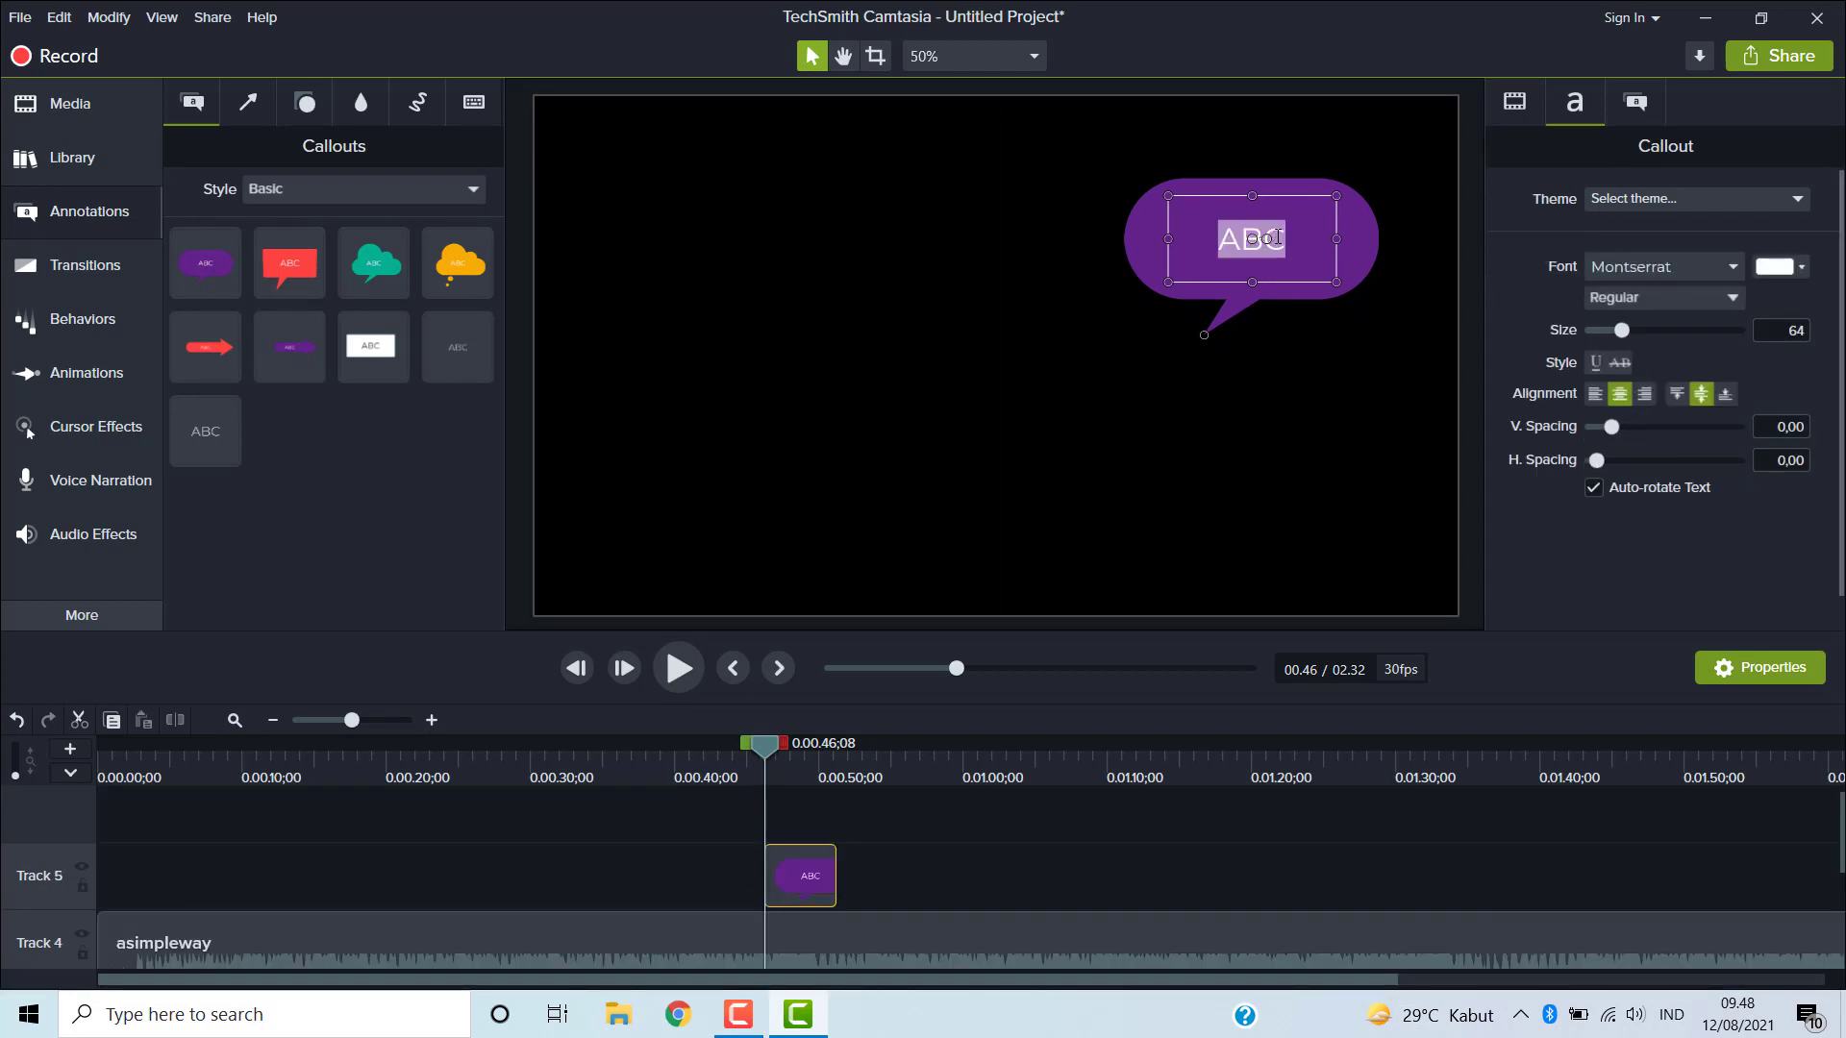
{"action": "type", "text": "Assa"}
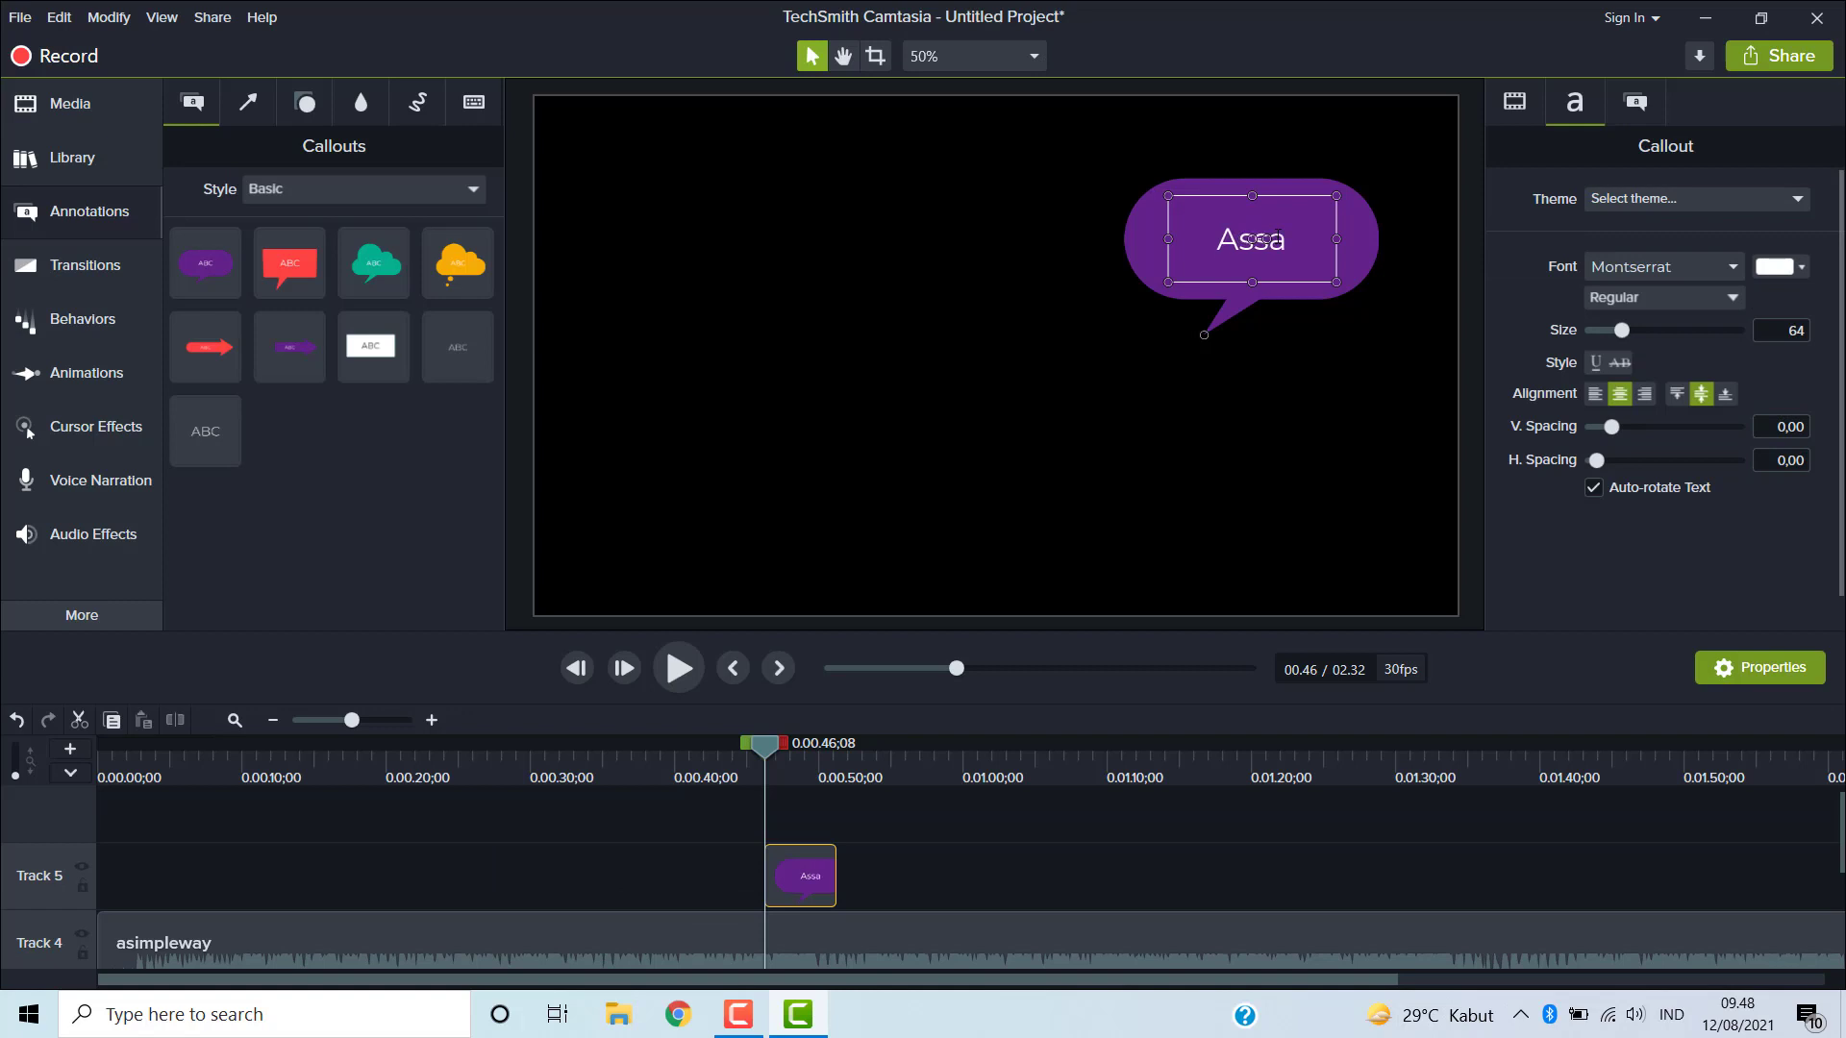
{"action": "type", "text": "llamualaikum"}
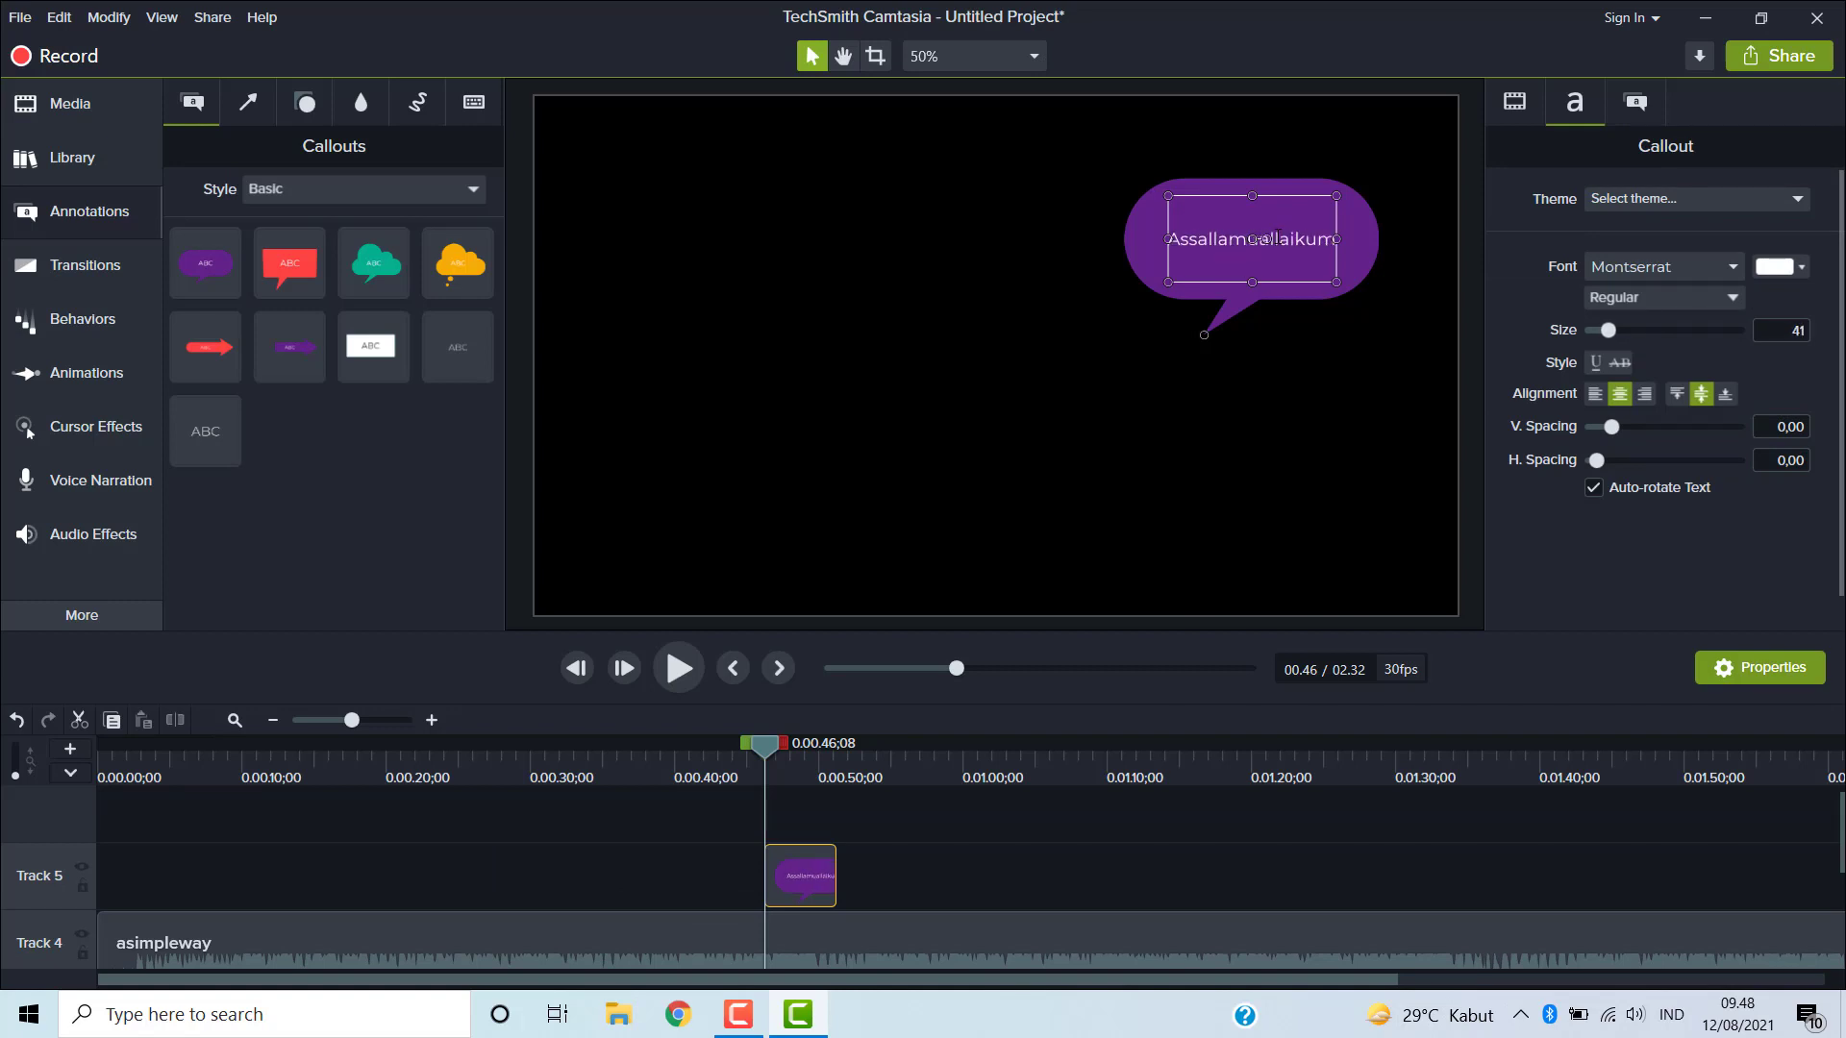
{"action": "left_click", "coordinate": [1148, 422]}
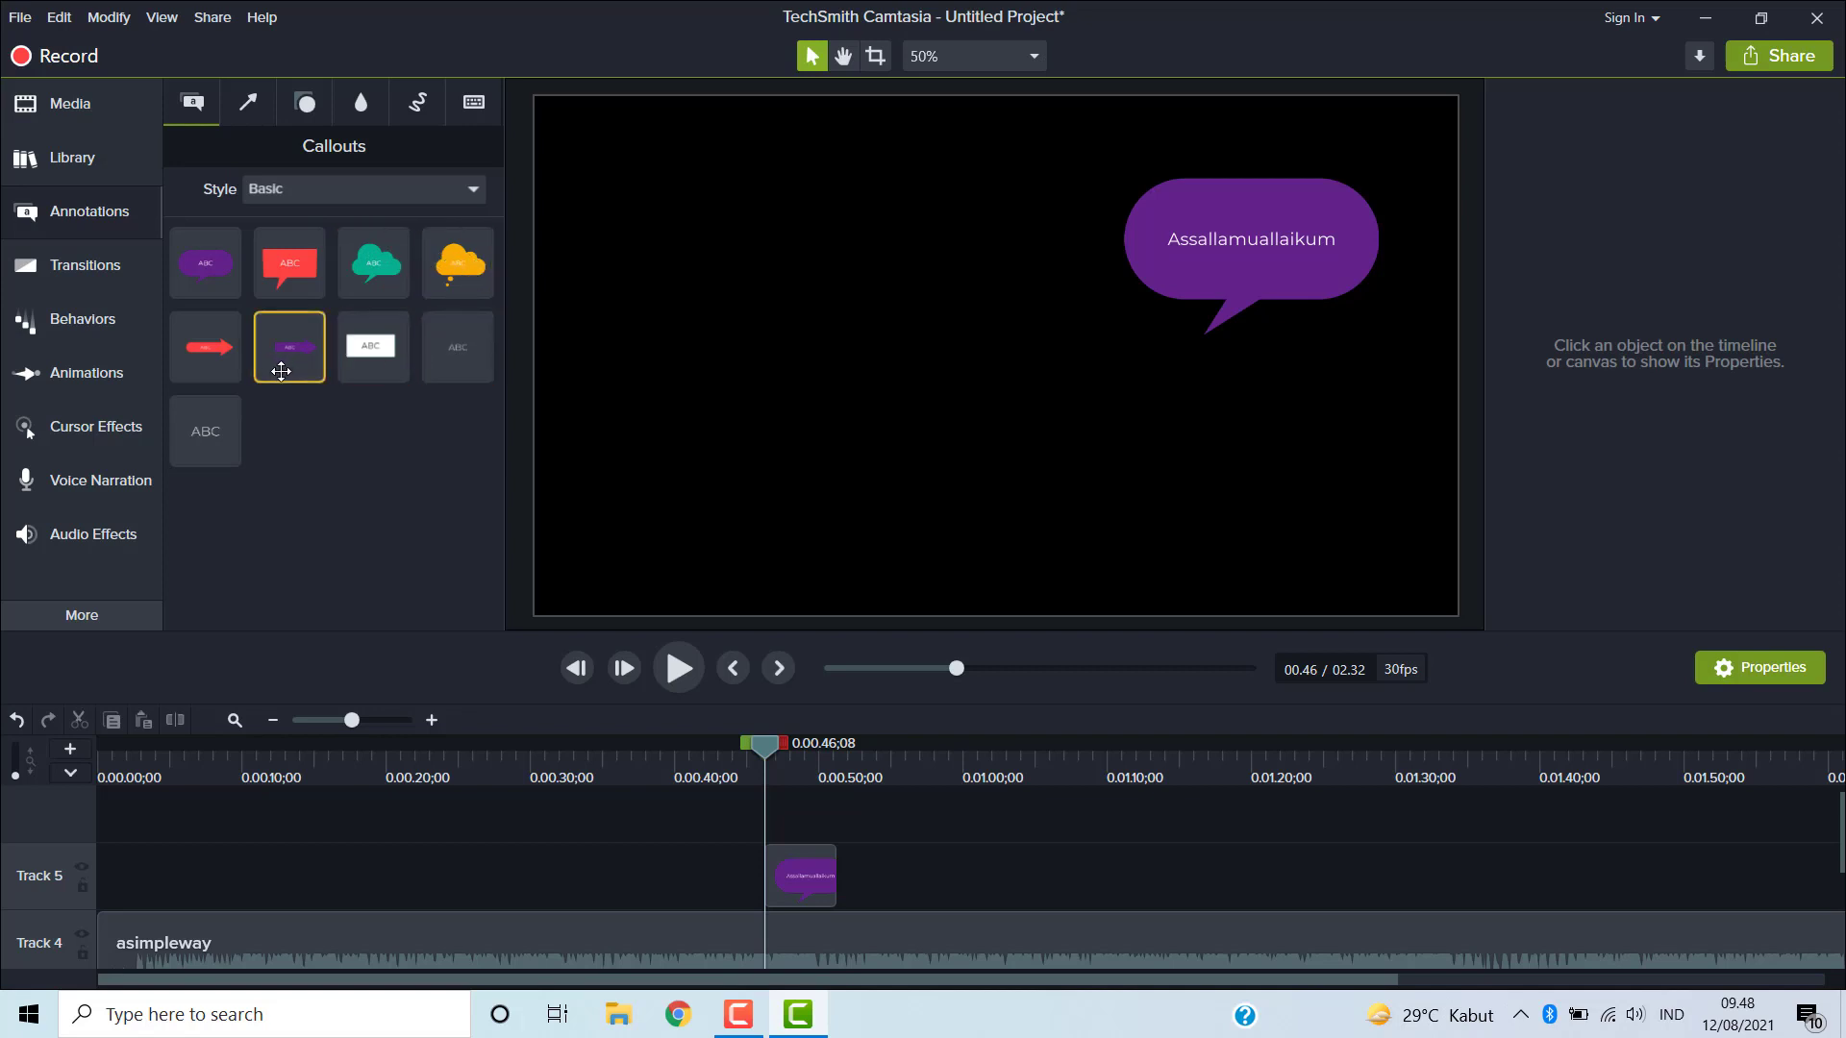
- Add a teal arrow pointing at the speech bubble and a white ellipse shape to the arrow's left
{"action": "left_click", "coordinate": [252, 106]}
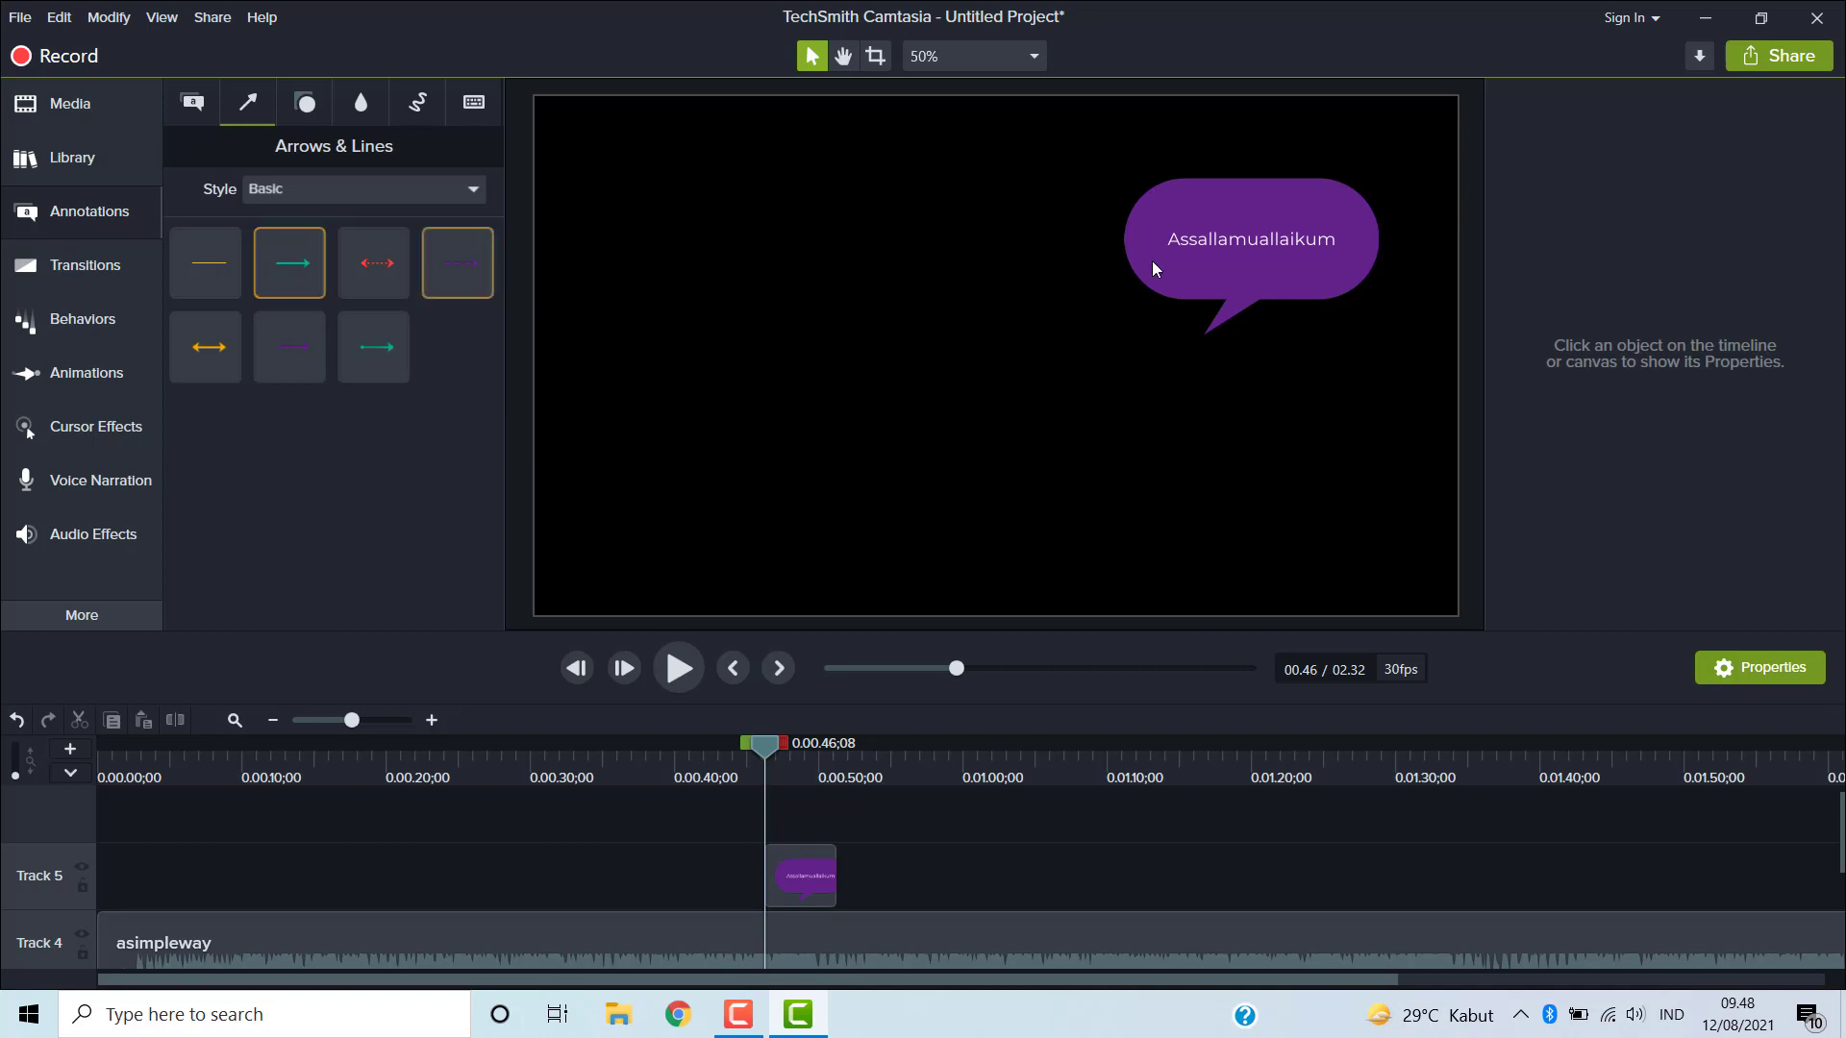
{"action": "left_click_drag", "start_coordinate": [292, 261], "coordinate": [1105, 241]}
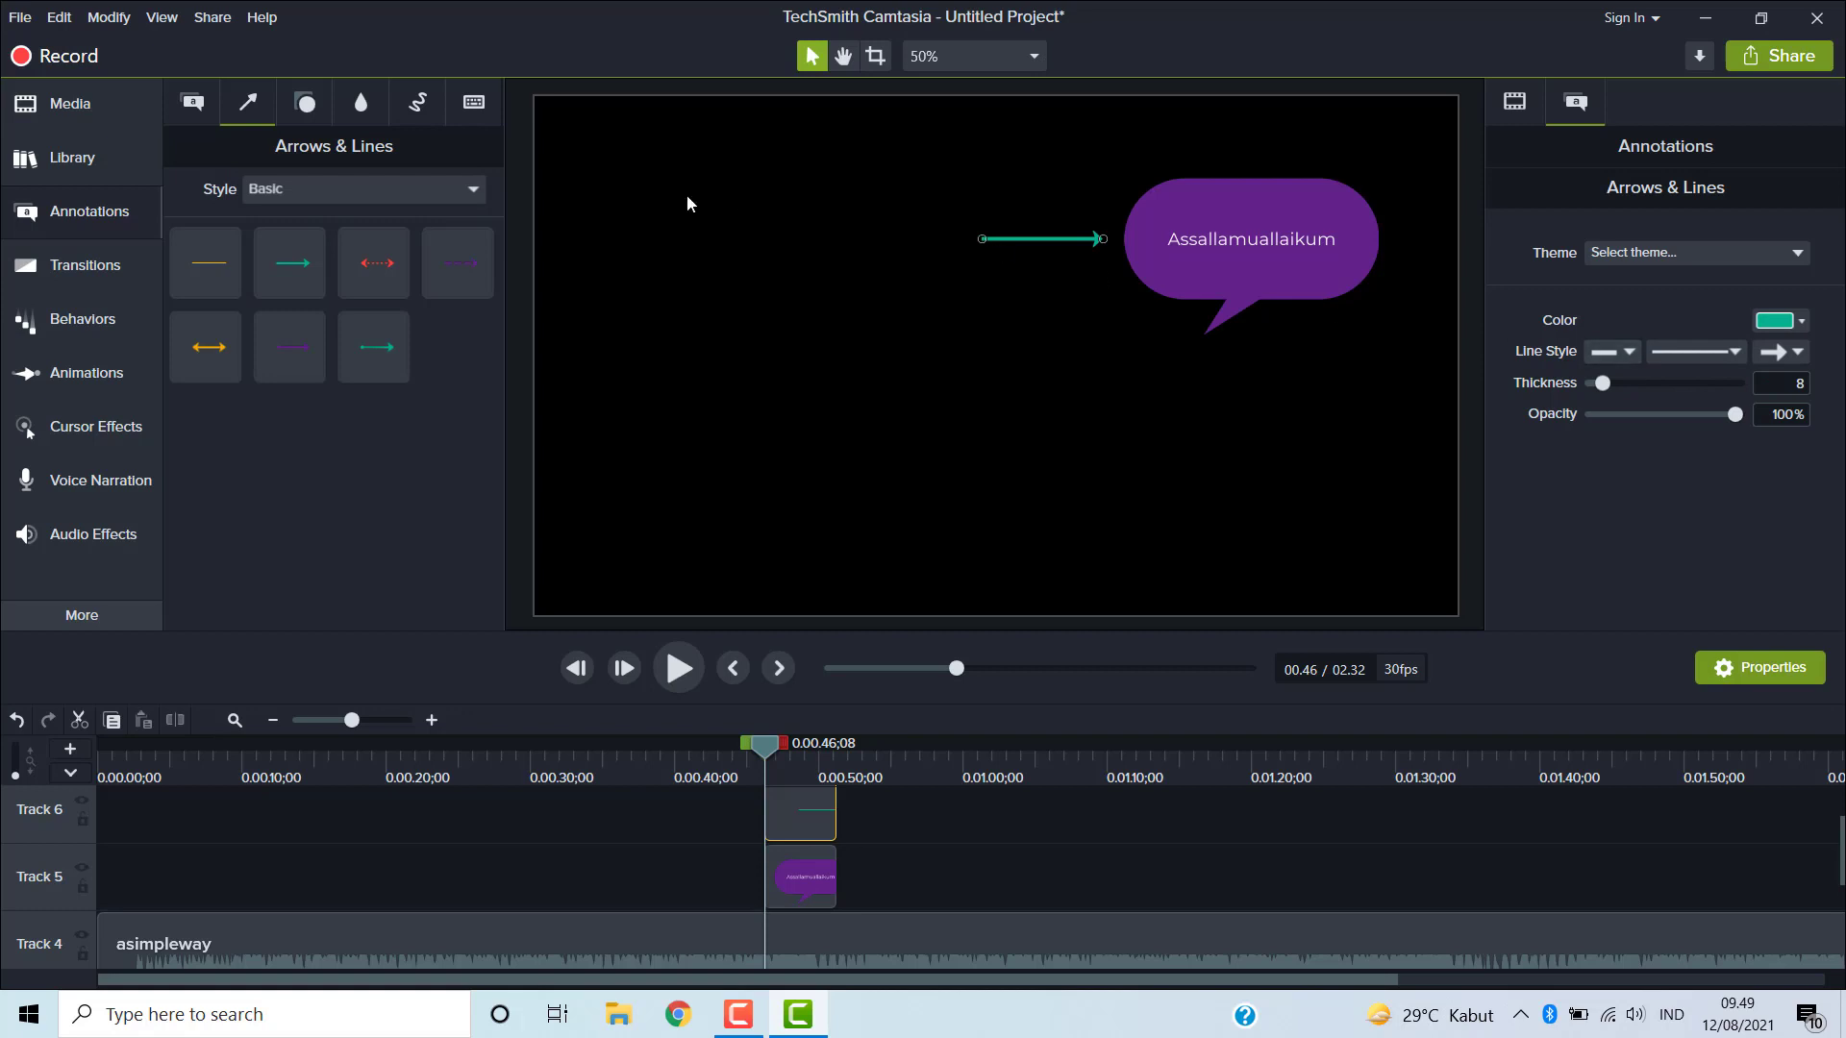
{"action": "left_click", "coordinate": [304, 104]}
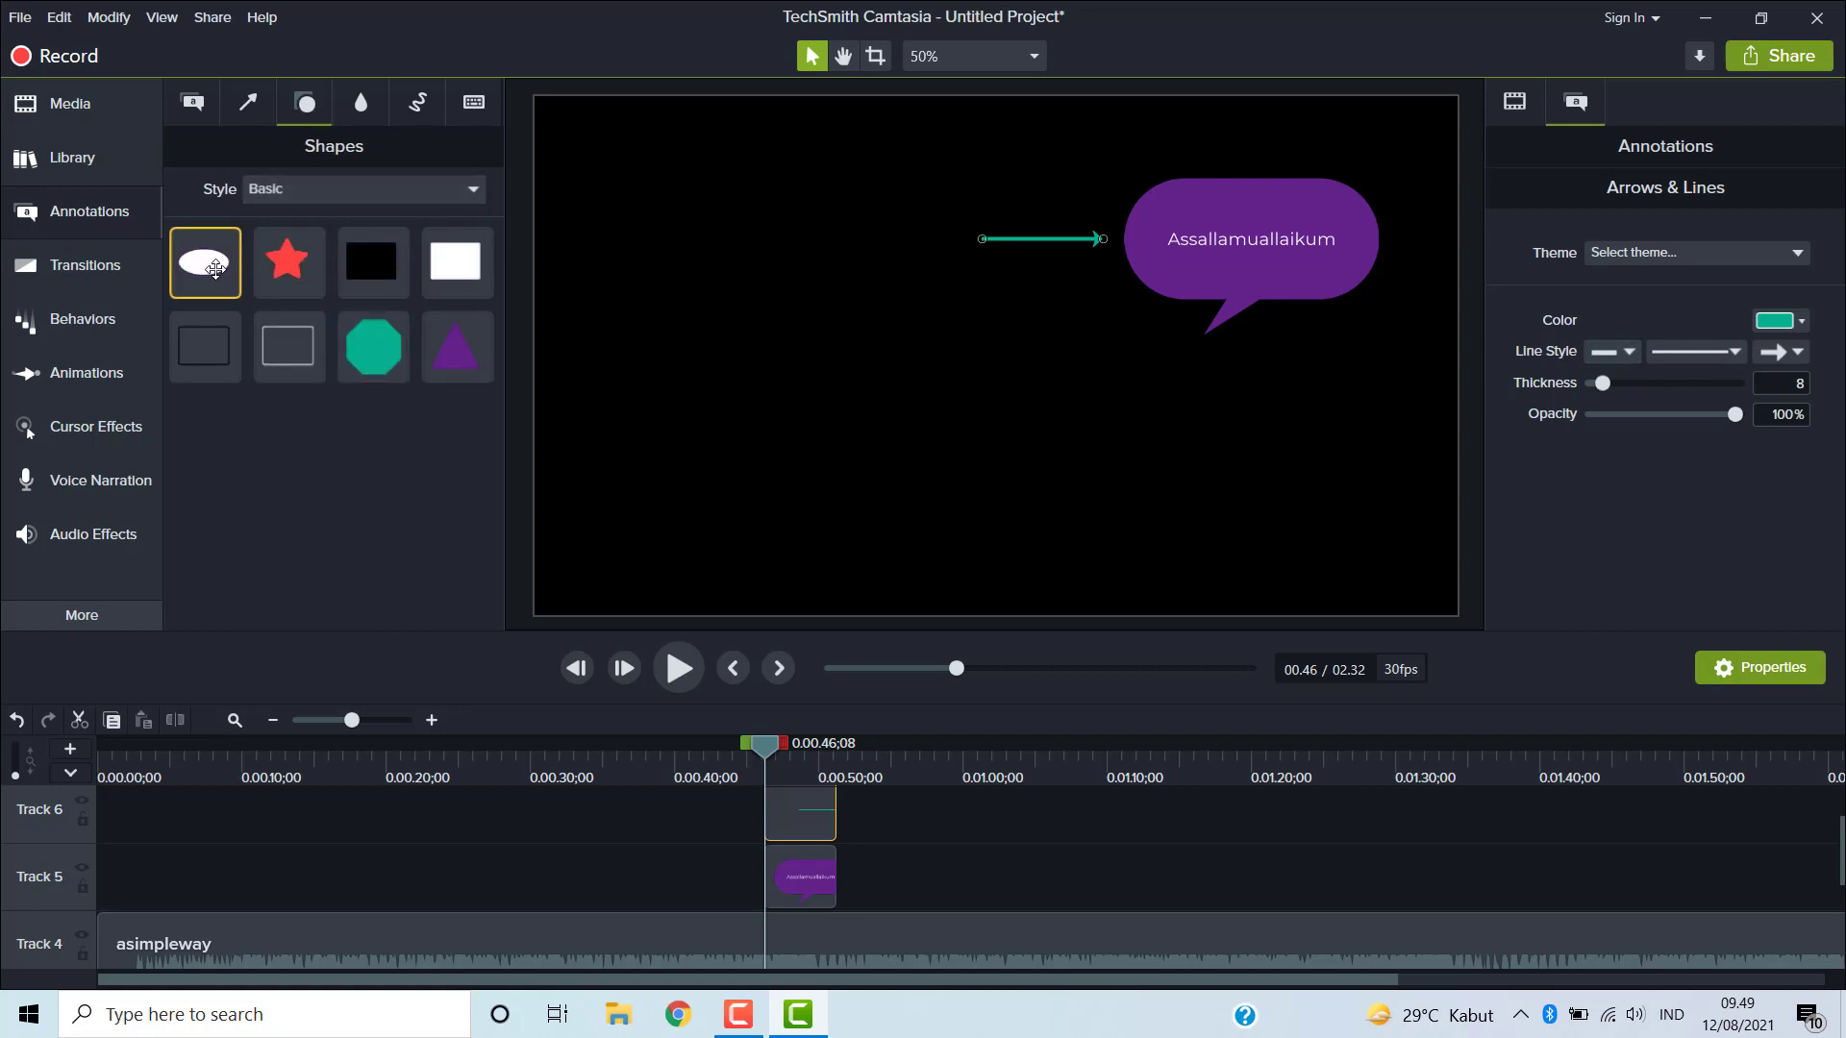
{"action": "left_click_drag", "start_coordinate": [204, 261], "coordinate": [832, 257]}
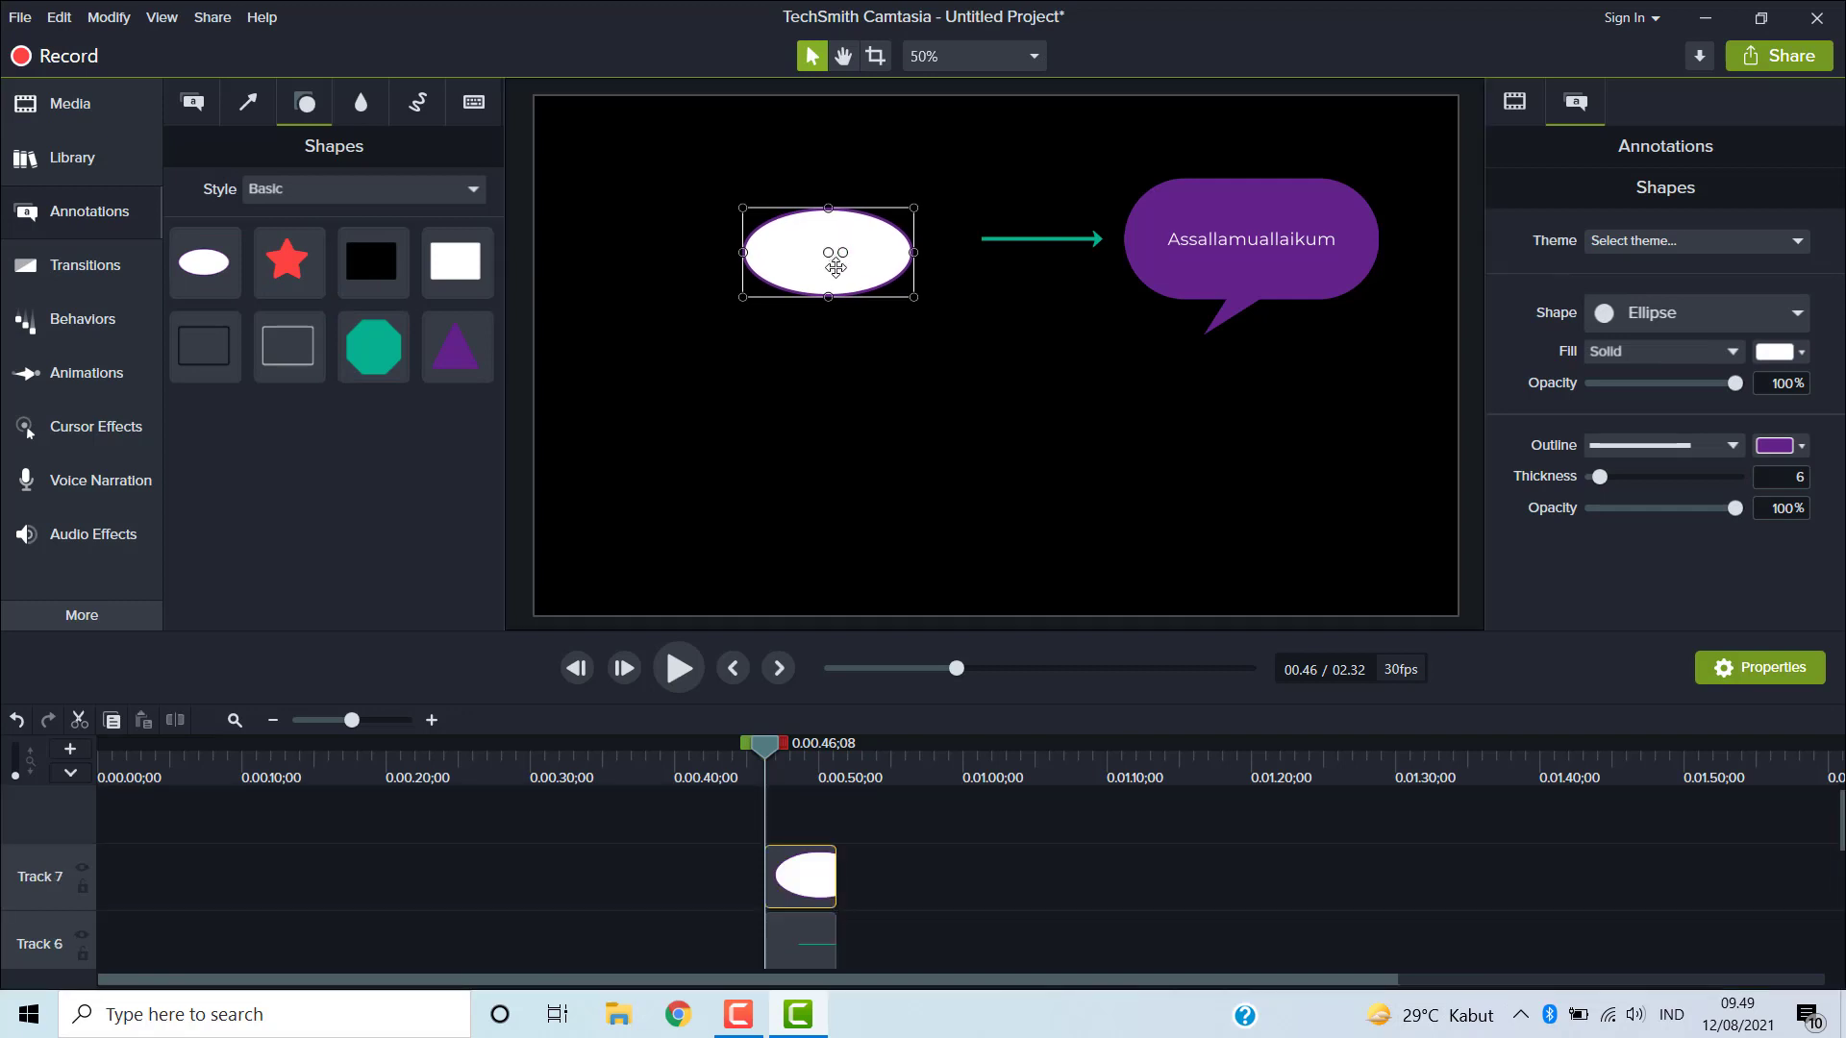
{"action": "left_click_drag", "start_coordinate": [840, 256], "coordinate": [842, 255]}
{"action": "left_click", "coordinate": [807, 371]}
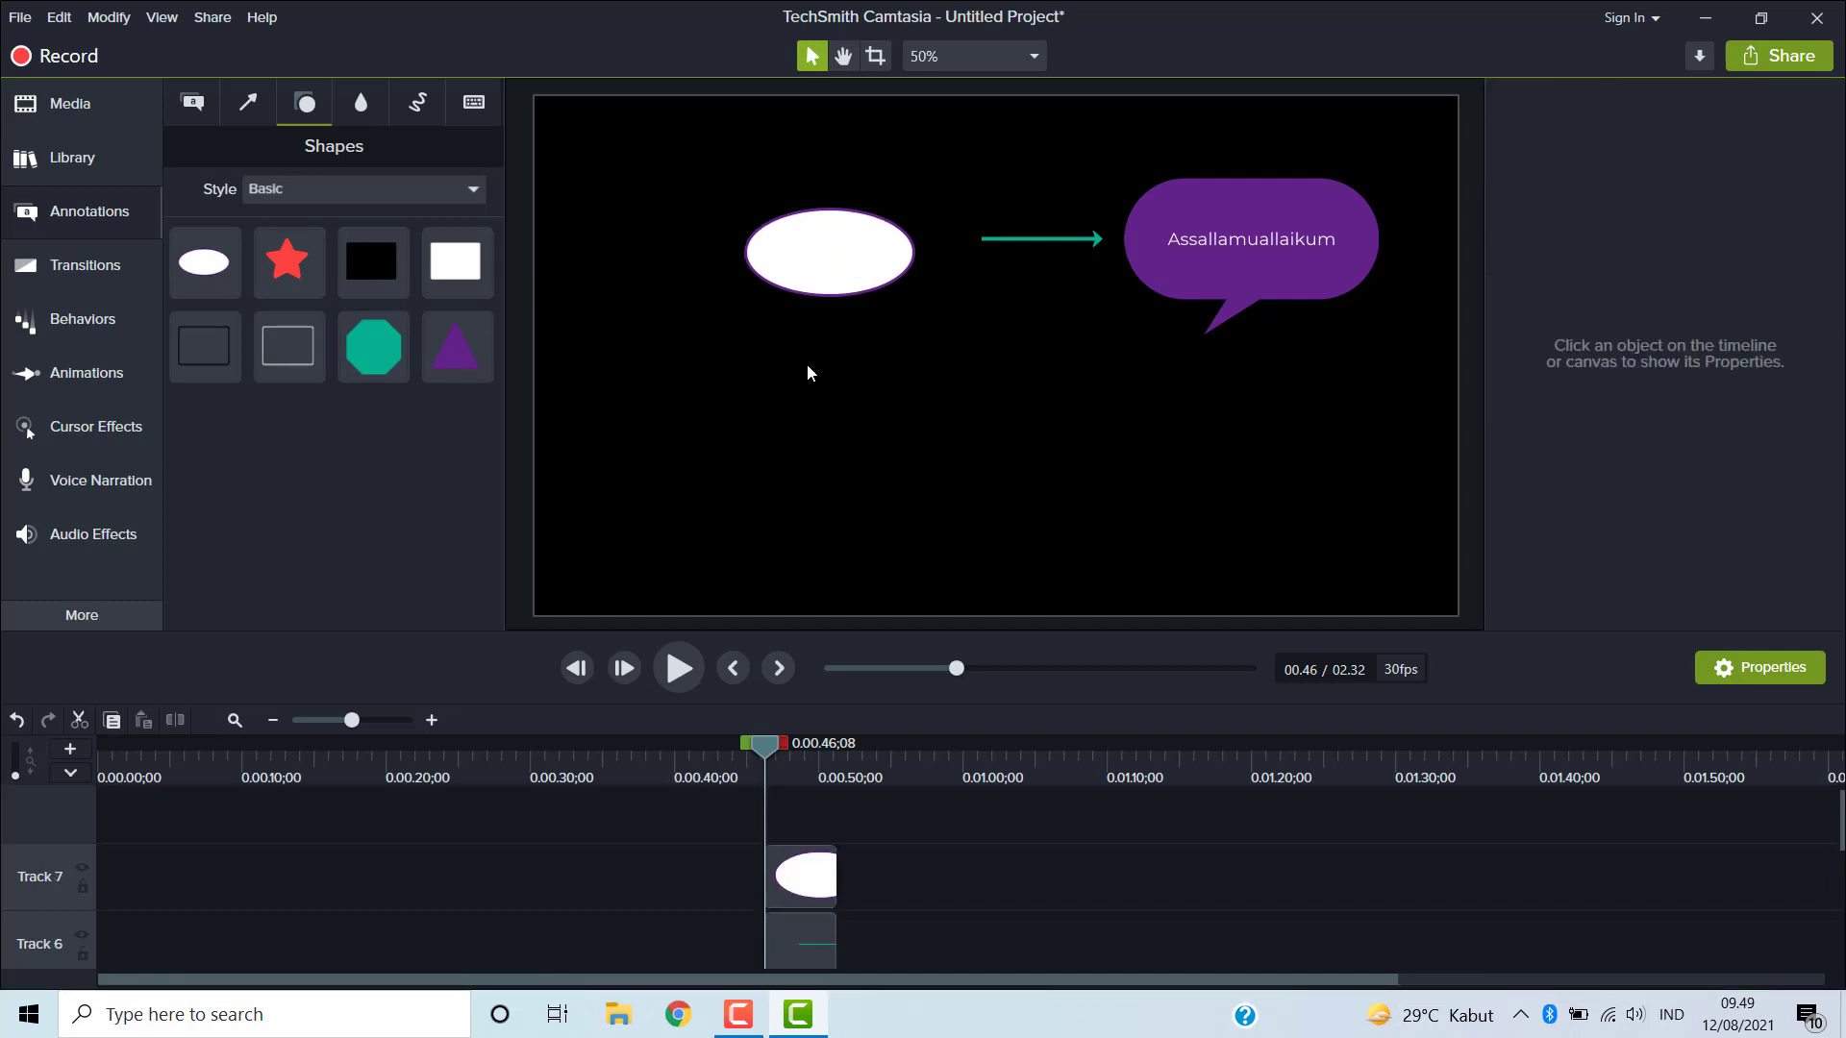
- Add a red Sketch Motion rectangle below the arrow and play its drawing animation, returning the playhead to about 0:48
{"action": "left_click", "coordinate": [370, 108]}
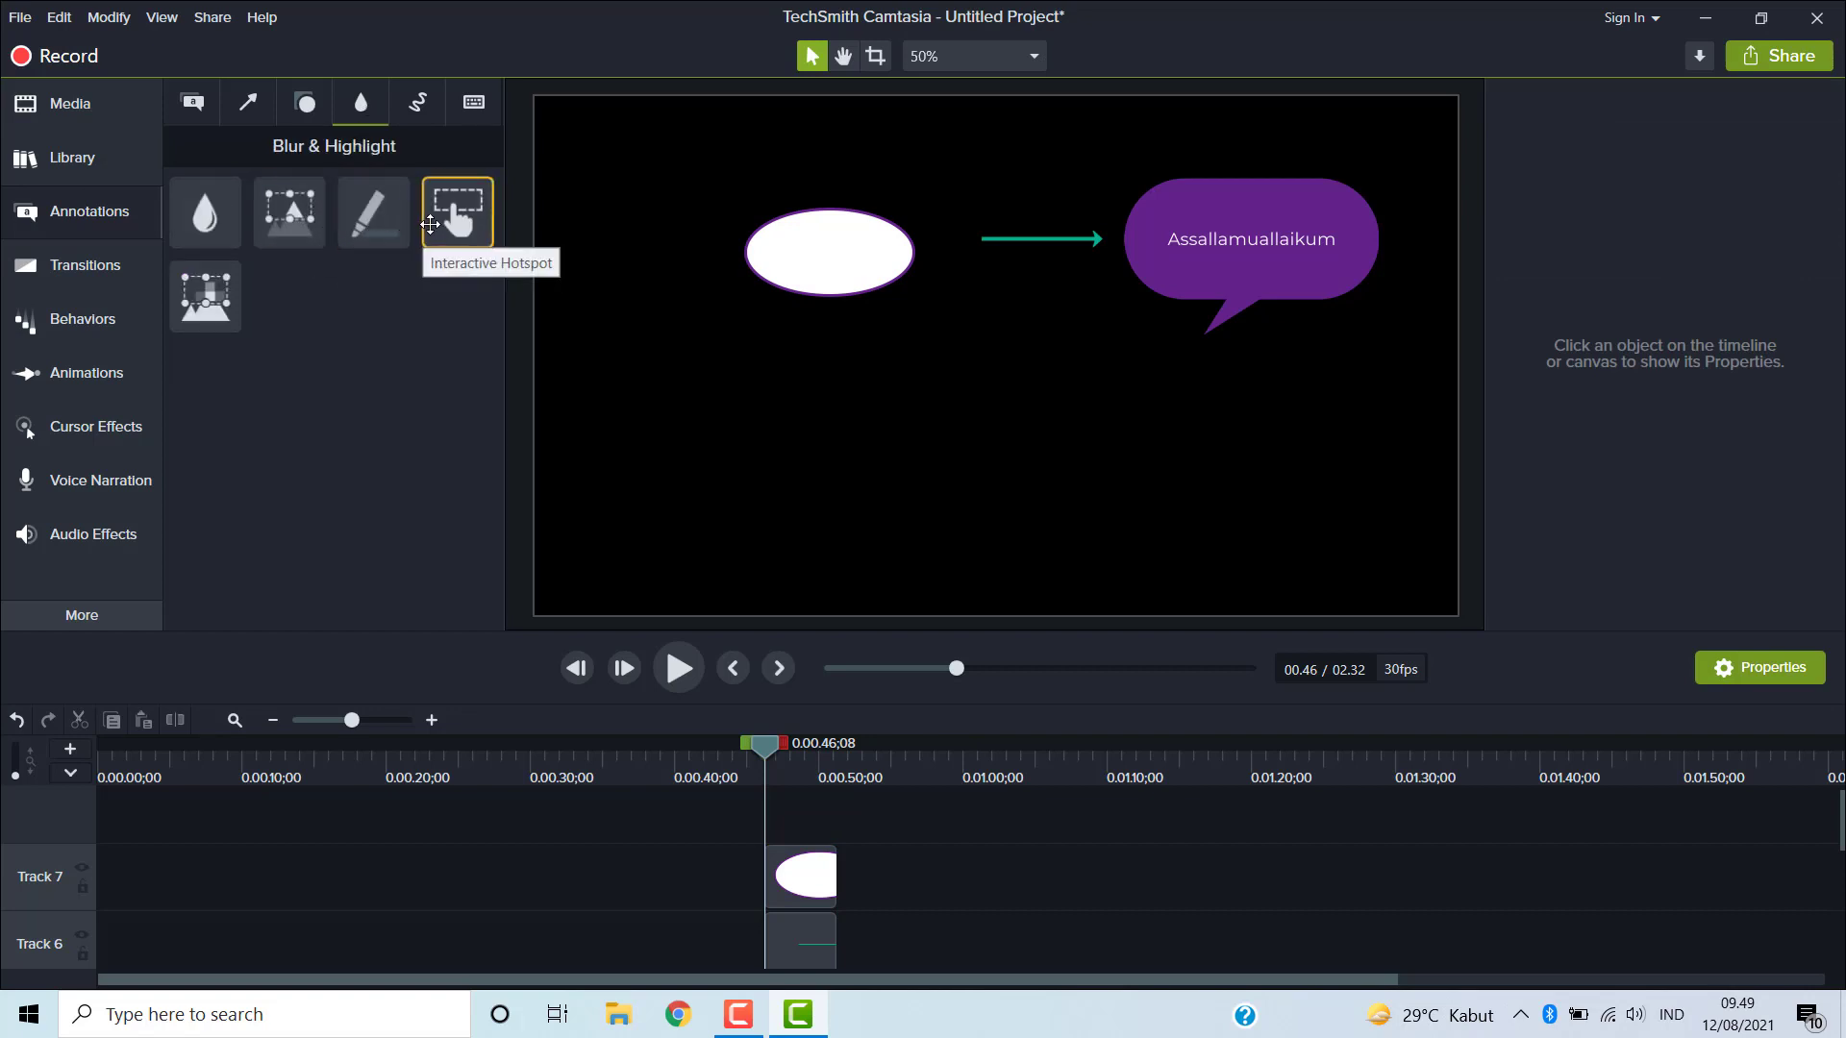
{"action": "left_click", "coordinate": [423, 100]}
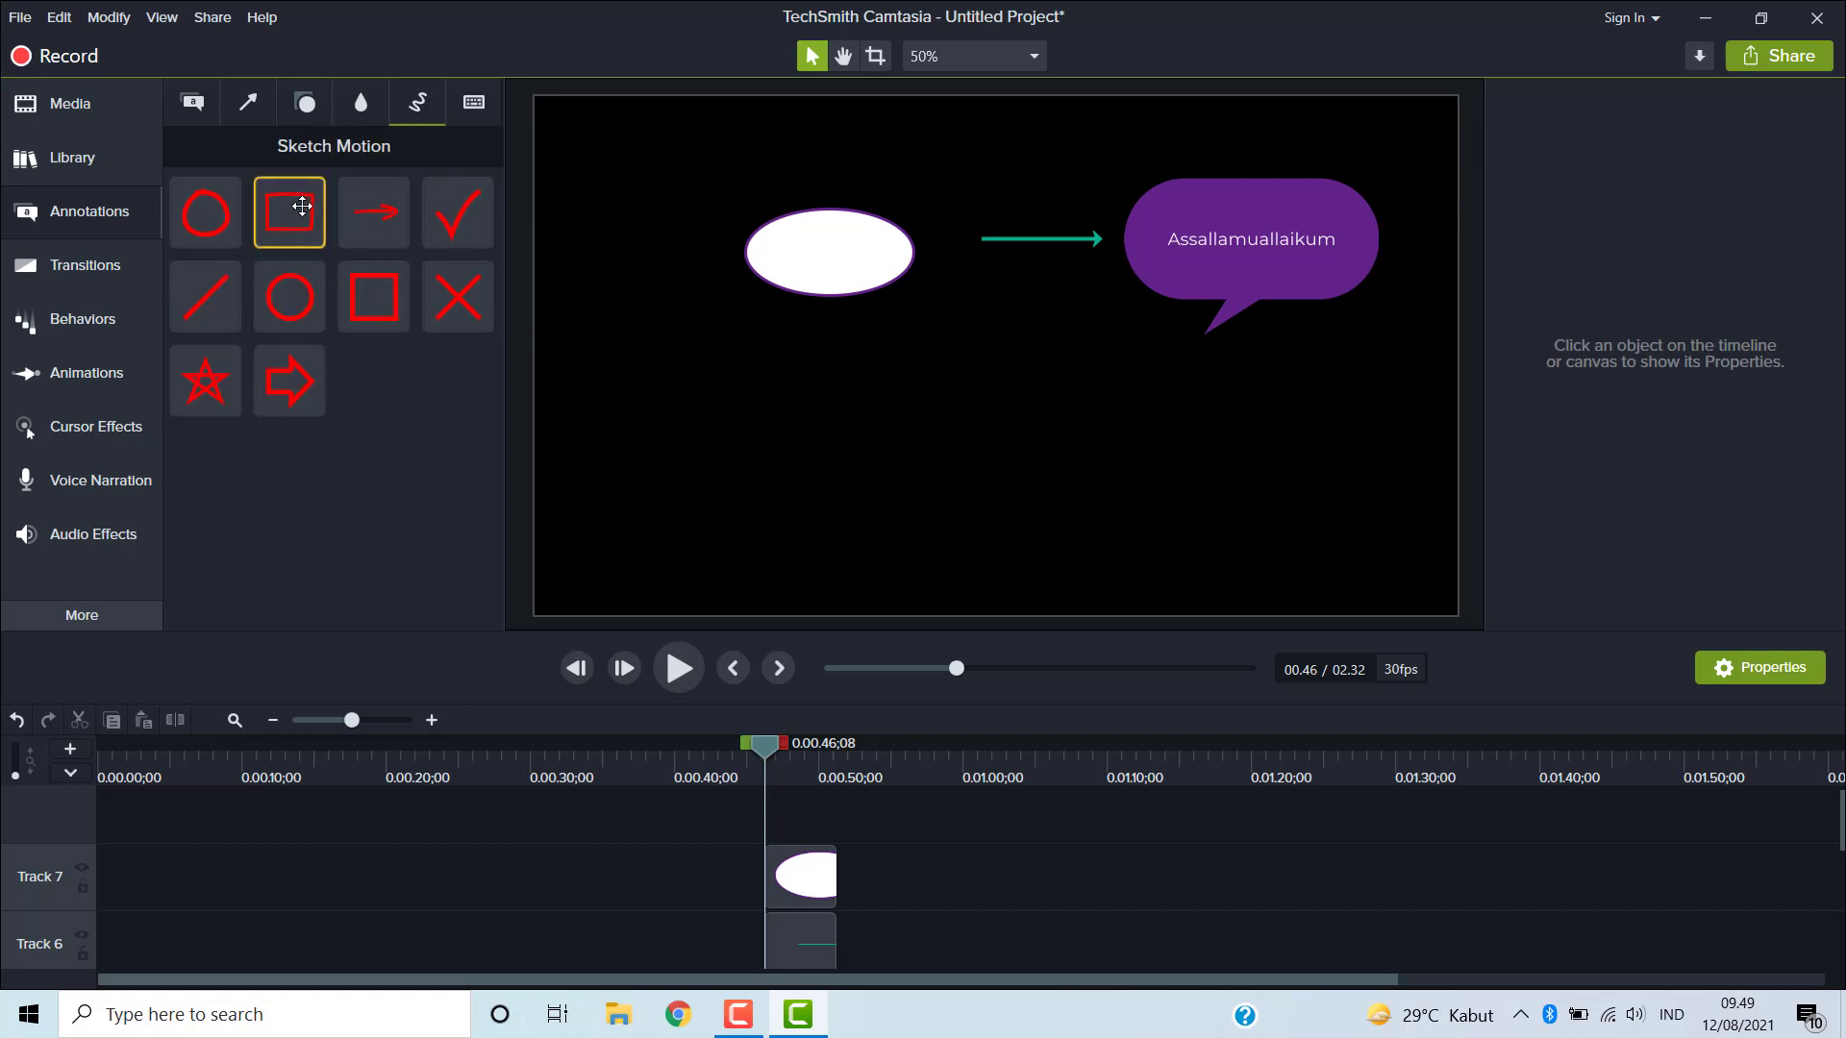
{"action": "mouse_move", "coordinate": [298, 207]}
{"action": "left_mouse_down"}
{"action": "mouse_move", "coordinate": [903, 424]}
{"action": "mouse_move", "coordinate": [1000, 395]}
{"action": "left_mouse_up"}
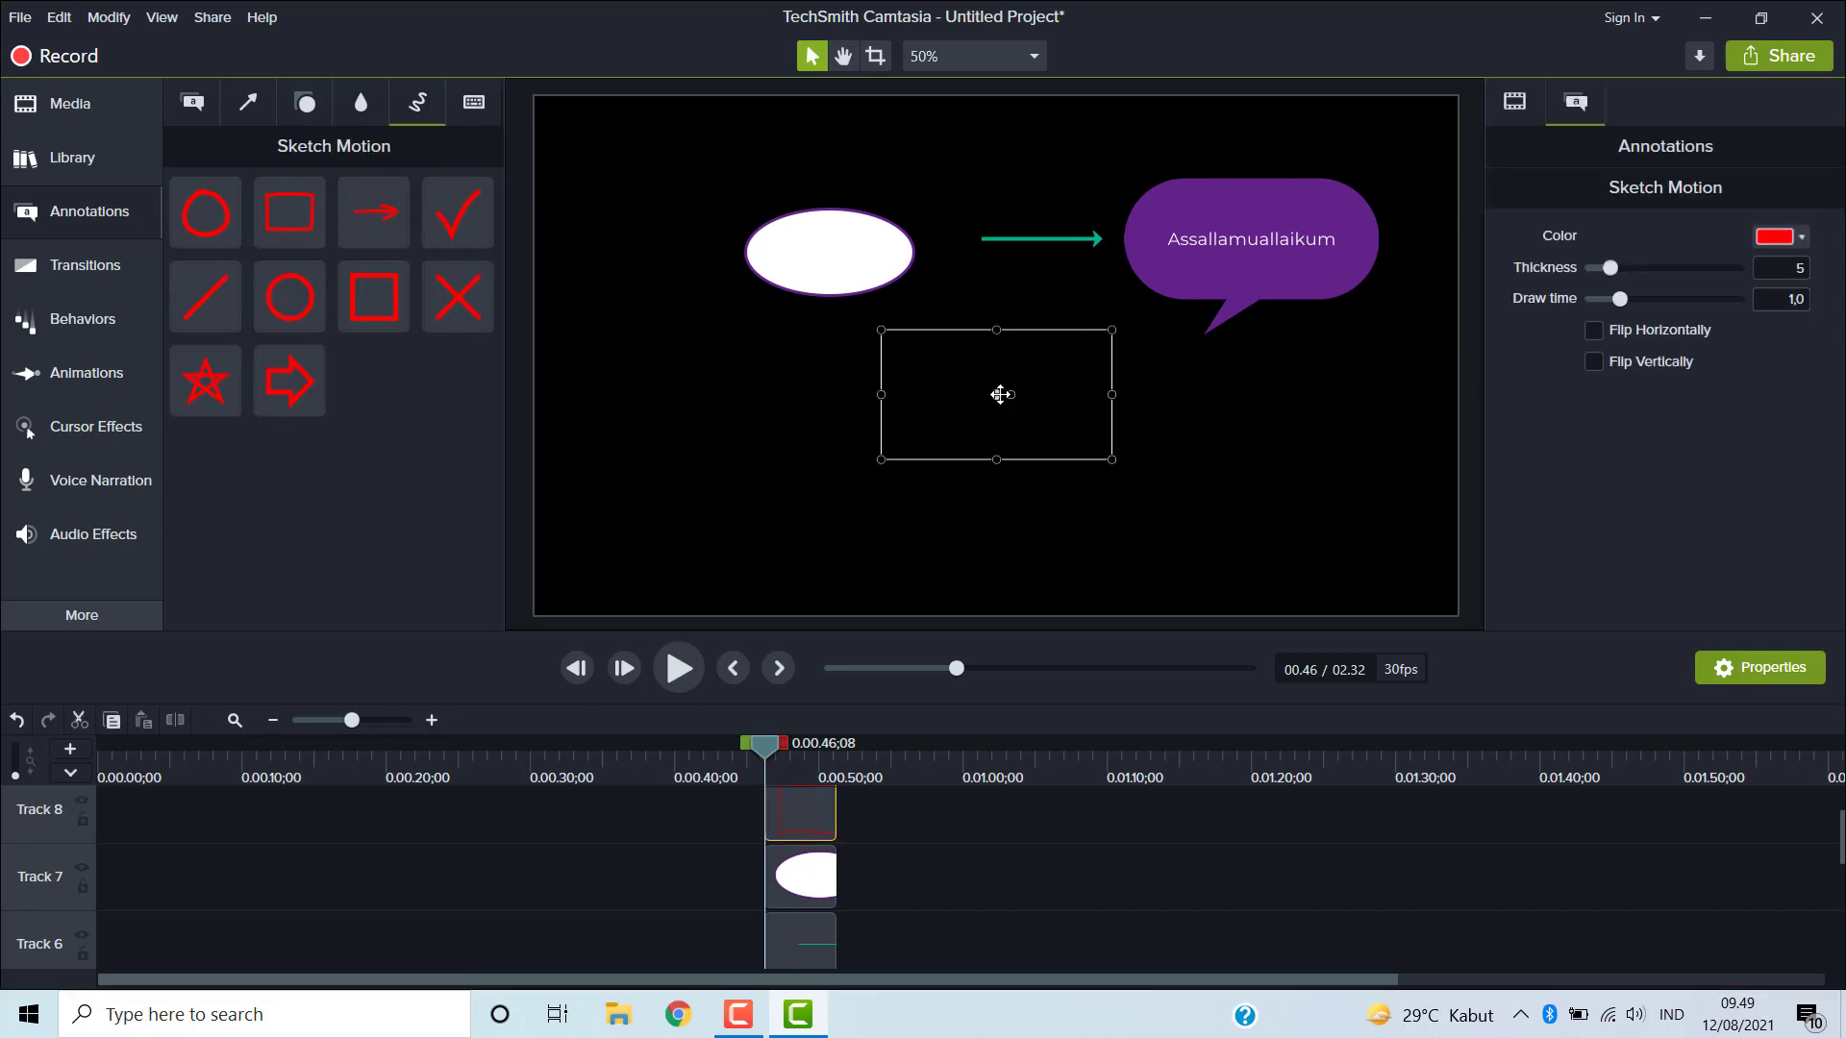
{"action": "left_click", "coordinate": [676, 673]}
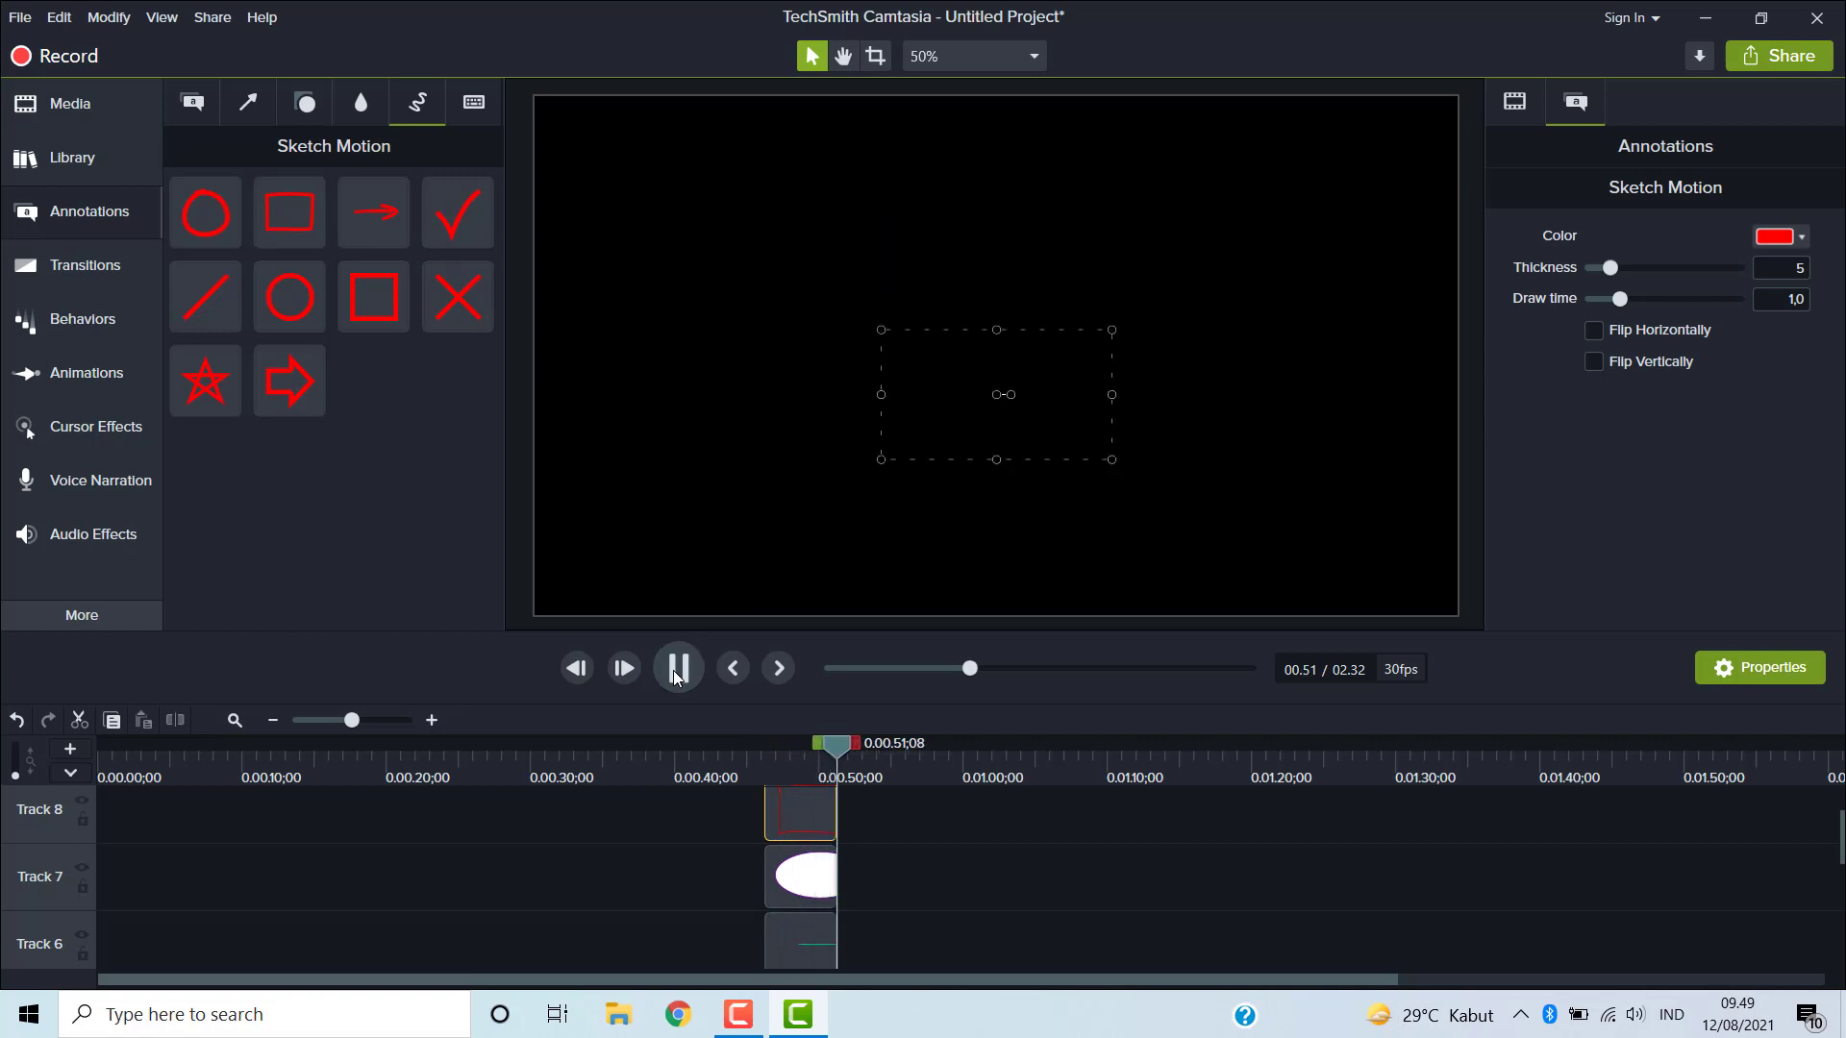
{"action": "left_click", "coordinate": [676, 673]}
{"action": "left_click_drag", "start_coordinate": [834, 752], "coordinate": [769, 748]}
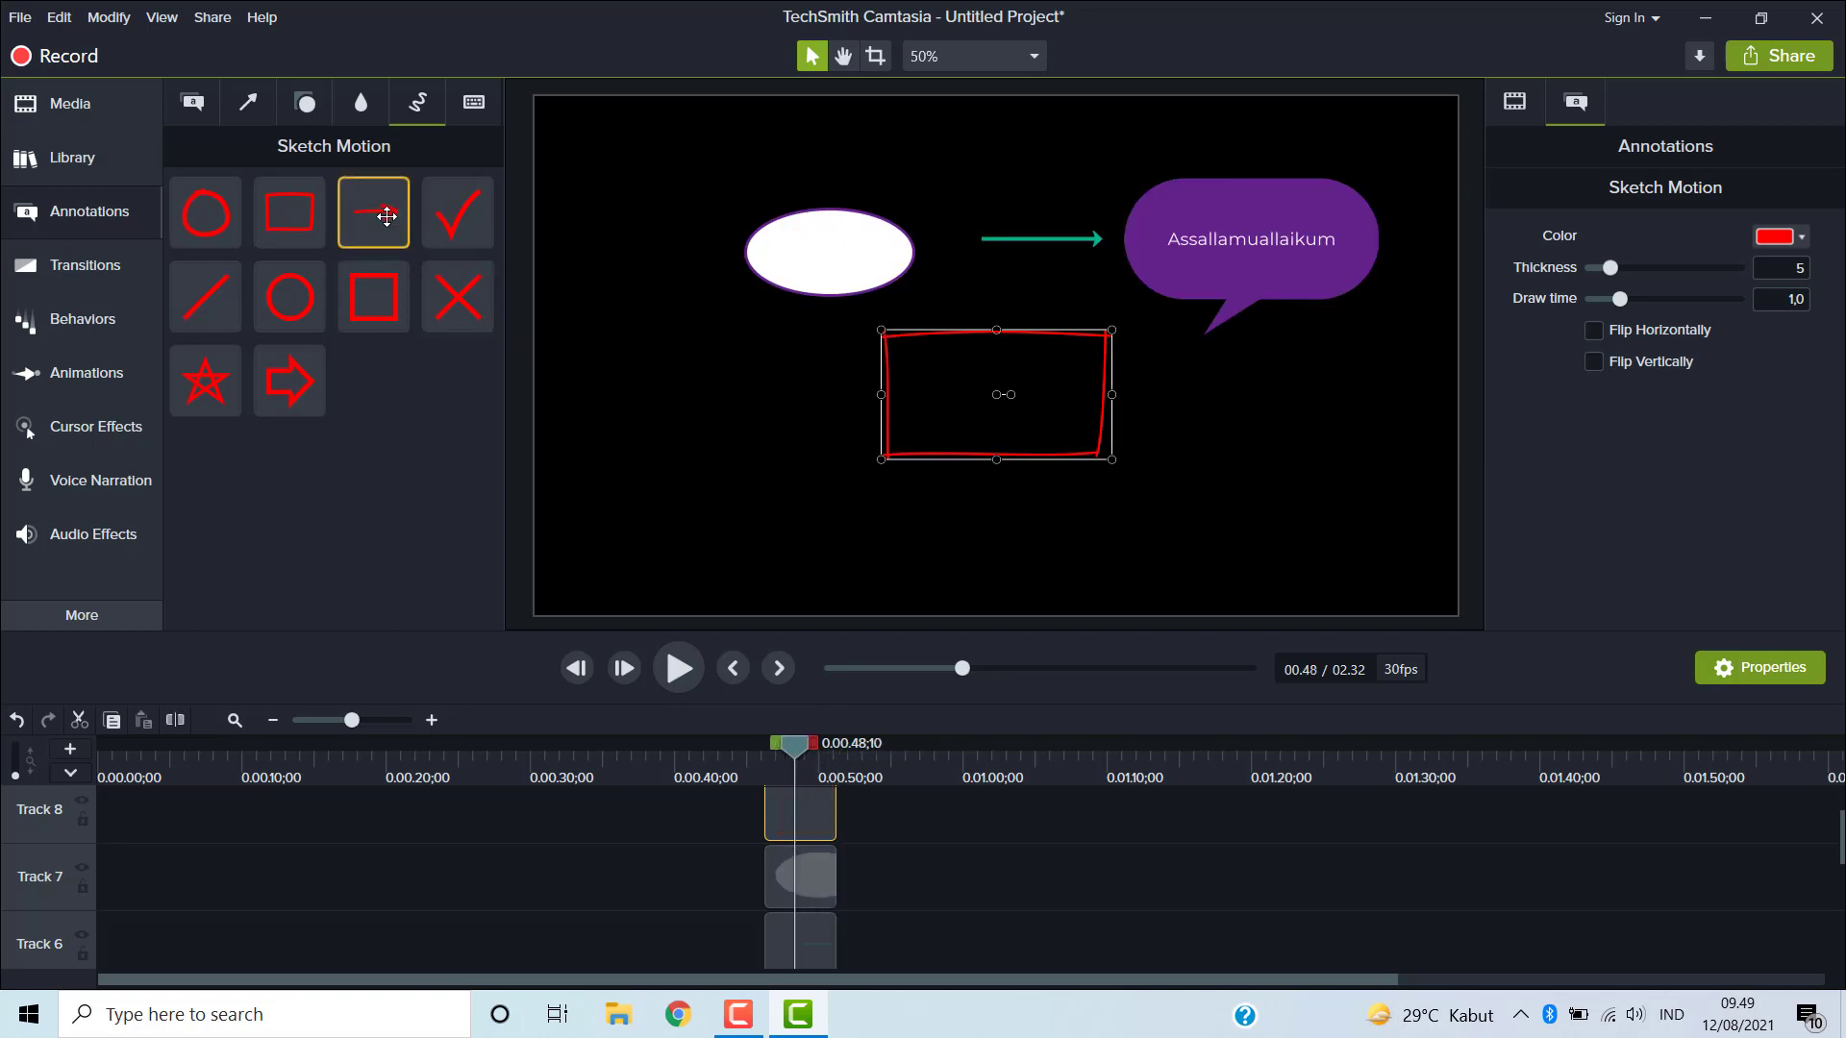
- Add a red Sketch Motion arrow to the timeline just after the sketched rectangle and play it
{"action": "mouse_move", "coordinate": [386, 216]}
{"action": "left_mouse_down"}
{"action": "mouse_move", "coordinate": [569, 382]}
{"action": "mouse_move", "coordinate": [971, 846]}
{"action": "mouse_move", "coordinate": [832, 827]}
{"action": "left_mouse_up"}
{"action": "left_click", "coordinate": [679, 668]}
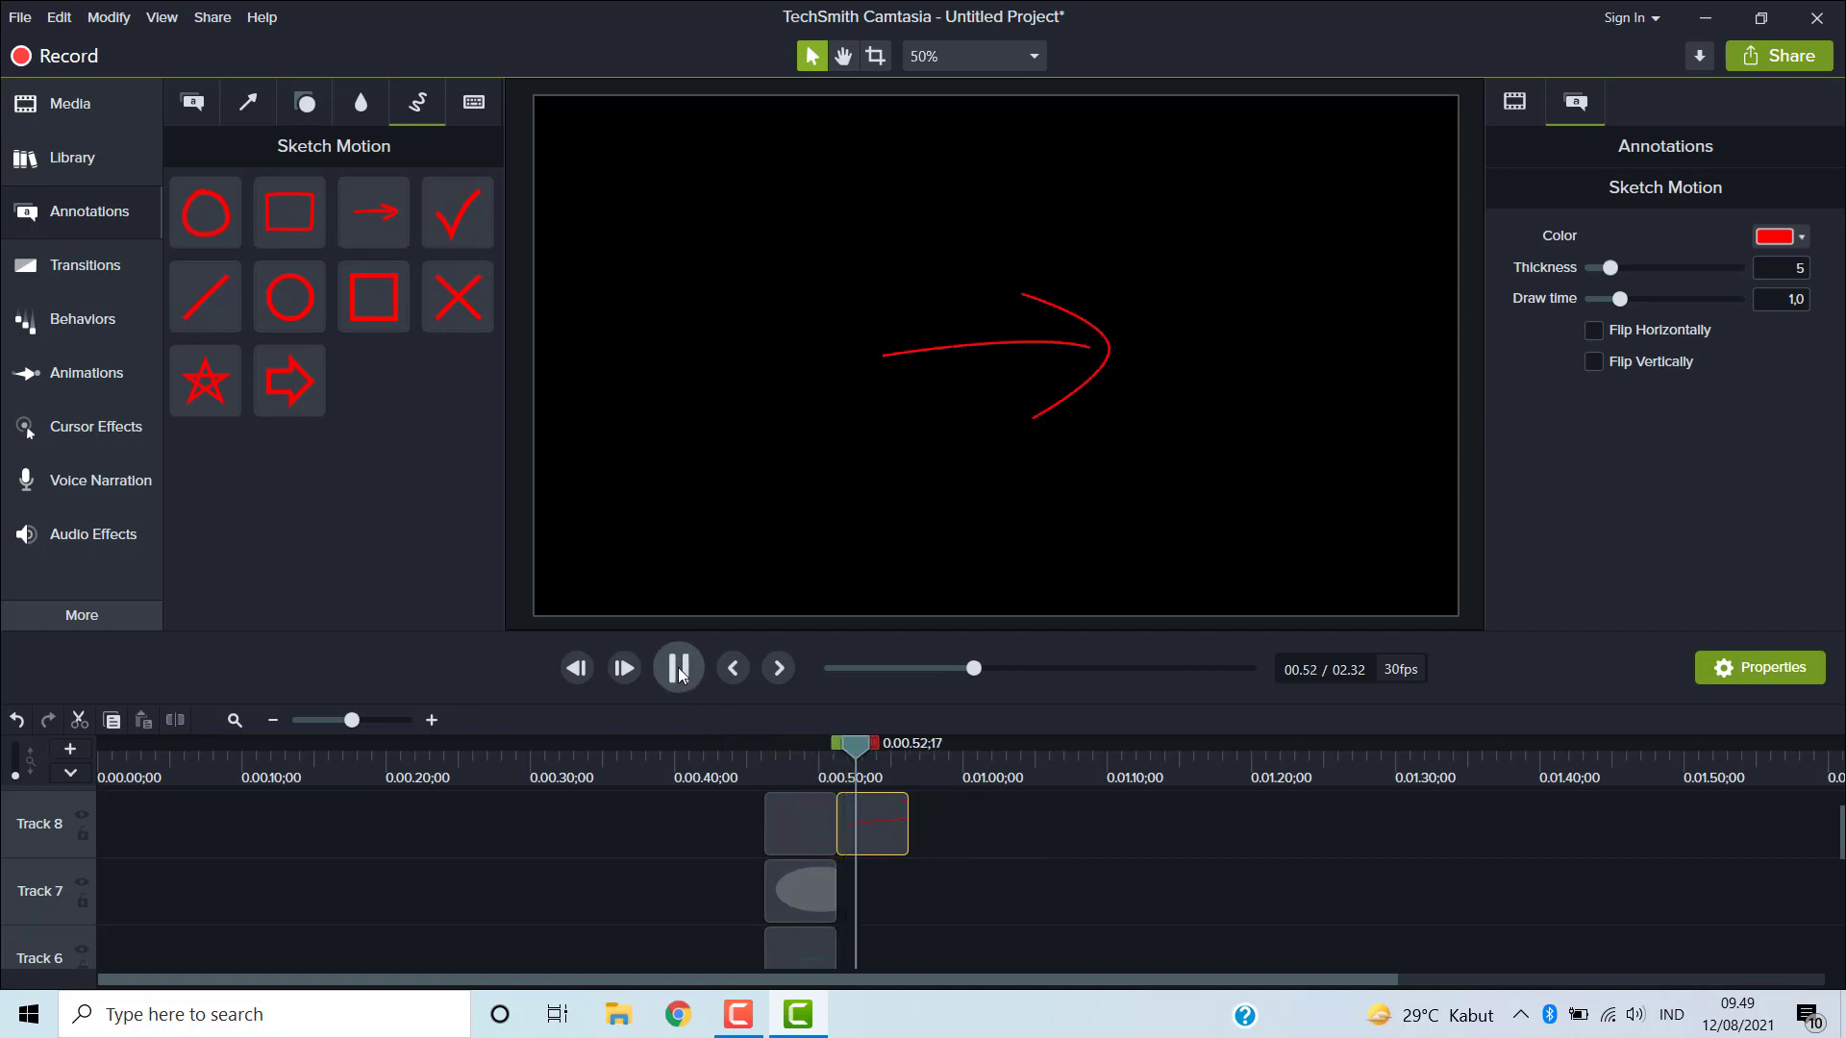
{"action": "left_click", "coordinate": [678, 668]}
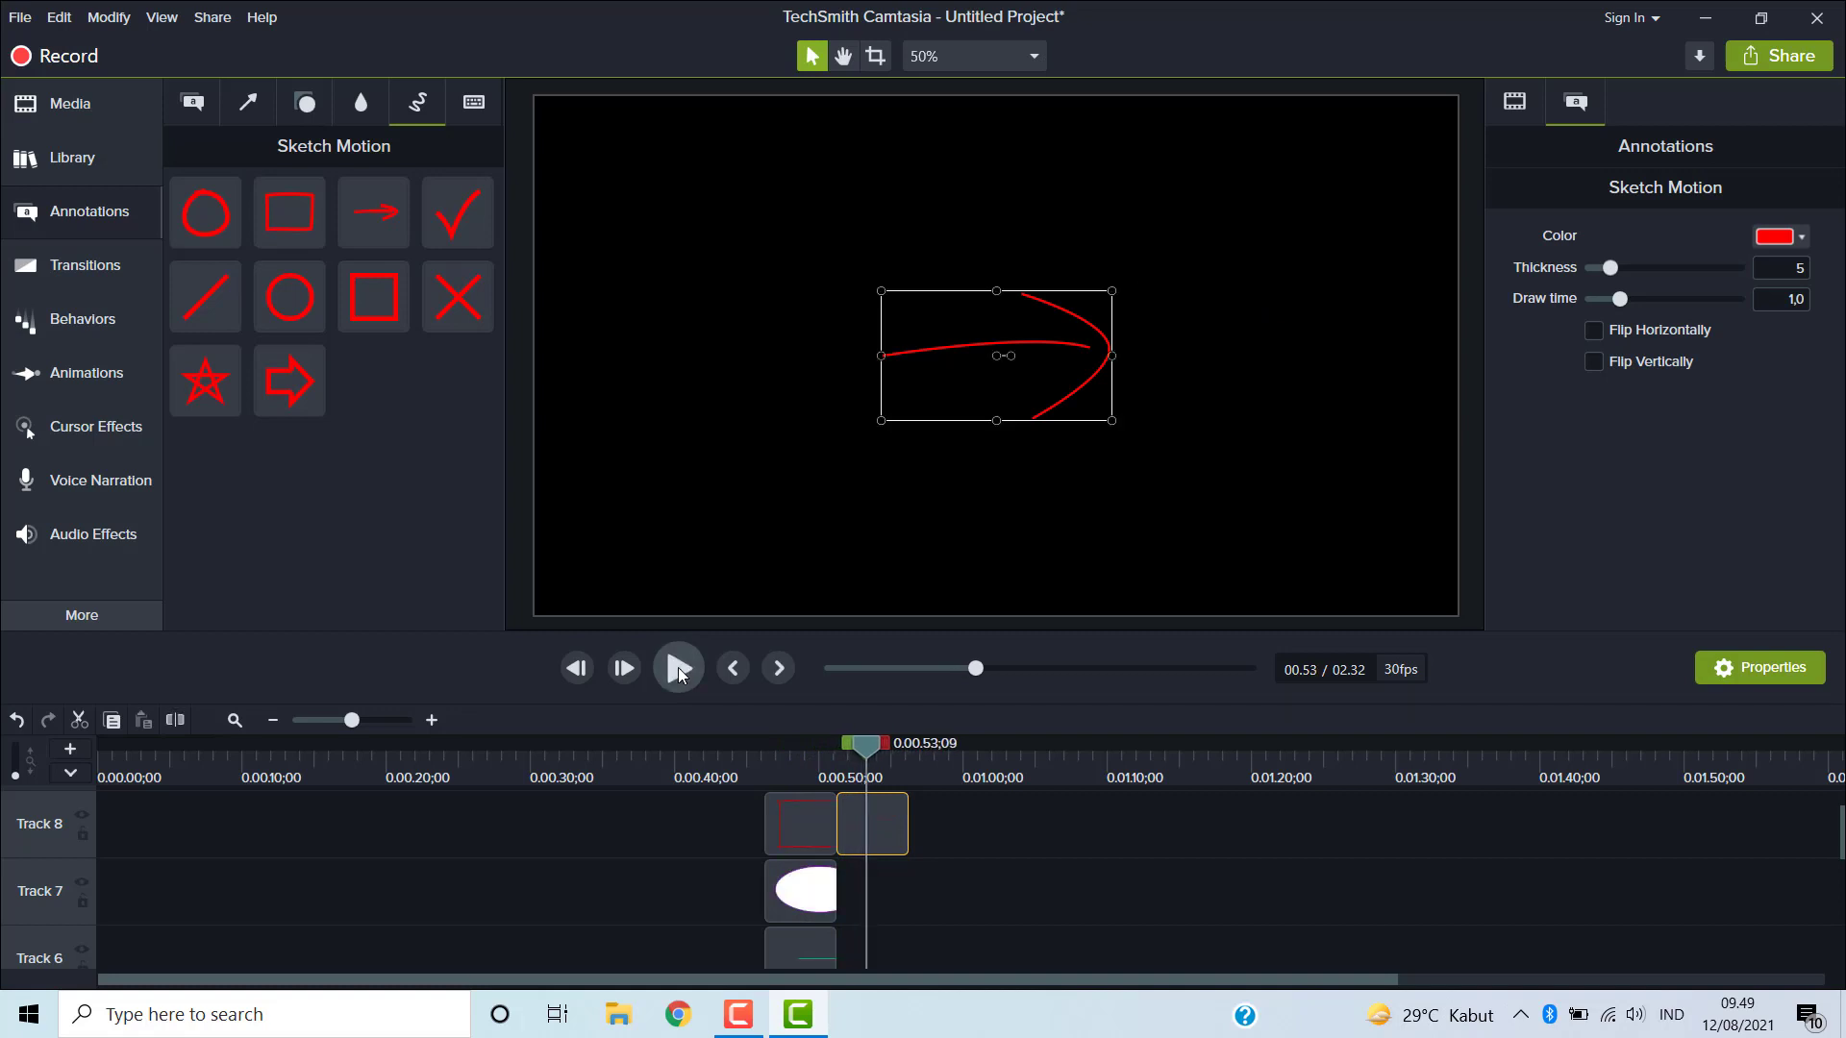
- Browse the keystroke callouts and scroll through the transitions library
{"action": "left_click", "coordinate": [481, 110]}
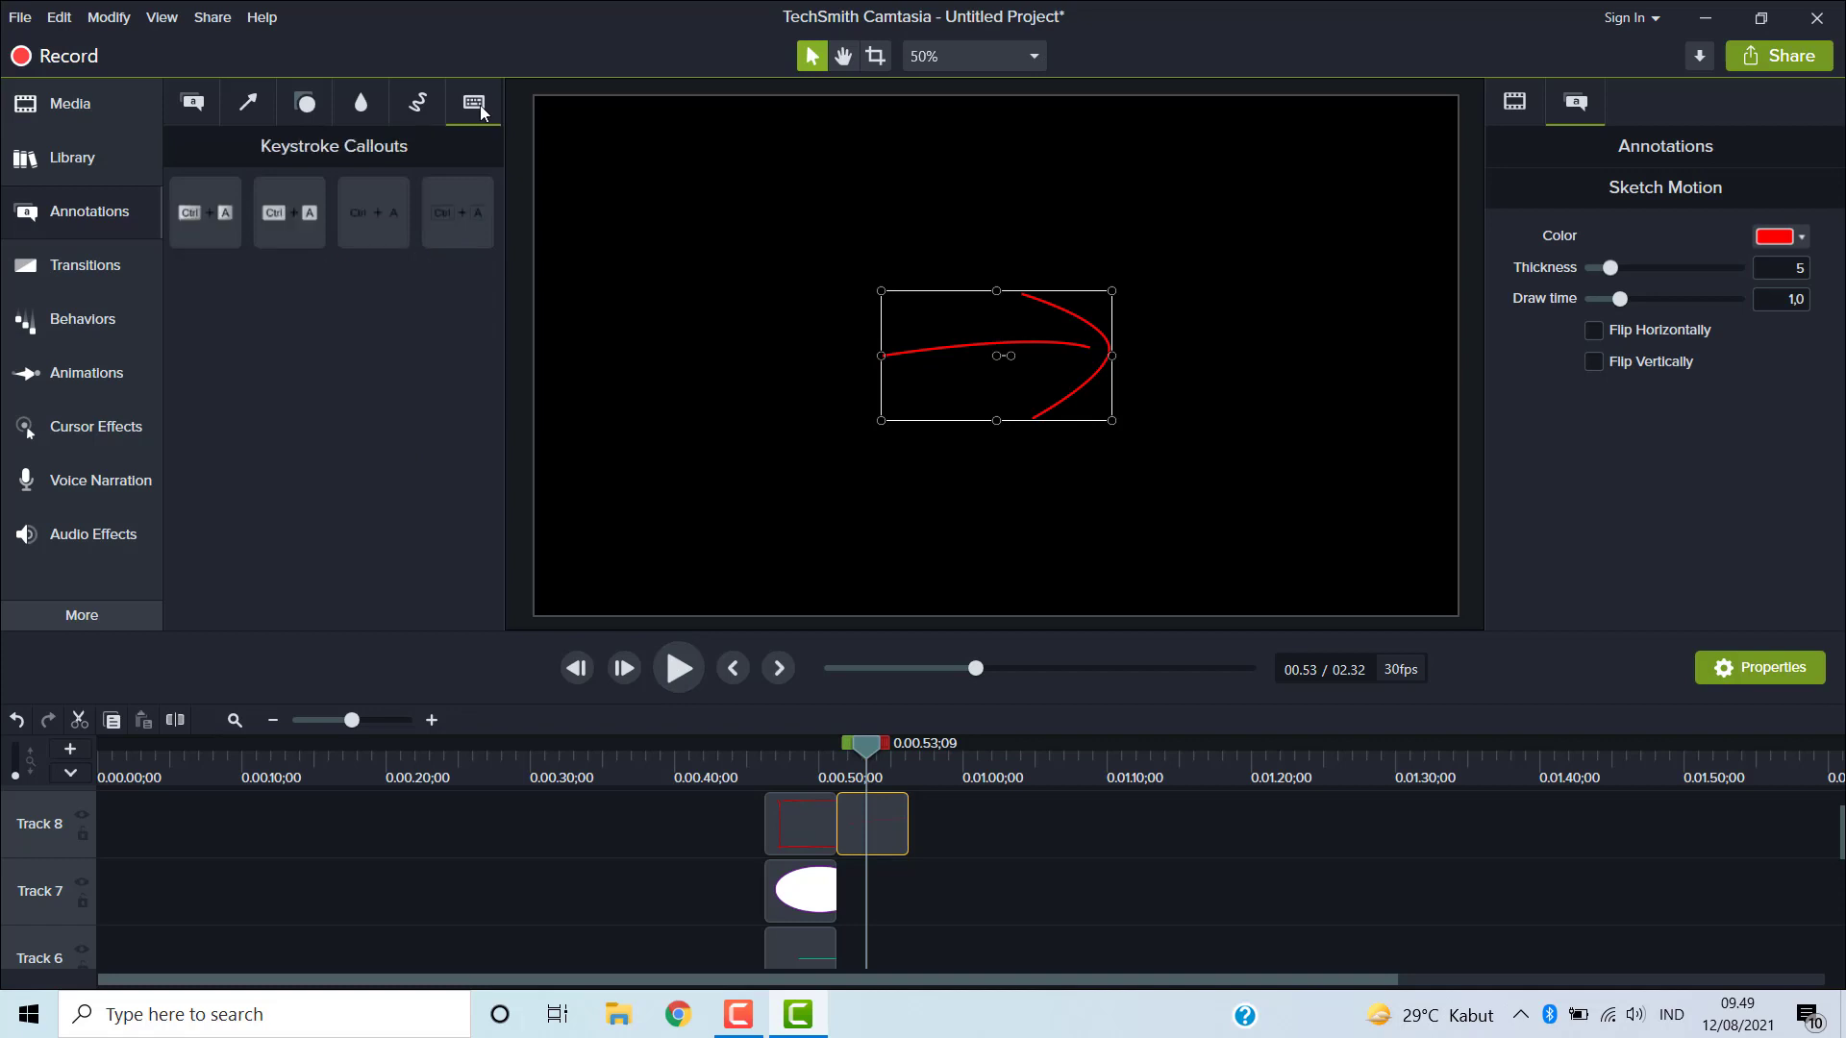
{"action": "left_click", "coordinate": [195, 107]}
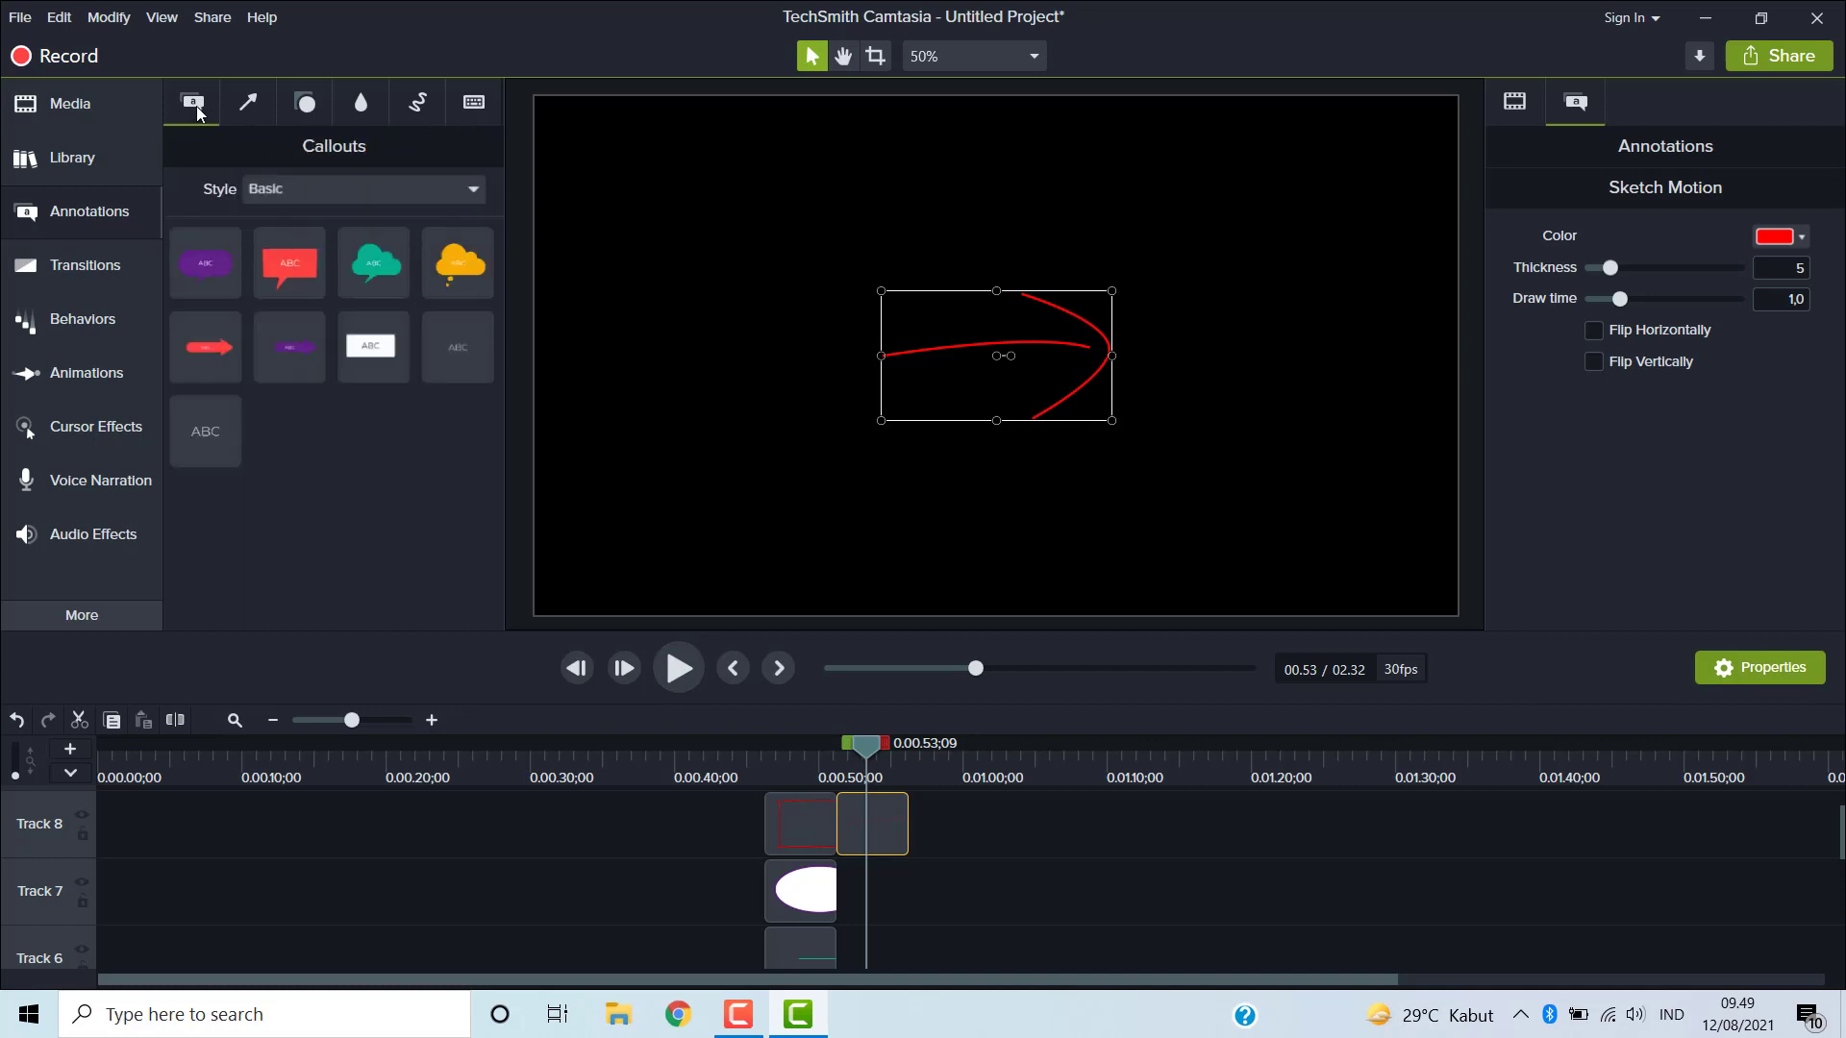
{"action": "left_click", "coordinate": [125, 265]}
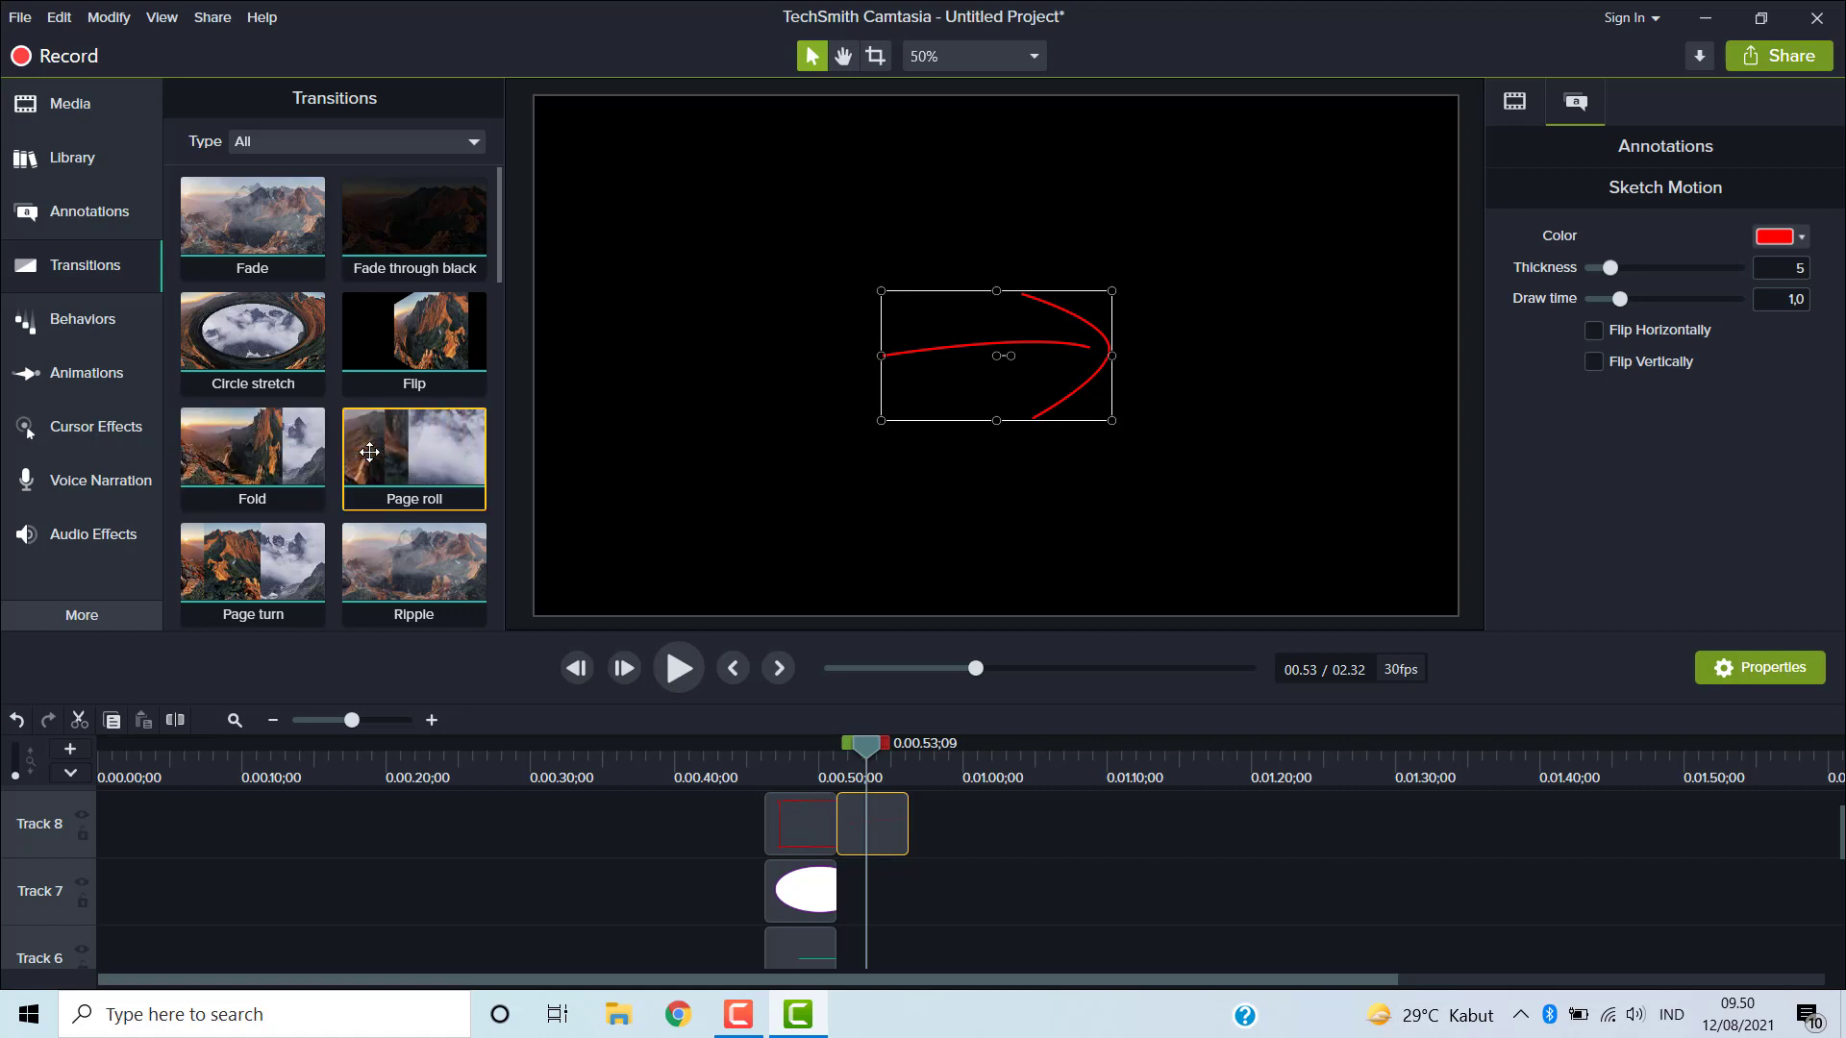
{"action": "scroll", "coordinate": [370, 452], "scroll_direction": "down", "scroll_amount": 3}
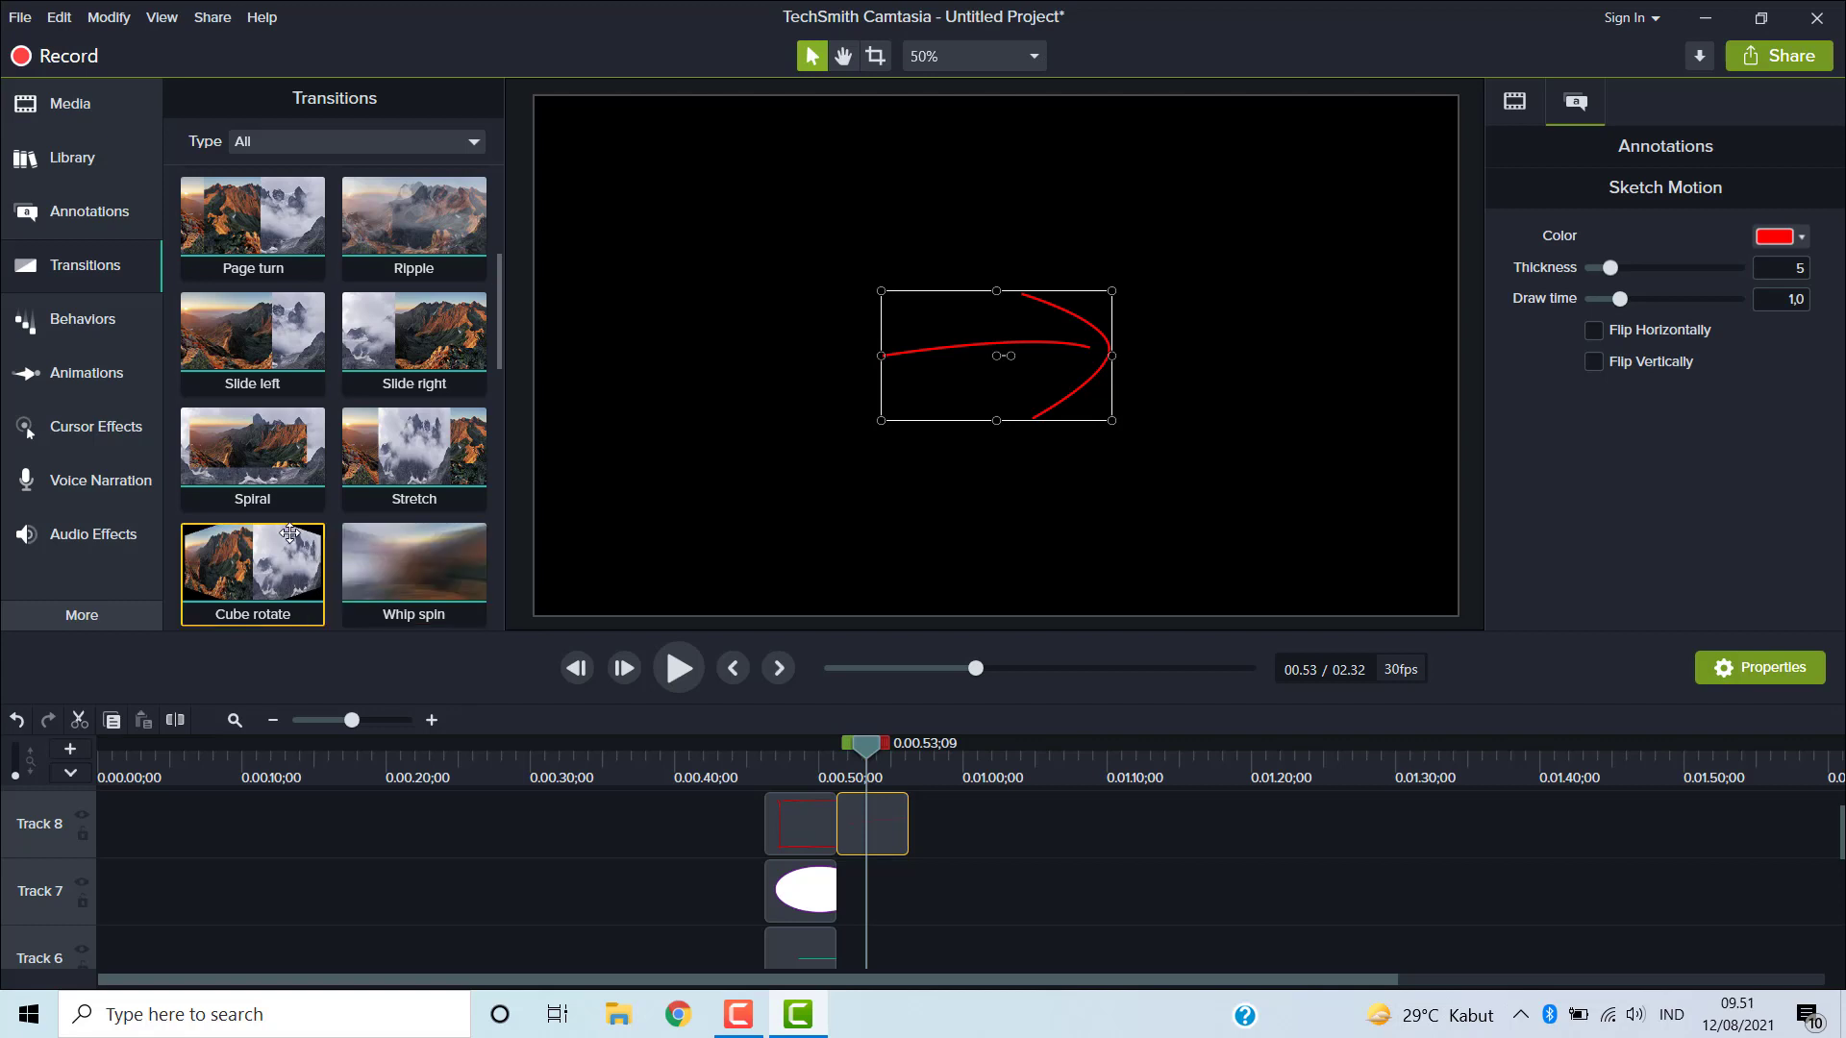
{"action": "scroll", "coordinate": [290, 534], "scroll_direction": "down", "scroll_amount": 1}
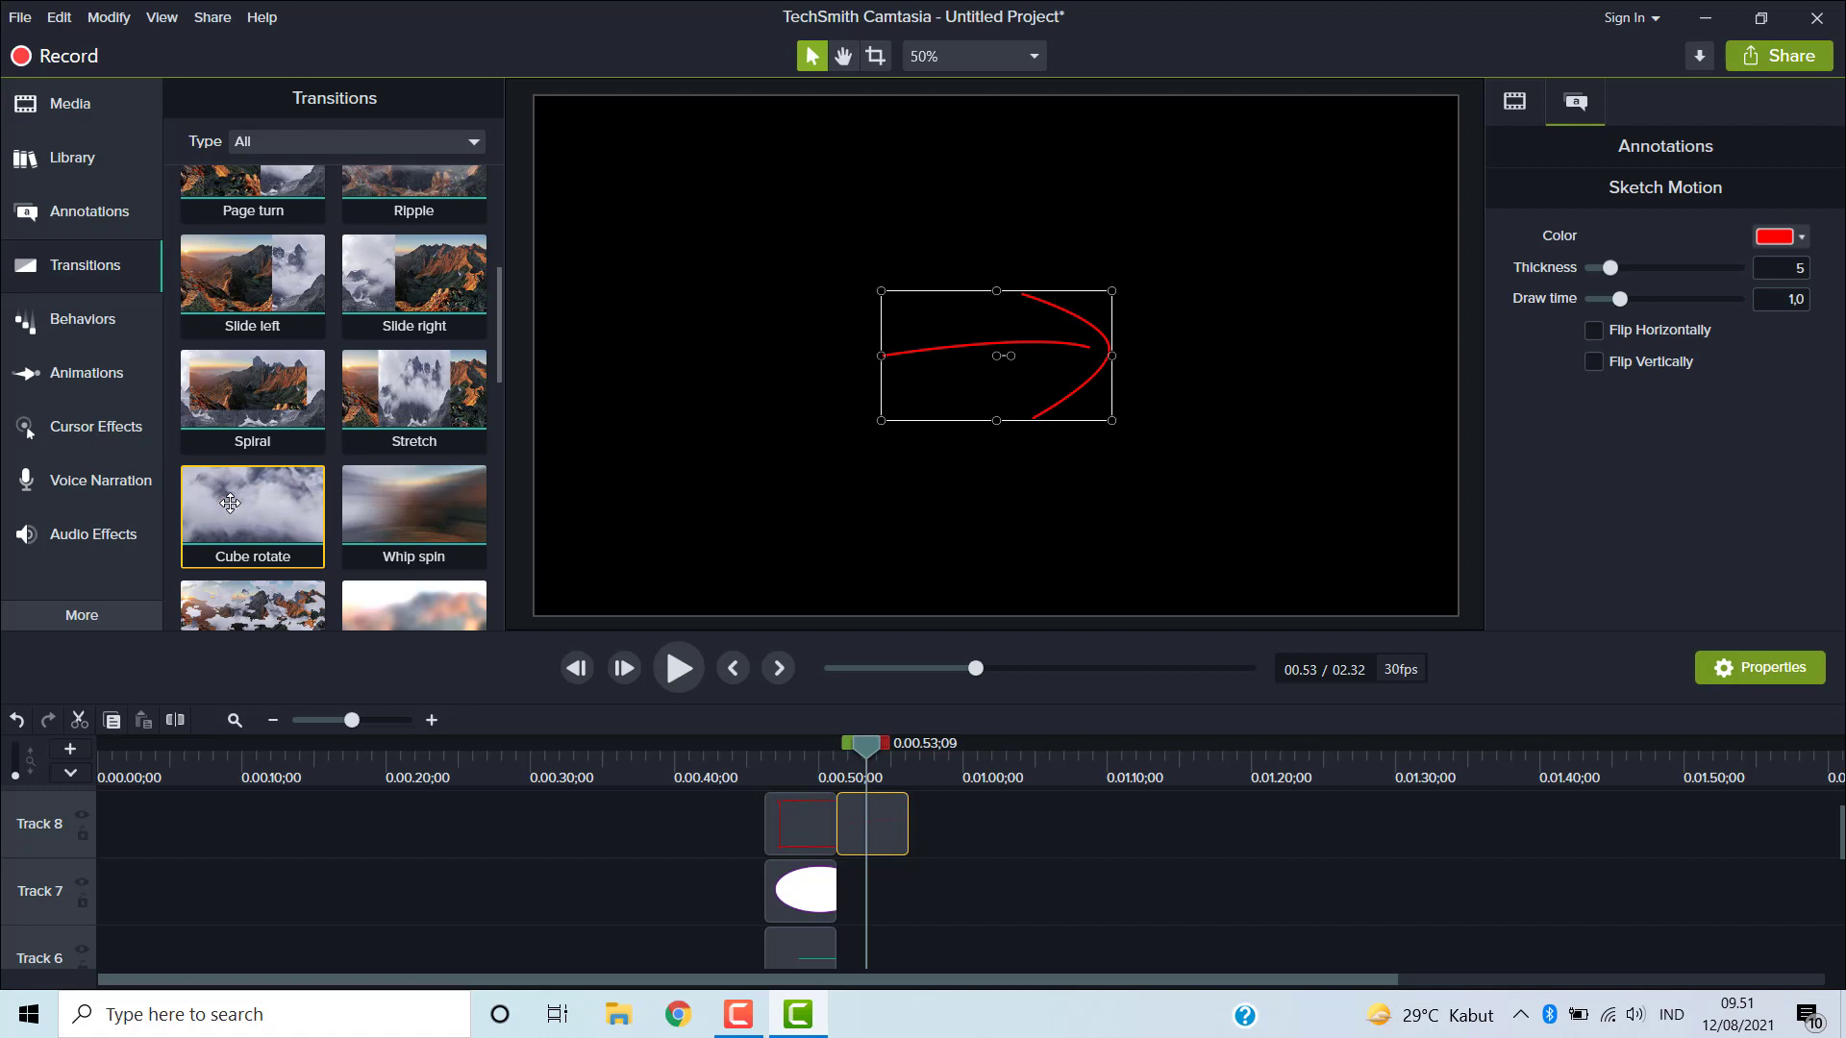
{"action": "scroll", "coordinate": [236, 500], "scroll_direction": "down", "scroll_amount": 1}
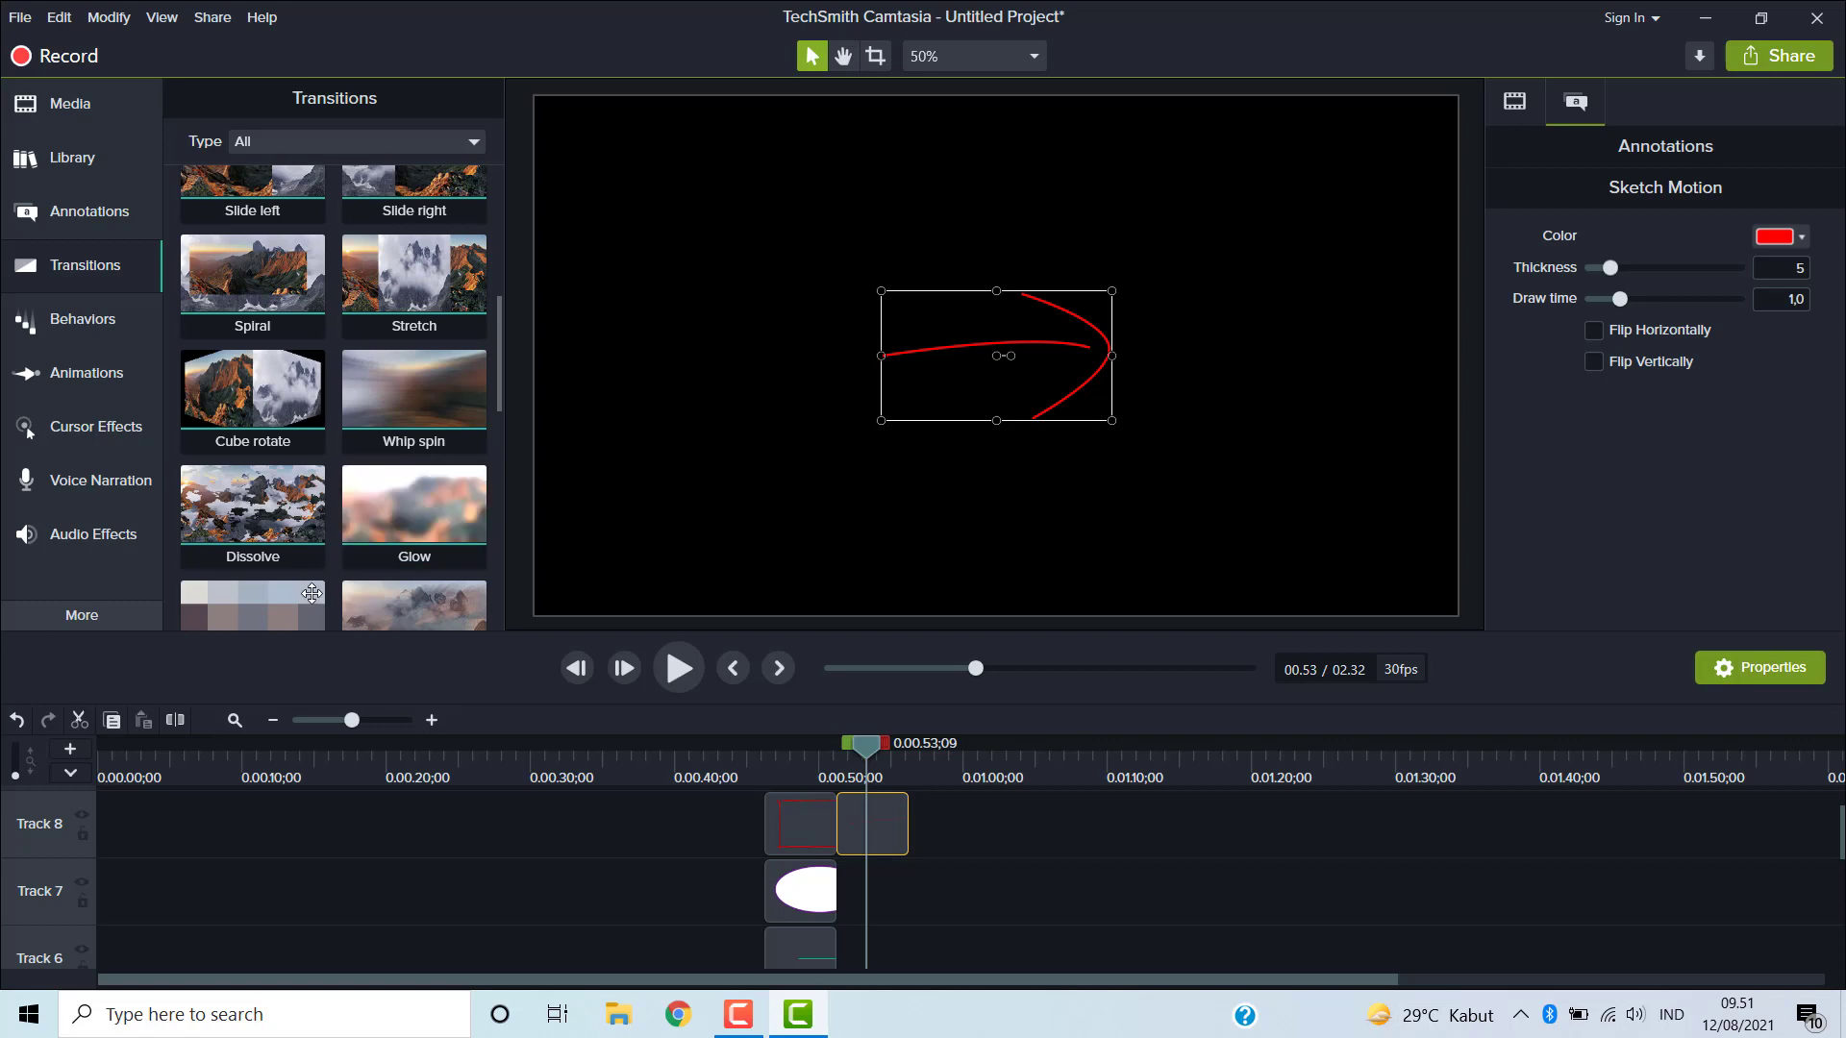
{"action": "scroll", "coordinate": [292, 584], "scroll_direction": "down", "scroll_amount": 1}
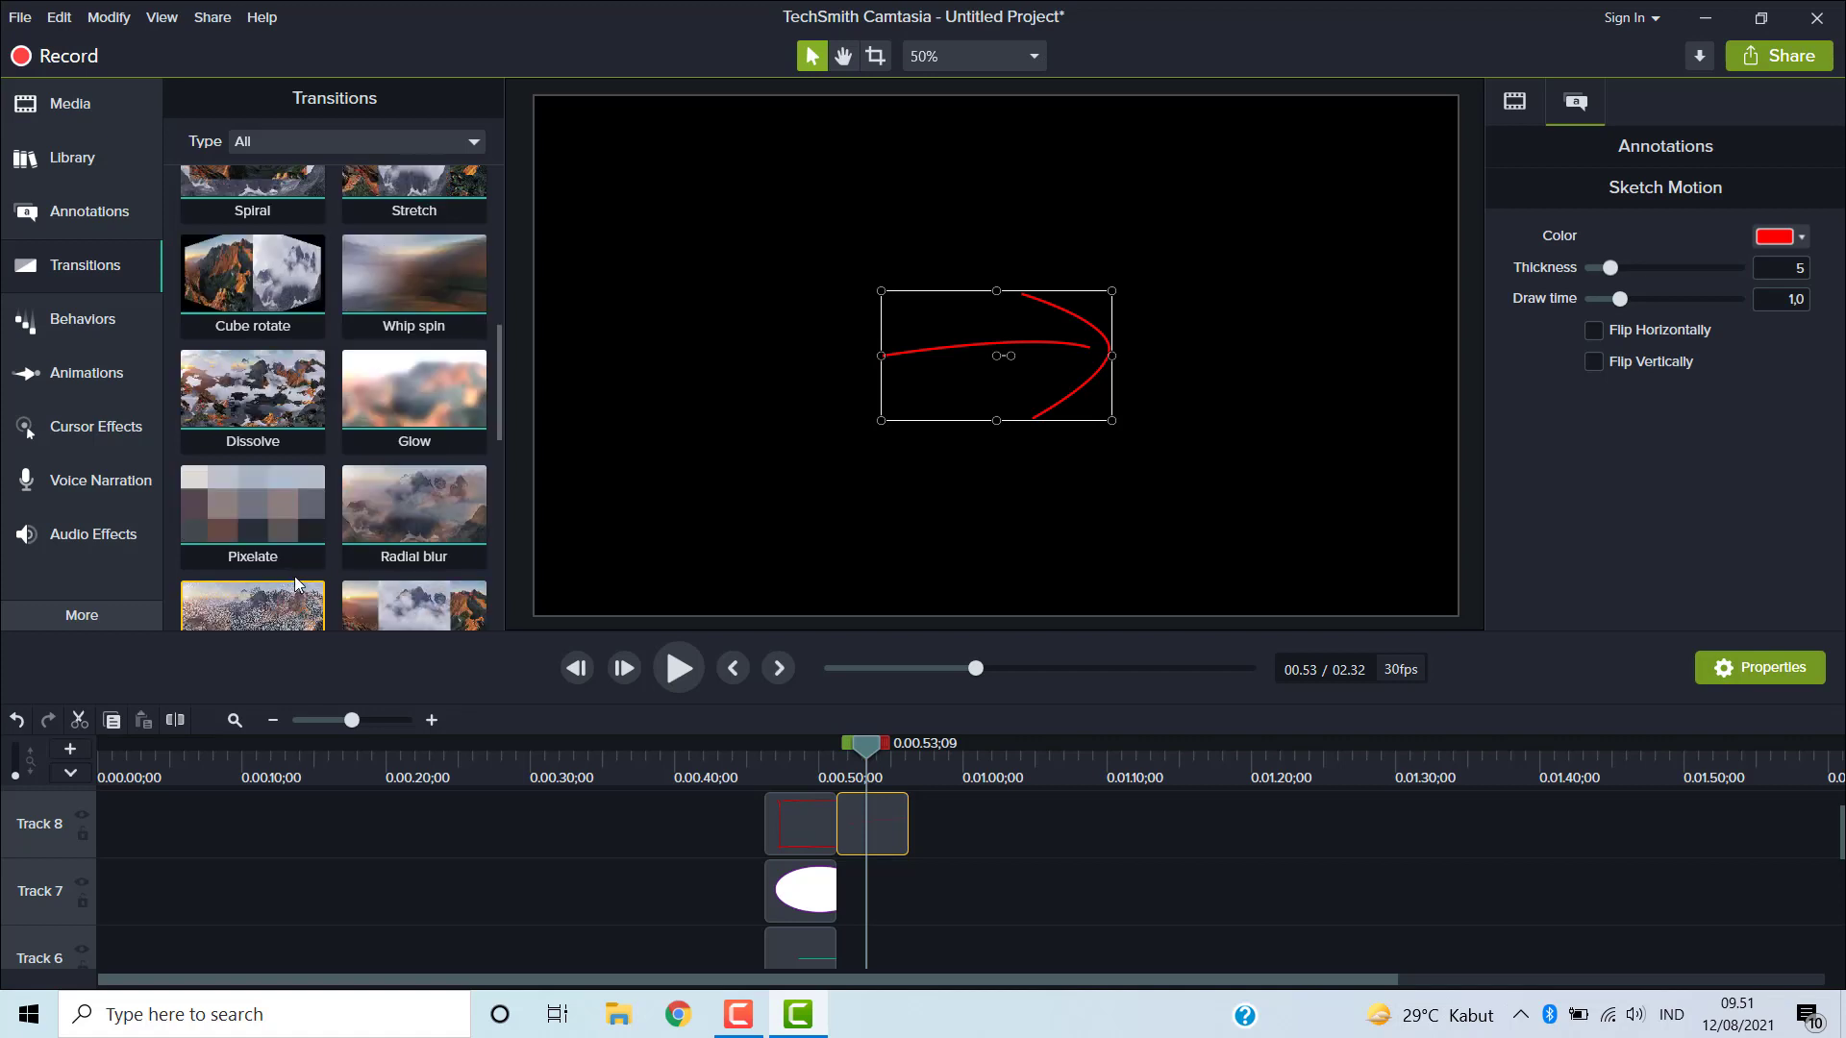
{"action": "scroll", "coordinate": [296, 584], "scroll_direction": "down", "scroll_amount": 2}
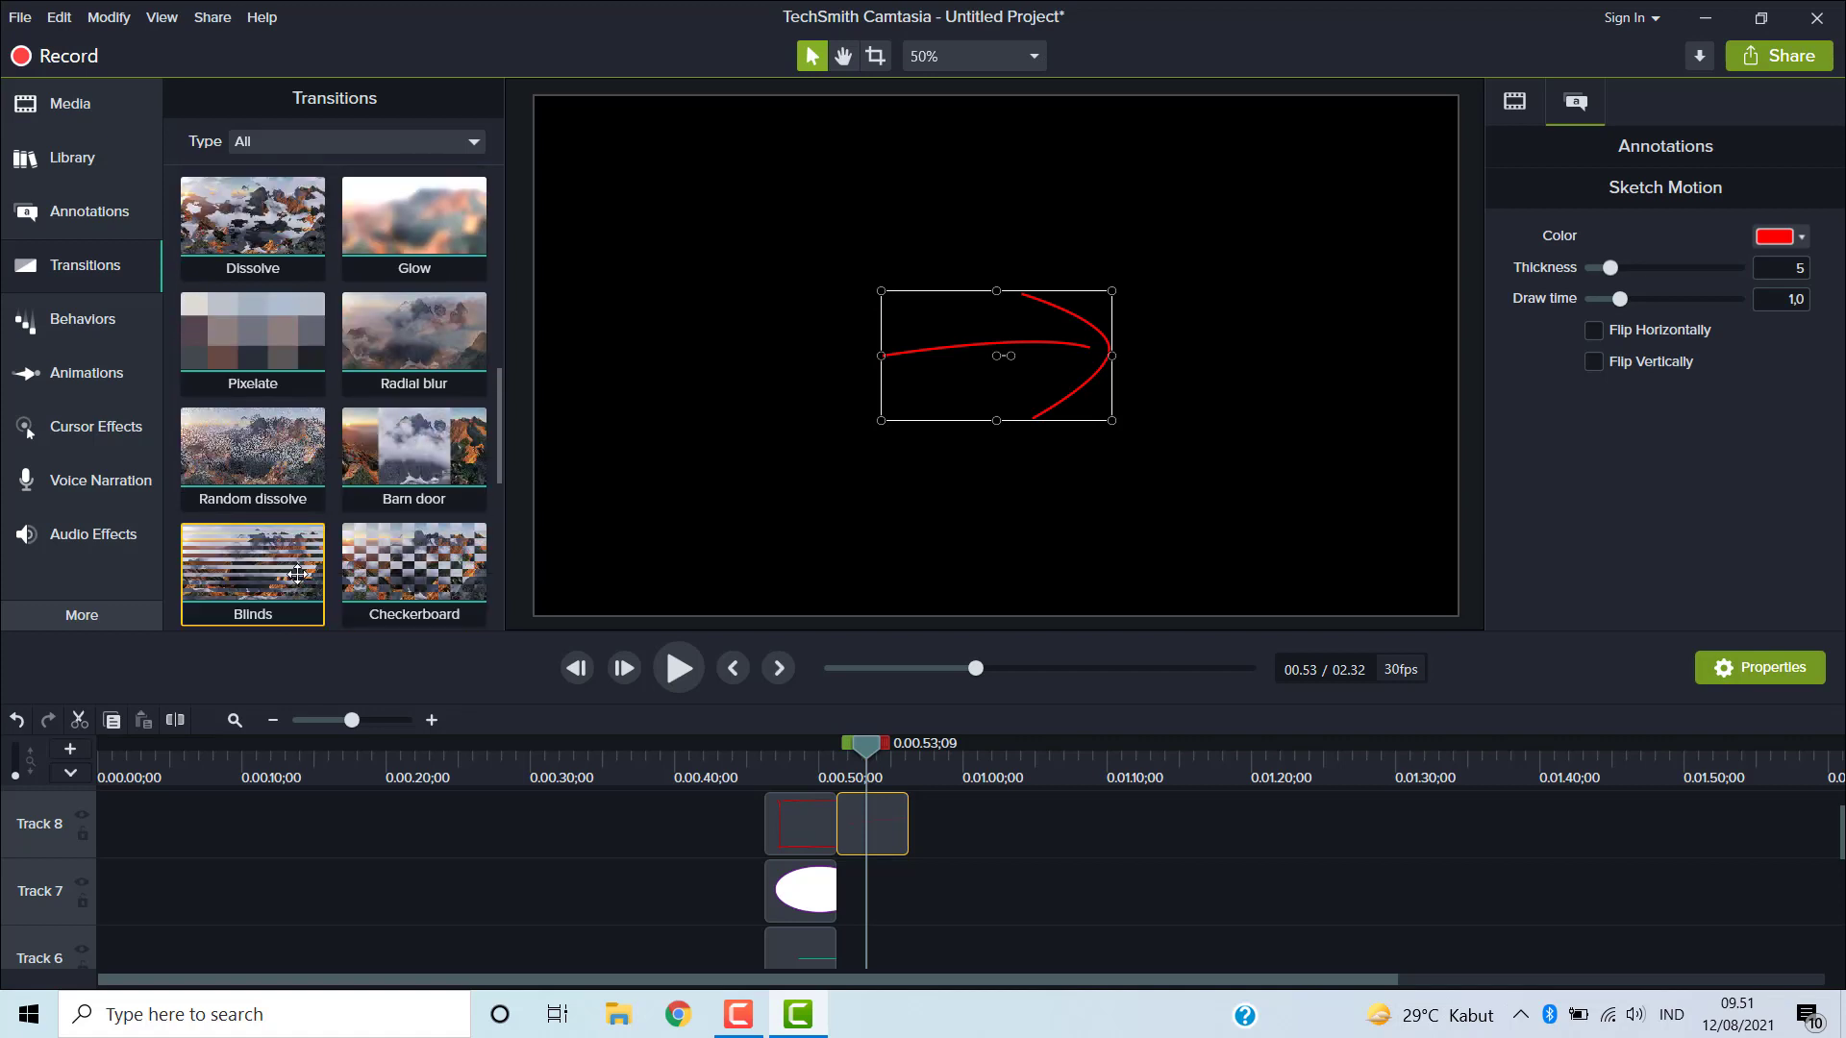
{"action": "scroll", "coordinate": [297, 574], "scroll_direction": "down", "scroll_amount": 1}
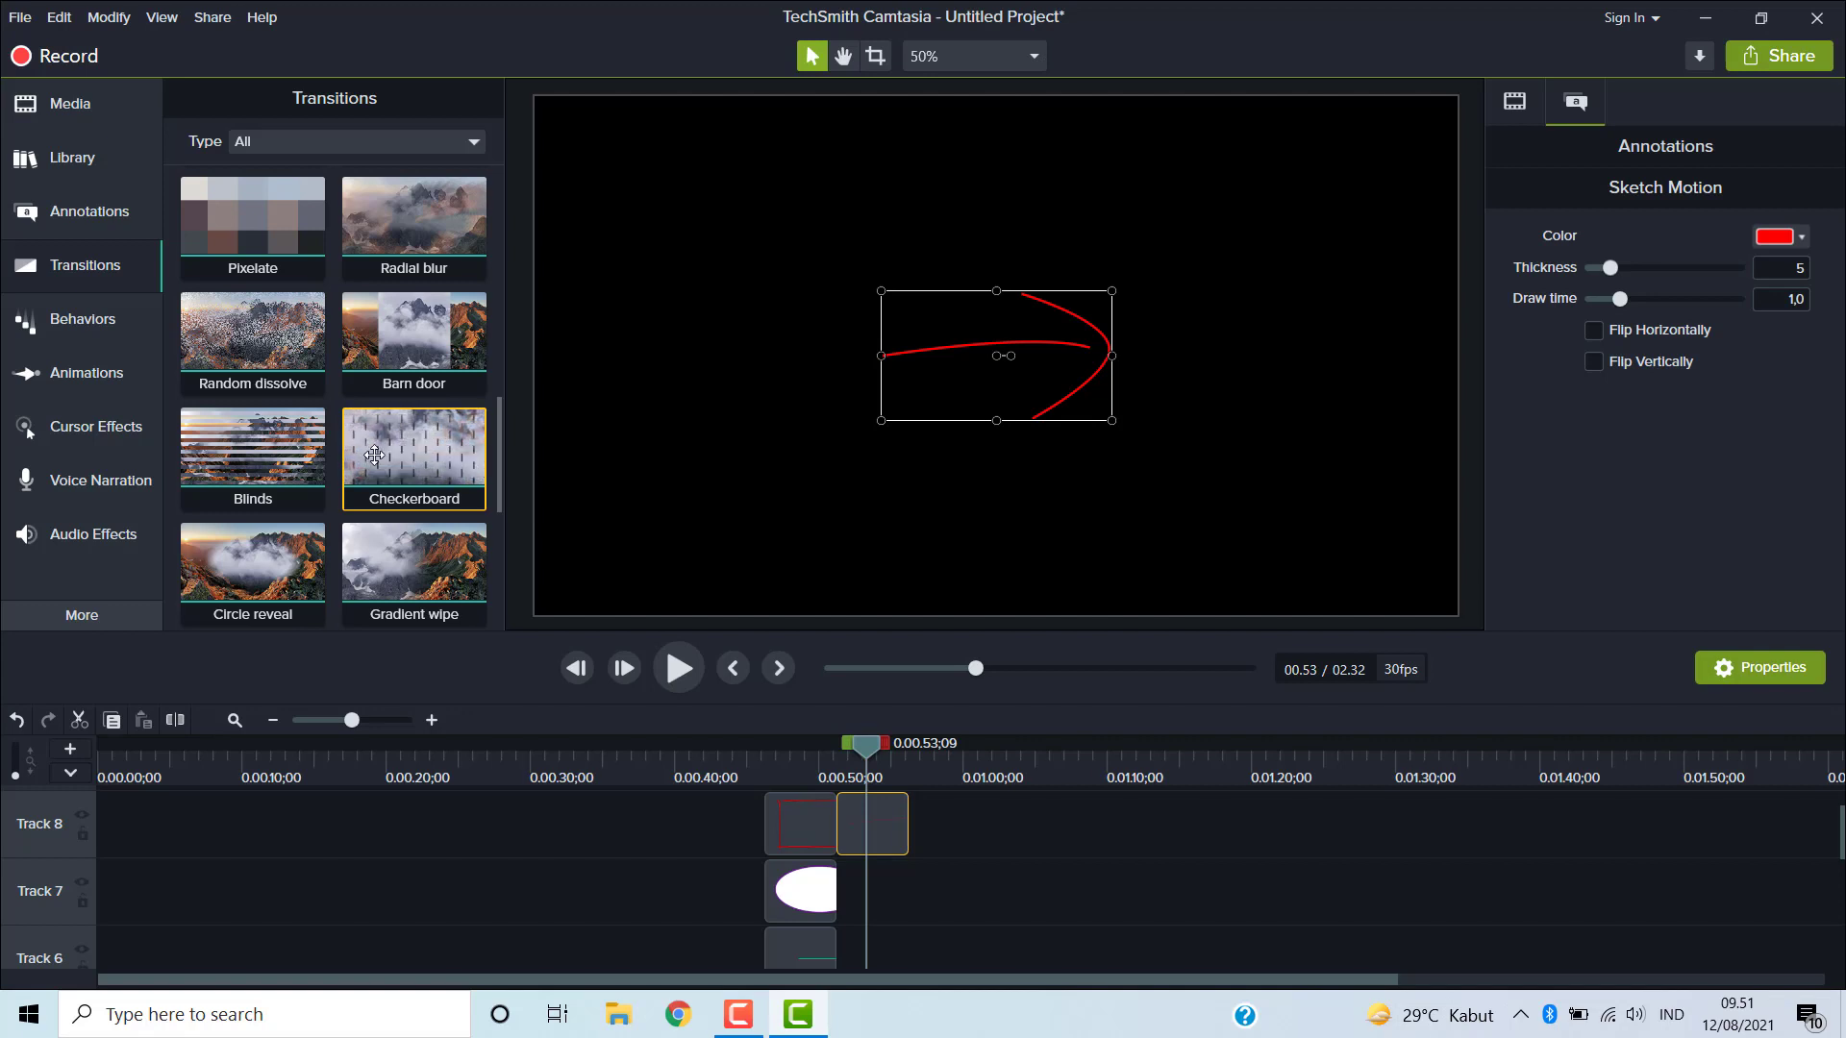
- Browse the Behaviors library and open the Cursor Effects panel
{"action": "left_click", "coordinate": [120, 320]}
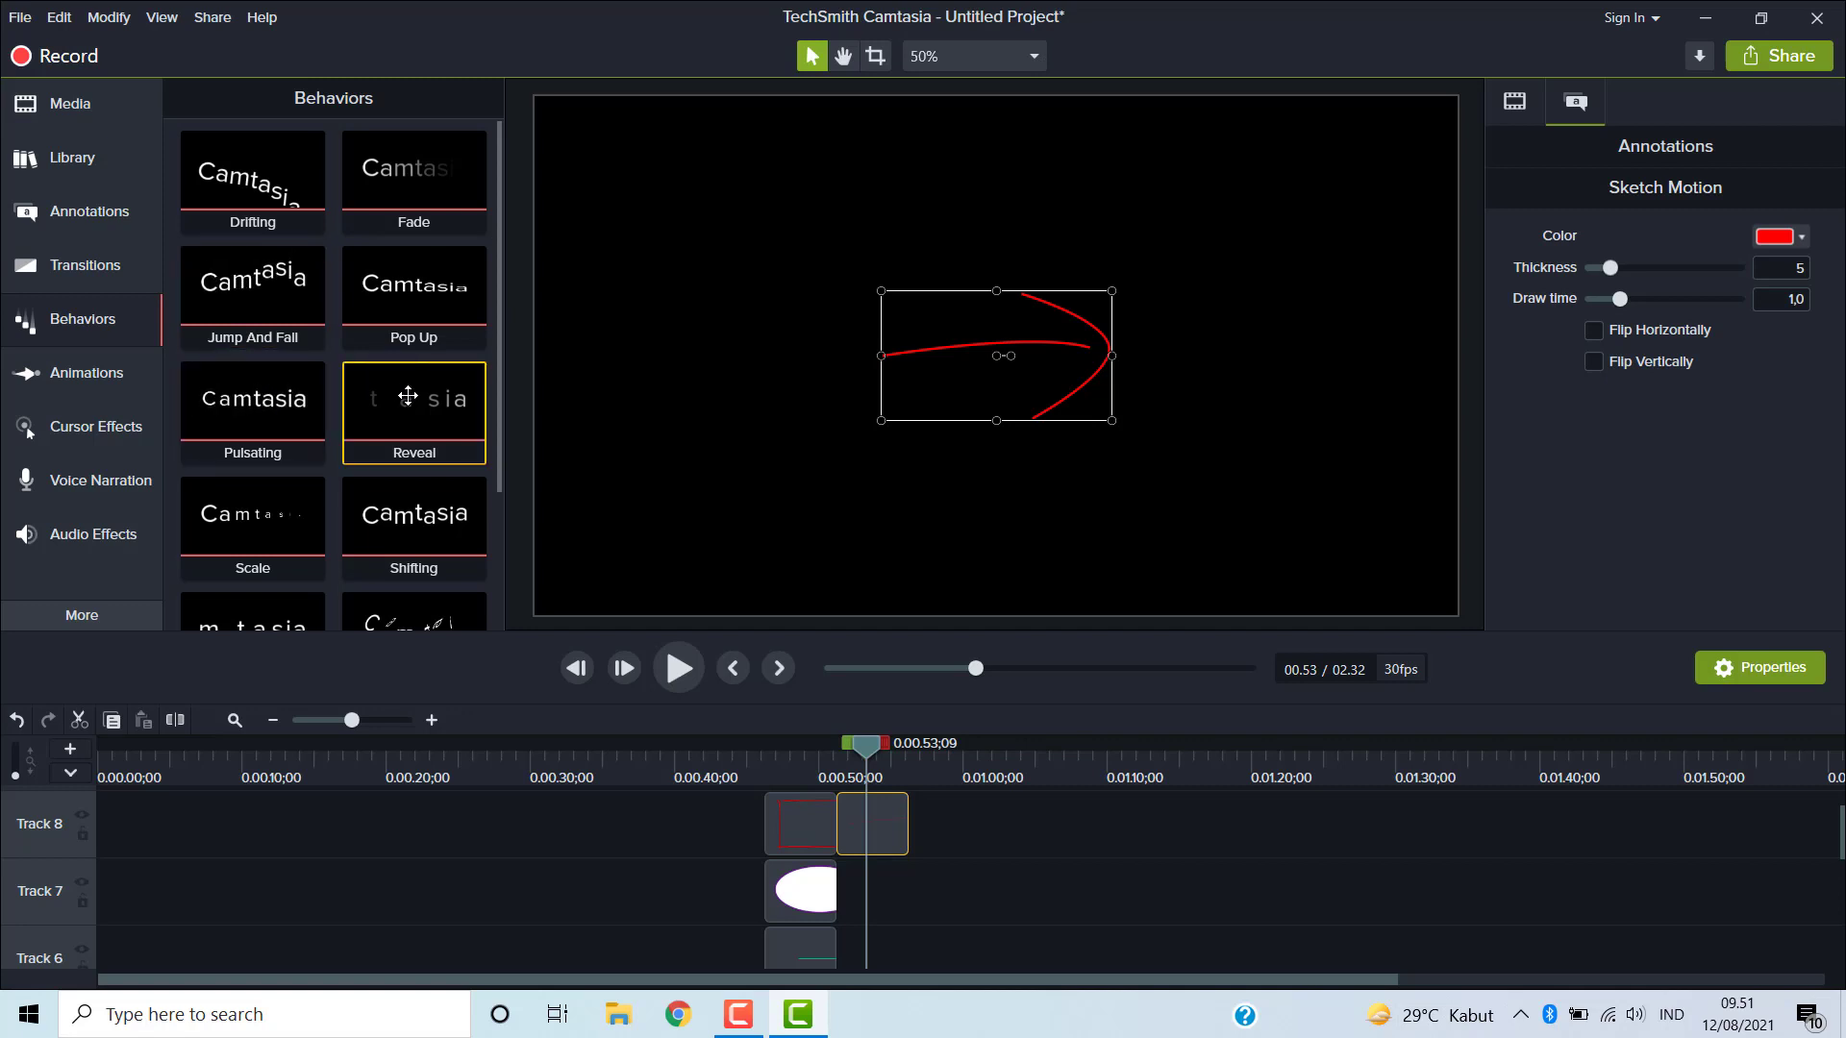
{"action": "scroll", "coordinate": [408, 396], "scroll_direction": "down", "scroll_amount": 1}
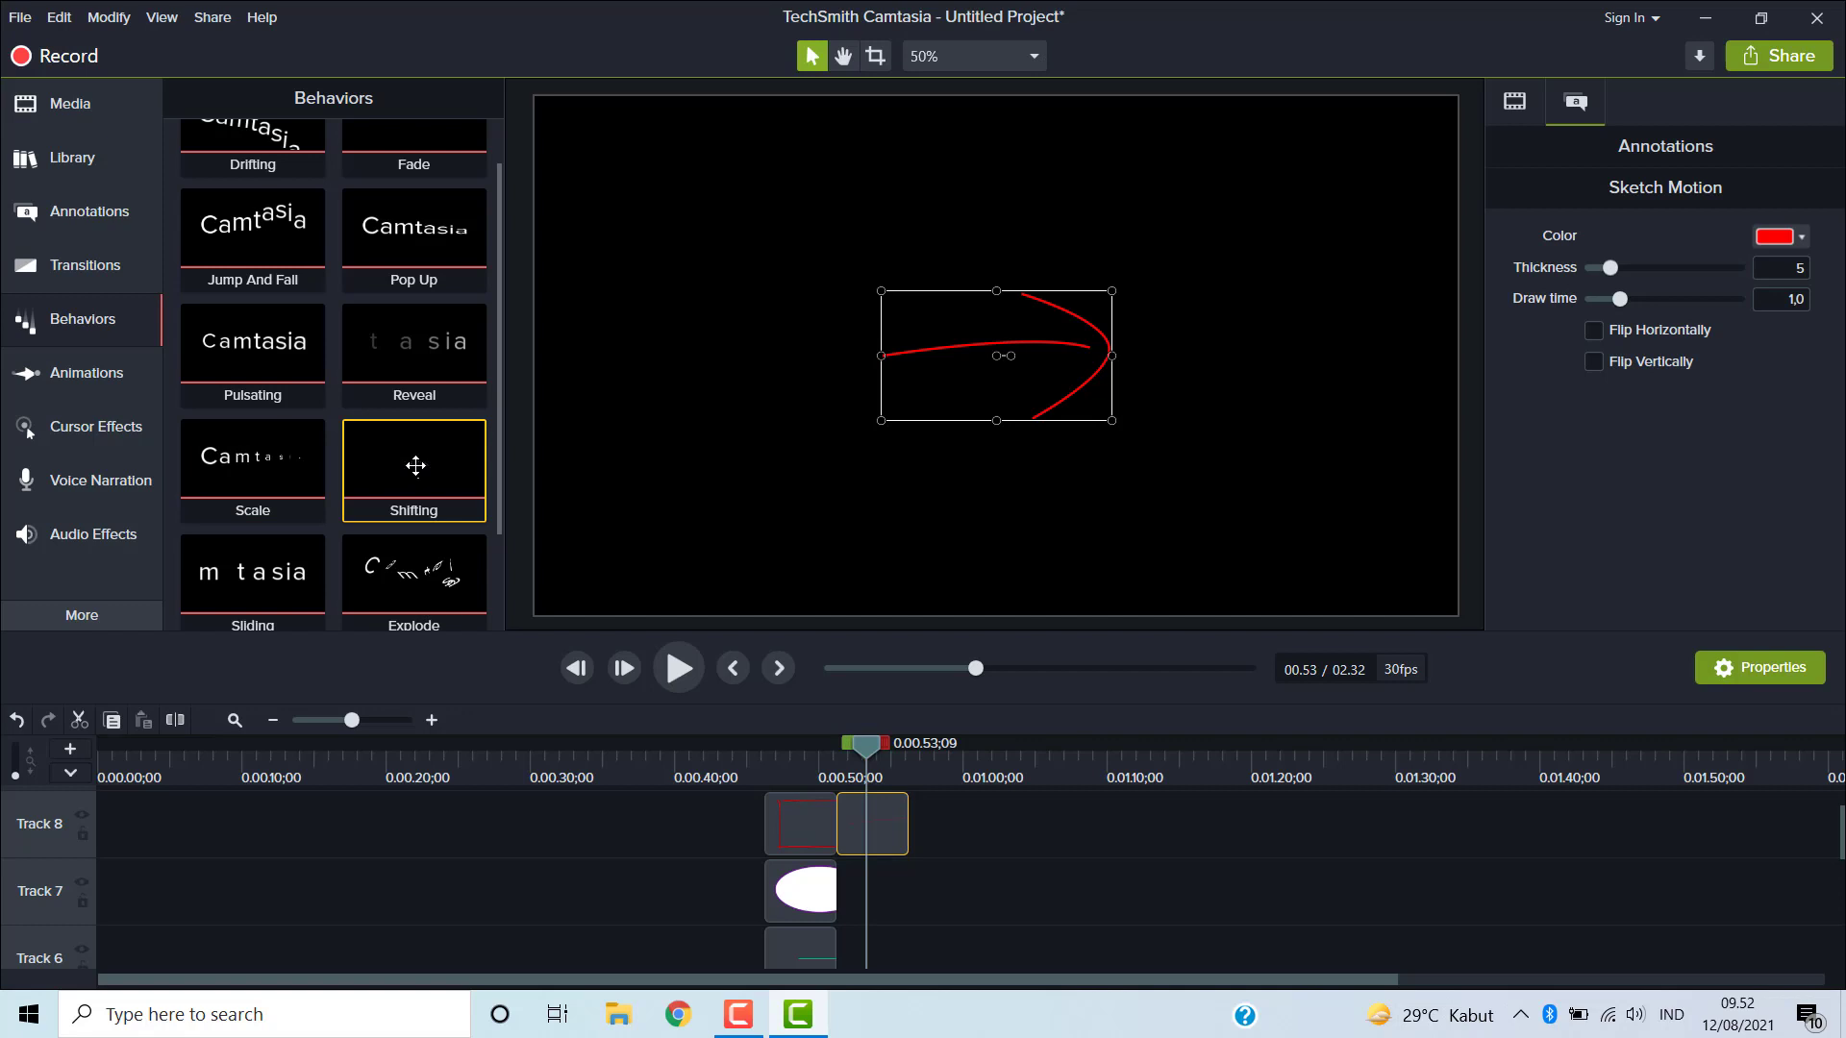
{"action": "scroll", "coordinate": [416, 468], "scroll_direction": "down", "scroll_amount": 2}
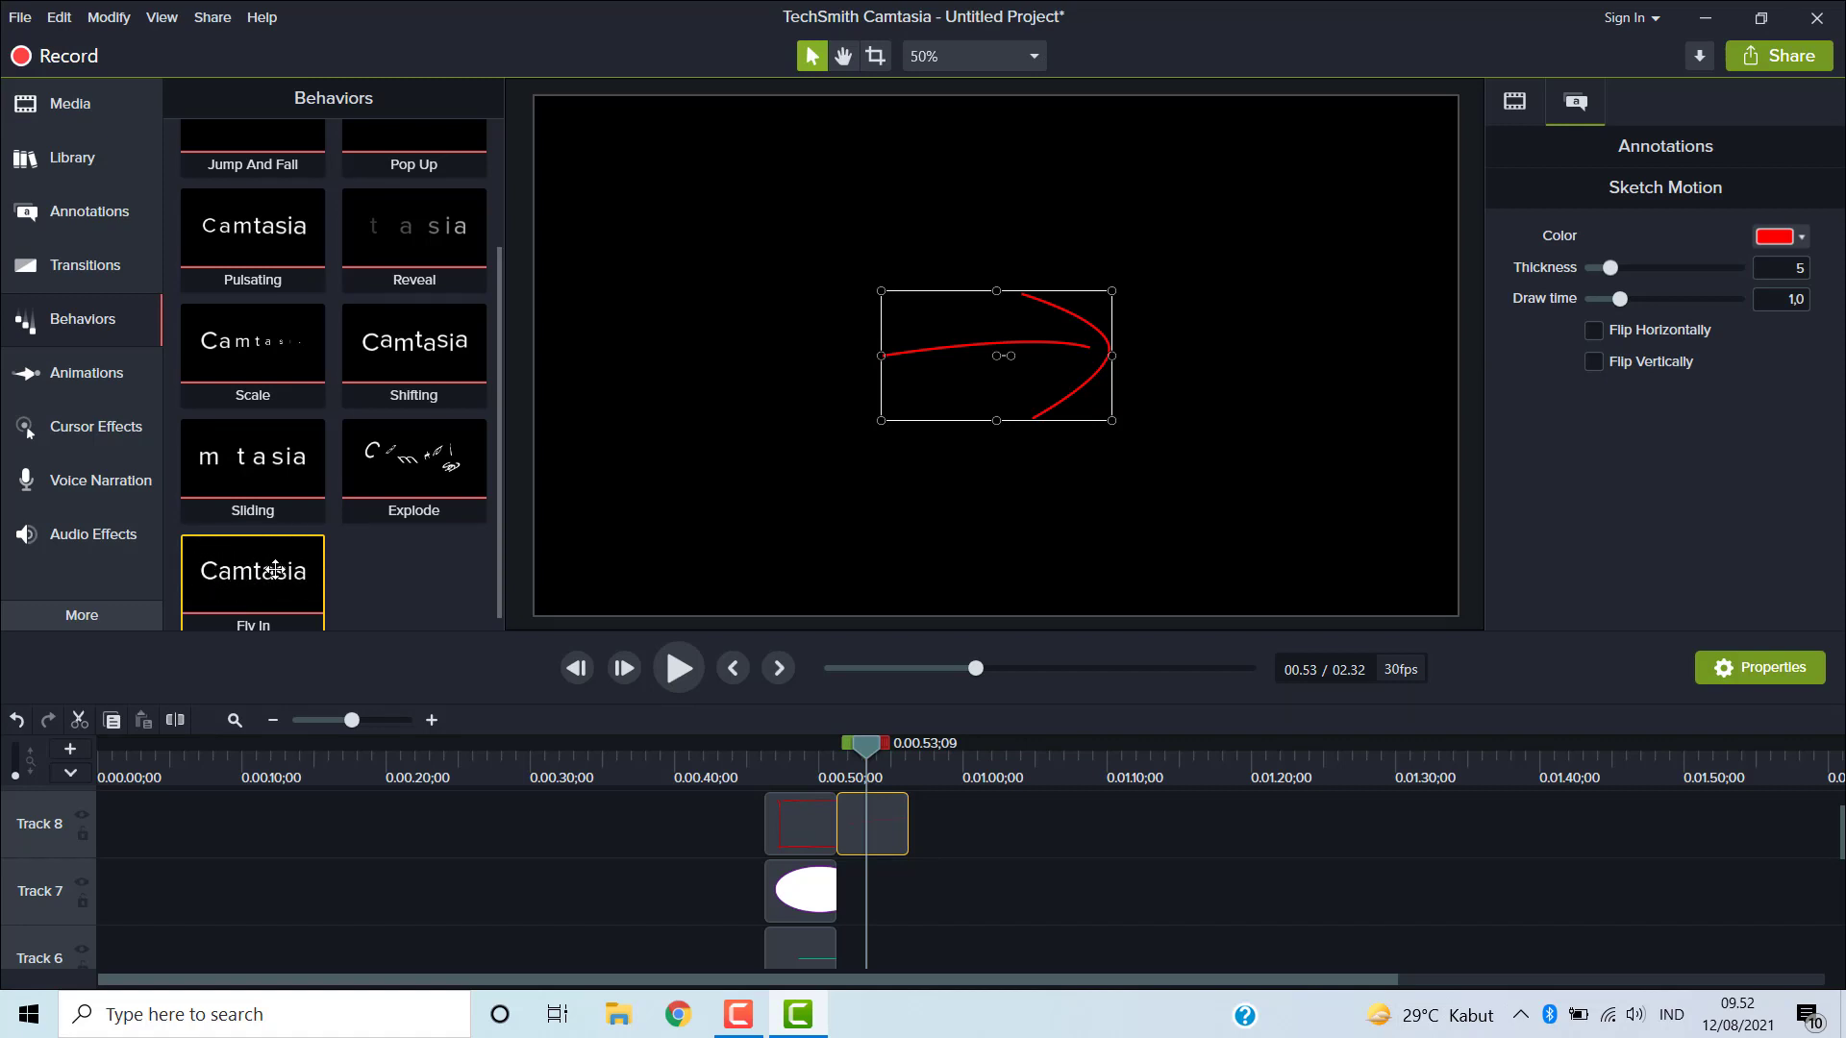
{"action": "left_click", "coordinate": [102, 429]}
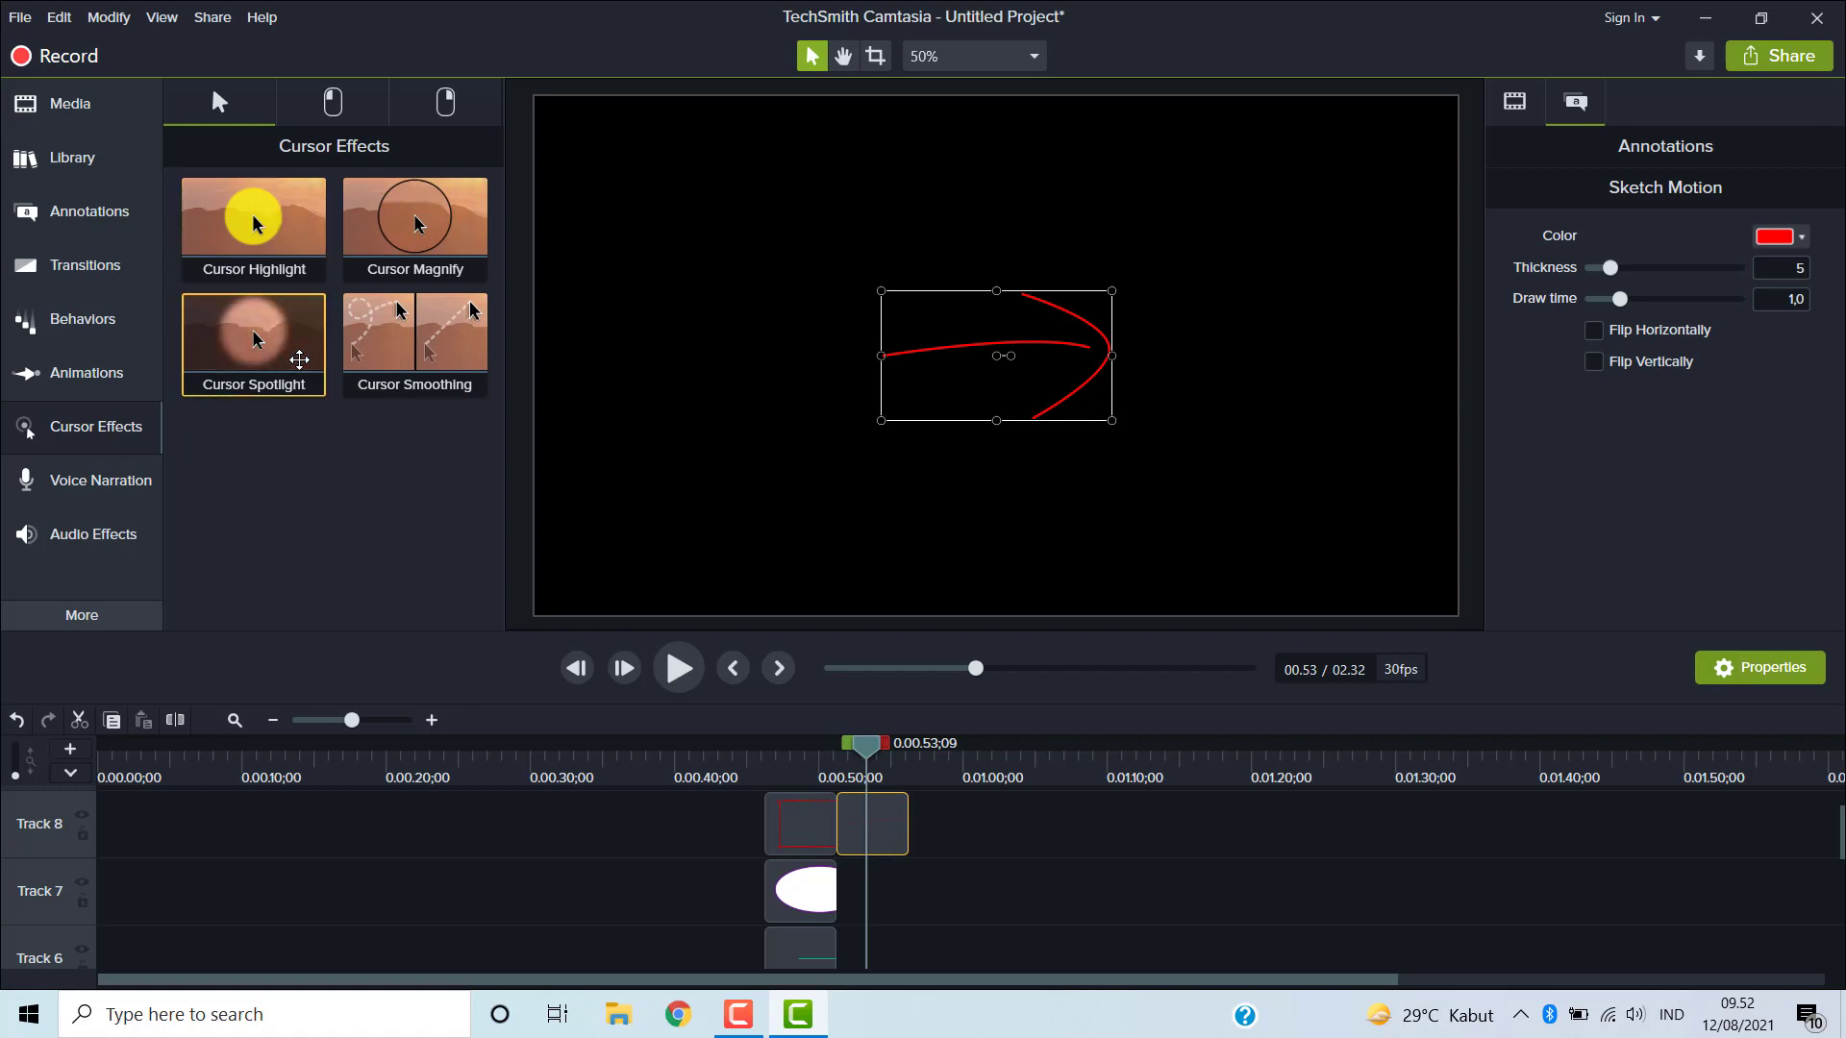
- Zoom the canvas view to 123% with Zoom-n-Pan on the sketch arrow
{"action": "left_click", "coordinate": [104, 385]}
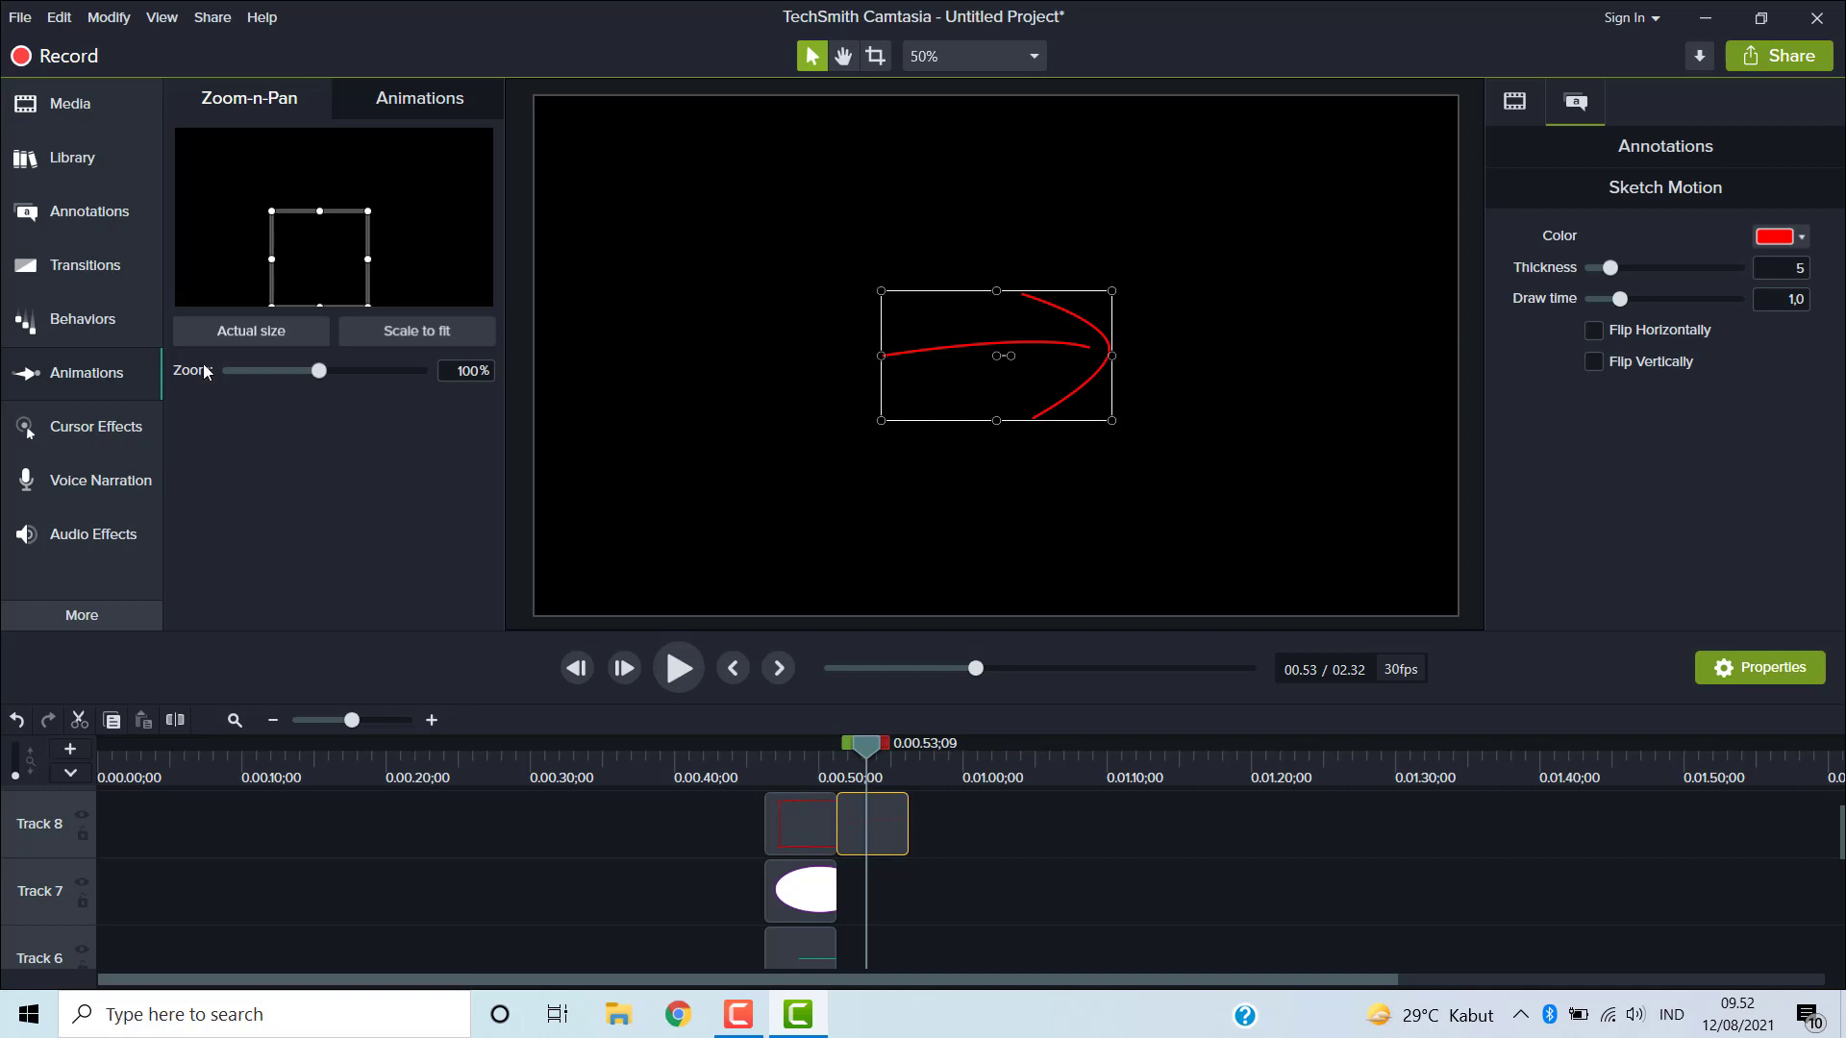
{"action": "mouse_move", "coordinate": [319, 375]}
{"action": "left_mouse_down"}
{"action": "mouse_move", "coordinate": [368, 377]}
{"action": "mouse_move", "coordinate": [217, 368]}
{"action": "mouse_move", "coordinate": [343, 372]}
{"action": "left_mouse_up"}
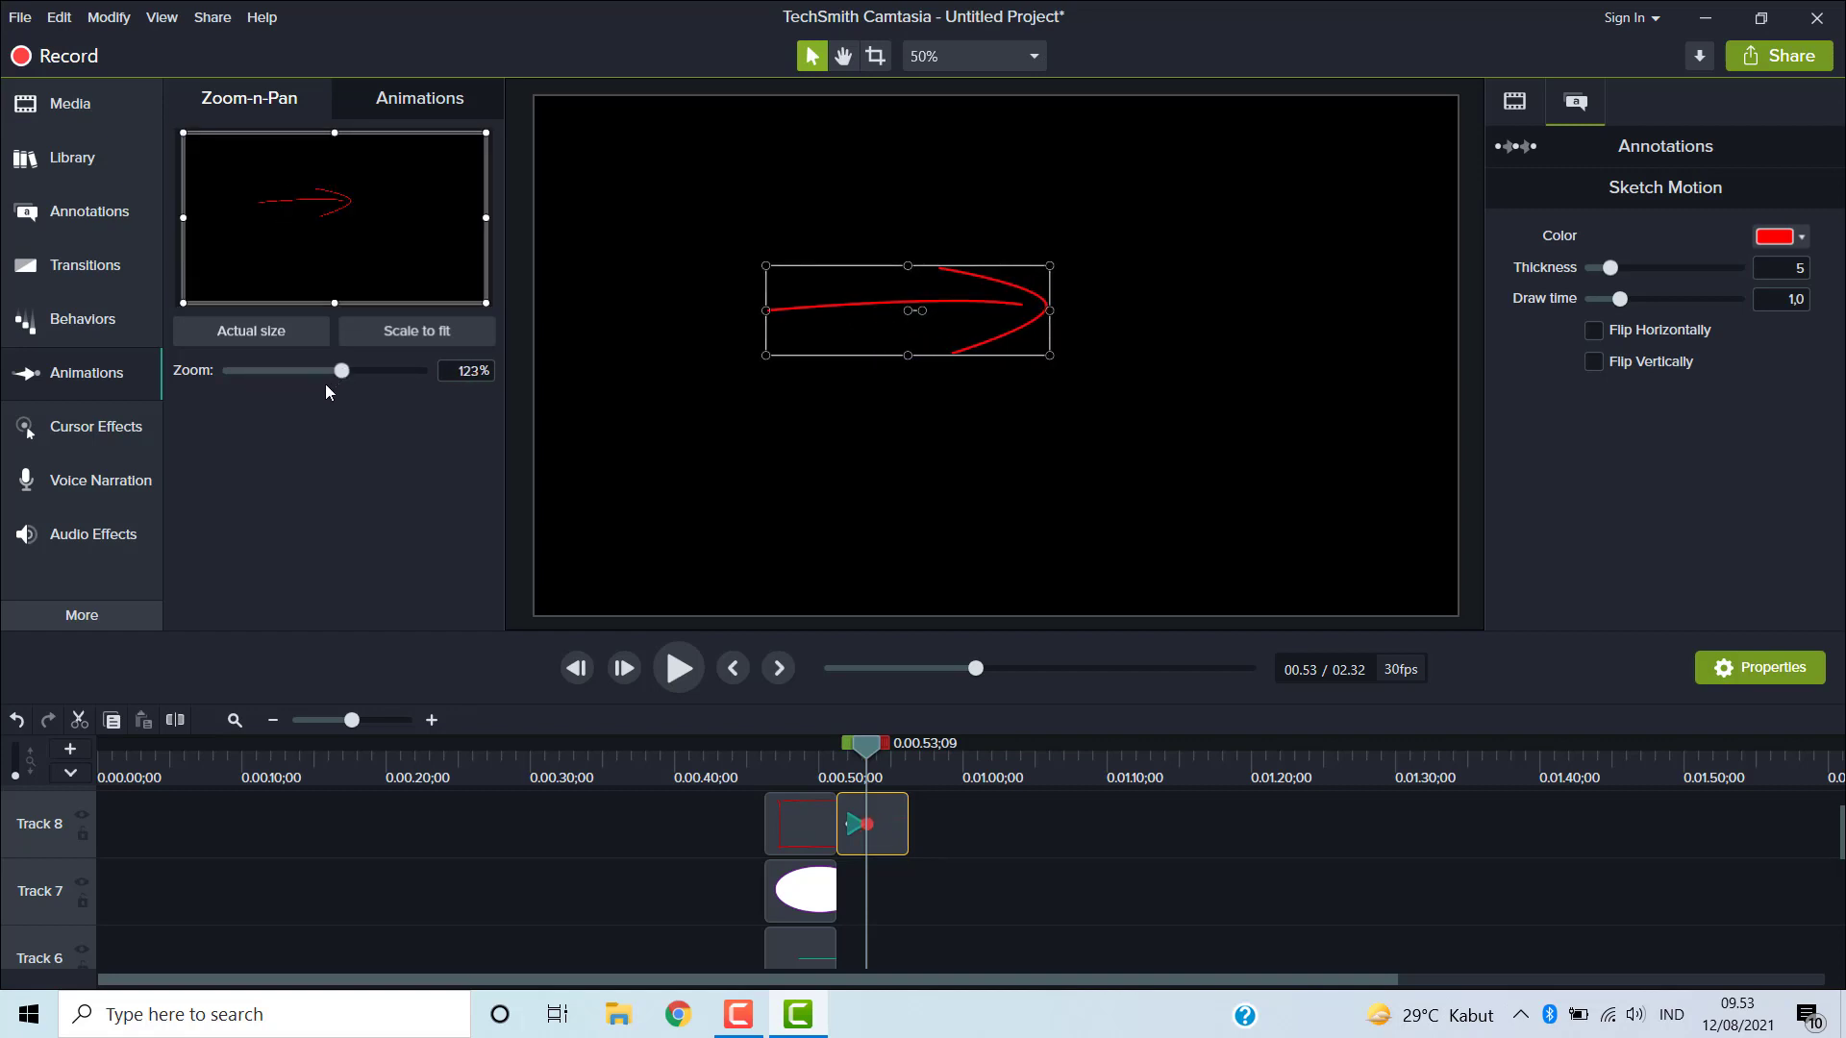
- Open the Cursor Effects, Animations and Voice Narration panels to review their options
{"action": "left_click", "coordinate": [130, 434]}
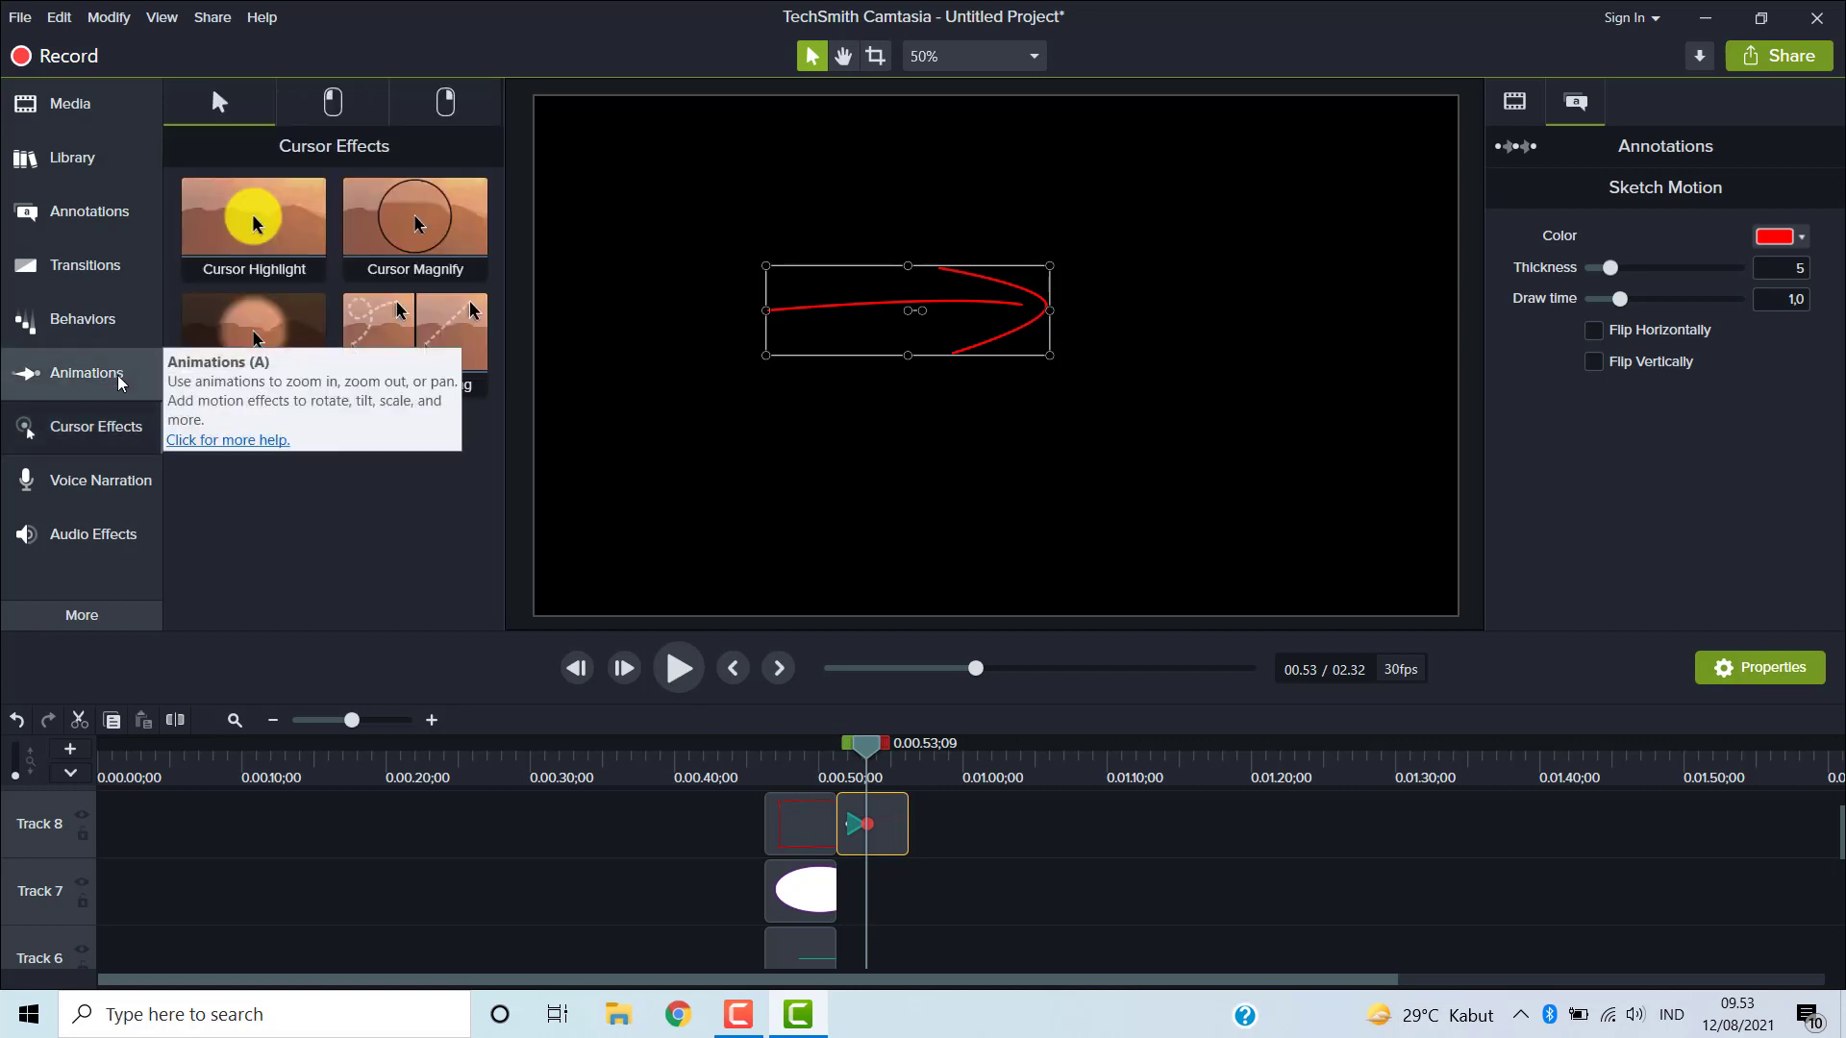
{"action": "left_click", "coordinate": [121, 381]}
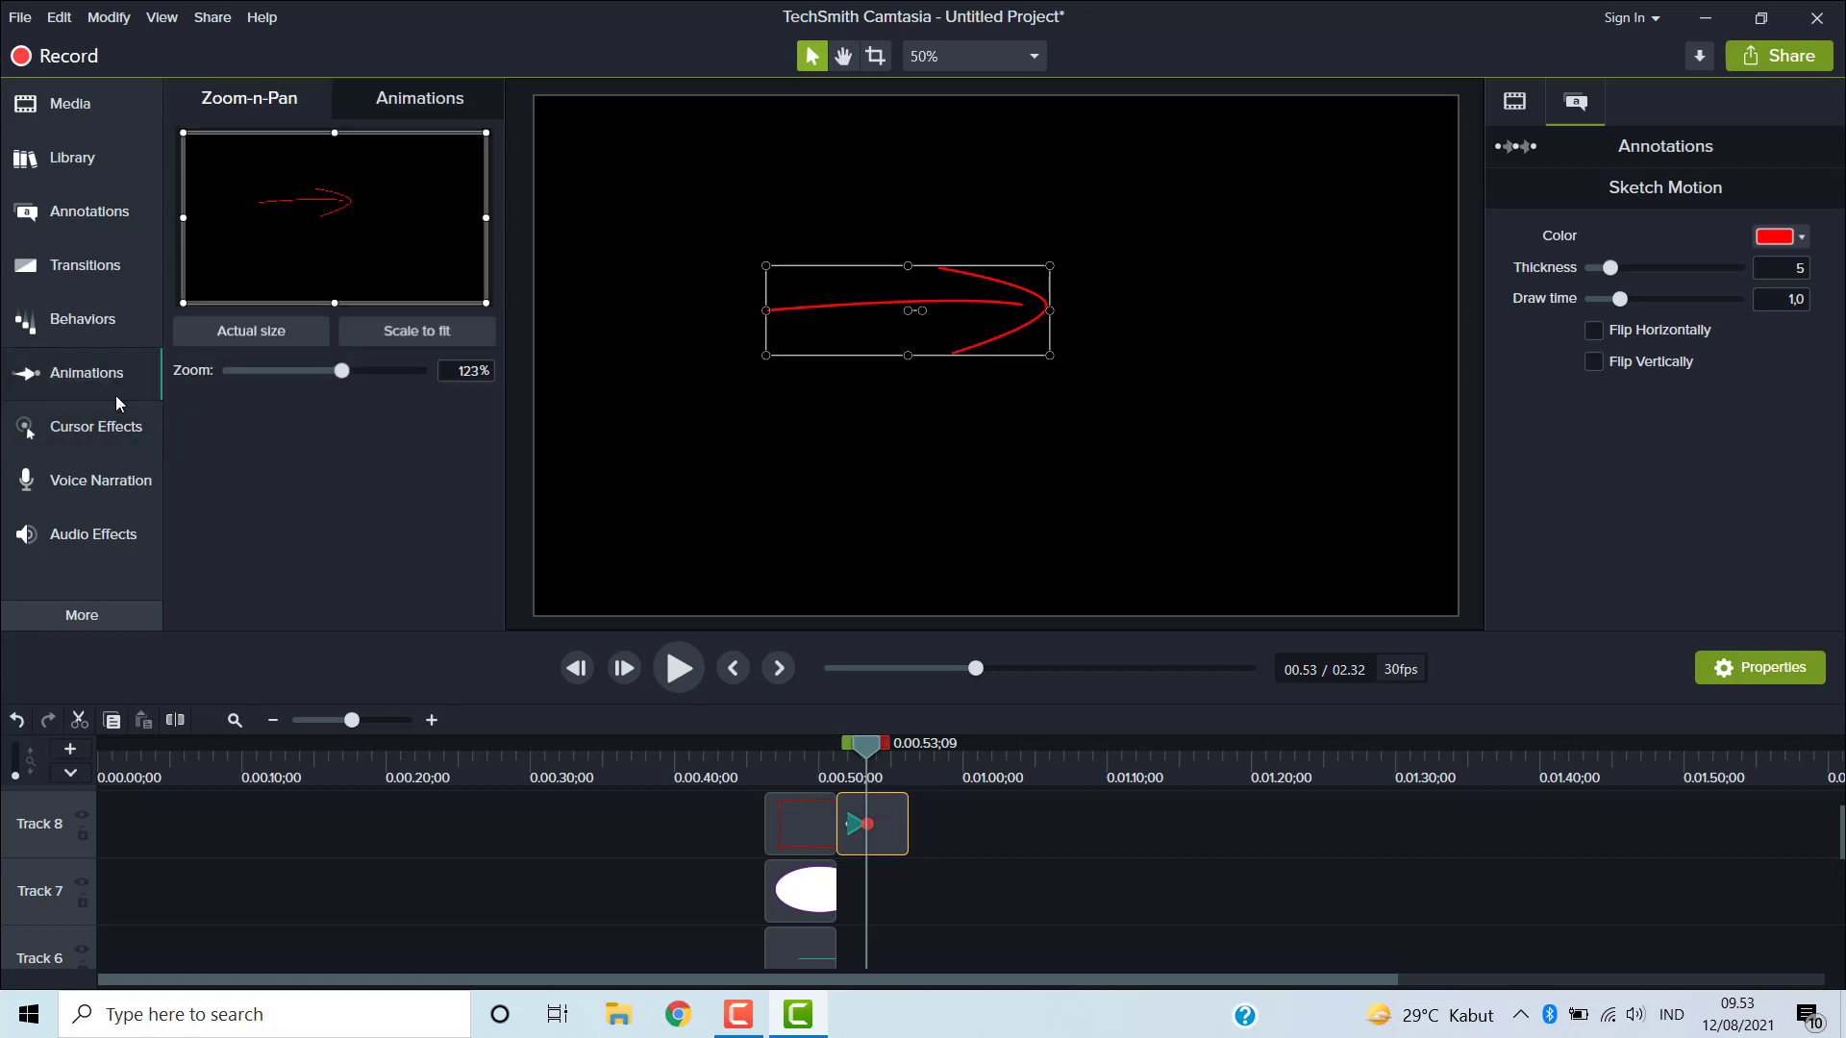
{"action": "left_click", "coordinate": [105, 481]}
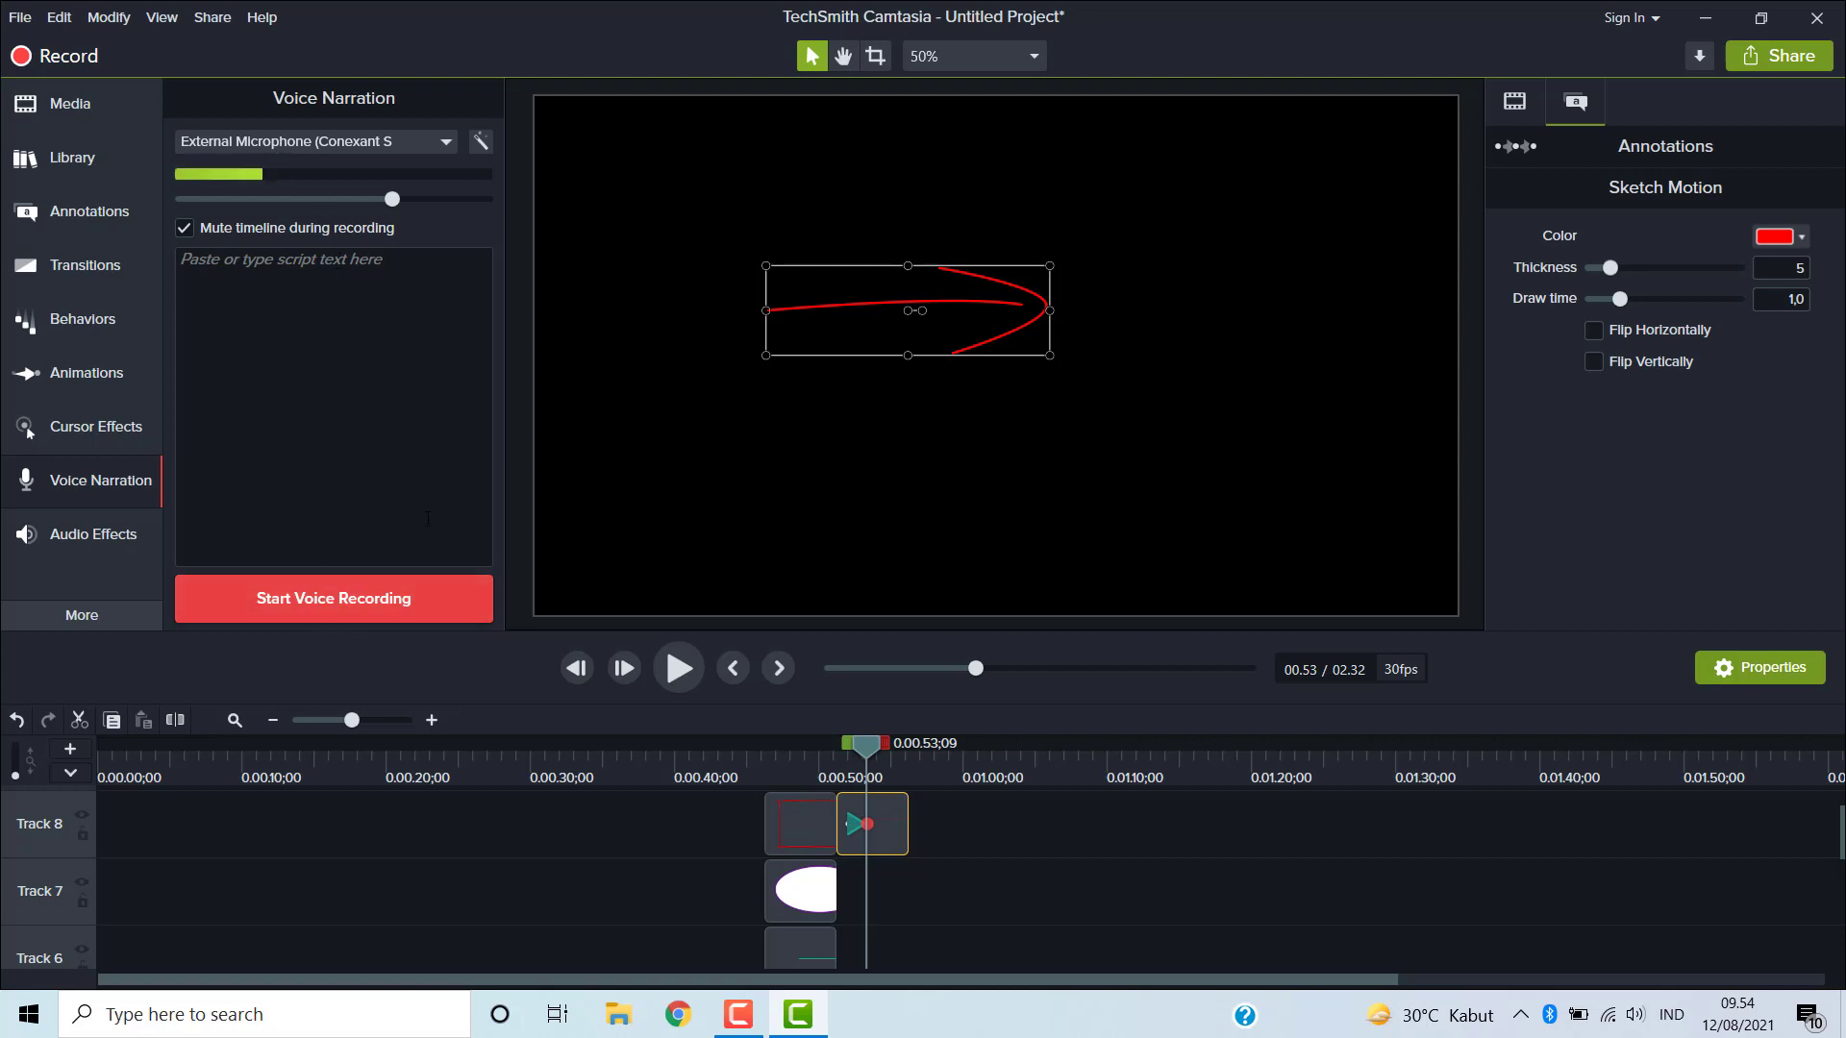
- Record a voice narration, save it as Narration 1, and play it back on the timeline
{"action": "left_click", "coordinate": [314, 597]}
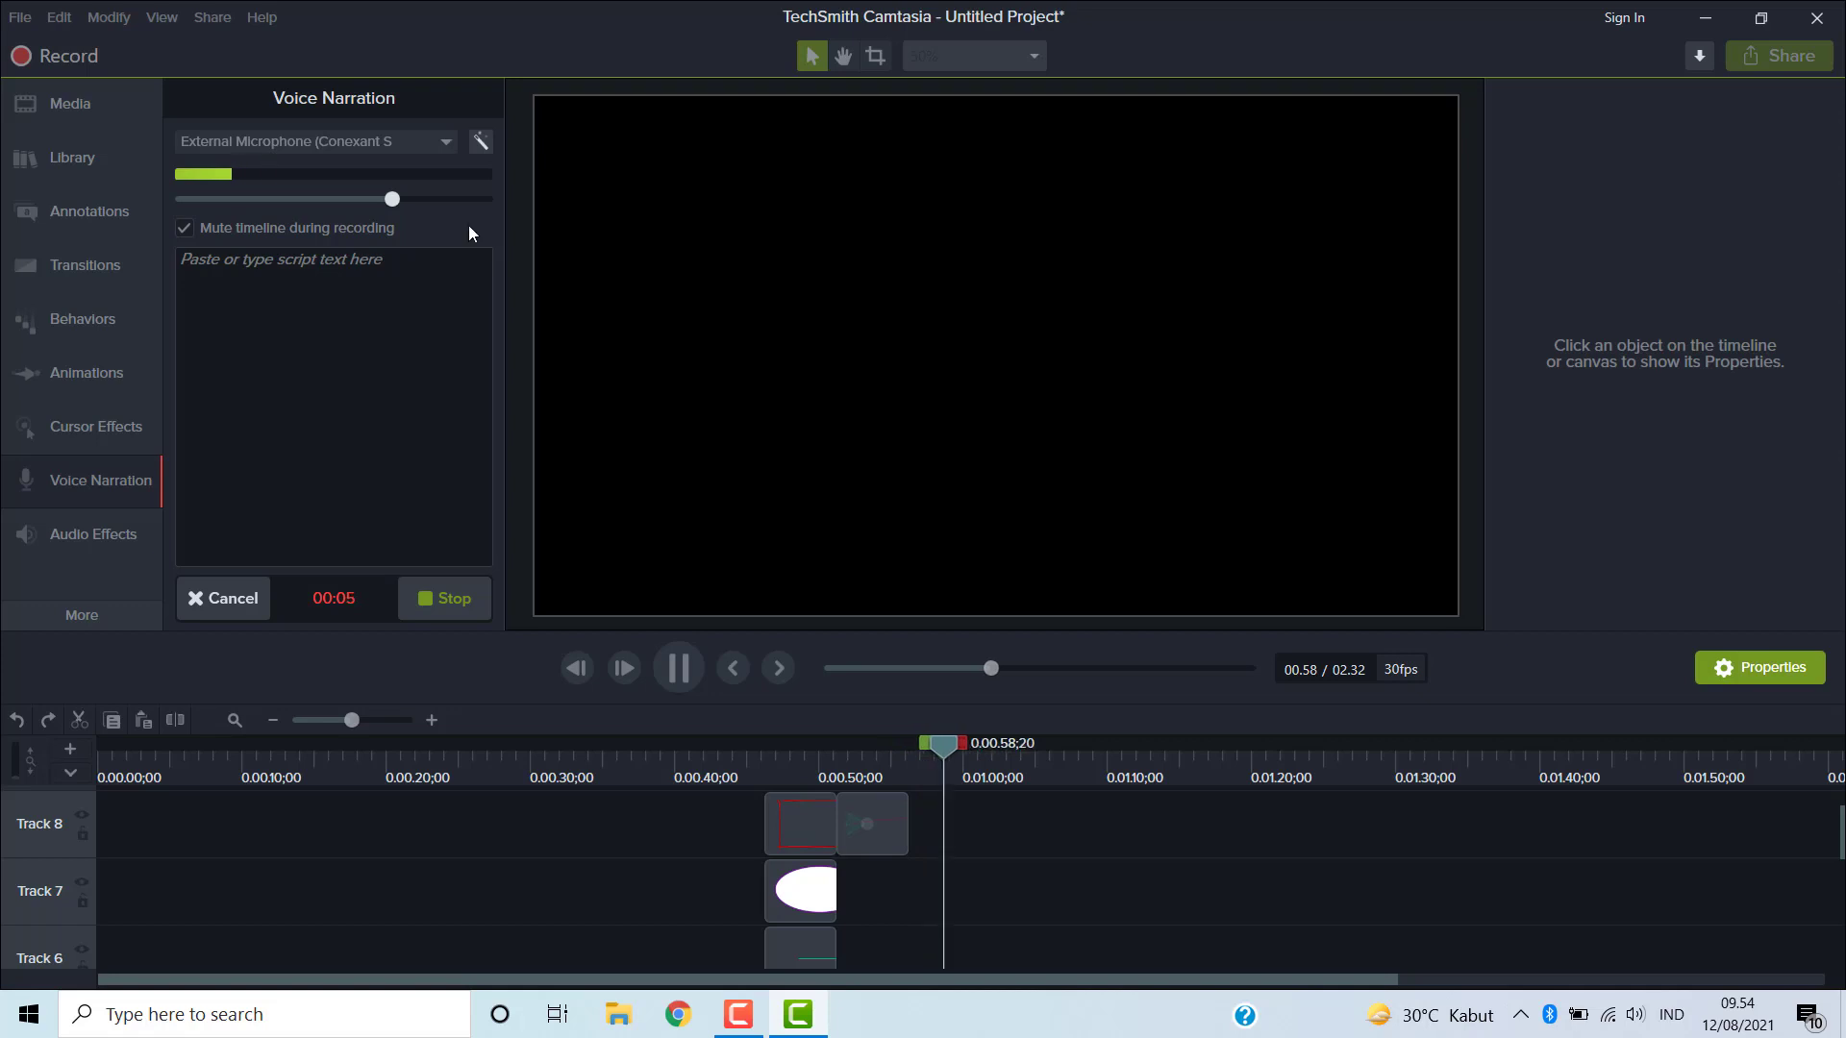
{"action": "left_click", "coordinate": [448, 592]}
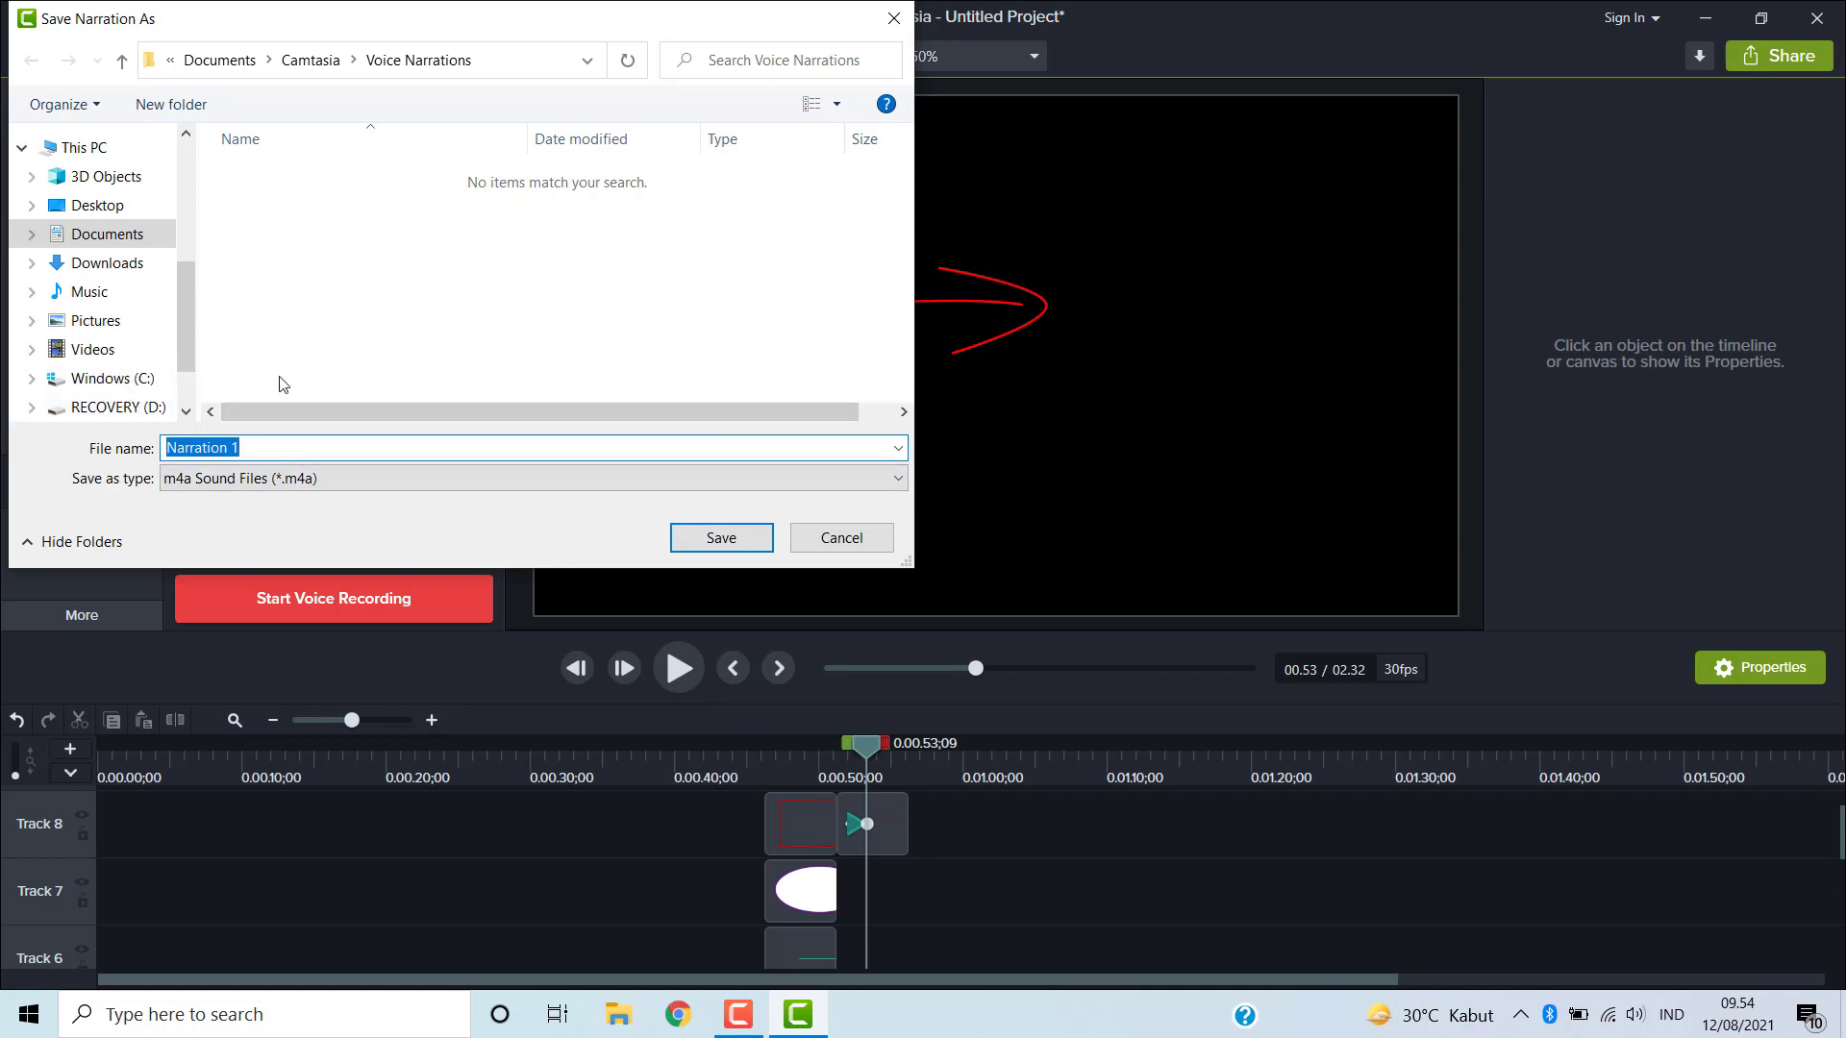
{"action": "left_click", "coordinate": [739, 546]}
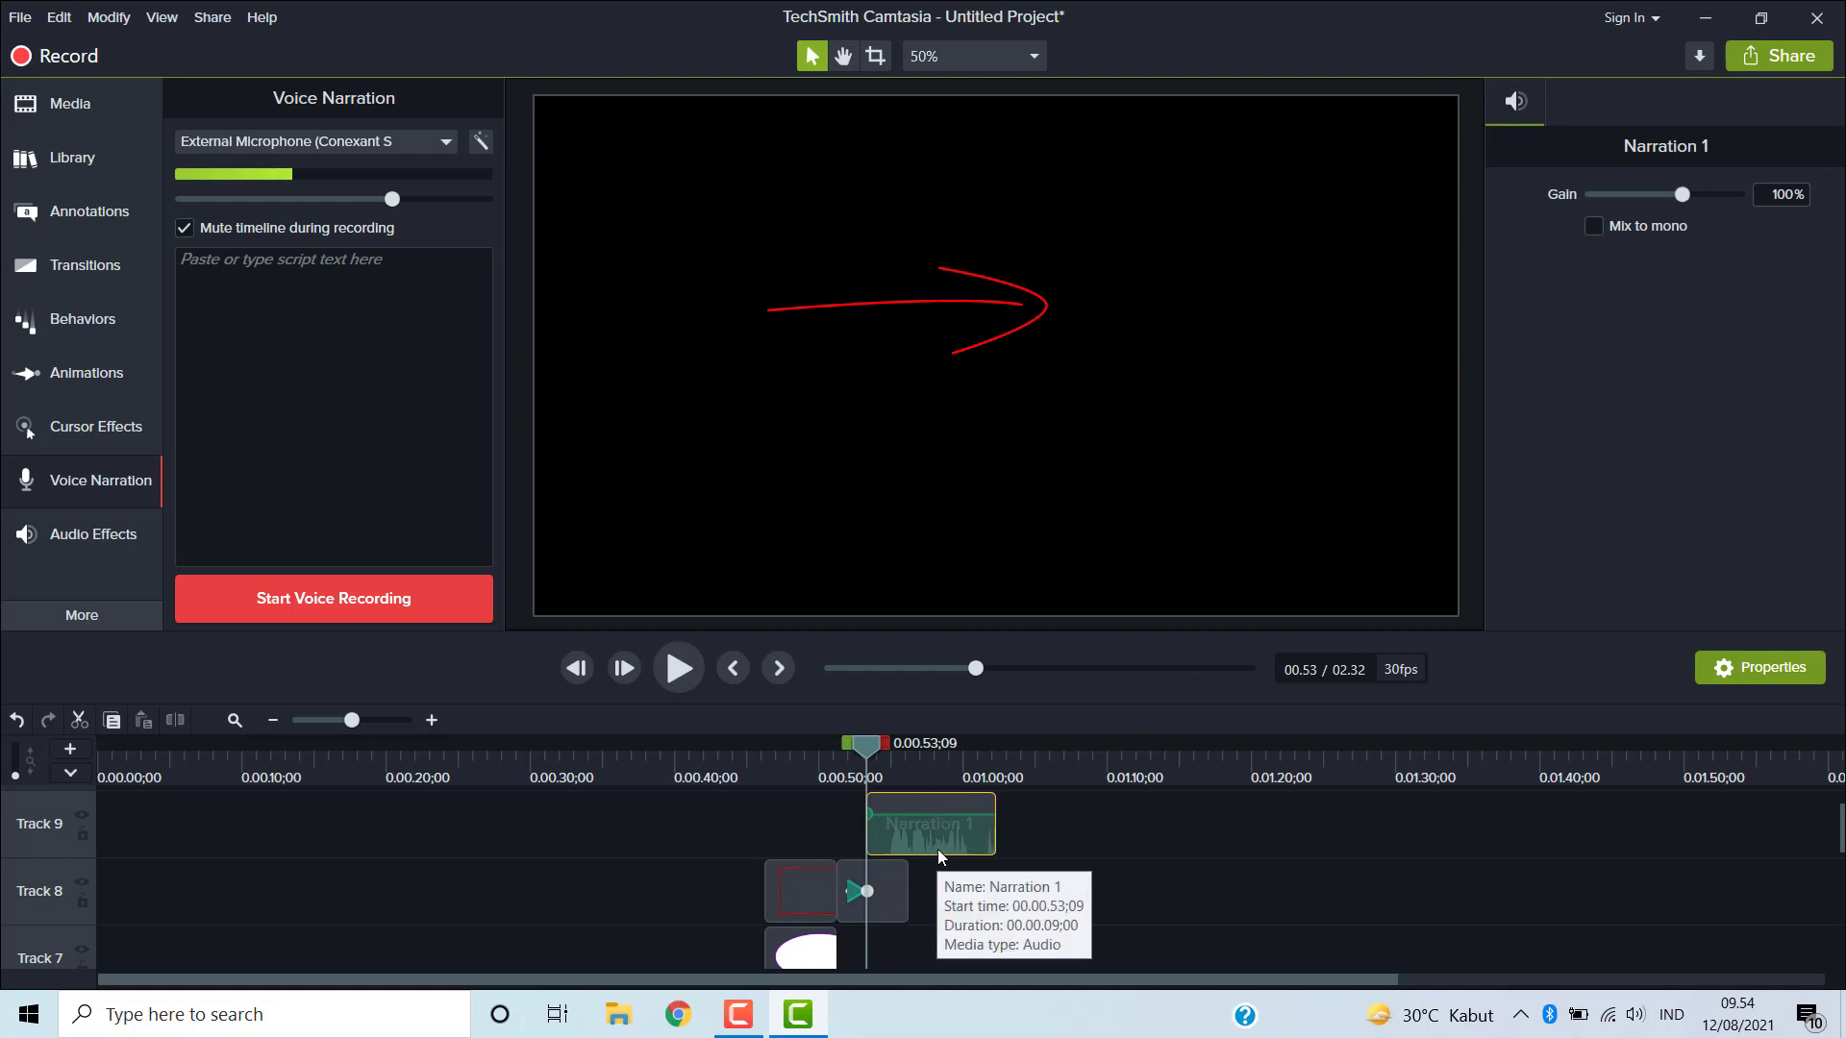
{"action": "left_click", "coordinate": [685, 673]}
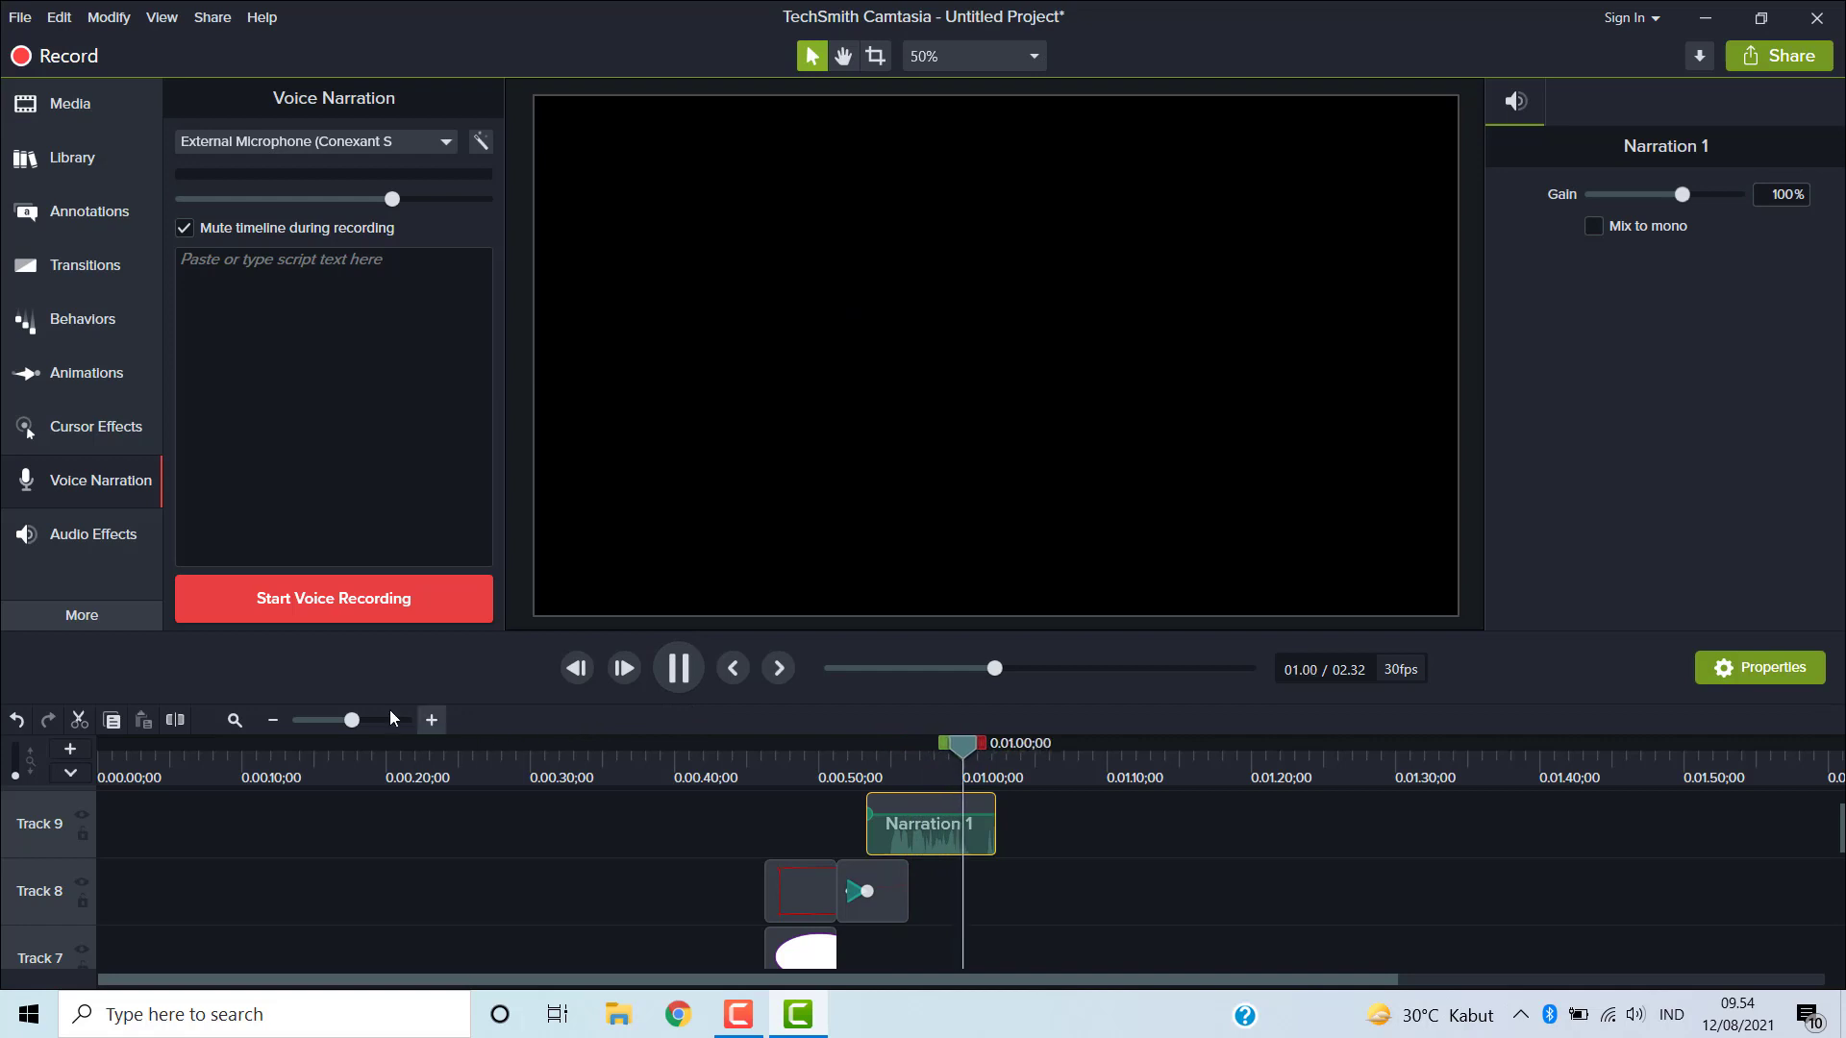
{"action": "left_click", "coordinate": [682, 666]}
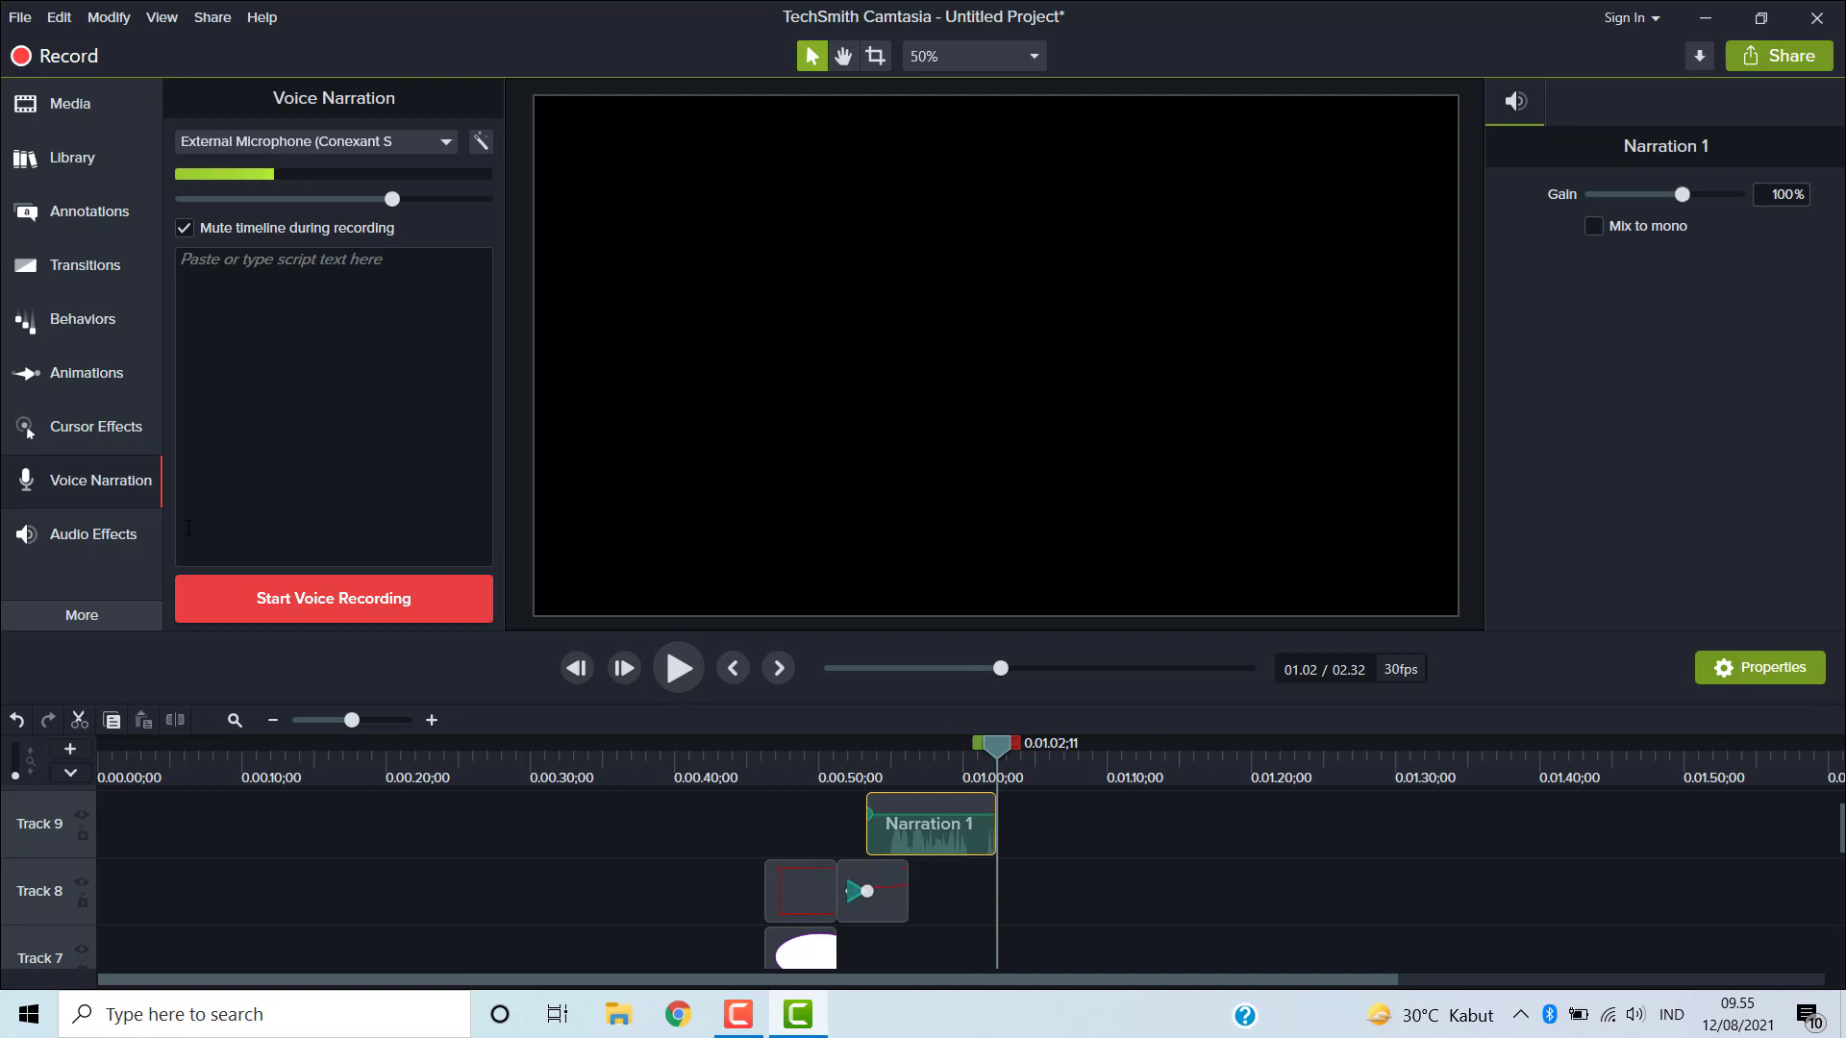
- Apply the Fade In audio effect to the asimpleway music clip
{"action": "left_click", "coordinate": [135, 536]}
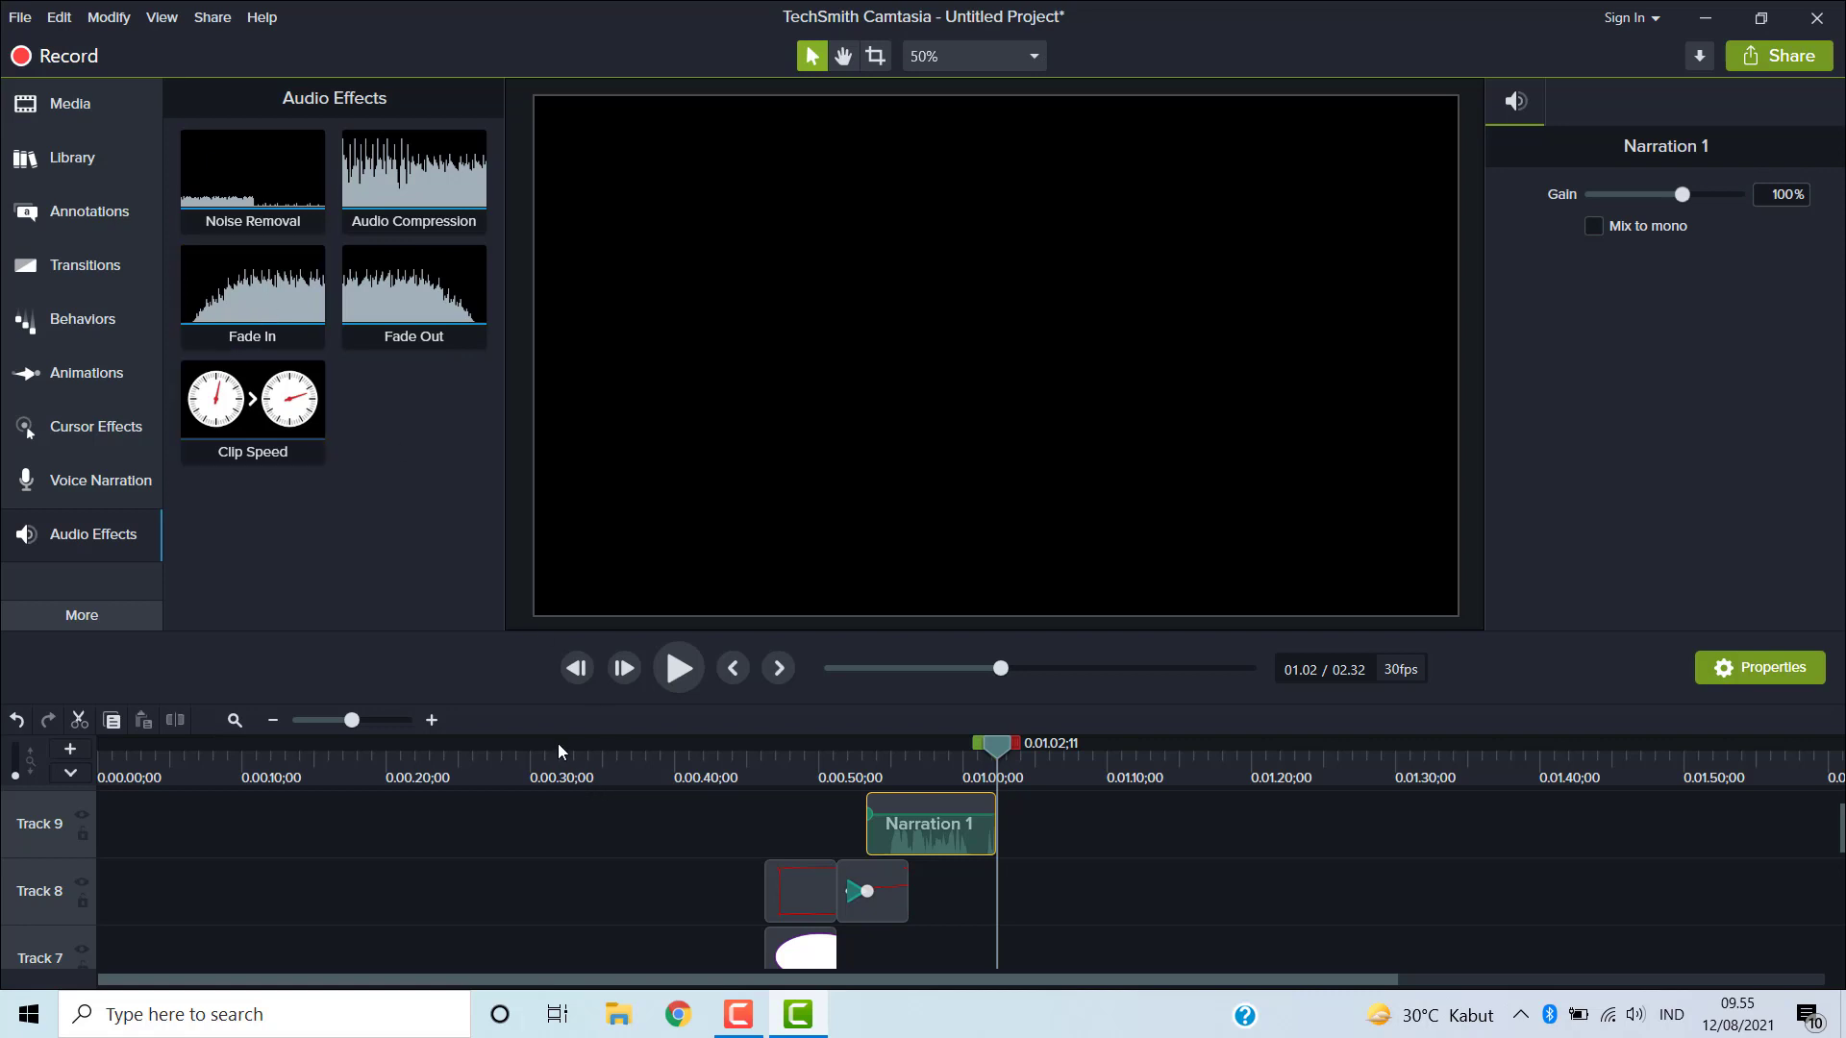
{"action": "scroll", "coordinate": [588, 805], "scroll_direction": "down", "scroll_amount": 4}
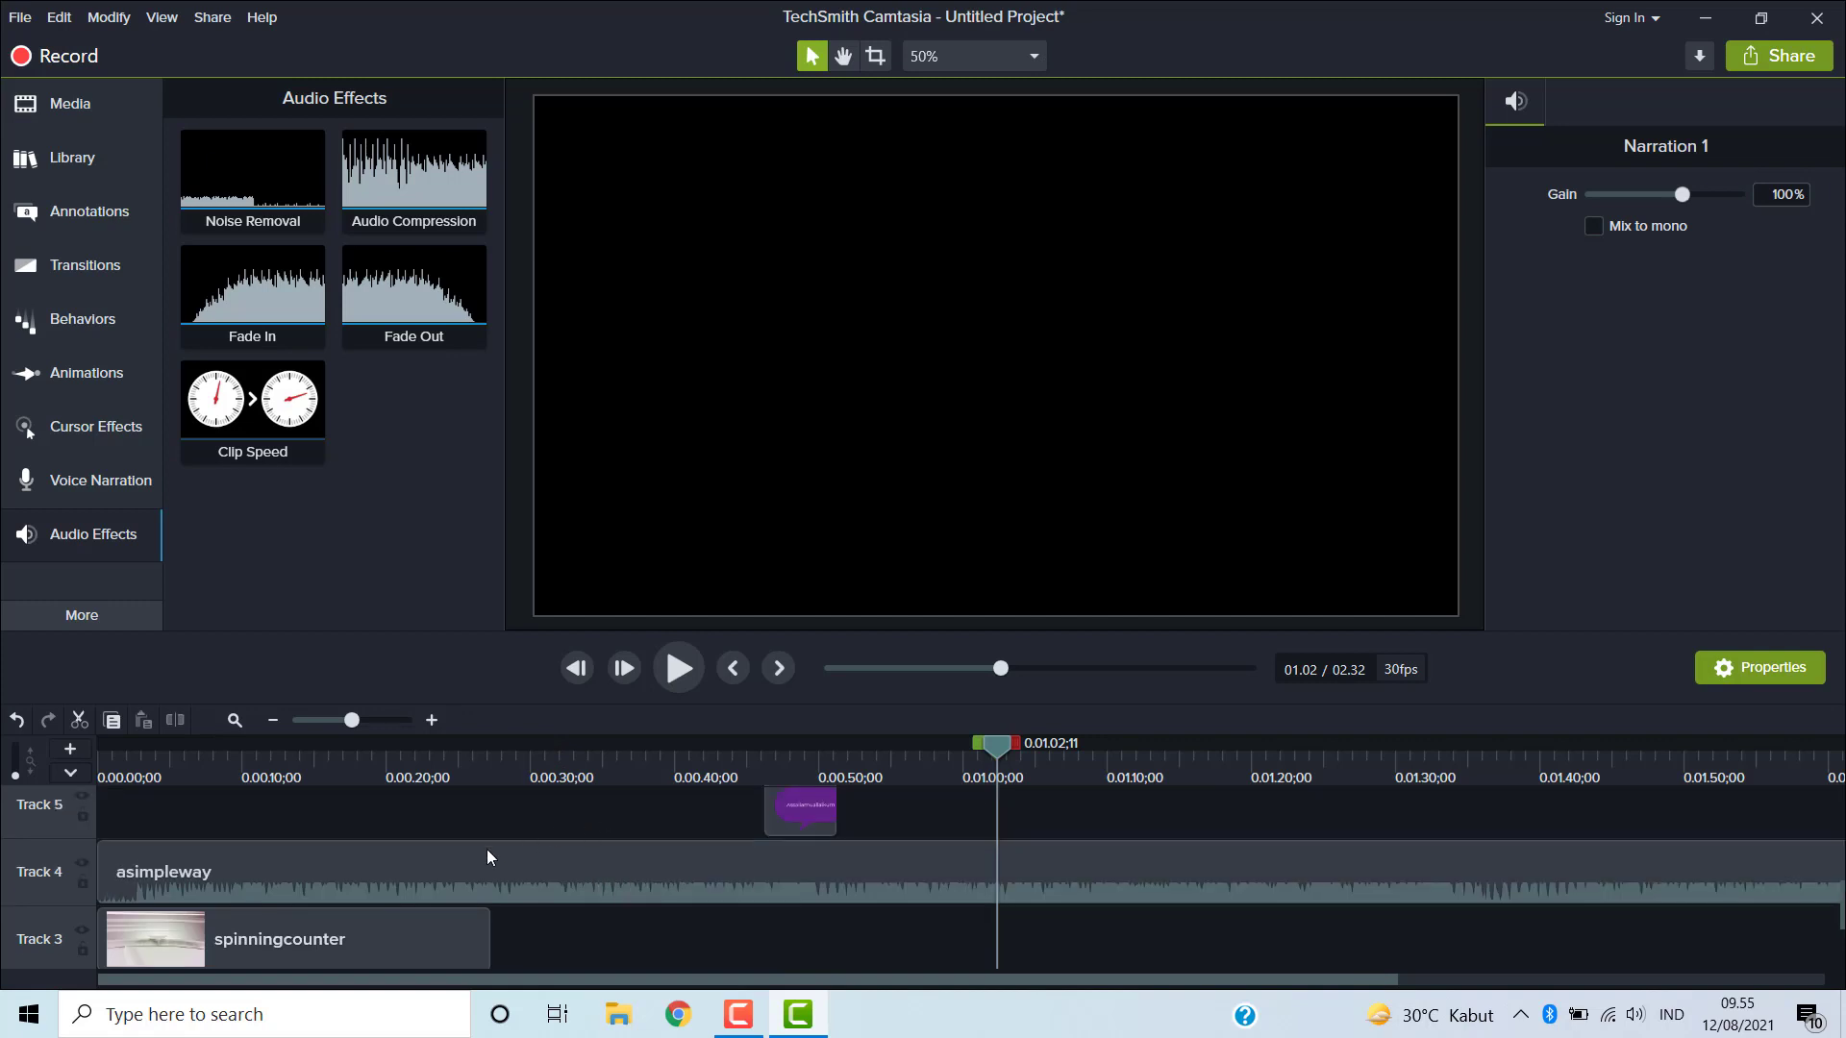
{"action": "left_click", "coordinate": [462, 886]}
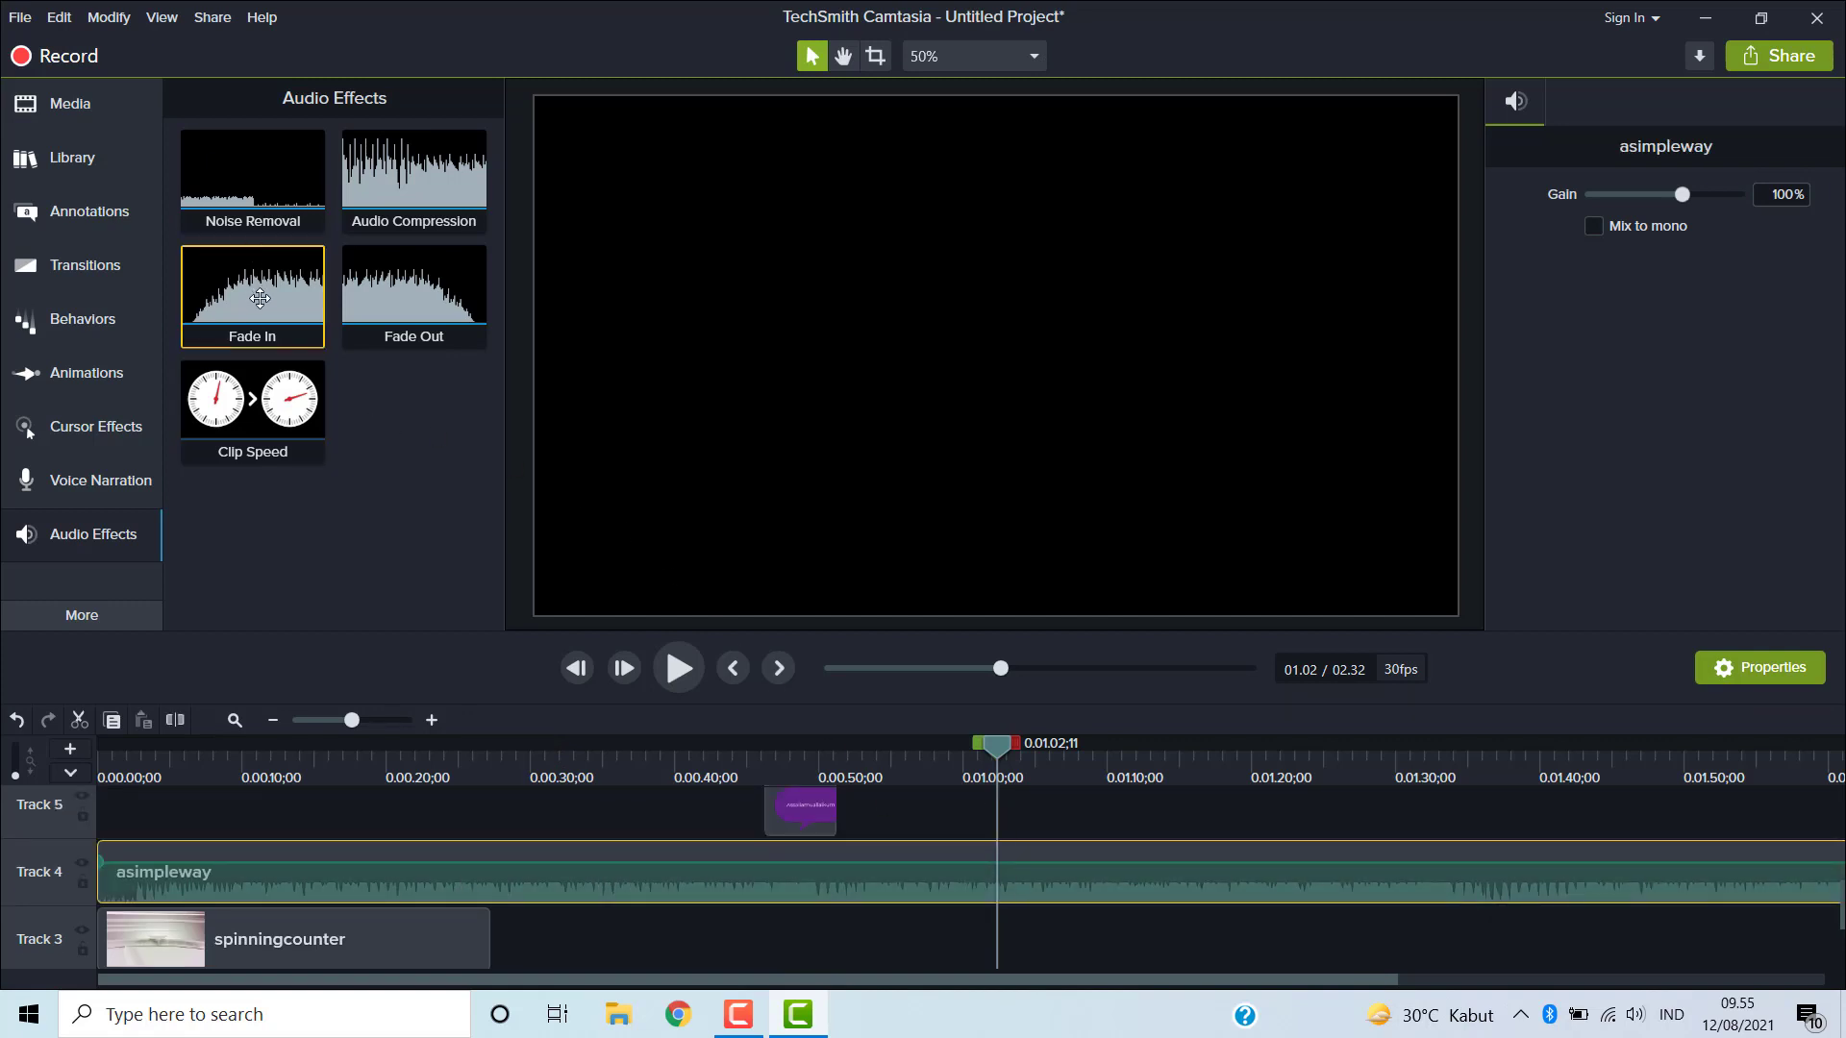
{"action": "left_click_drag", "start_coordinate": [260, 298], "coordinate": [163, 863]}
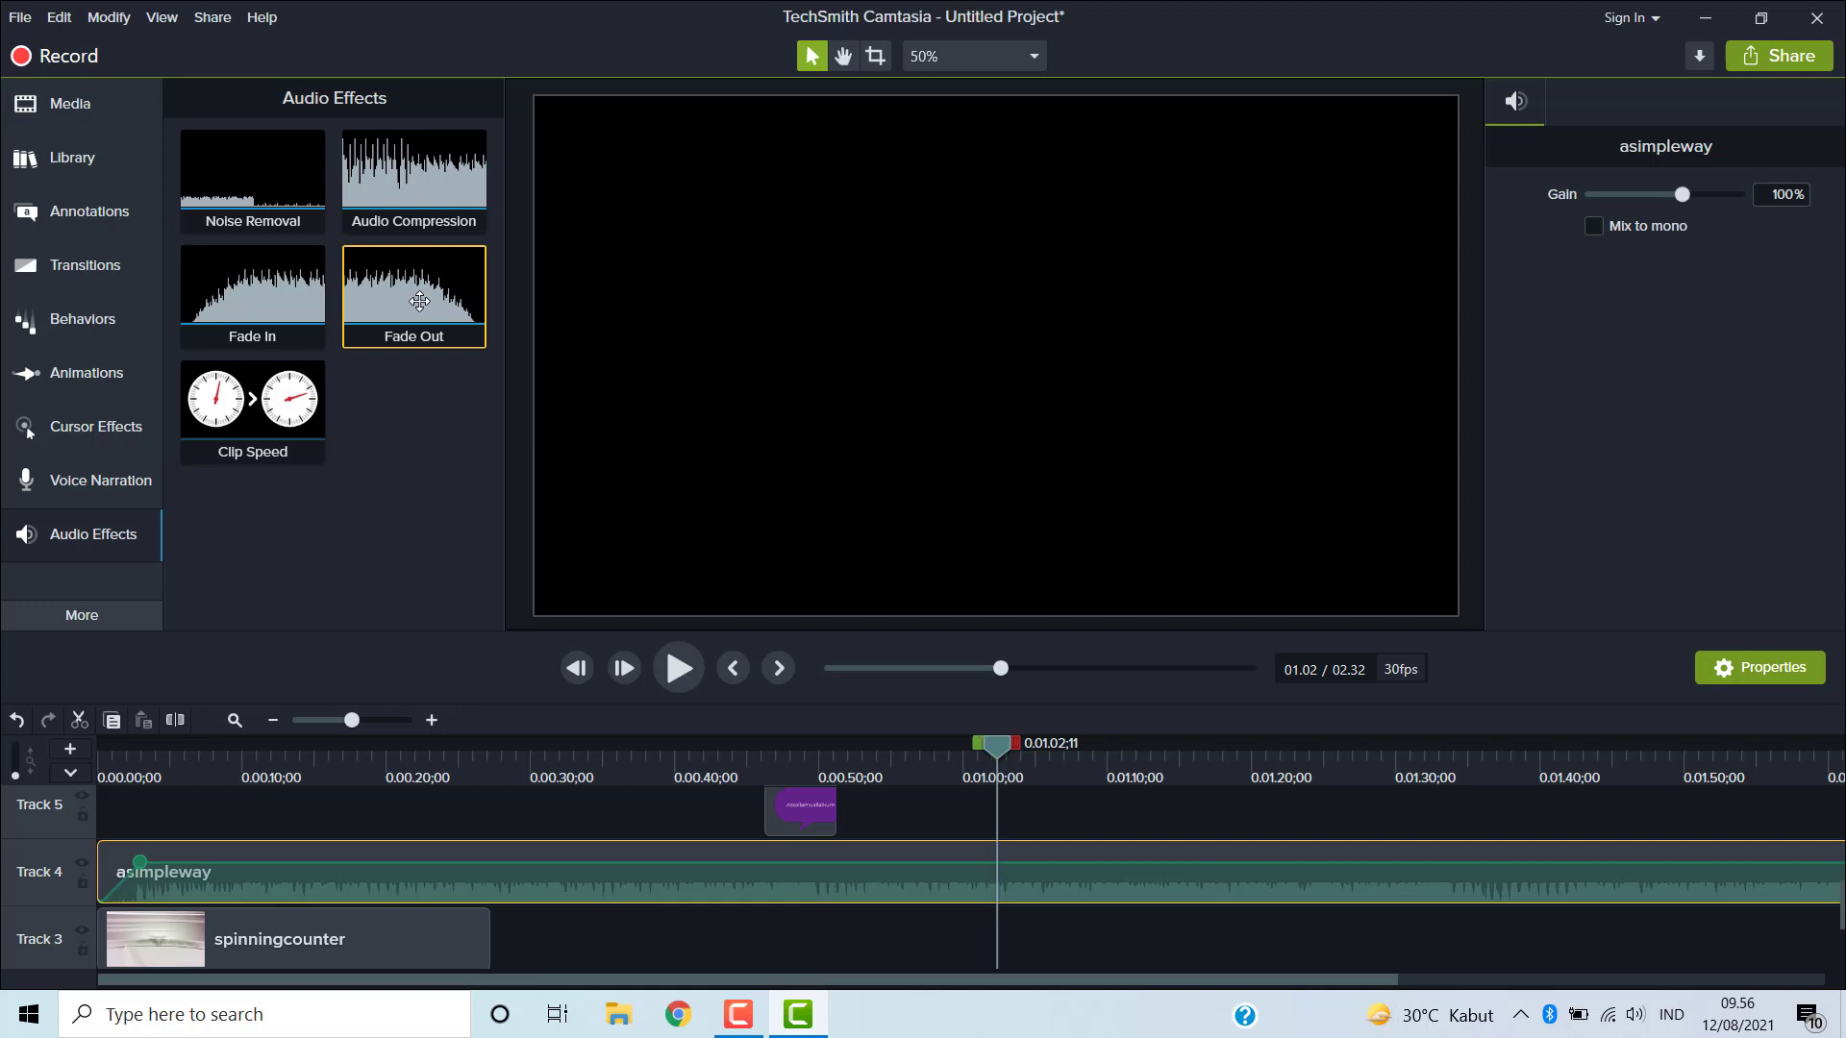
- Apply the Fade Out audio effect to the end of the asimpleway music clip
{"action": "left_click_drag", "start_coordinate": [421, 305], "coordinate": [891, 863]}
{"action": "left_click_drag", "start_coordinate": [618, 981], "coordinate": [1305, 1036]}
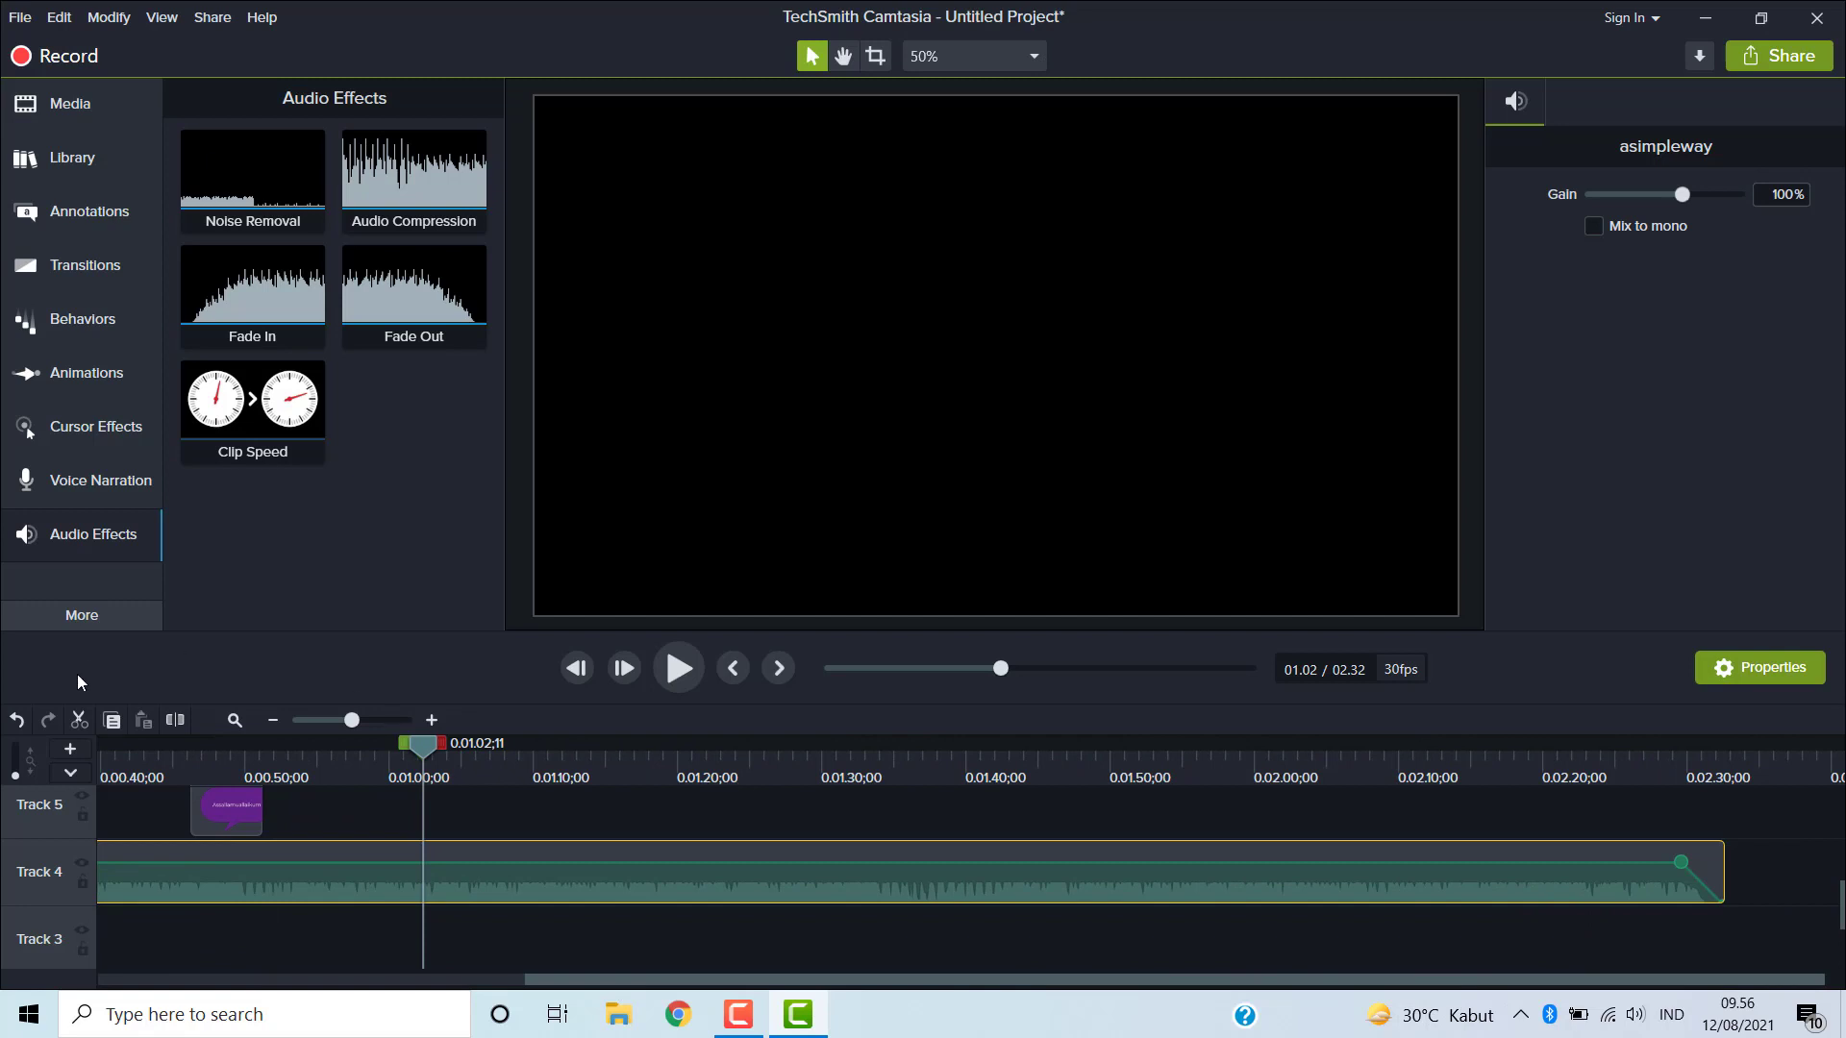
{"action": "left_click", "coordinate": [16, 720]}
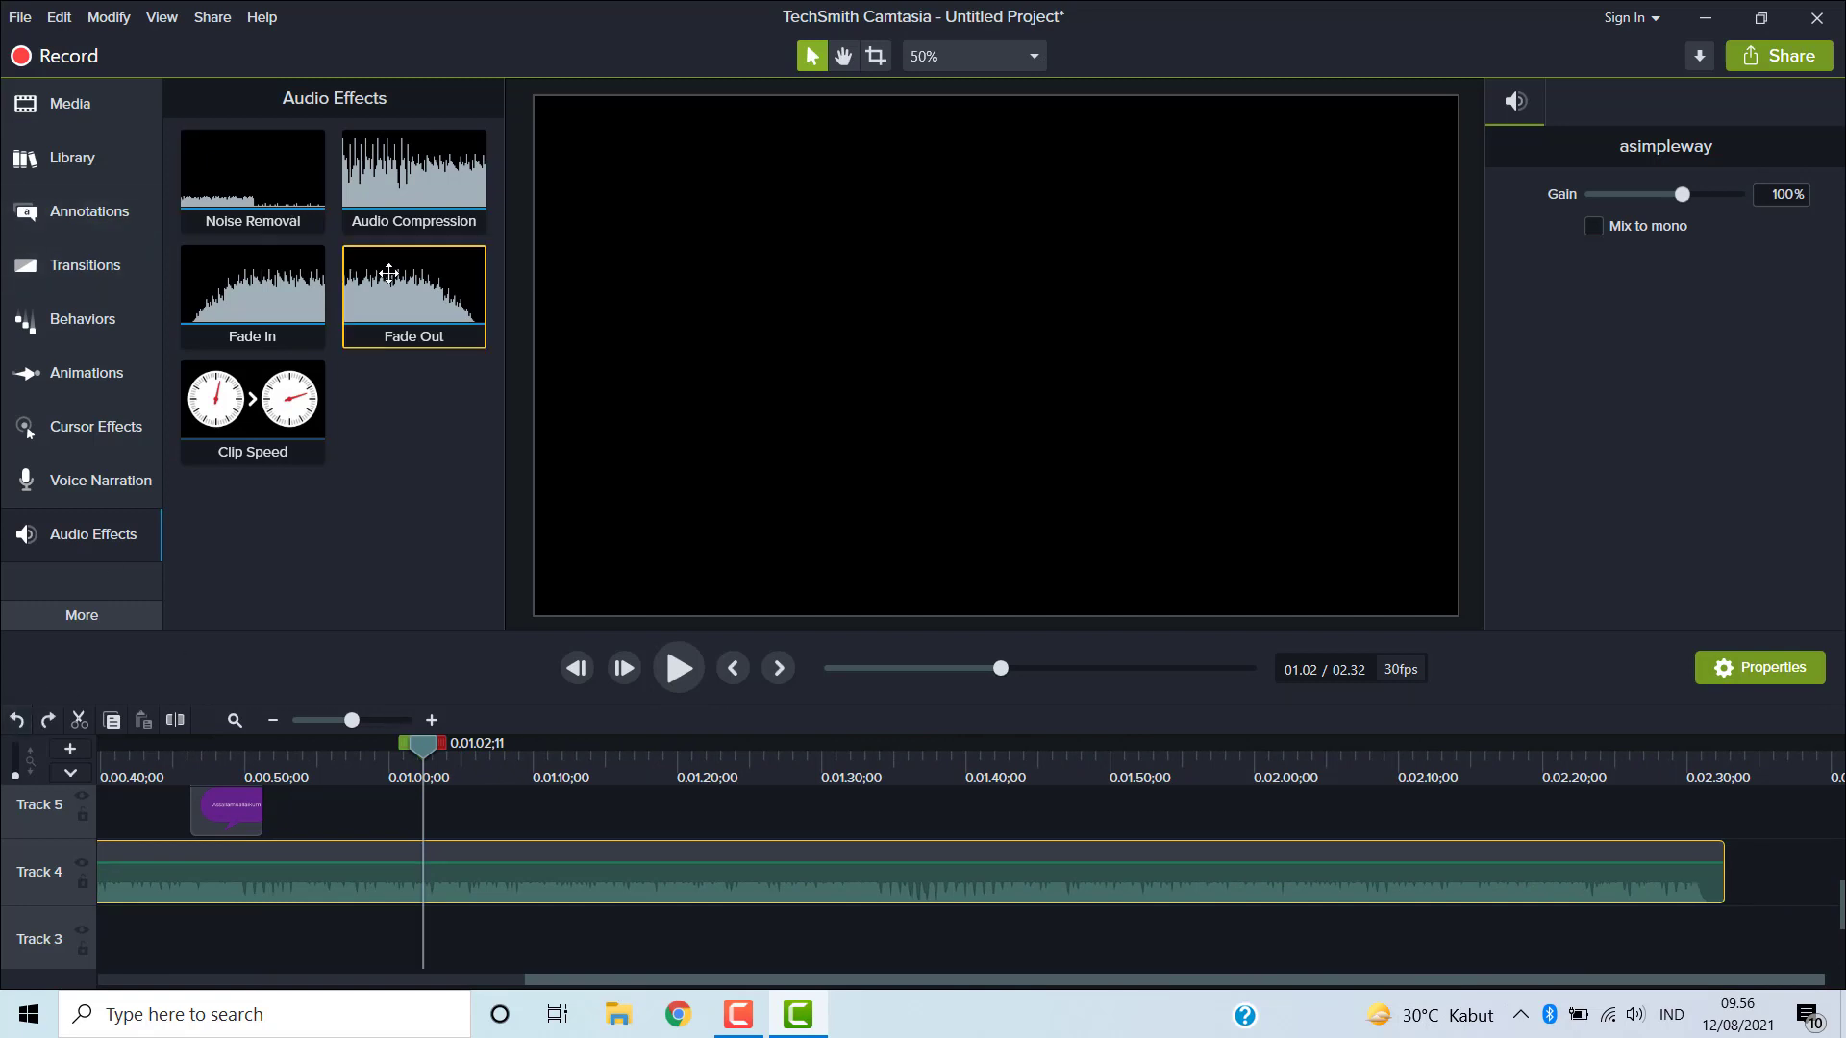
{"action": "left_click_drag", "start_coordinate": [394, 281], "coordinate": [1458, 897]}
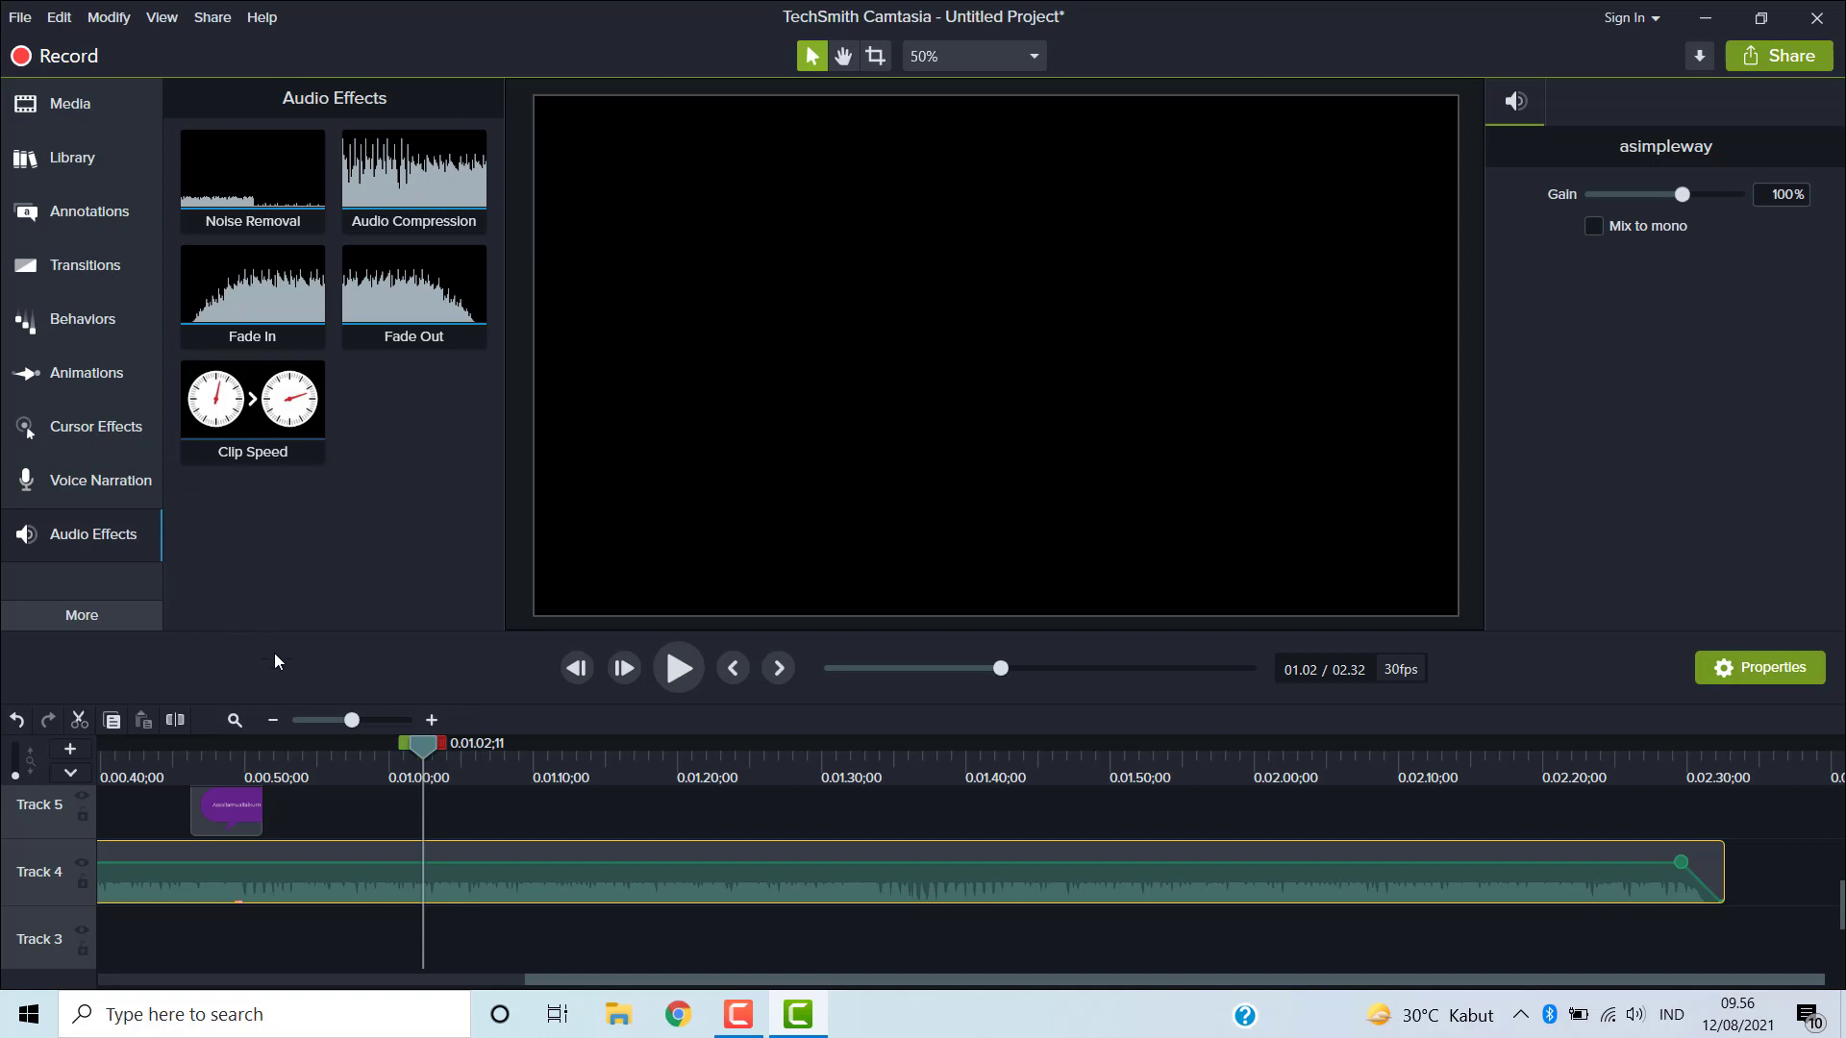
- Open the Visual Effects library and review its effects
{"action": "left_click", "coordinate": [101, 620]}
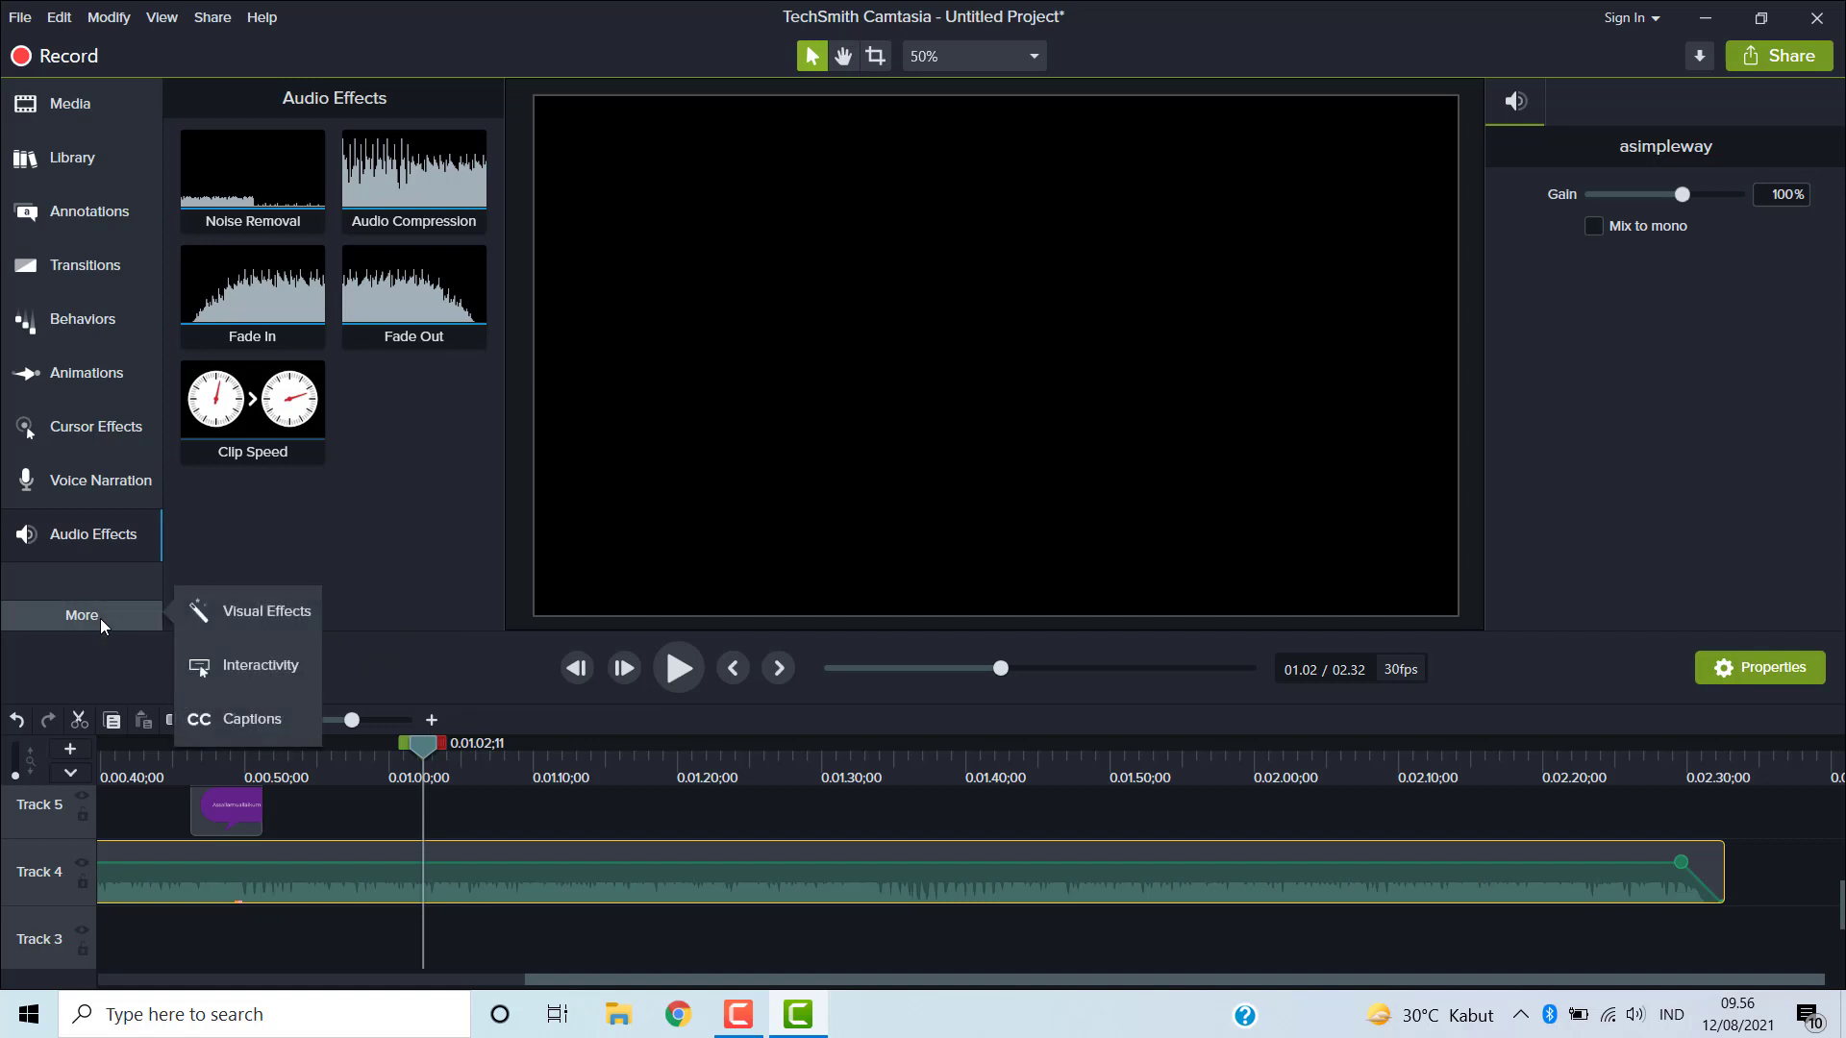
{"action": "left_click", "coordinate": [285, 612]}
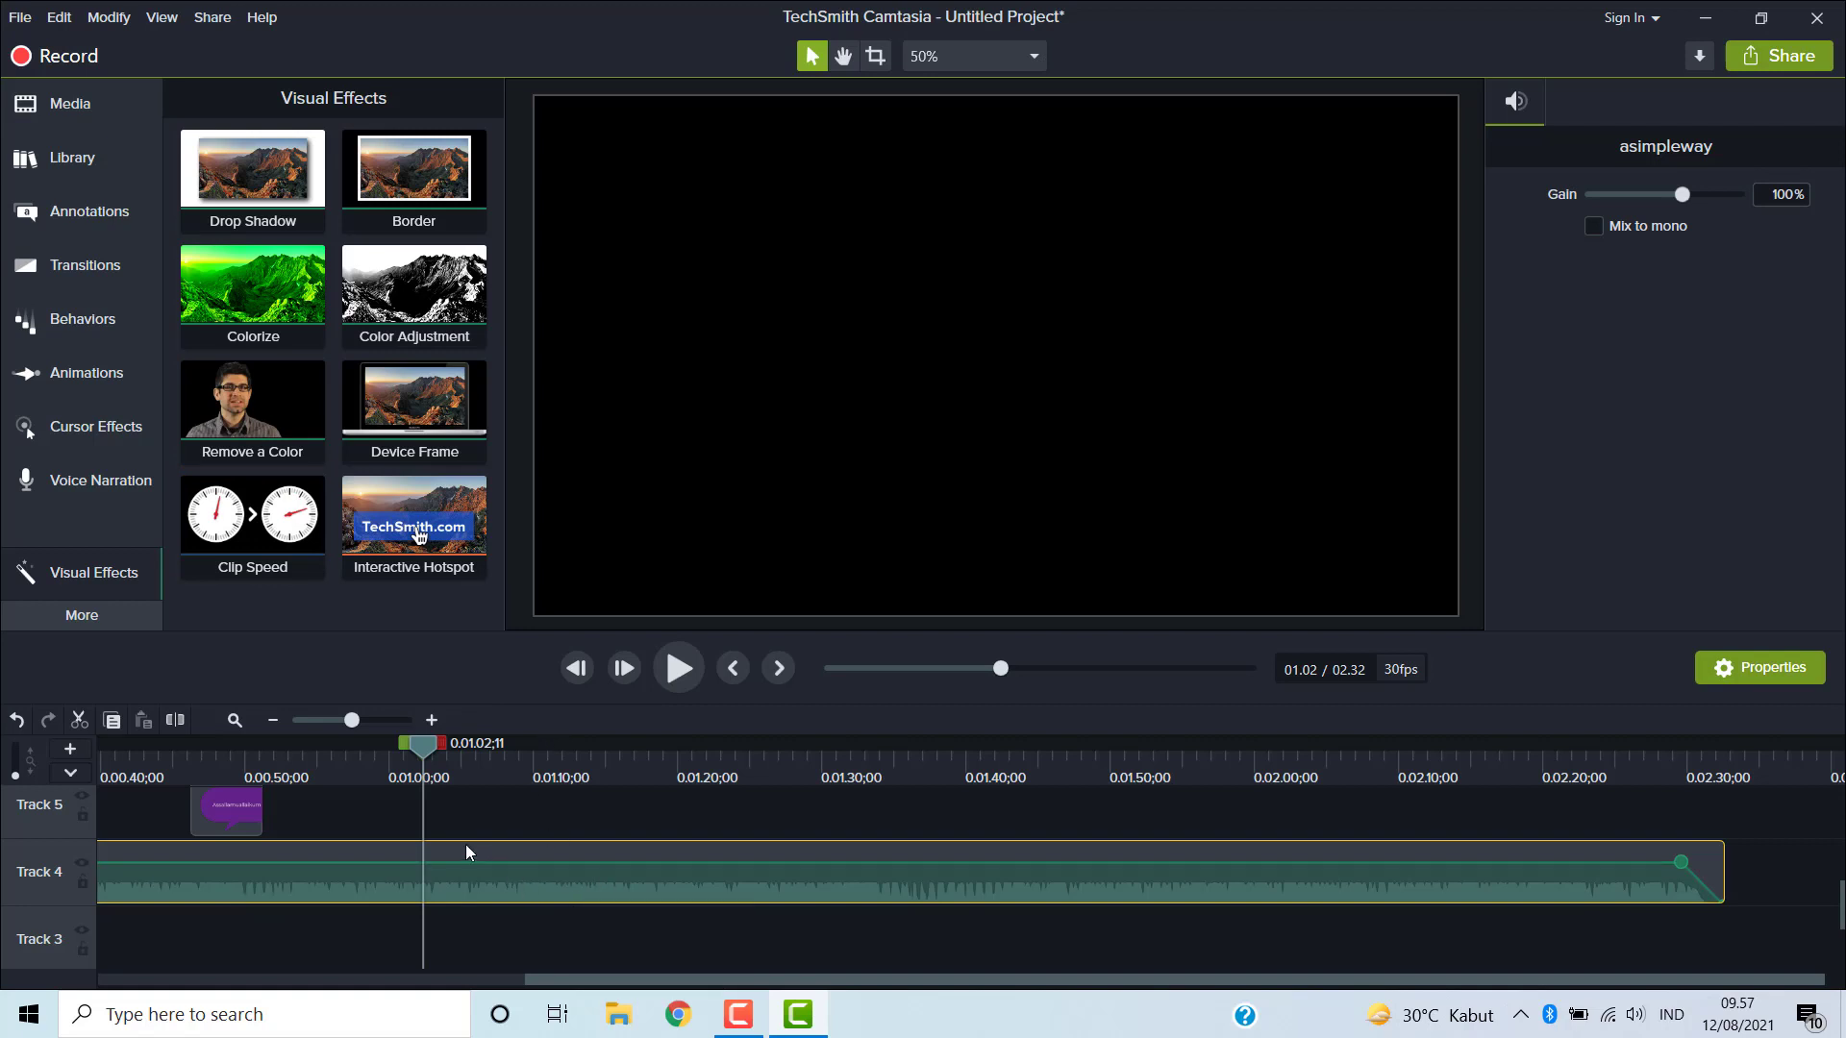
{"action": "scroll", "coordinate": [471, 838], "scroll_direction": "up", "scroll_amount": 3}
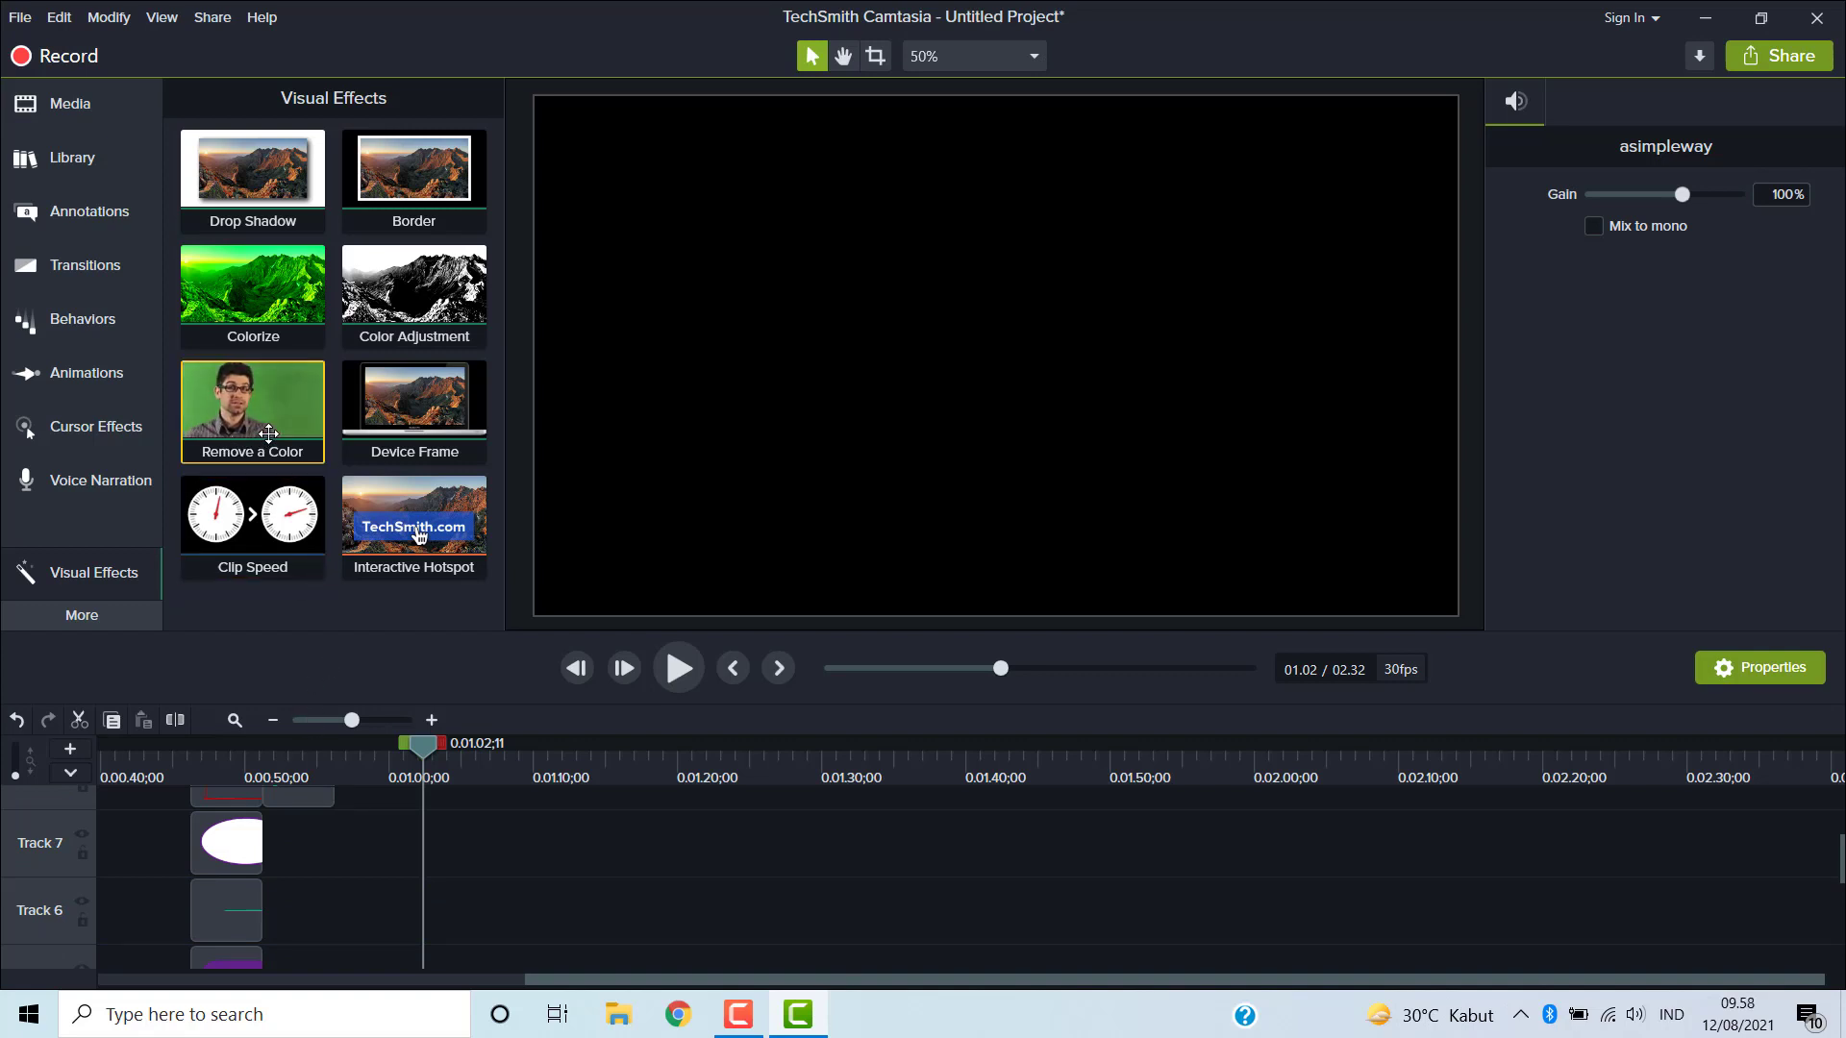
{"action": "left_click", "coordinate": [84, 615]}
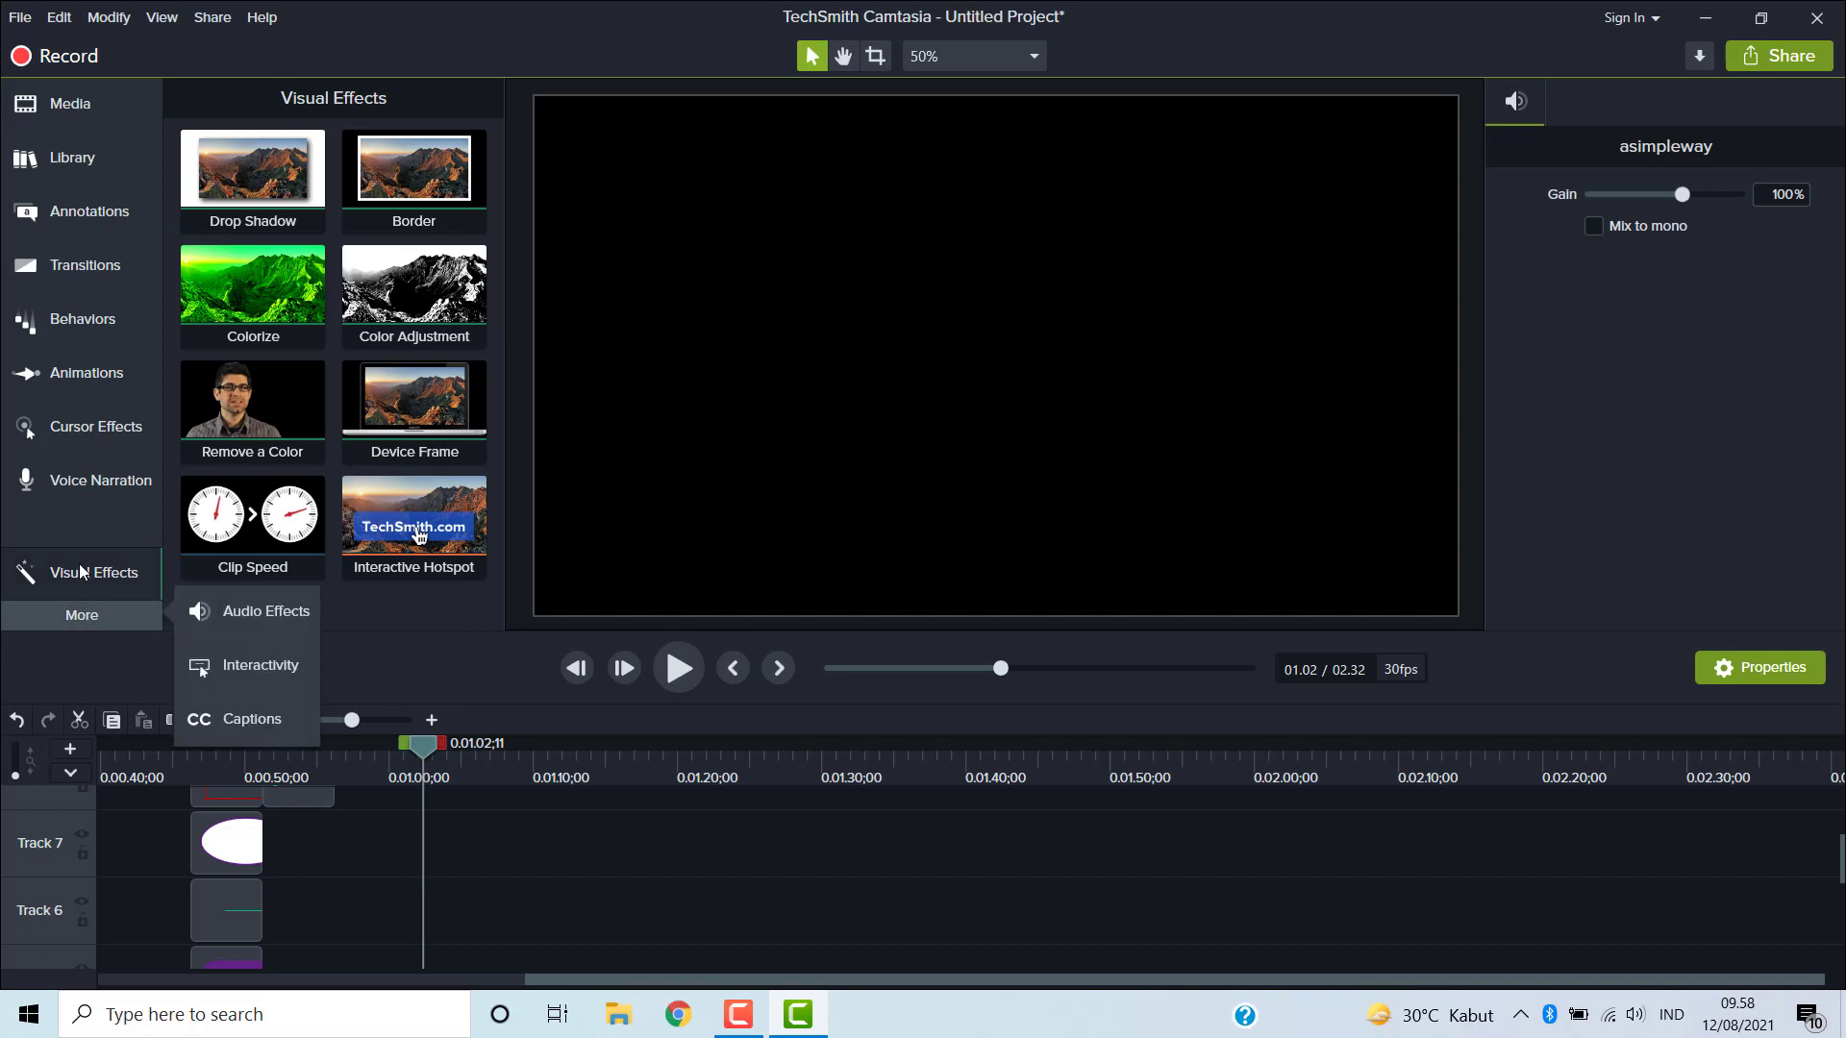
{"action": "left_click", "coordinate": [80, 570]}
{"action": "left_click", "coordinate": [80, 573]}
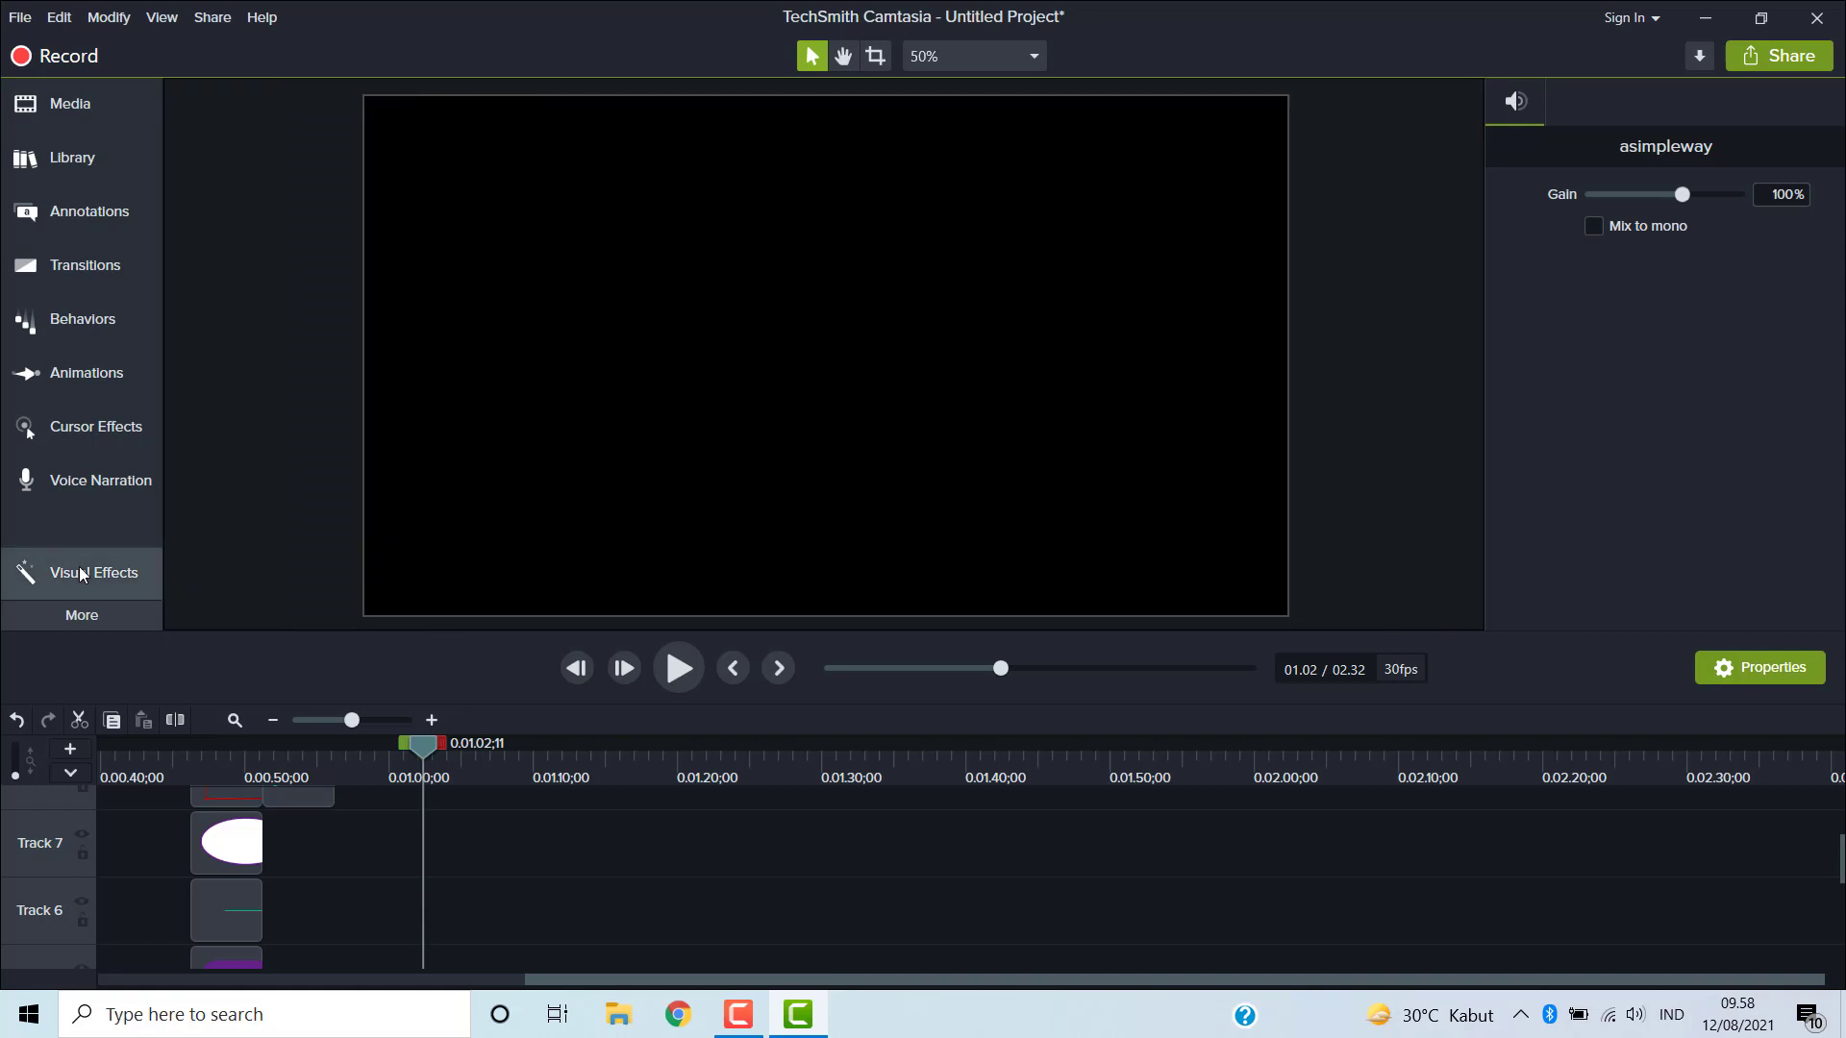
{"action": "left_click", "coordinate": [80, 574]}
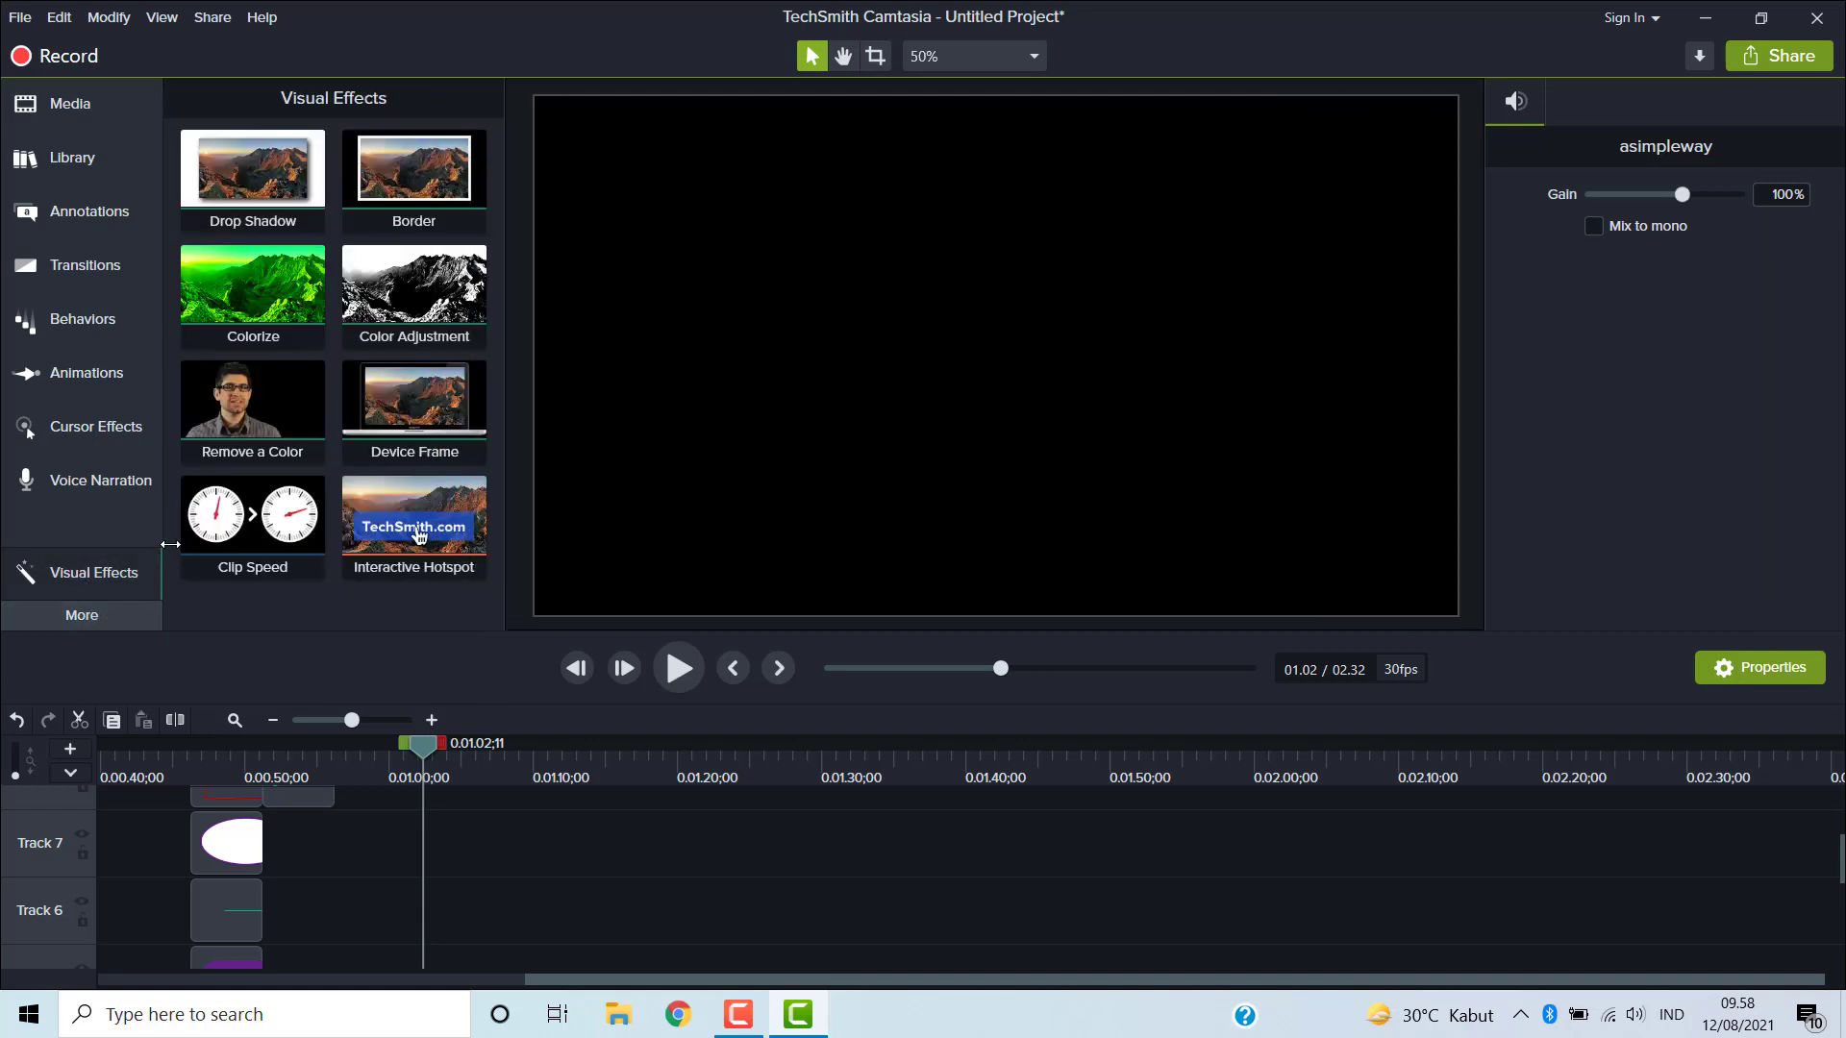
{"action": "scroll", "coordinate": [596, 861], "scroll_direction": "up", "scroll_amount": 3}
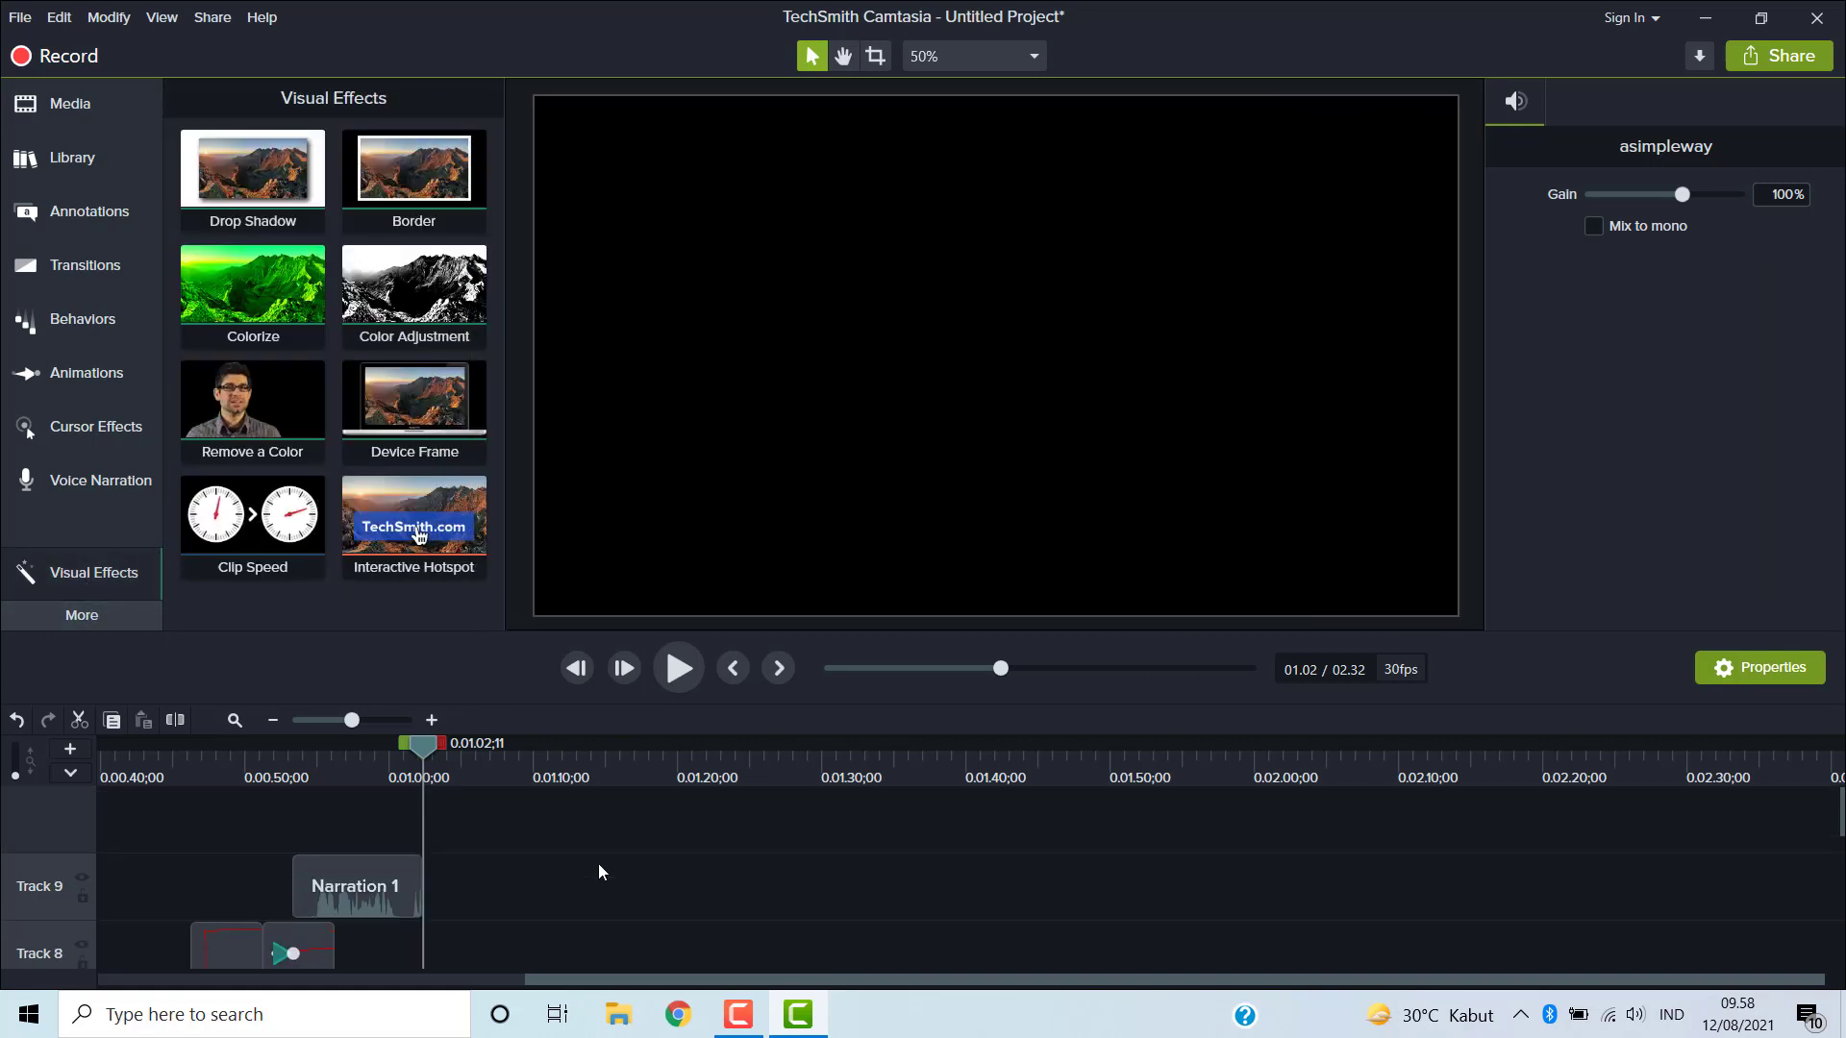
- Add the 1.mp4 green-screen clip from the Media Bin to a new track at the playhead
{"action": "left_click", "coordinate": [55, 105]}
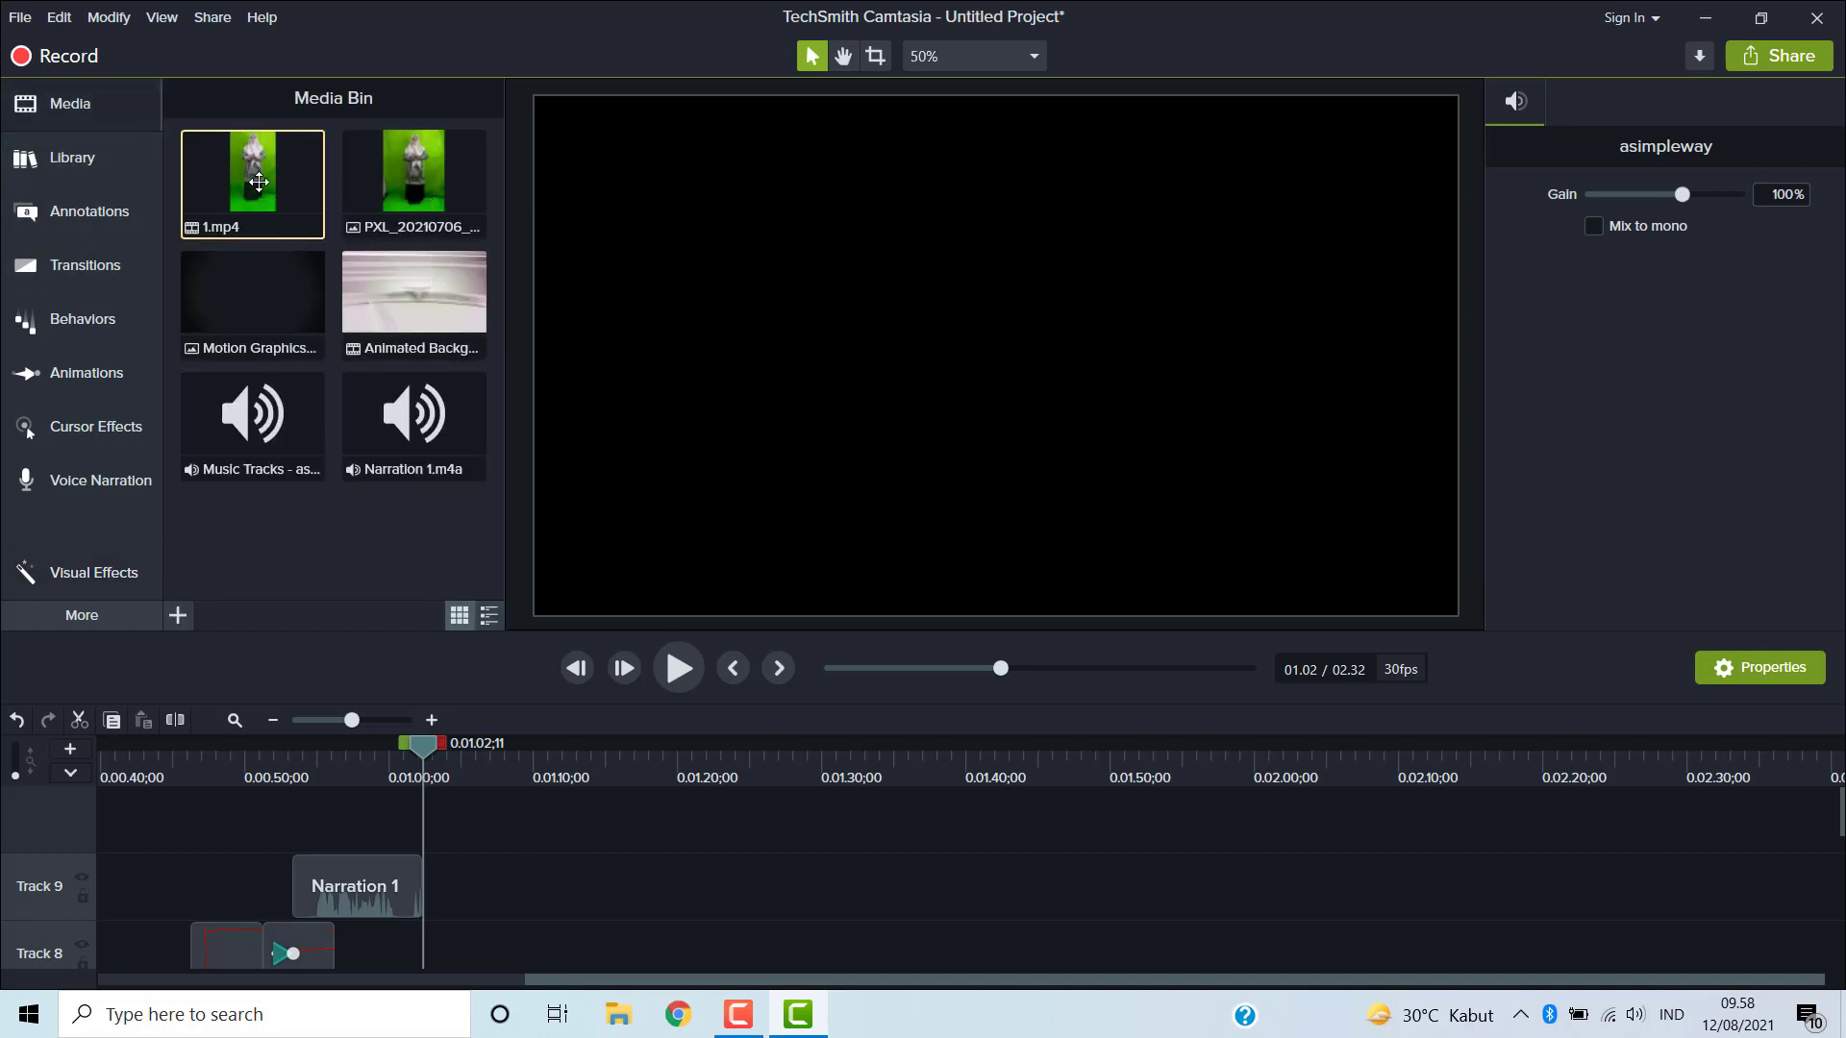
{"action": "left_click_drag", "start_coordinate": [259, 182], "coordinate": [310, 813]}
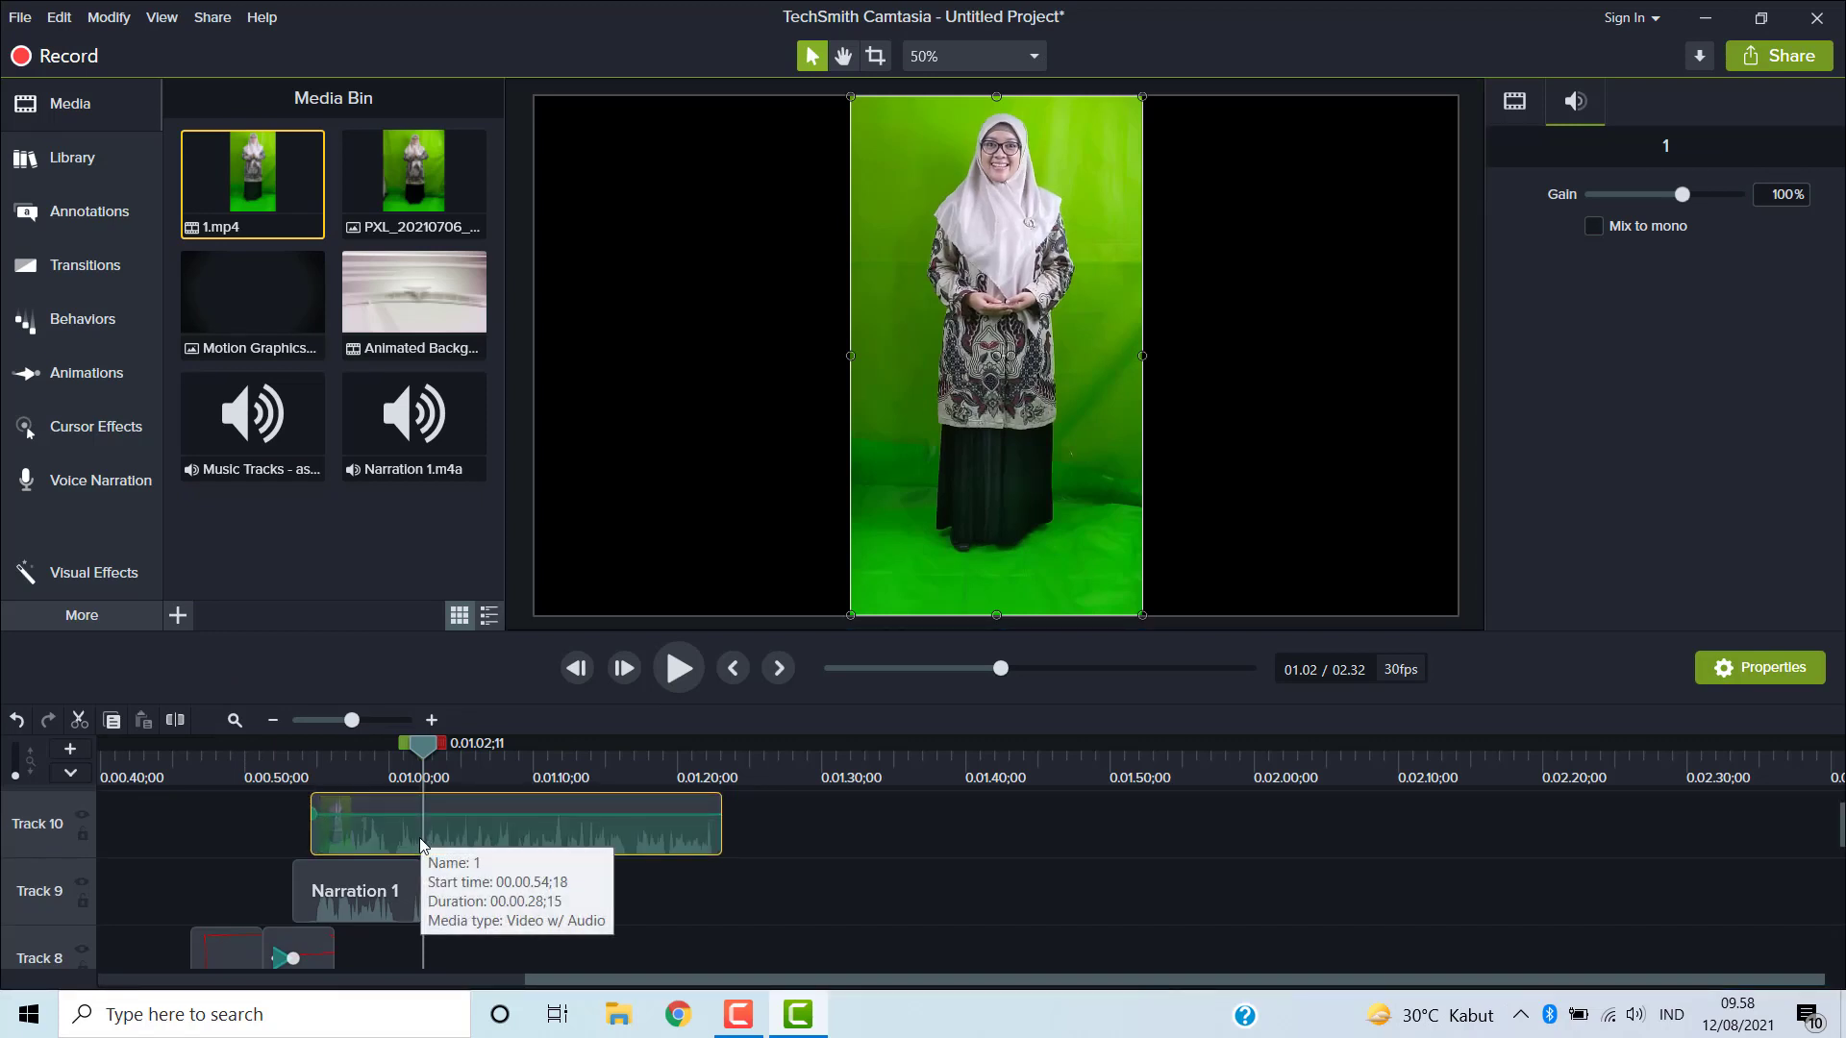
- Set the project canvas background color to white (#FAF9F9) in Project Settings and apply
{"action": "left_click", "coordinate": [1034, 56]}
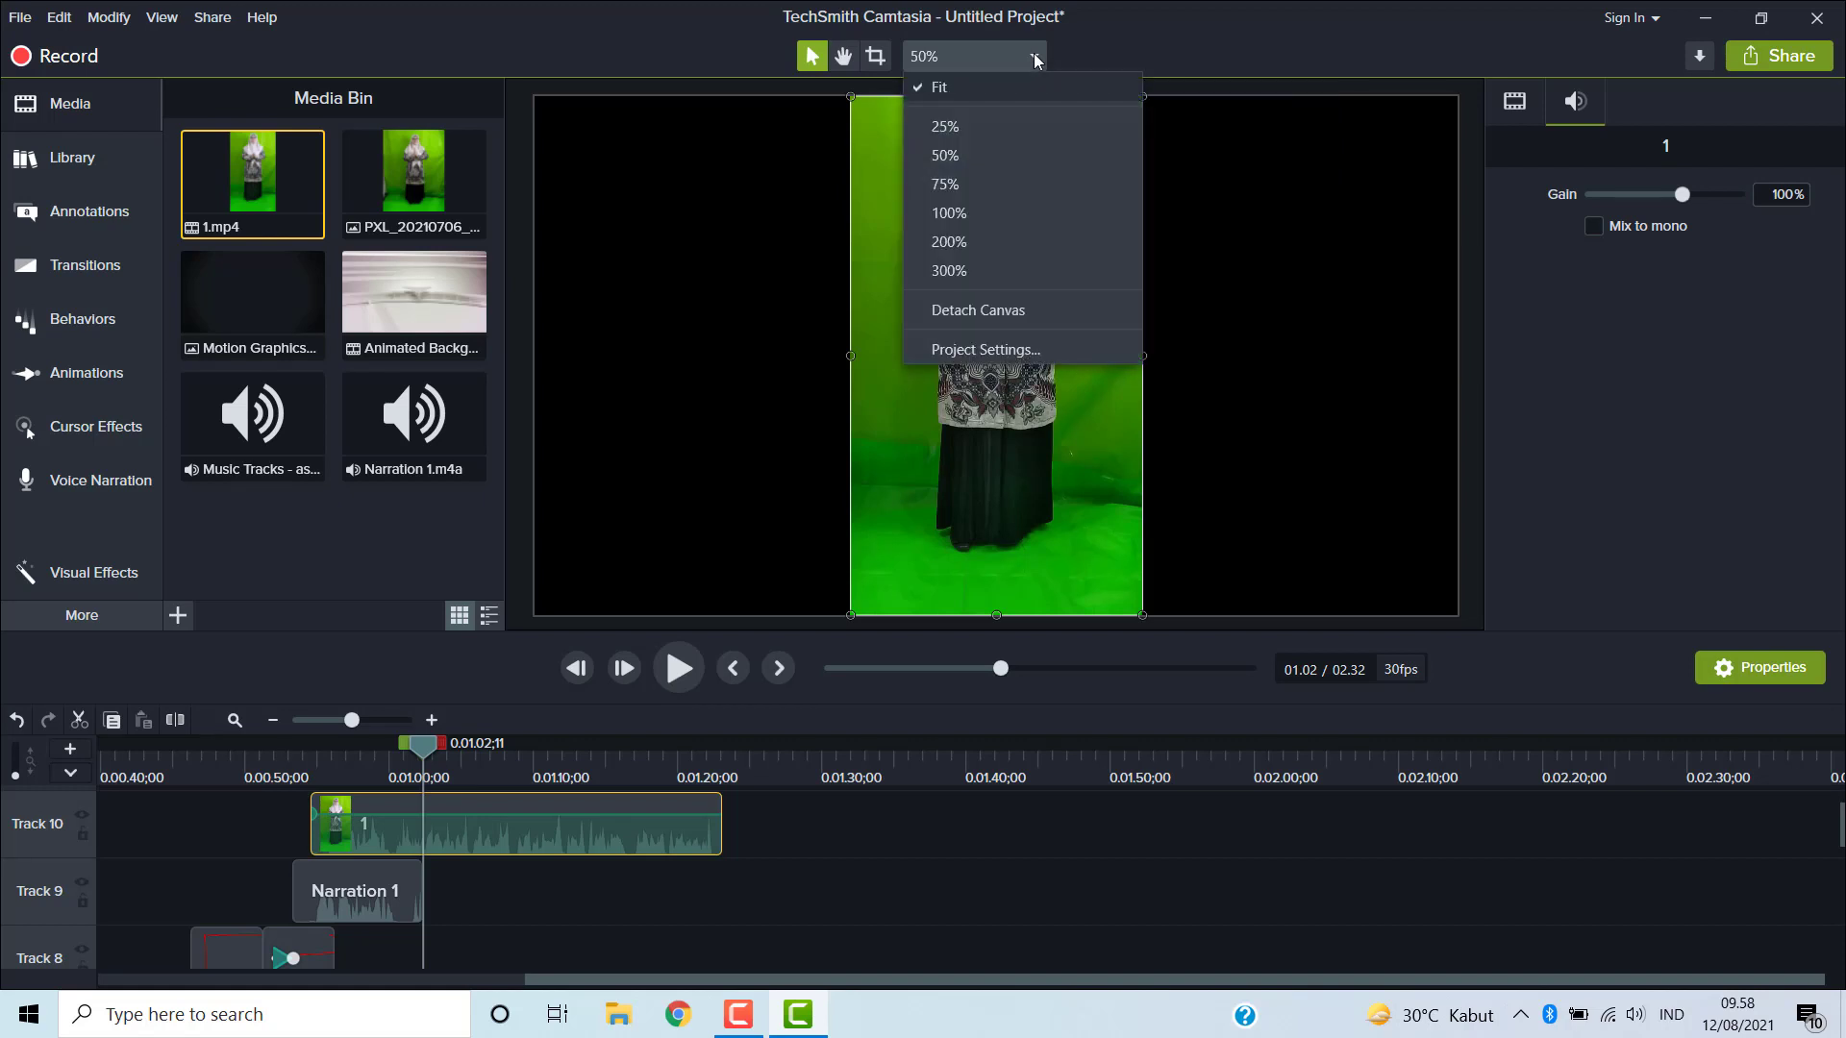
{"action": "left_click", "coordinate": [998, 351]}
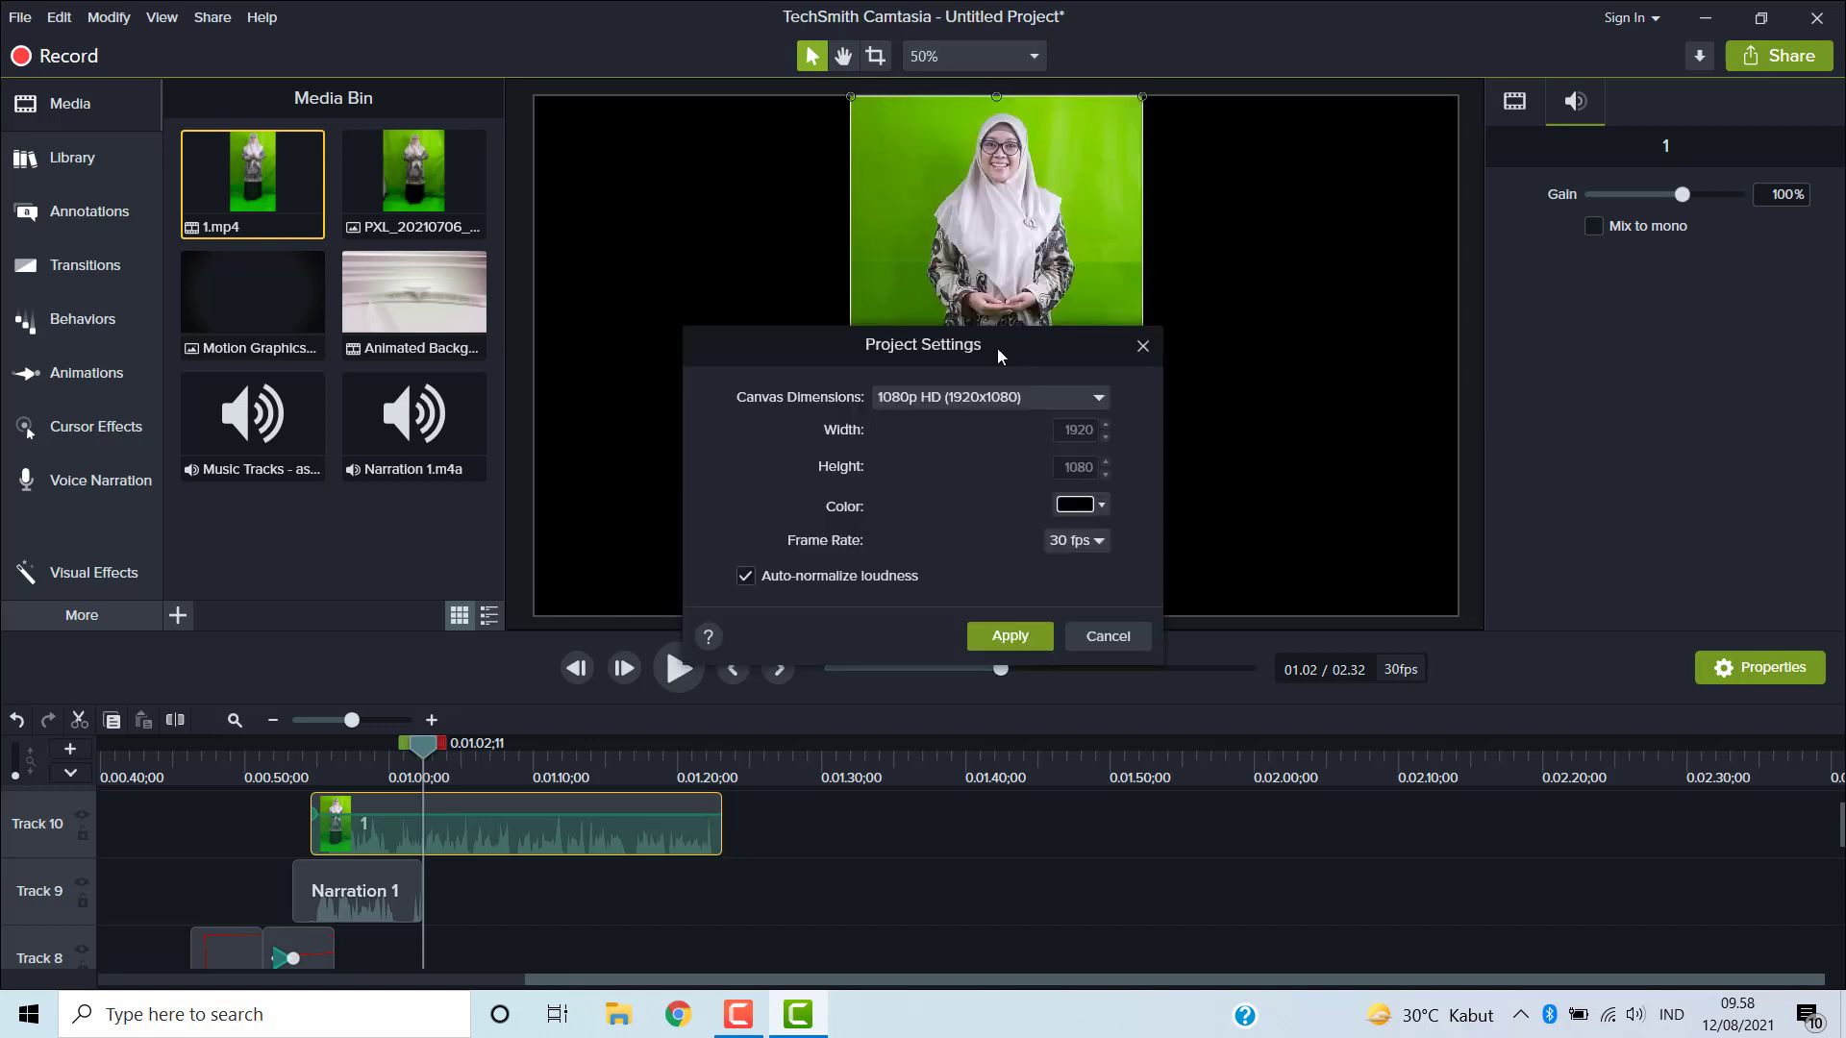
{"action": "left_click", "coordinate": [1102, 506]}
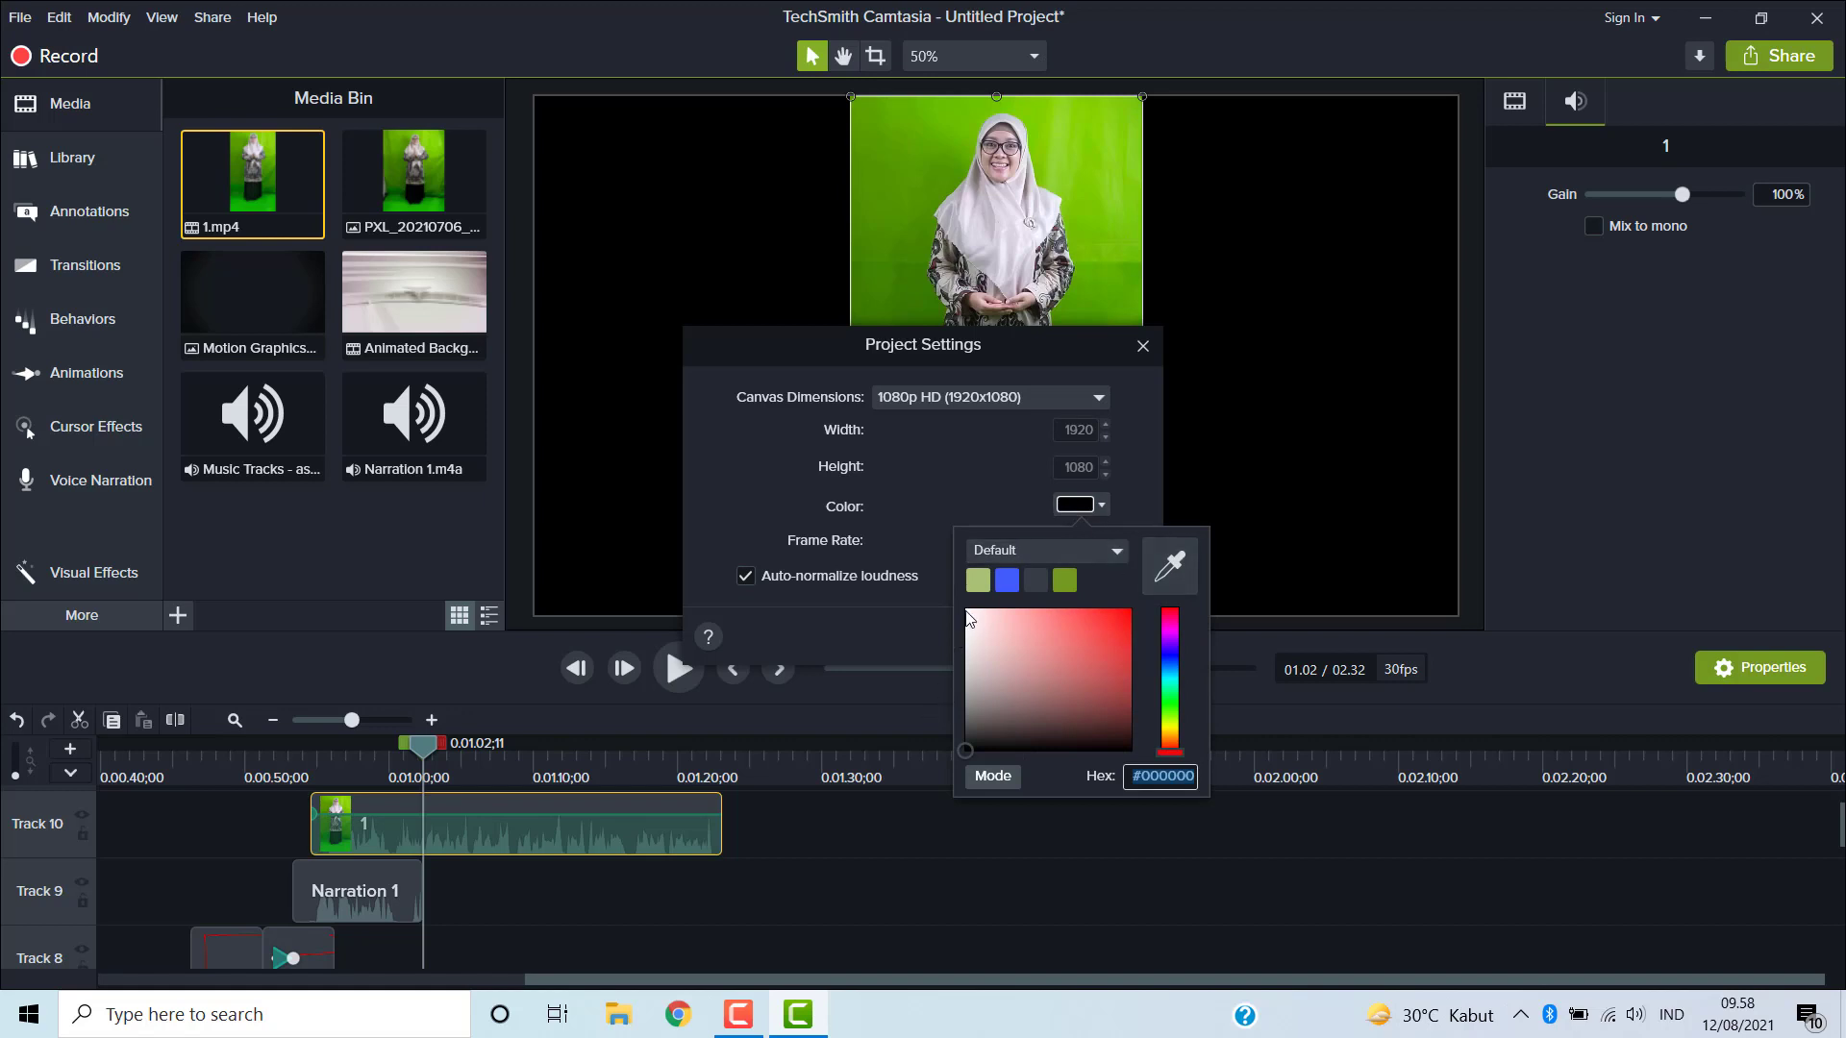
{"action": "left_click", "coordinate": [967, 611]}
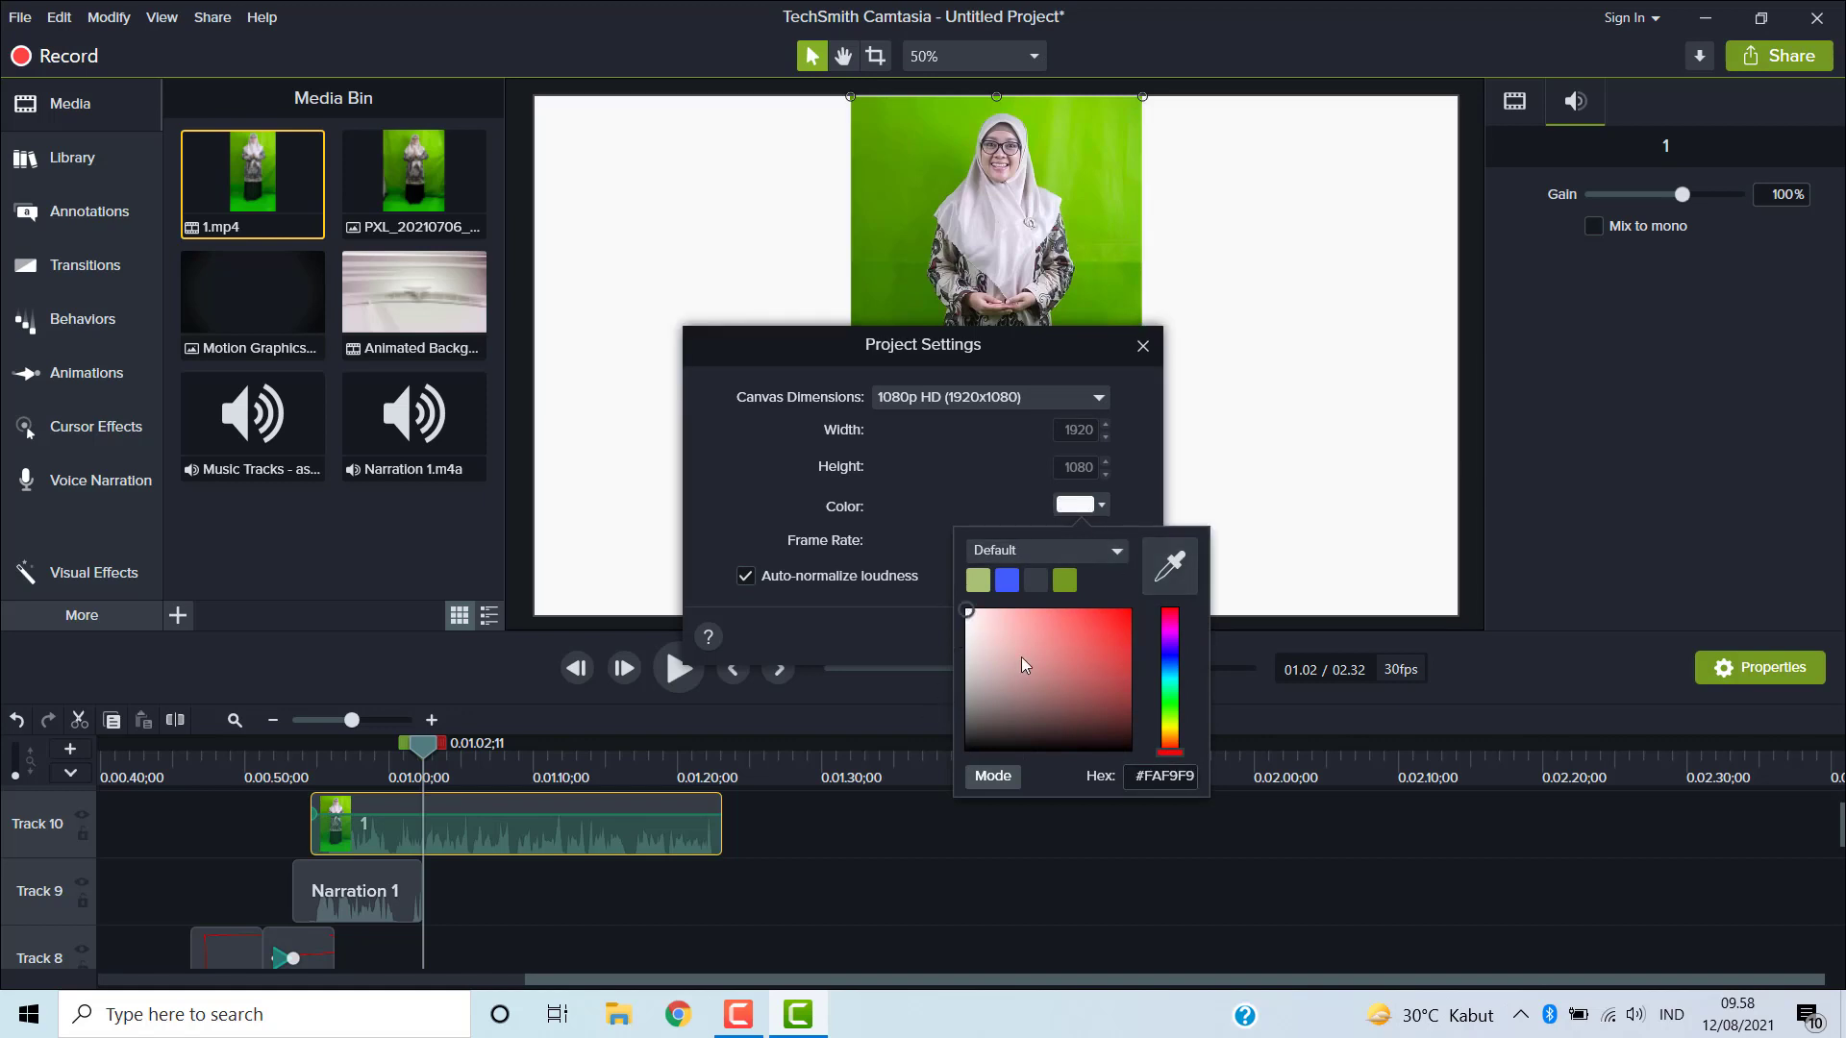
{"action": "left_click", "coordinate": [1170, 567]}
{"action": "left_click", "coordinate": [1279, 502]}
{"action": "left_click", "coordinate": [969, 480]}
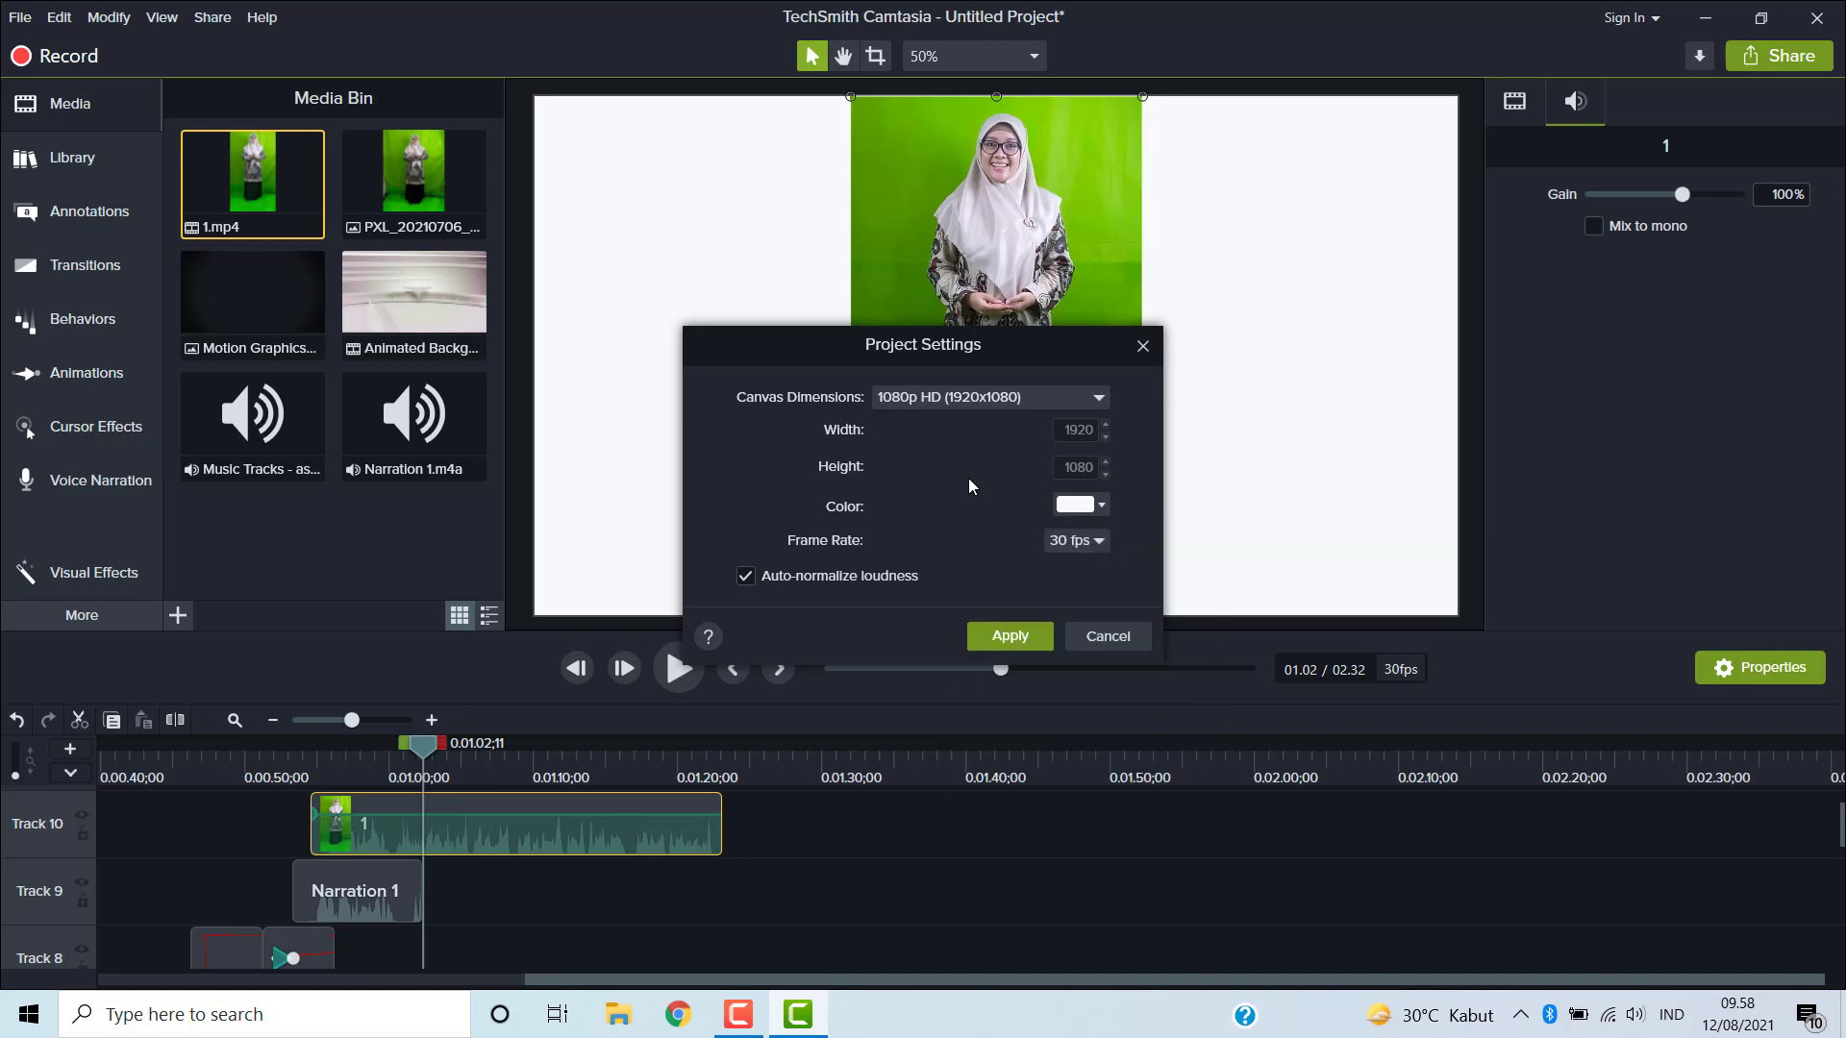
{"action": "left_click", "coordinate": [1010, 636]}
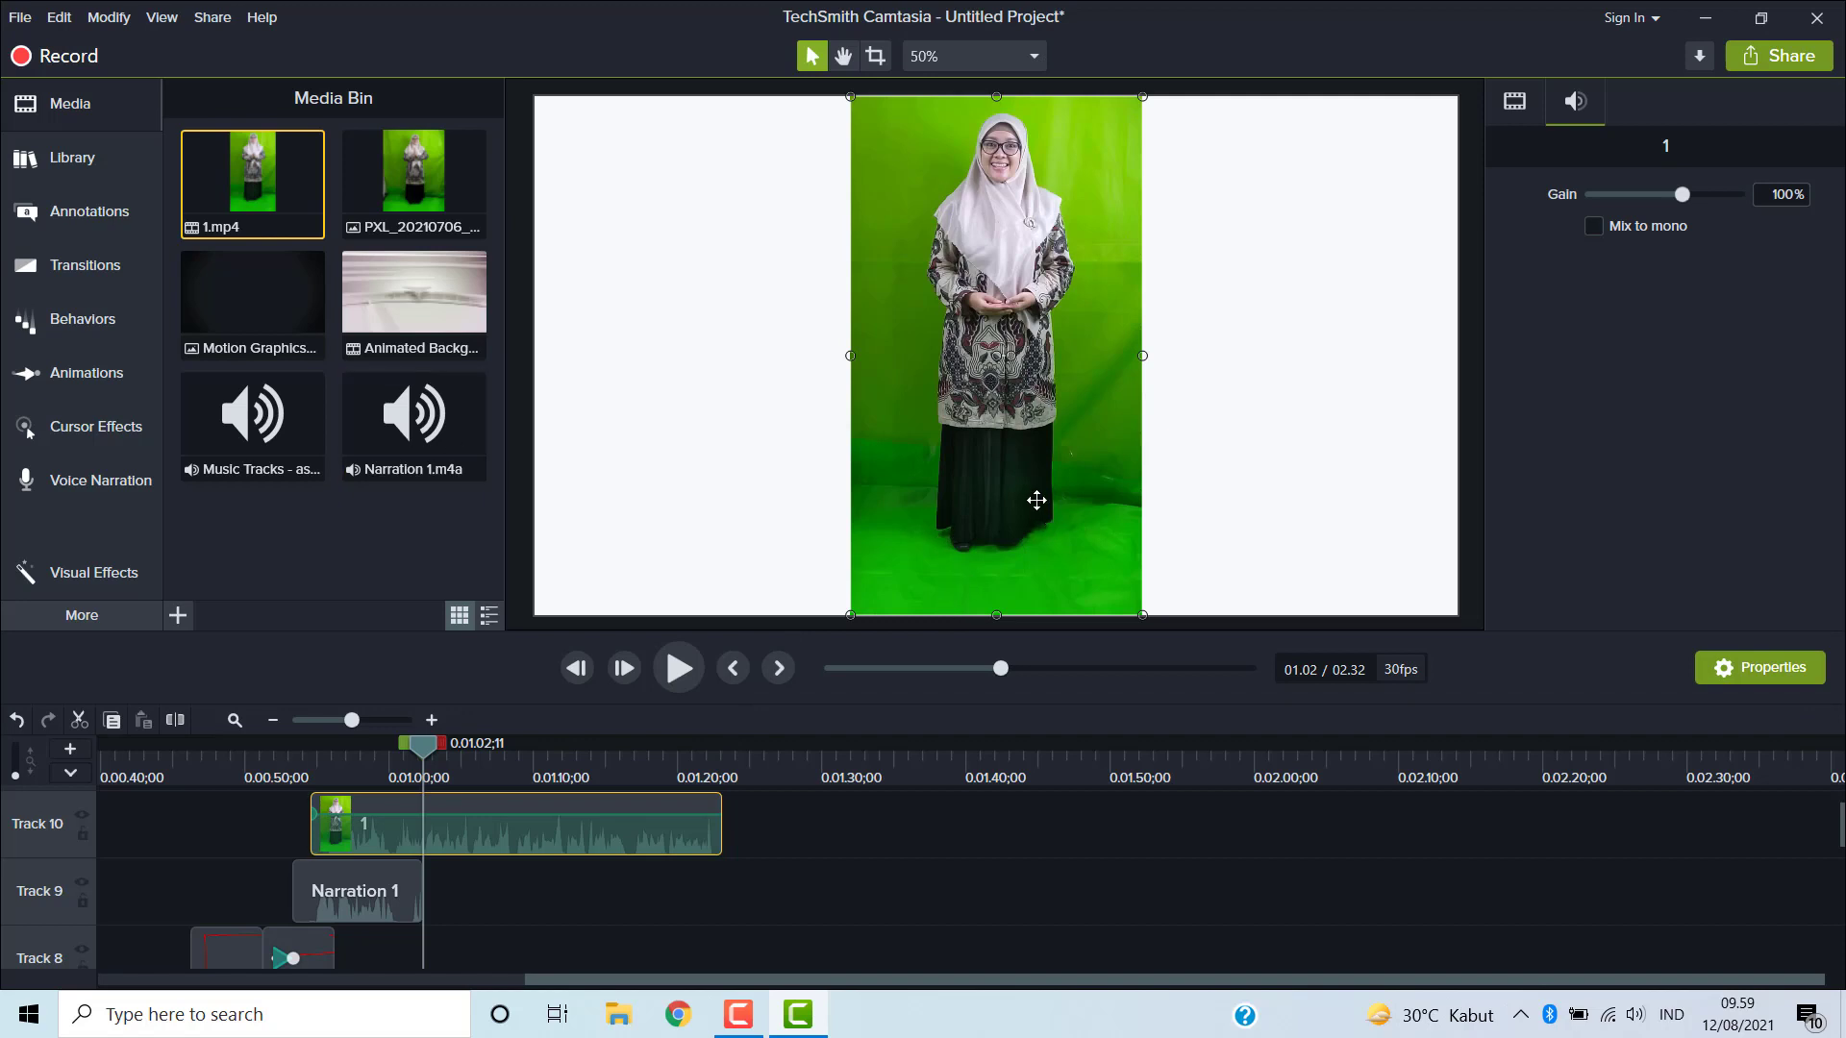
- Apply Remove a Color to the green-screen clip, sample its green background, and set Tolerance to 33%
{"action": "left_click", "coordinate": [117, 574]}
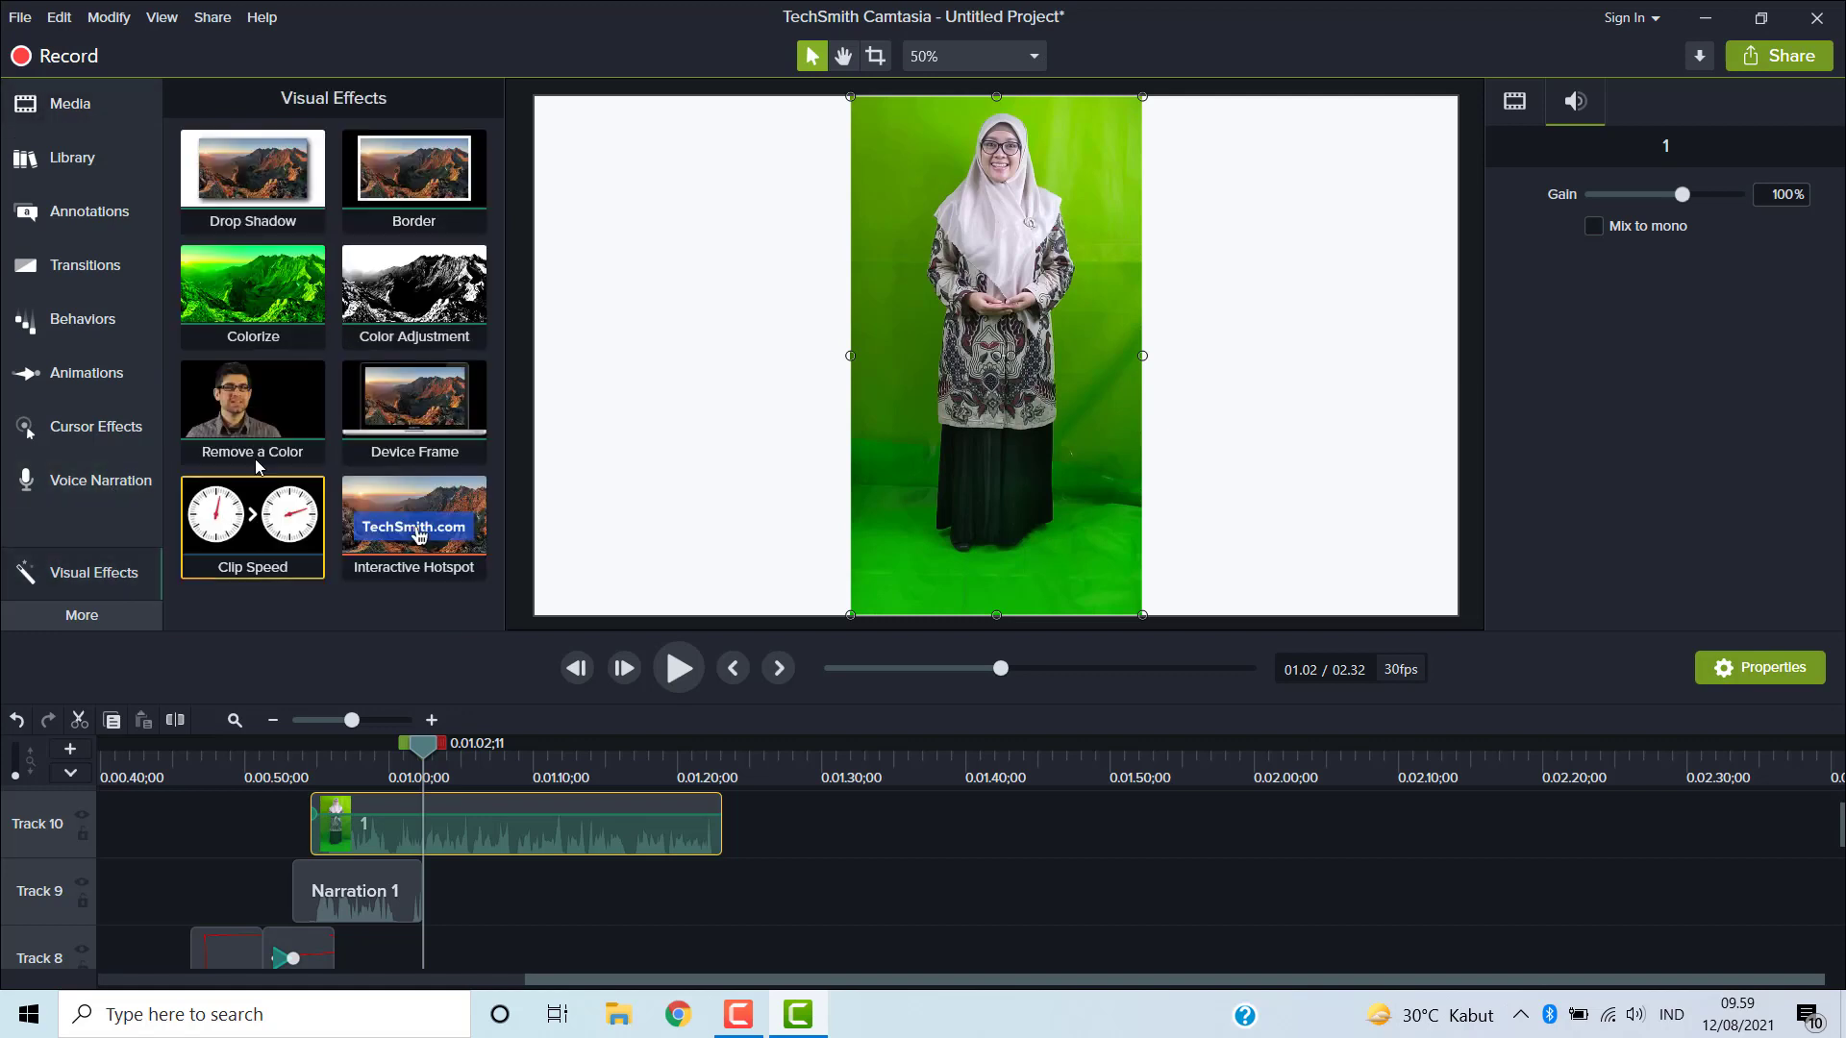
{"action": "left_click_drag", "start_coordinate": [274, 406], "coordinate": [995, 346]}
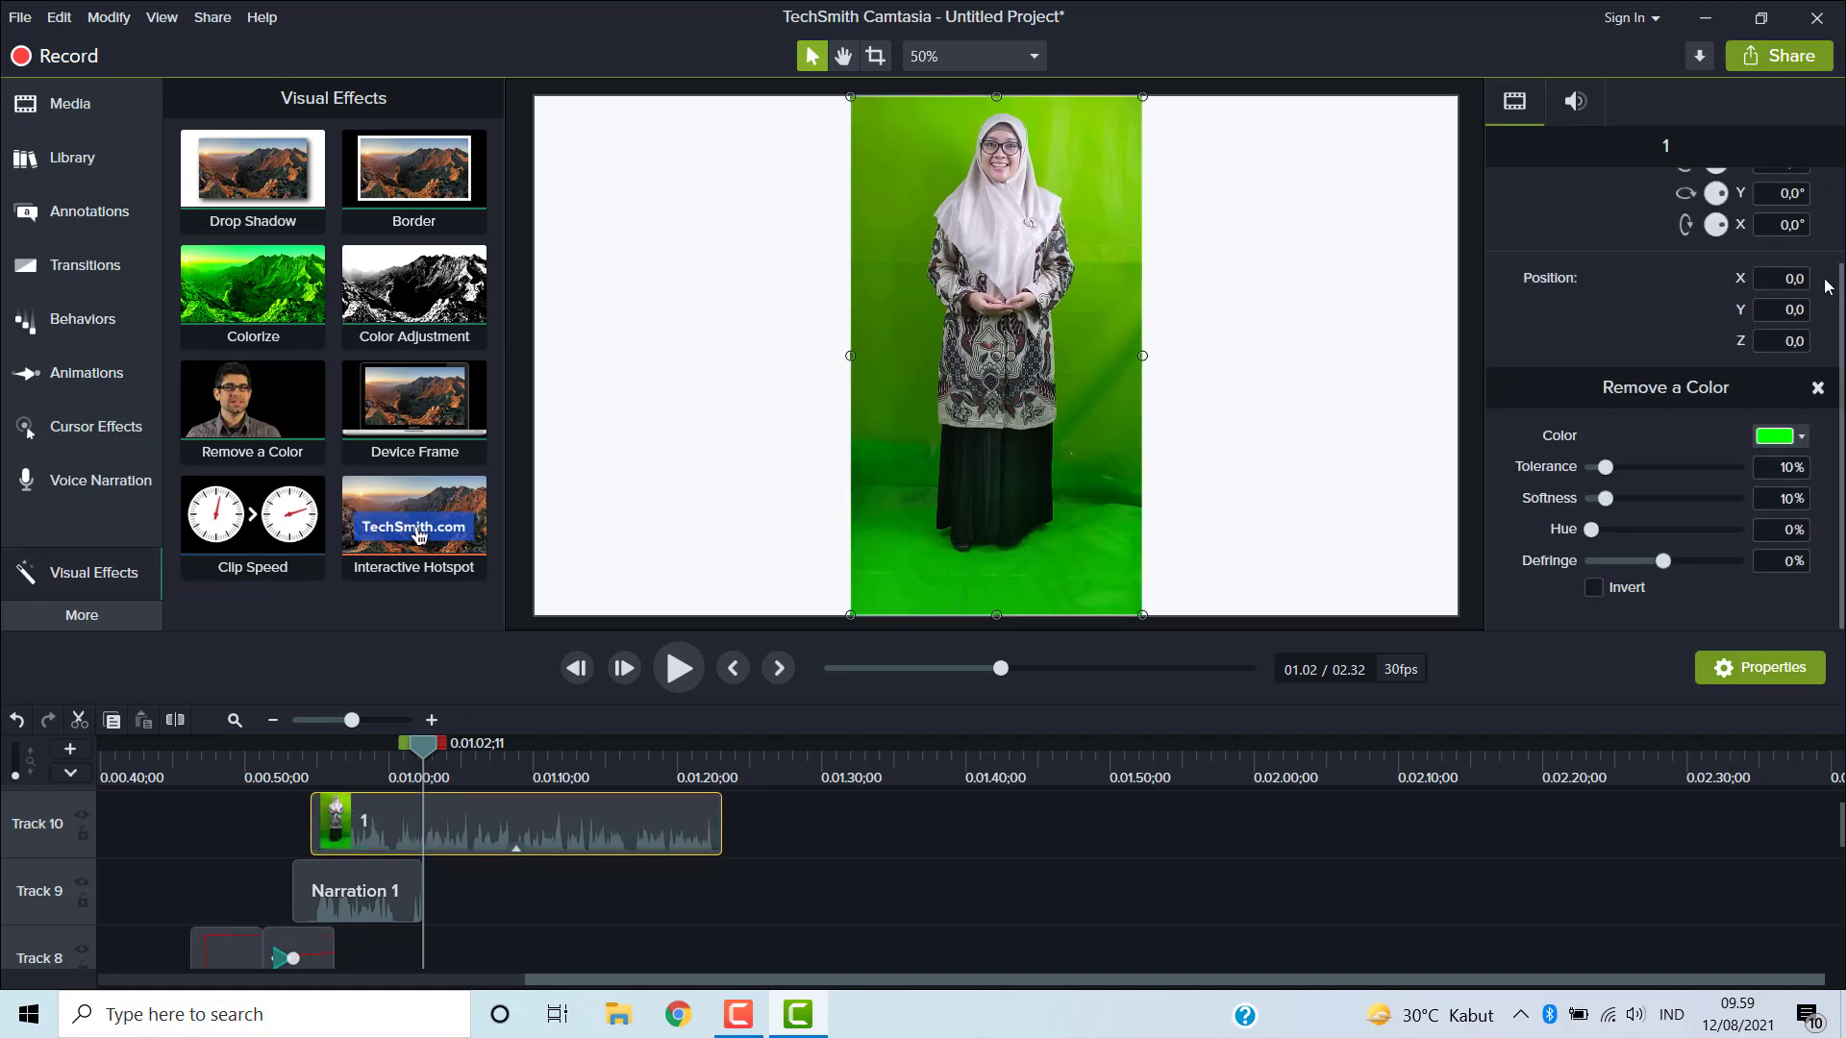
{"action": "left_click", "coordinate": [1801, 438]}
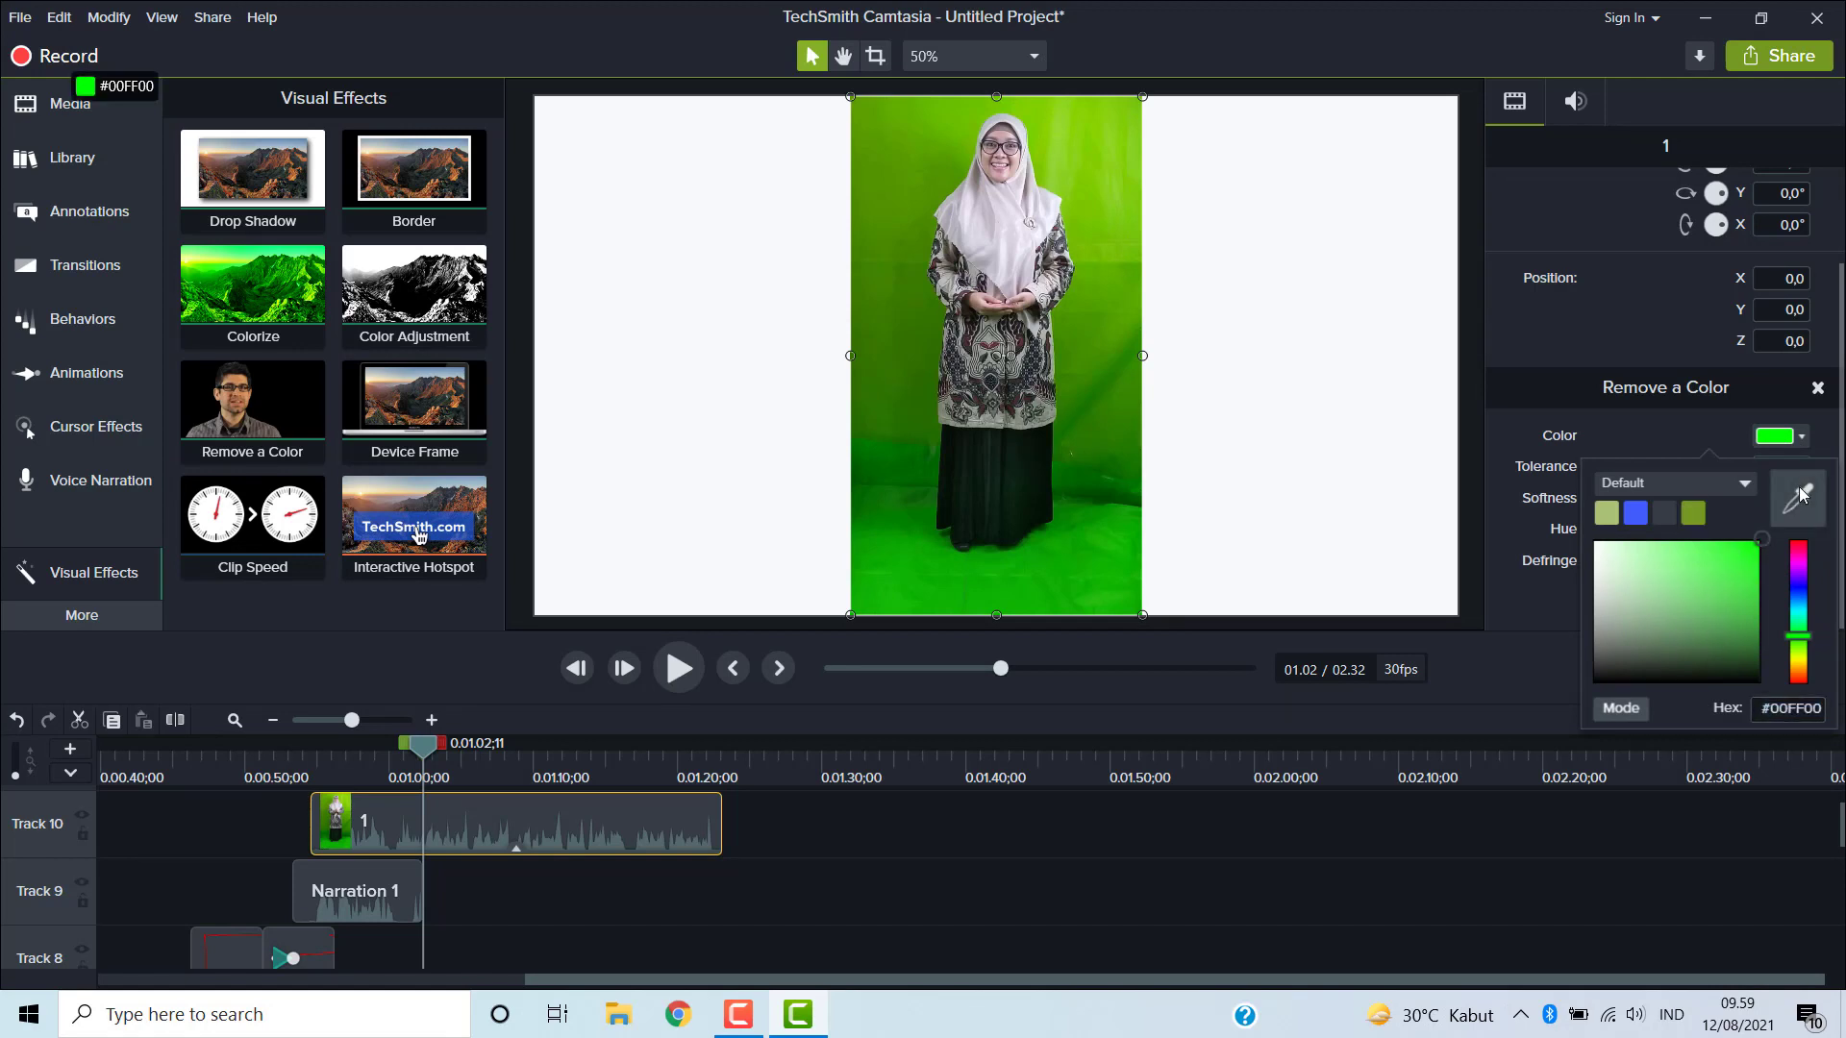
{"action": "left_click", "coordinate": [1801, 493]}
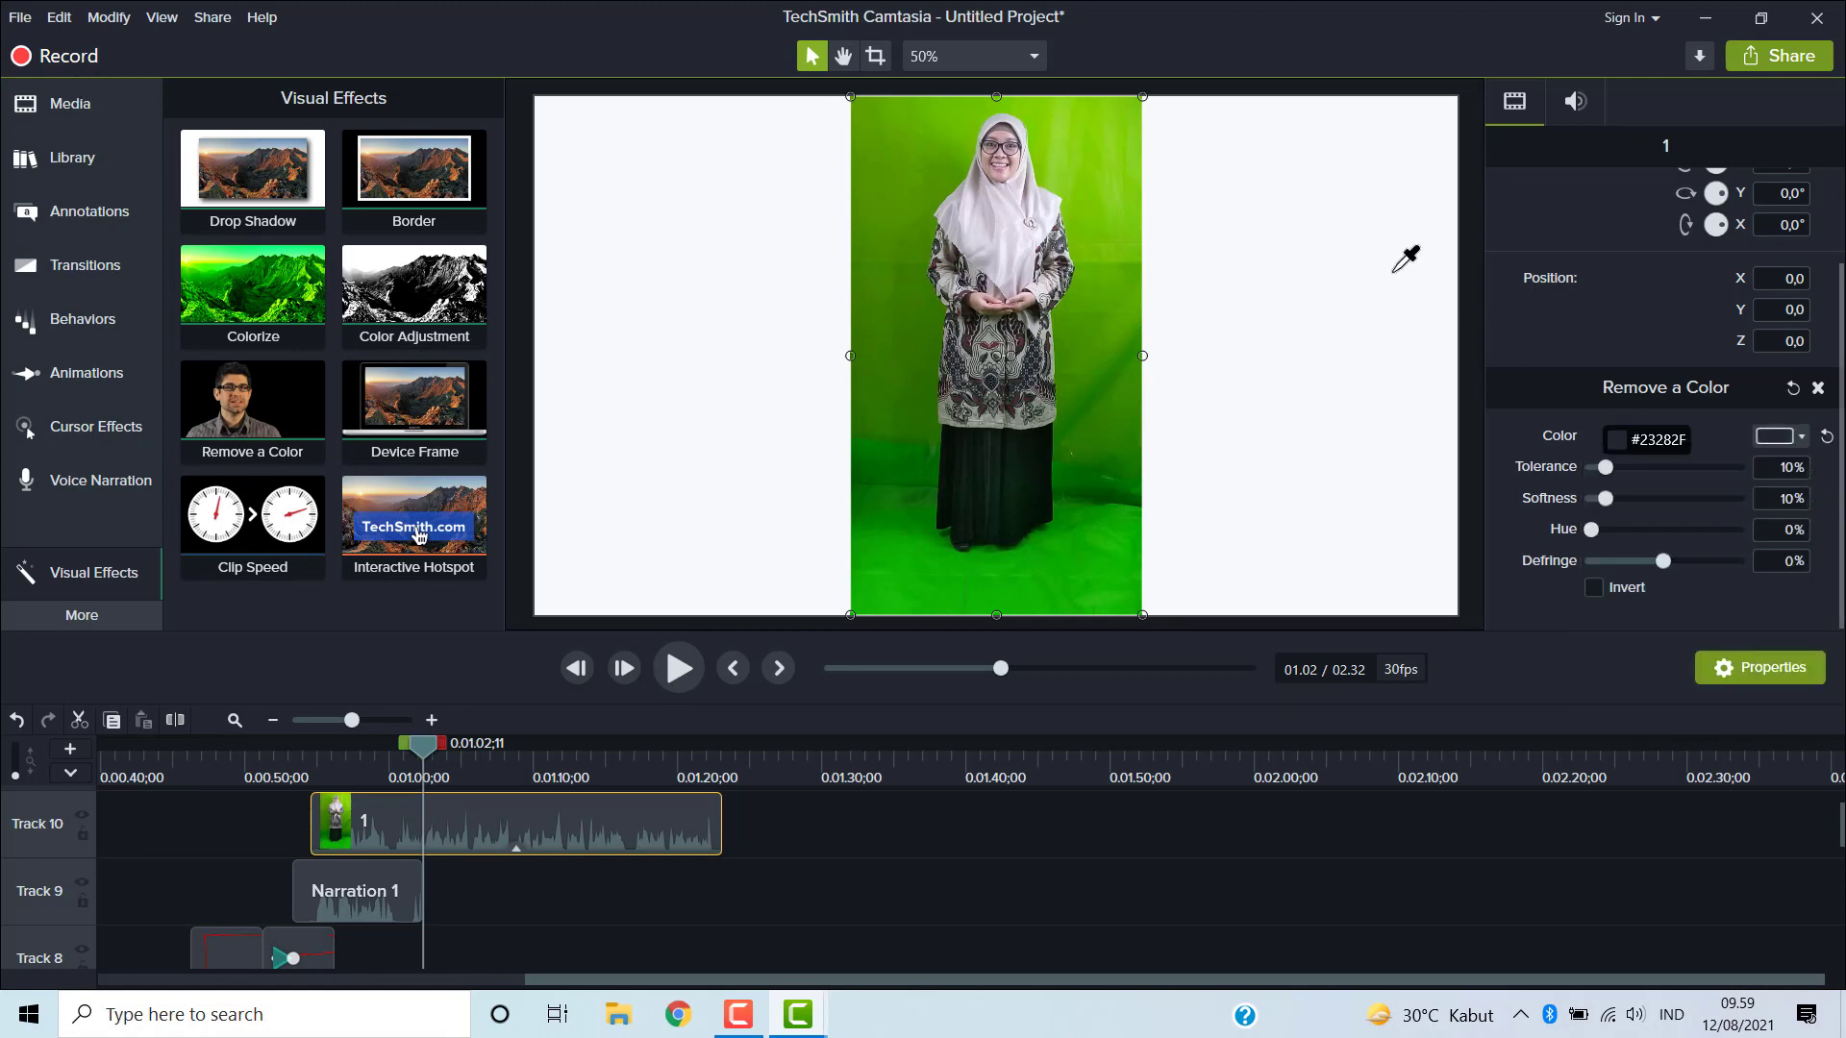
{"action": "left_click", "coordinate": [1097, 123]}
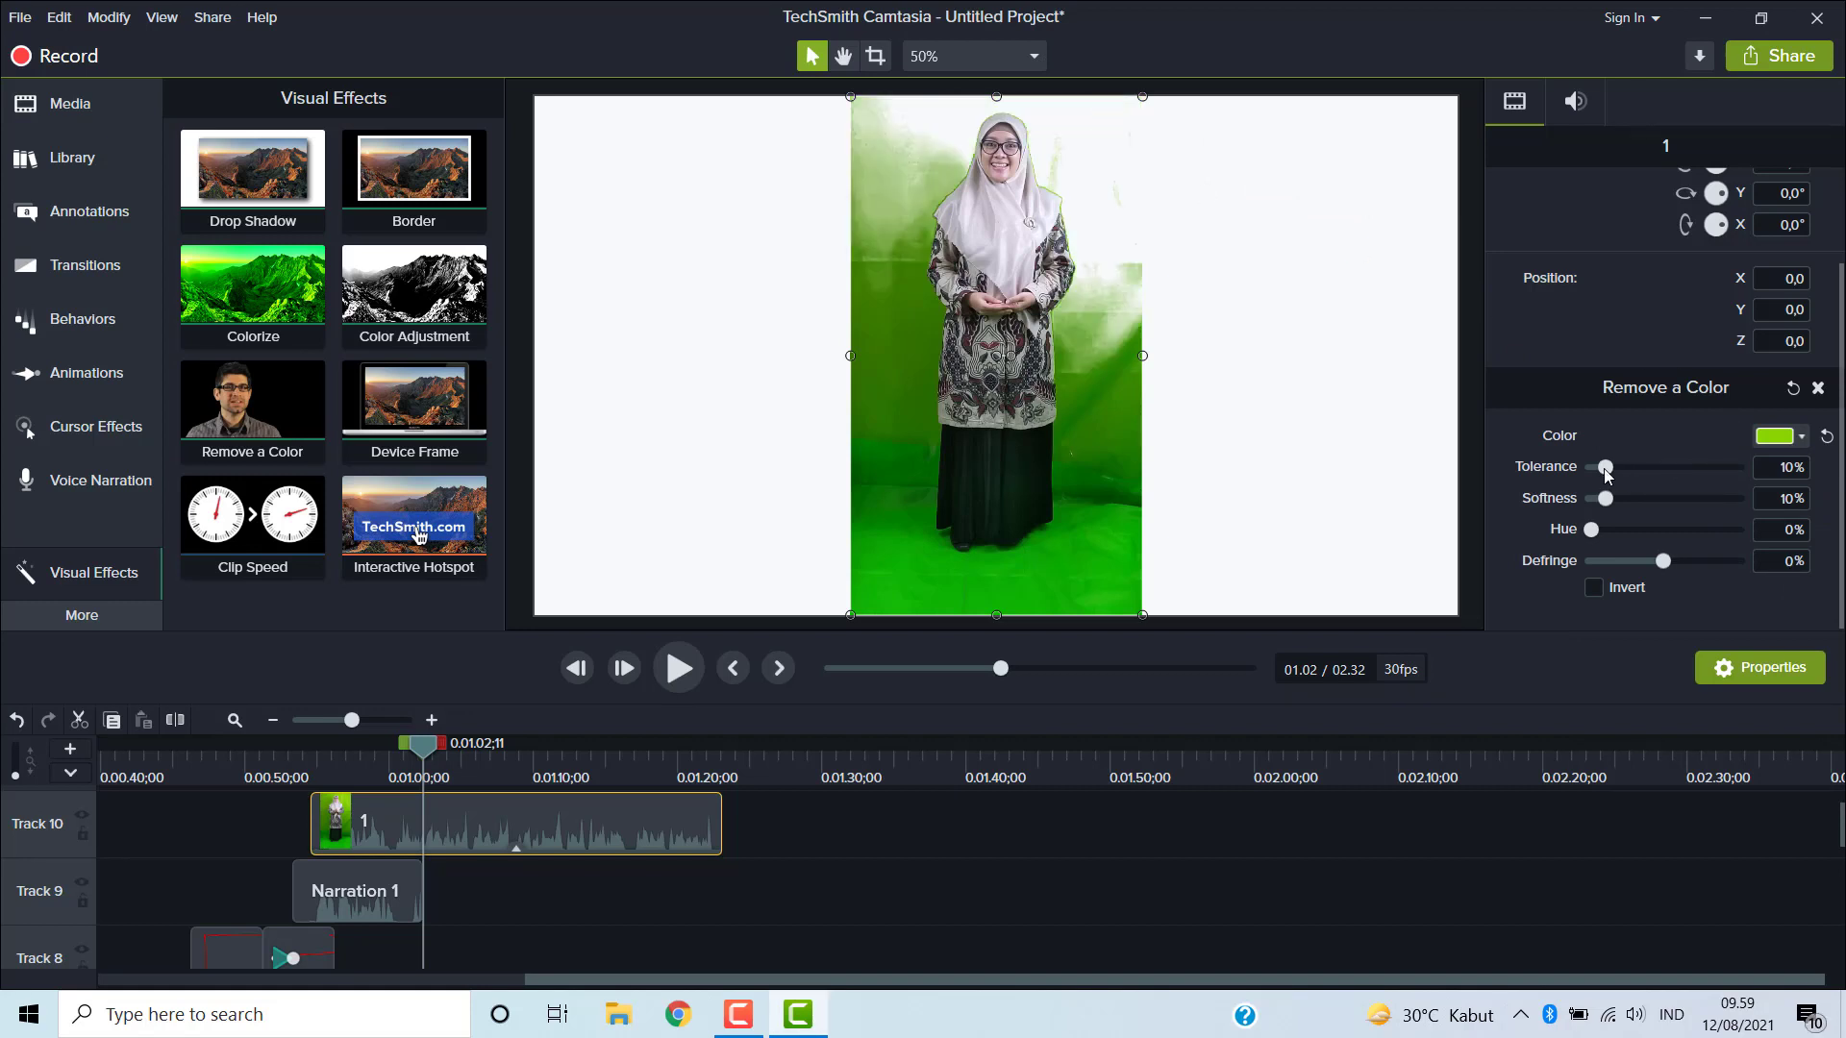
{"action": "left_click_drag", "start_coordinate": [1606, 468], "coordinate": [1636, 469]}
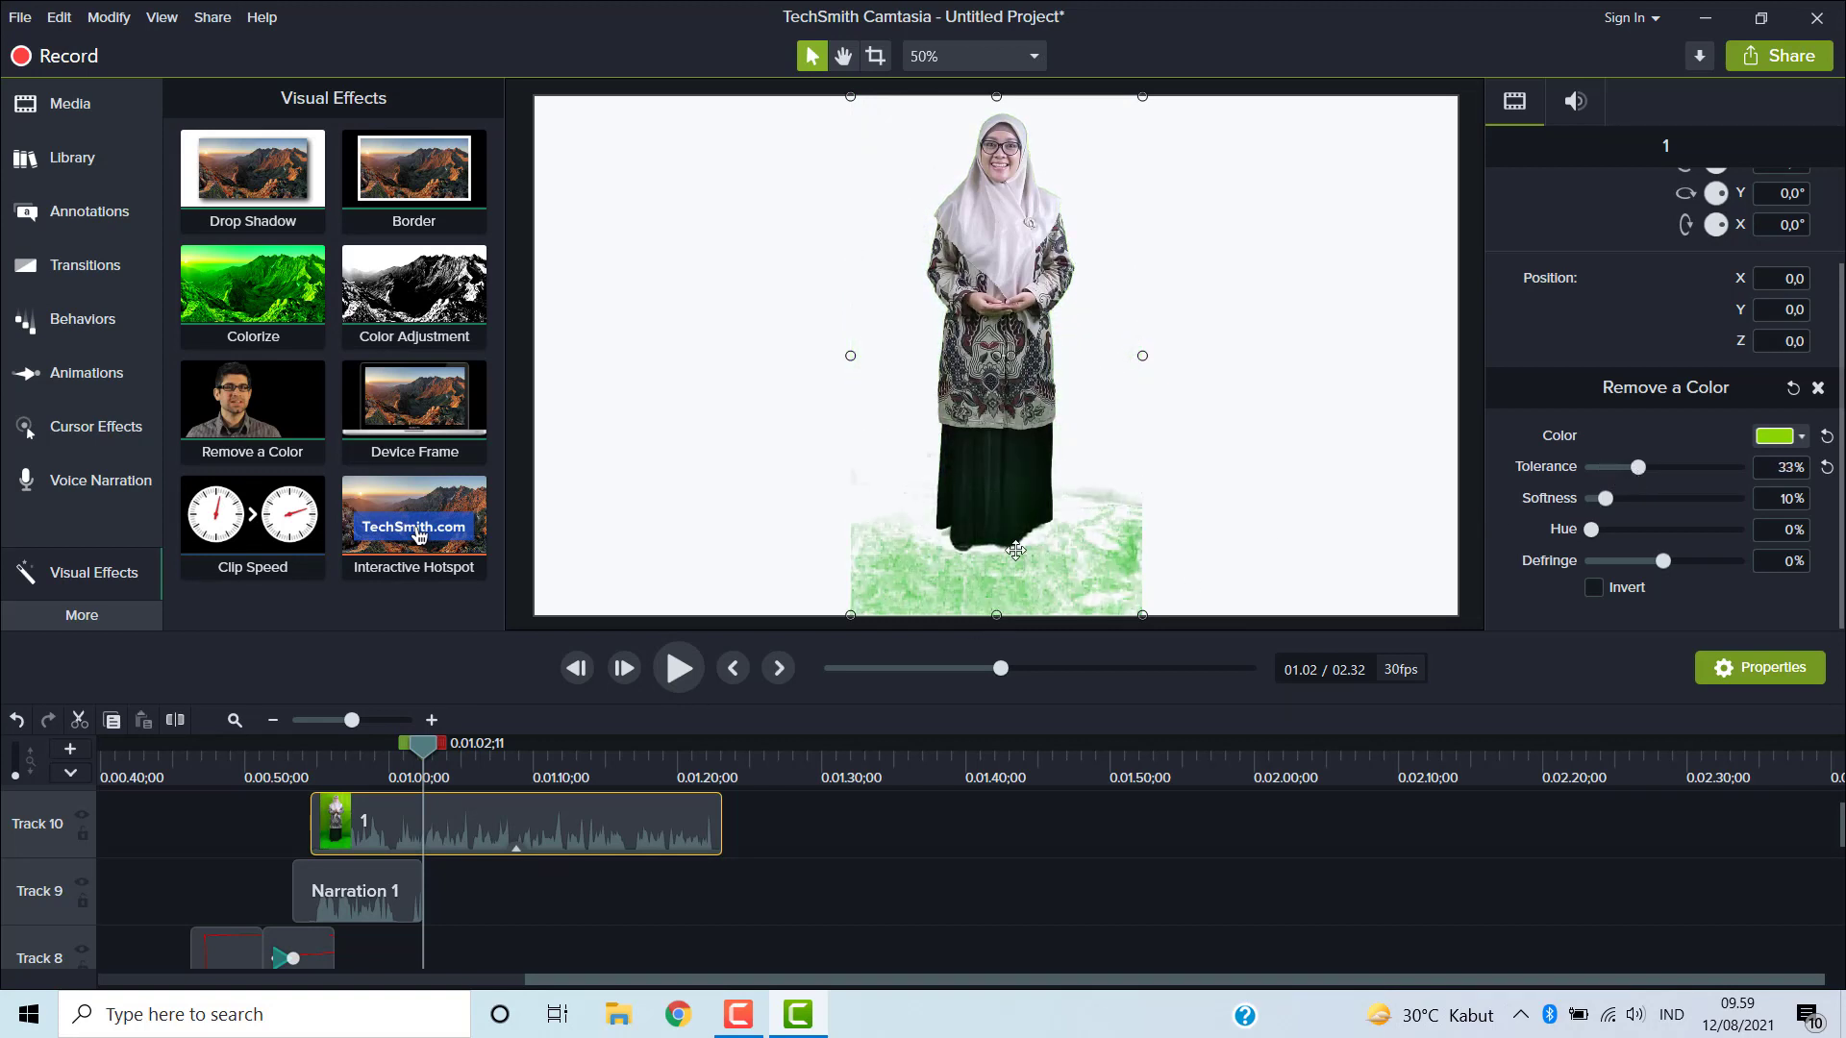
- Crop the bottom of the green-screen clip and move it down to Y position -116
{"action": "left_click", "coordinate": [871, 58]}
{"action": "left_click_drag", "start_coordinate": [998, 611], "coordinate": [1013, 545]}
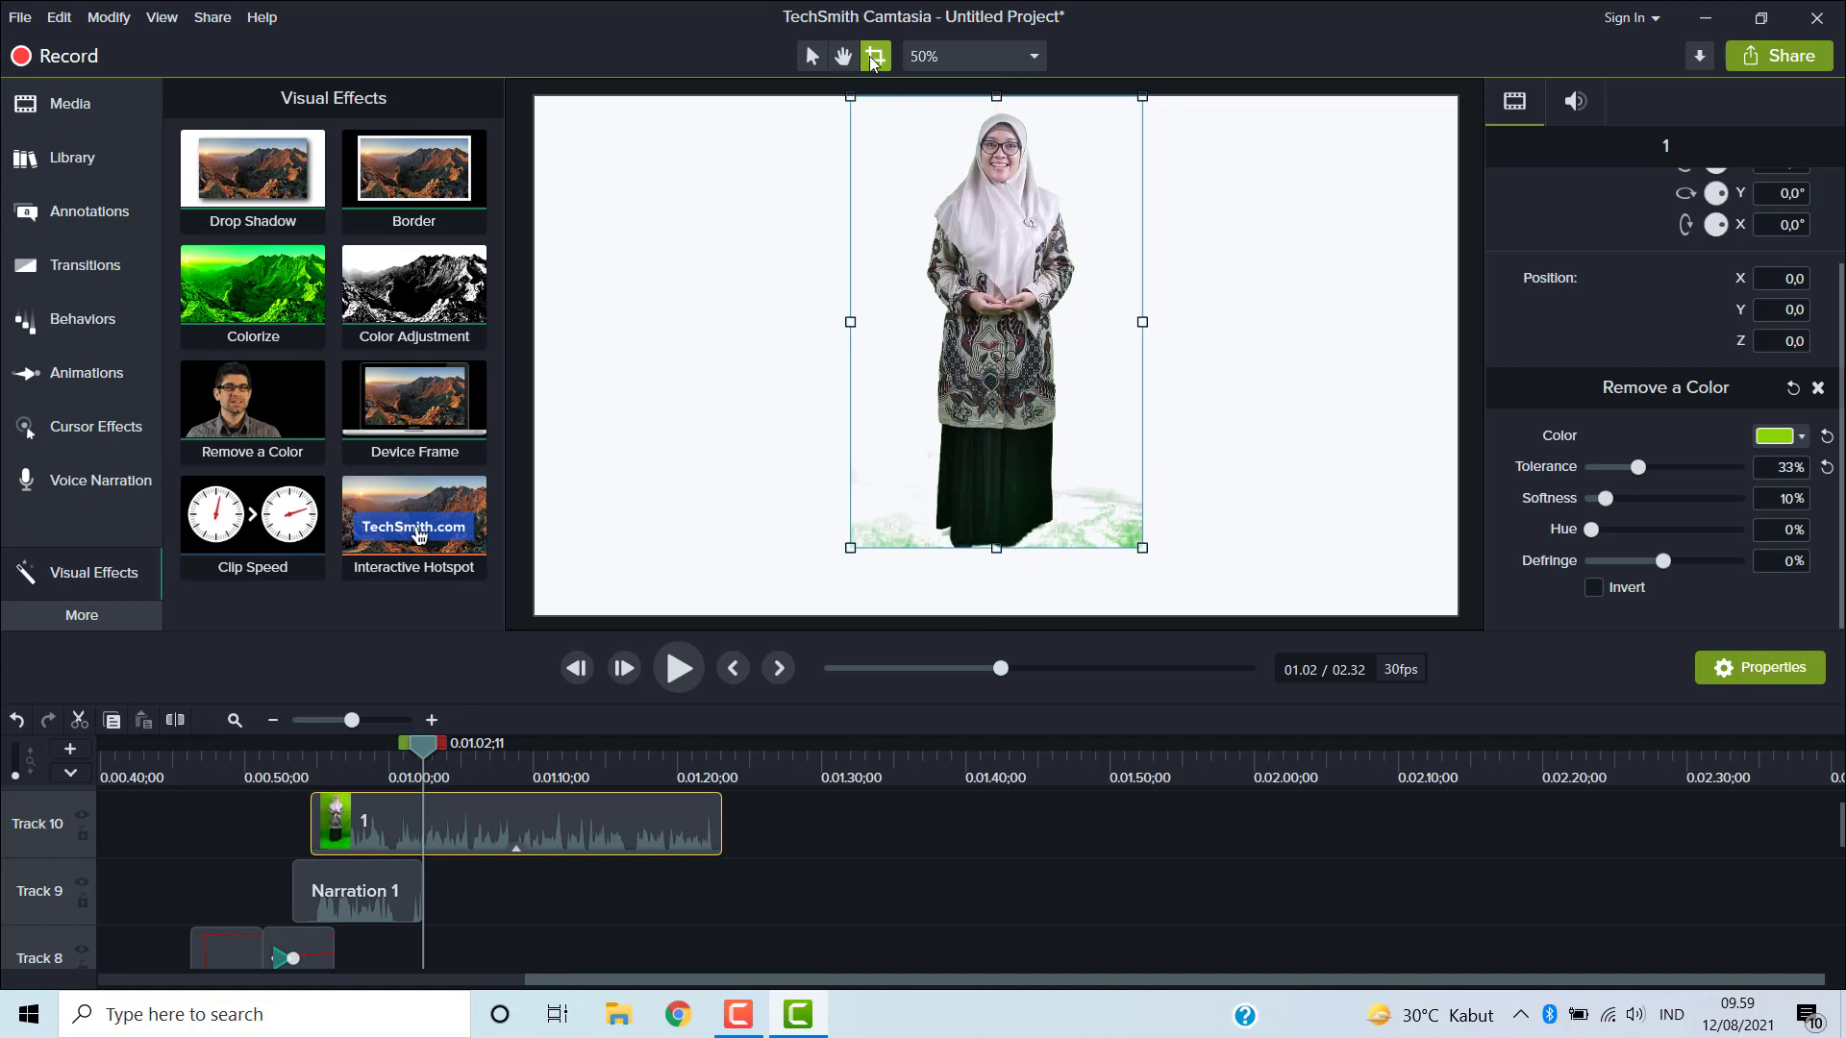
{"action": "left_click_drag", "start_coordinate": [1026, 262], "coordinate": [1024, 315]}
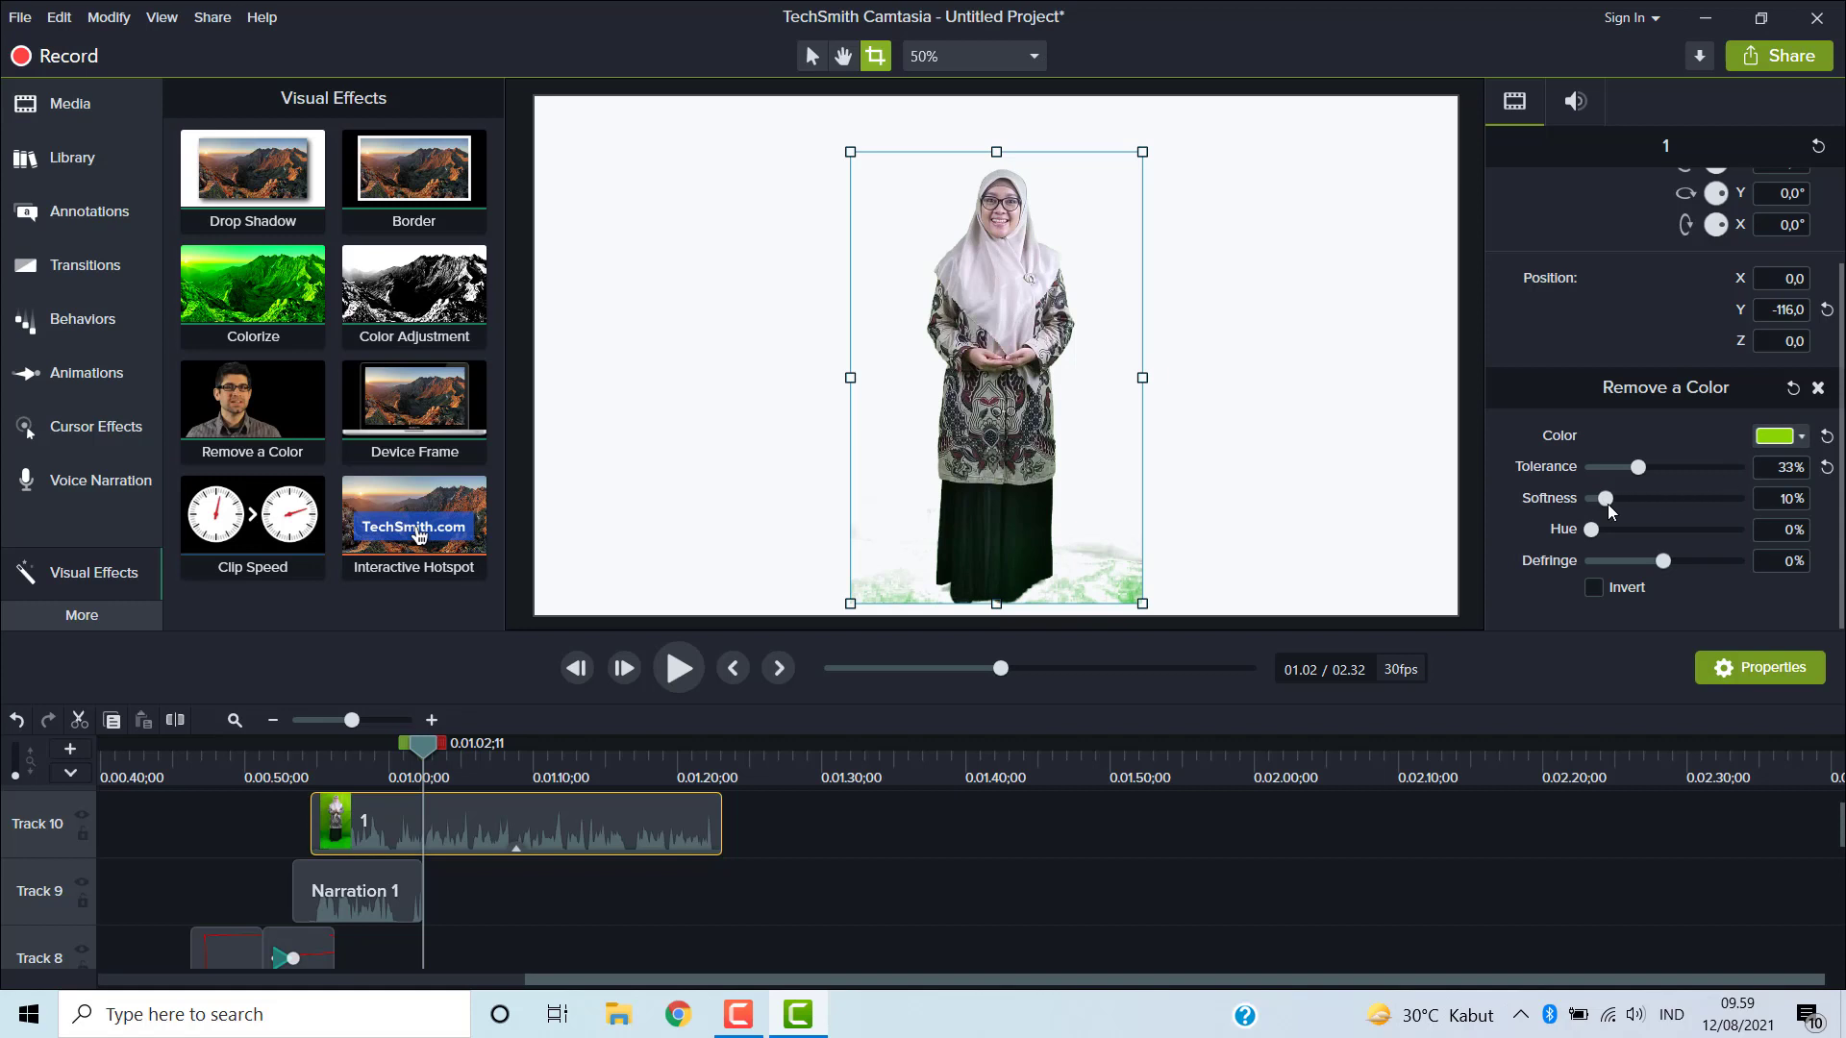
- Raise the Remove a Color tolerance to 36% with softness 8%, and crop a bit more off the presenter clip's bottom
{"action": "left_click_drag", "start_coordinate": [1610, 508], "coordinate": [1644, 471]}
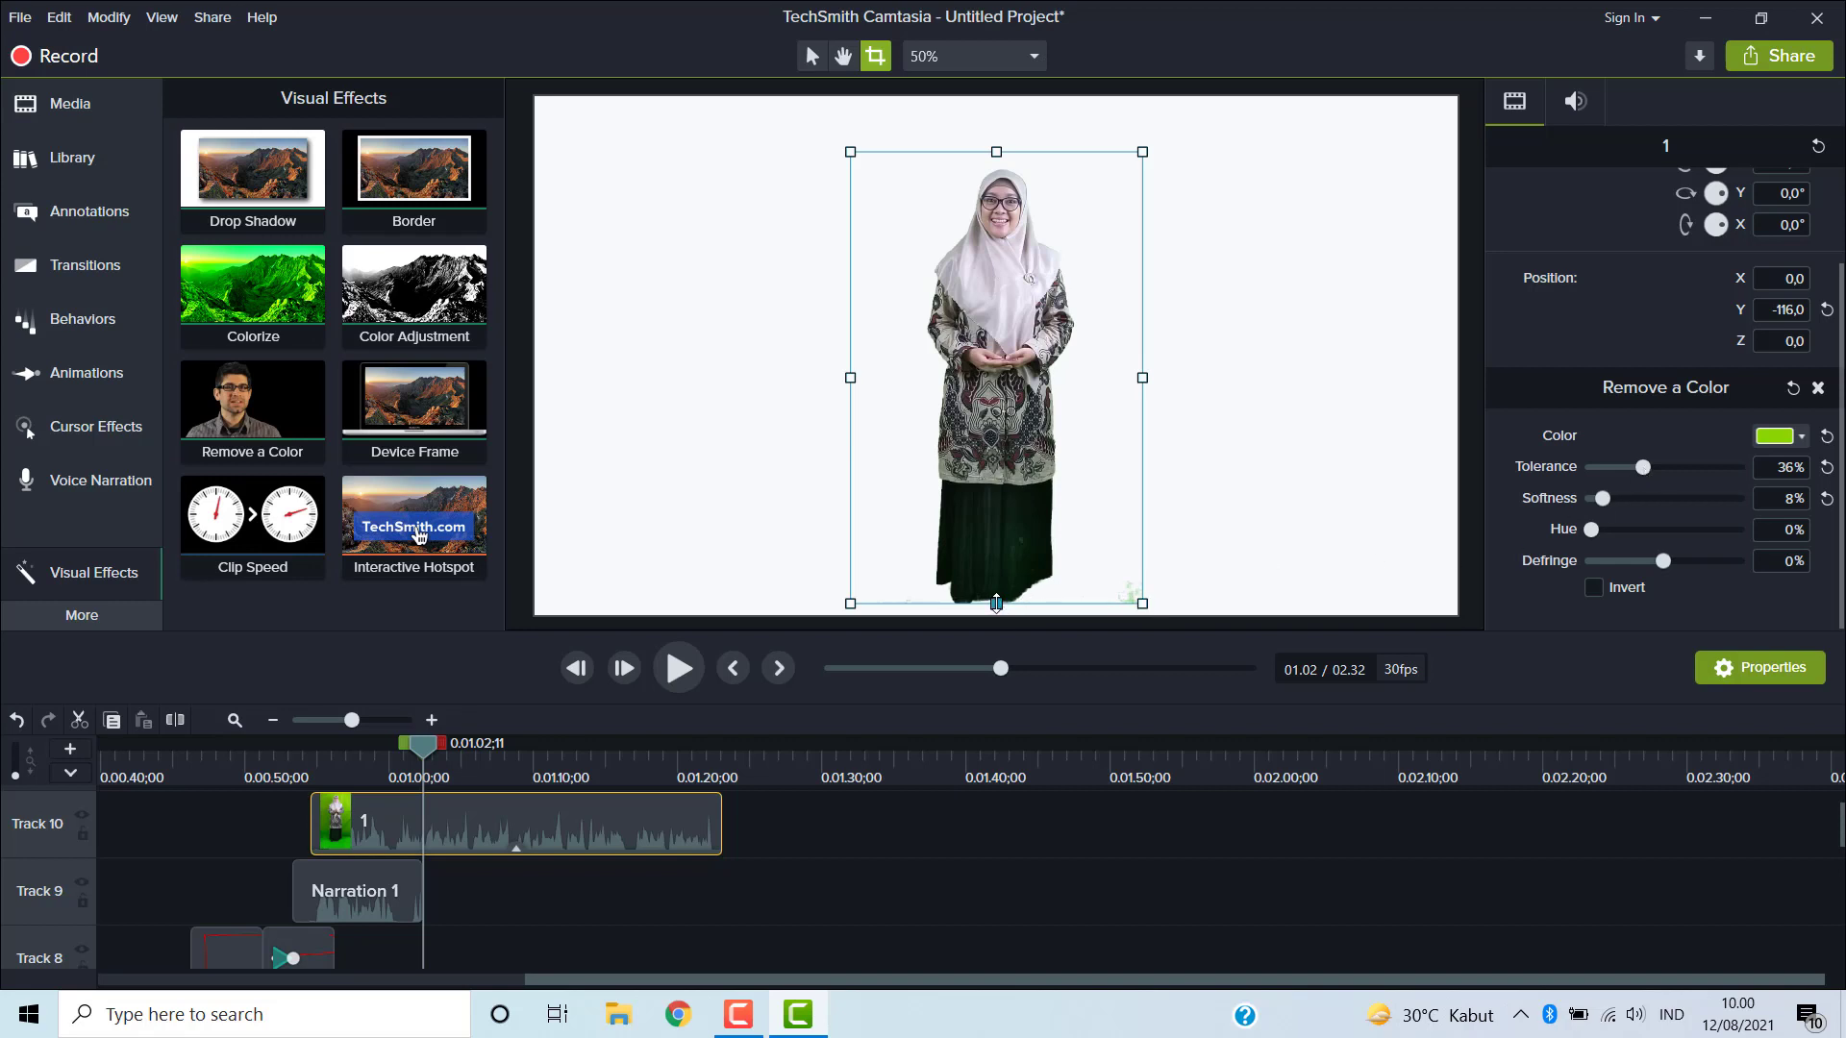
{"action": "left_click_drag", "start_coordinate": [996, 604], "coordinate": [1004, 577]}
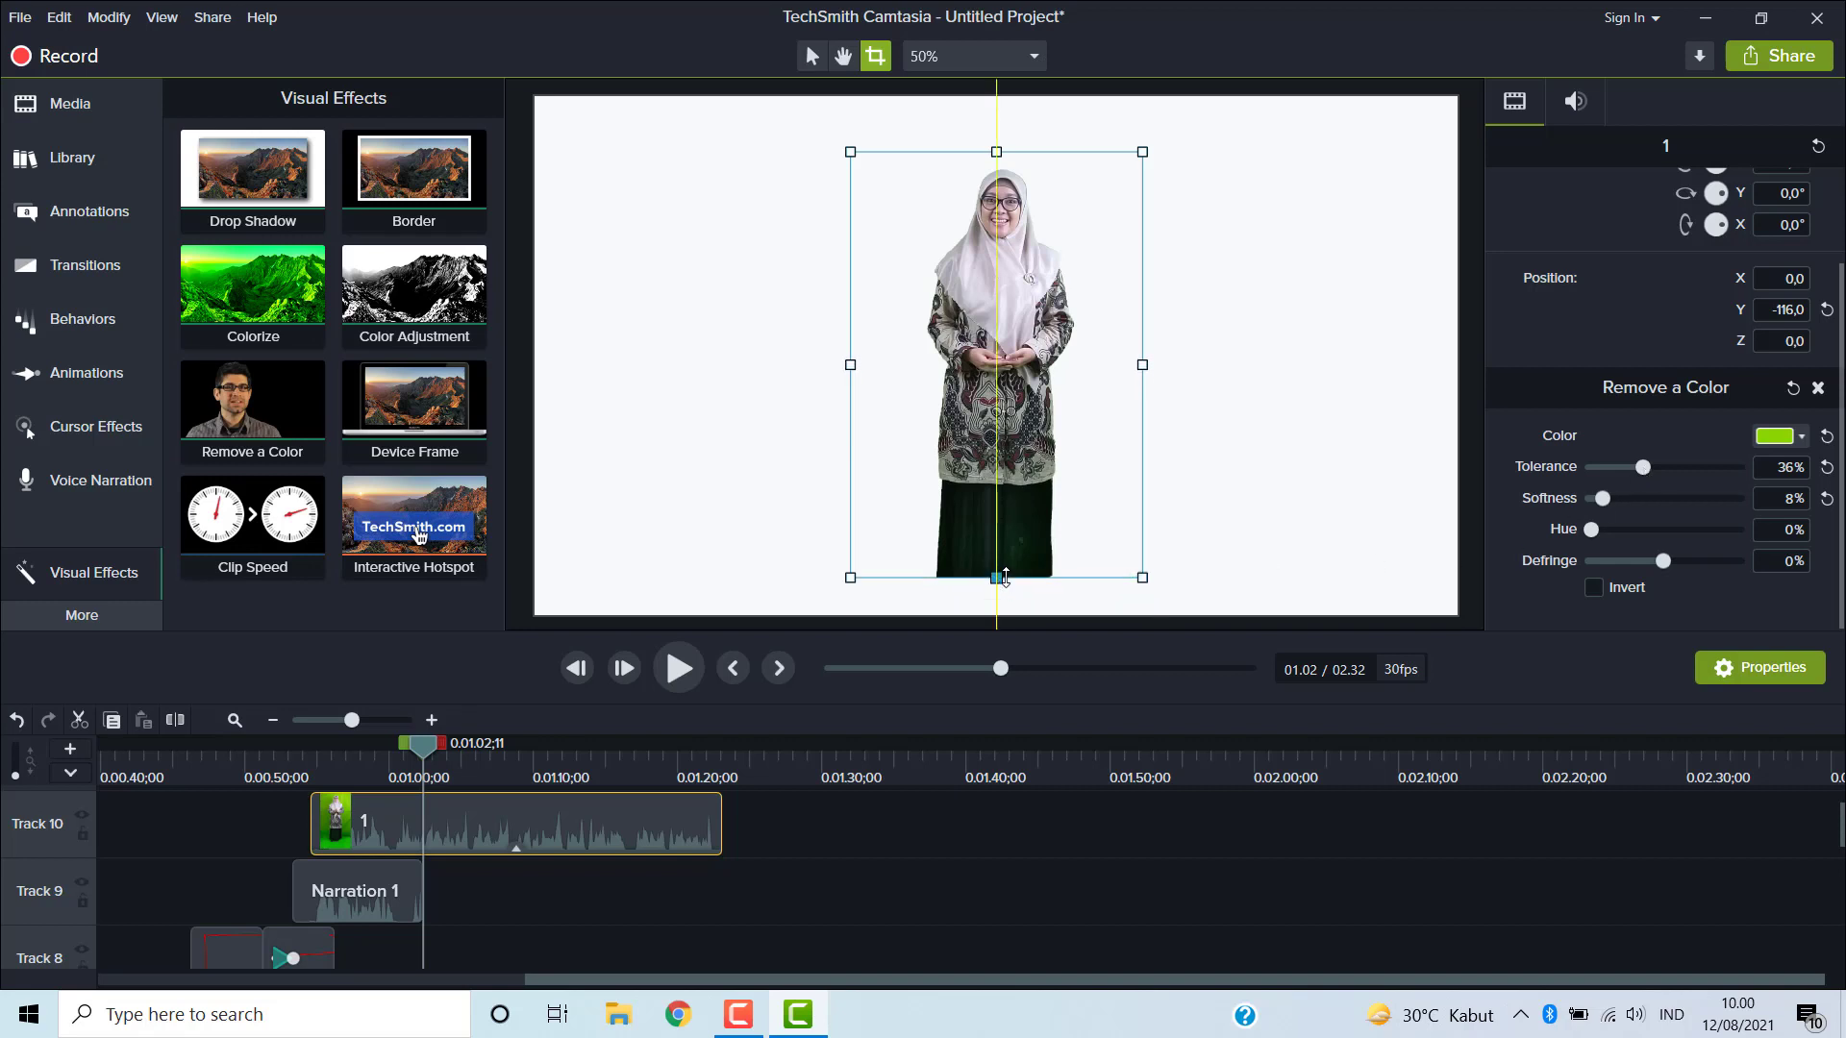
{"action": "left_click", "coordinate": [810, 57]}
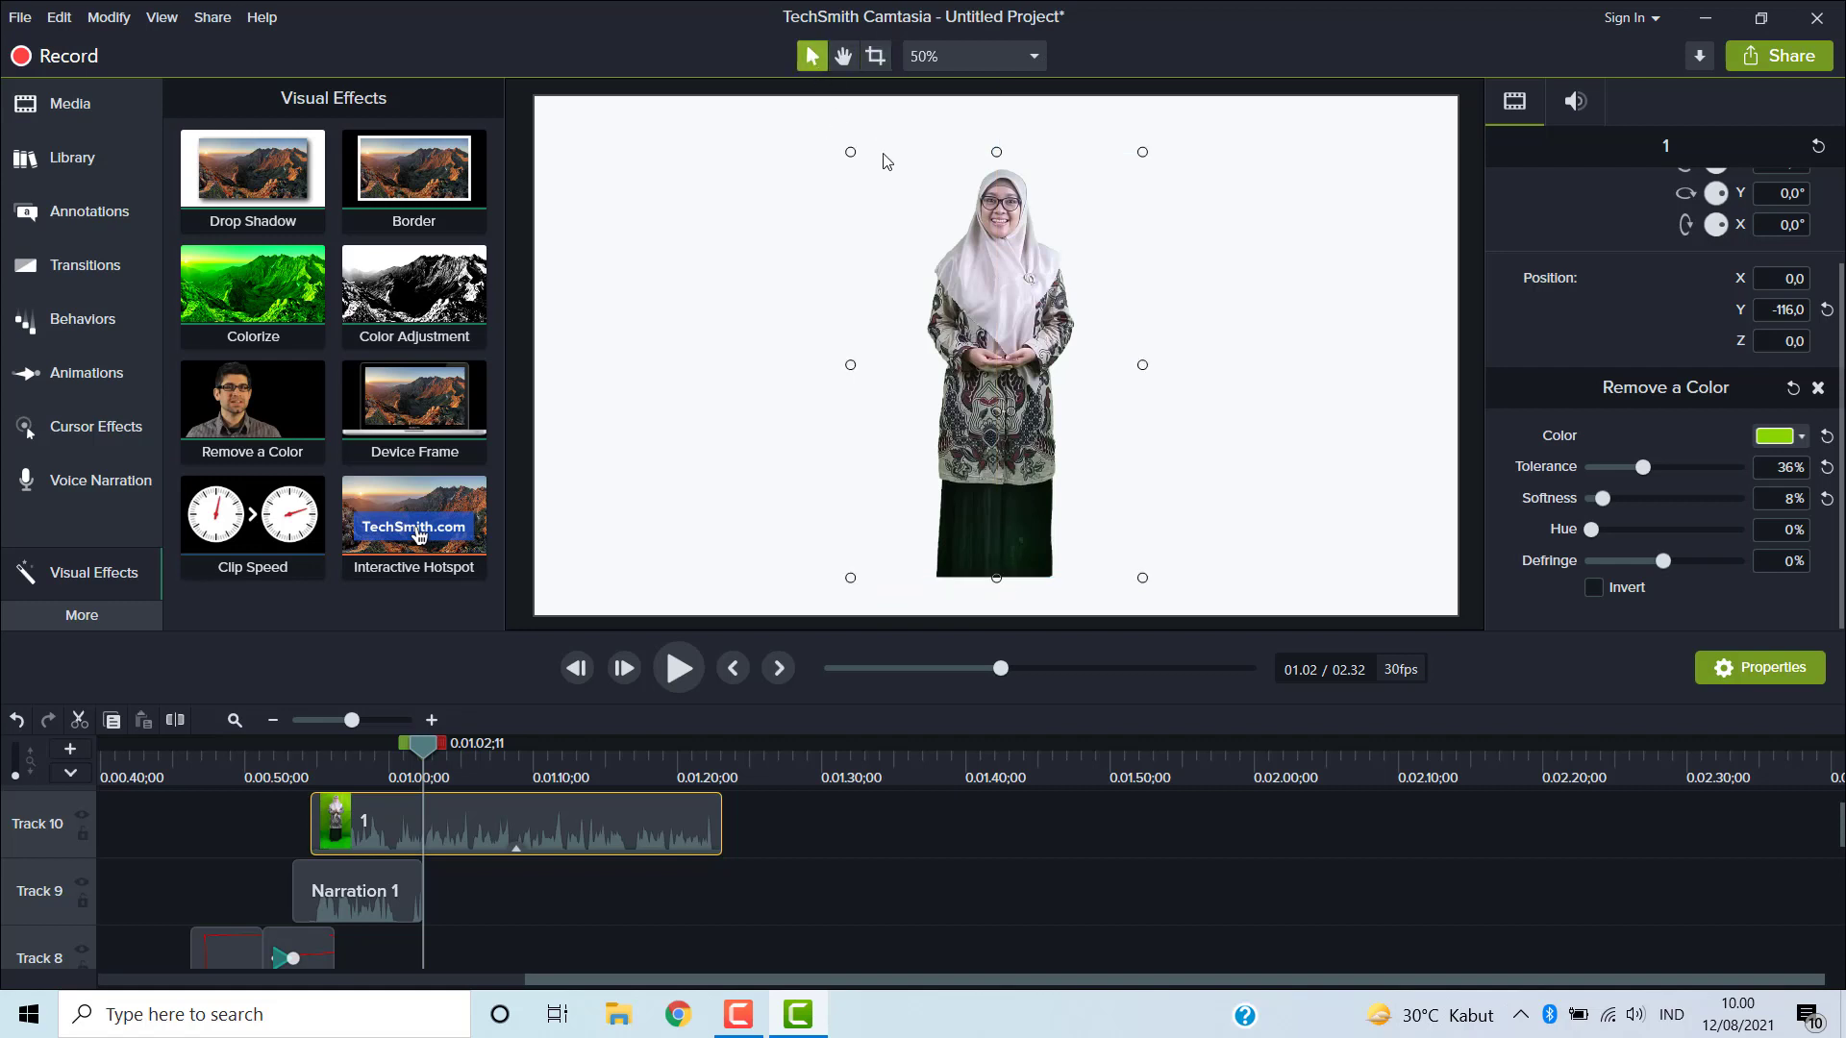
- Move the presenter clip down to Y position -194 and preview the playback
{"action": "left_click_drag", "start_coordinate": [996, 318], "coordinate": [996, 356]}
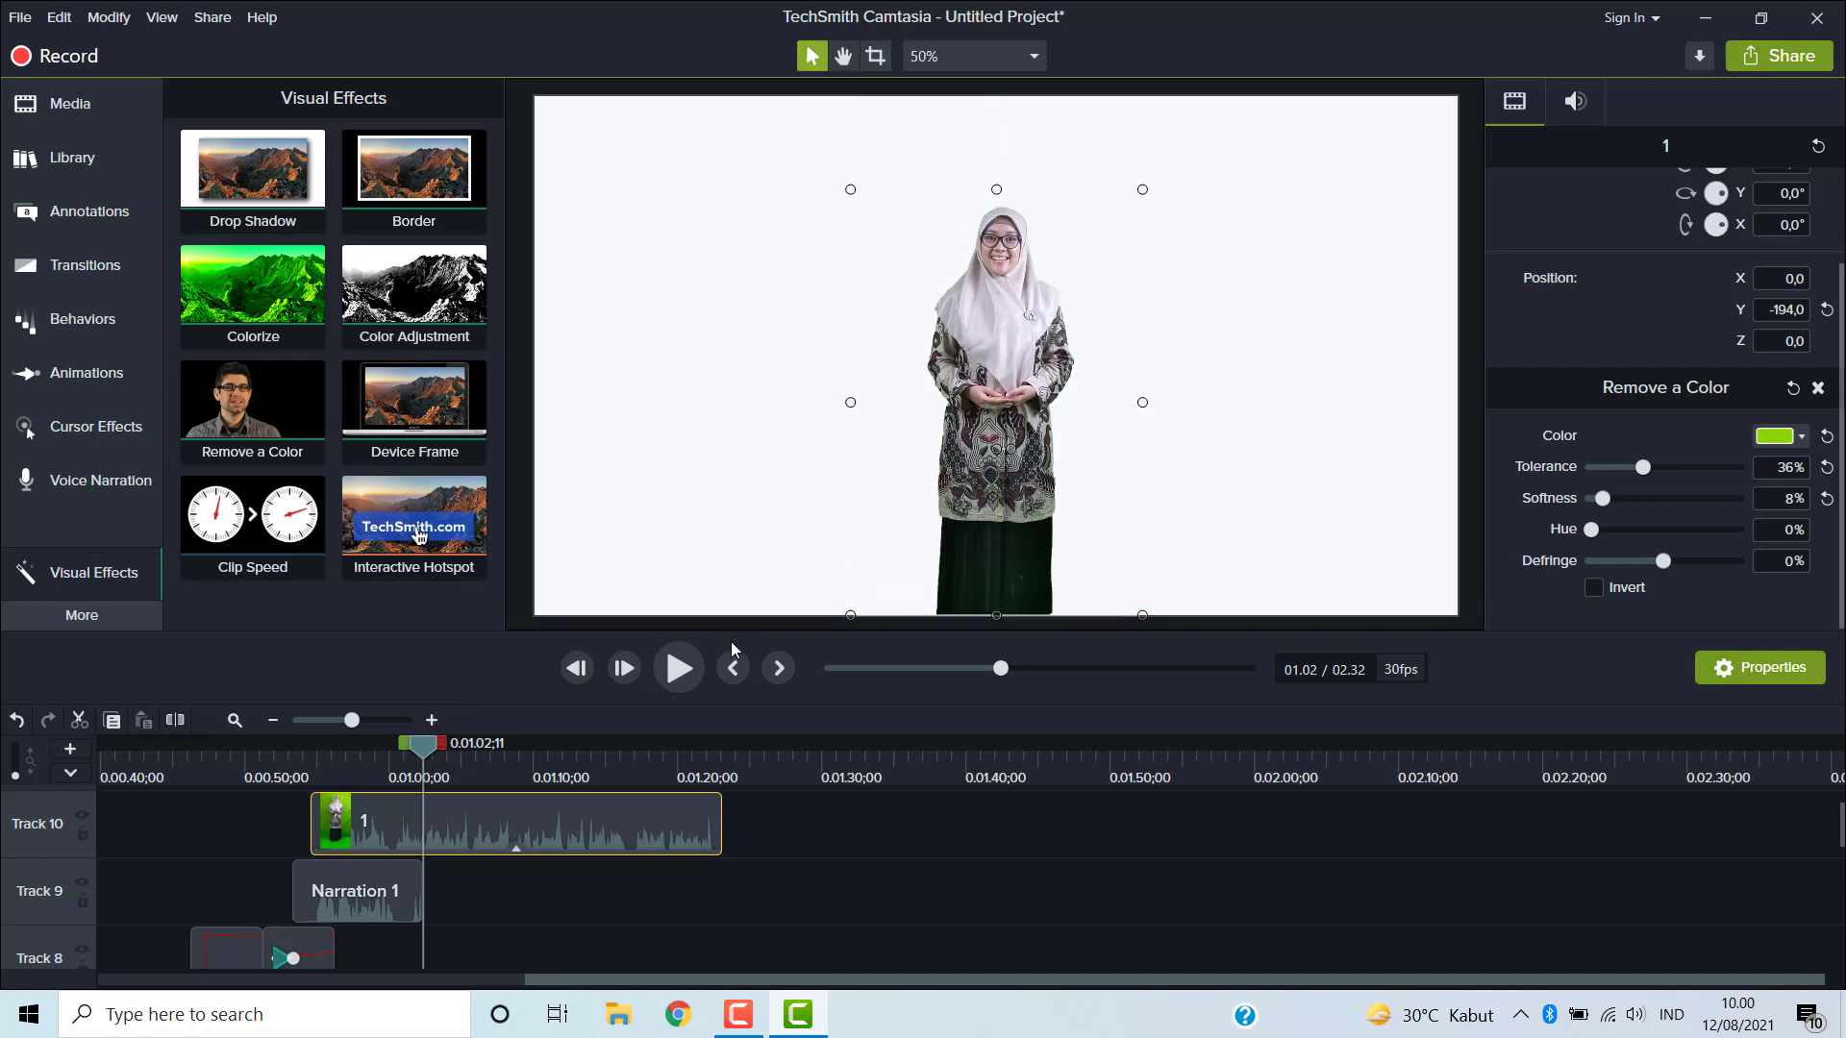
{"action": "left_click", "coordinate": [685, 667]}
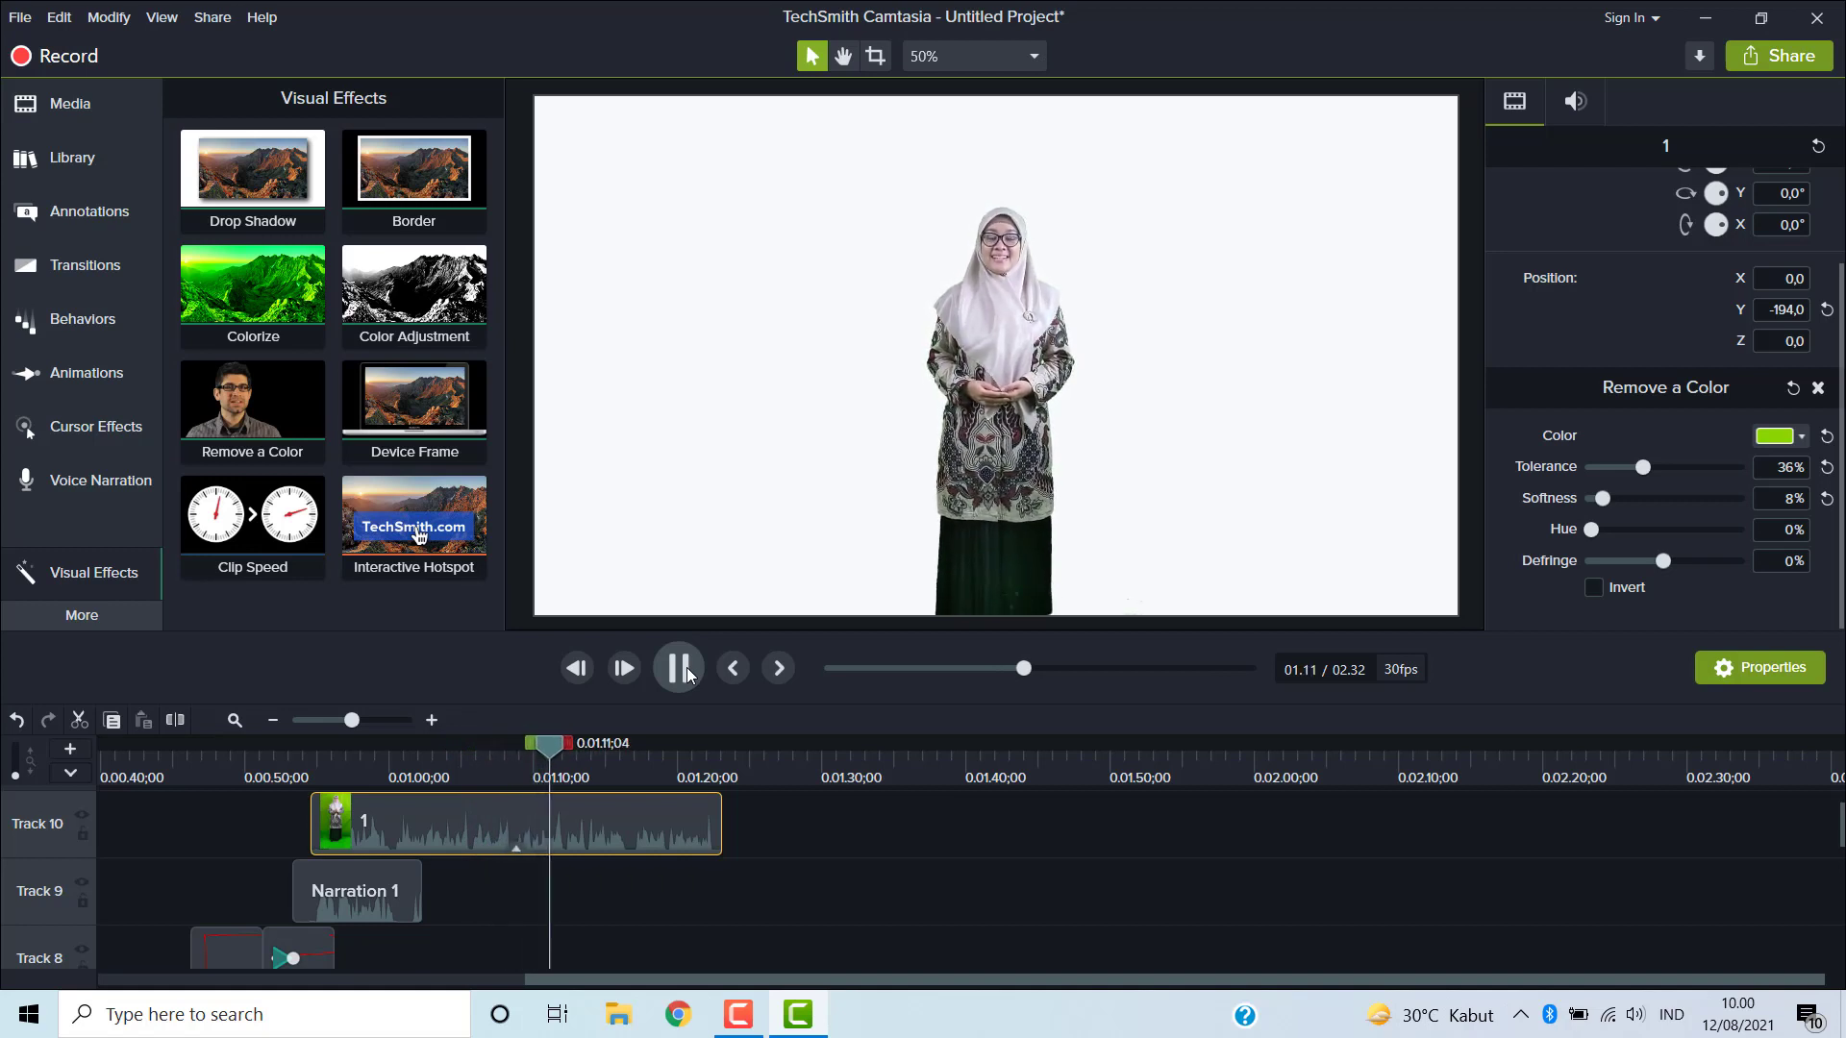
{"action": "left_click", "coordinate": [679, 669]}
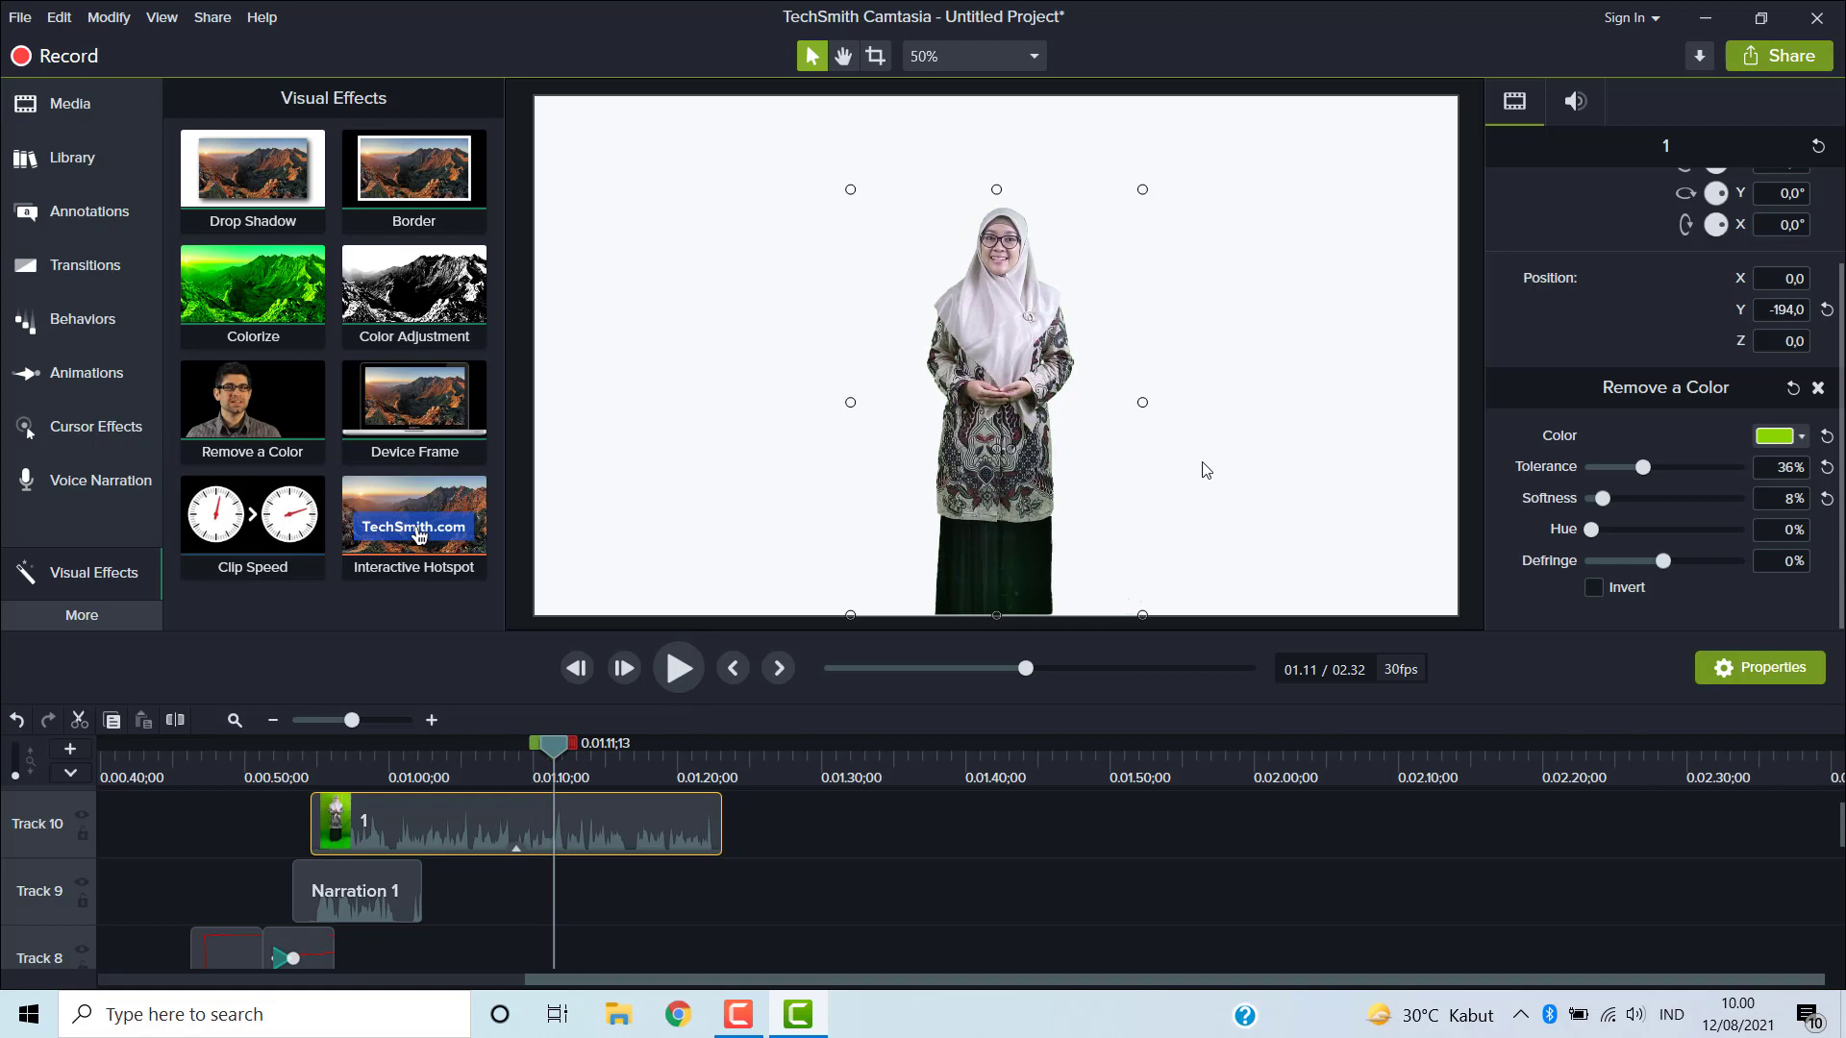
- Open Interactivity and add a quiz to the timeline at the playhead
{"action": "left_click", "coordinate": [107, 617]}
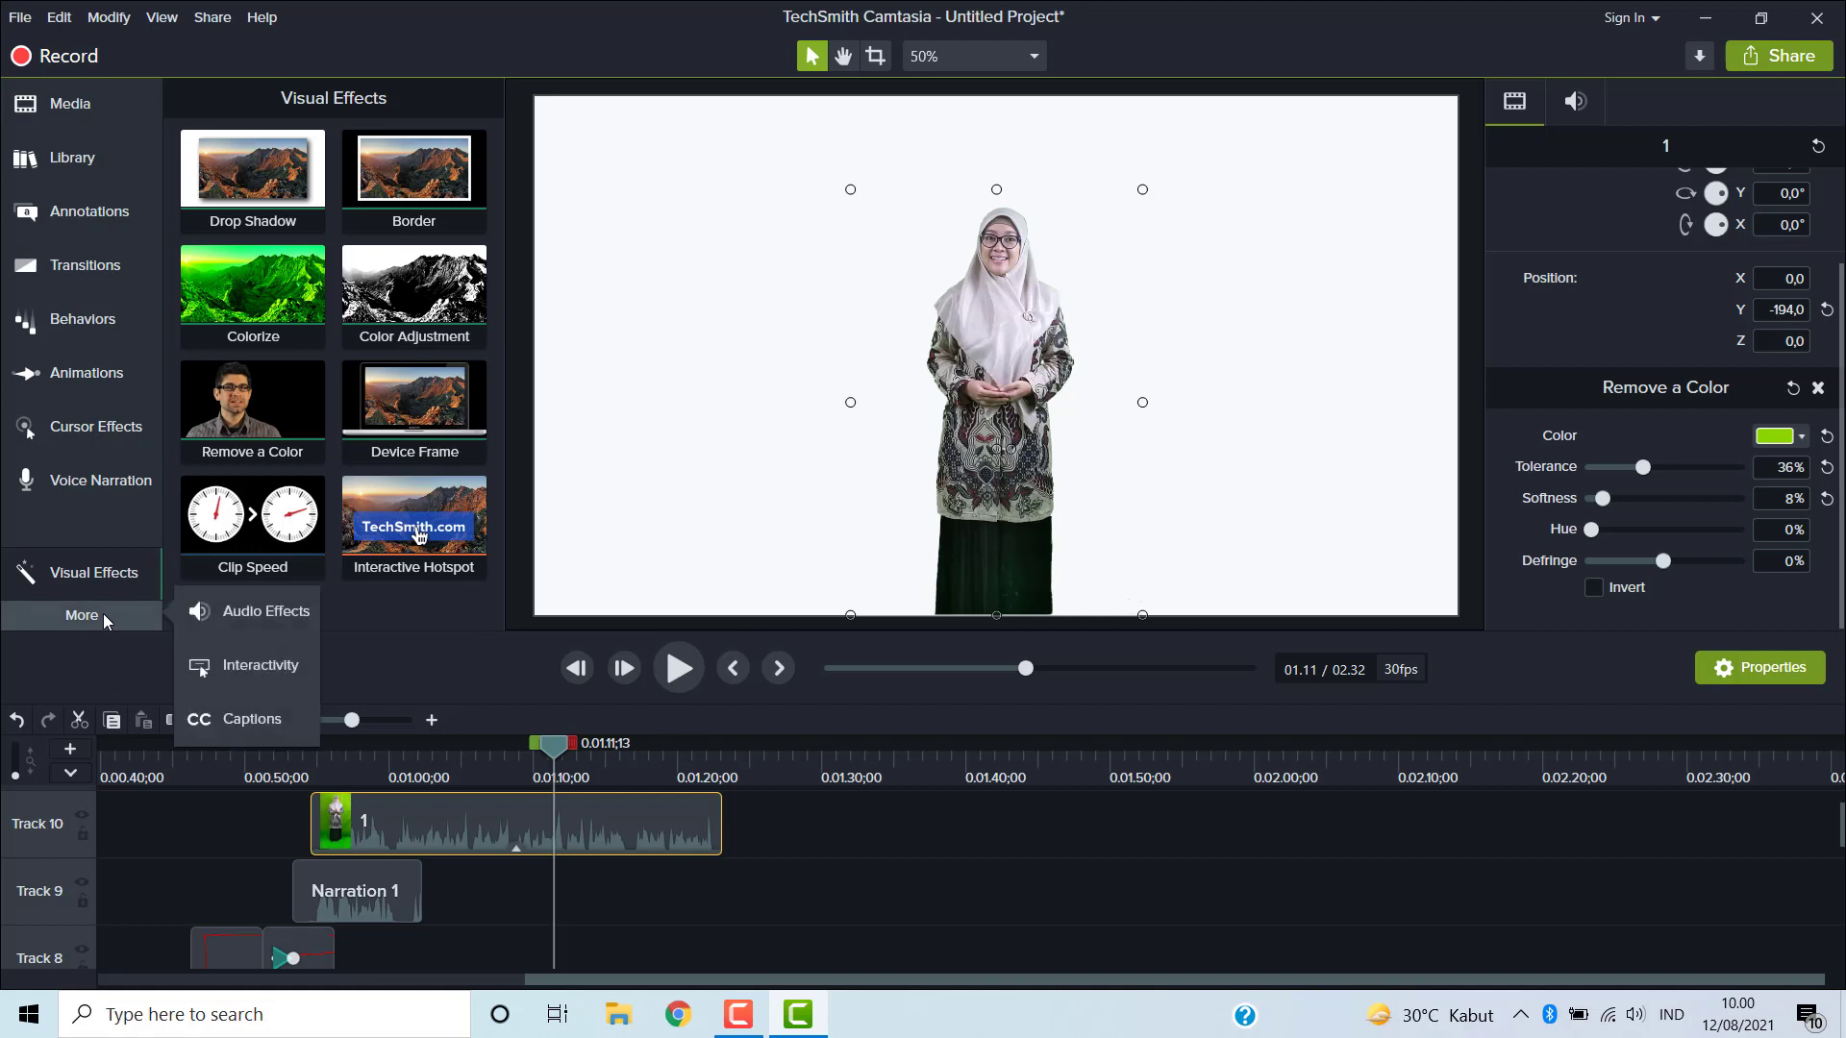
{"action": "left_click", "coordinate": [286, 664]}
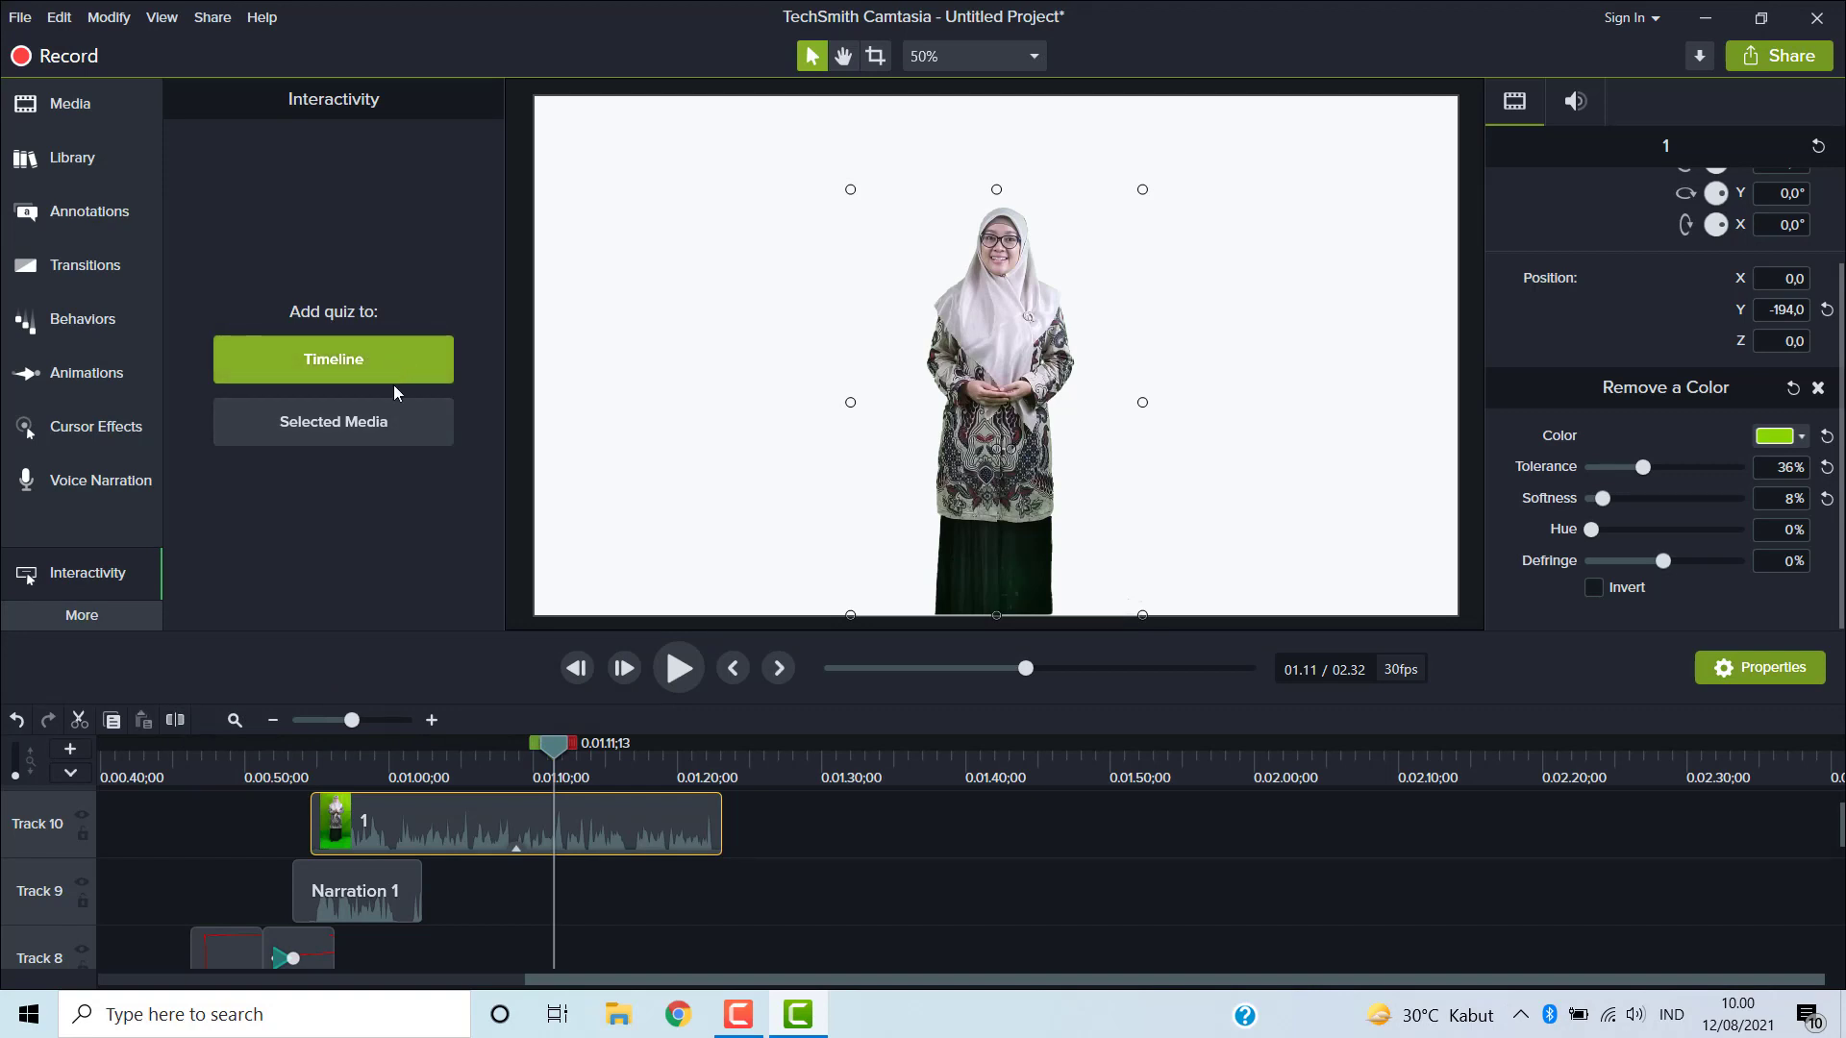
{"action": "left_click", "coordinate": [392, 352]}
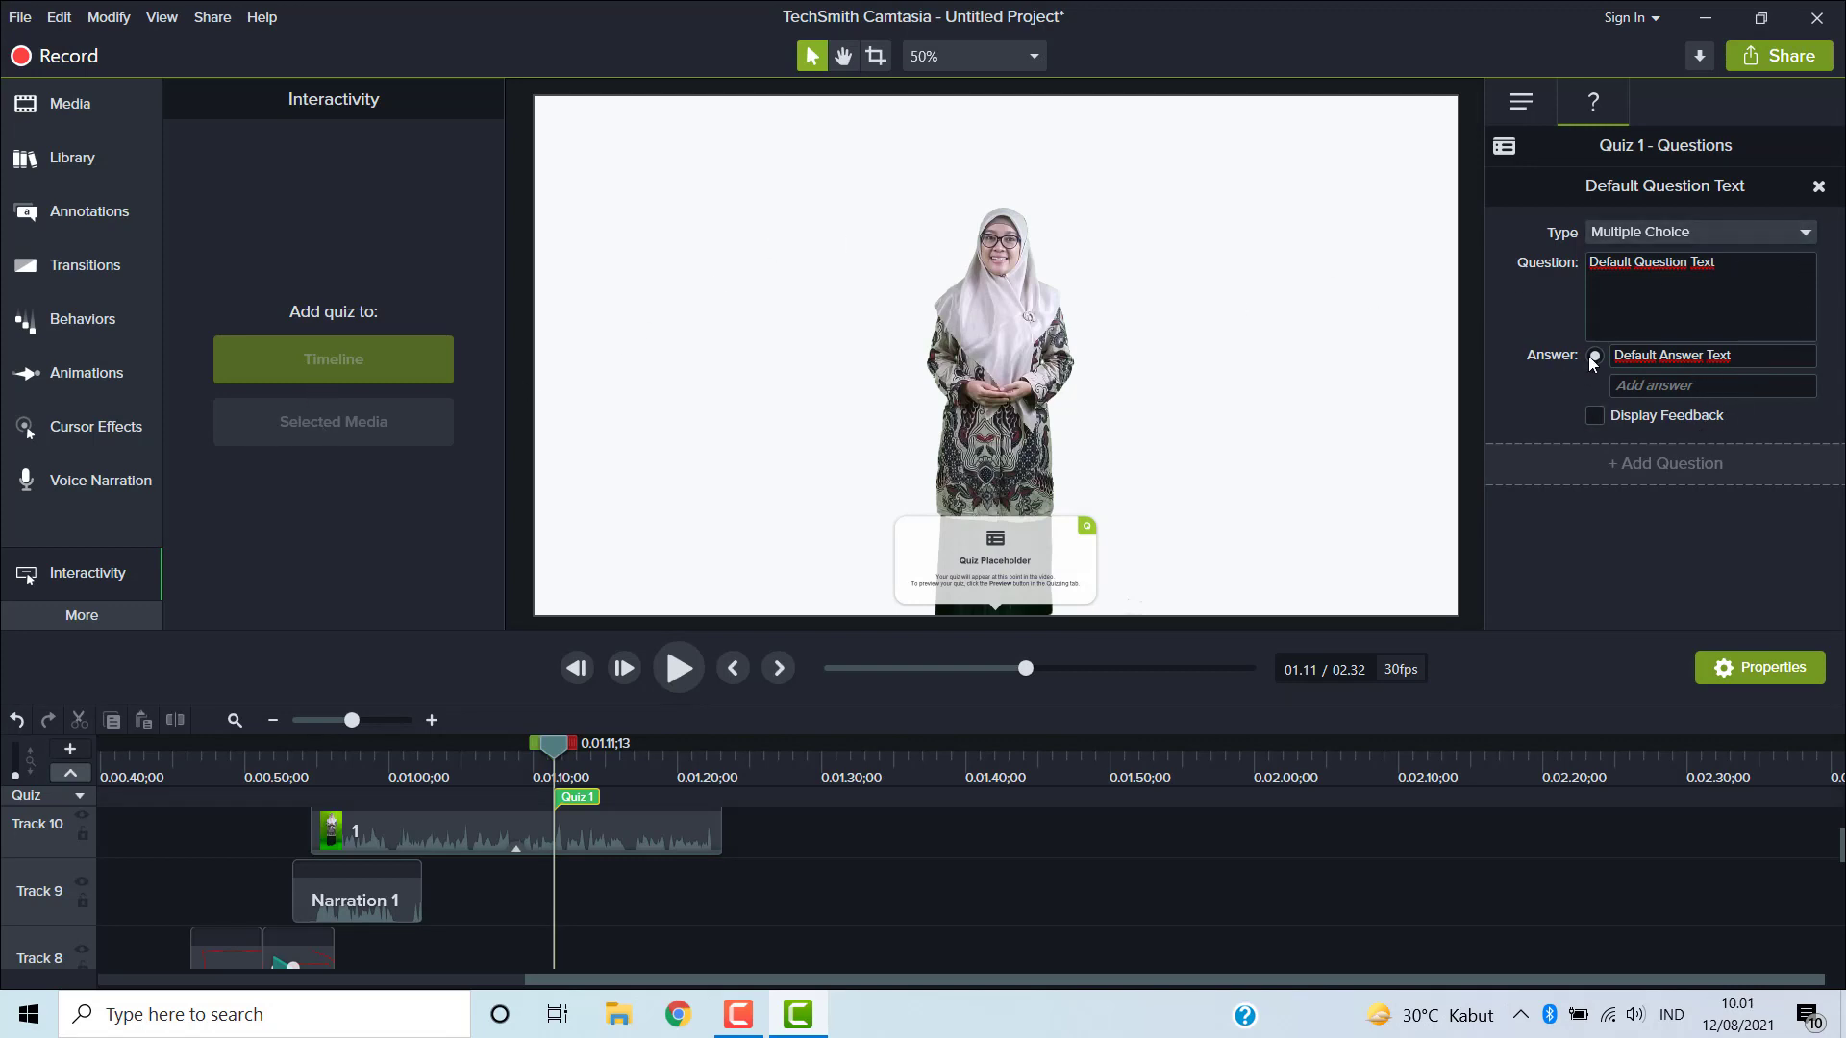
- Set the quiz question text to "apa warna bendera Indonesia?"
{"action": "triple_click", "coordinate": [1626, 276]}
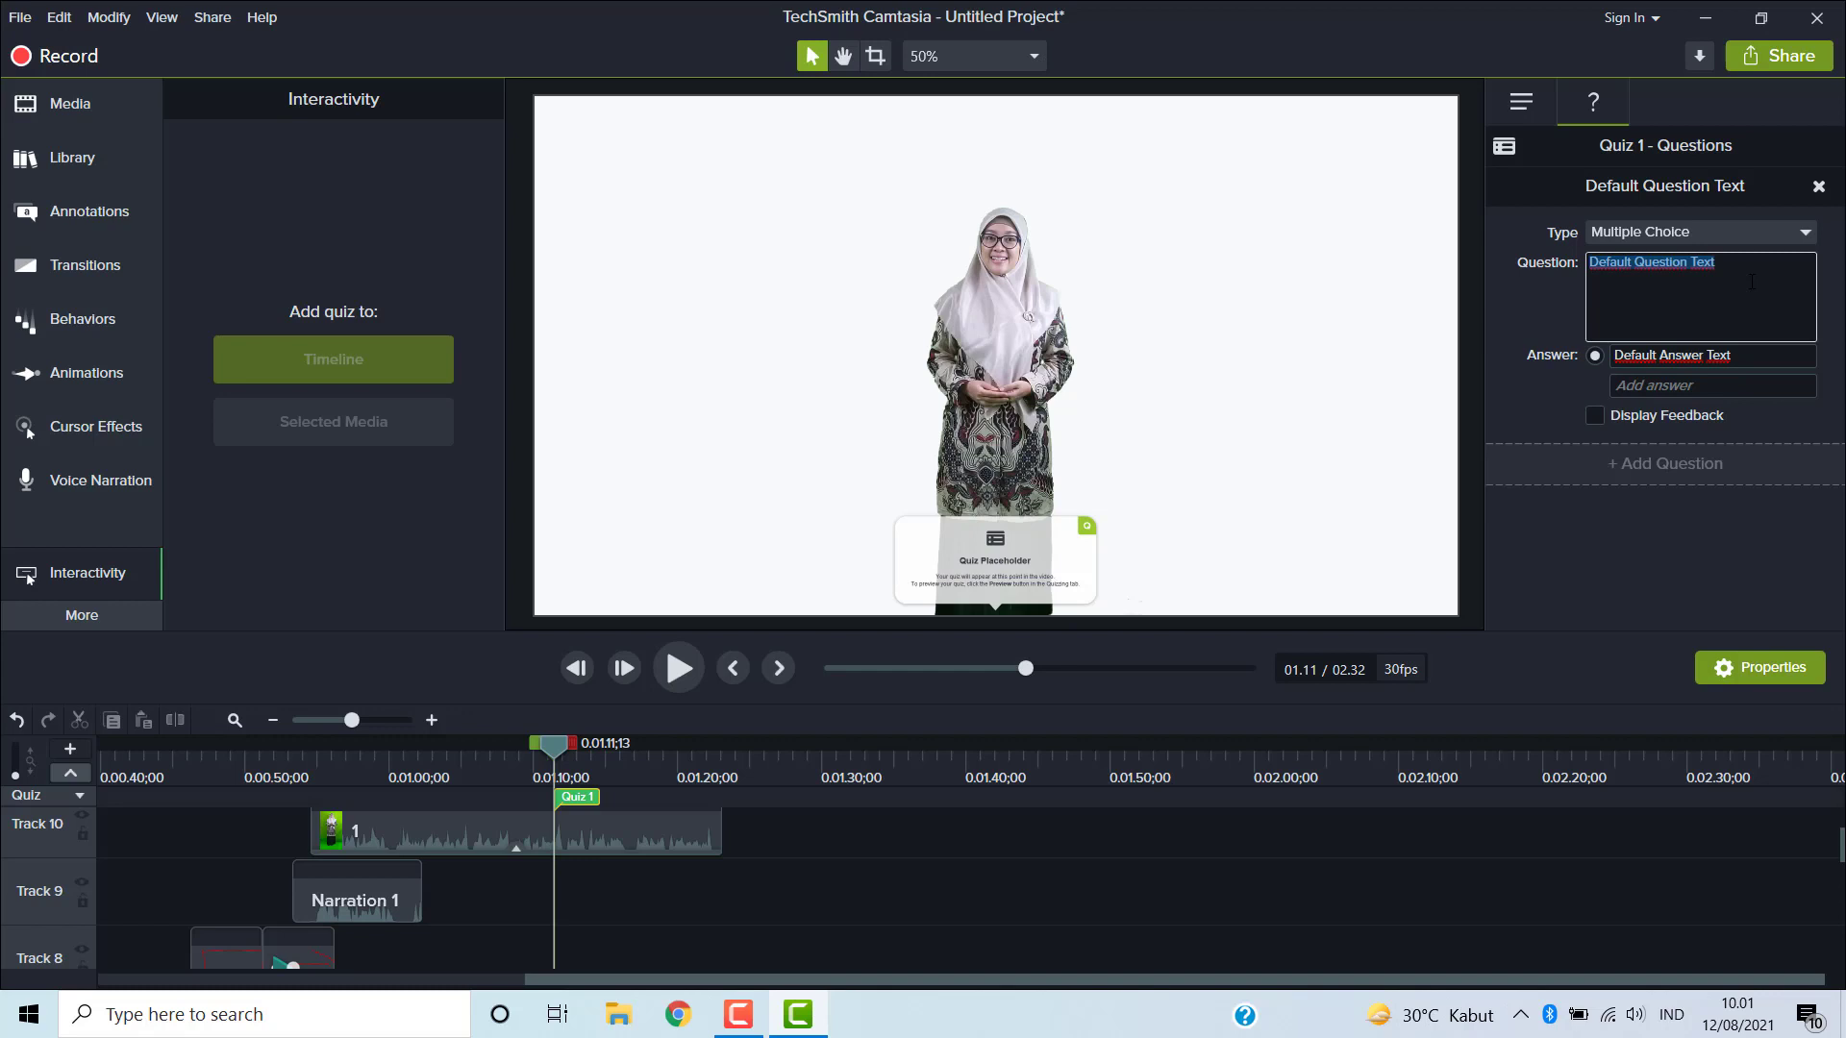
{"action": "type", "text": "apa"}
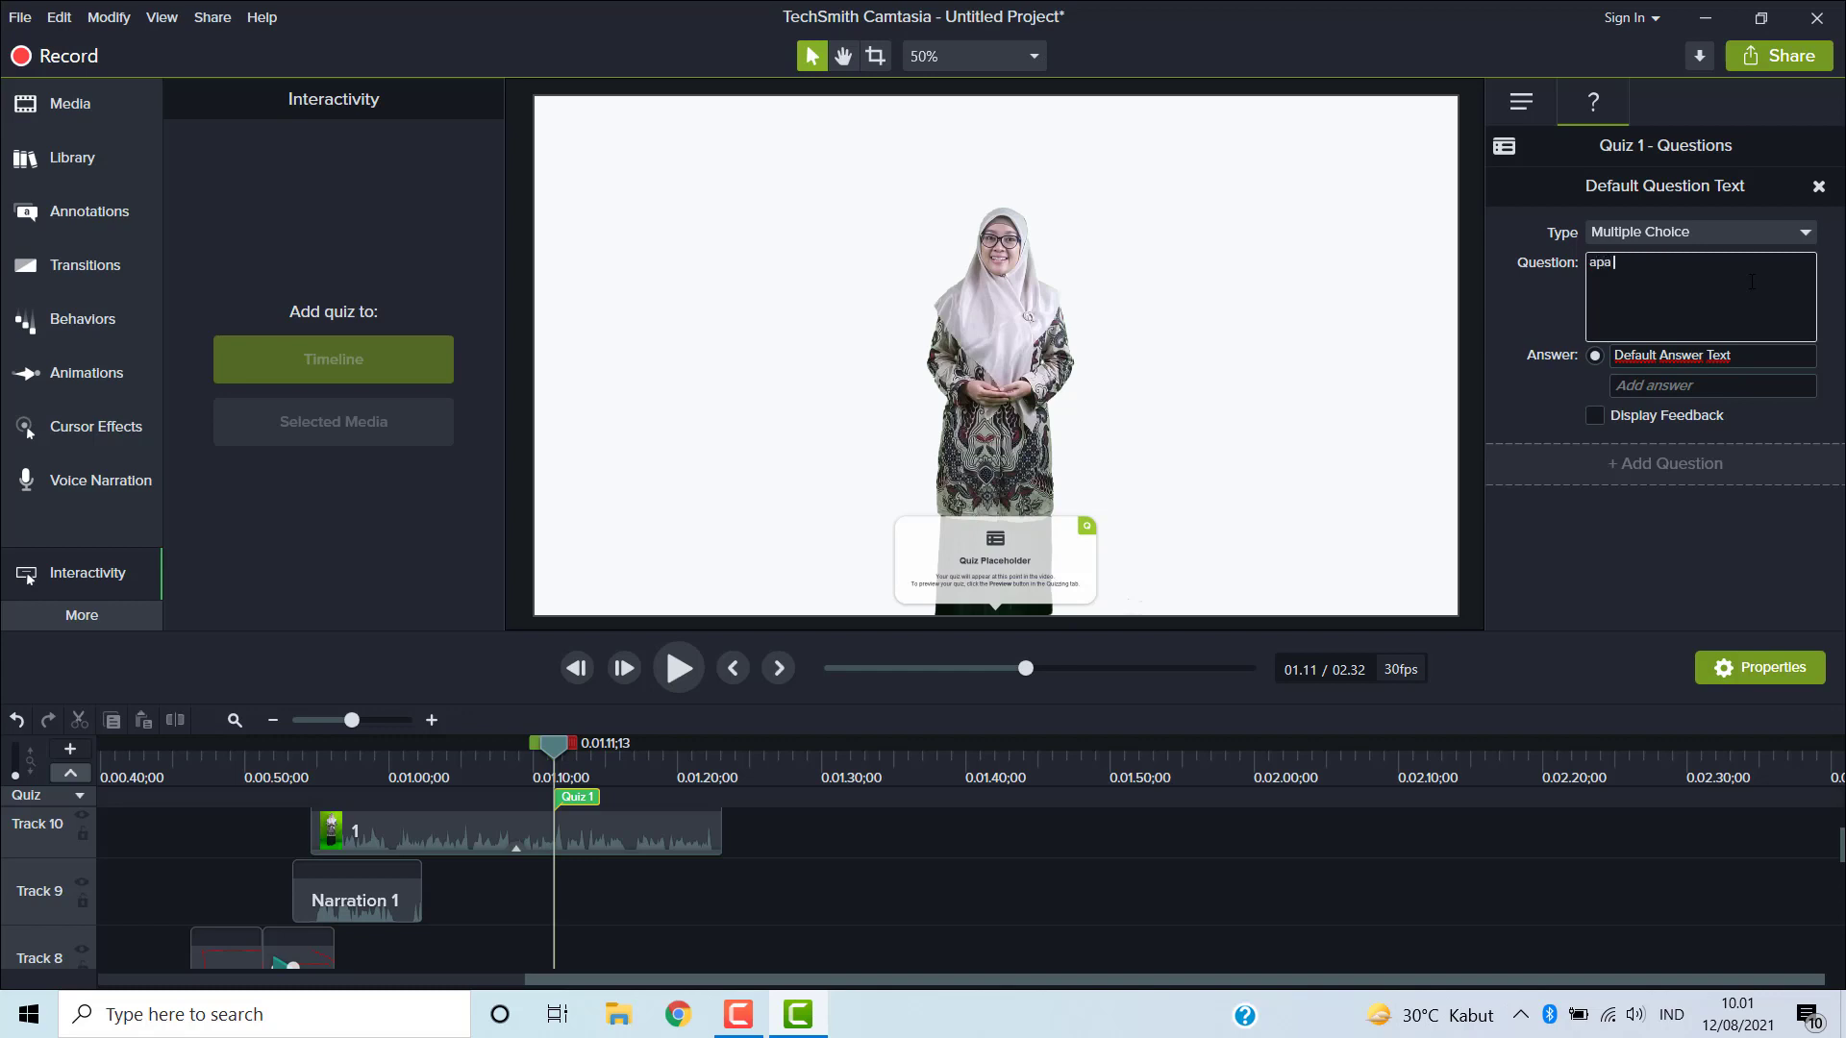
{"action": "type", "text": " war"}
{"action": "type", "text": "na bendera k"}
{"action": "type", "text": "Indonesia?"}
- Enable Display Feedback and add a second answer, "Merah Putih"
{"action": "left_click", "coordinate": [1643, 386]}
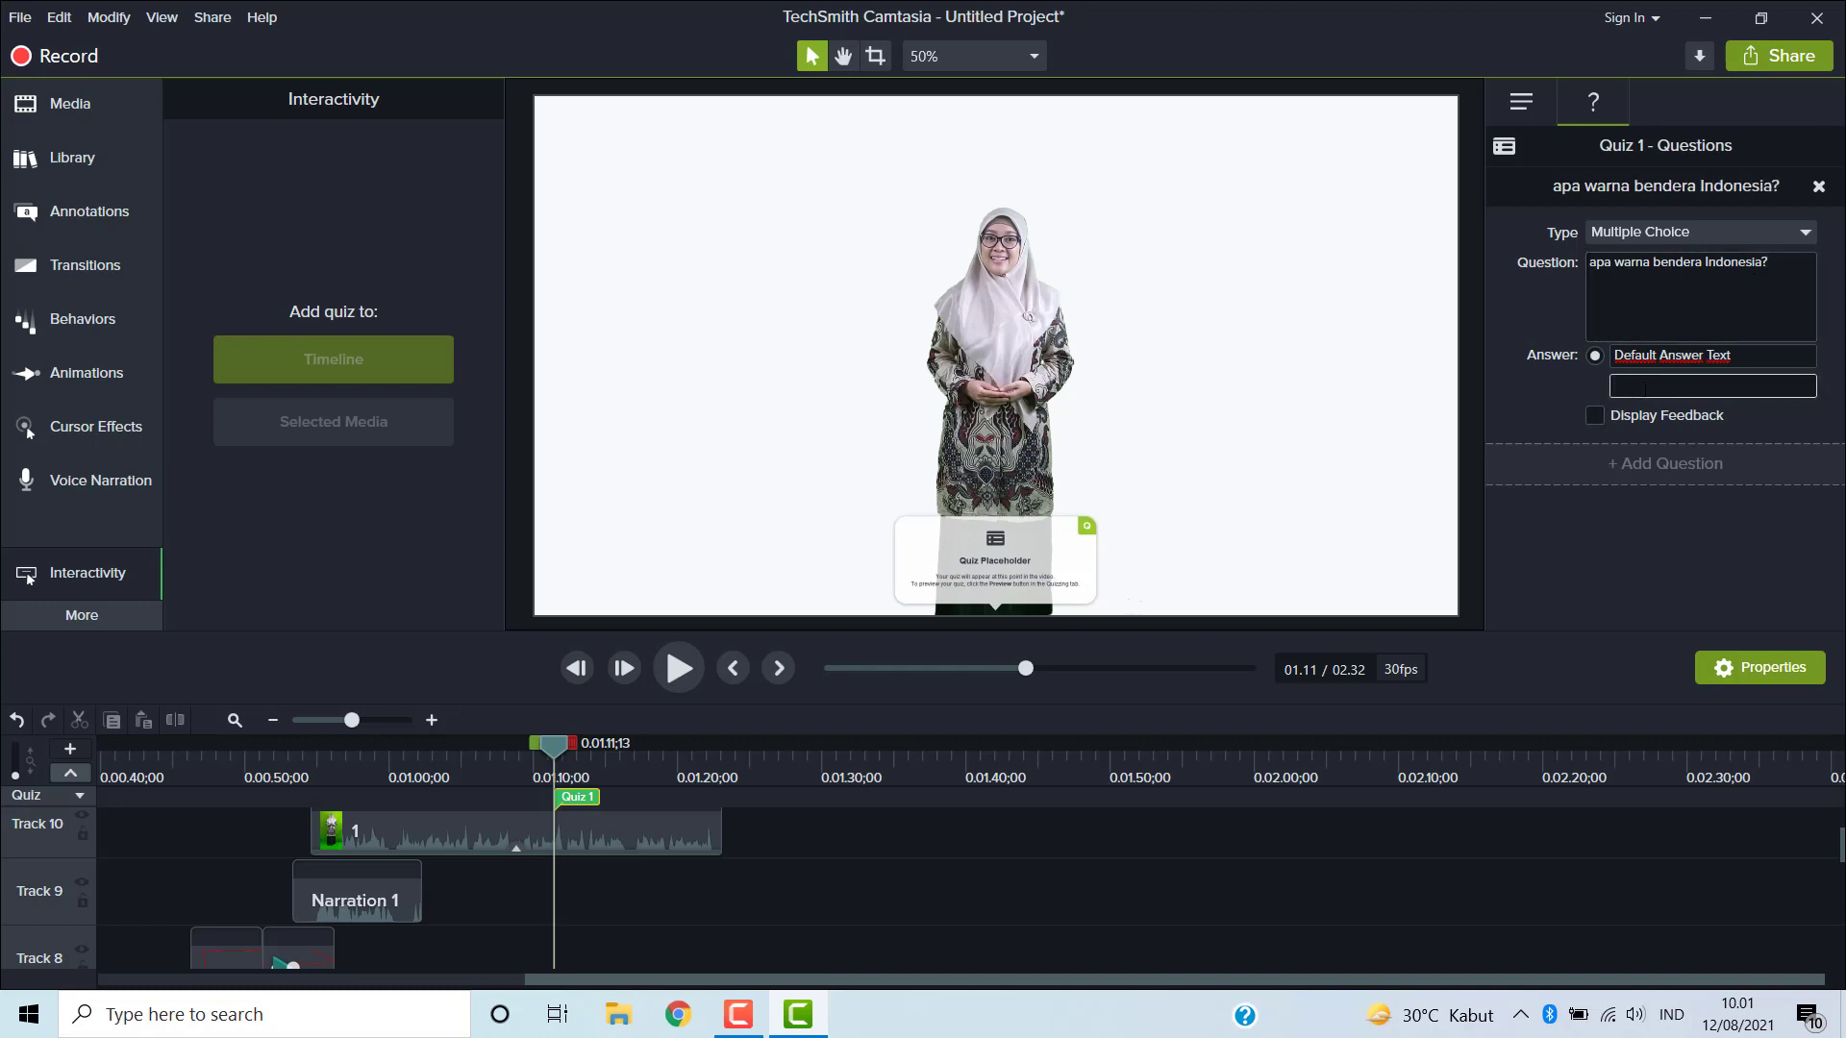
{"action": "left_click", "coordinate": [1594, 357]}
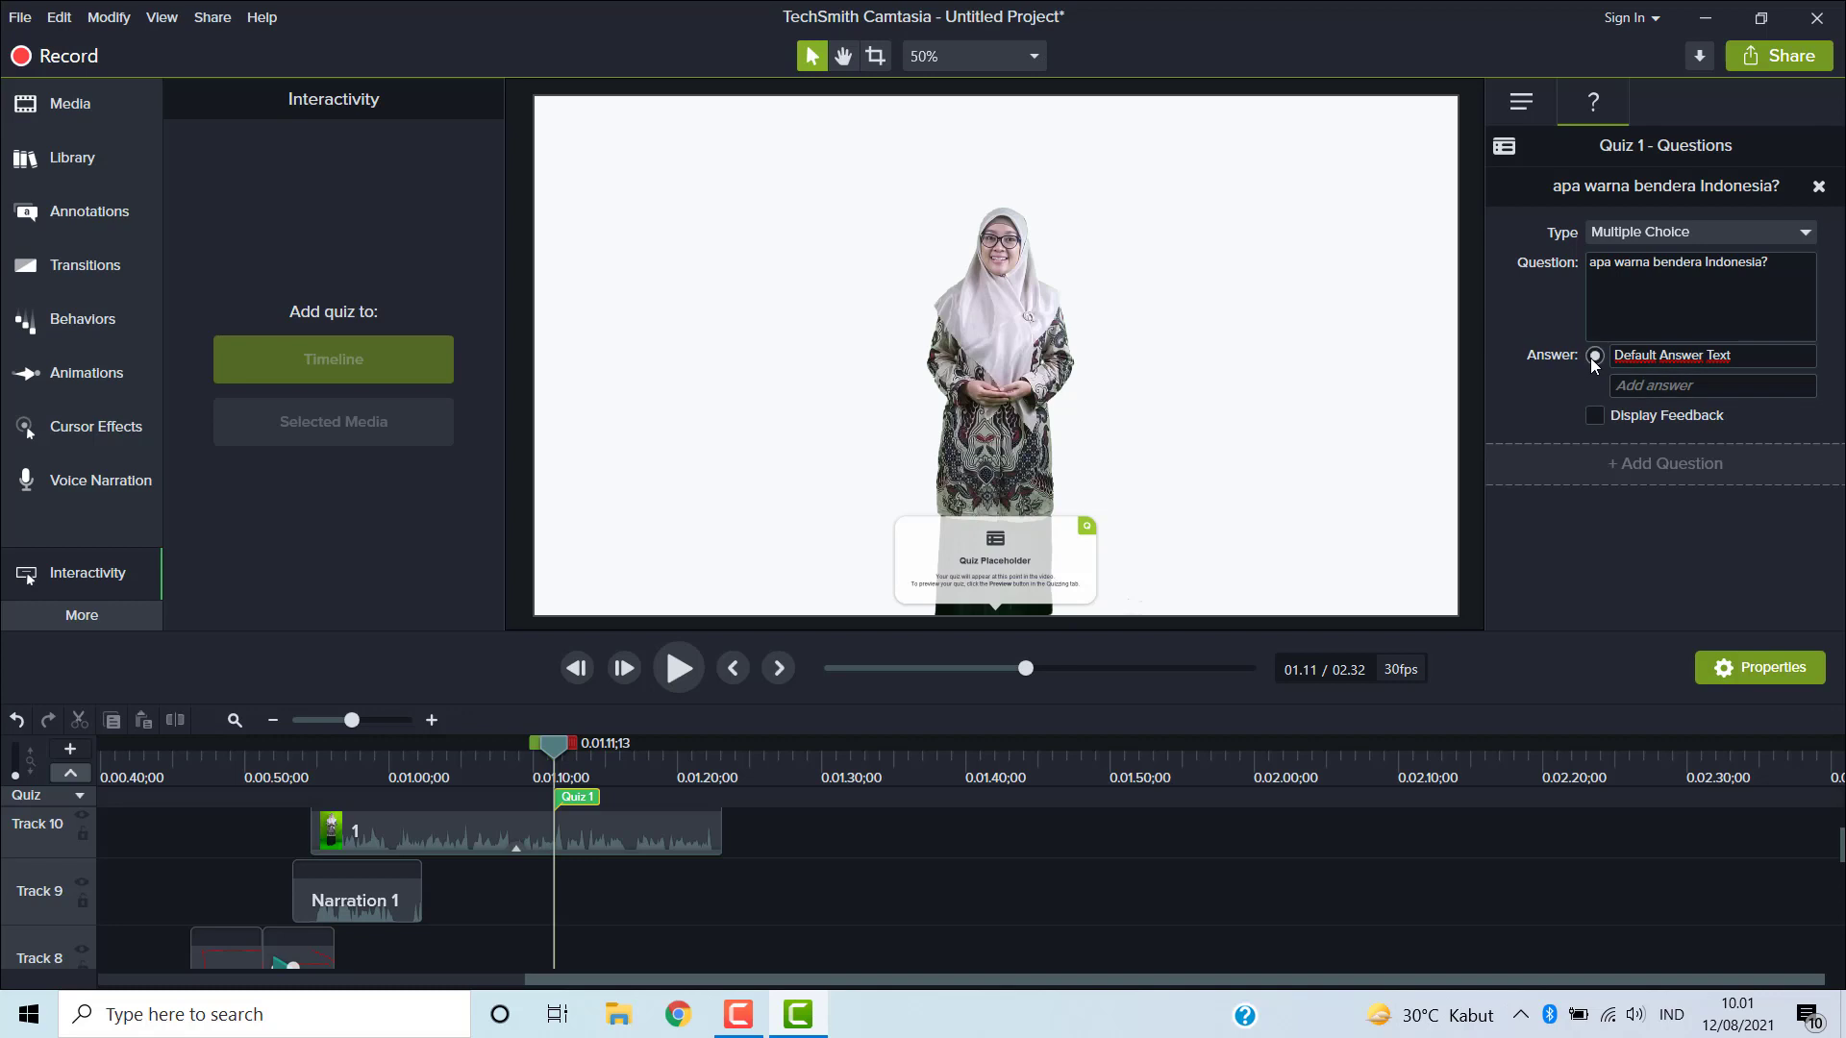
{"action": "left_click", "coordinate": [1596, 415]}
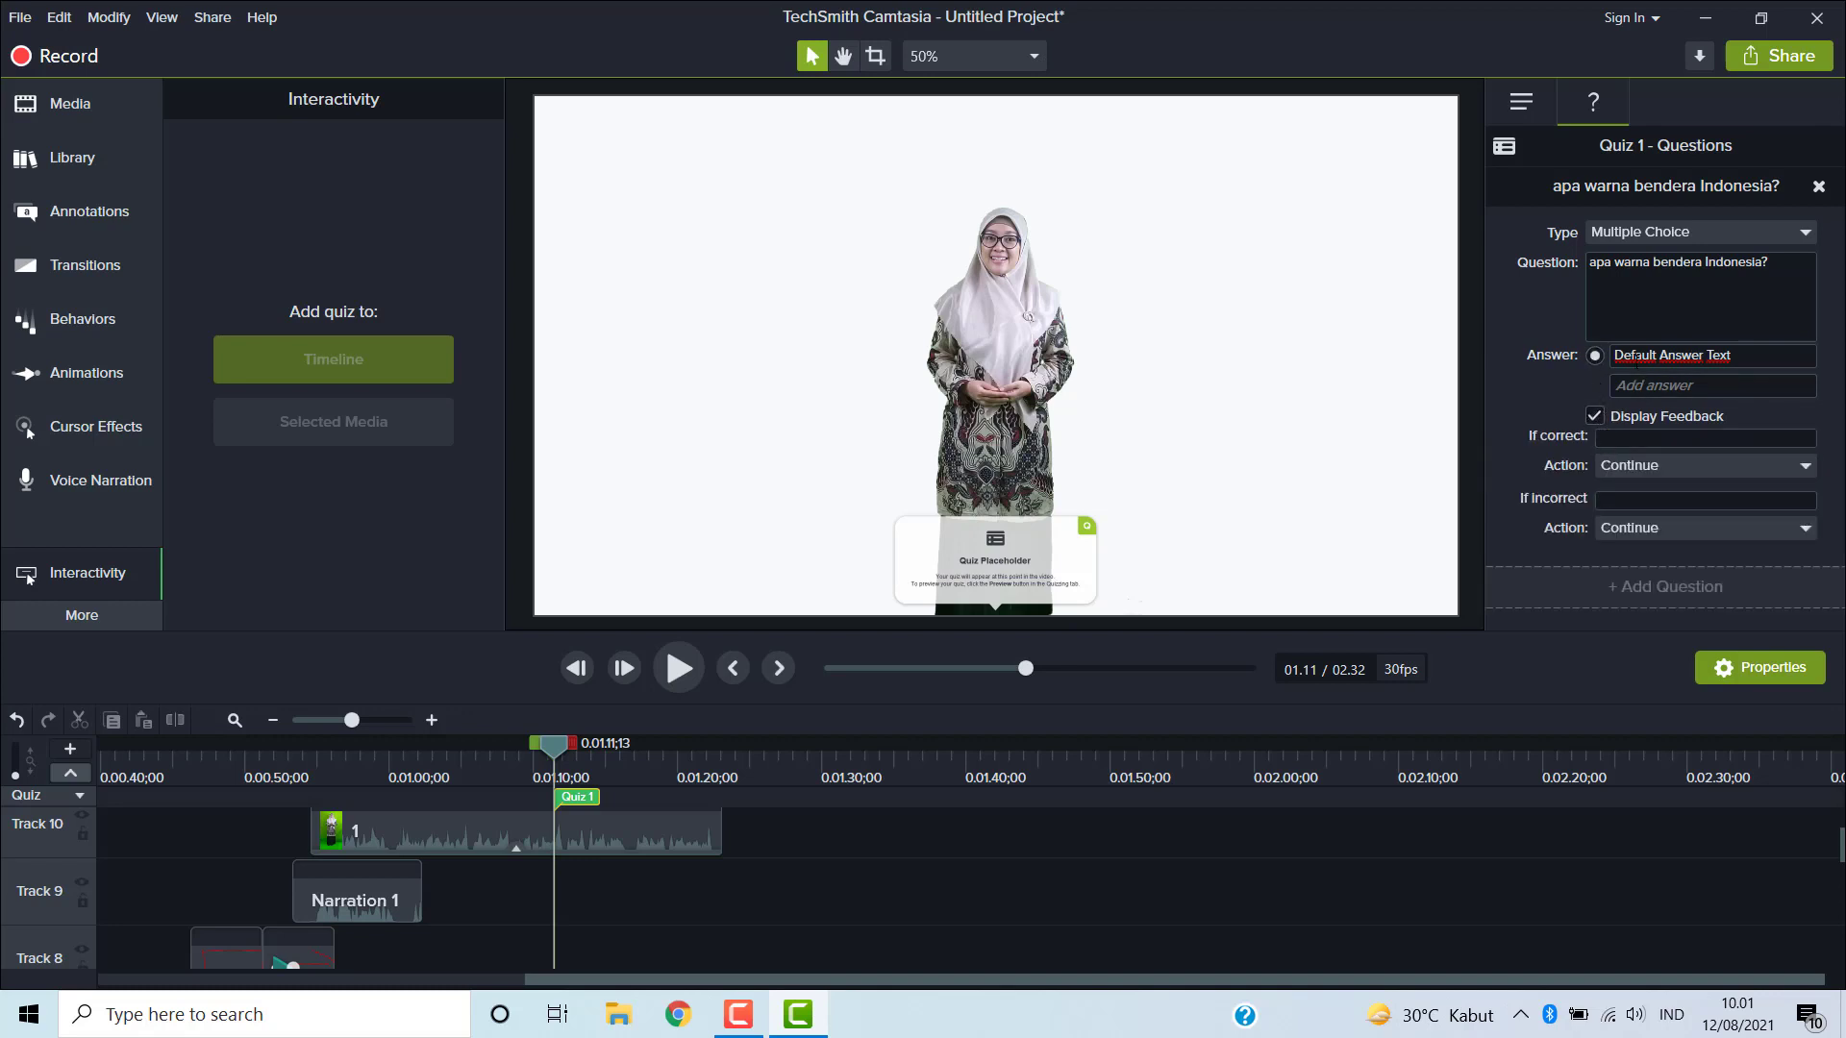
{"action": "left_click", "coordinate": [1694, 383]}
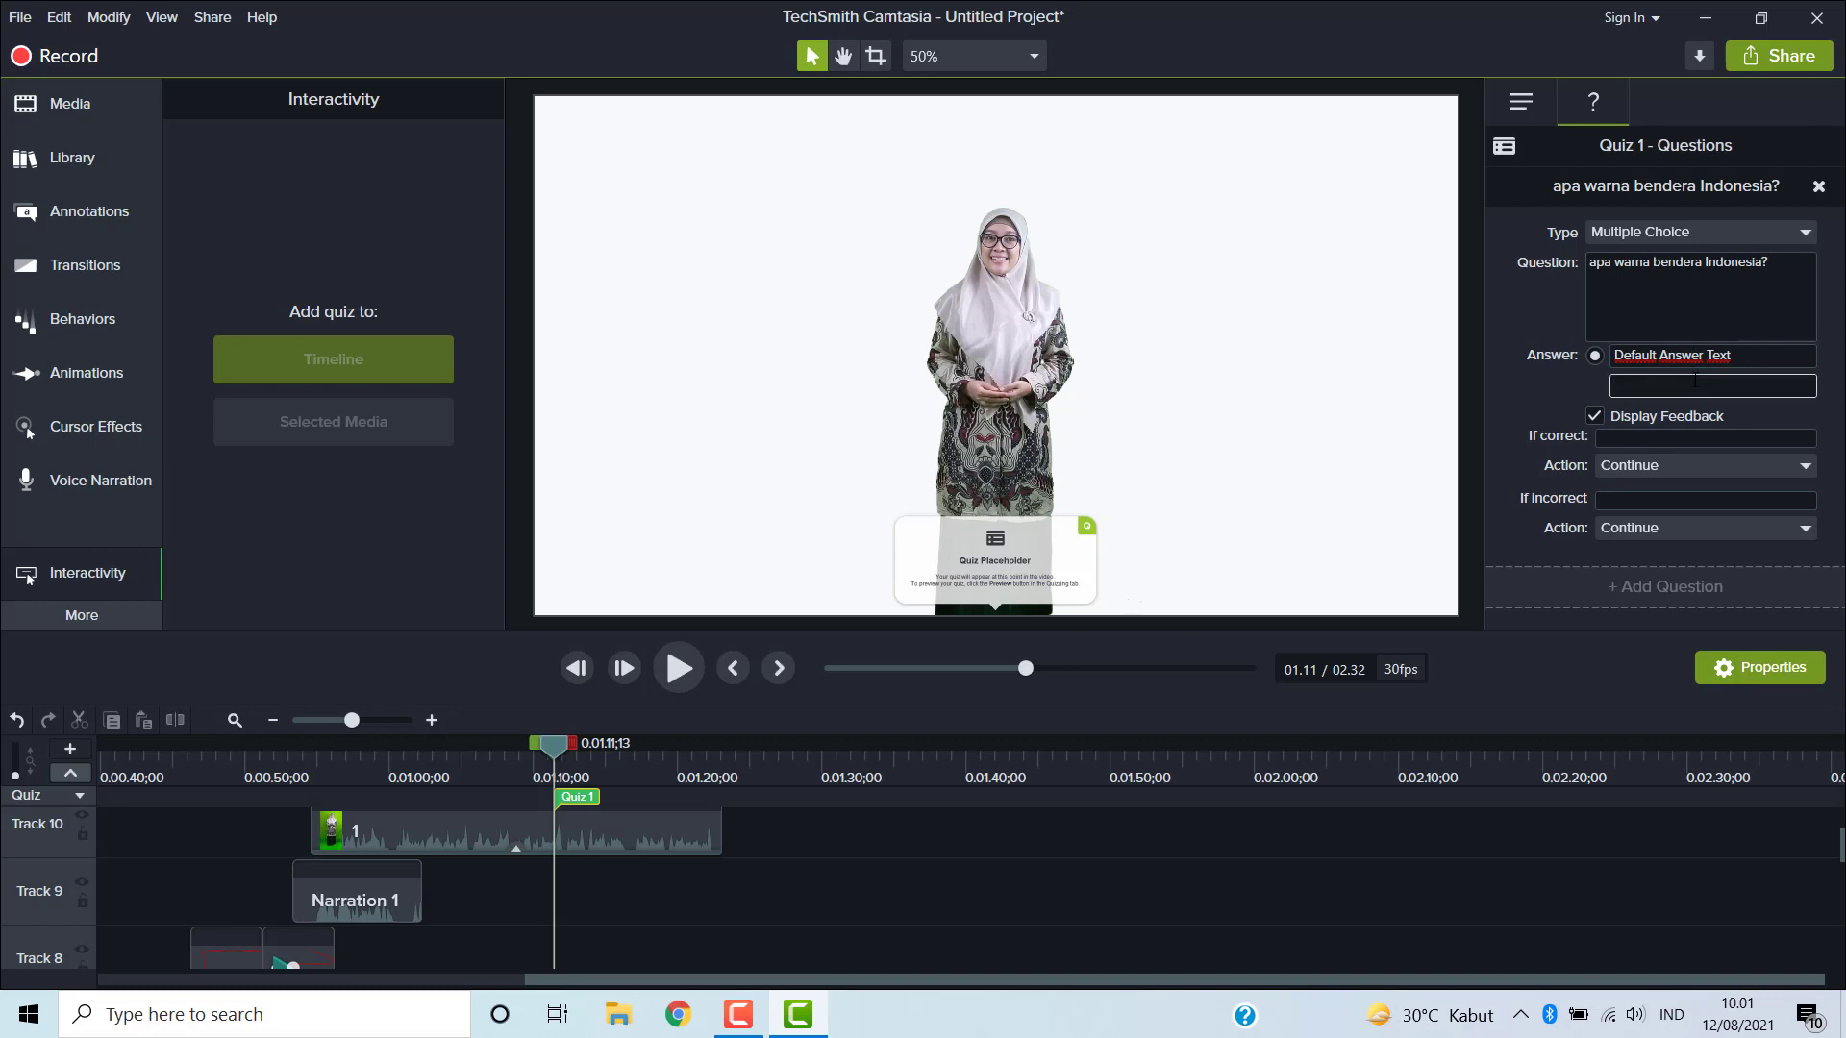
{"action": "type", "text": "Merah Putih"}
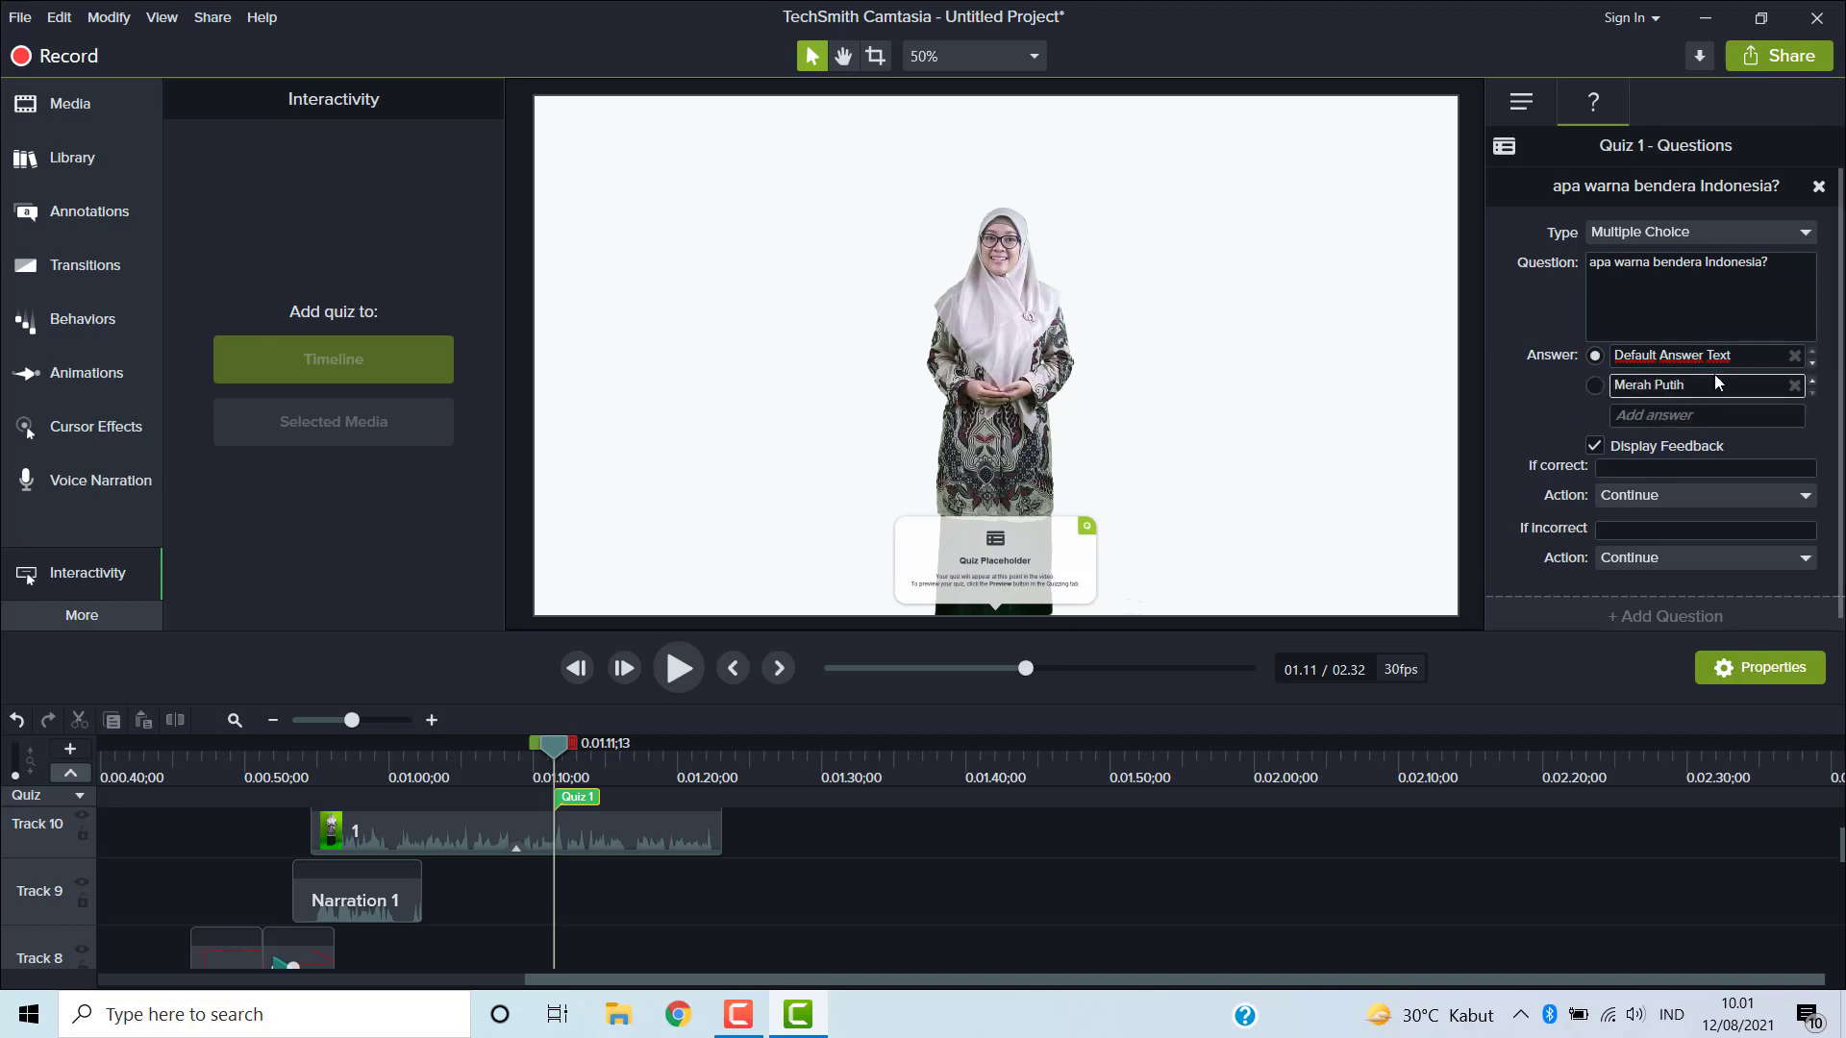
- Check the correct-answer Action options, then delete the quiz question
{"action": "left_click", "coordinate": [1702, 469]}
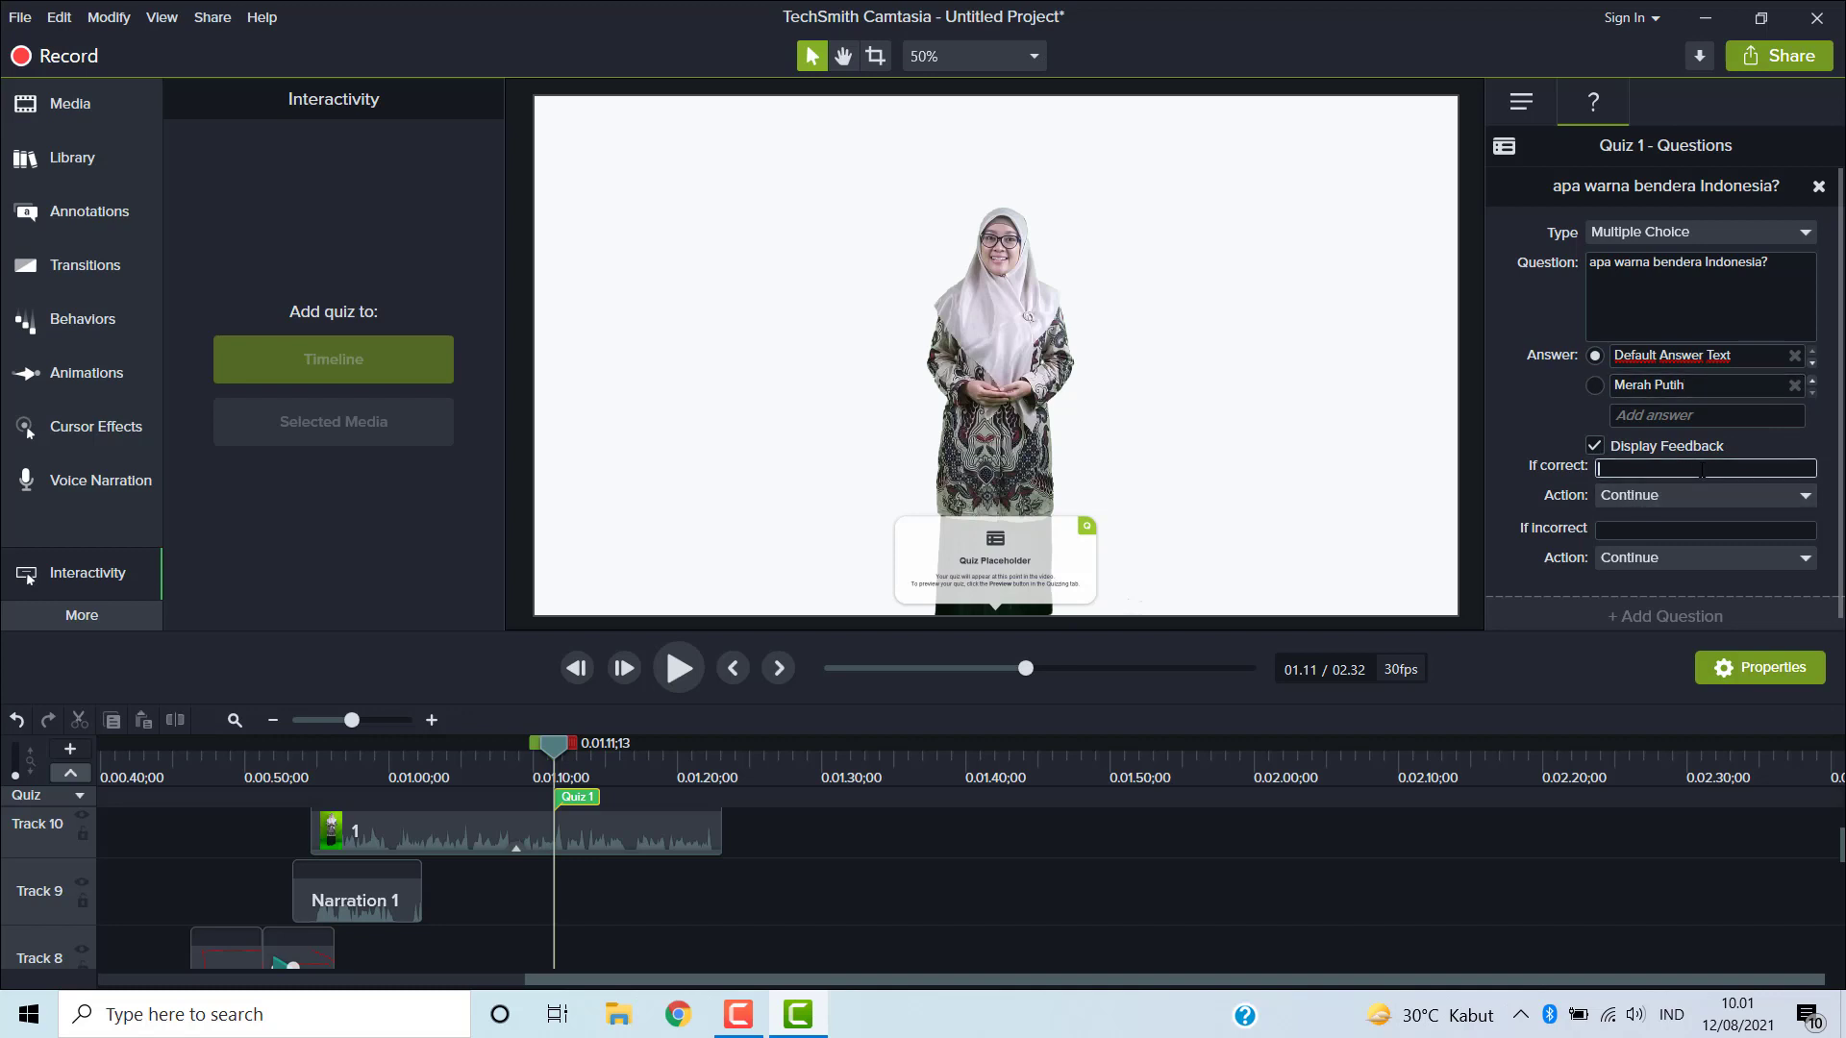
{"action": "left_click", "coordinate": [1807, 497]}
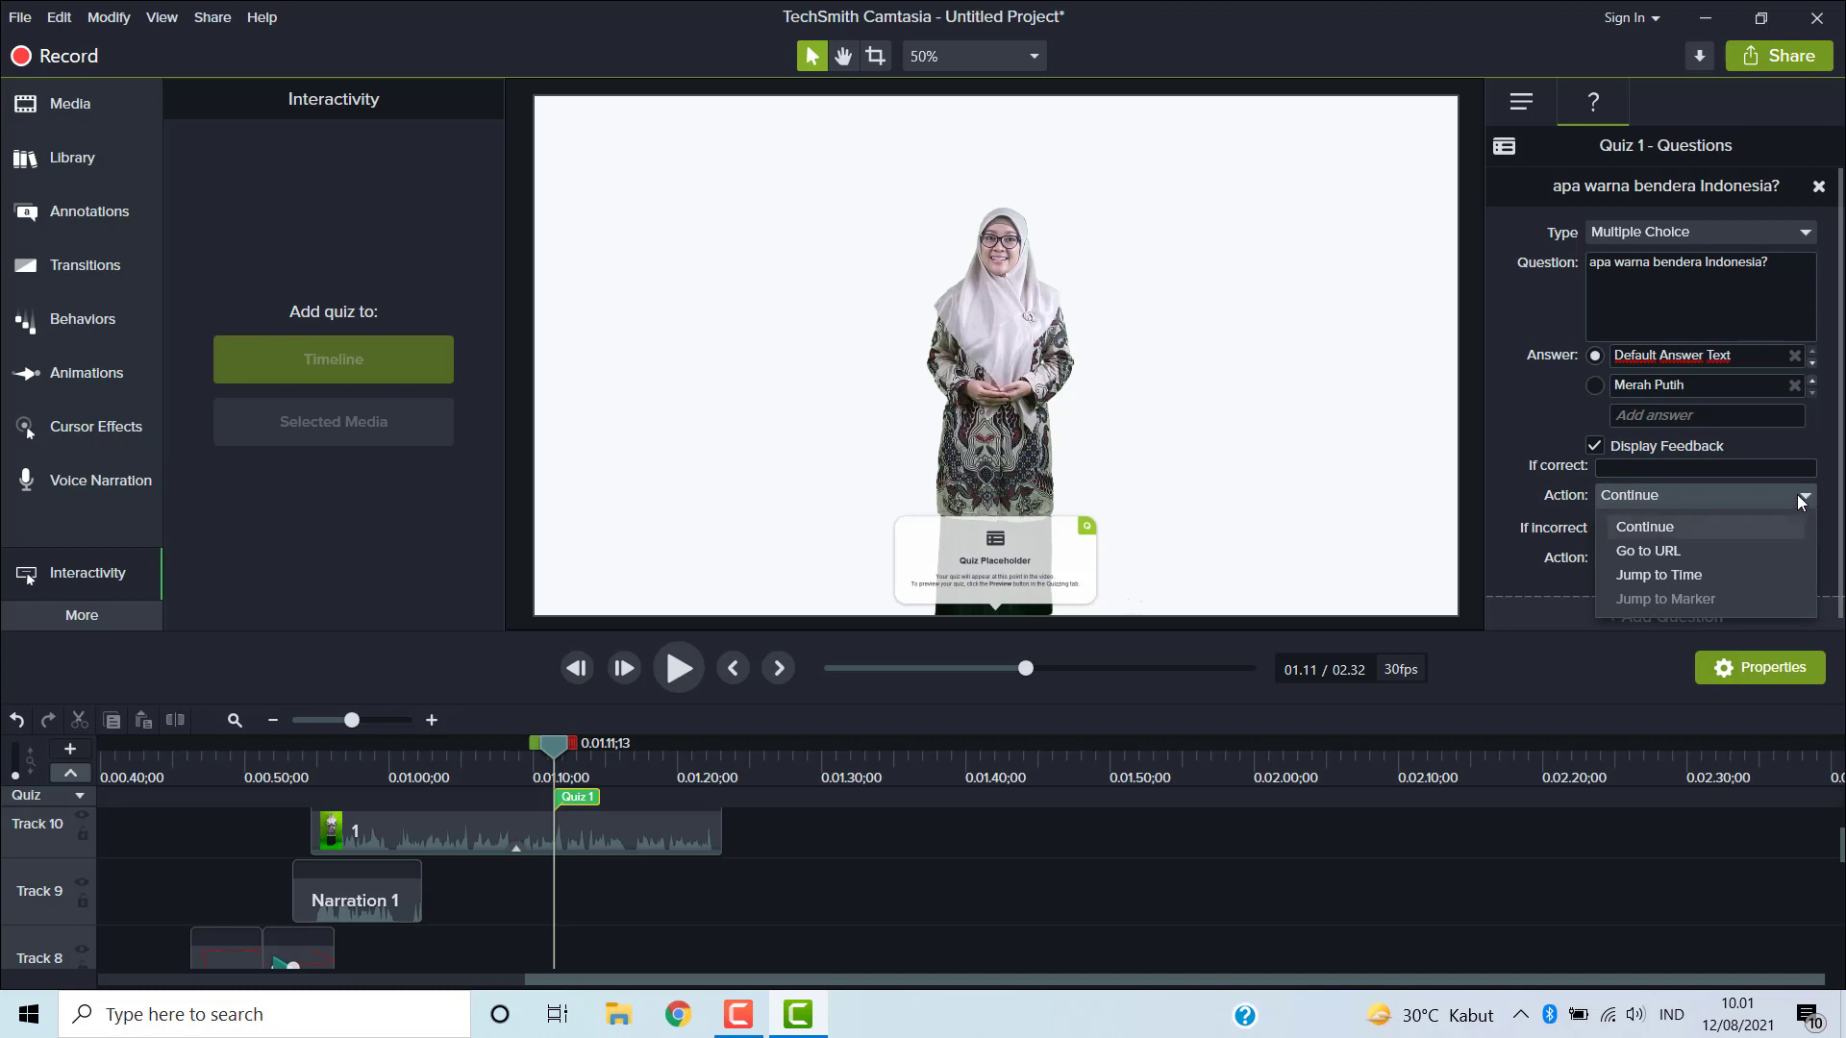
{"action": "left_click", "coordinate": [1805, 498]}
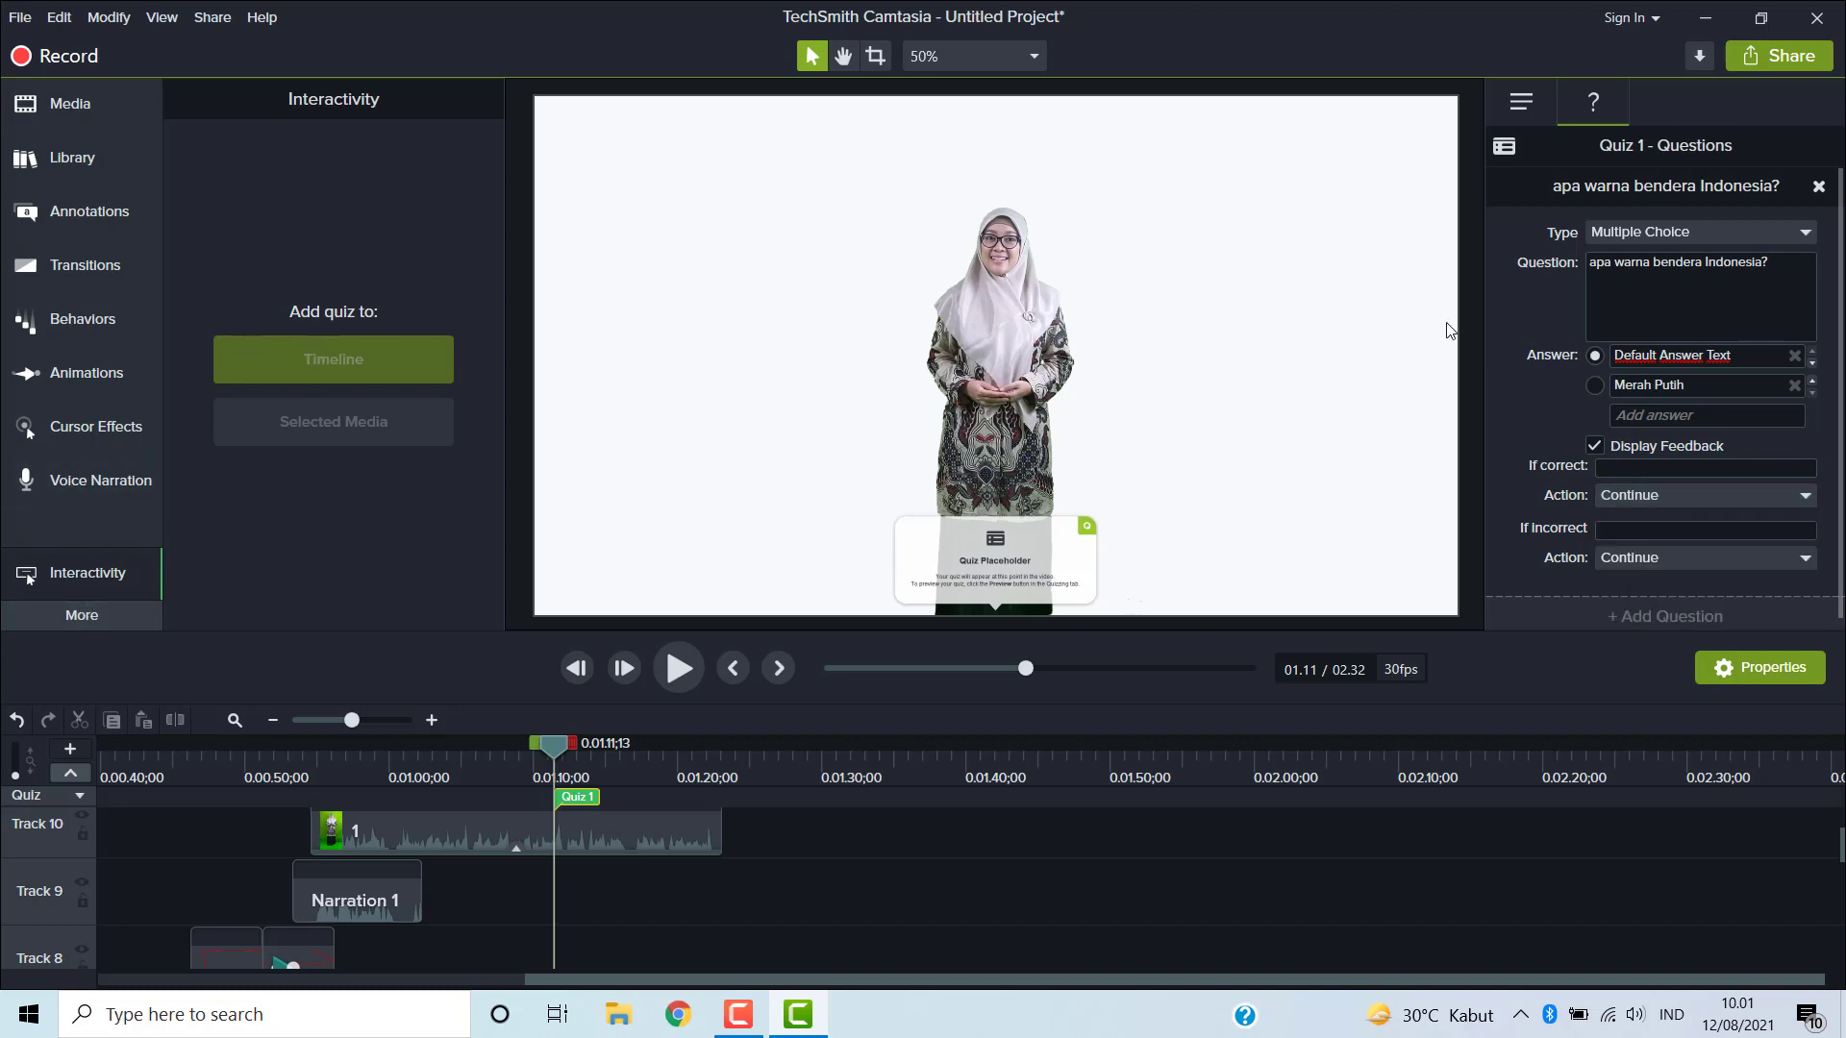
{"action": "left_click", "coordinate": [1818, 188]}
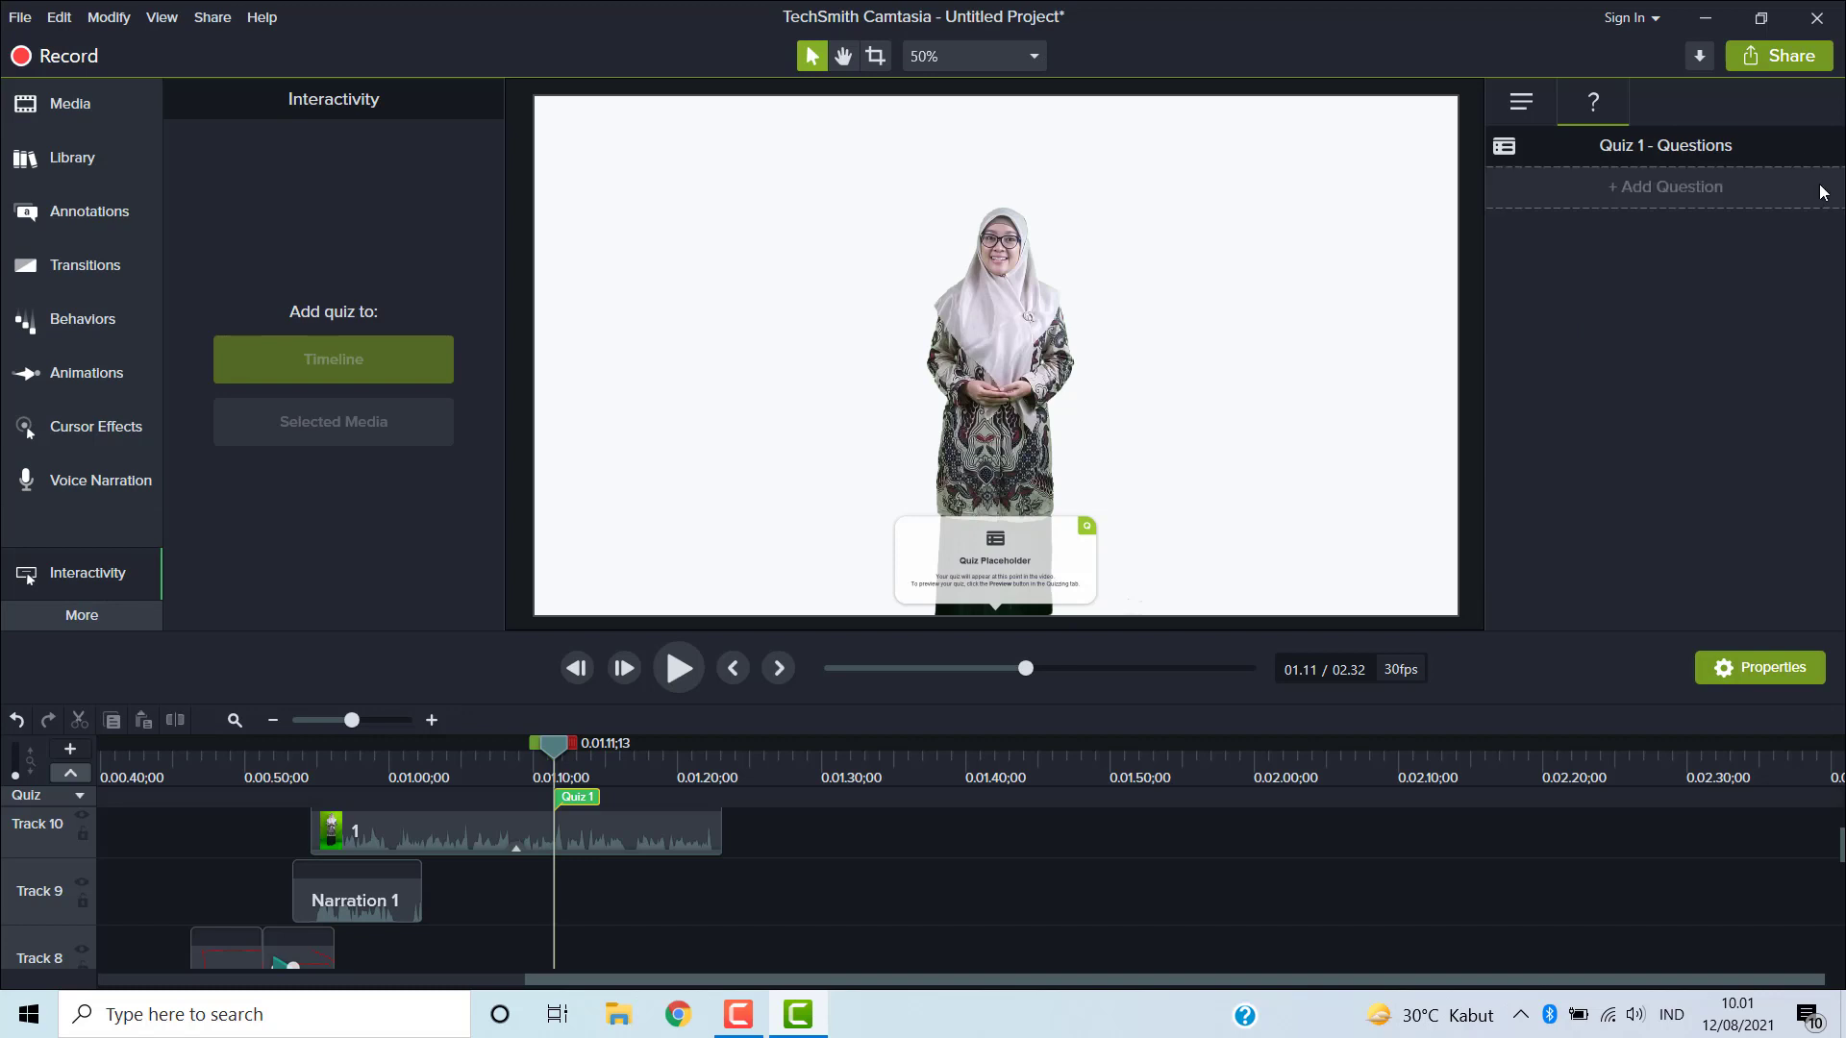
- Open Captions and add a blank caption at the playhead
{"action": "left_click", "coordinate": [90, 618]}
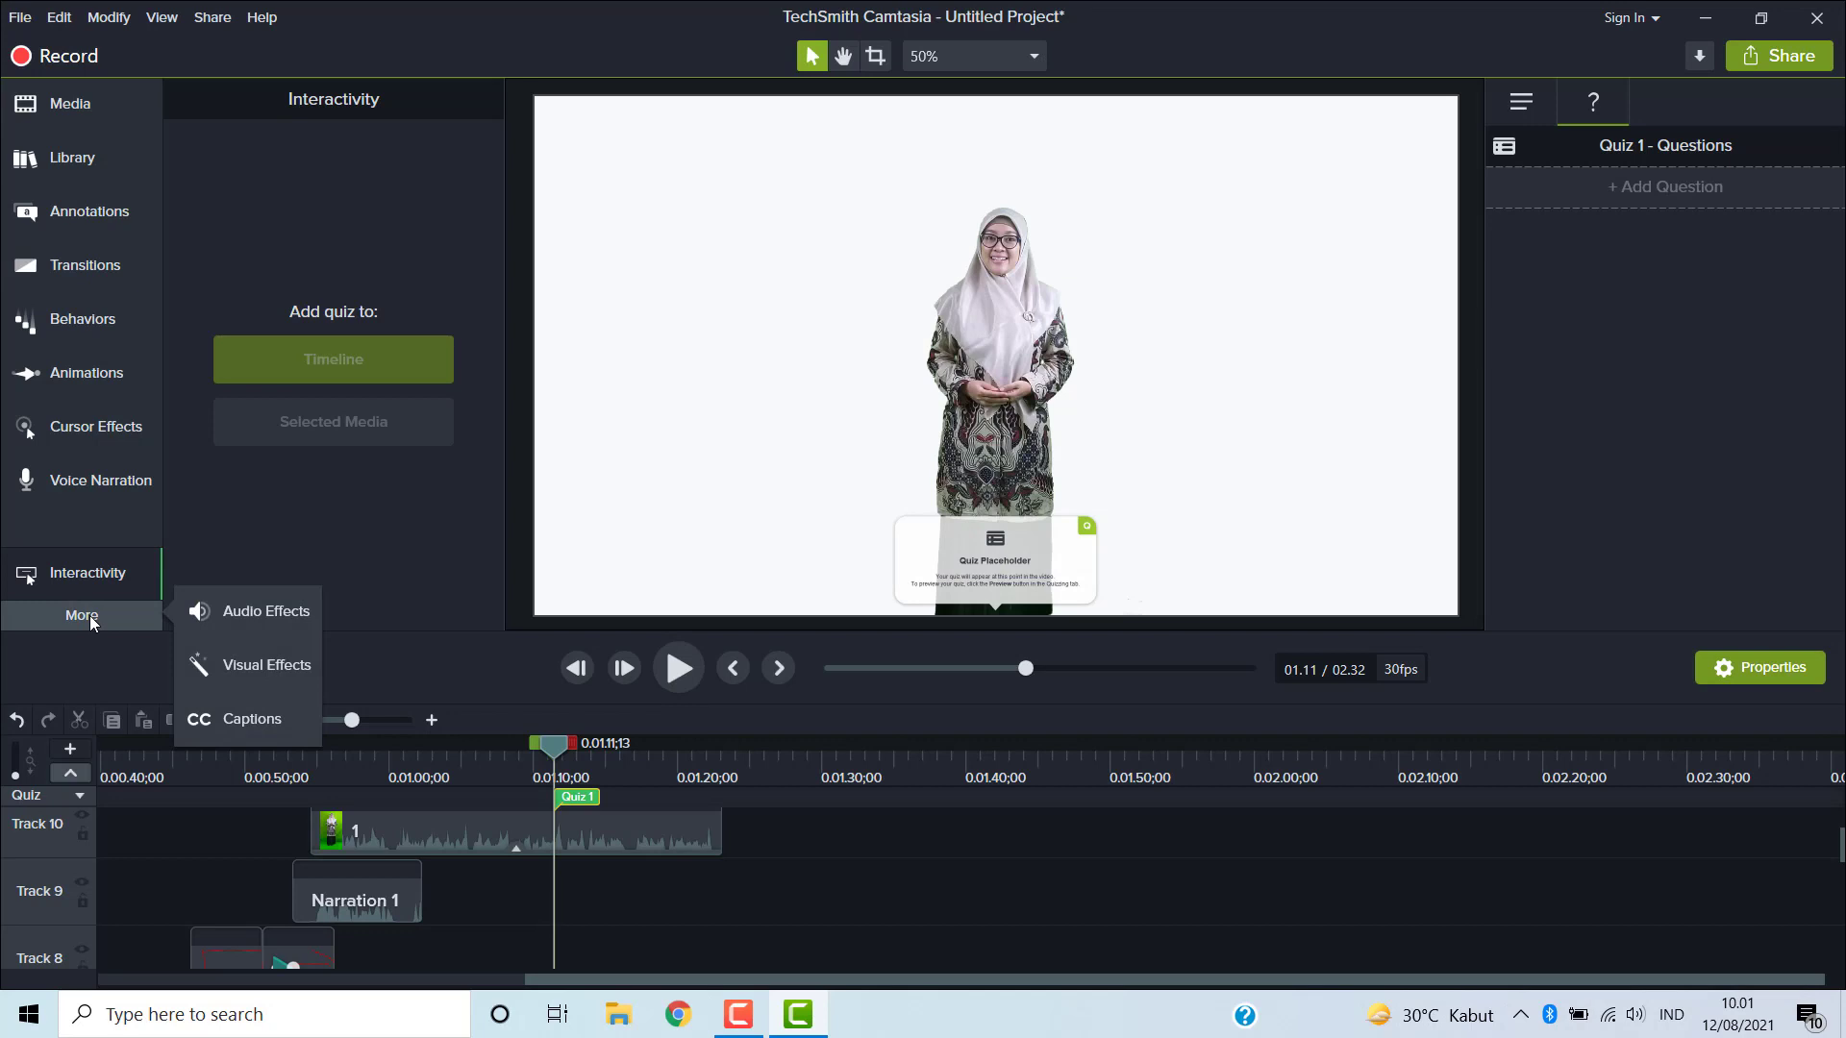
{"action": "left_click", "coordinate": [251, 719]}
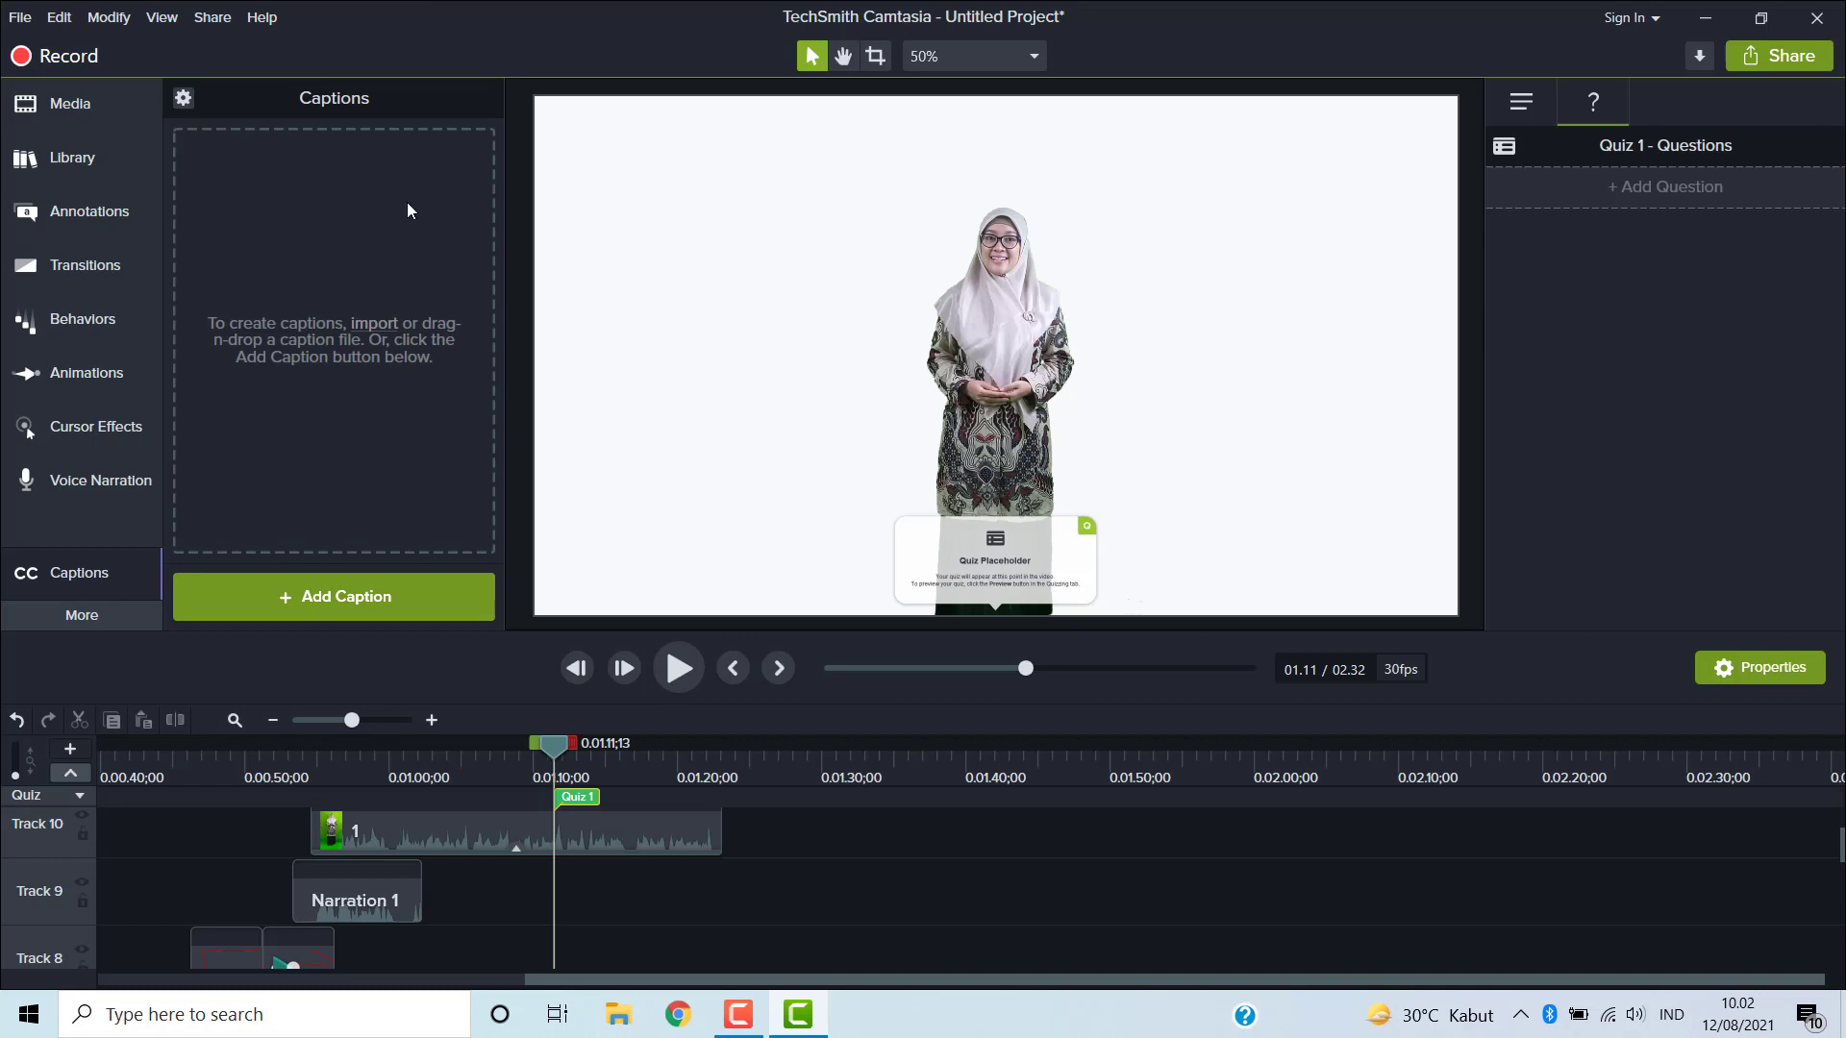
{"action": "left_click", "coordinate": [373, 602]}
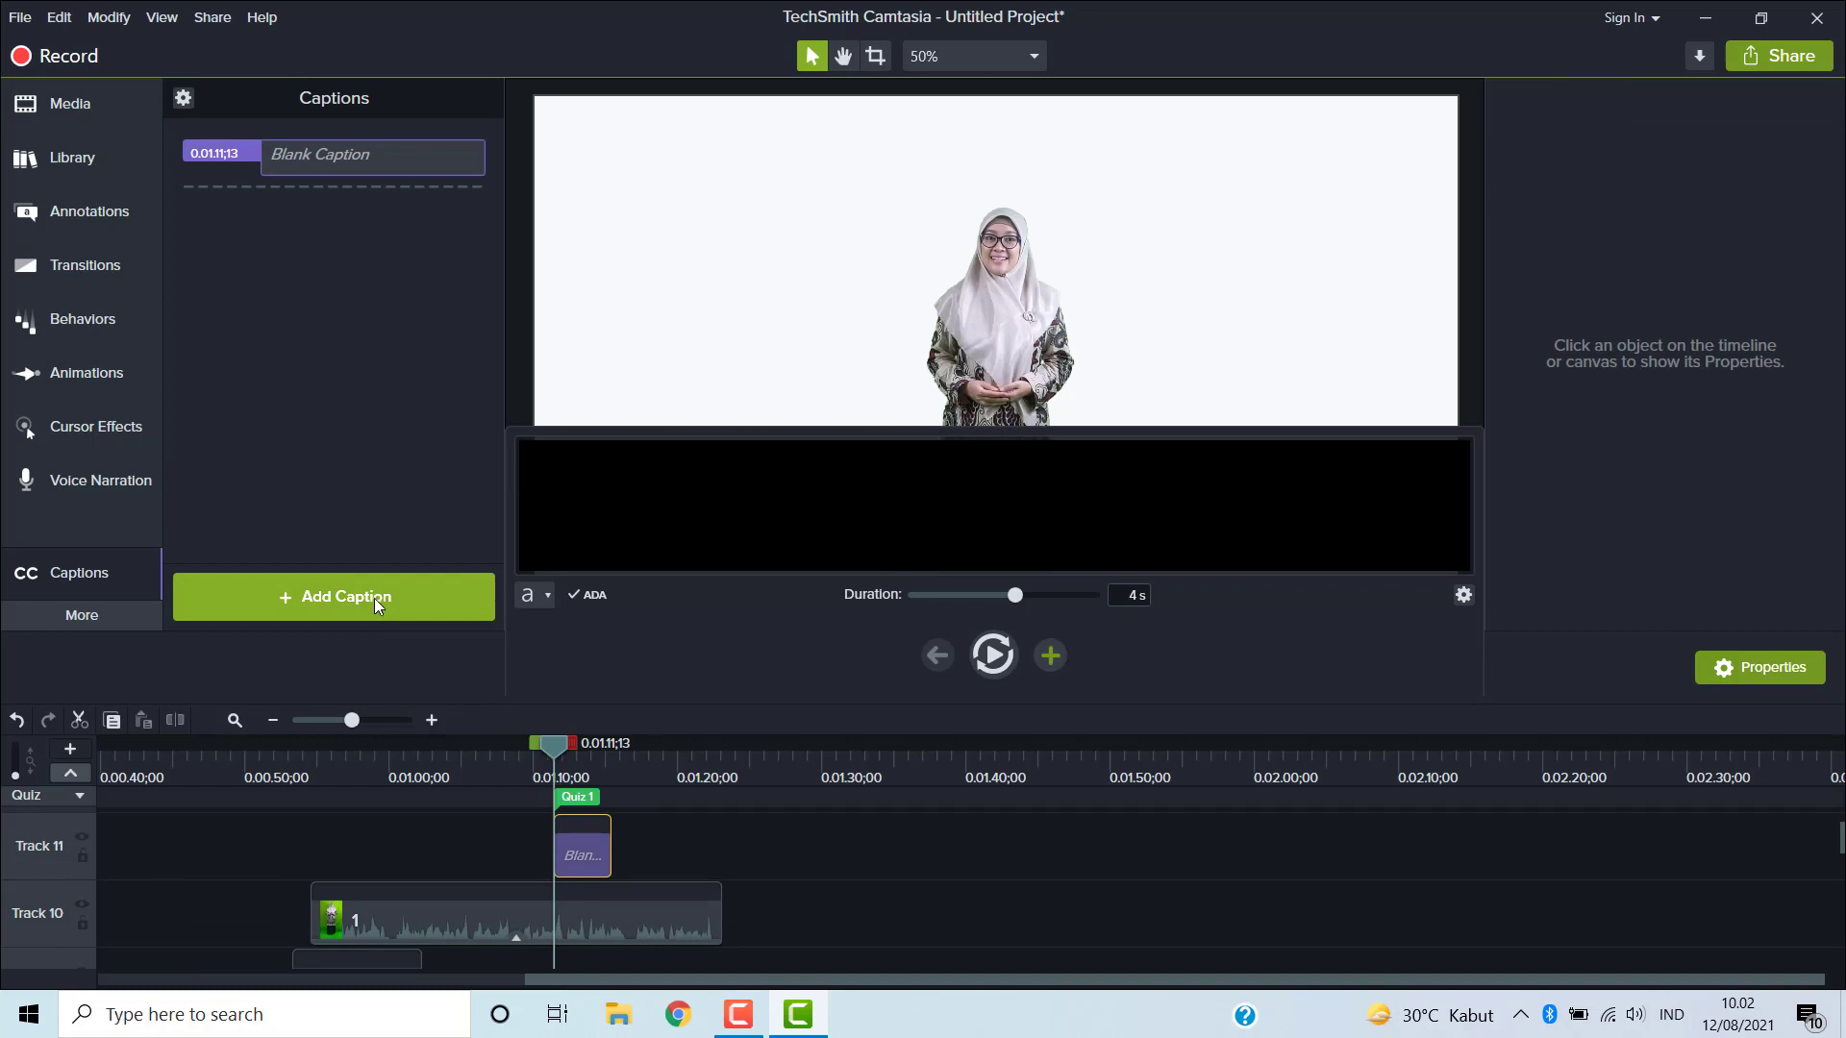
{"action": "left_click", "coordinate": [285, 596]}
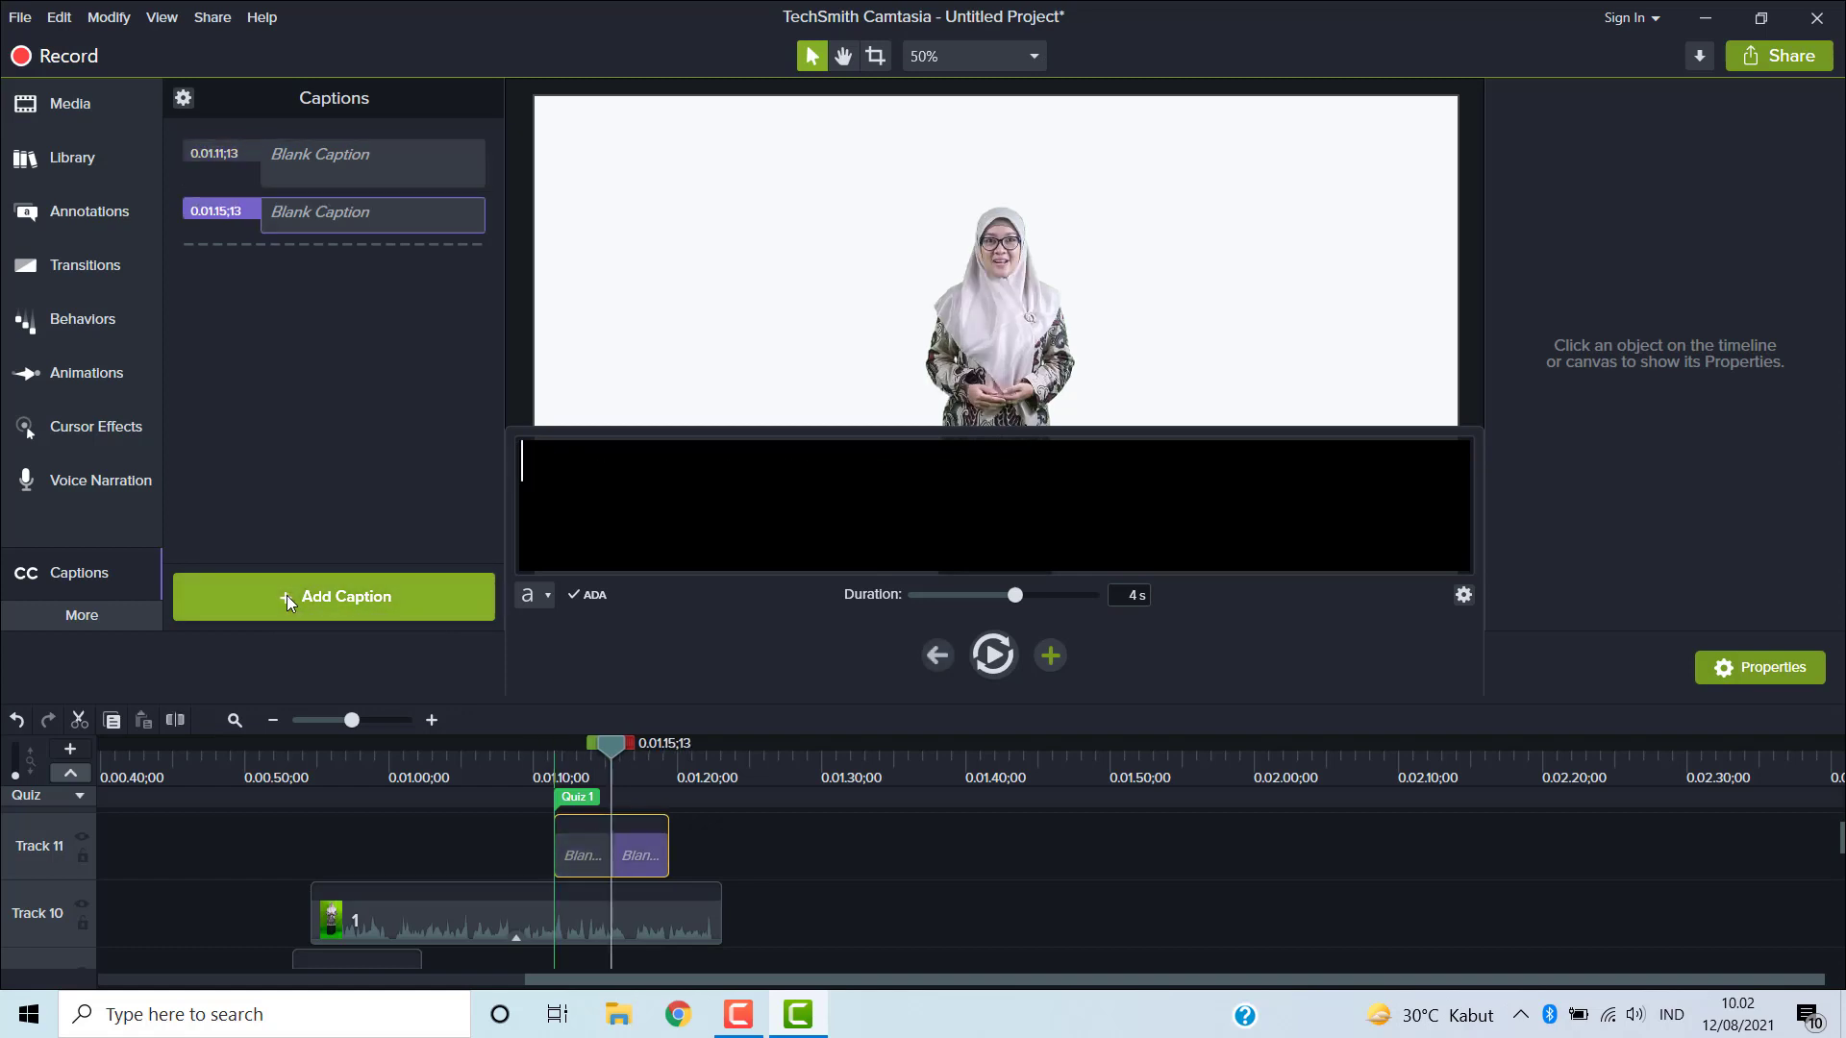
{"action": "left_click", "coordinate": [18, 720]}
{"action": "left_click", "coordinate": [18, 720]}
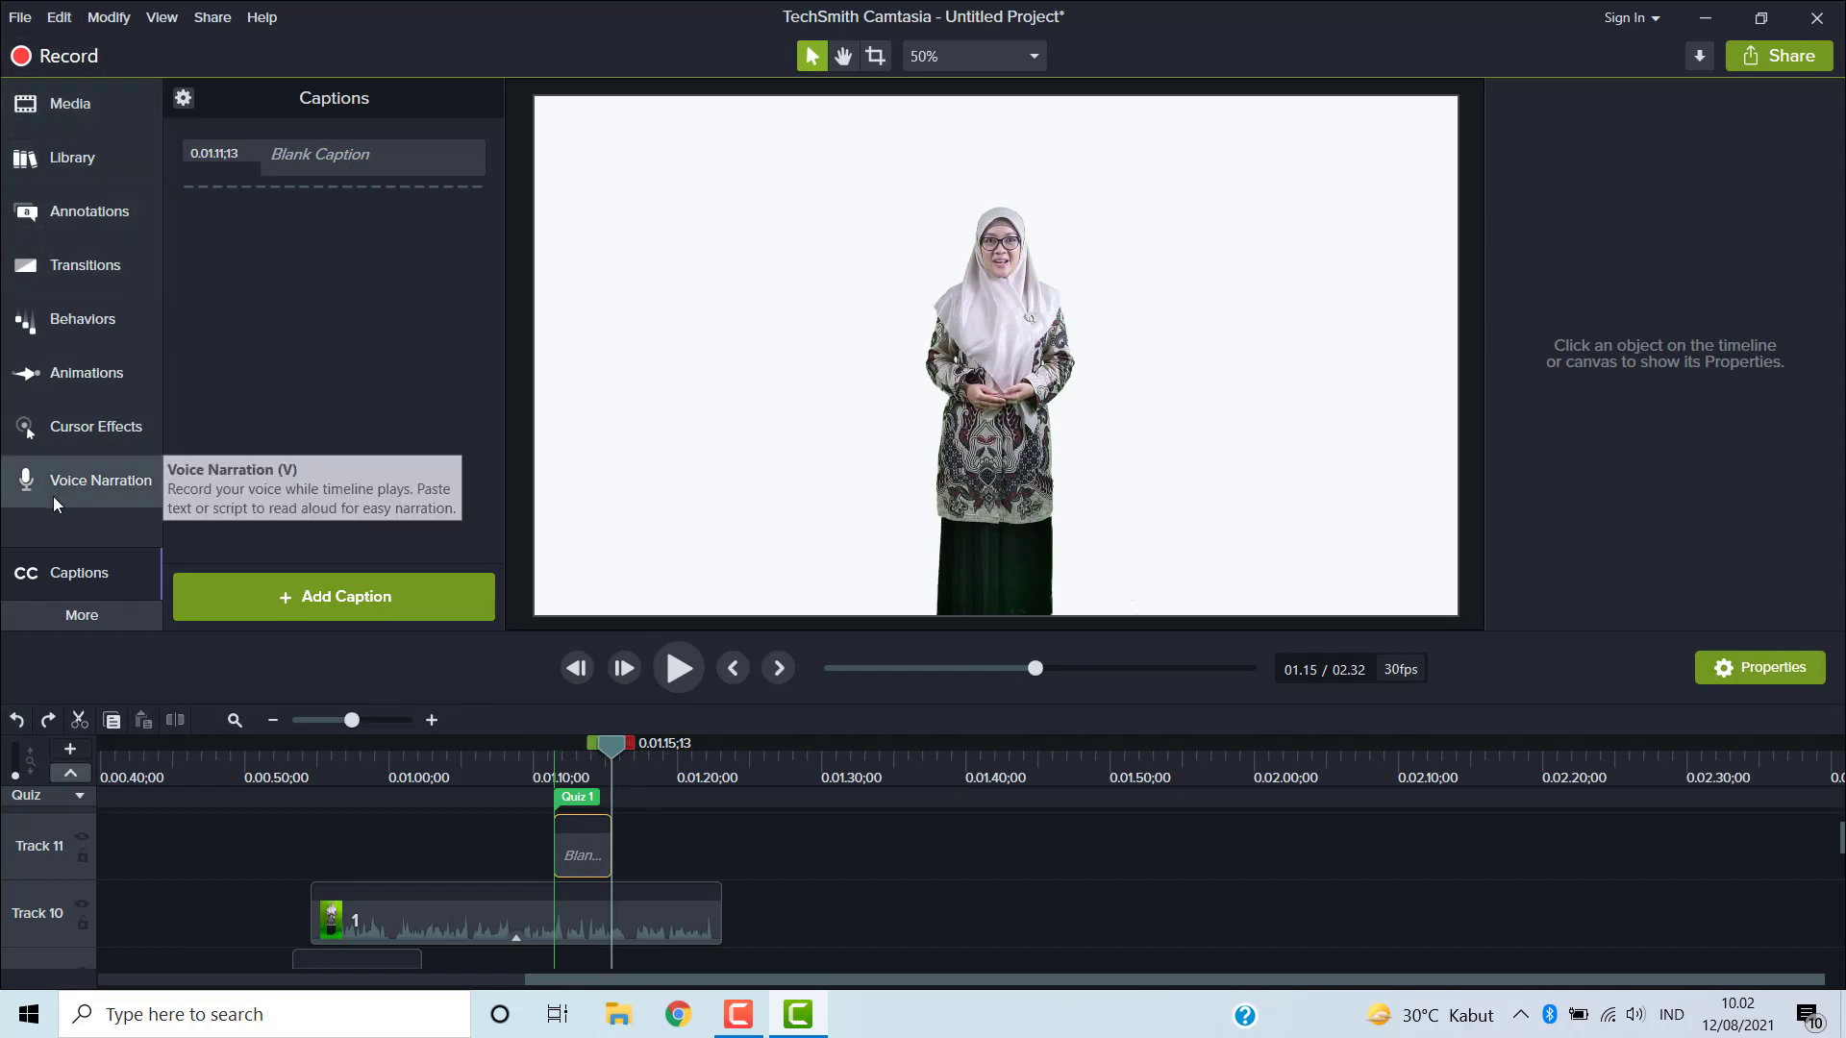
{"action": "left_click", "coordinate": [60, 17]}
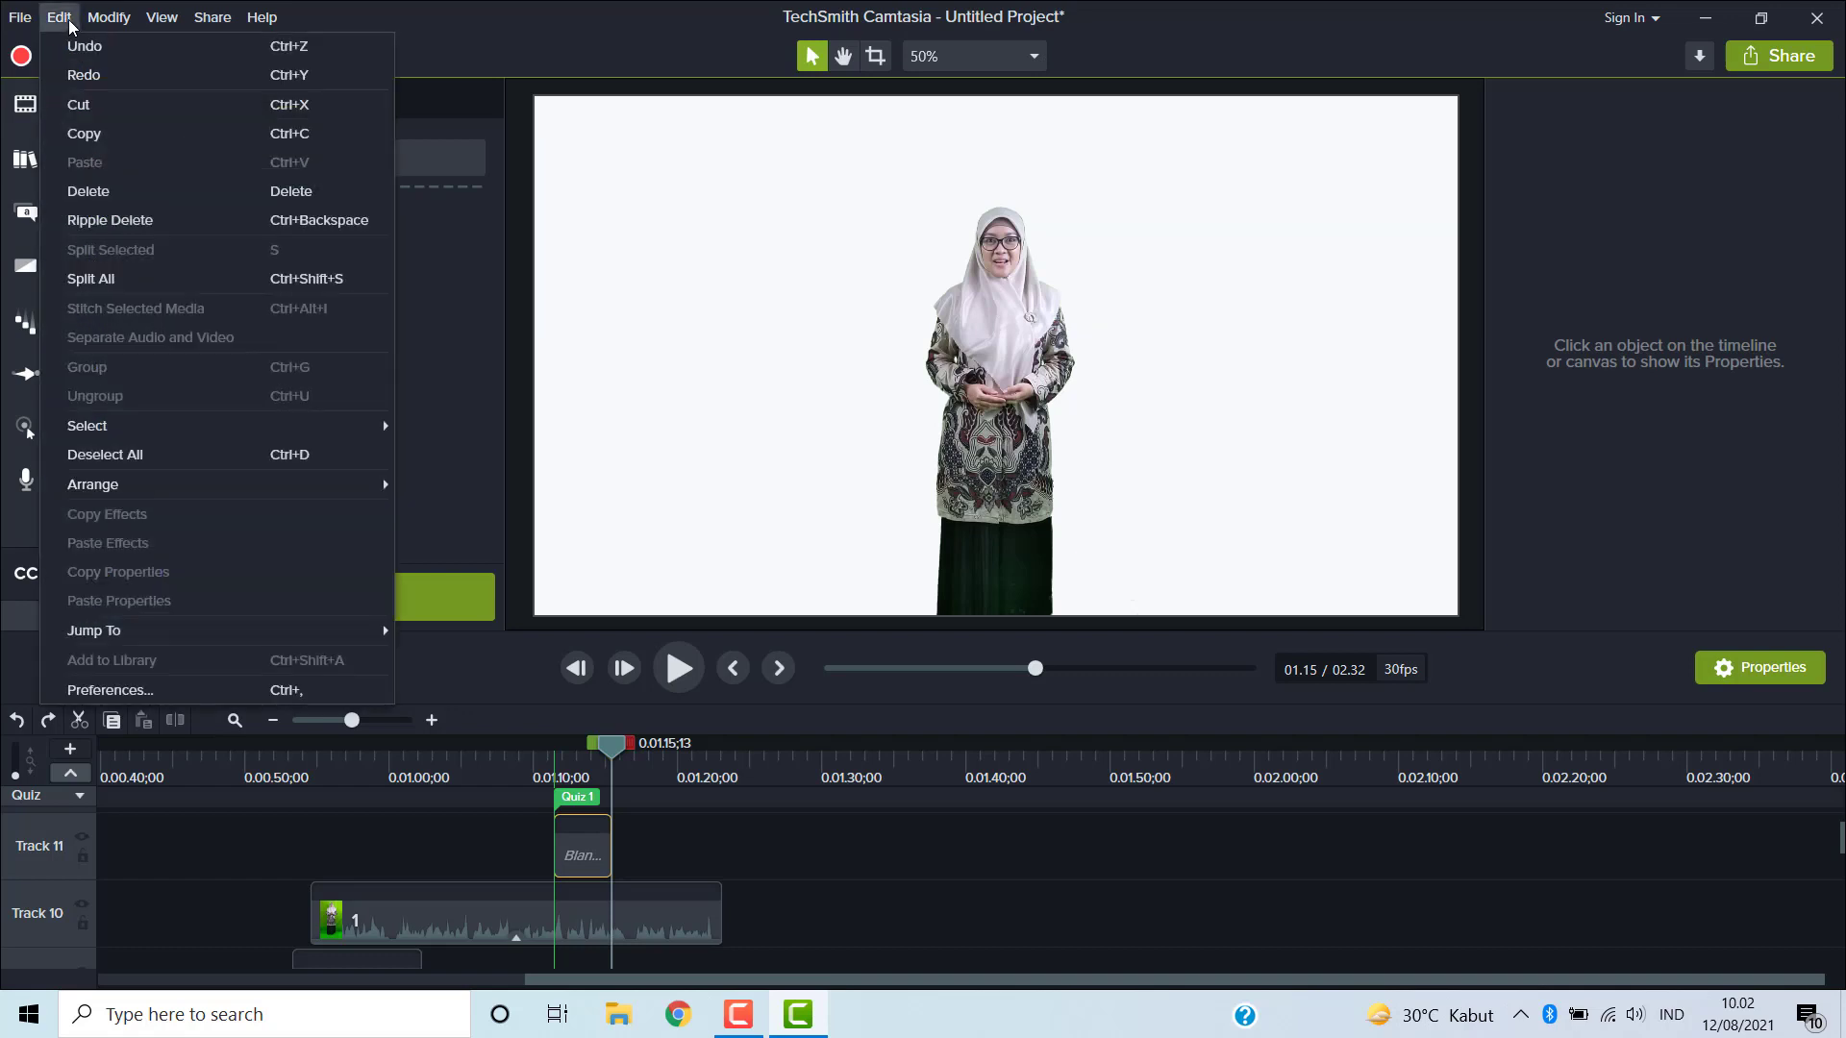
{"action": "left_click", "coordinate": [72, 24]}
{"action": "left_click", "coordinate": [106, 20]}
{"action": "left_click", "coordinate": [54, 23]}
{"action": "mouse_move", "coordinate": [92, 21]}
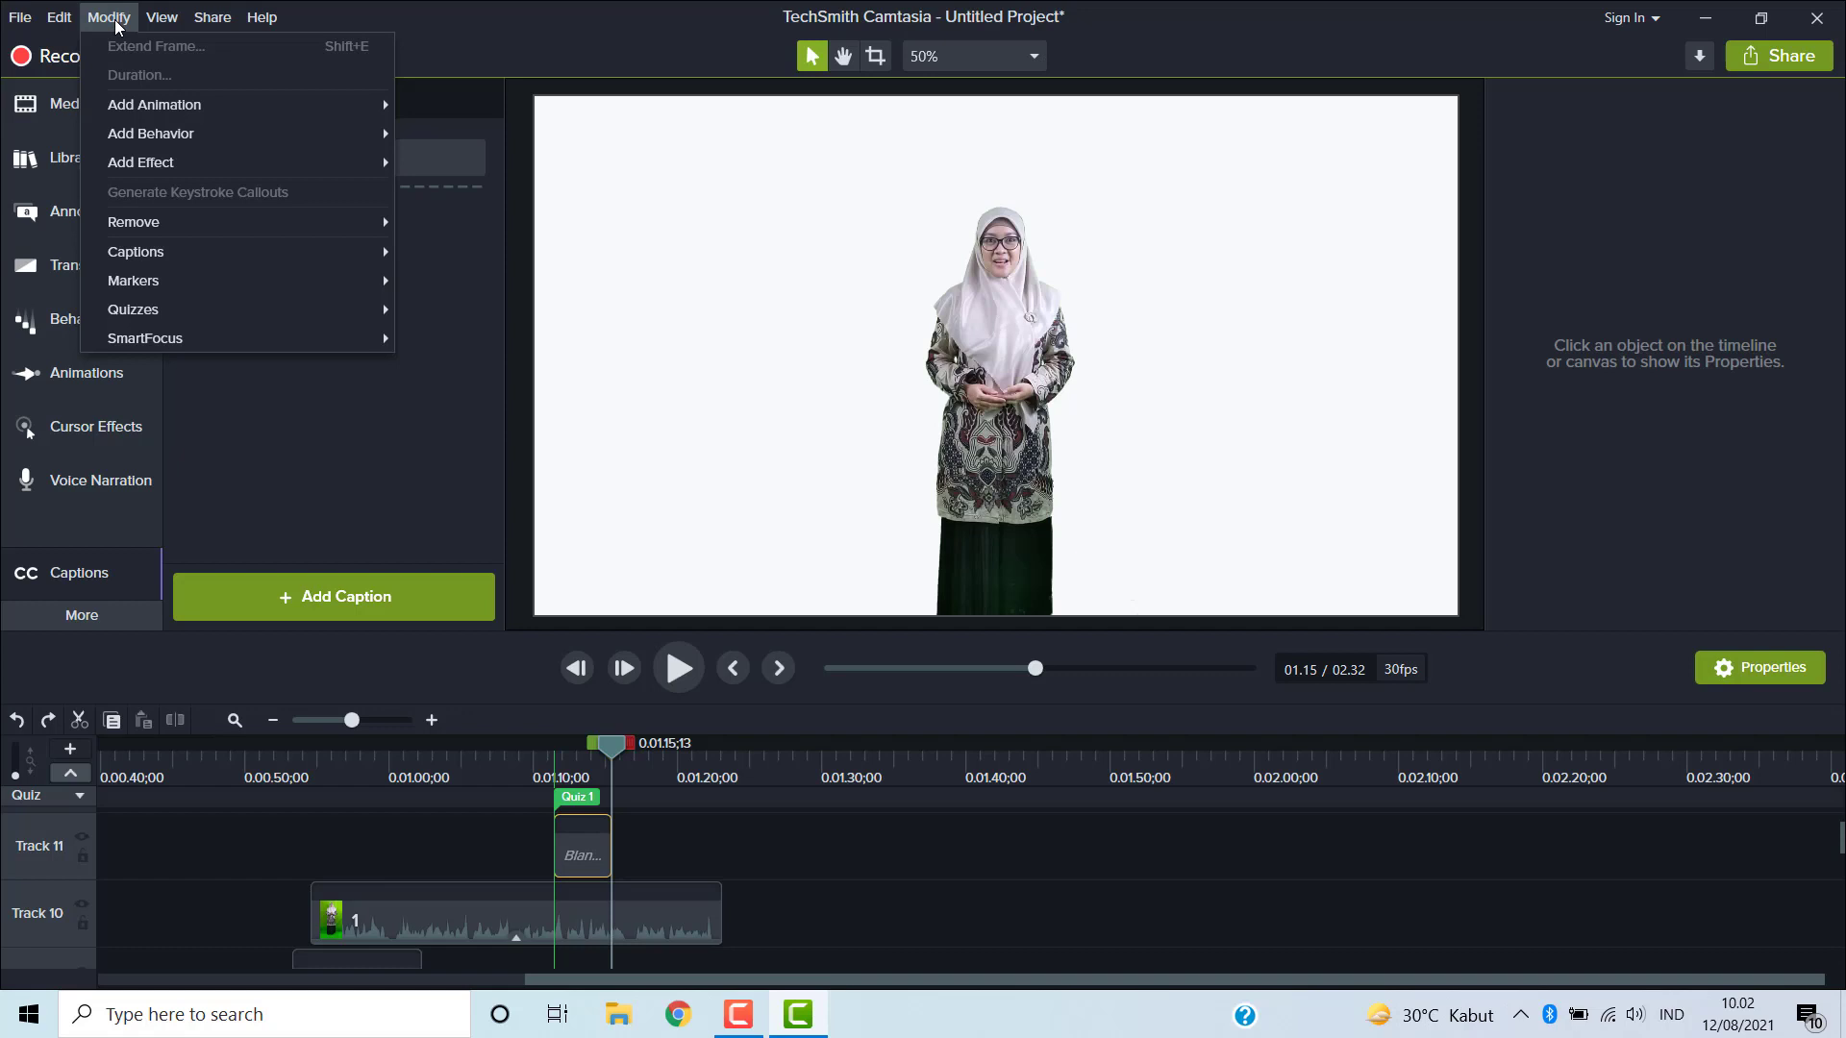
{"action": "mouse_move", "coordinate": [129, 115]}
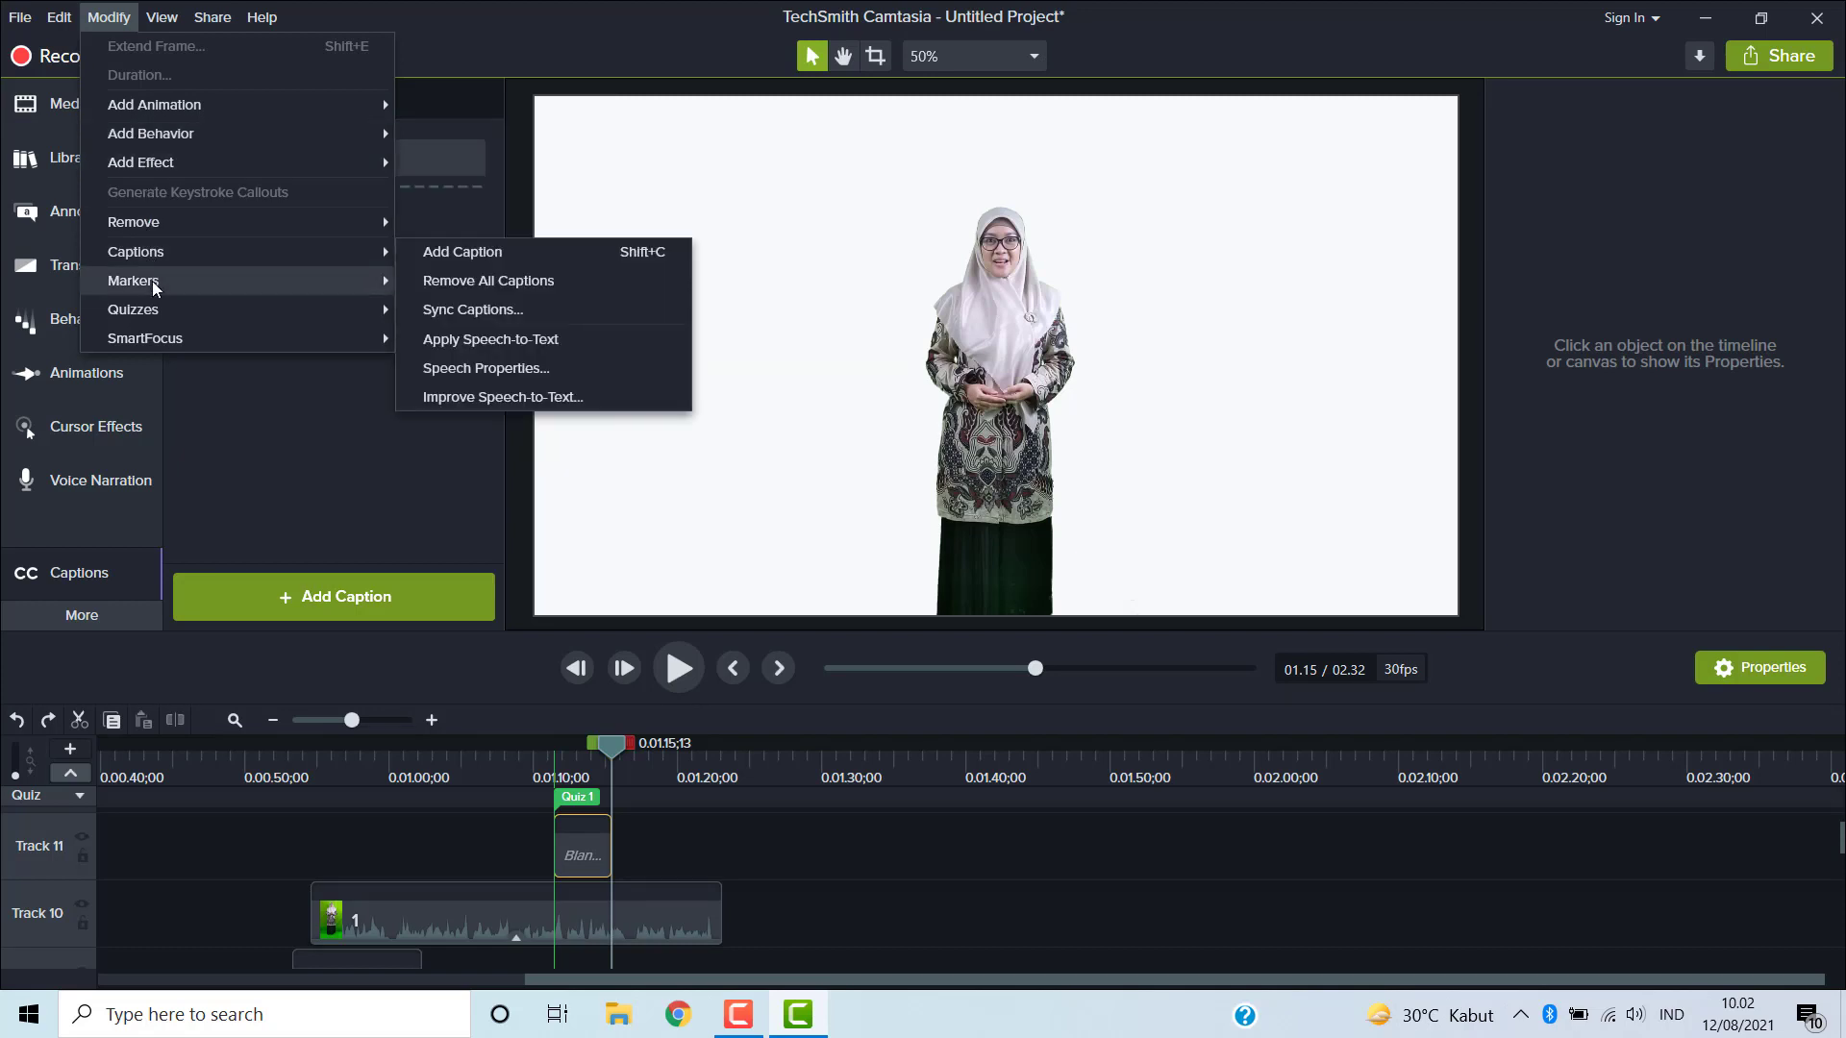
{"action": "mouse_move", "coordinate": [159, 346]}
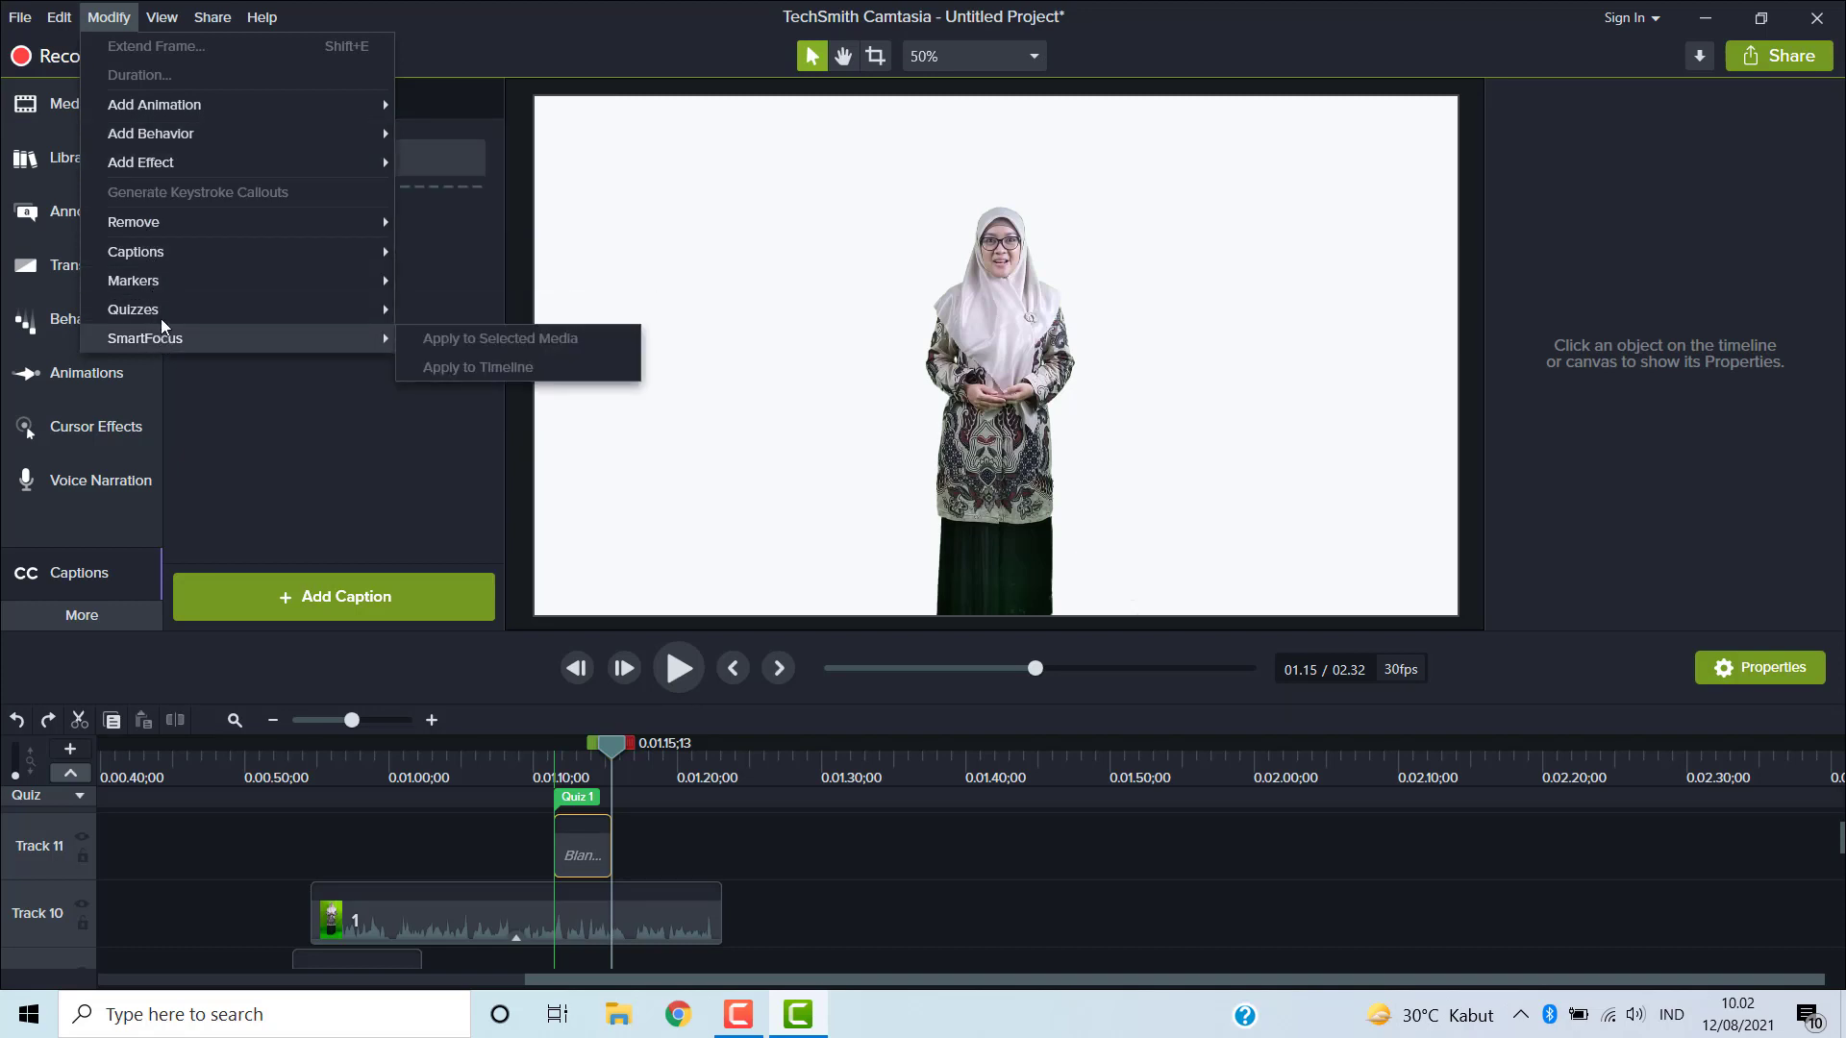
{"action": "left_click", "coordinate": [159, 23]}
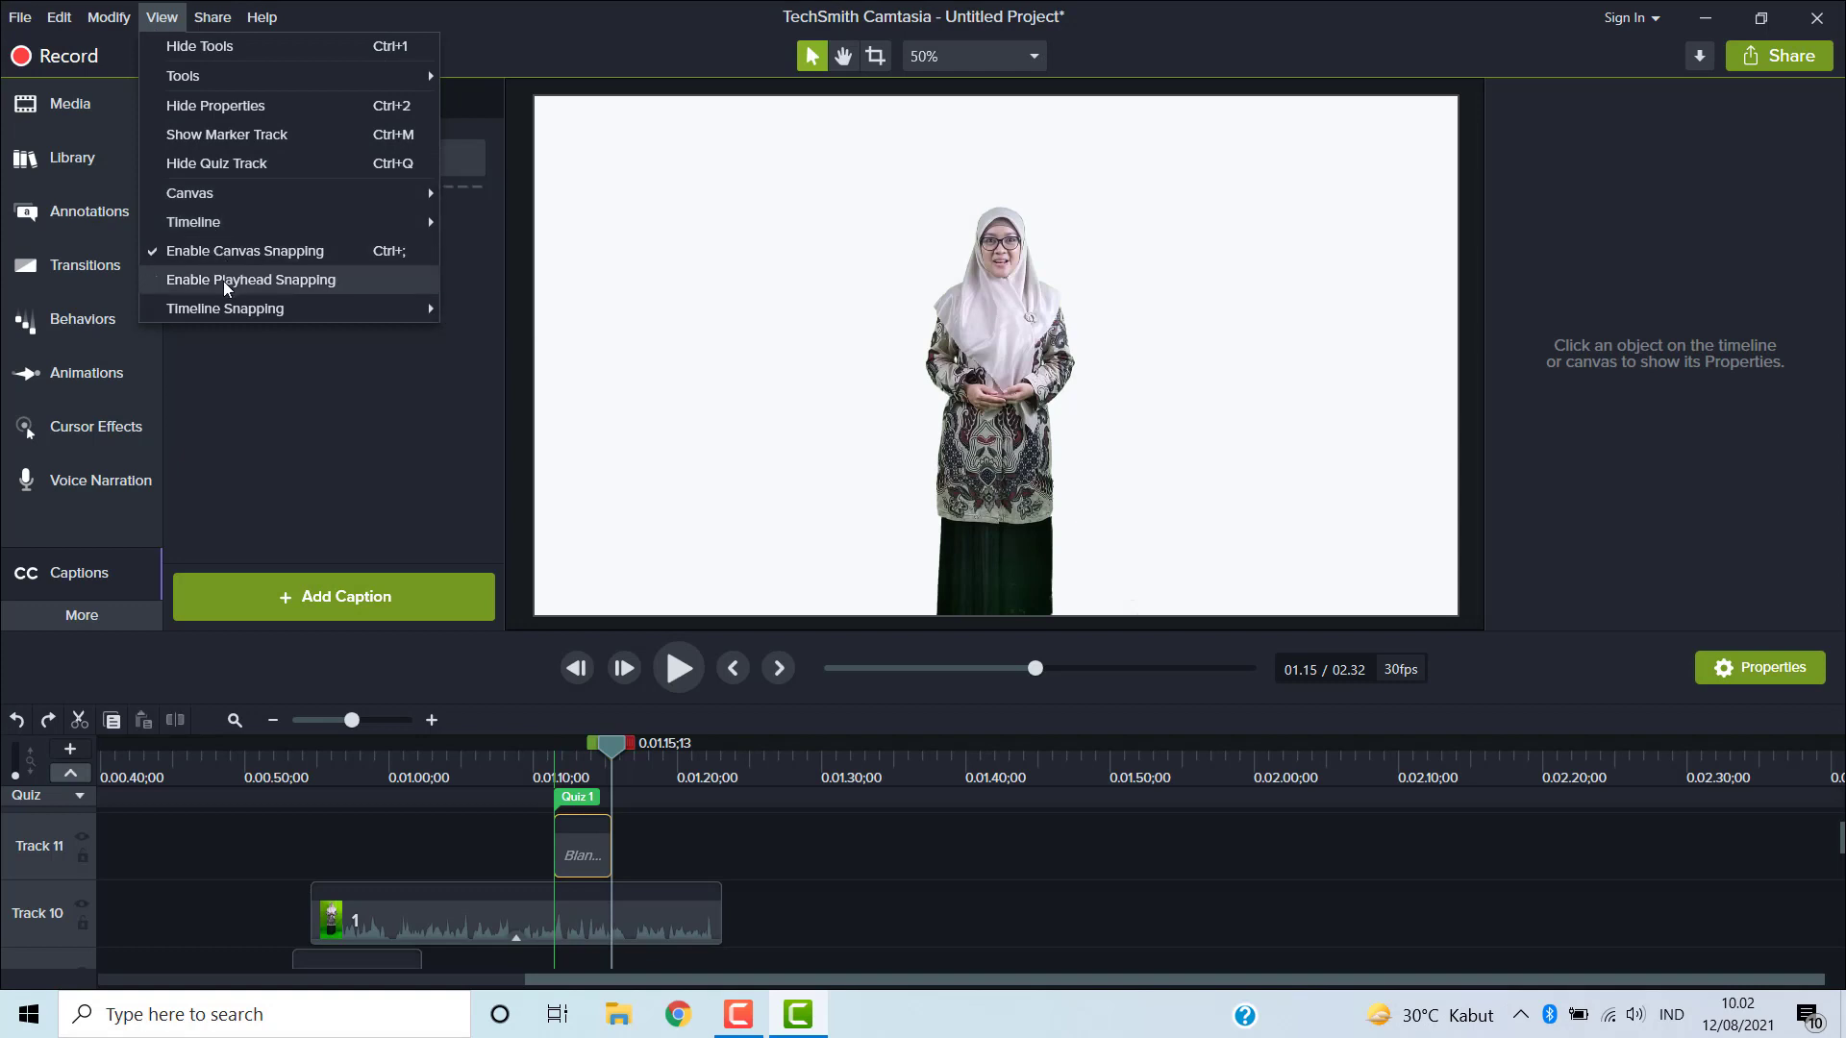
{"action": "mouse_move", "coordinate": [221, 308]}
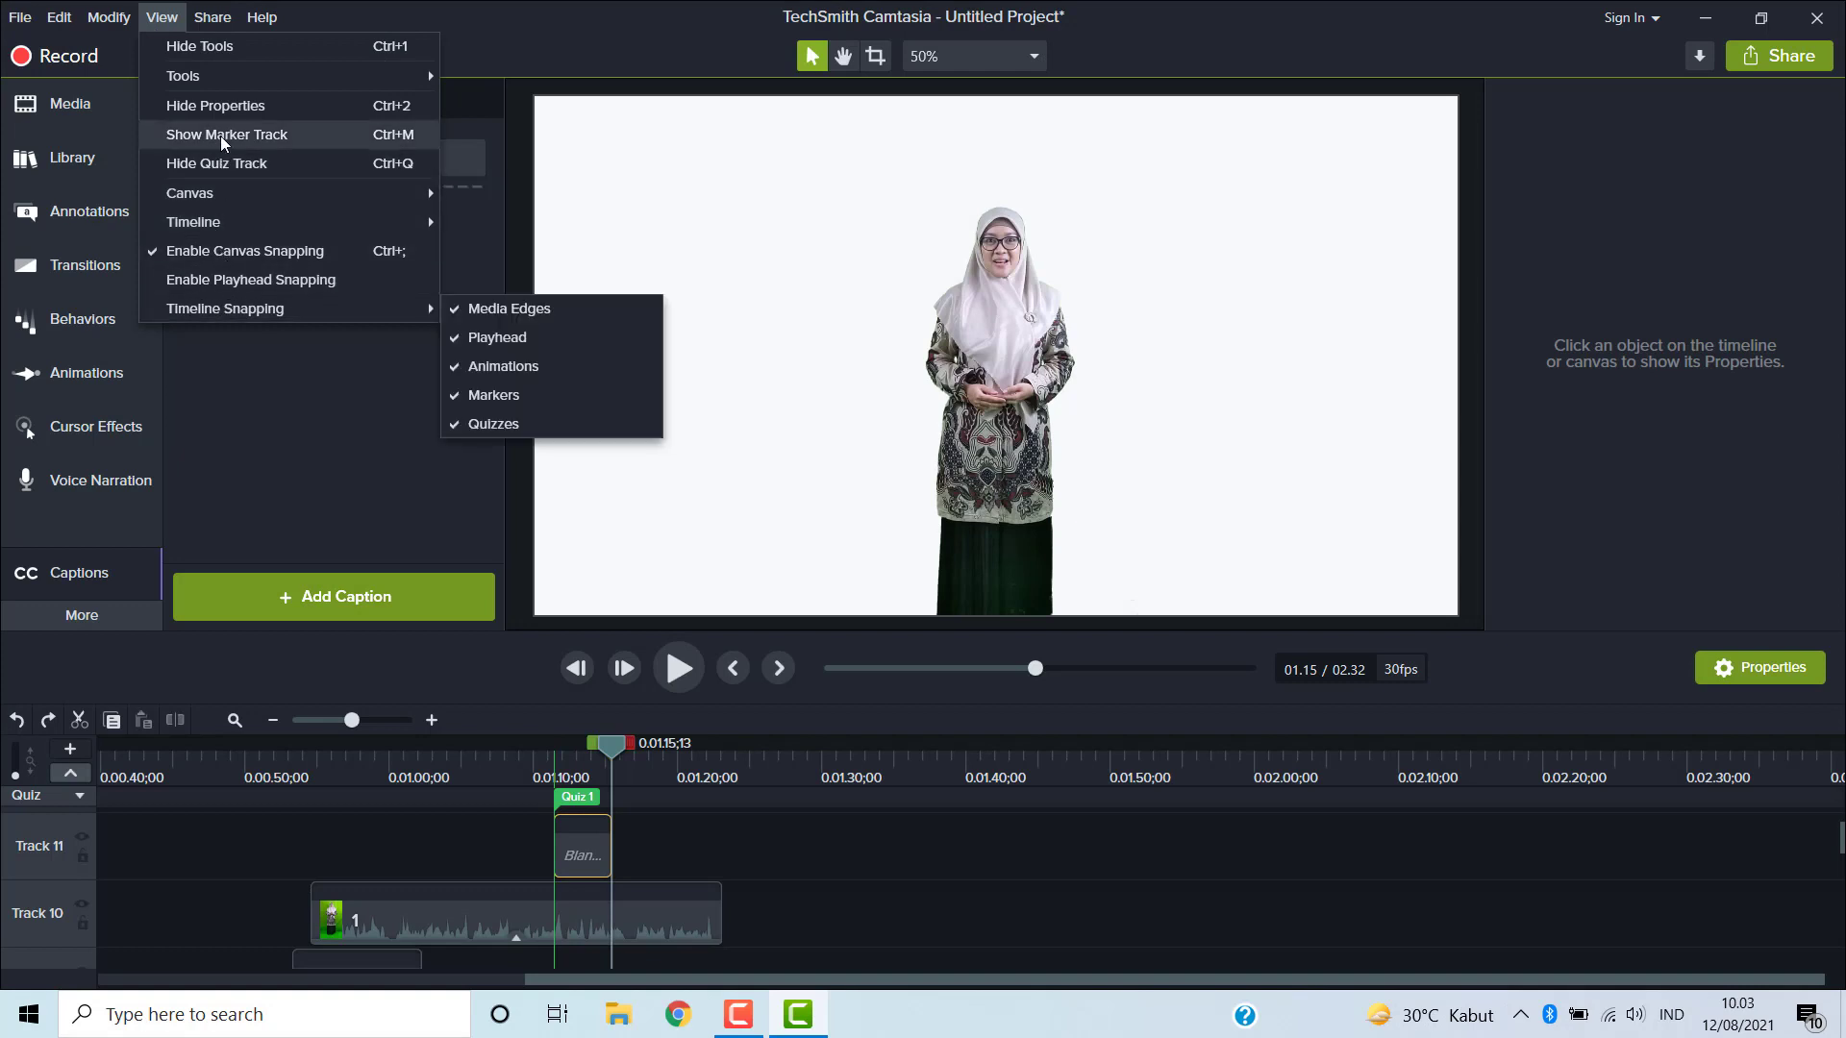
{"action": "mouse_move", "coordinate": [195, 80]}
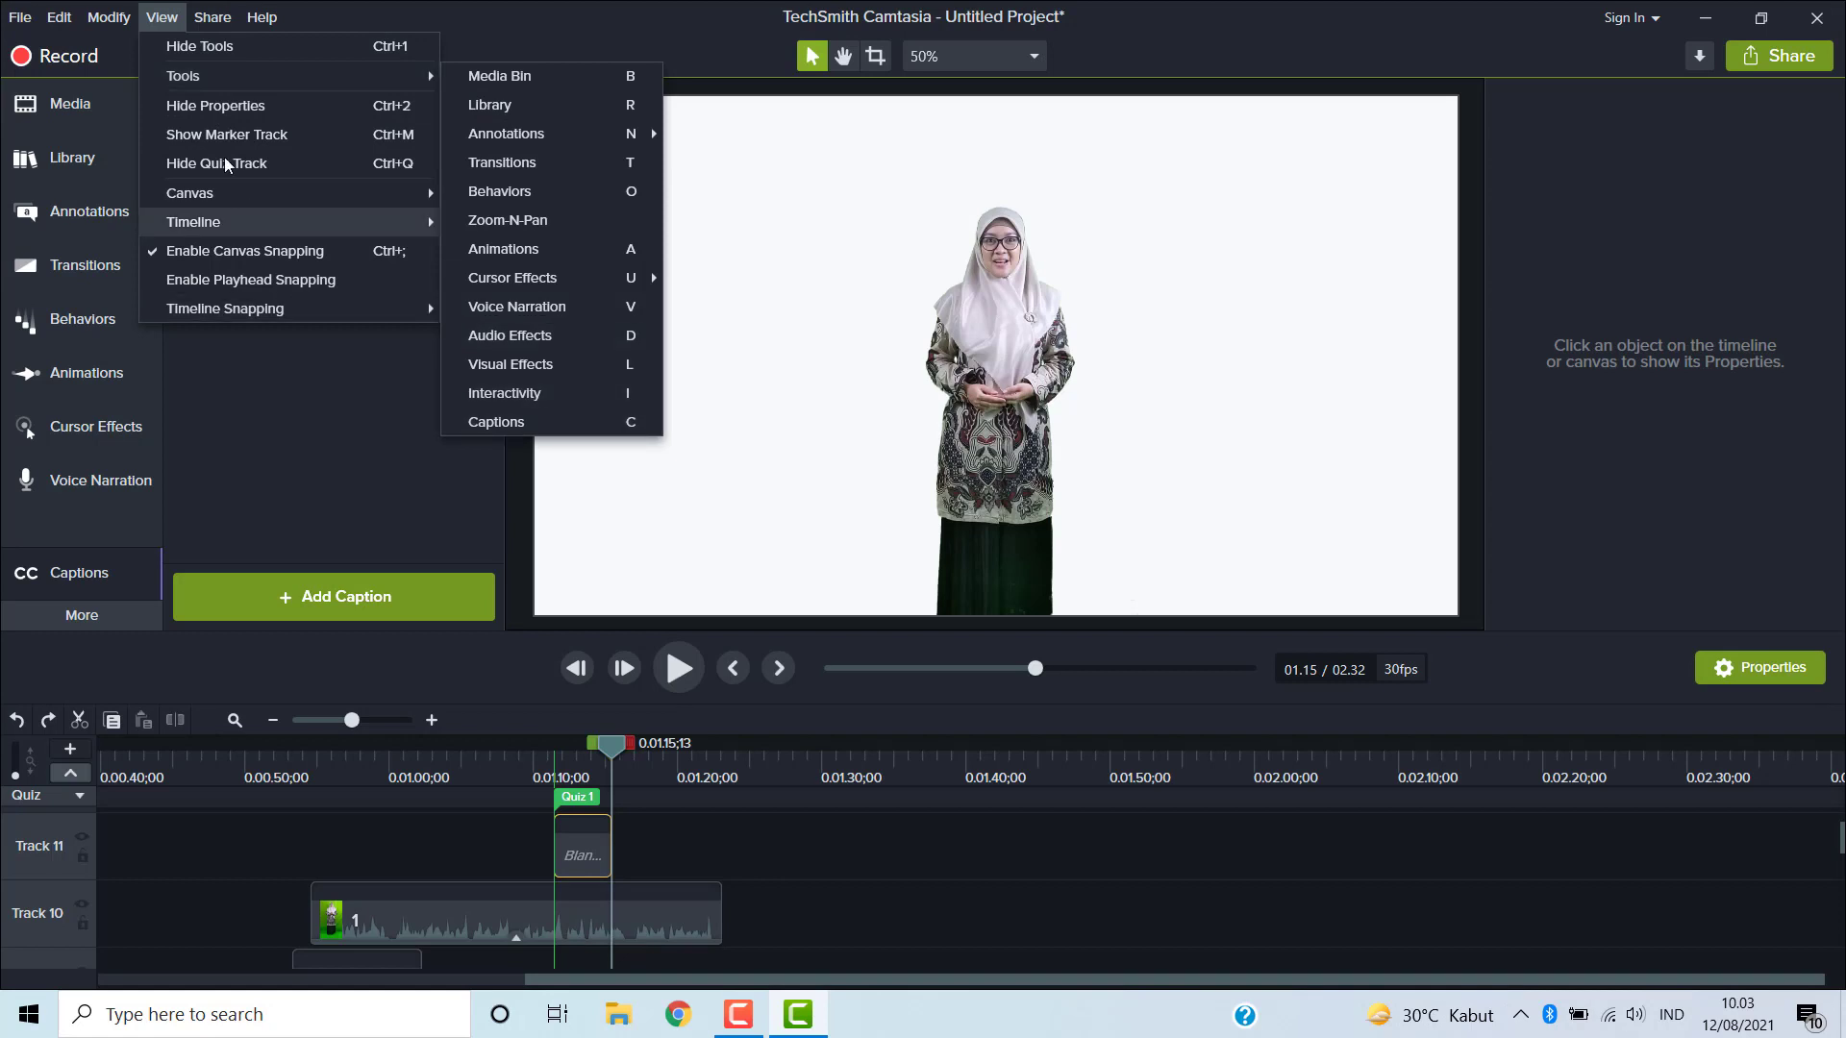
{"action": "left_click", "coordinate": [213, 19]}
{"action": "left_click", "coordinate": [214, 17]}
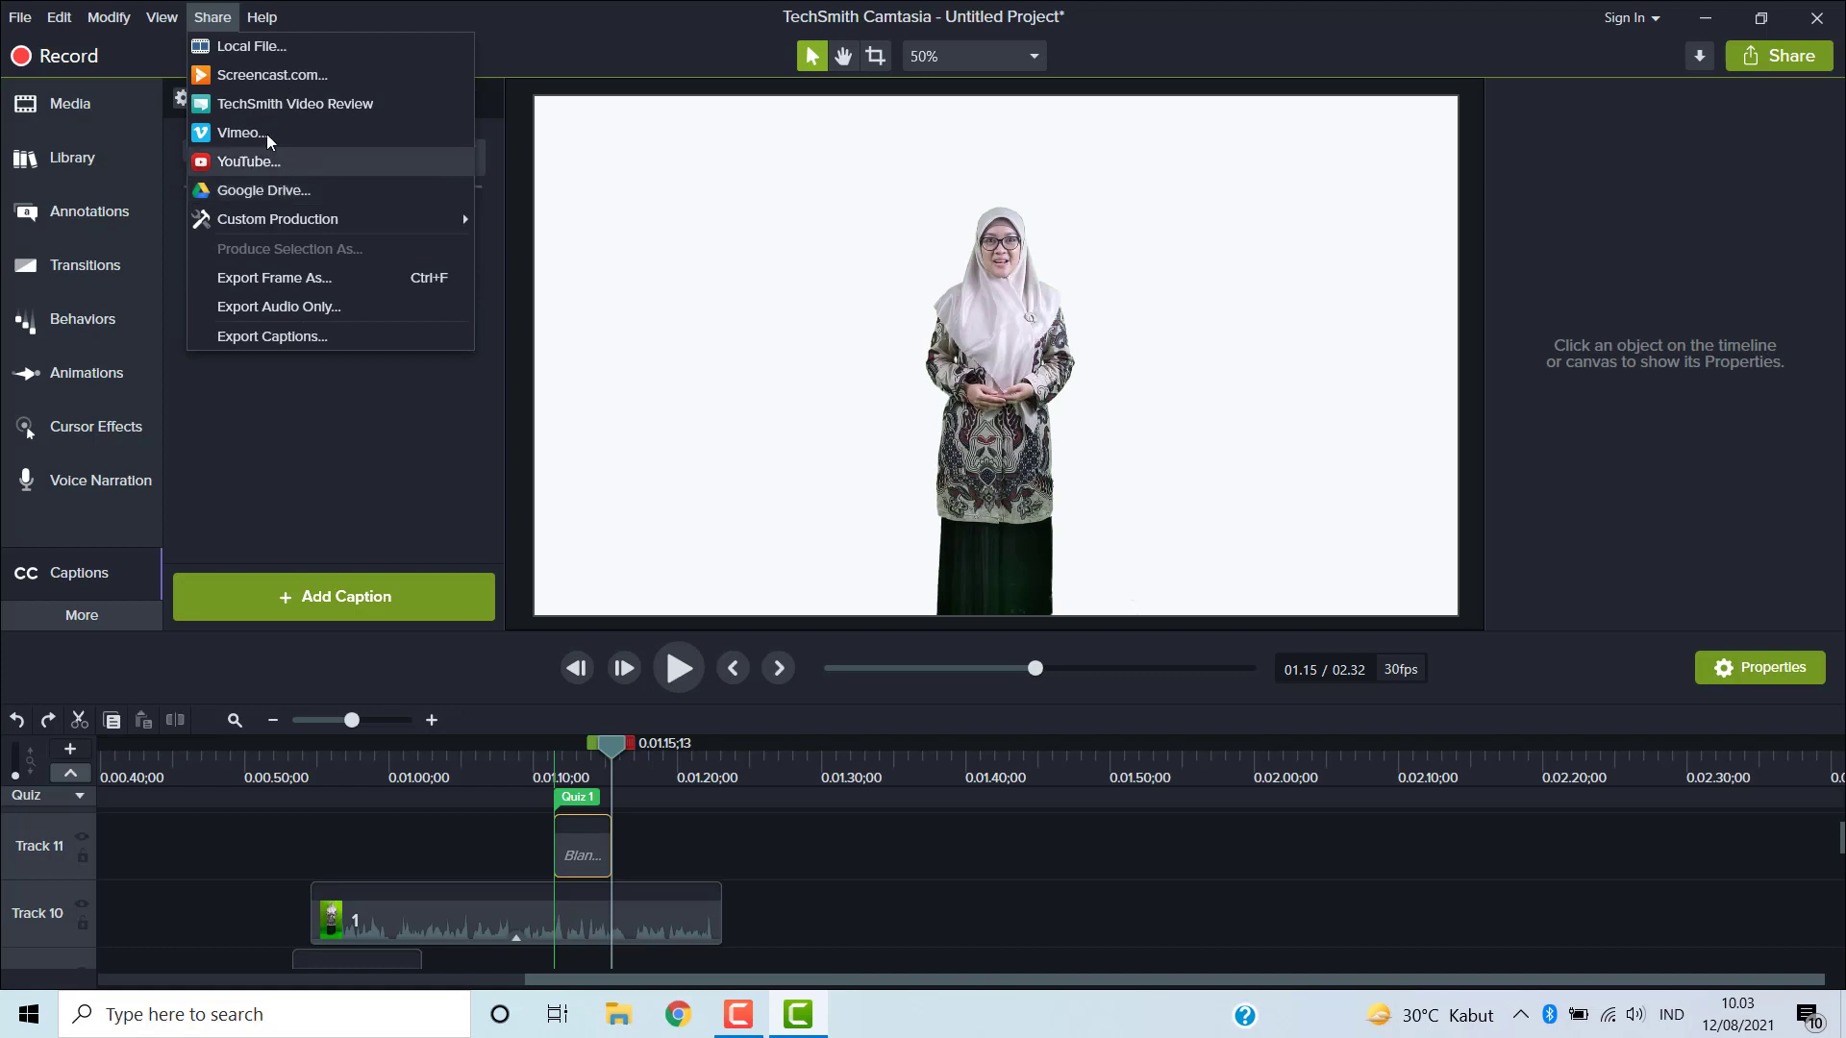
{"action": "left_click", "coordinate": [257, 20]}
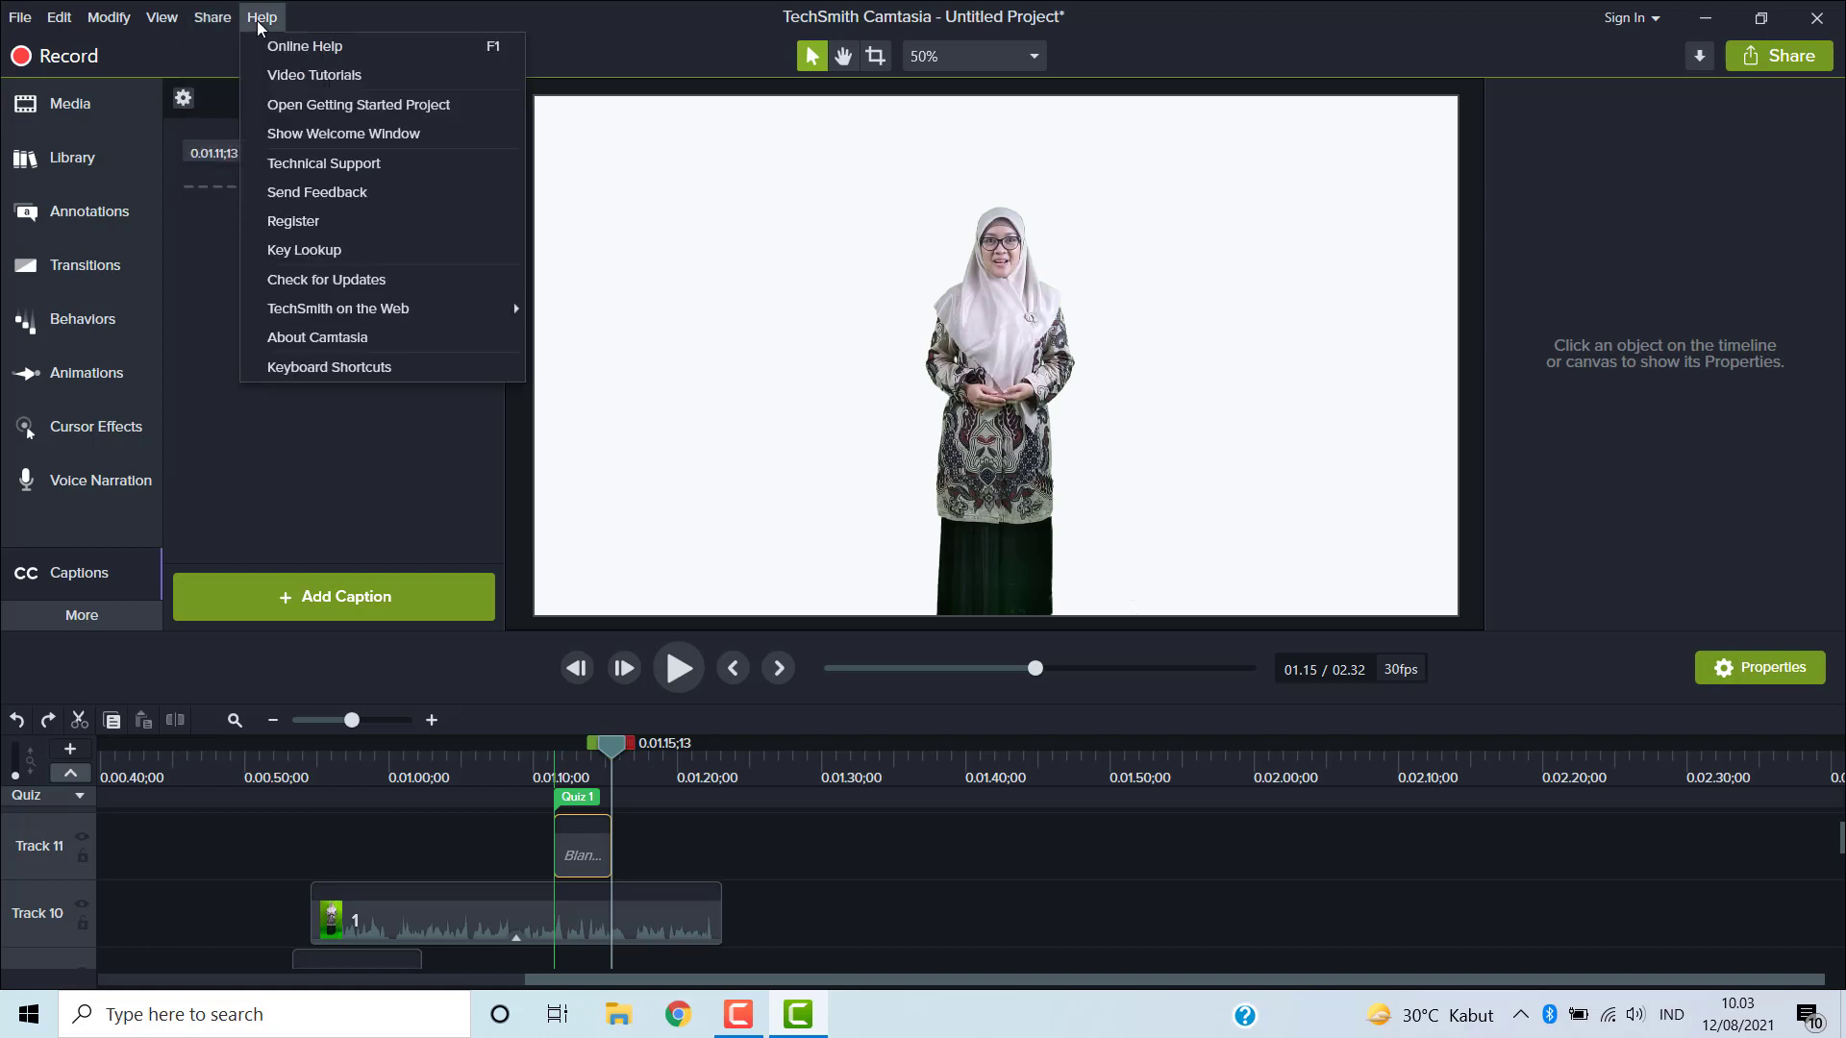
{"action": "left_click", "coordinate": [1750, 58]}
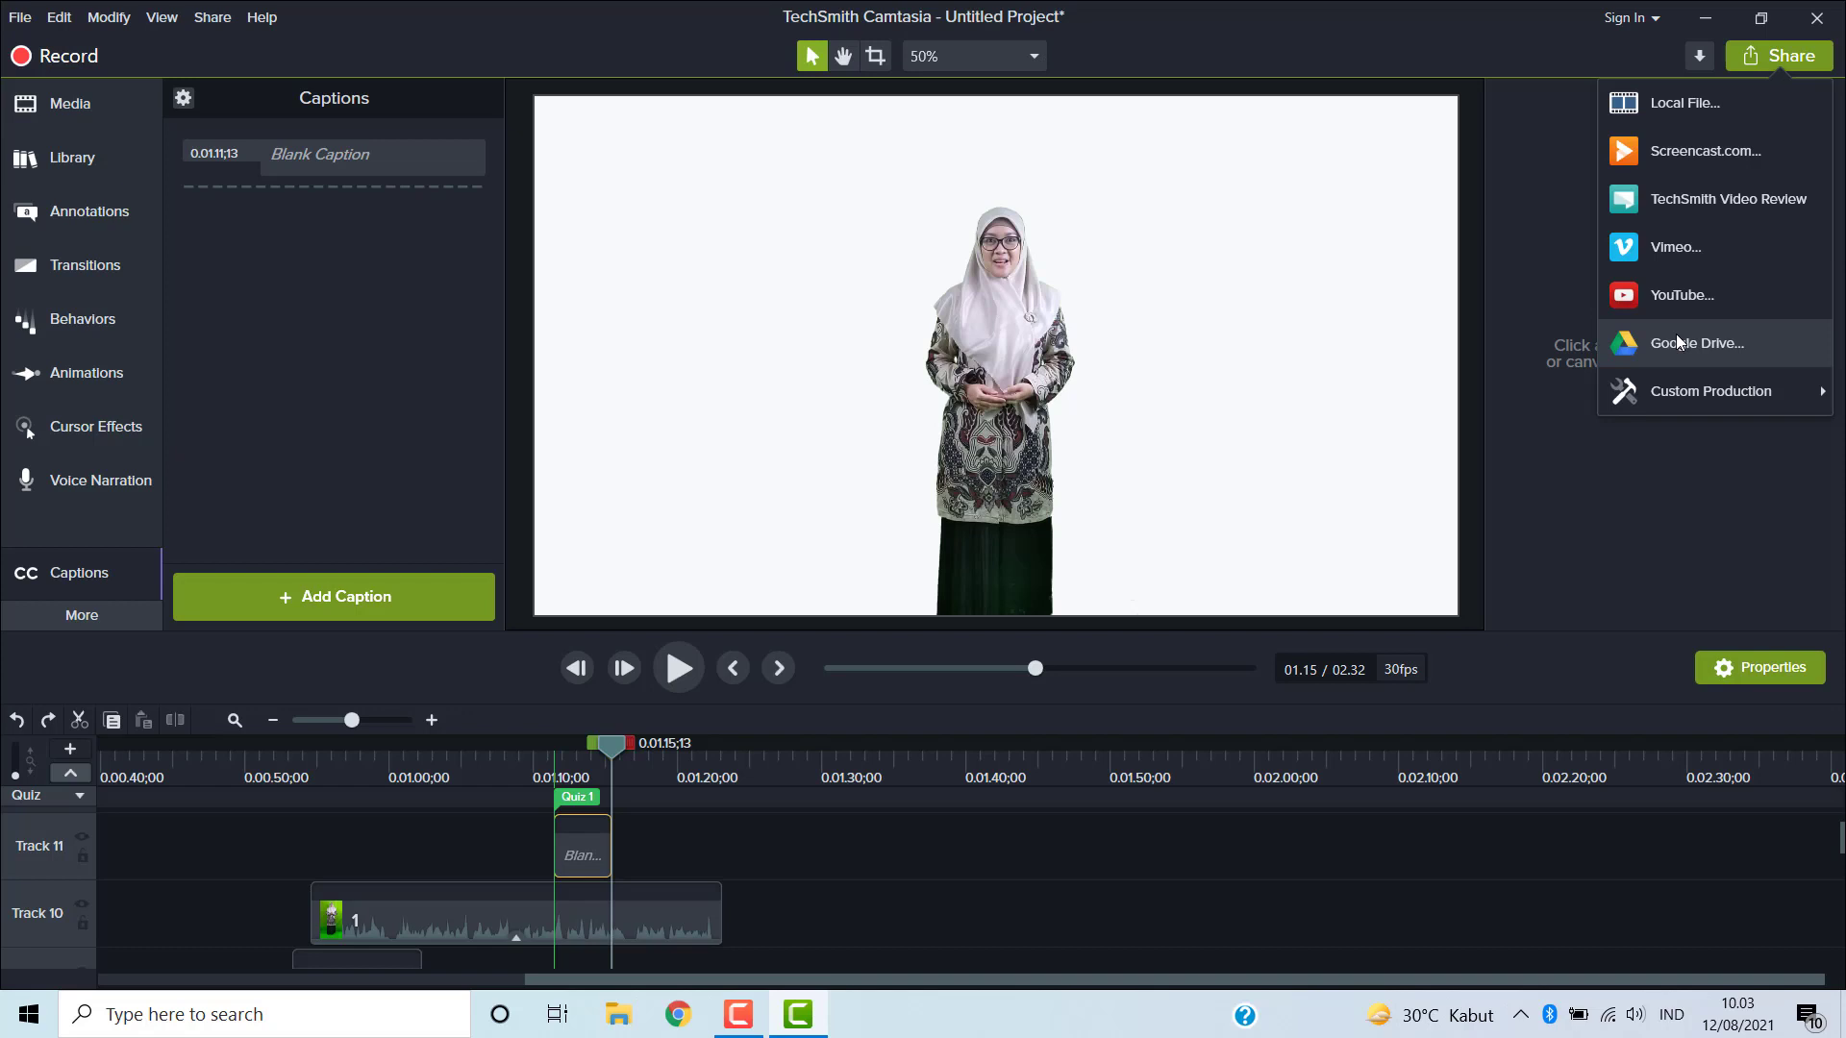
{"action": "left_click", "coordinate": [272, 21]}
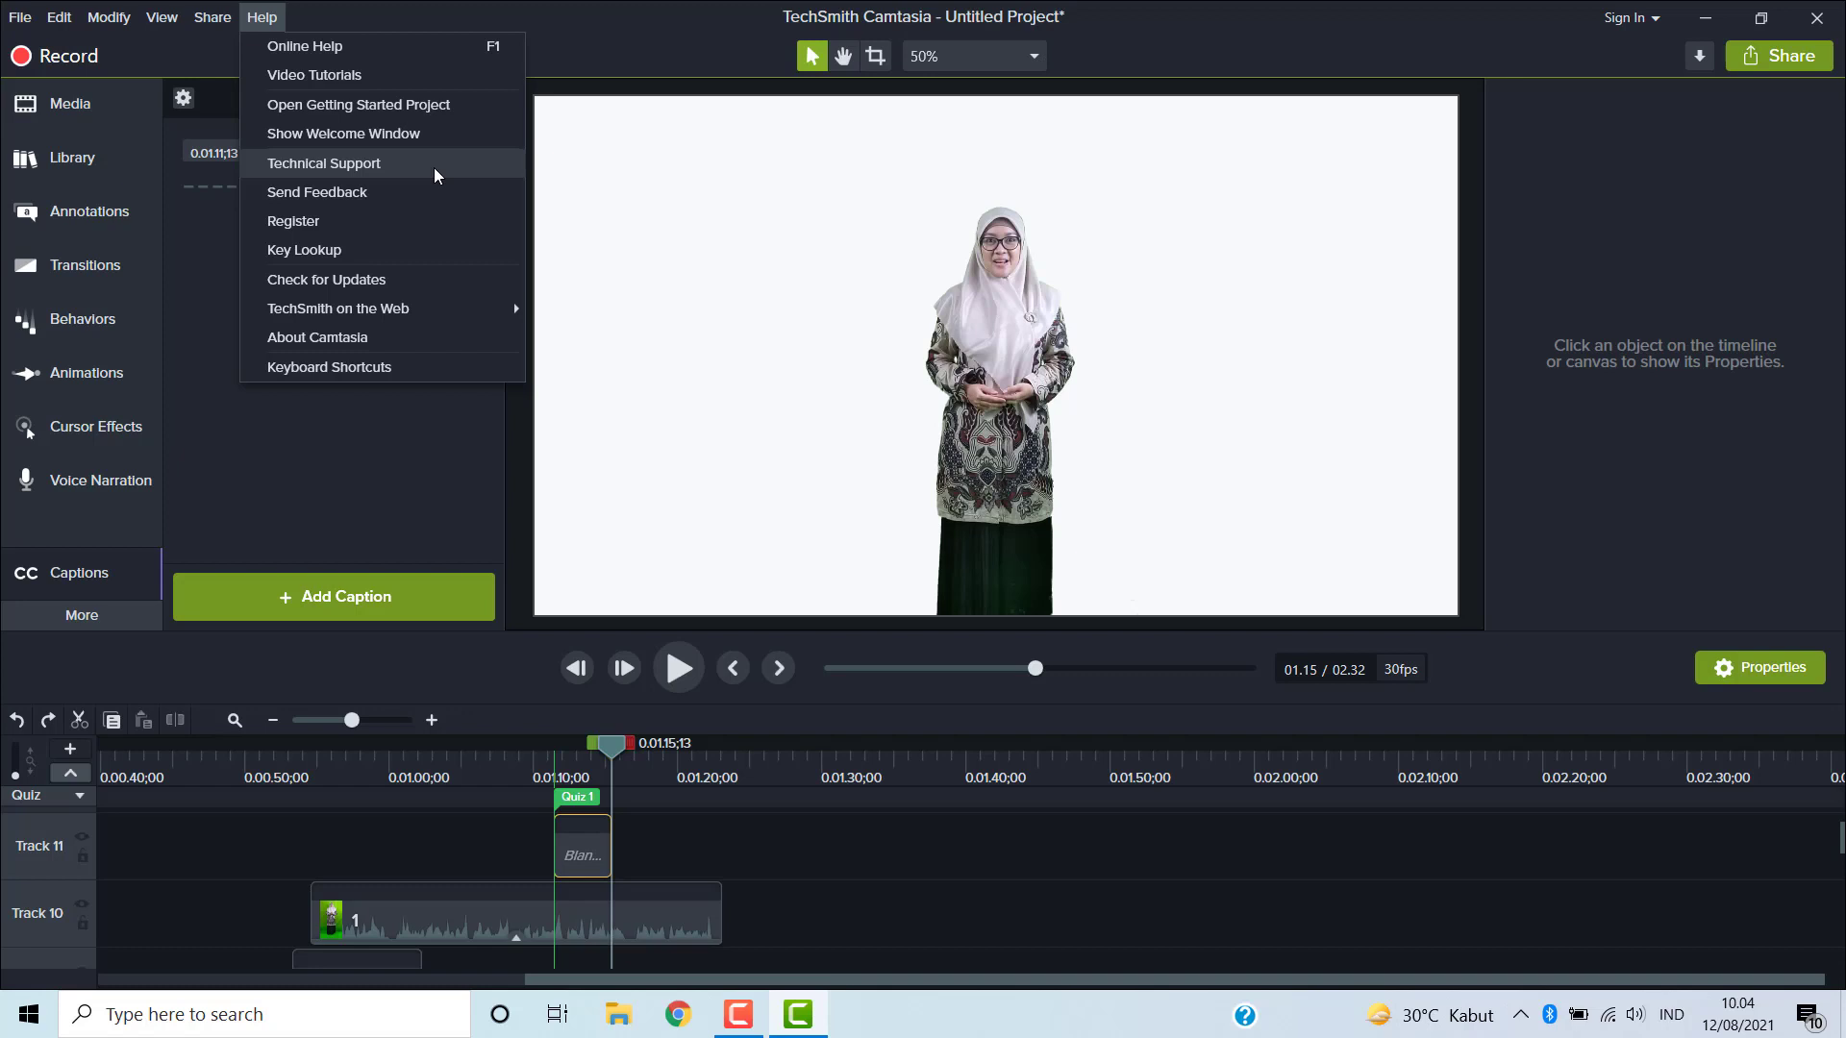
{"action": "left_click", "coordinate": [381, 433]}
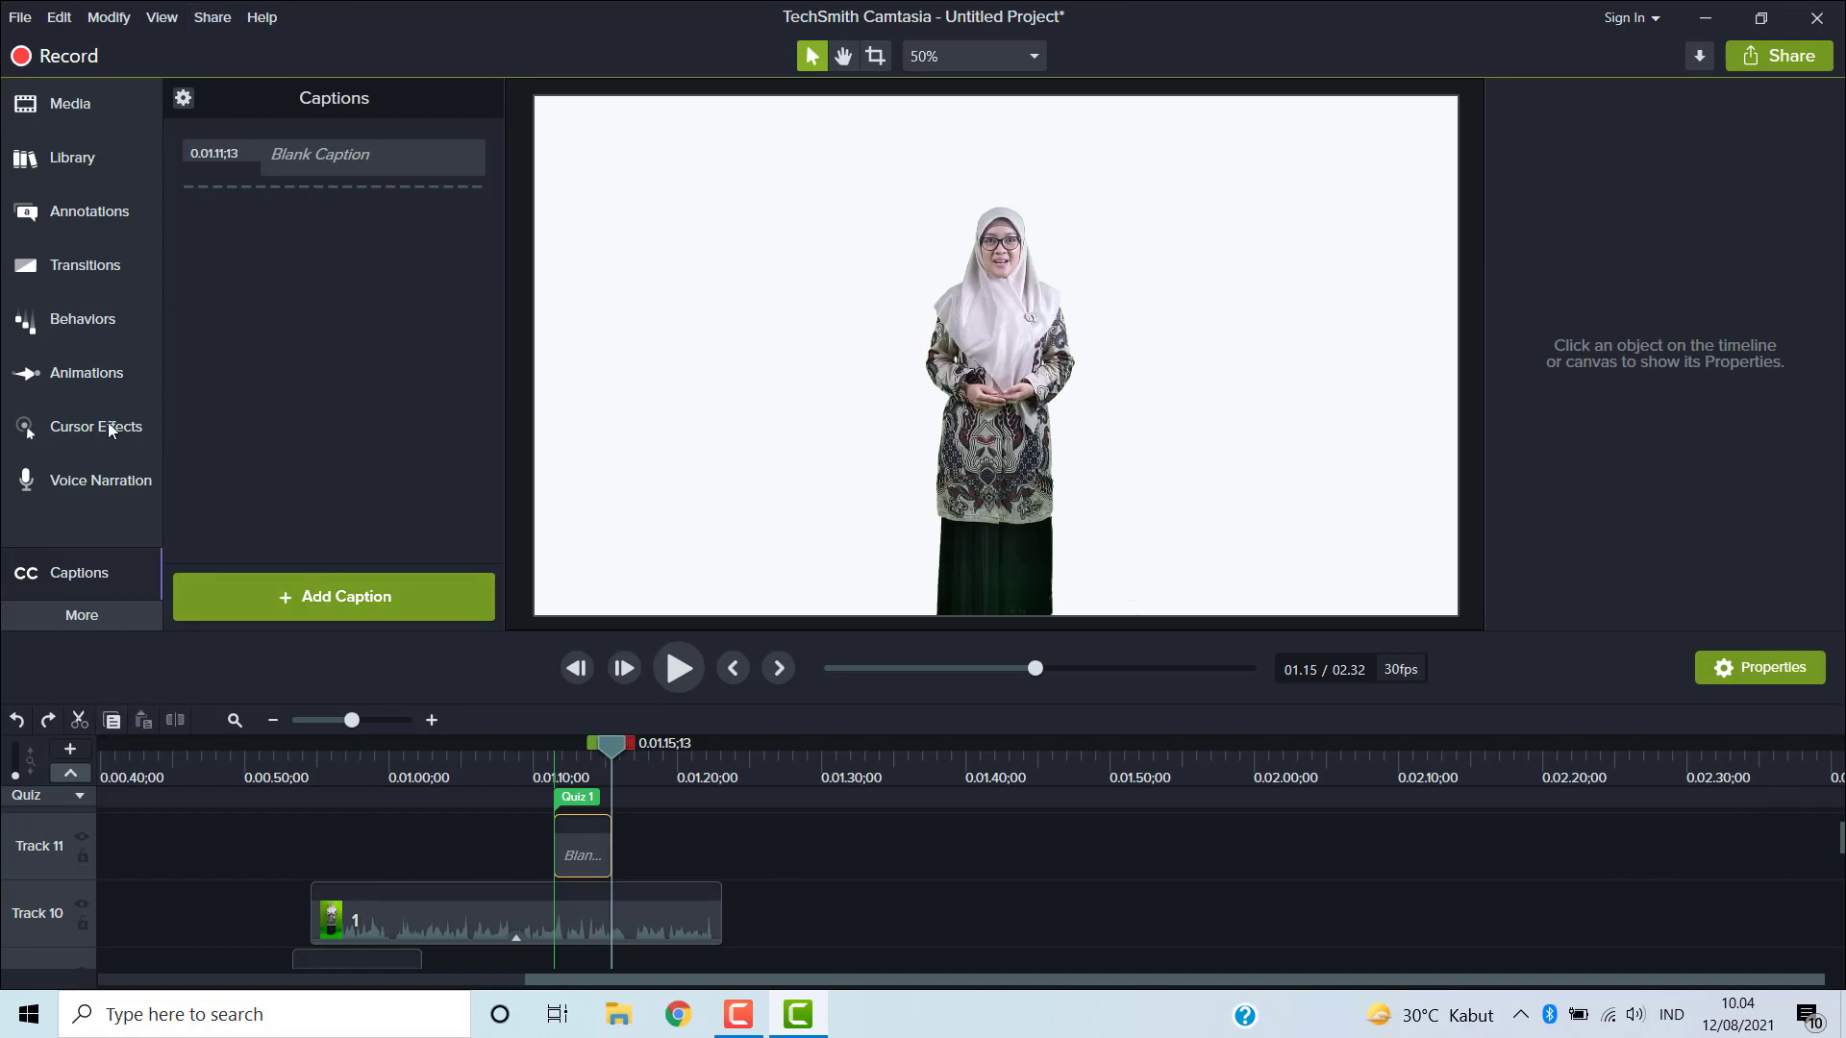
- Undo and redo adding the blank caption, then cut it from the timeline and undo the cut
{"action": "left_click", "coordinate": [16, 721]}
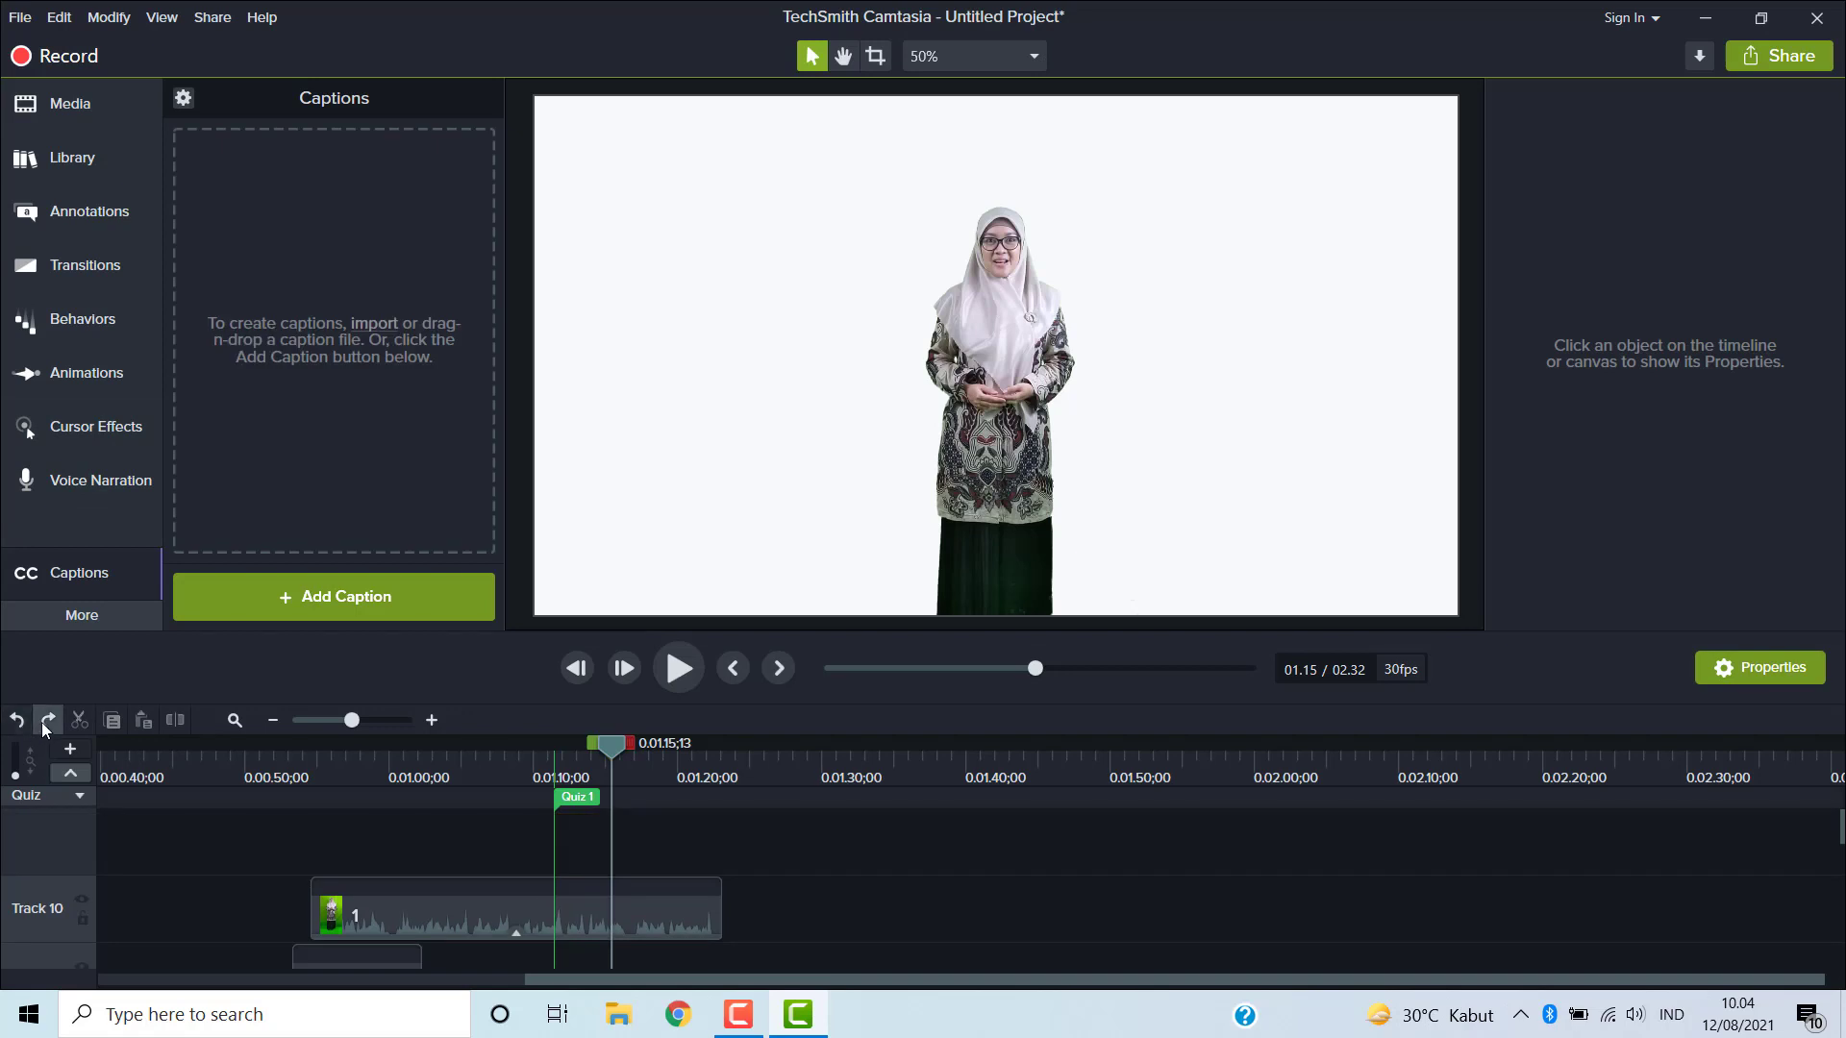
{"action": "left_click", "coordinate": [44, 722]}
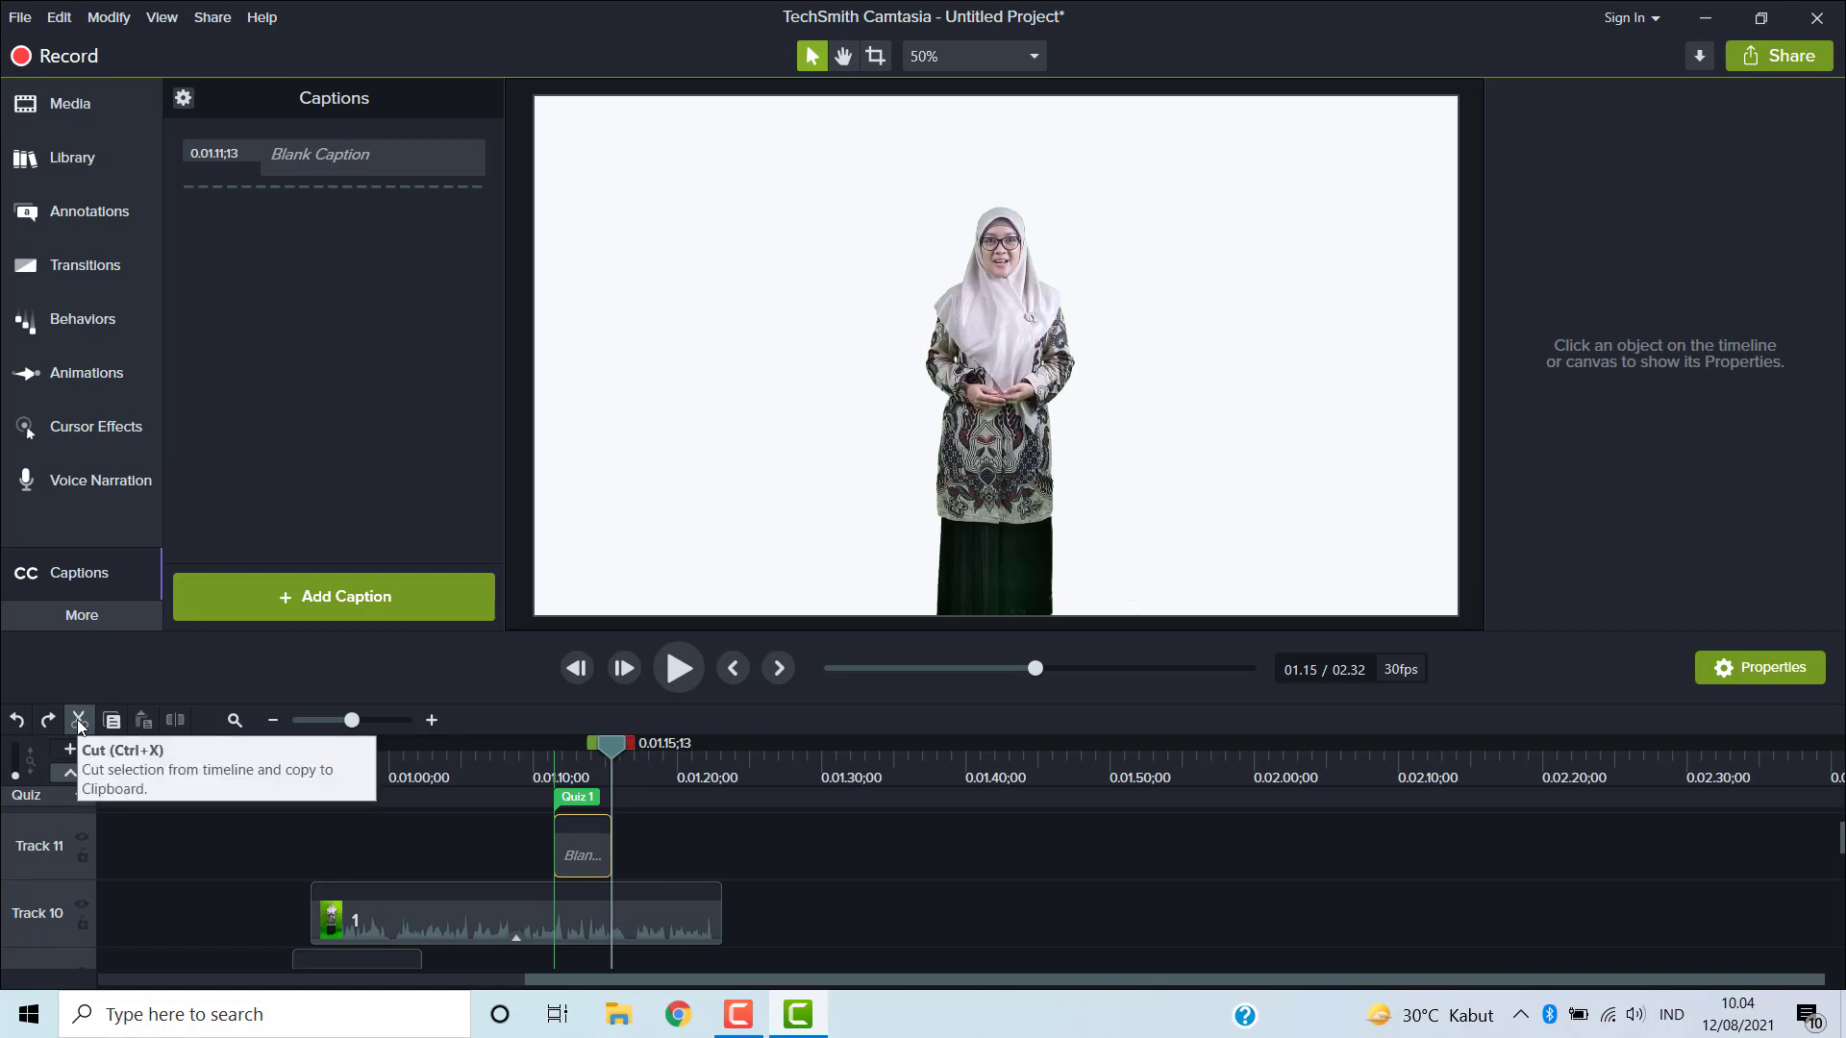
{"action": "left_click", "coordinate": [78, 721]}
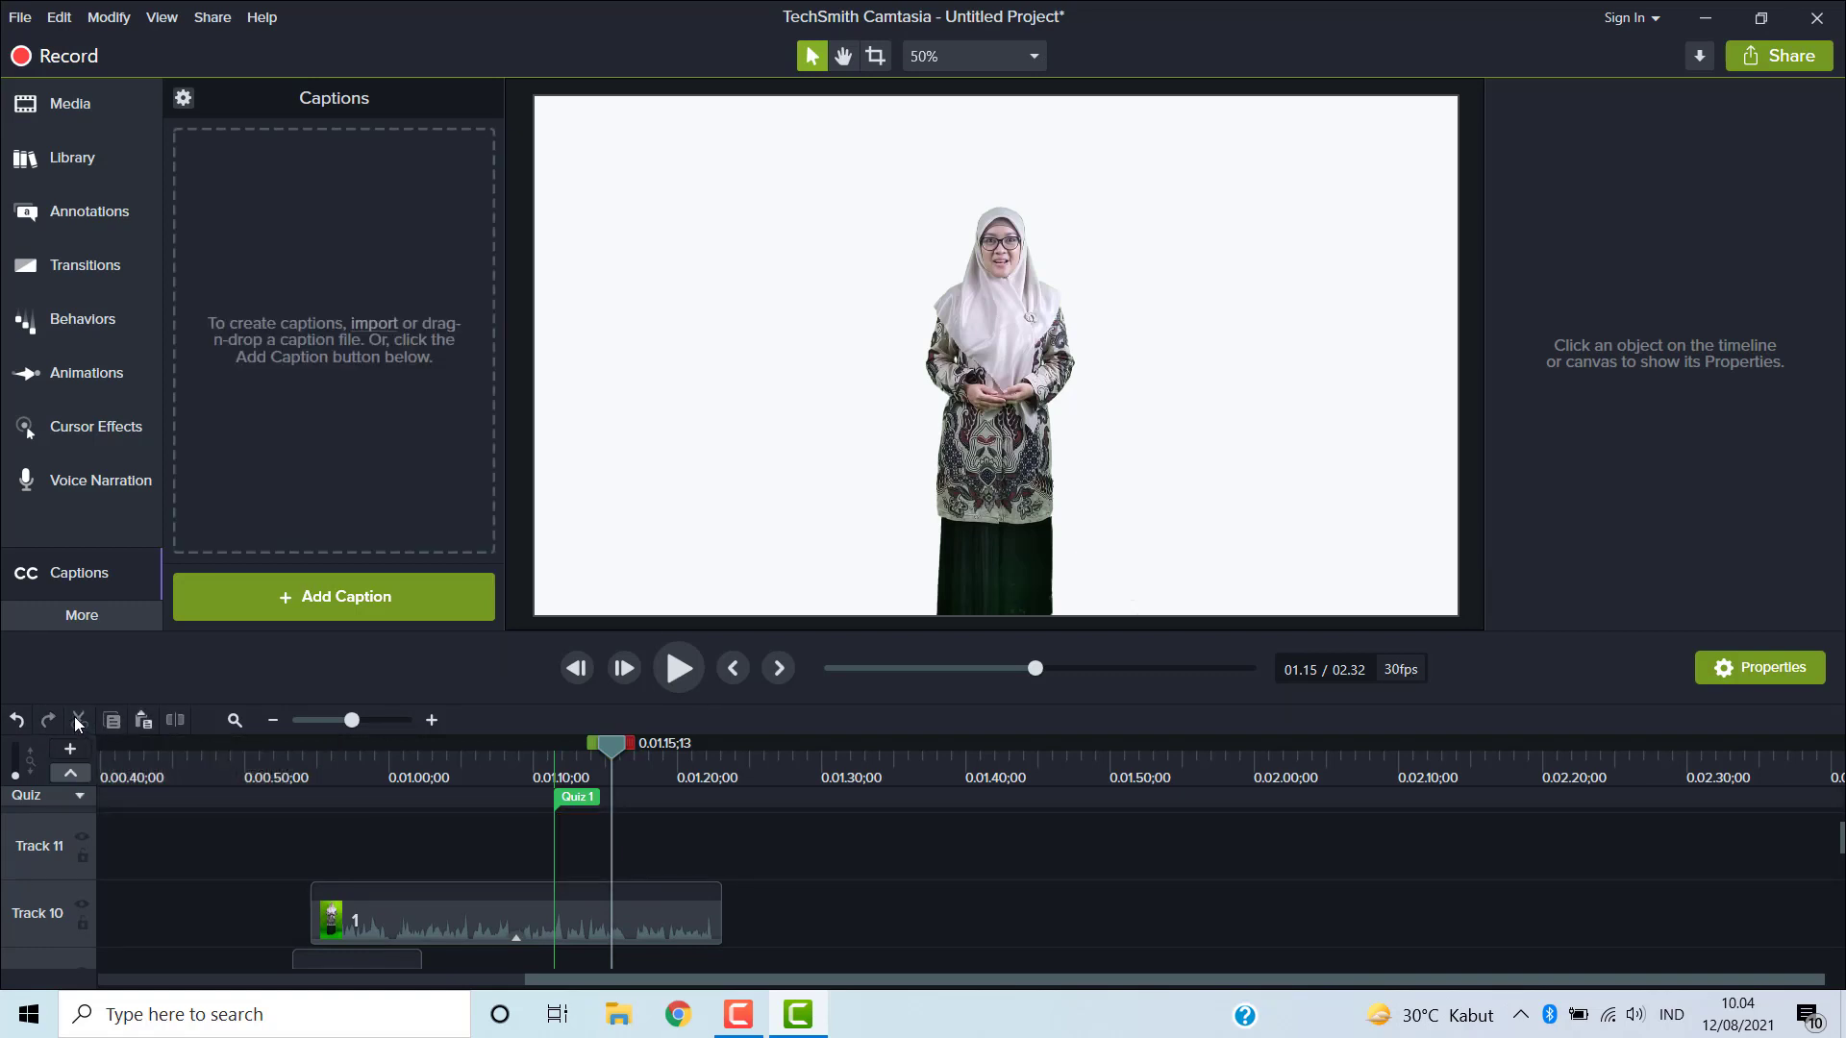
{"action": "left_click", "coordinate": [17, 721]}
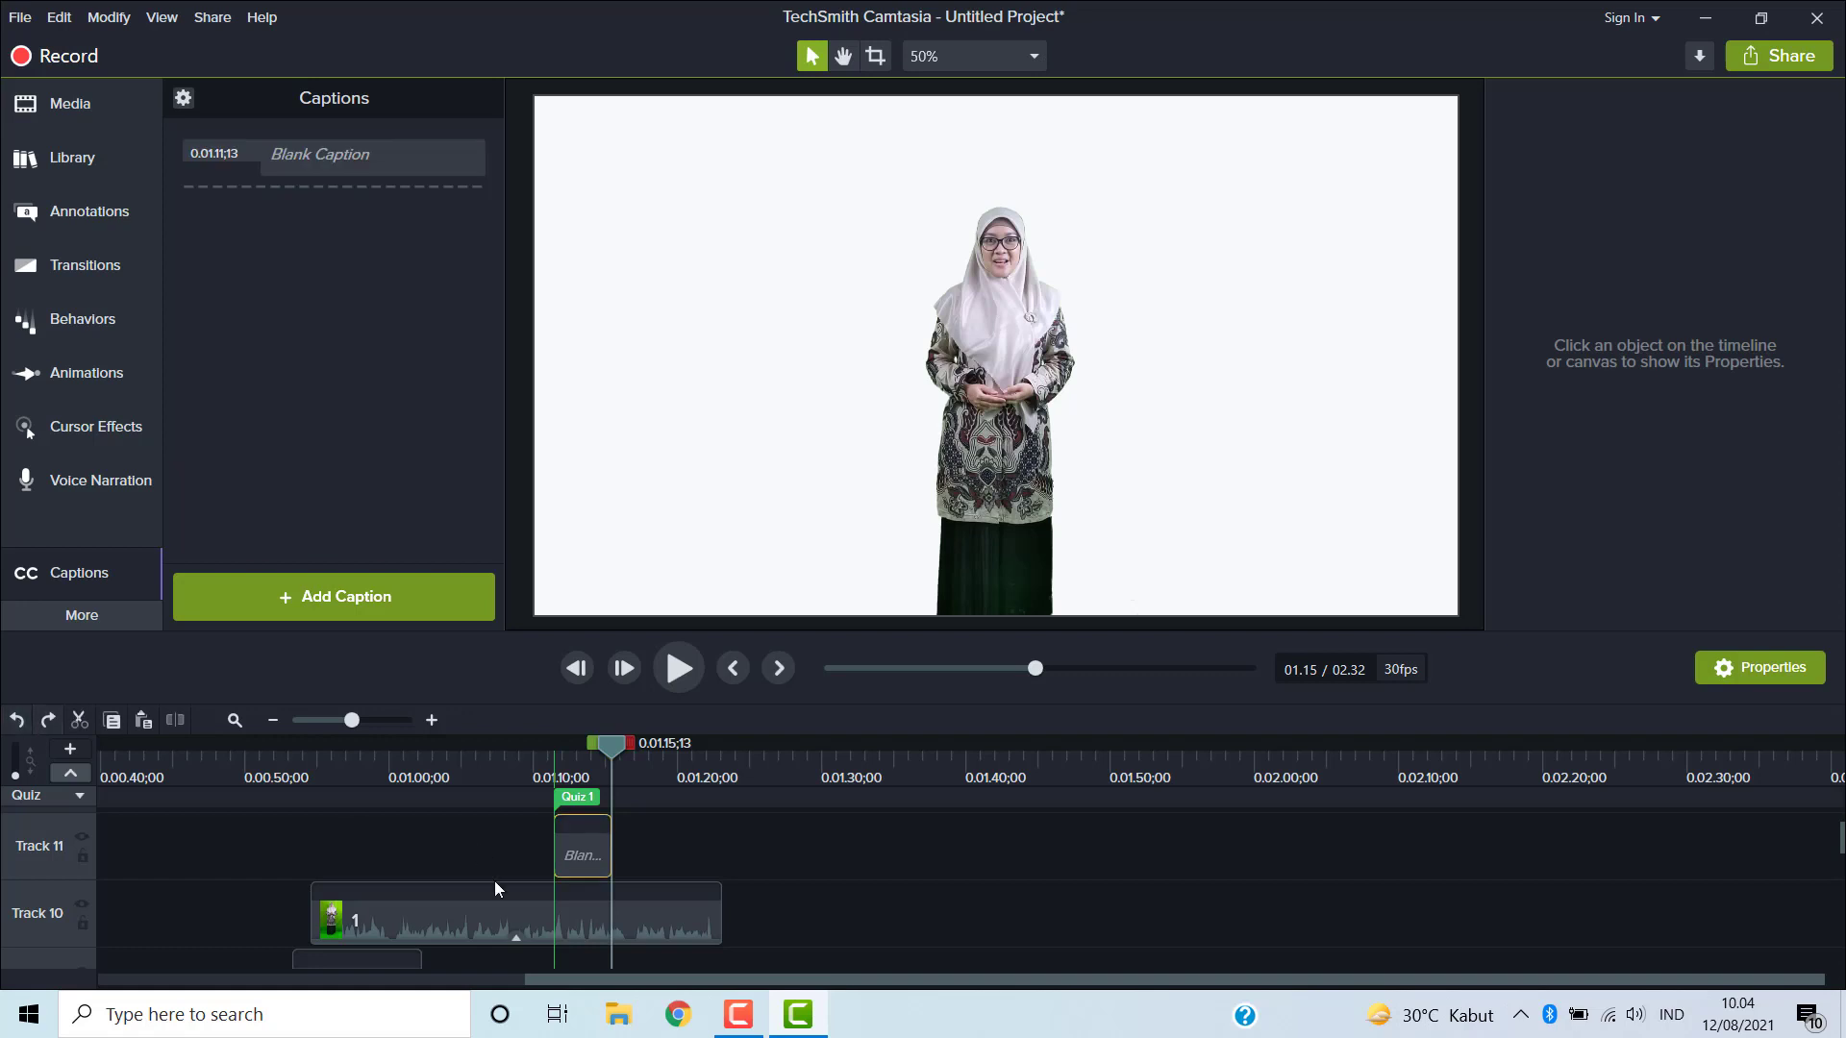
- Cut the presenter clip on Track 10 from the timeline and undo the cut
{"action": "left_click", "coordinate": [639, 923]}
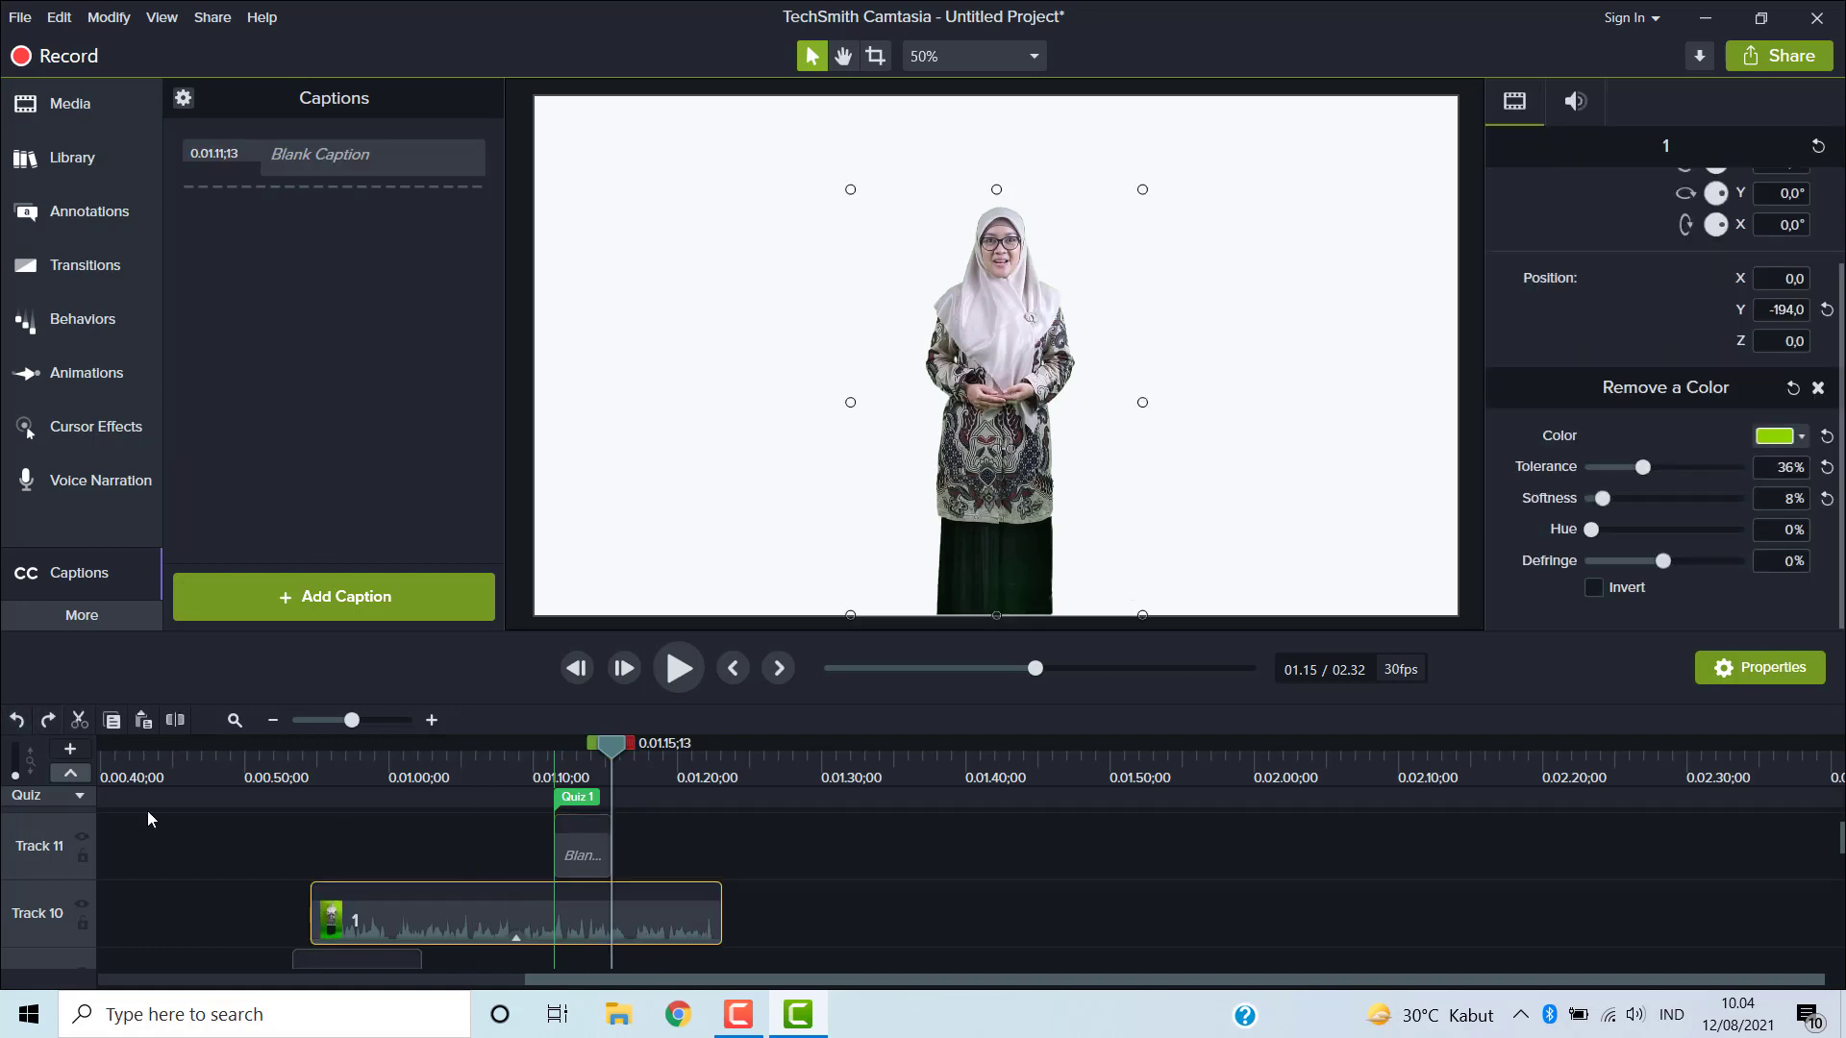
{"action": "left_click", "coordinate": [78, 722]}
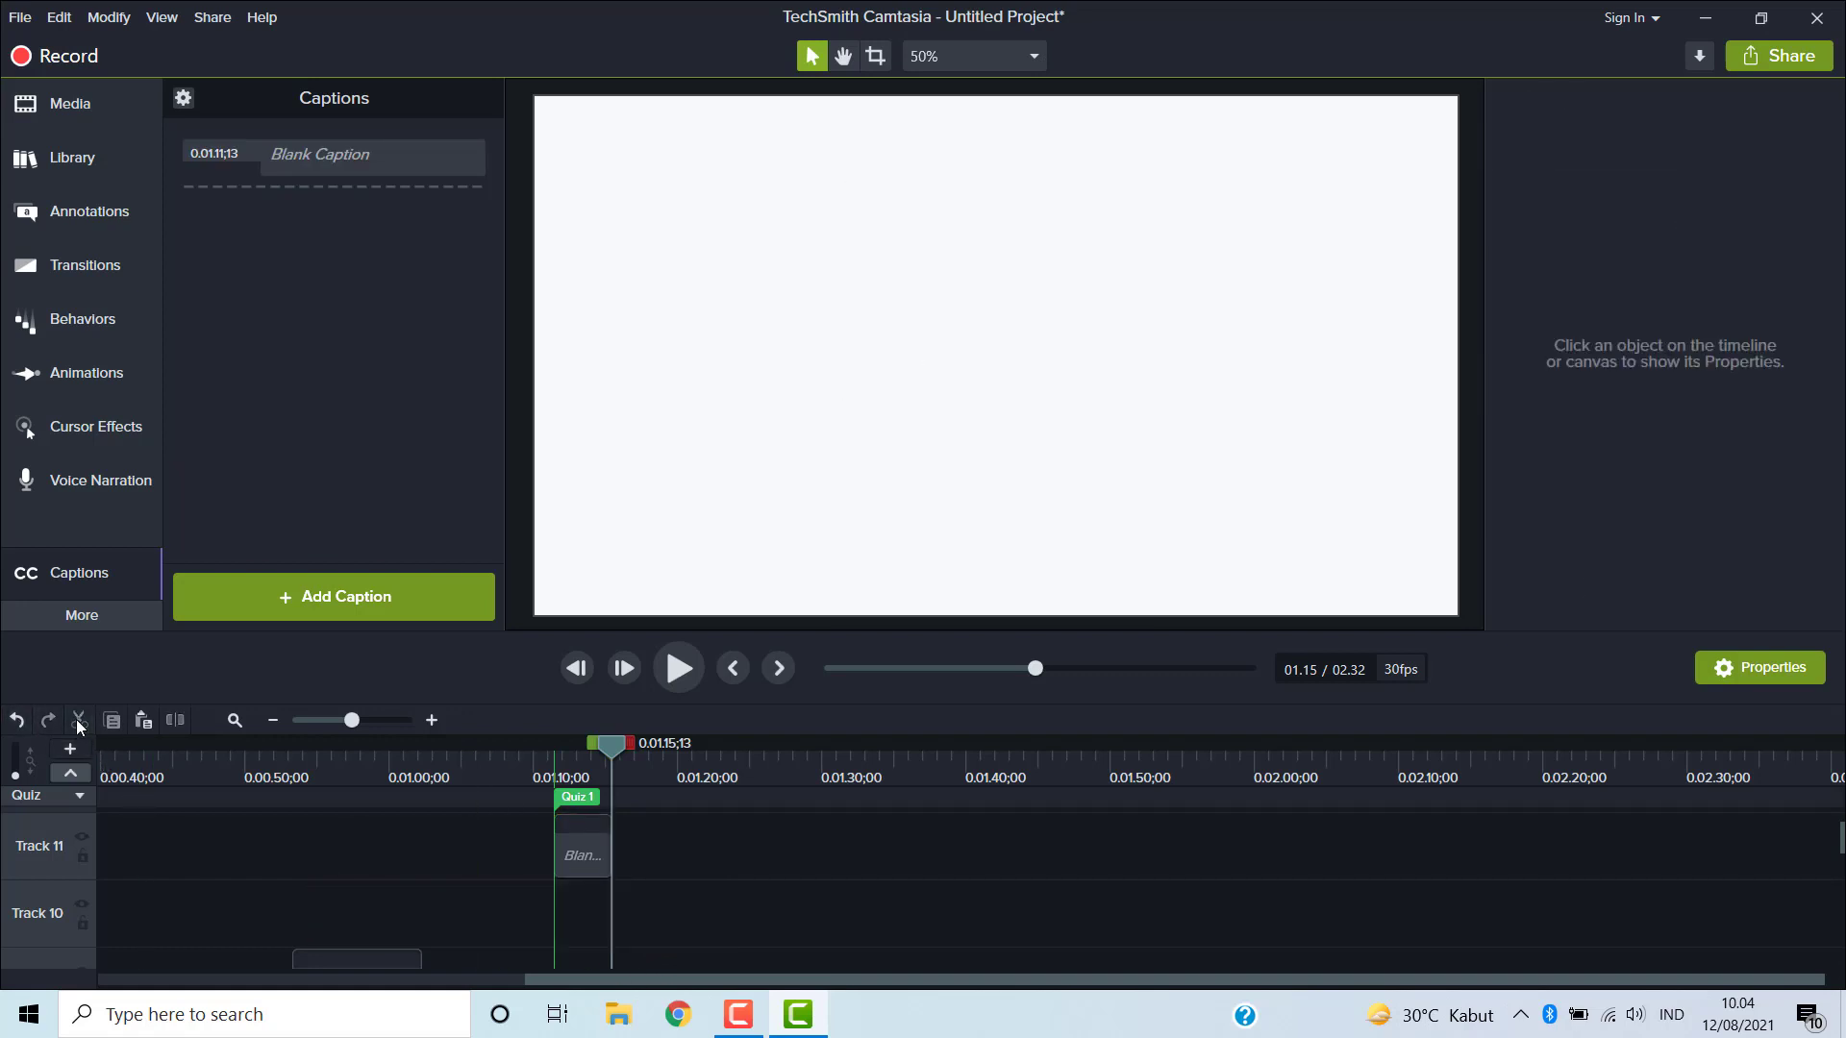
{"action": "left_click", "coordinate": [18, 721]}
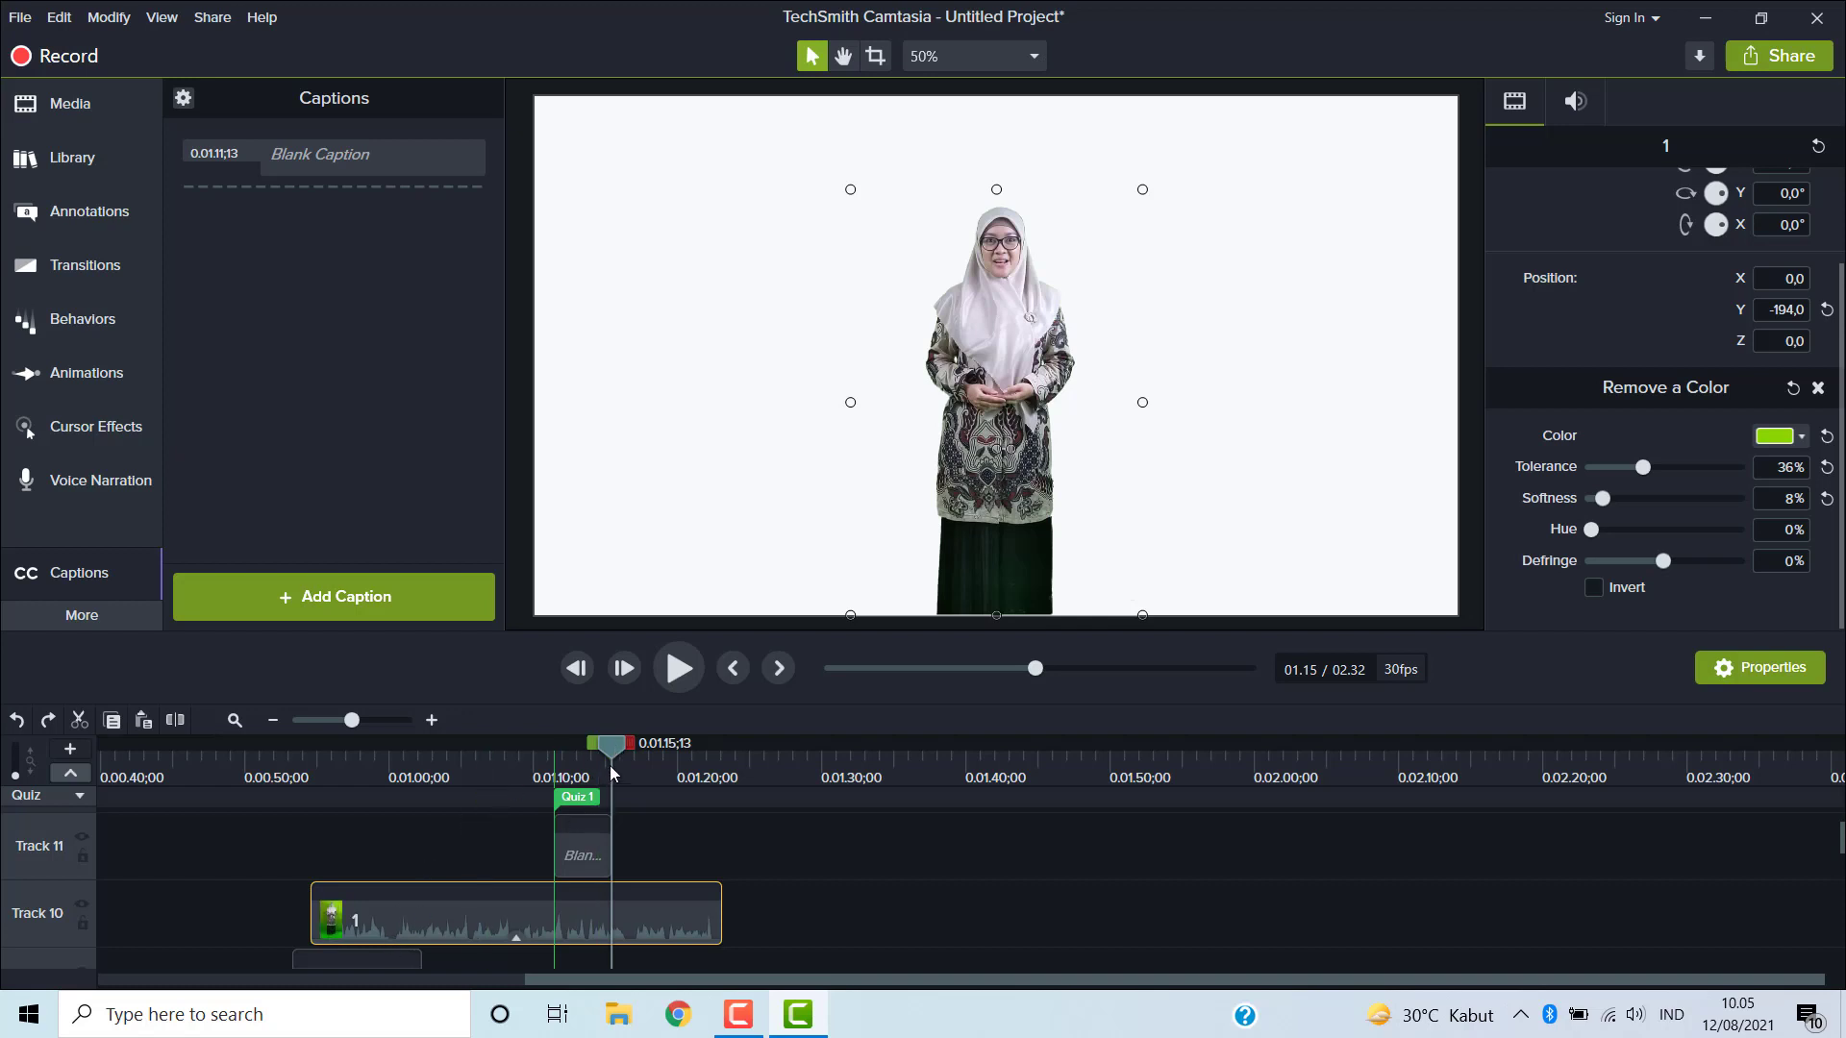
- Split the presenter clip on Track 10 at about 01:01;19
{"action": "left_click_drag", "start_coordinate": [604, 746], "coordinate": [406, 784]}
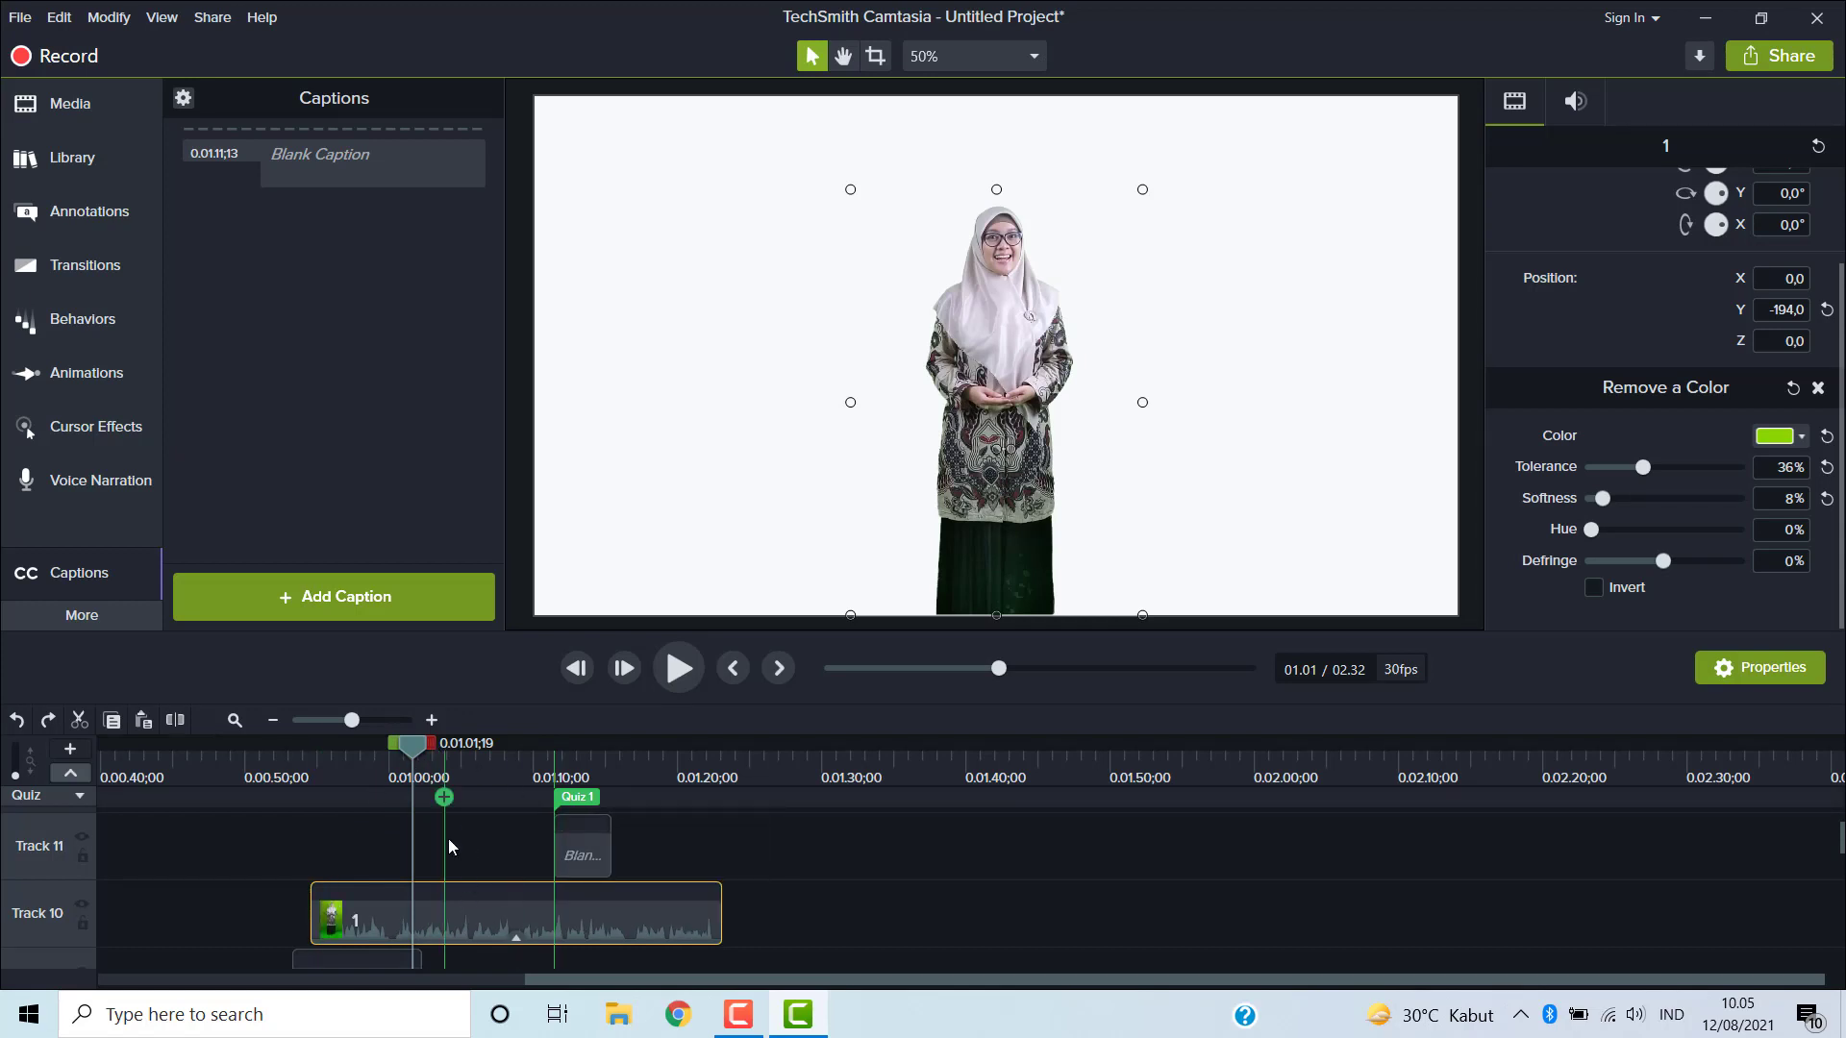
{"action": "left_click", "coordinate": [174, 721]}
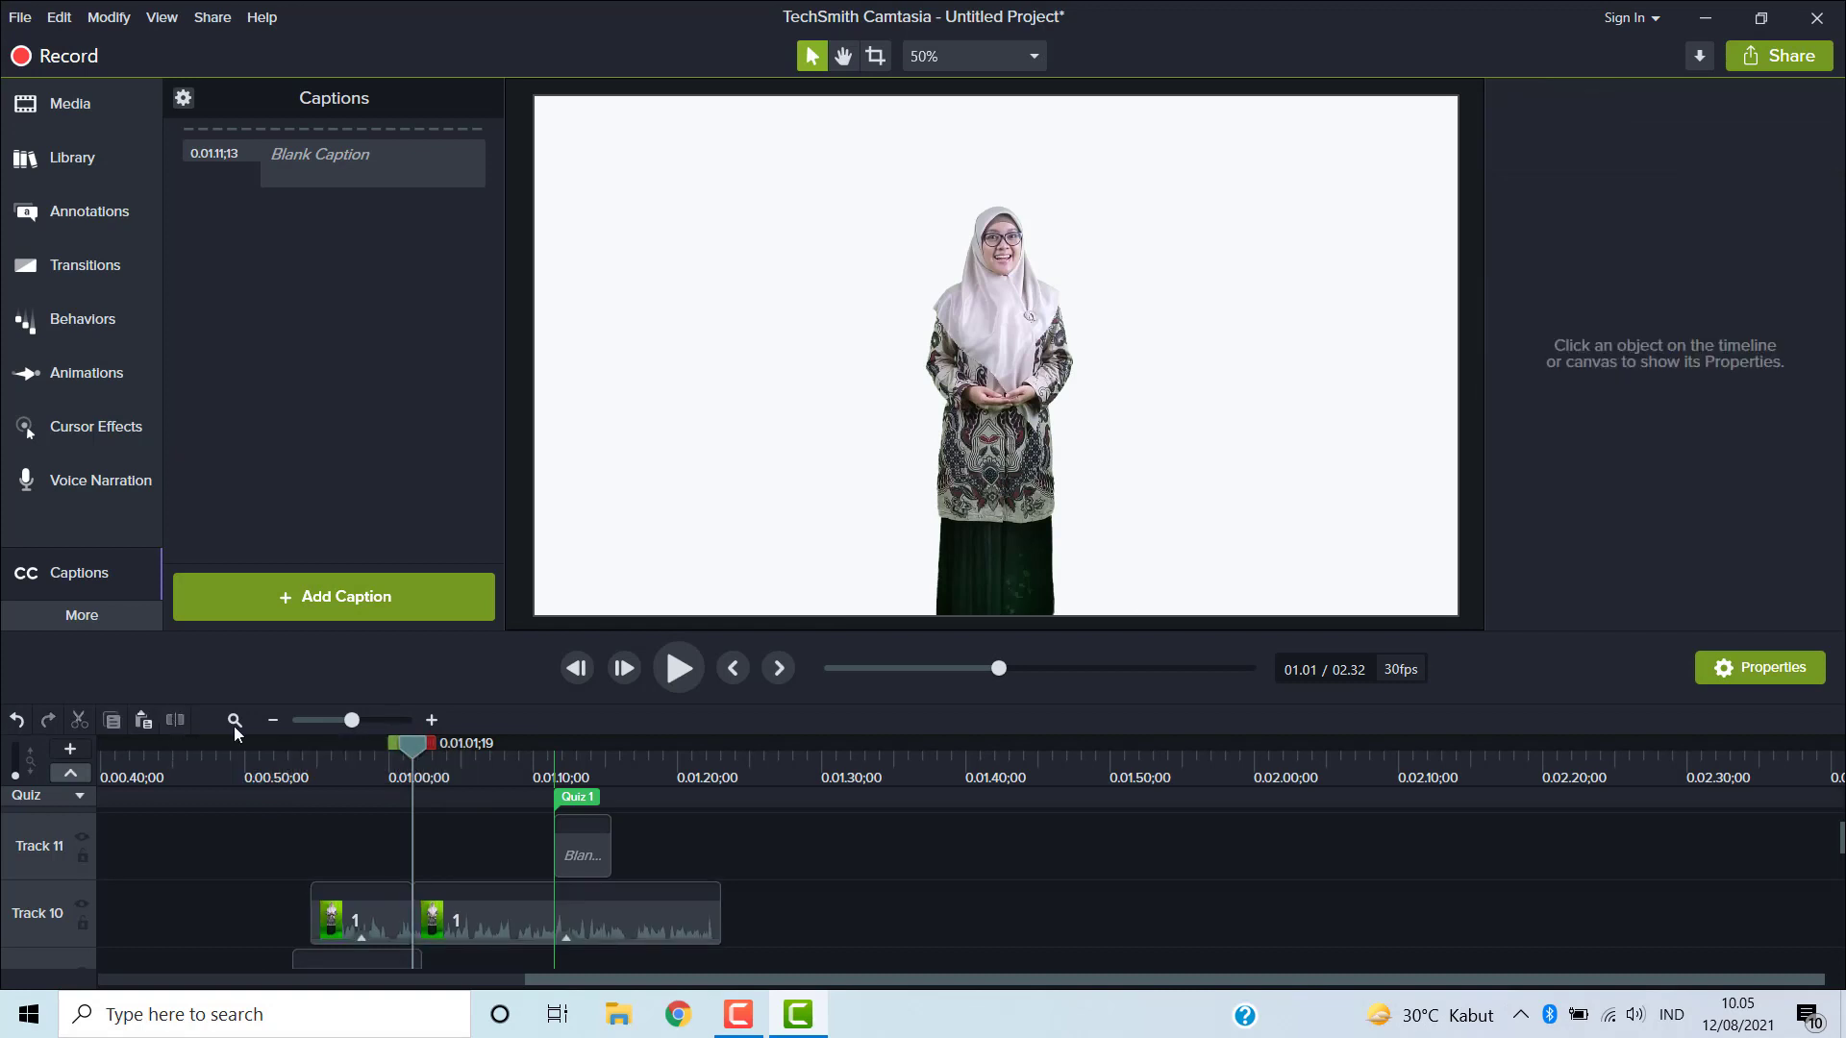
- Split the presenter clip again at about 01:04;25
{"action": "mouse_move", "coordinate": [415, 746]}
{"action": "left_mouse_down"}
{"action": "mouse_move", "coordinate": [284, 765]}
{"action": "mouse_move", "coordinate": [415, 779]}
{"action": "left_mouse_up"}
{"action": "left_click_drag", "start_coordinate": [419, 744], "coordinate": [459, 750]}
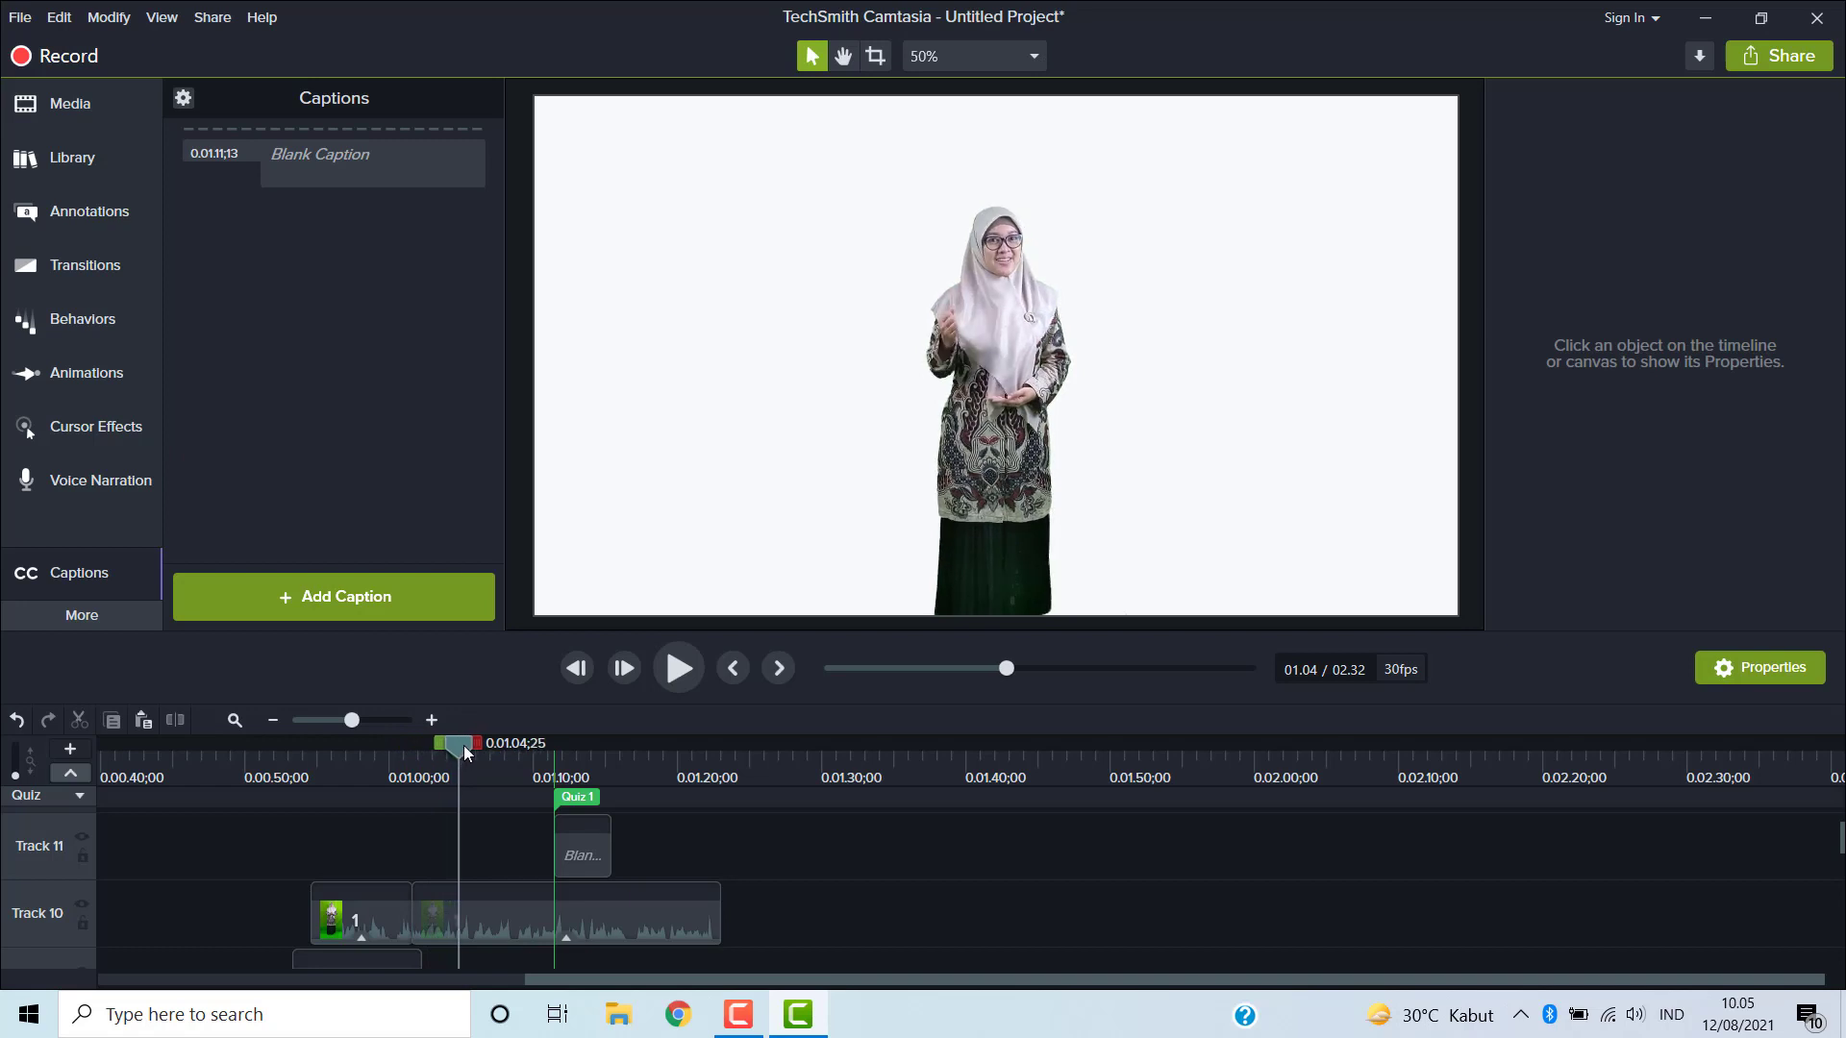
{"action": "left_click", "coordinate": [442, 919]}
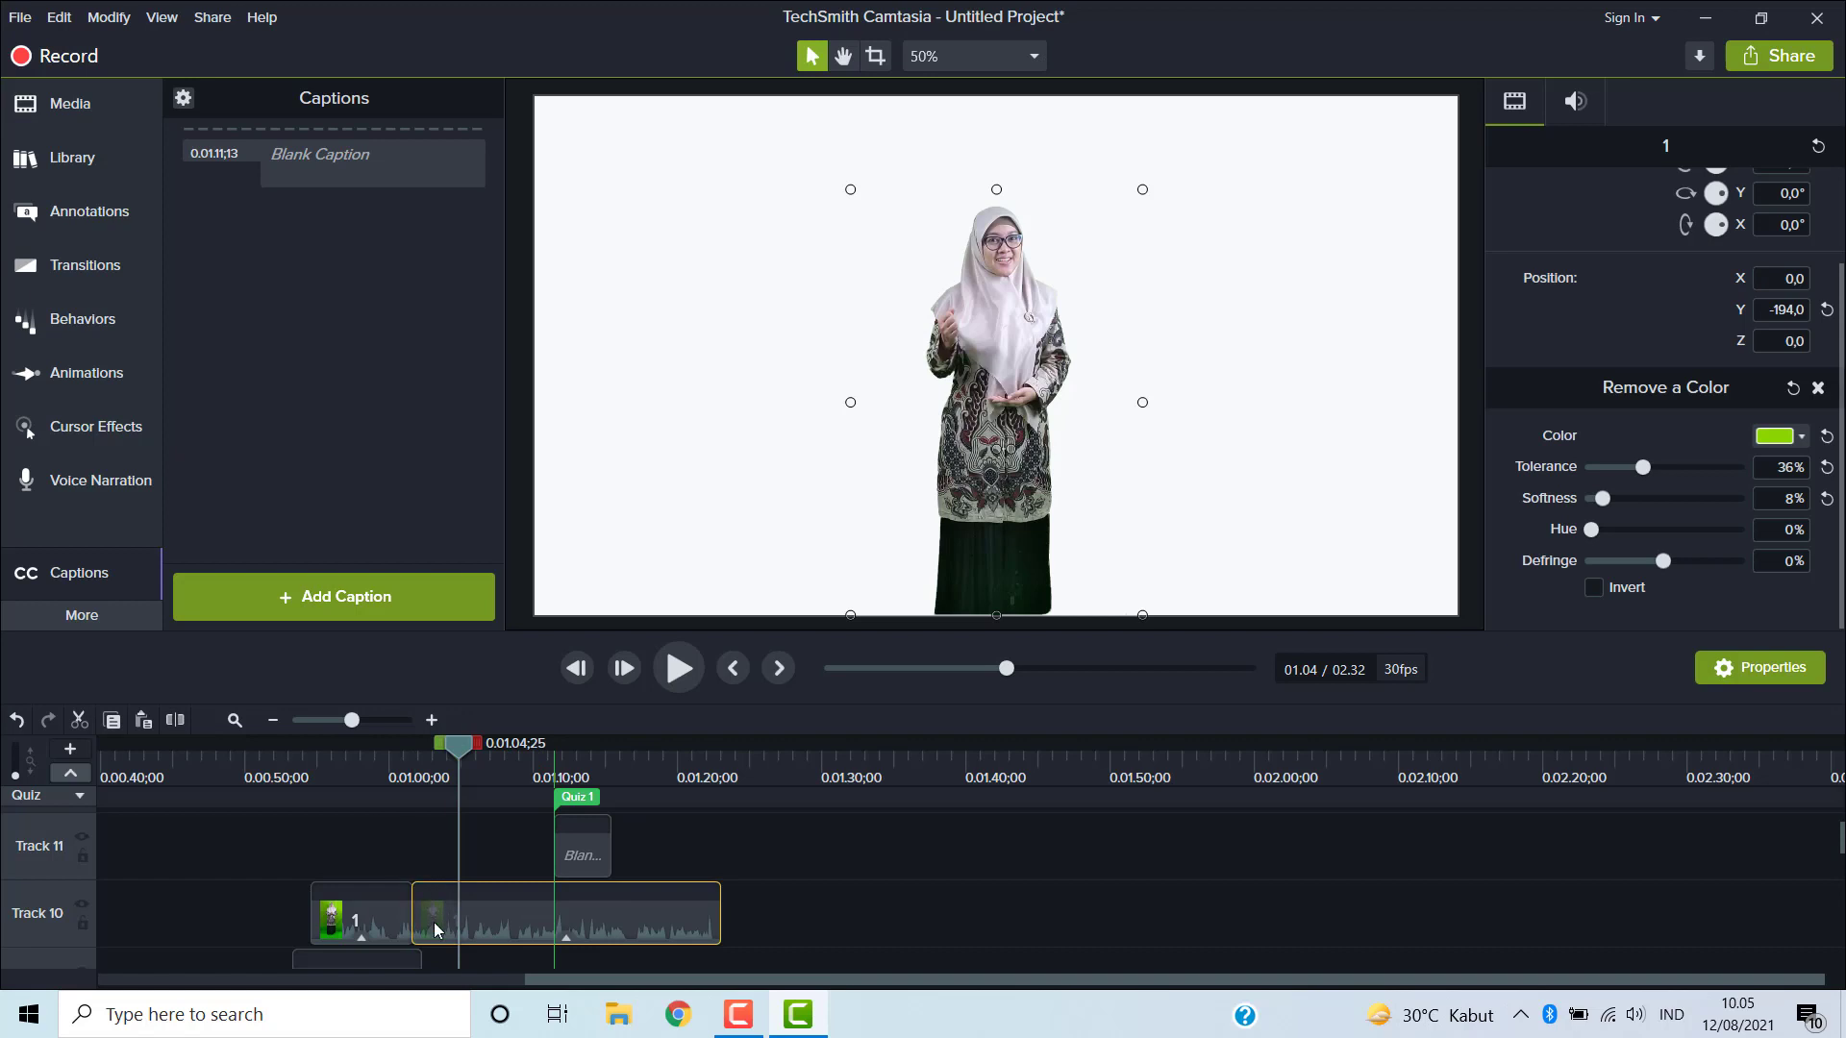
{"action": "left_click", "coordinate": [176, 723]}
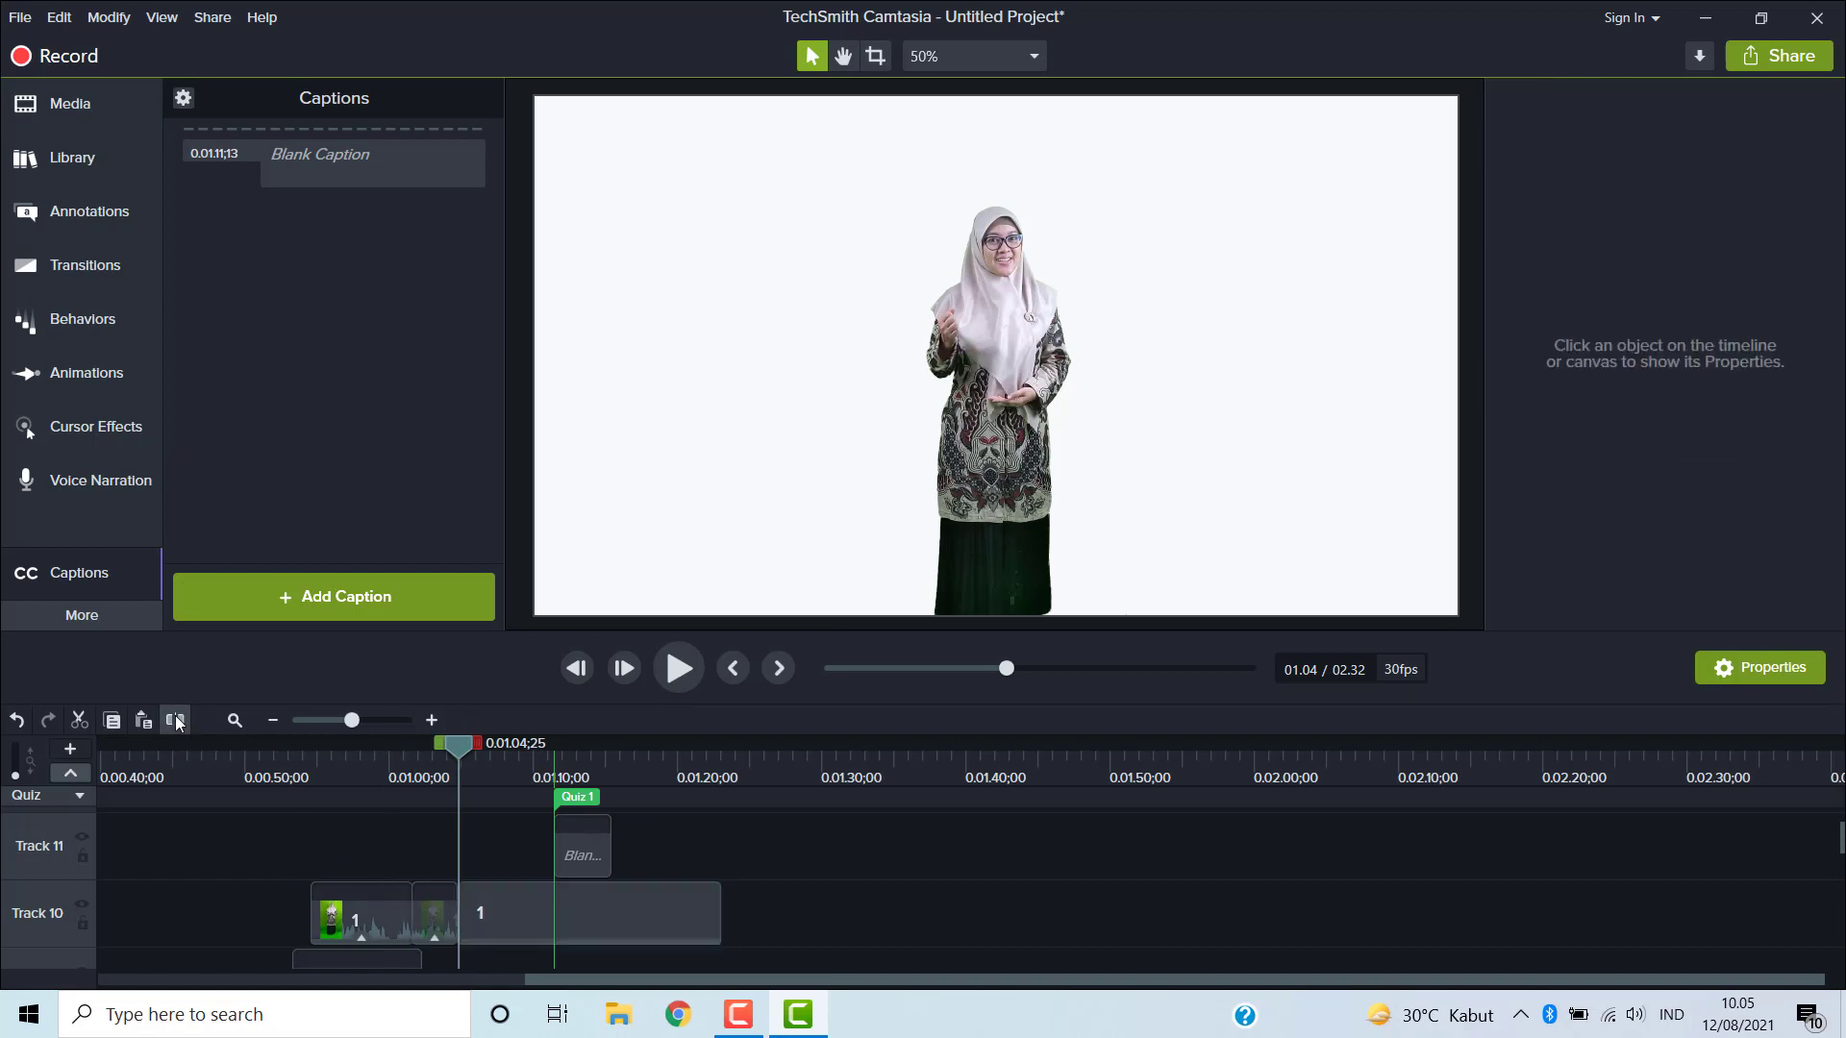
- Delete the short middle segment between the two splits on Track 10
{"action": "left_click", "coordinate": [429, 918]}
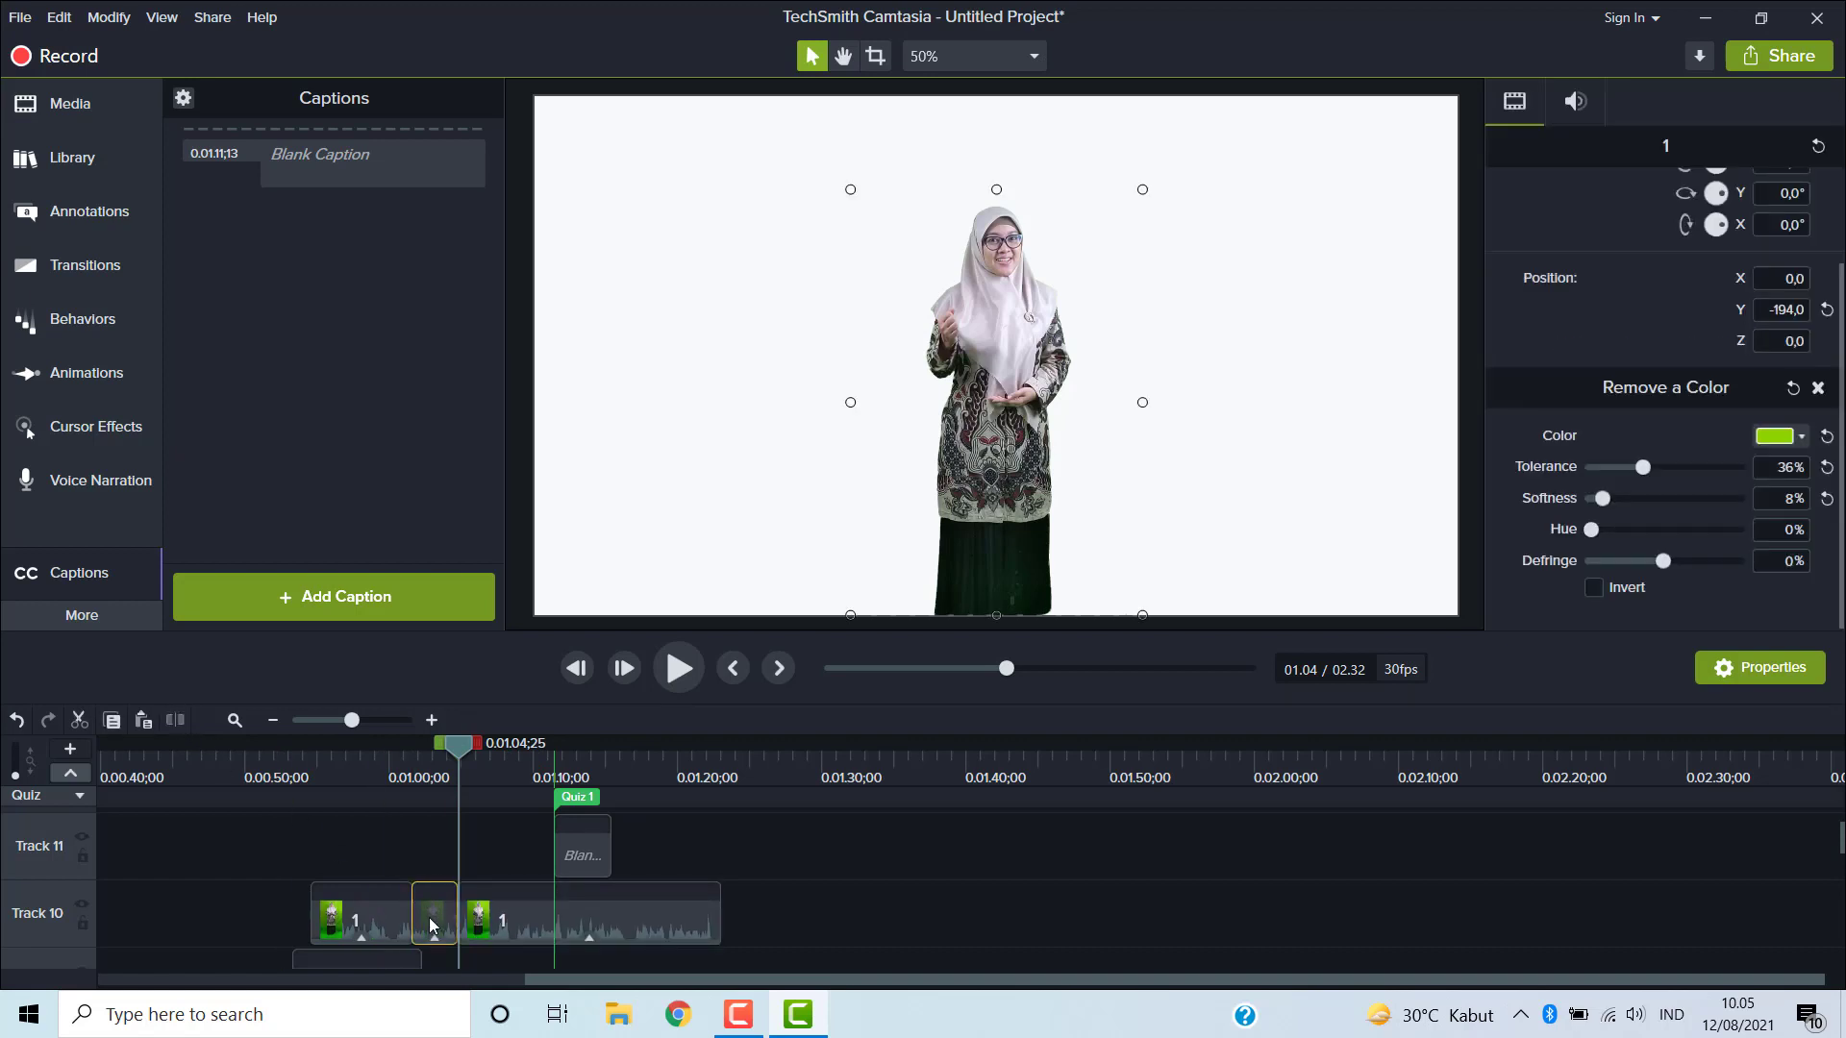
{"action": "right_click", "coordinate": [429, 918]}
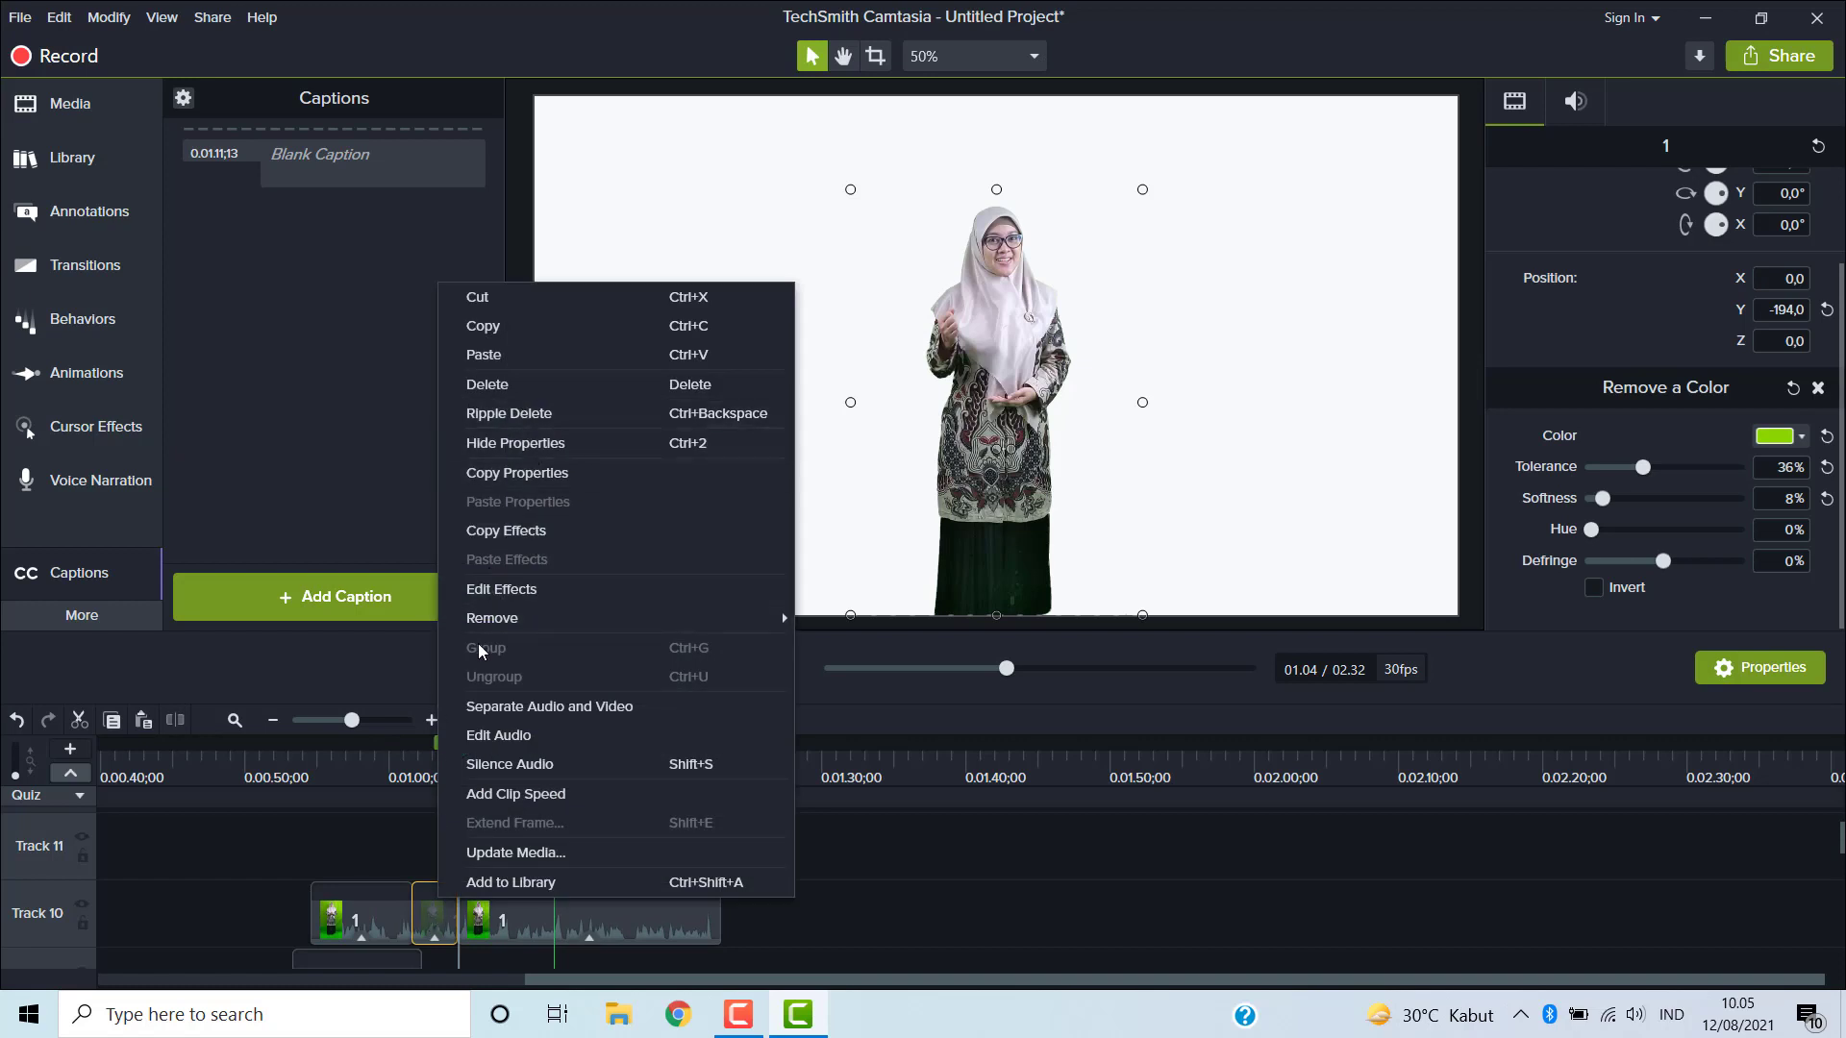
{"action": "left_click", "coordinate": [517, 382]}
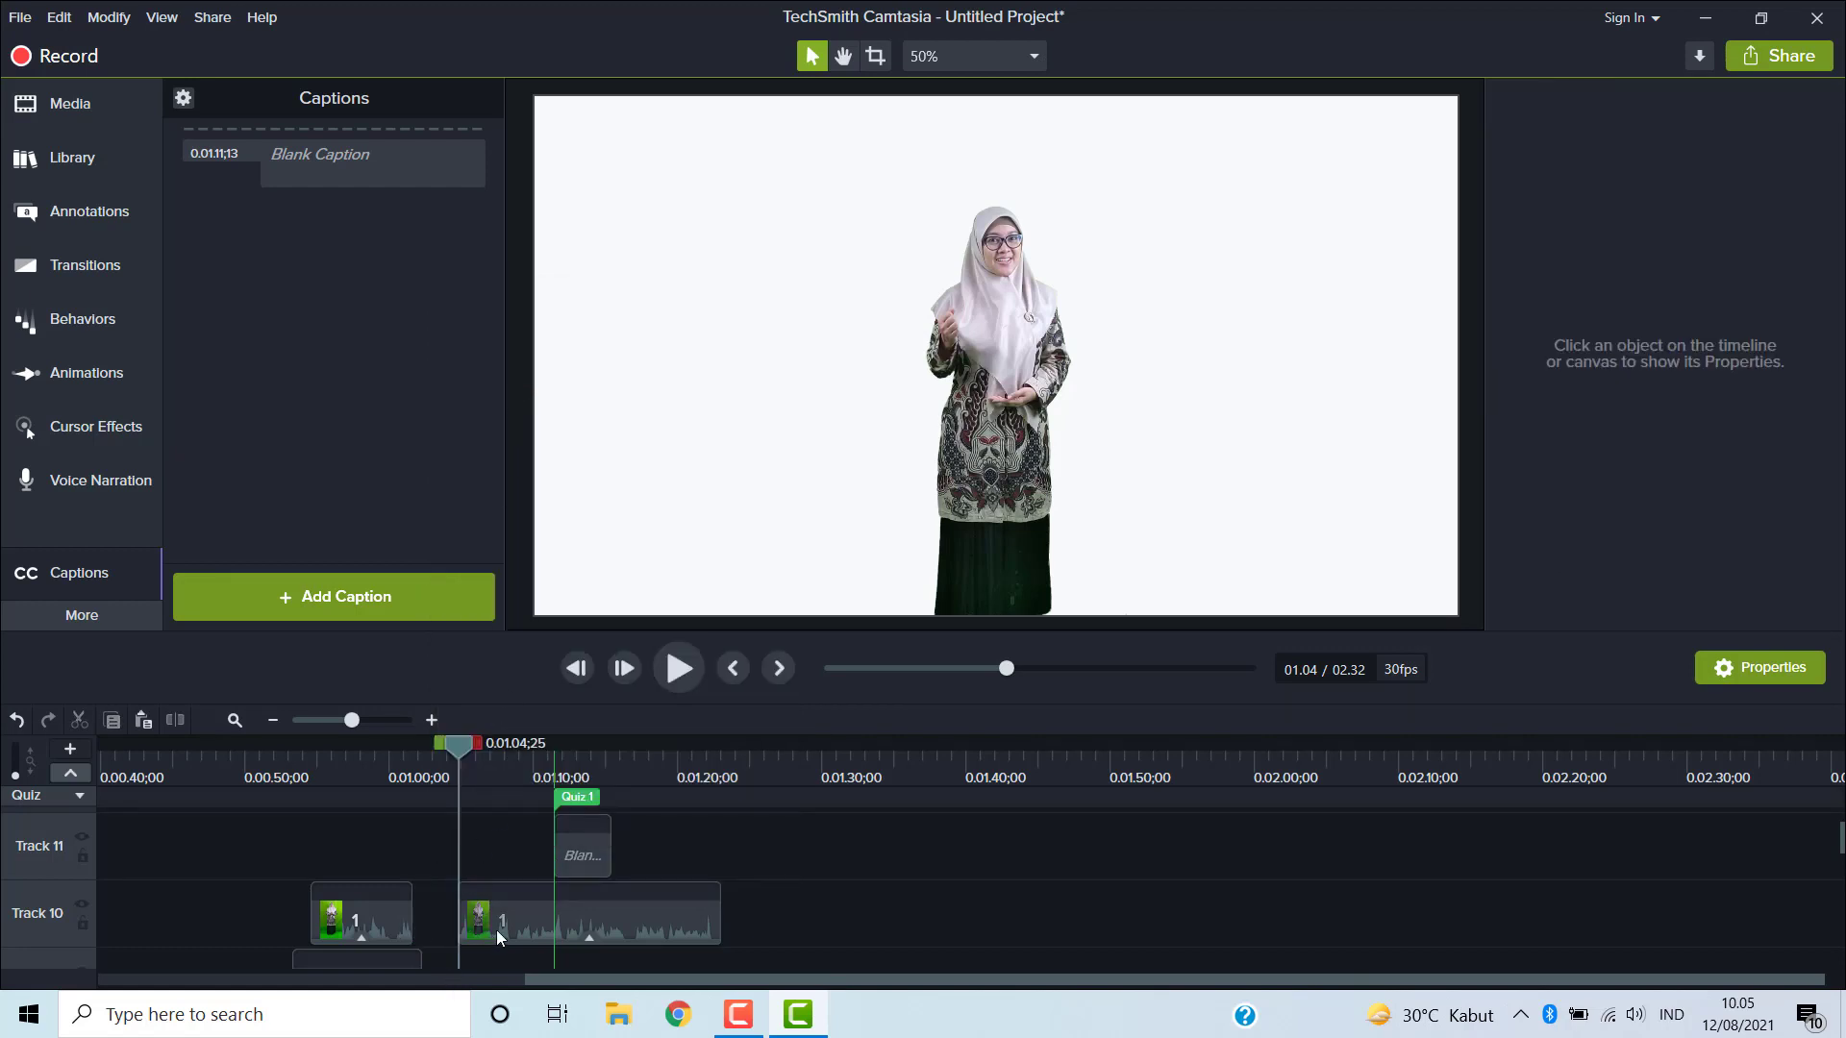
- Move the remaining end segment of the presenter clip left to close the gap after the first segment
{"action": "left_click", "coordinate": [388, 914]}
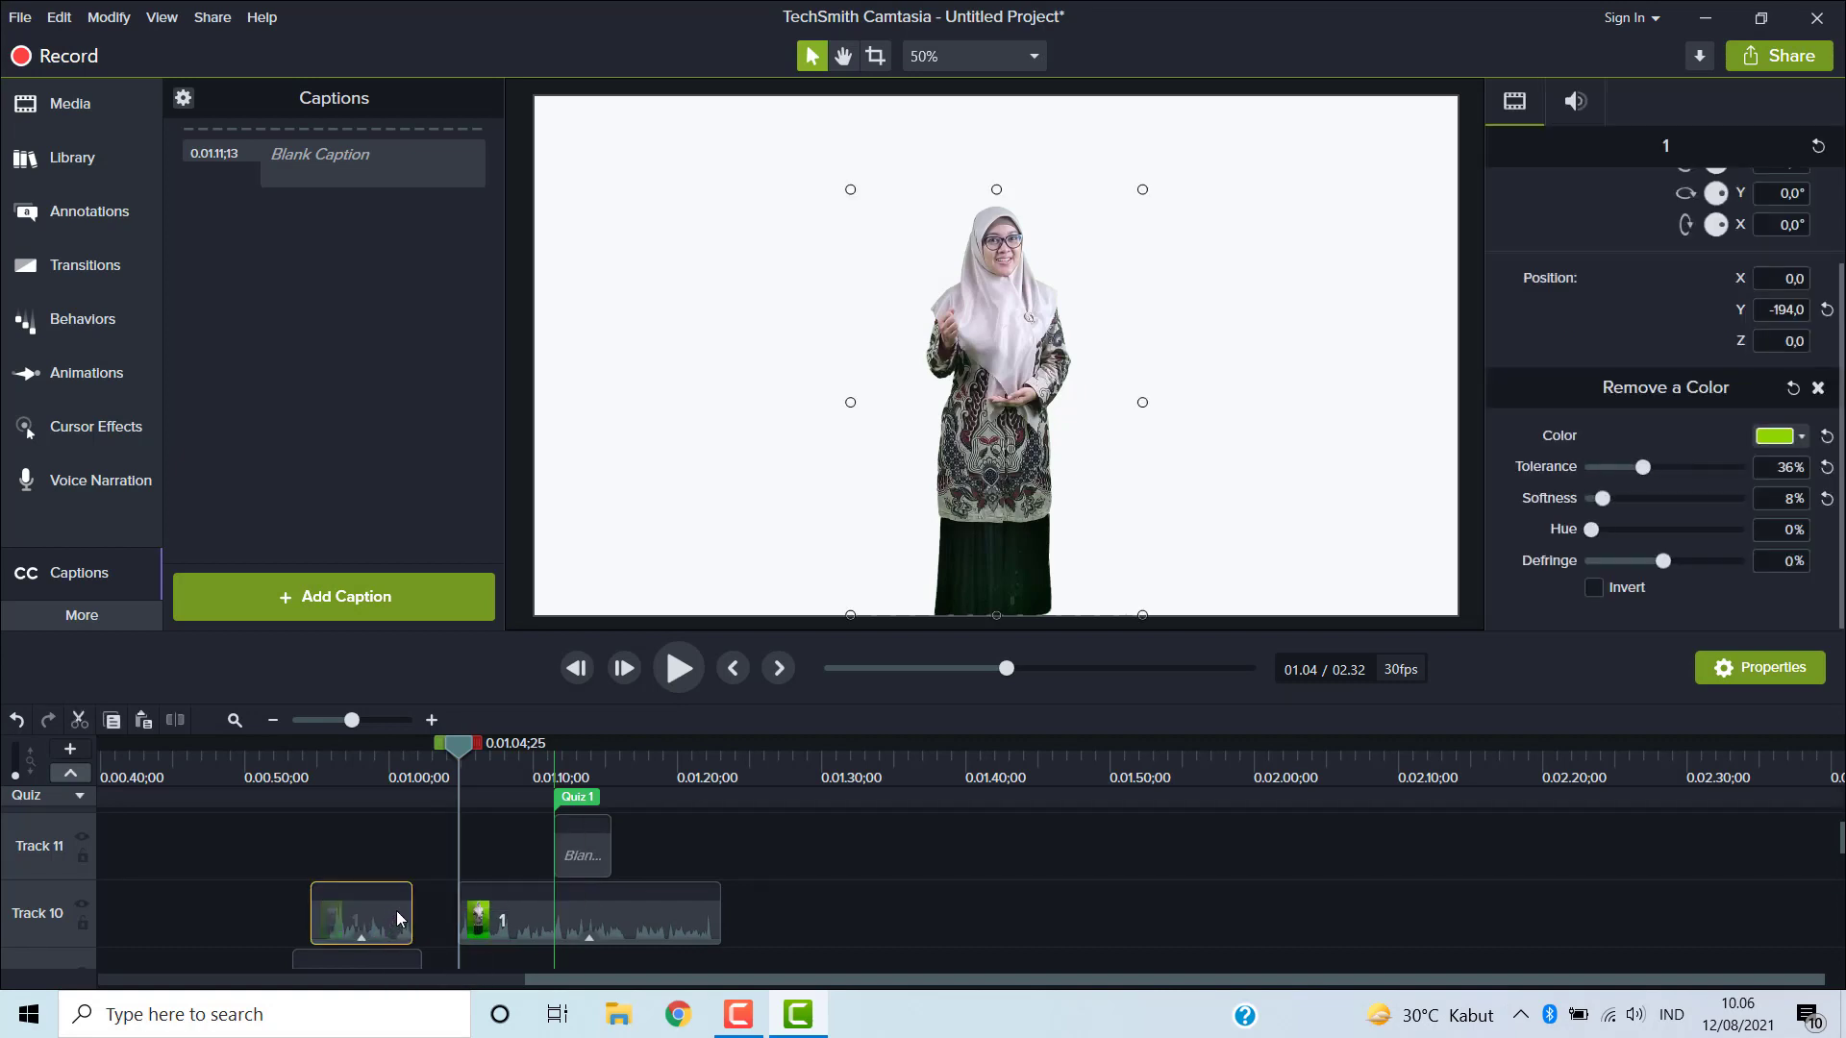
{"action": "left_click", "coordinate": [494, 935]}
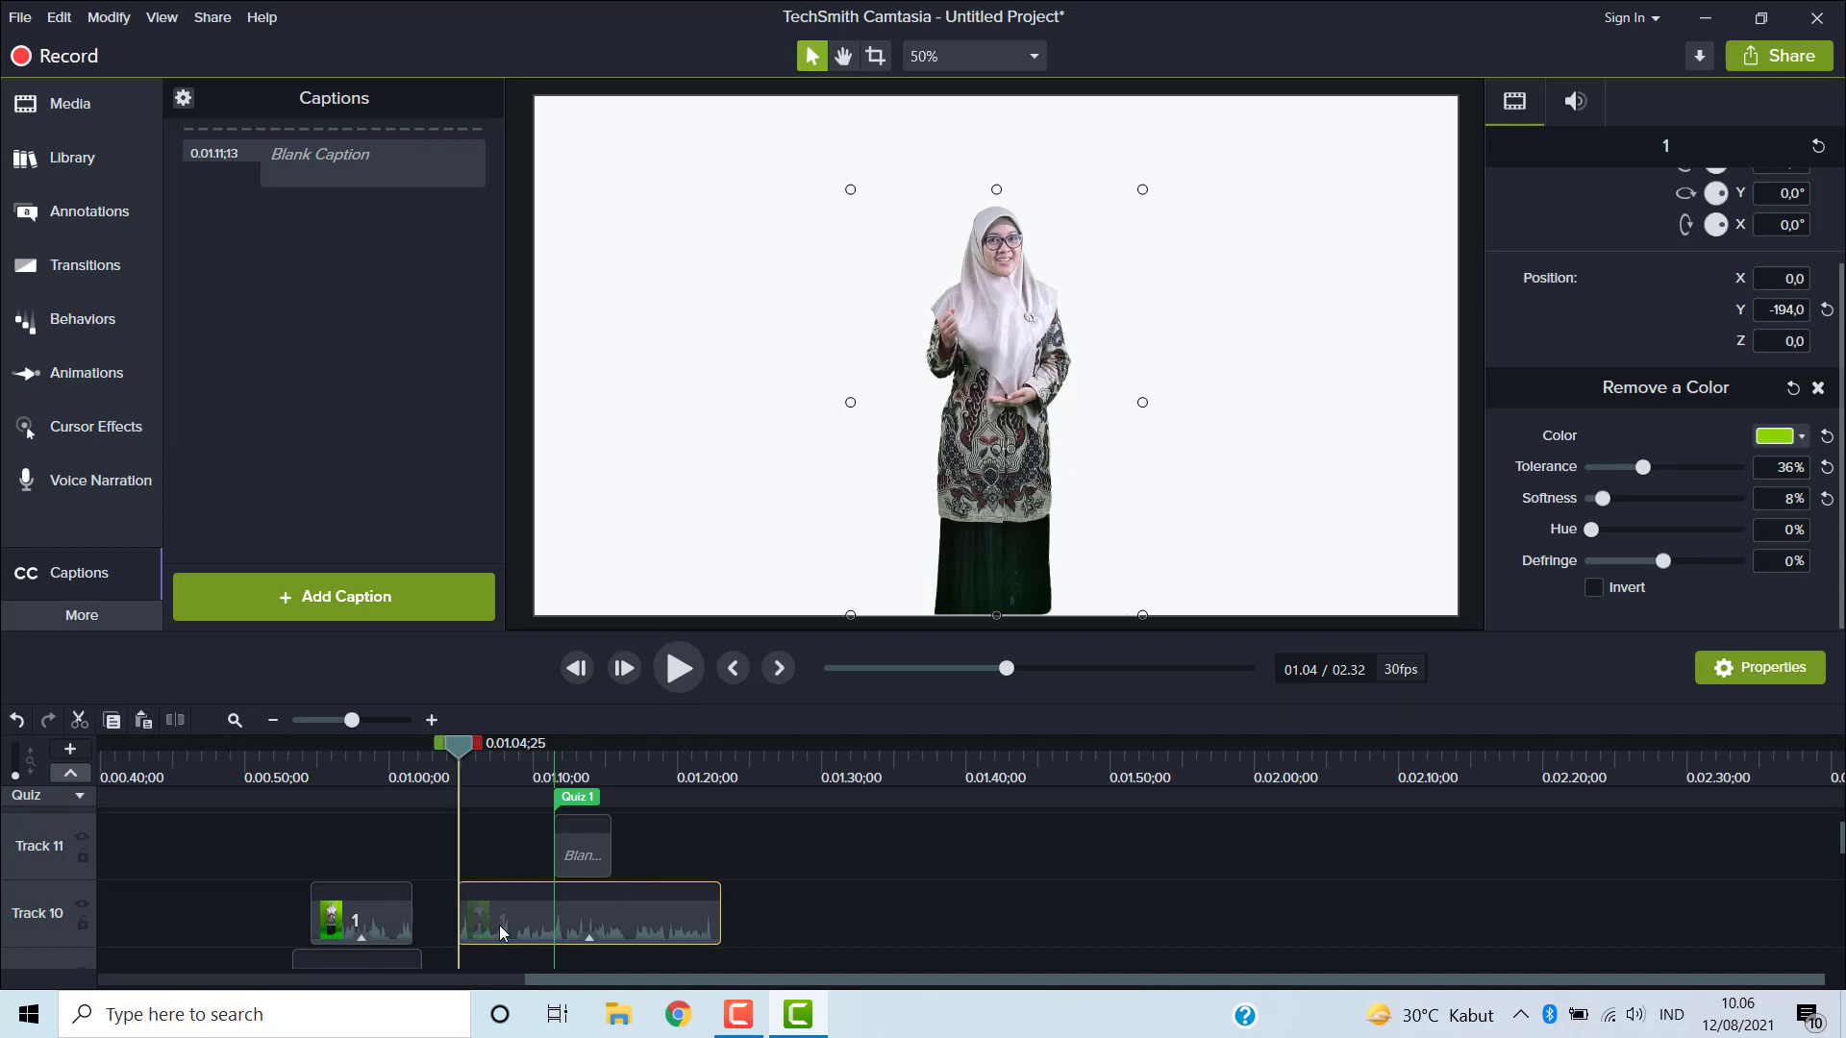
{"action": "left_click_drag", "start_coordinate": [500, 925], "coordinate": [425, 925]}
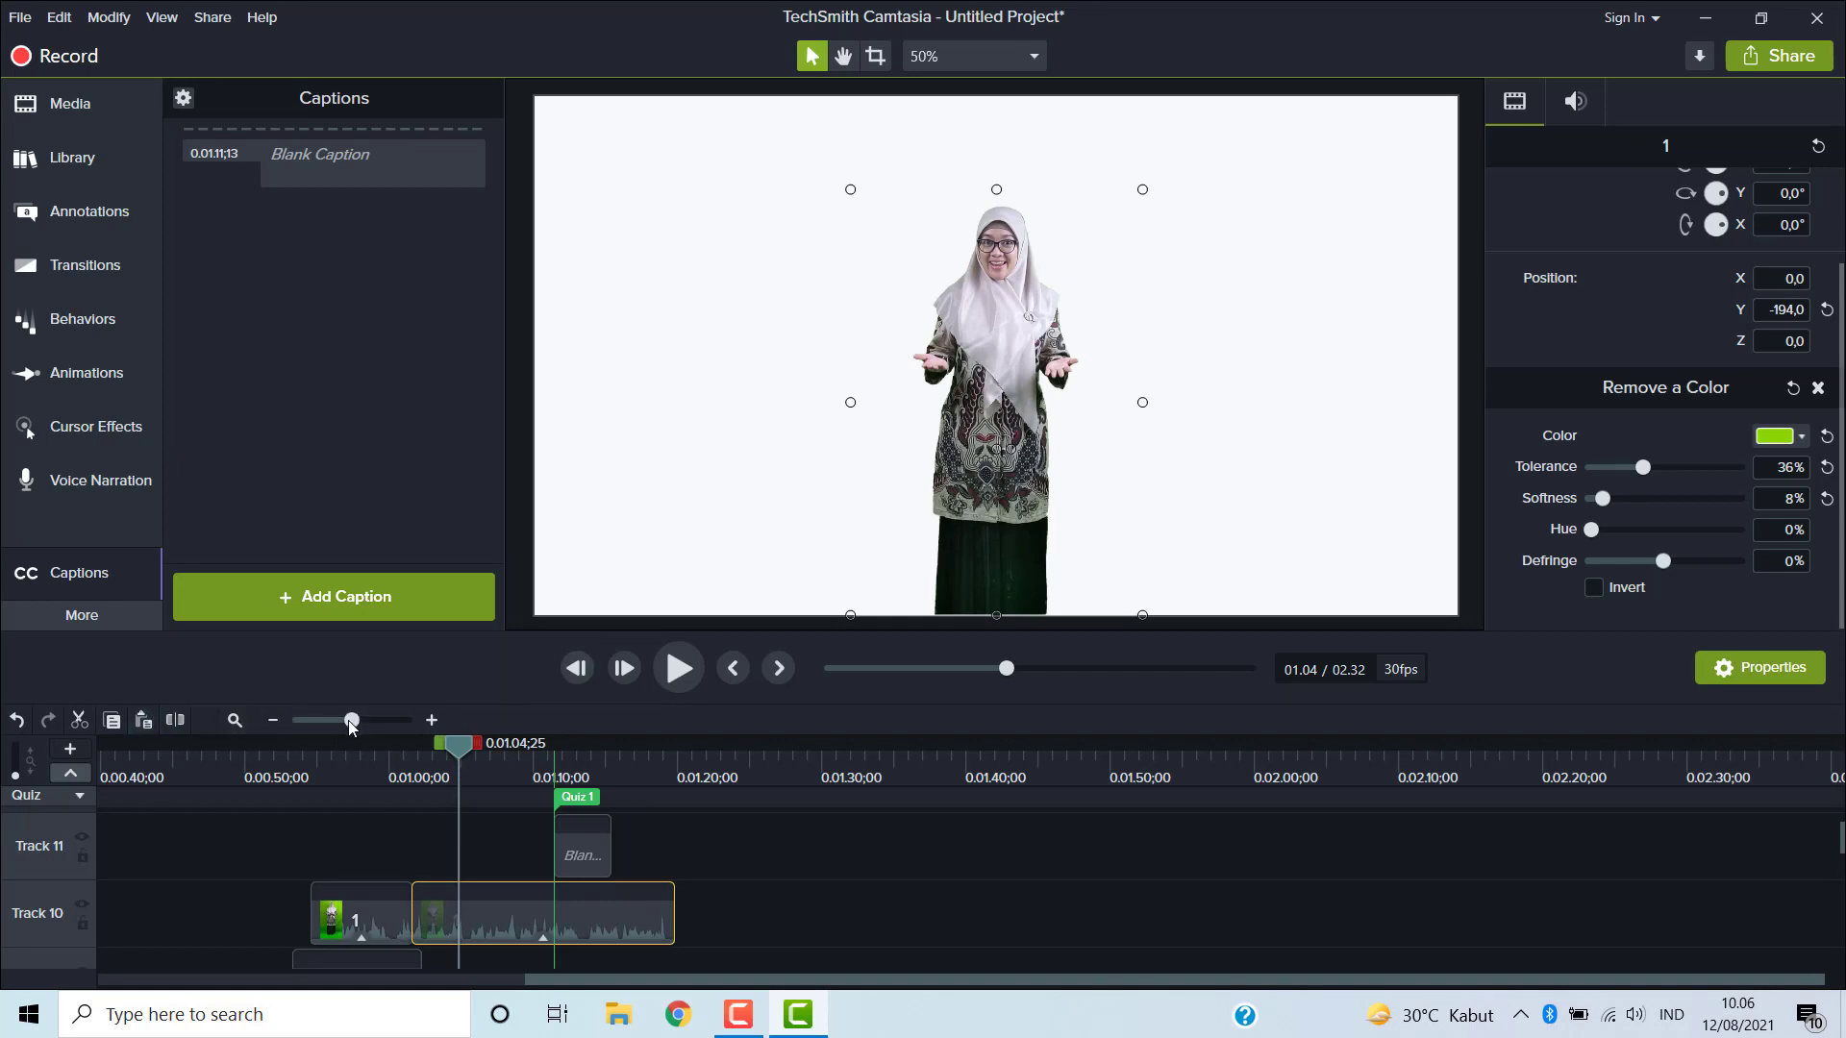
{"action": "mouse_move", "coordinate": [351, 722]}
{"action": "left_mouse_down"}
{"action": "mouse_move", "coordinate": [386, 722]}
{"action": "mouse_move", "coordinate": [334, 724]}
{"action": "mouse_move", "coordinate": [355, 729]}
{"action": "left_mouse_up"}
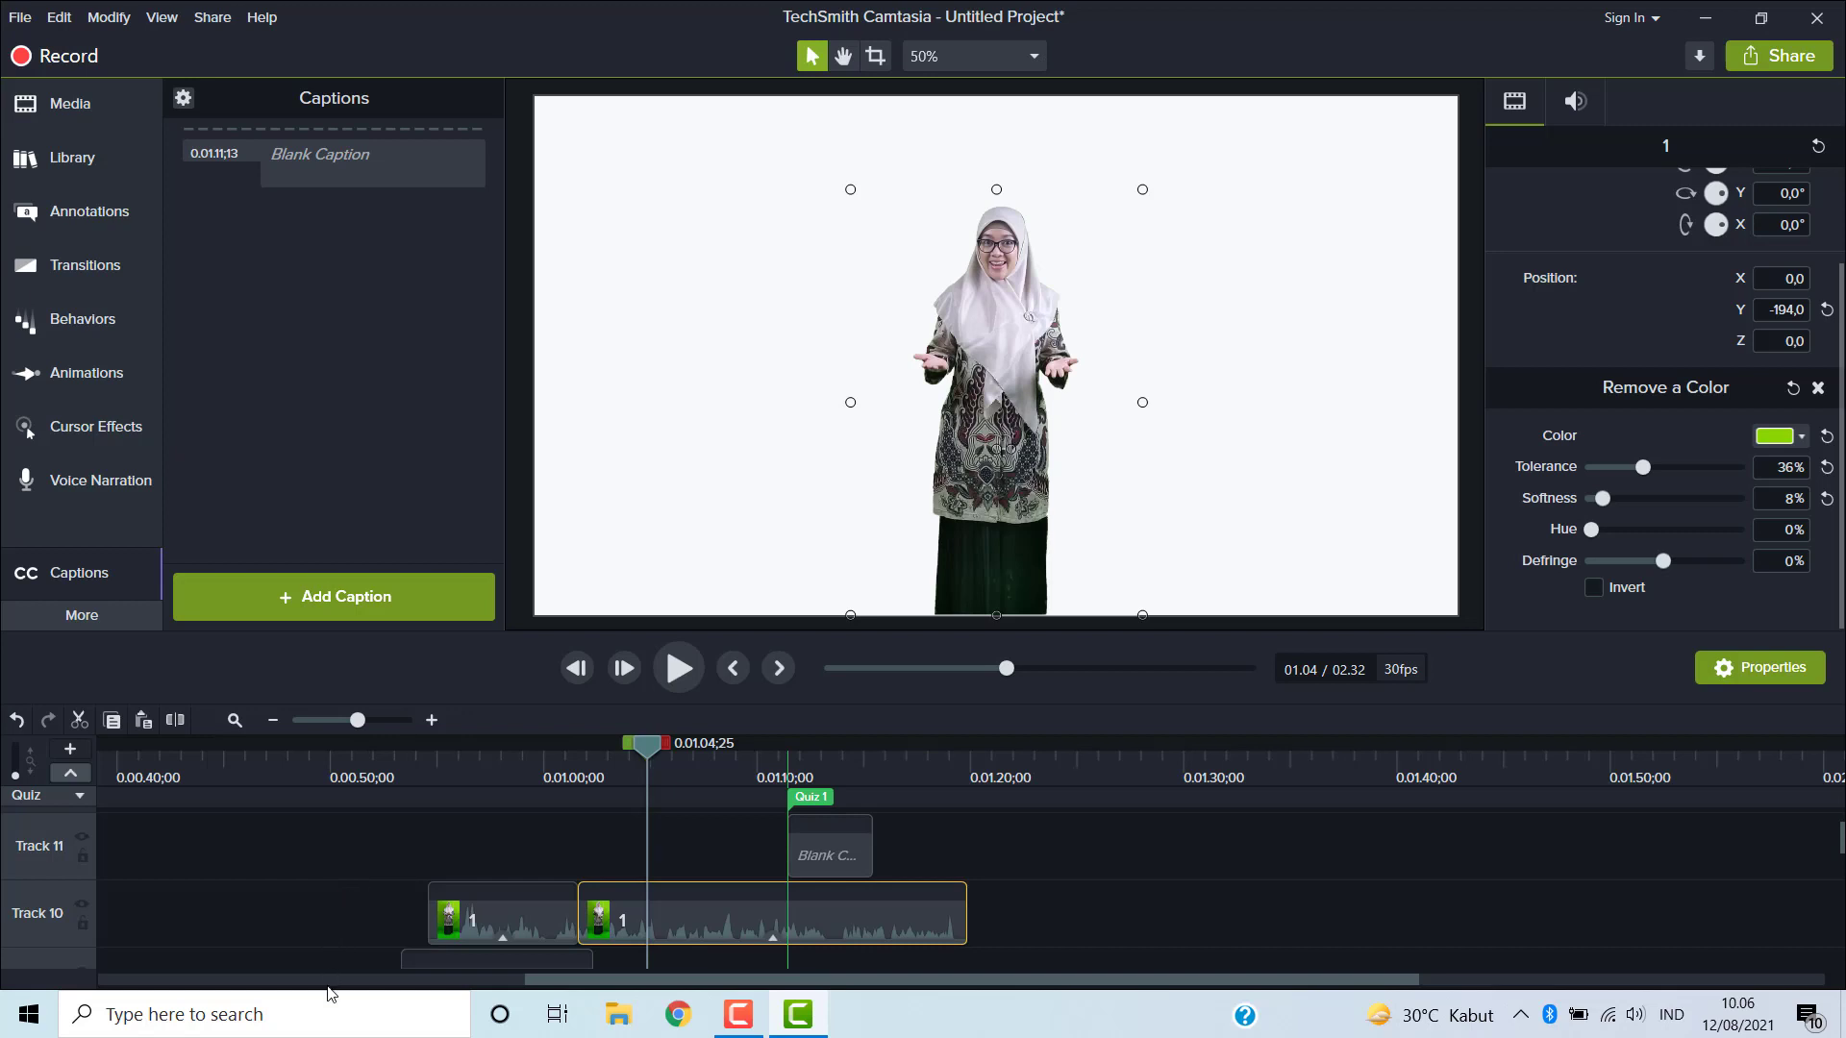
{"action": "mouse_move", "coordinate": [359, 723]}
{"action": "left_mouse_down"}
{"action": "mouse_move", "coordinate": [330, 725]}
{"action": "mouse_move", "coordinate": [366, 727]}
{"action": "left_mouse_up"}
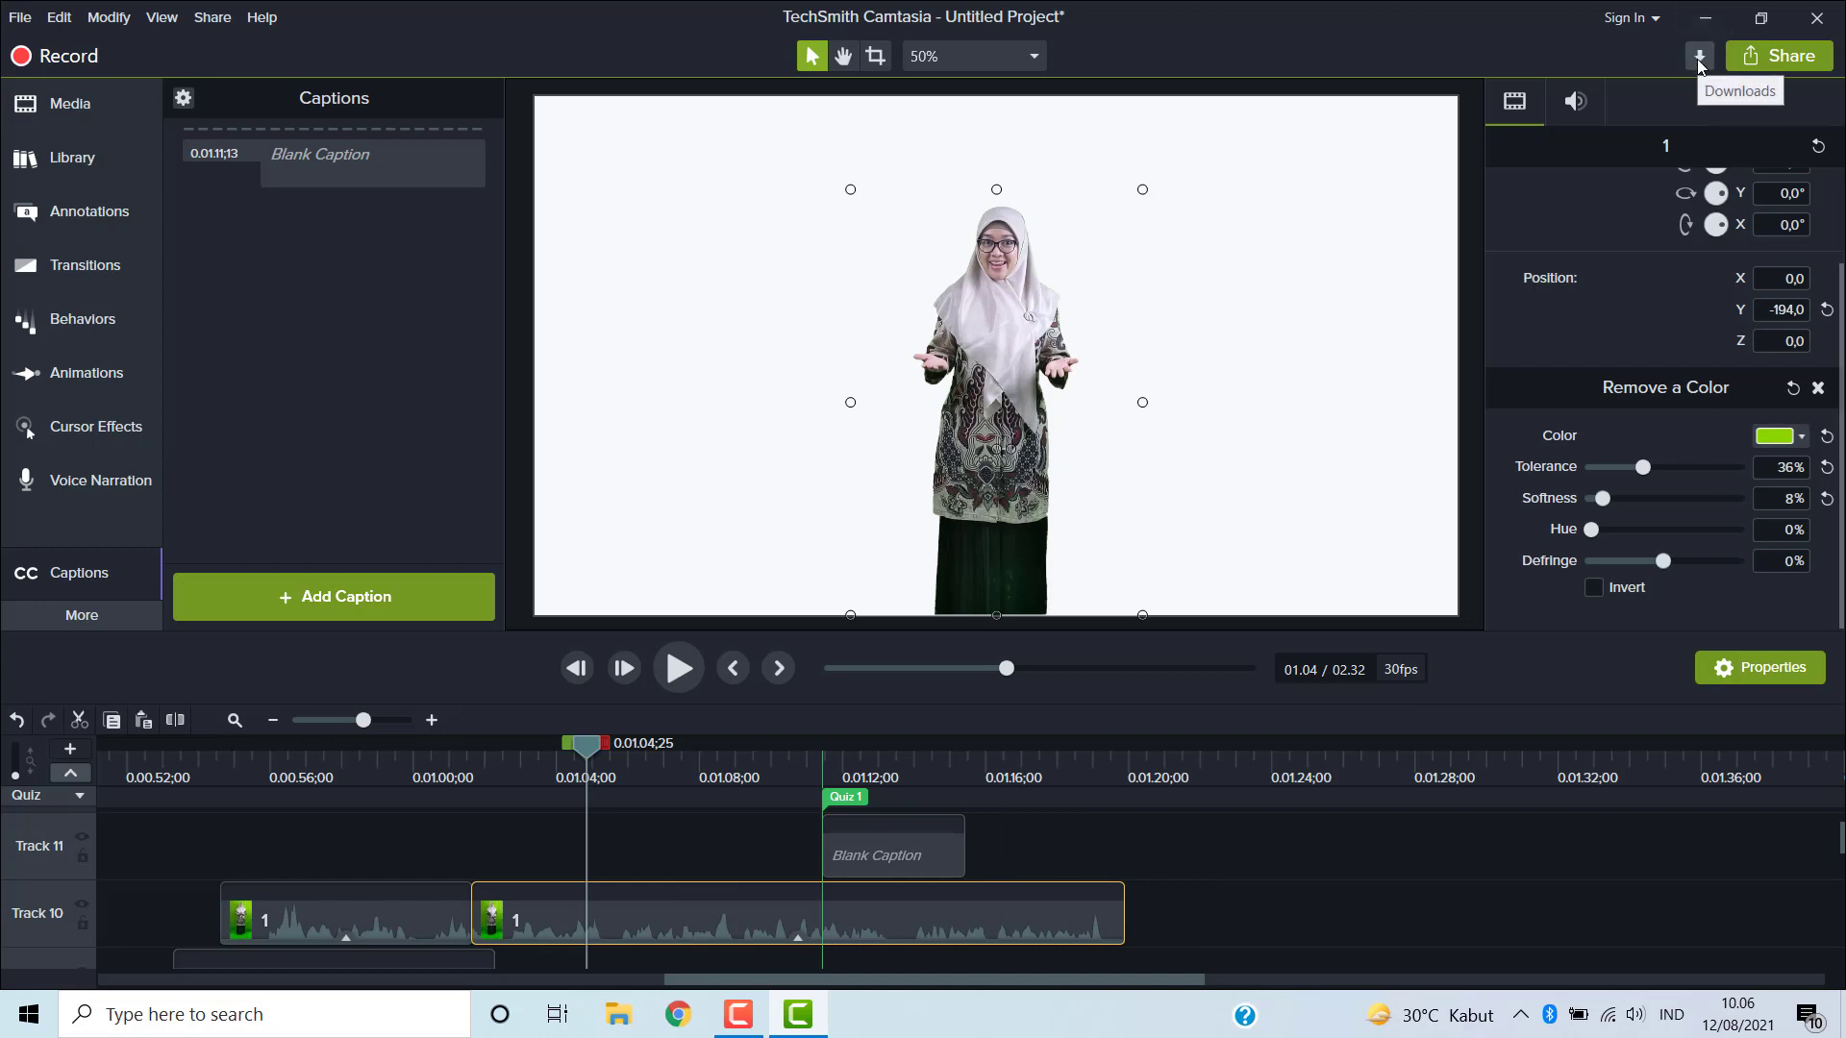
{"action": "left_click", "coordinate": [1709, 16]}
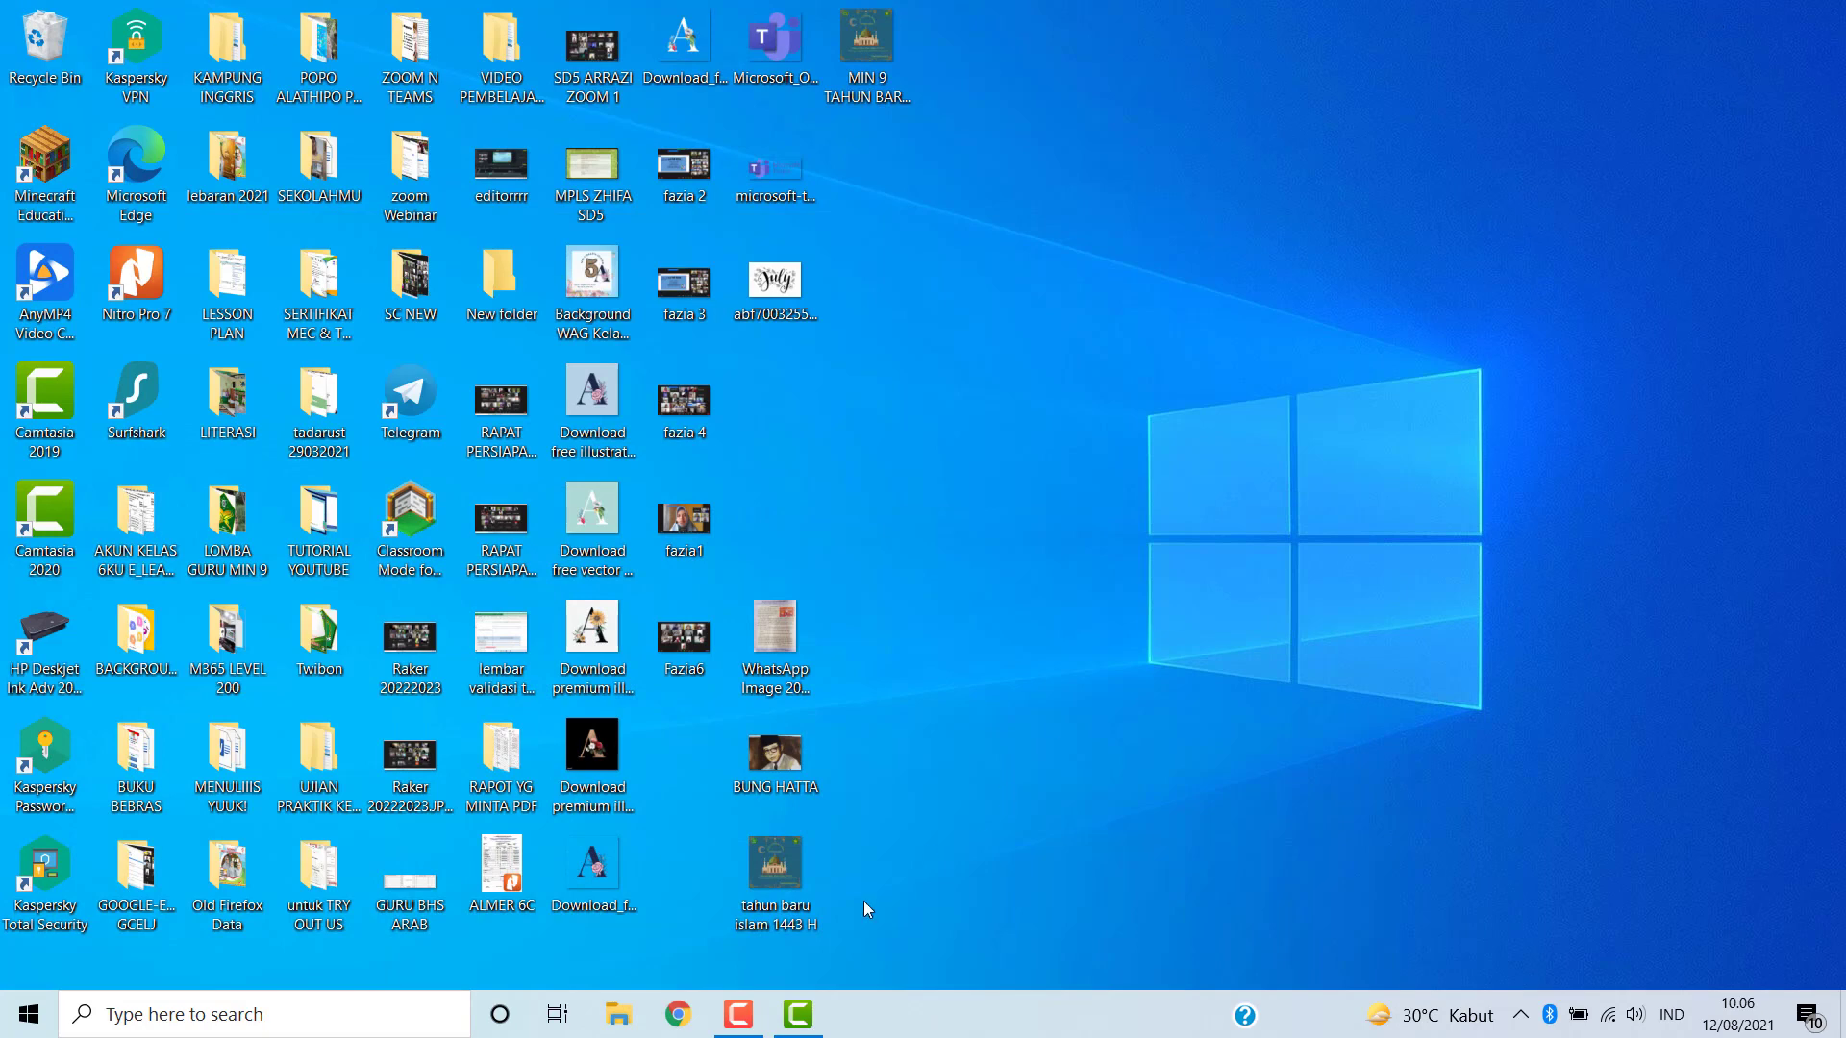
{"action": "left_click", "coordinate": [812, 1021]}
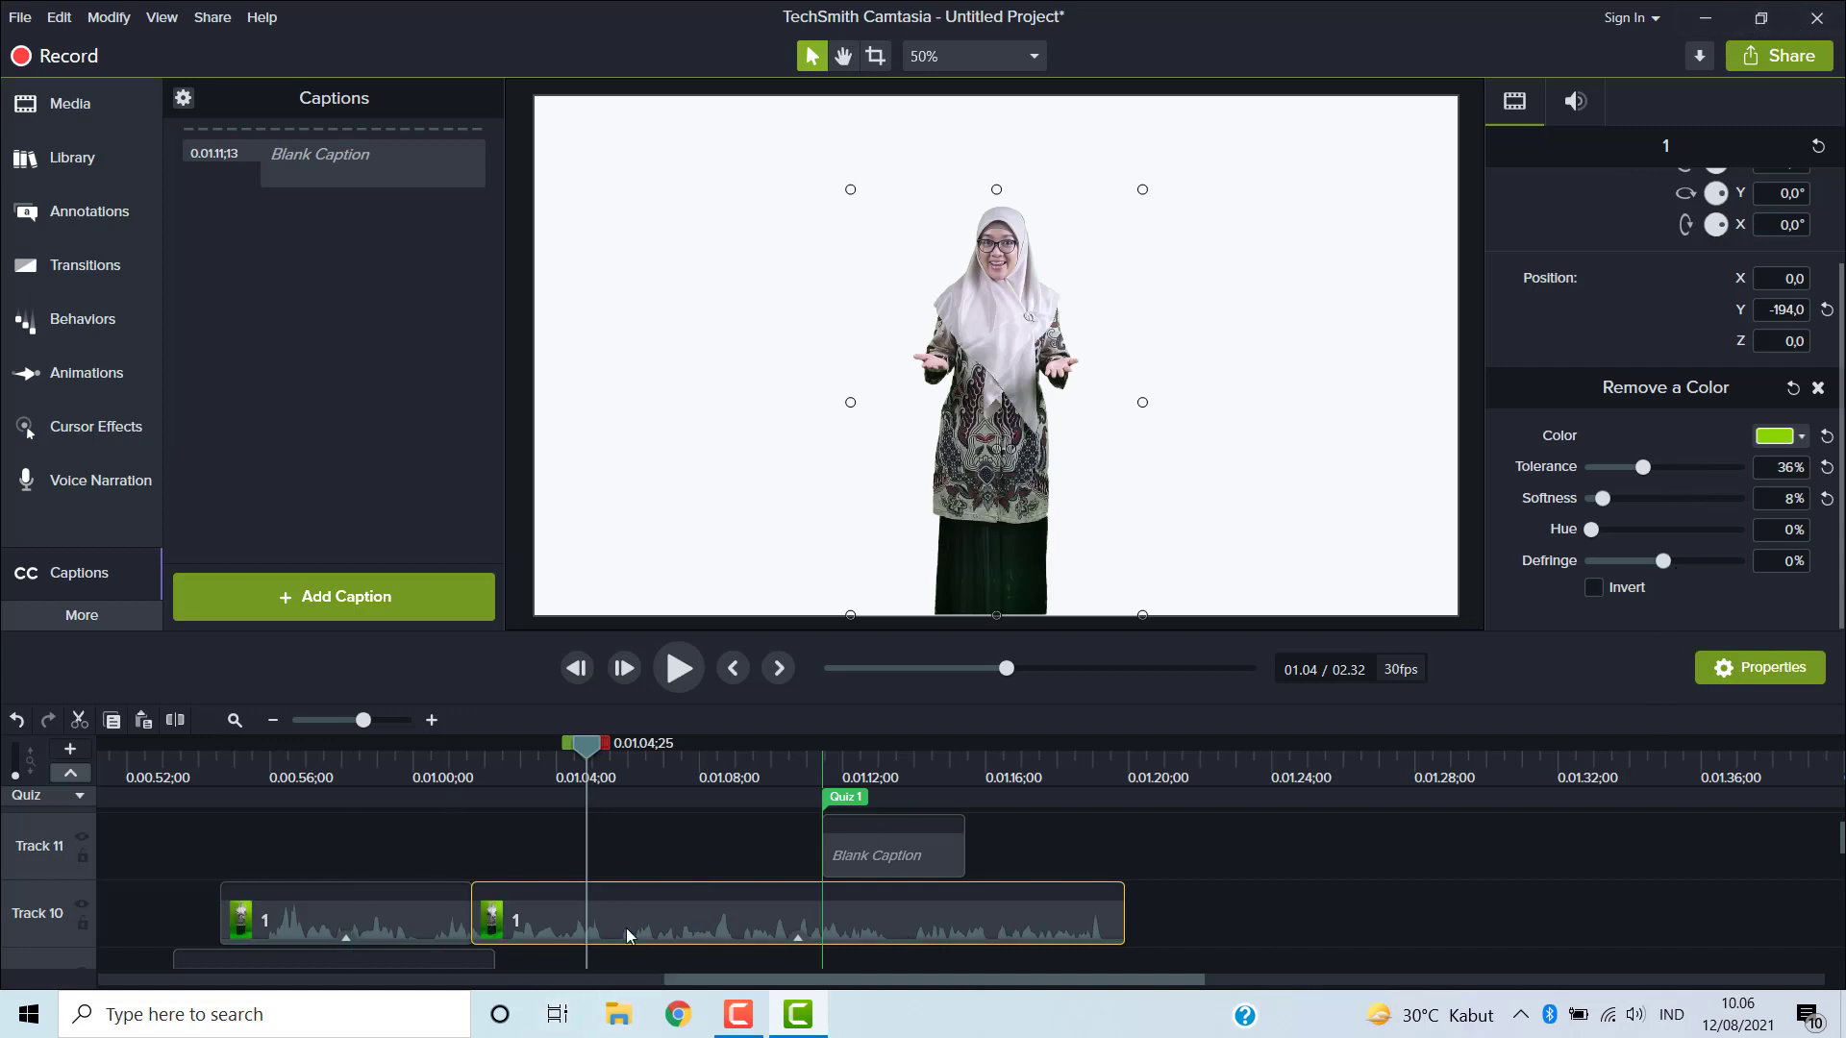
- Browse the timeline tracks down to the empty Track 1
{"action": "scroll", "coordinate": [82, 878], "scroll_direction": "down", "scroll_amount": 3}
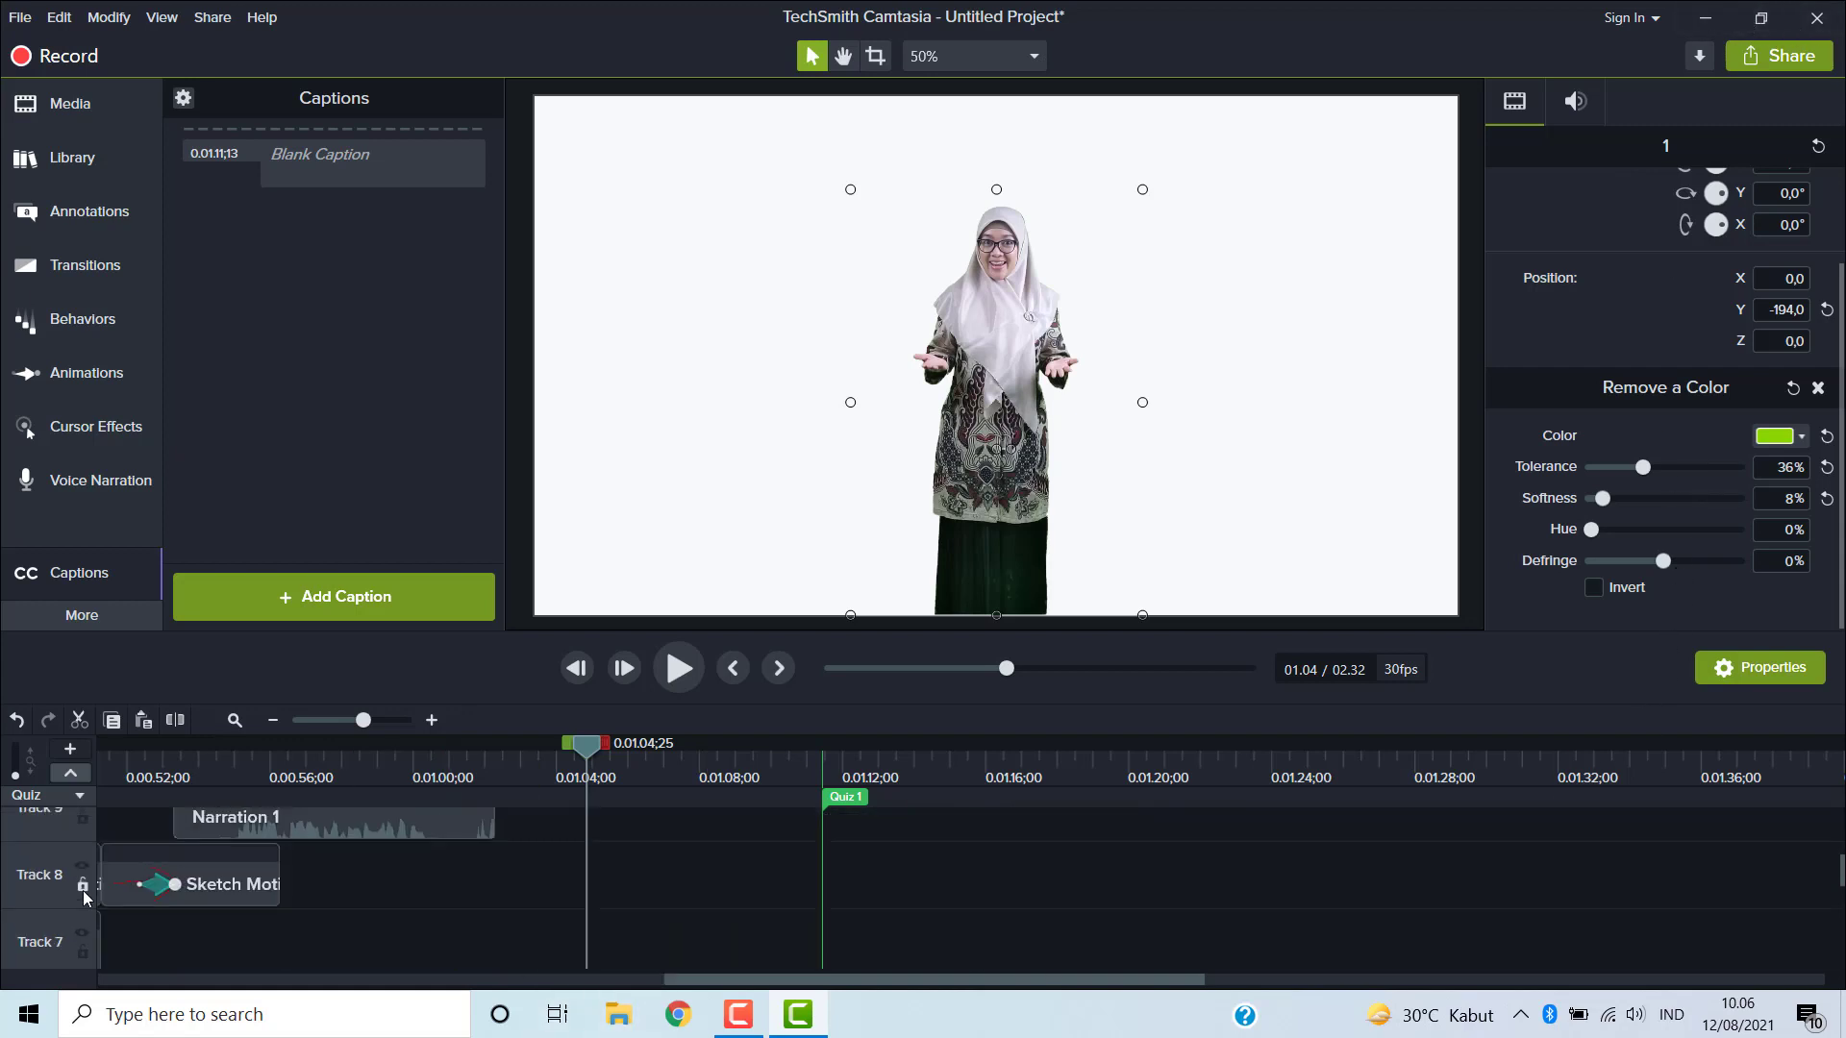
{"action": "scroll", "coordinate": [23, 870], "scroll_direction": "down", "scroll_amount": 1}
{"action": "scroll", "coordinate": [23, 870], "scroll_direction": "down", "scroll_amount": 5}
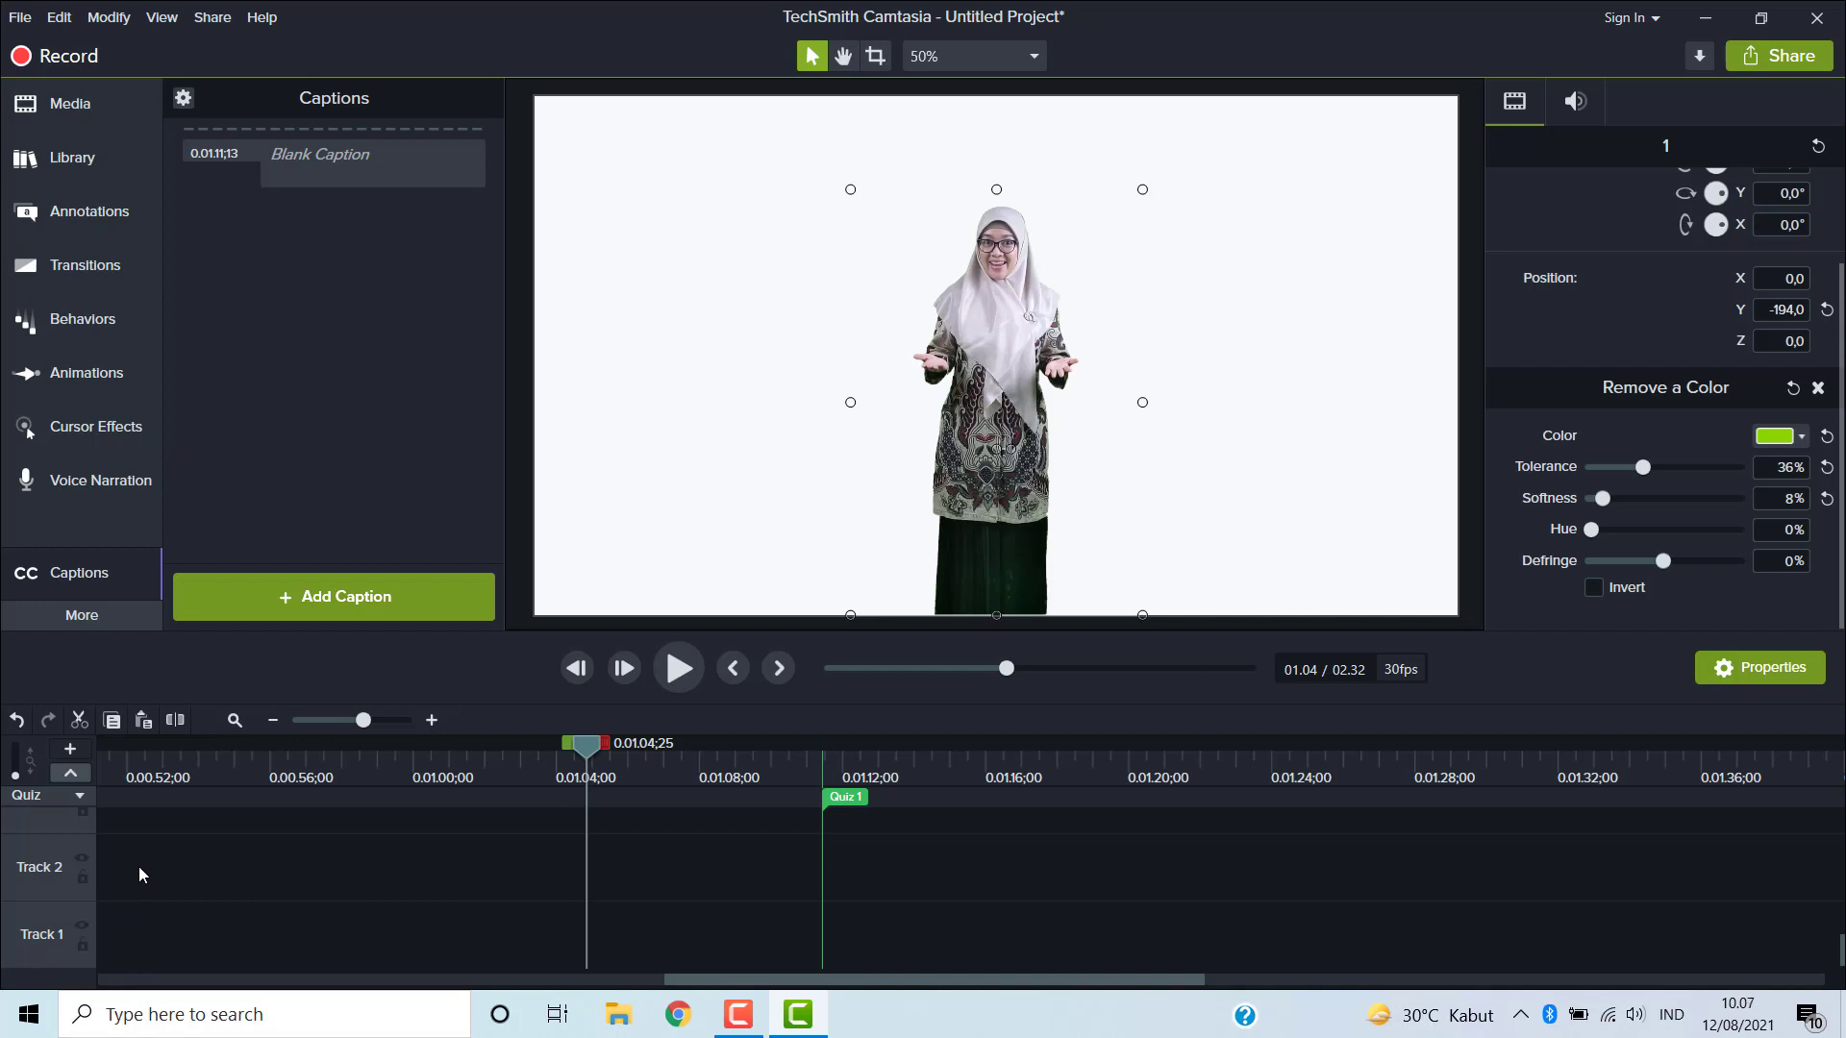
{"action": "scroll", "coordinate": [138, 867], "scroll_direction": "up", "scroll_amount": 2}
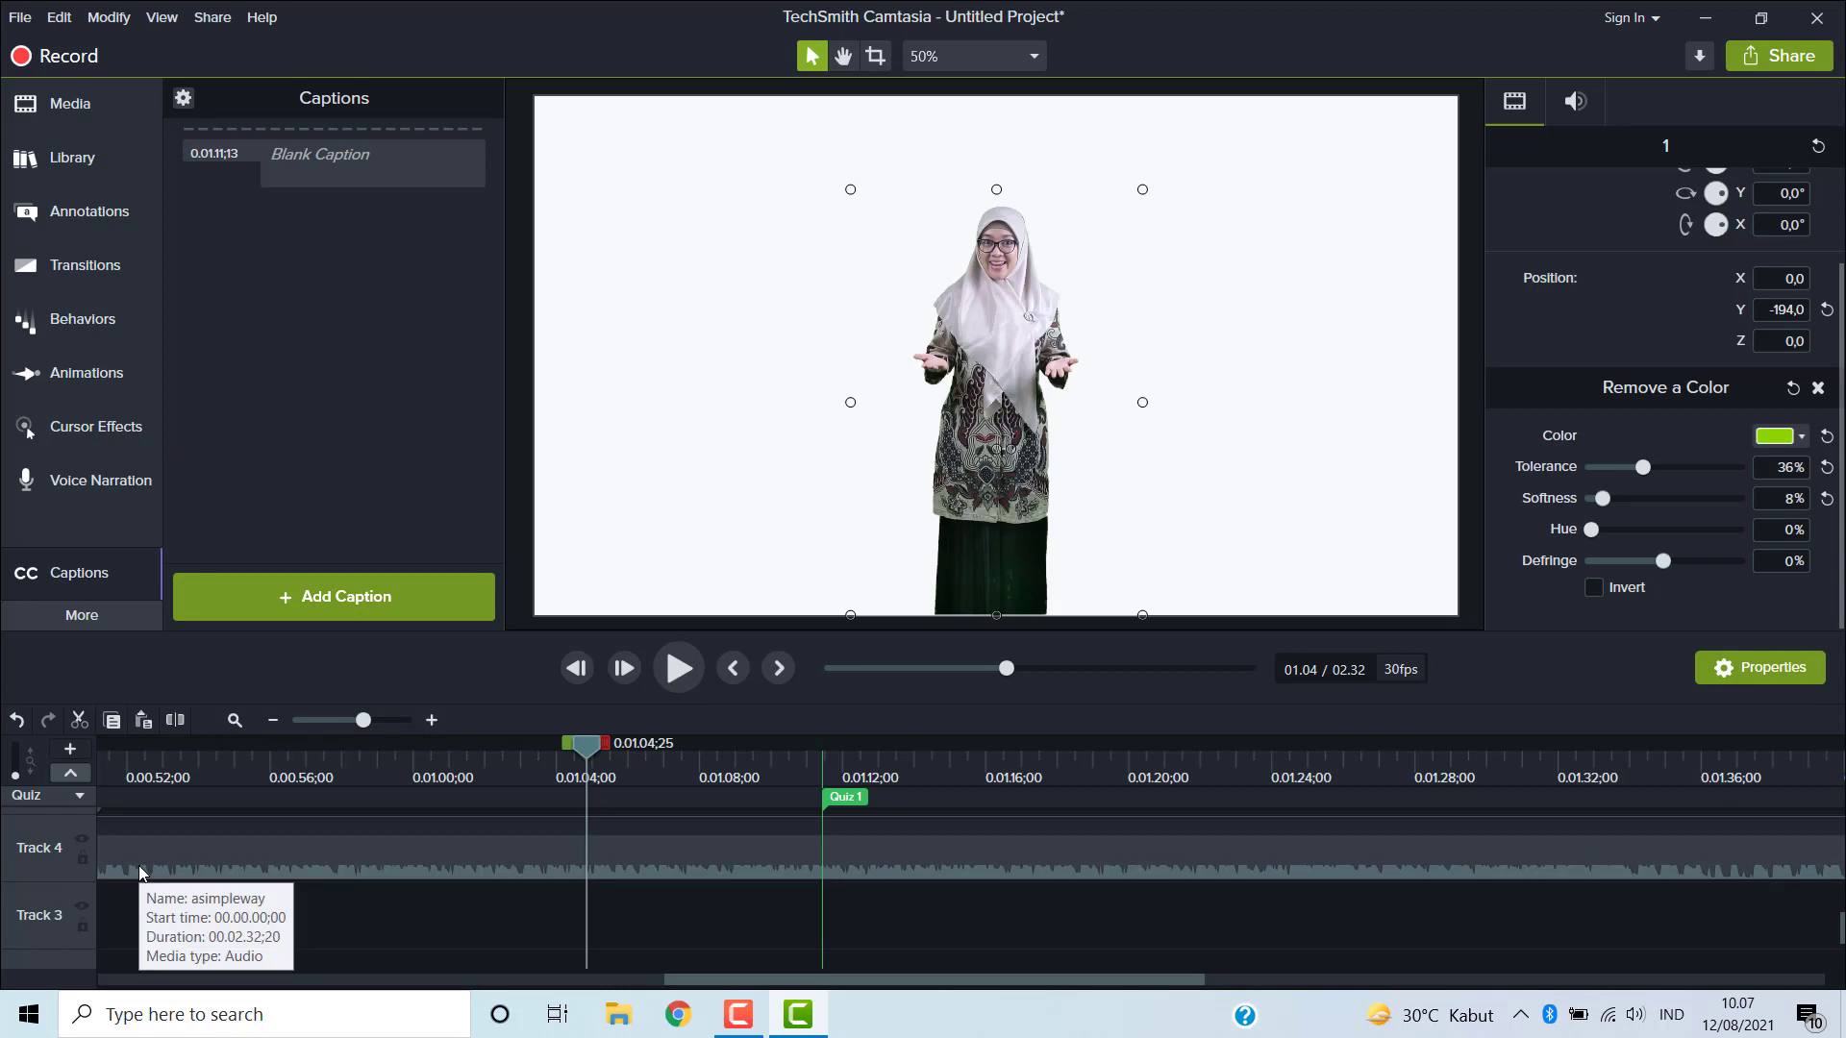
{"action": "scroll", "coordinate": [139, 865], "scroll_direction": "down", "scroll_amount": 1}
{"action": "scroll", "coordinate": [136, 856], "scroll_direction": "up", "scroll_amount": 1}
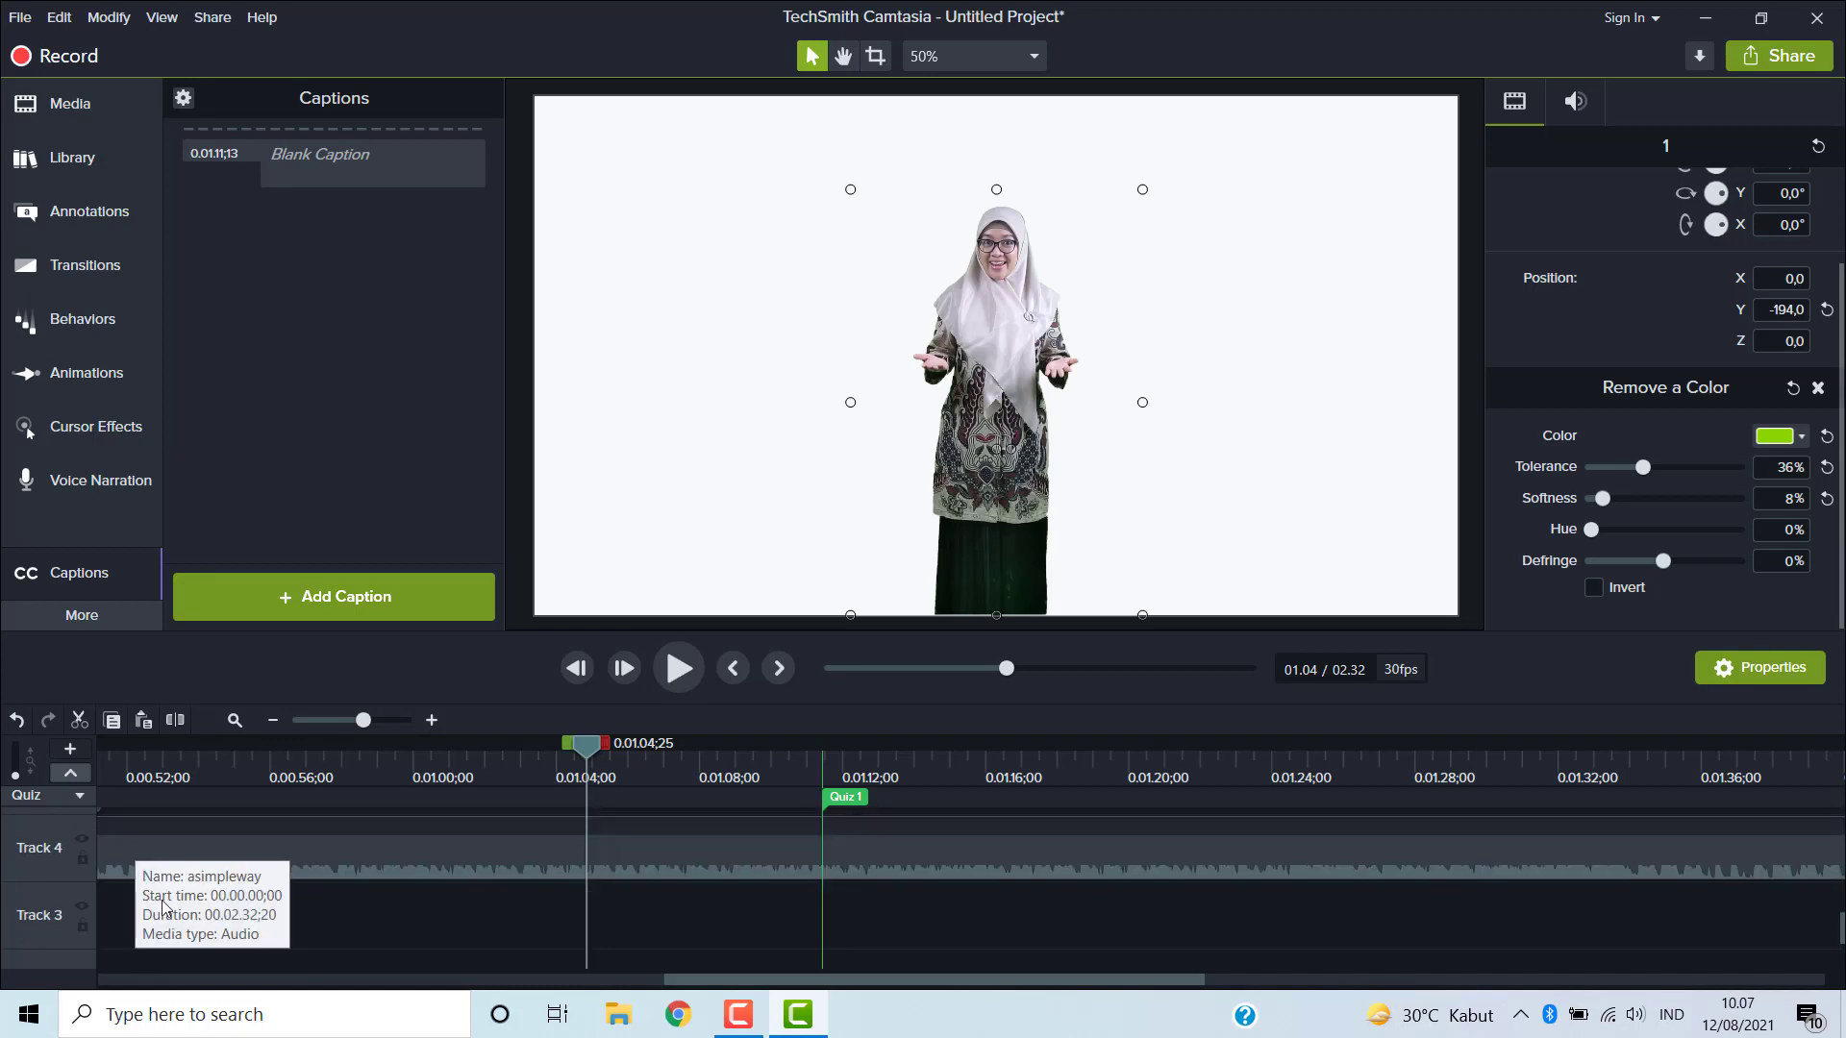
{"action": "scroll", "coordinate": [160, 858], "scroll_direction": "down", "scroll_amount": 1}
{"action": "scroll", "coordinate": [162, 858], "scroll_direction": "down", "scroll_amount": 1}
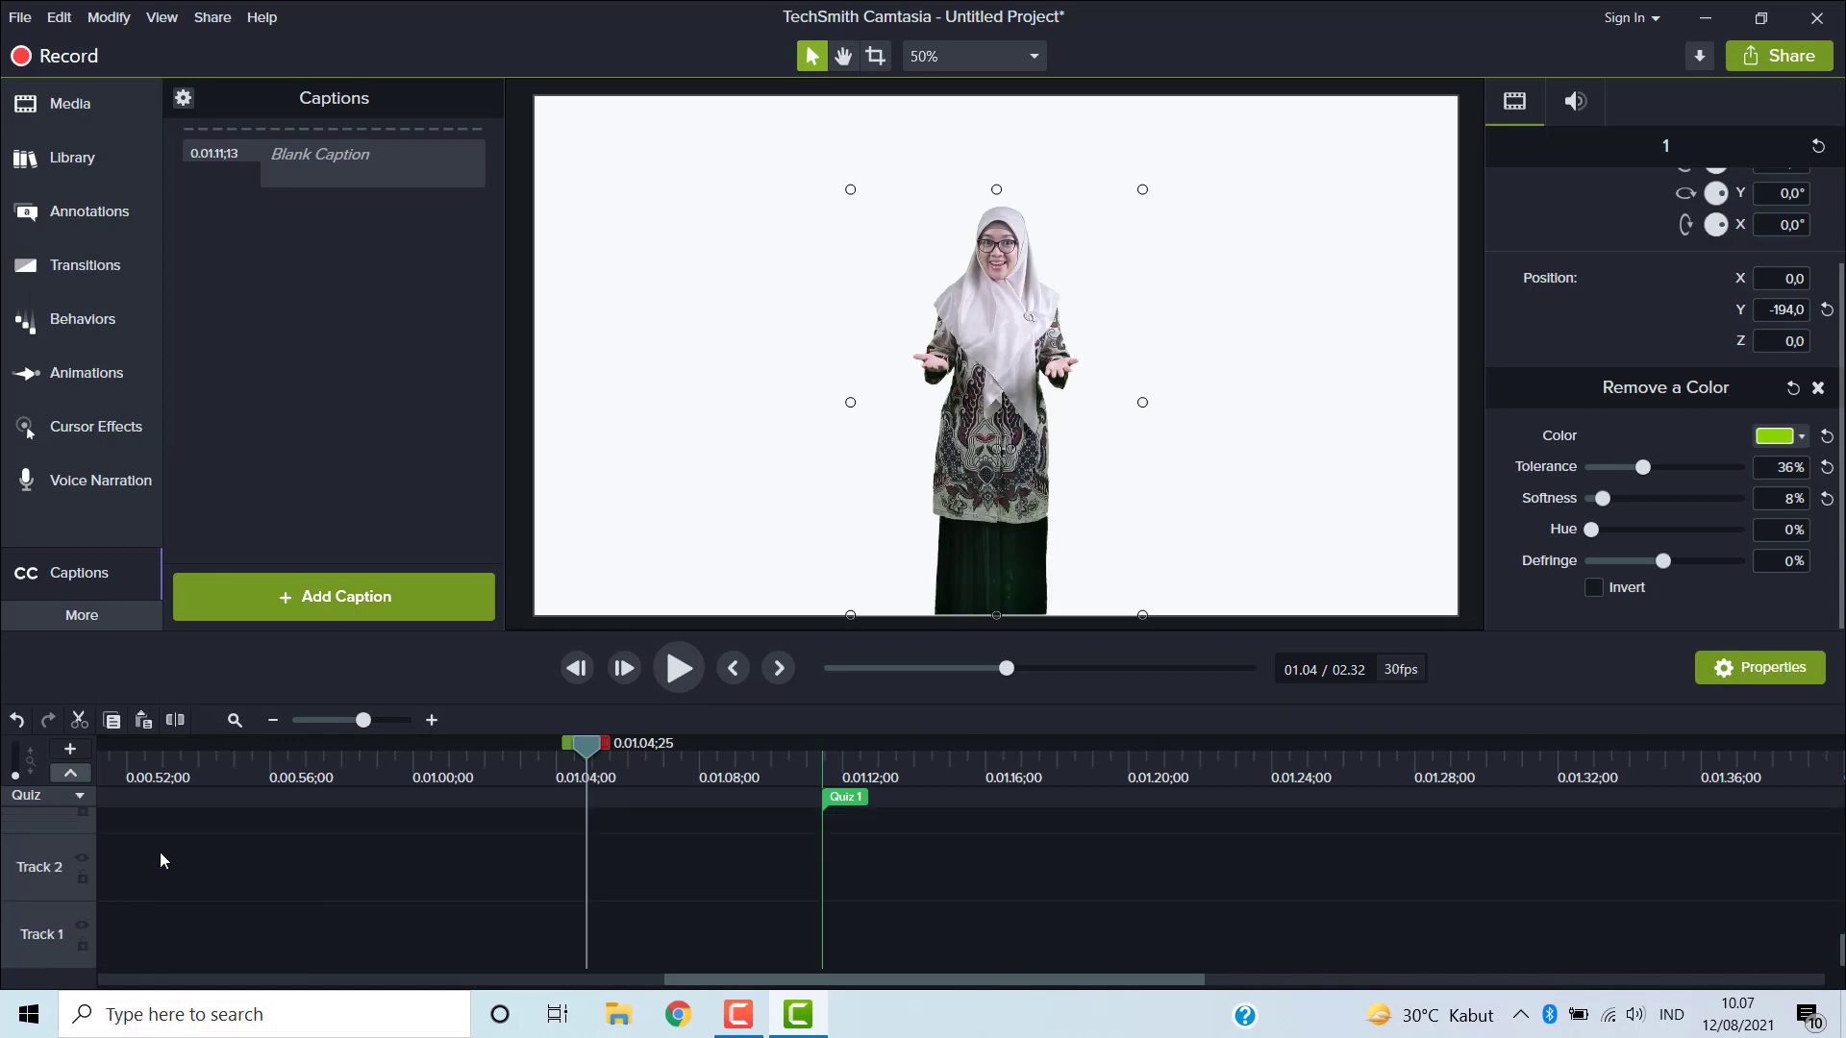
{"action": "left_click", "coordinate": [118, 946]}
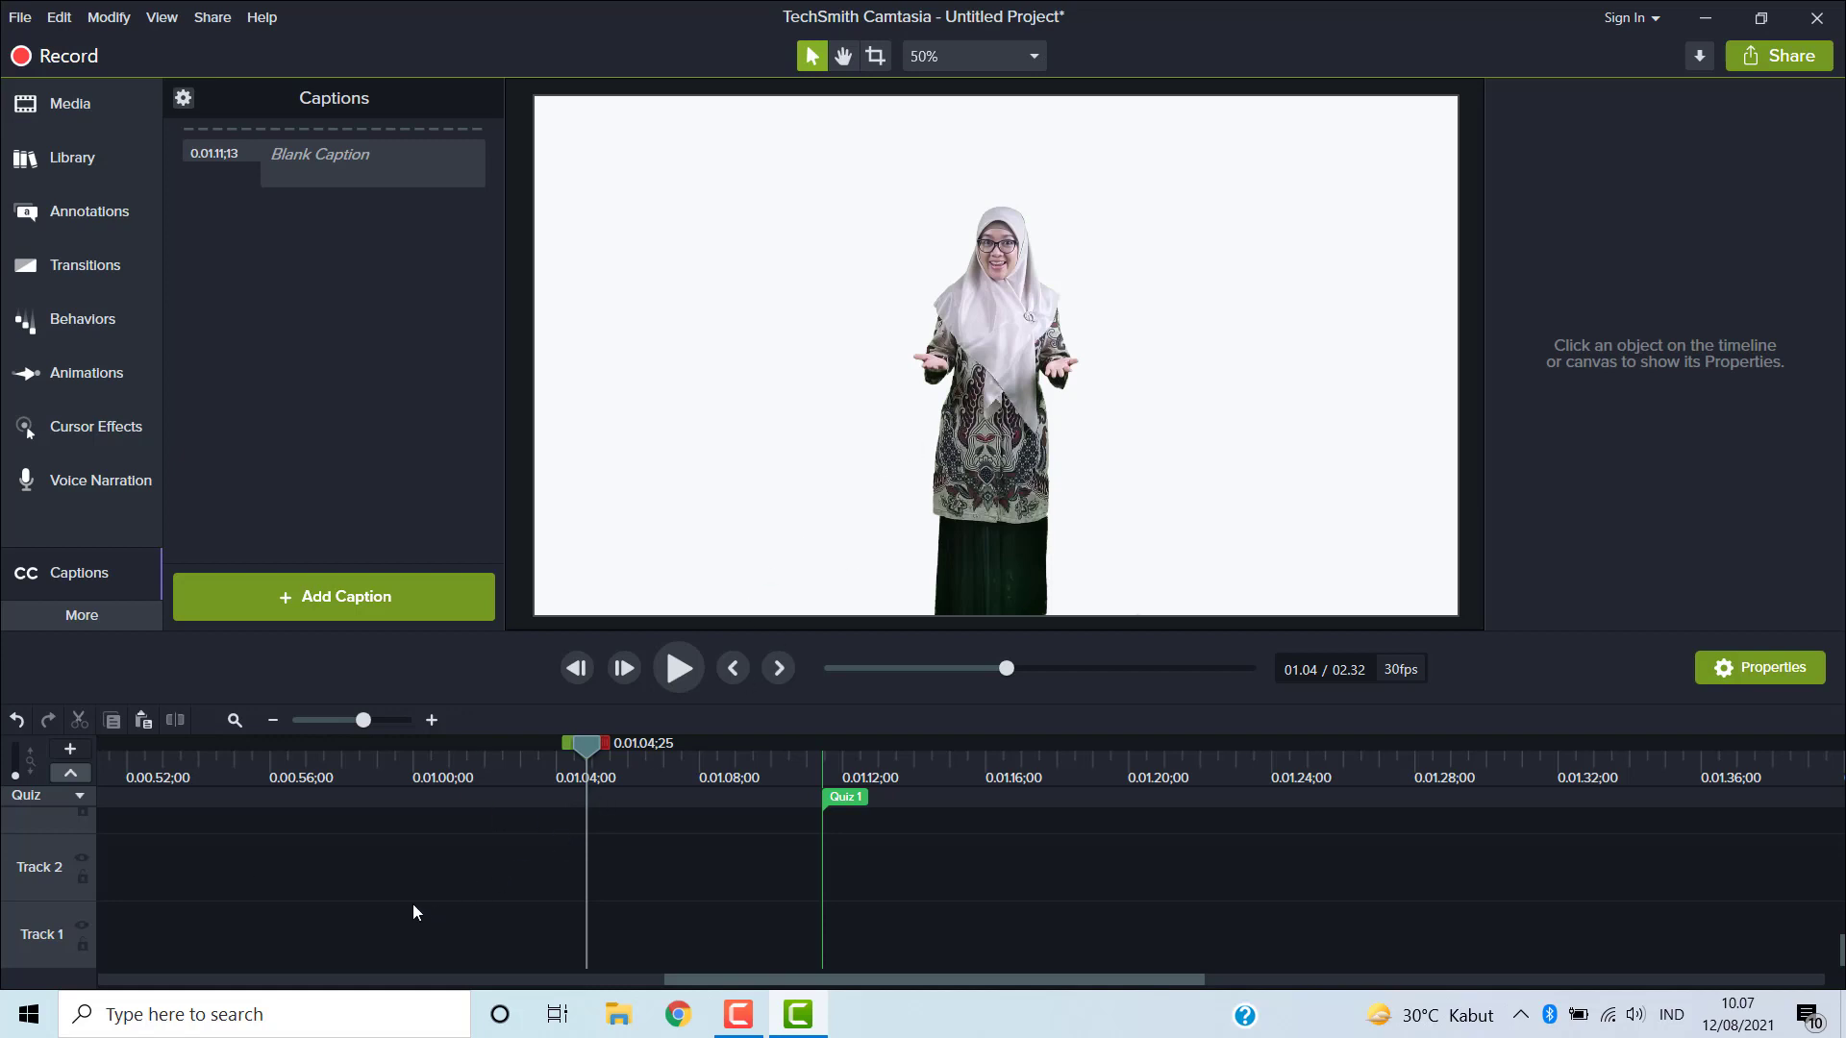
- Import the Blackboard Back To School Background image from the Desktop BACKGROUND folder into the Media Bin
{"action": "left_click", "coordinate": [90, 96]}
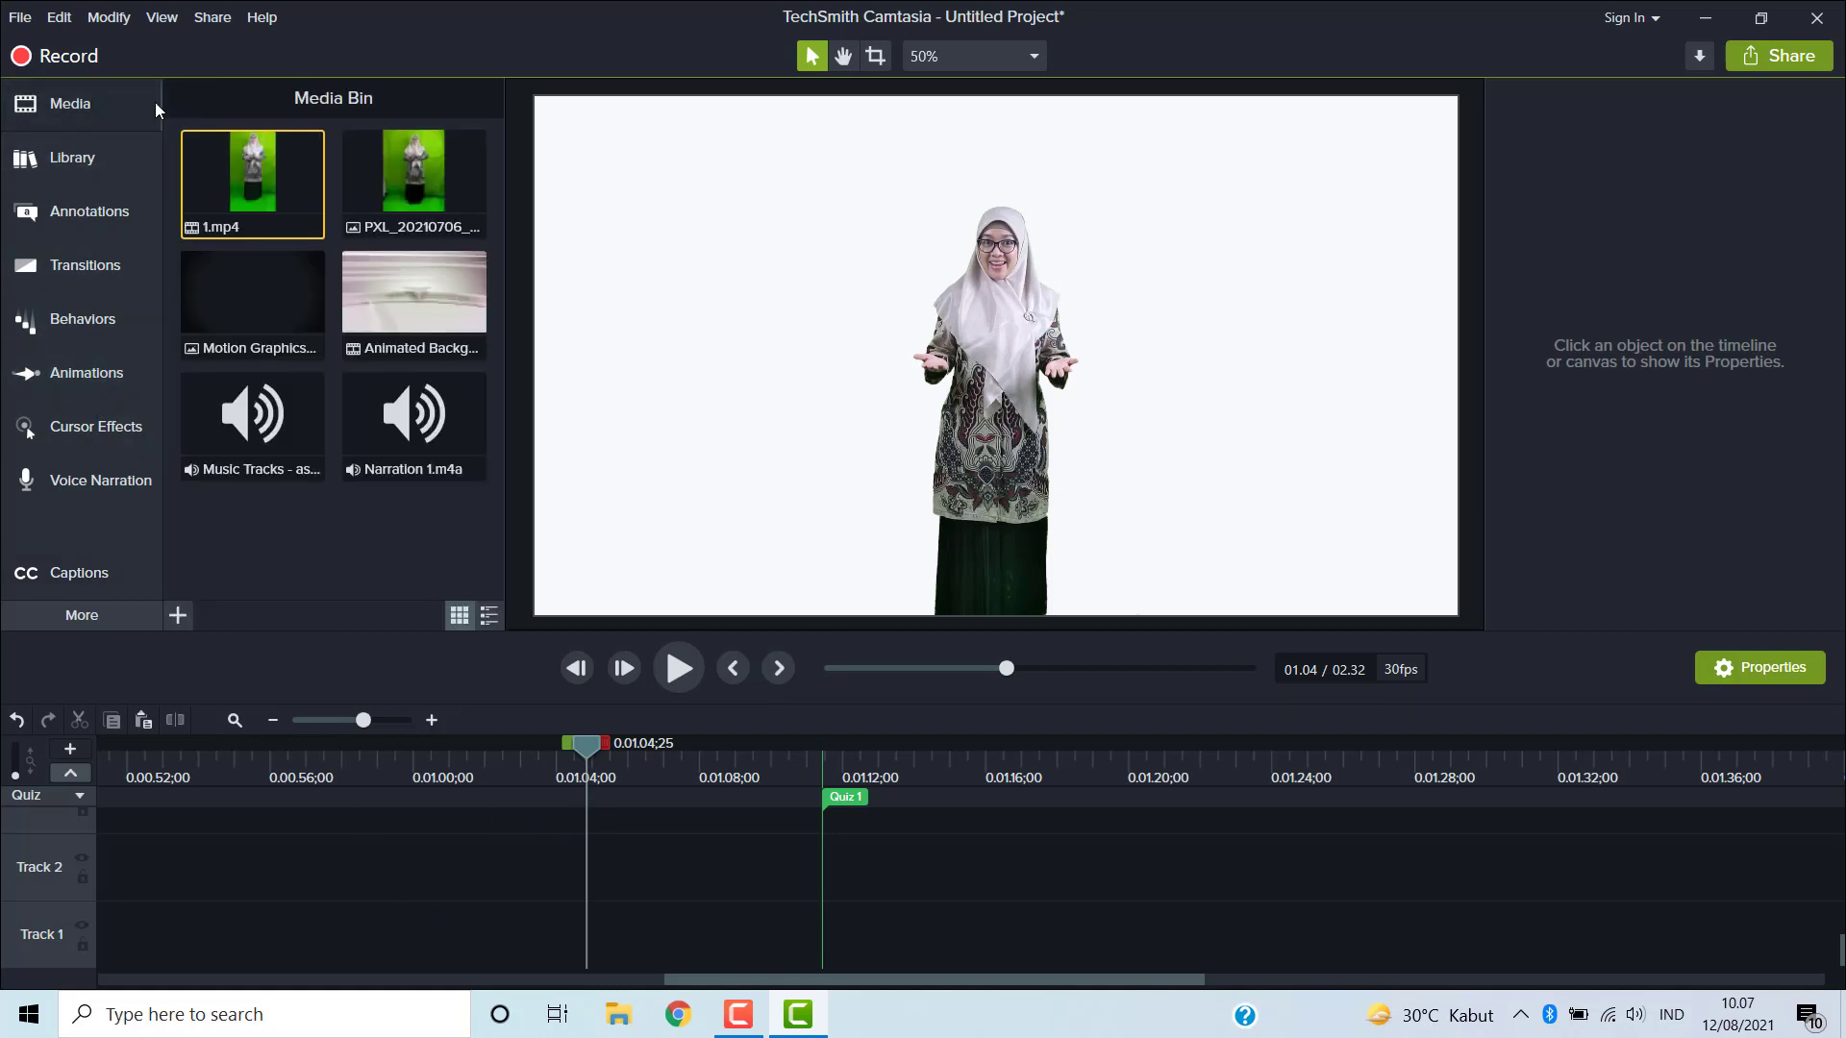
{"action": "left_click", "coordinate": [181, 621]}
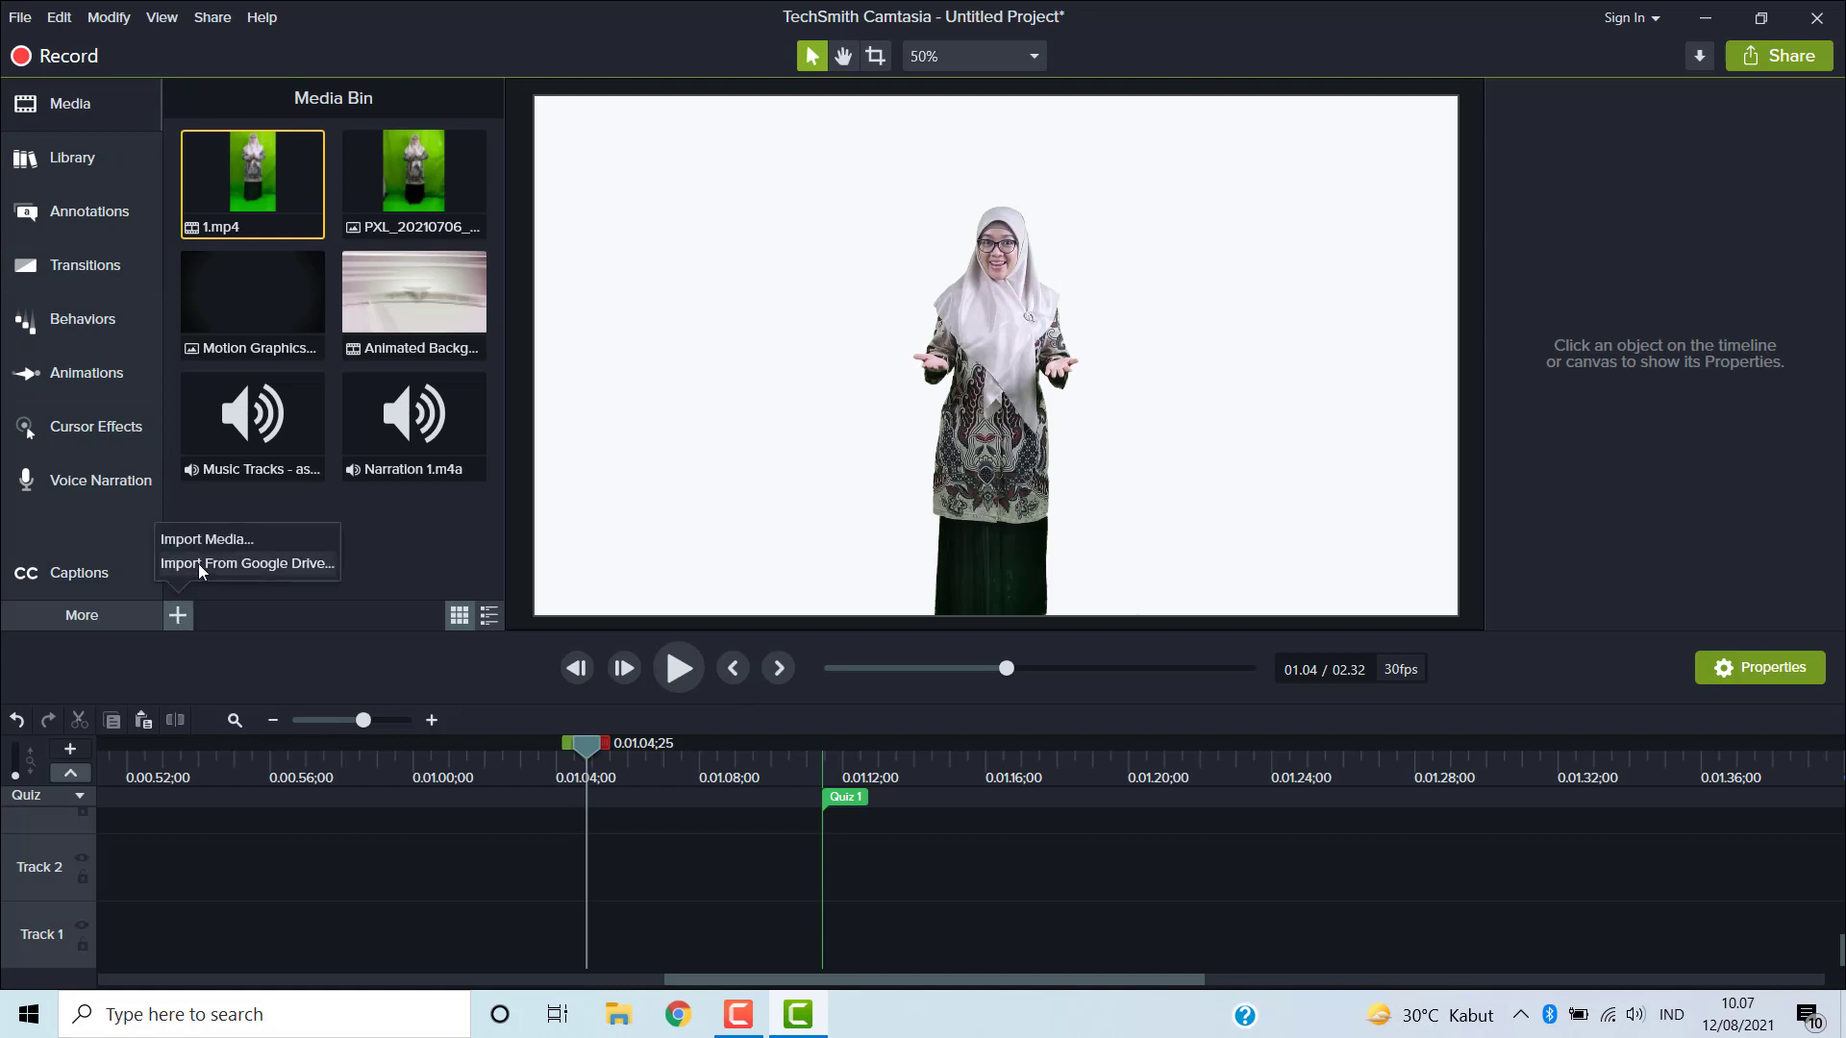
{"action": "left_click", "coordinate": [200, 536]}
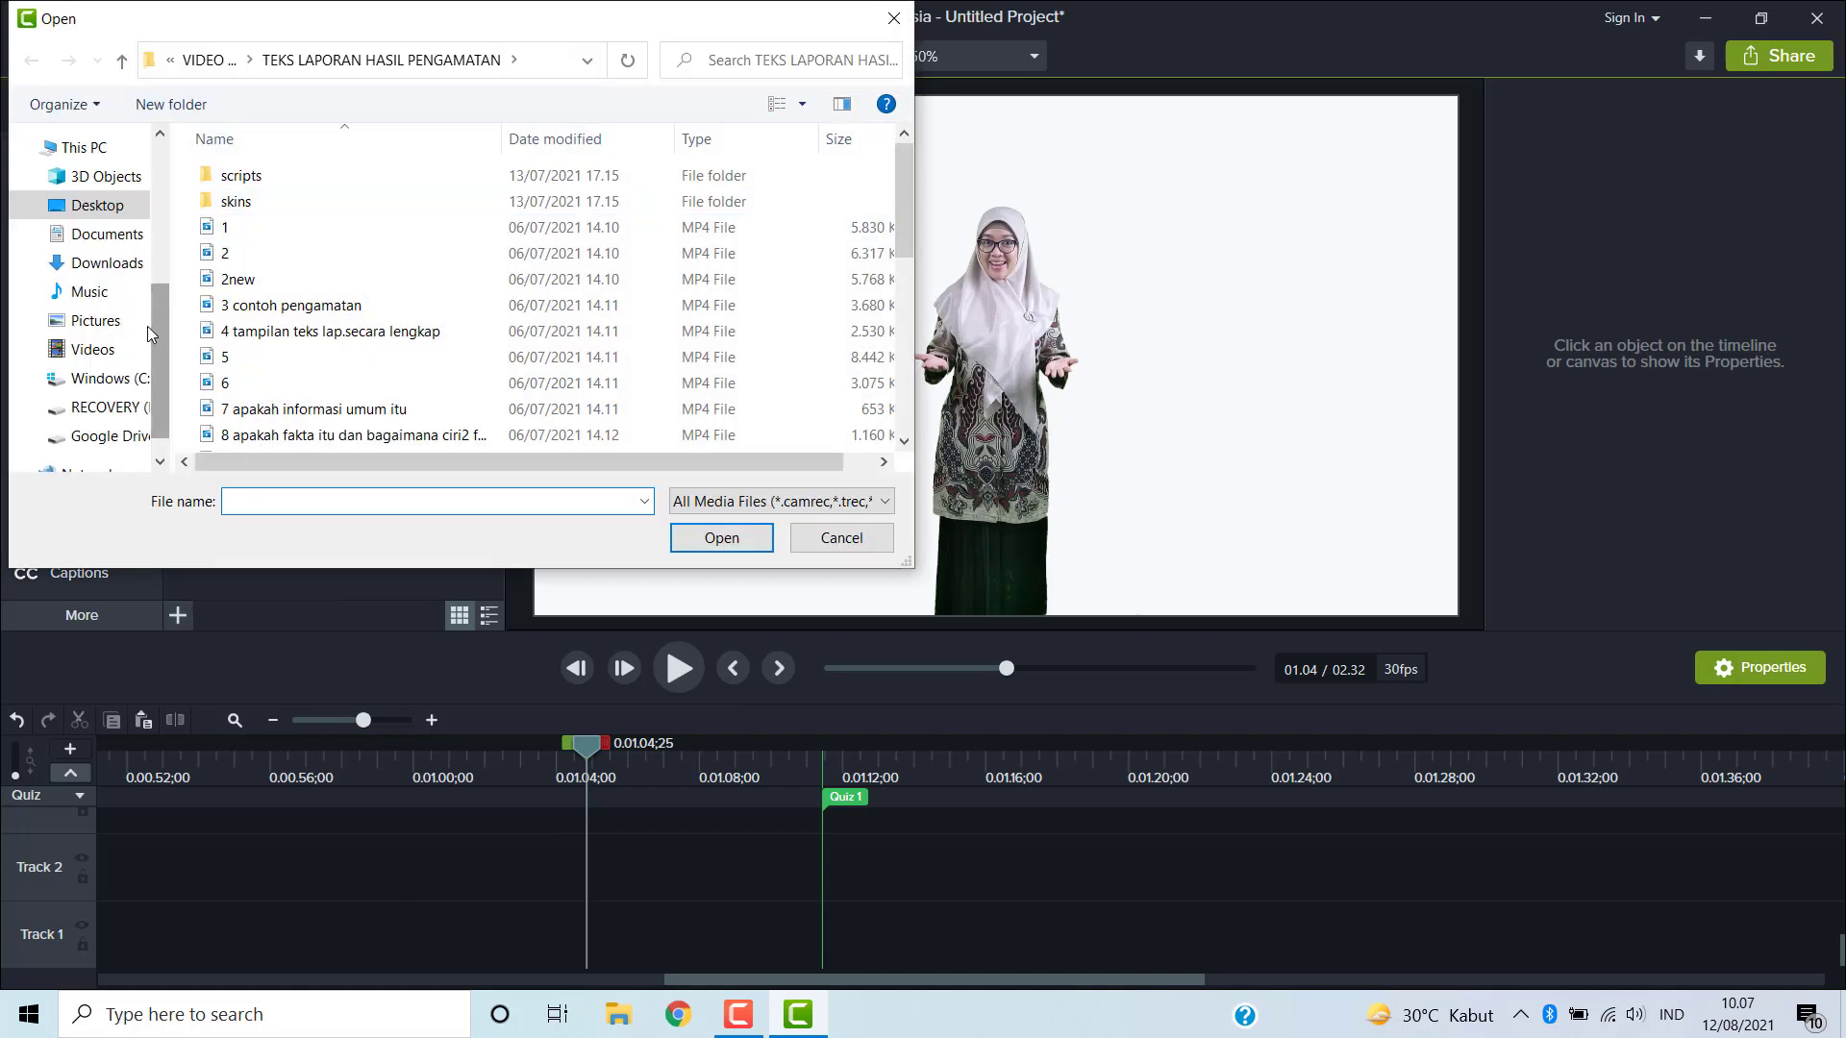
{"action": "left_click", "coordinate": [96, 205]}
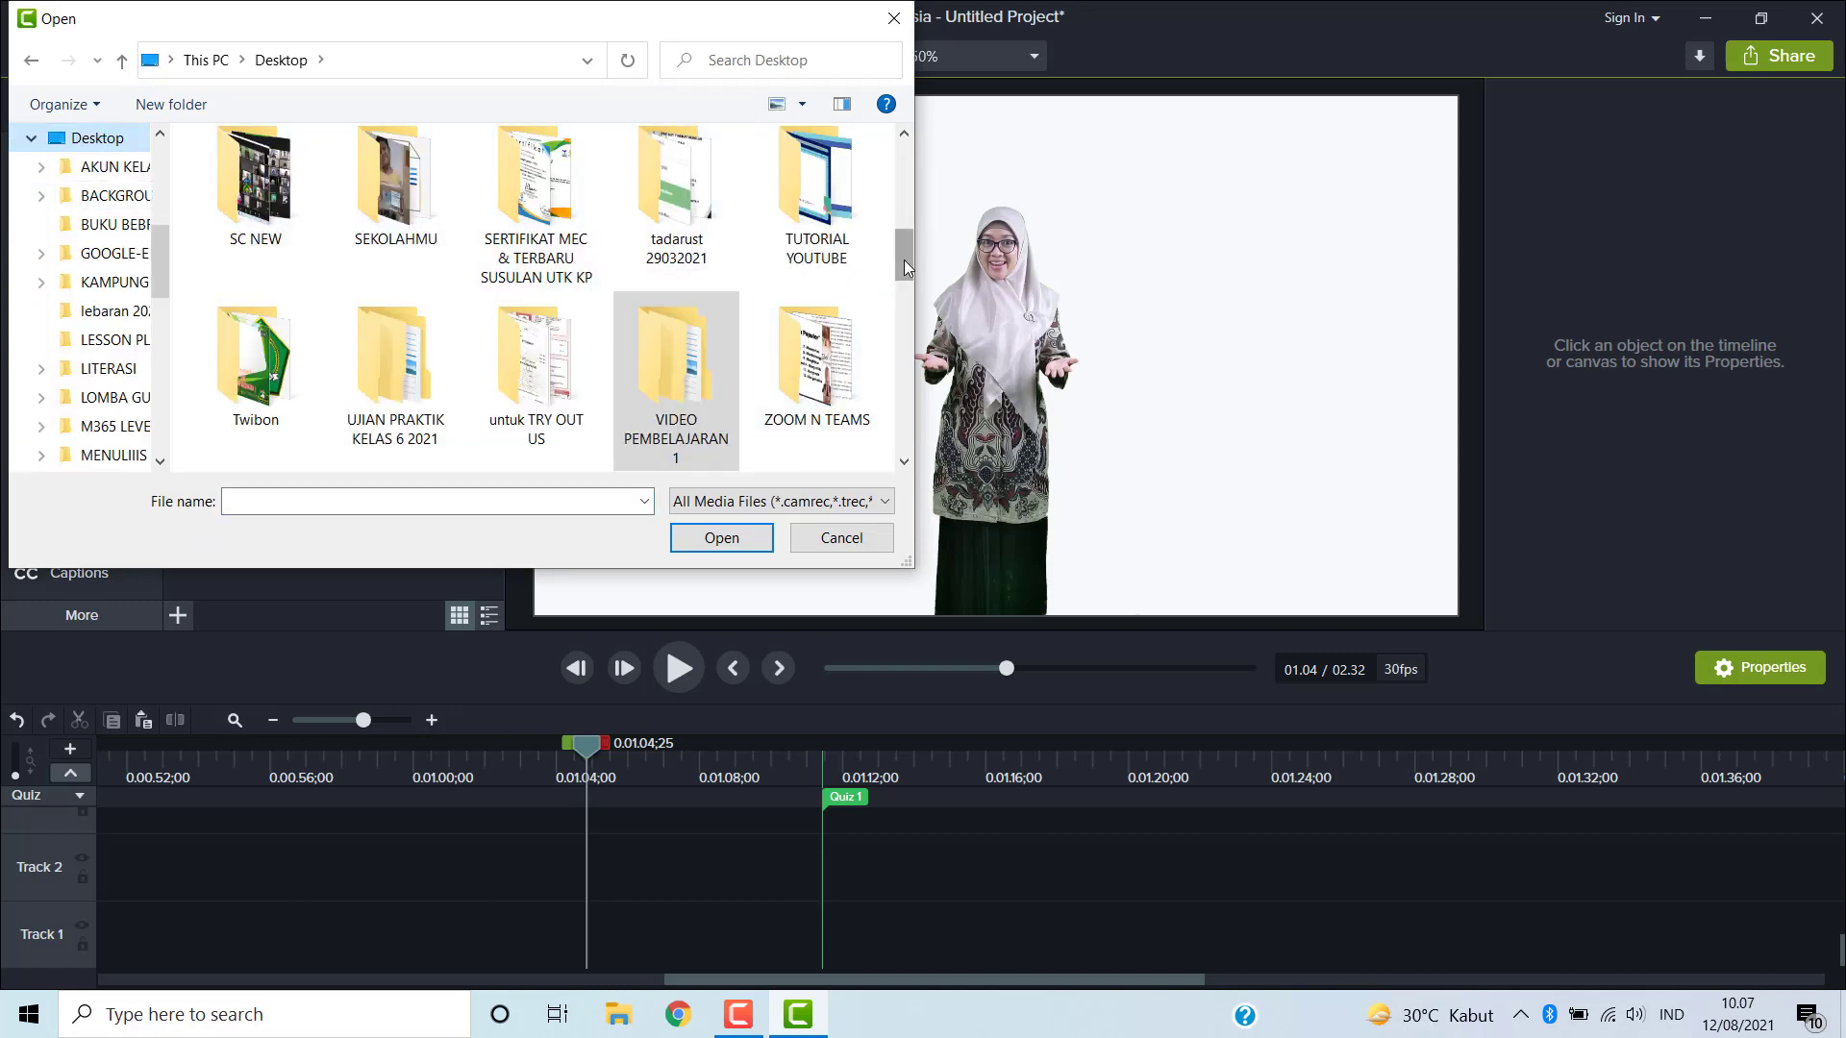
{"action": "left_click_drag", "start_coordinate": [904, 259], "coordinate": [892, 157]}
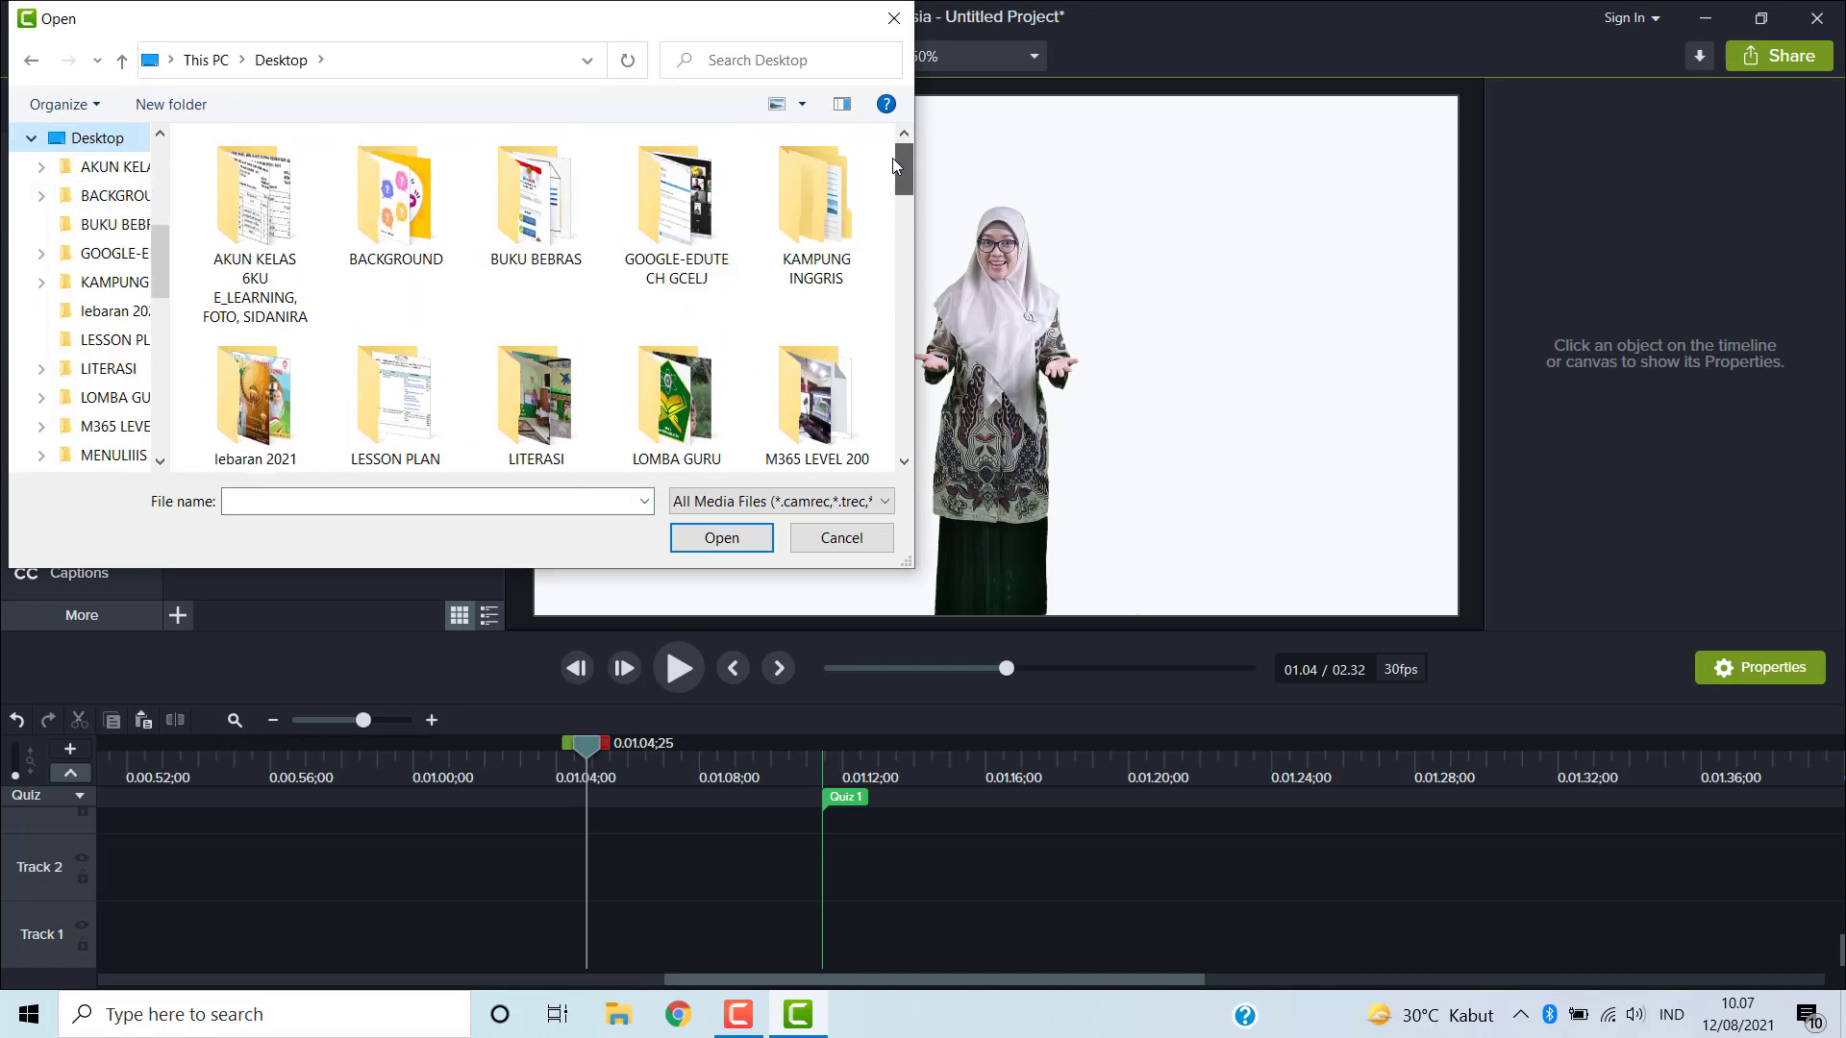
{"action": "double_click", "coordinate": [392, 219]}
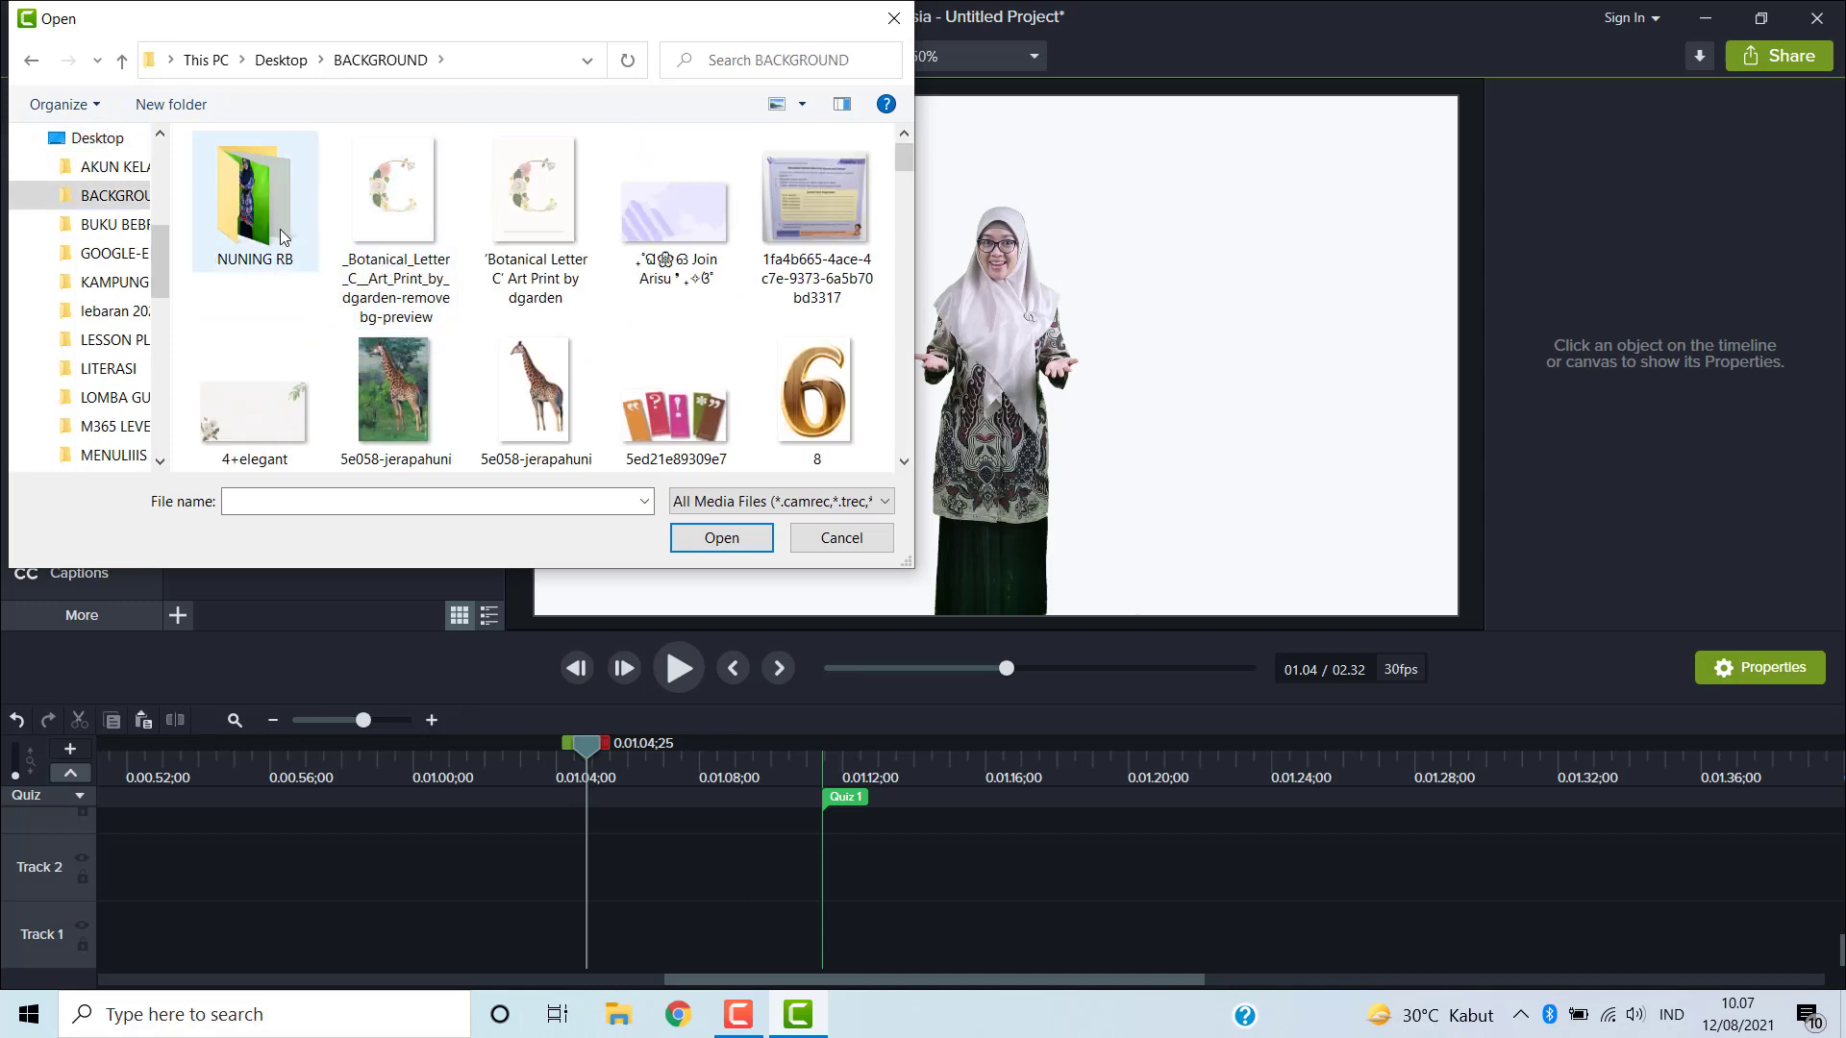
{"action": "left_click_drag", "start_coordinate": [912, 169], "coordinate": [909, 219]}
{"action": "left_click", "coordinate": [815, 159]}
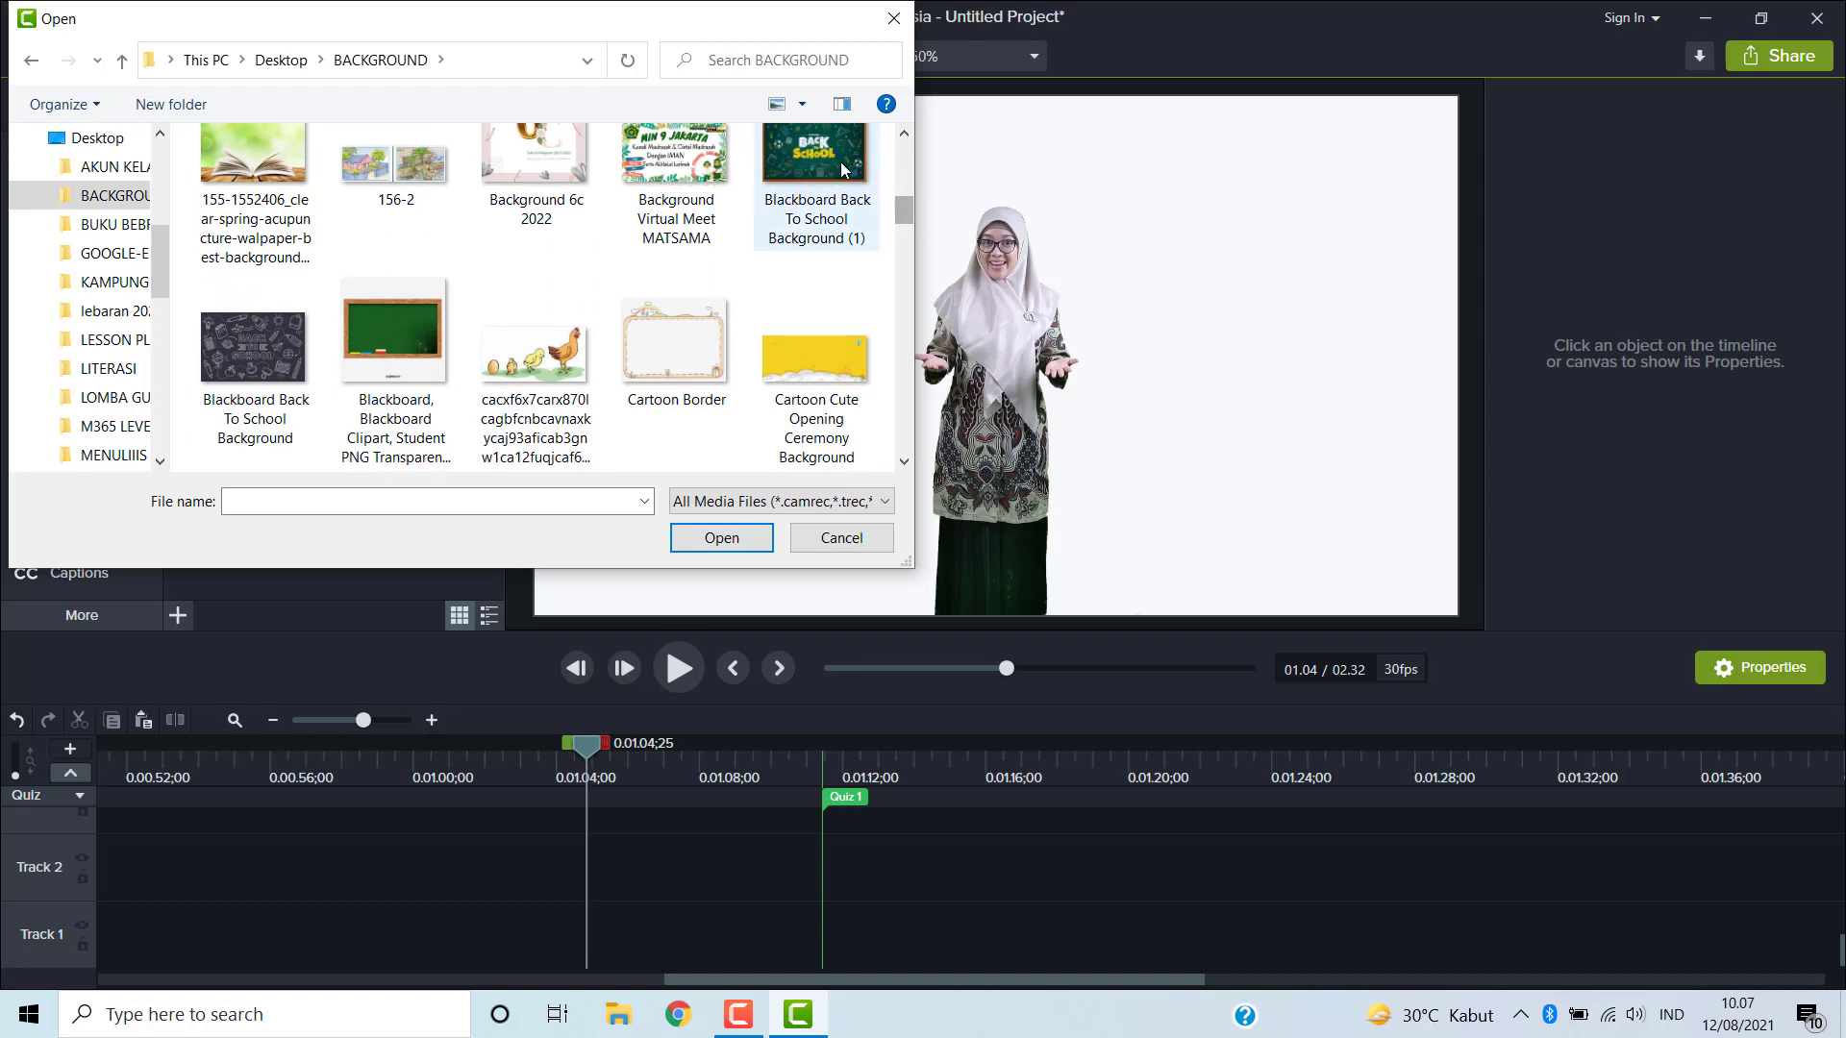
{"action": "left_click", "coordinate": [723, 539]}
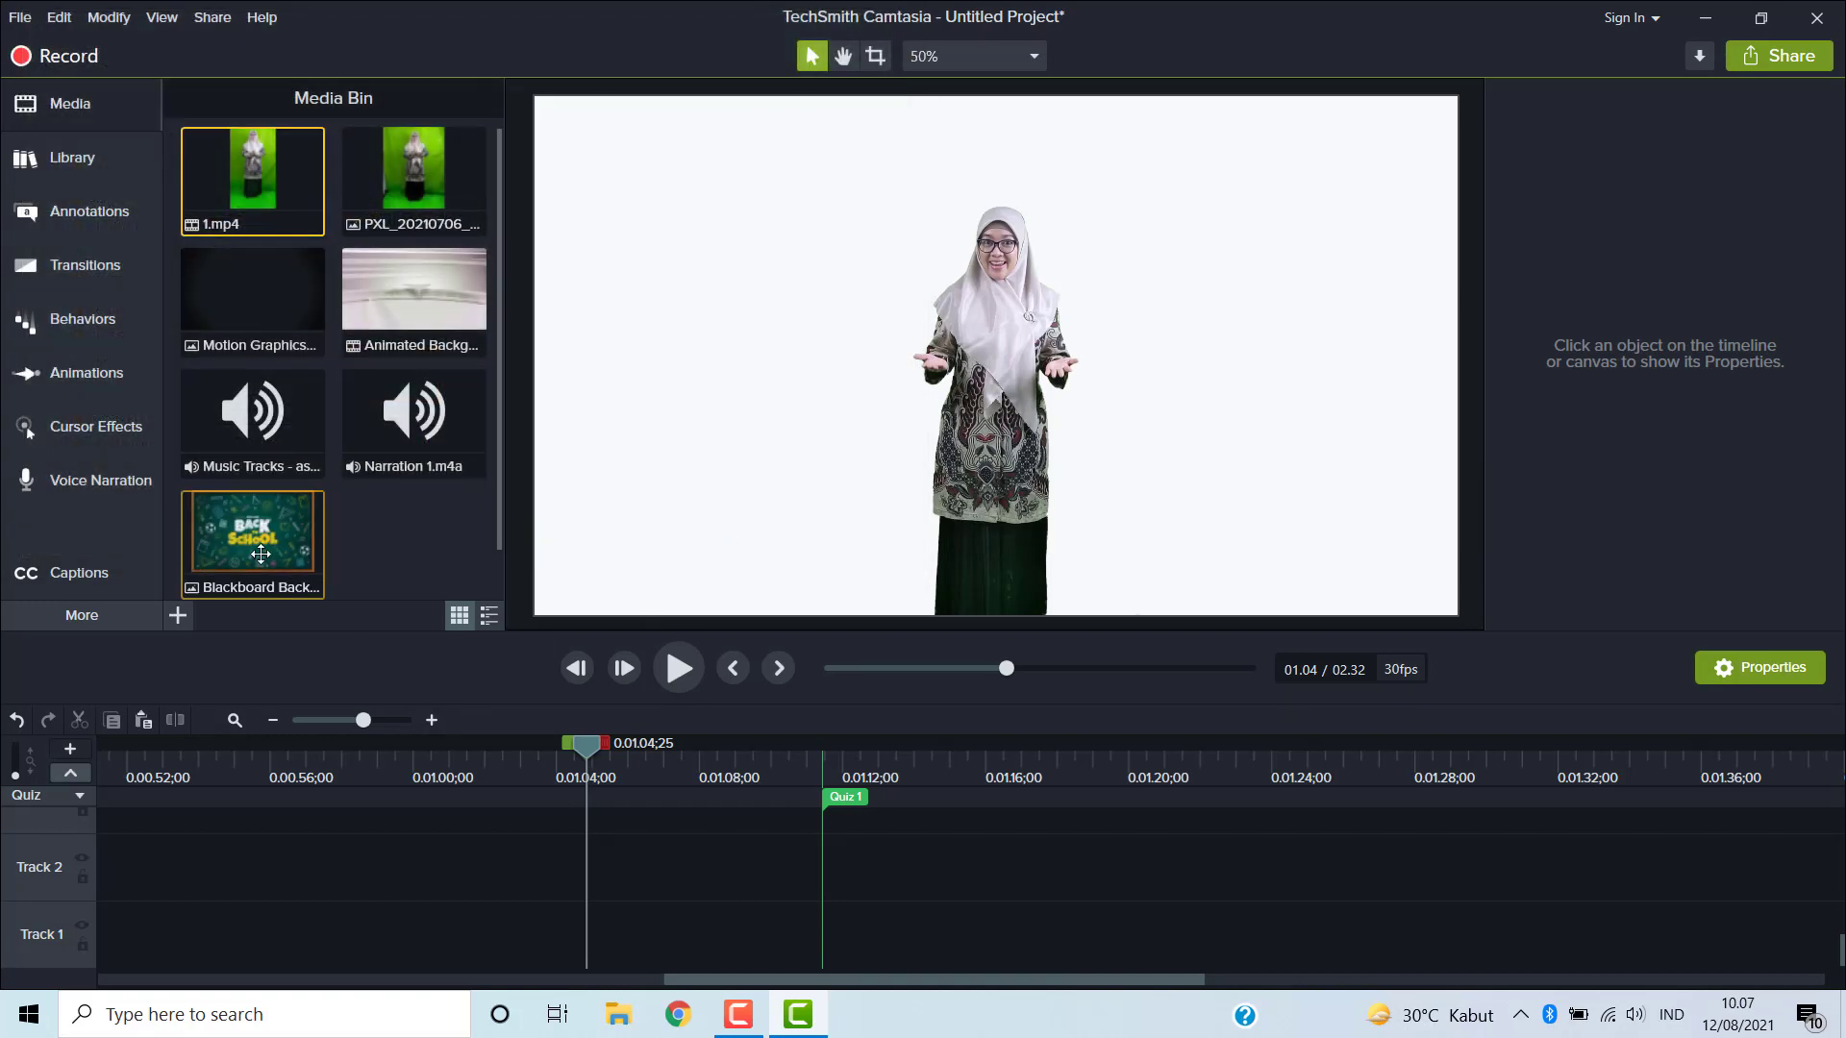
- Place the blackboard background image on Track 1 at the start of the timeline
{"action": "left_click_drag", "start_coordinate": [252, 533], "coordinate": [4, 898]}
{"action": "left_click_drag", "start_coordinate": [764, 866], "coordinate": [131, 971]}
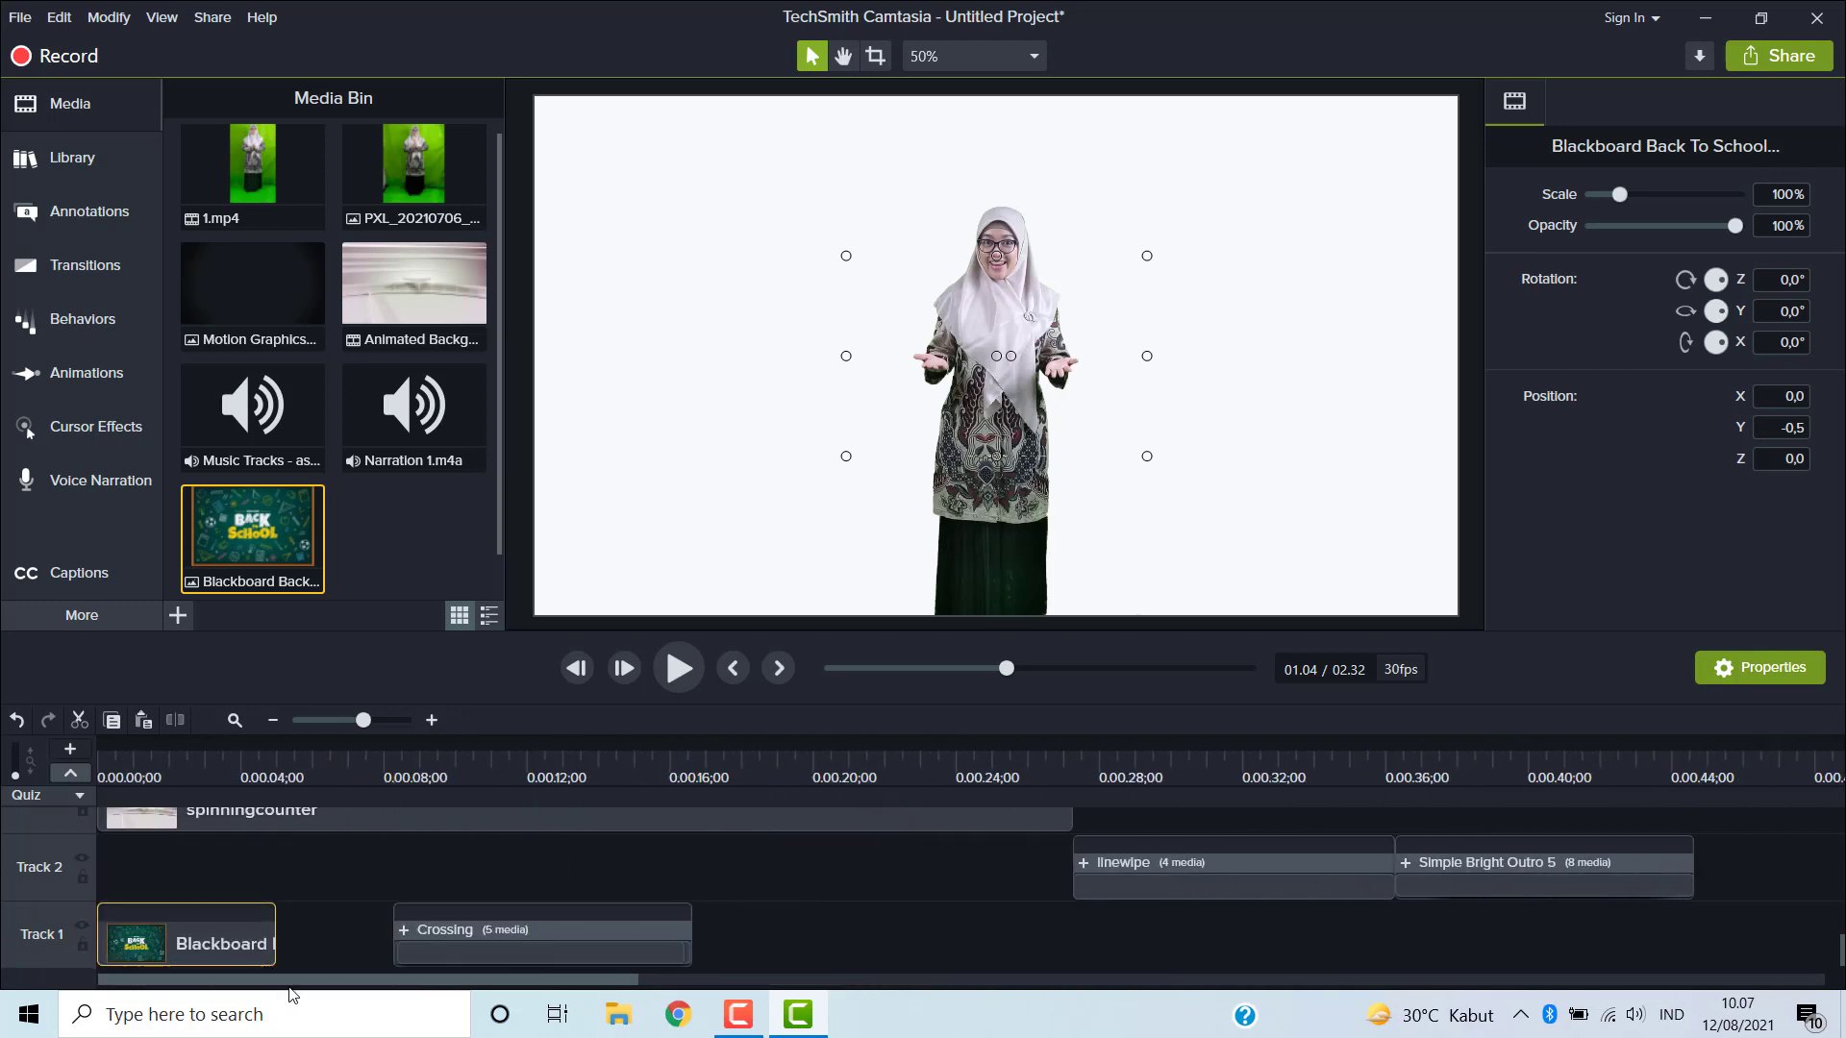
- Move the Crossing title clip from Track 1 up to Track 2
{"action": "left_click_drag", "start_coordinate": [446, 952], "coordinate": [453, 862]}
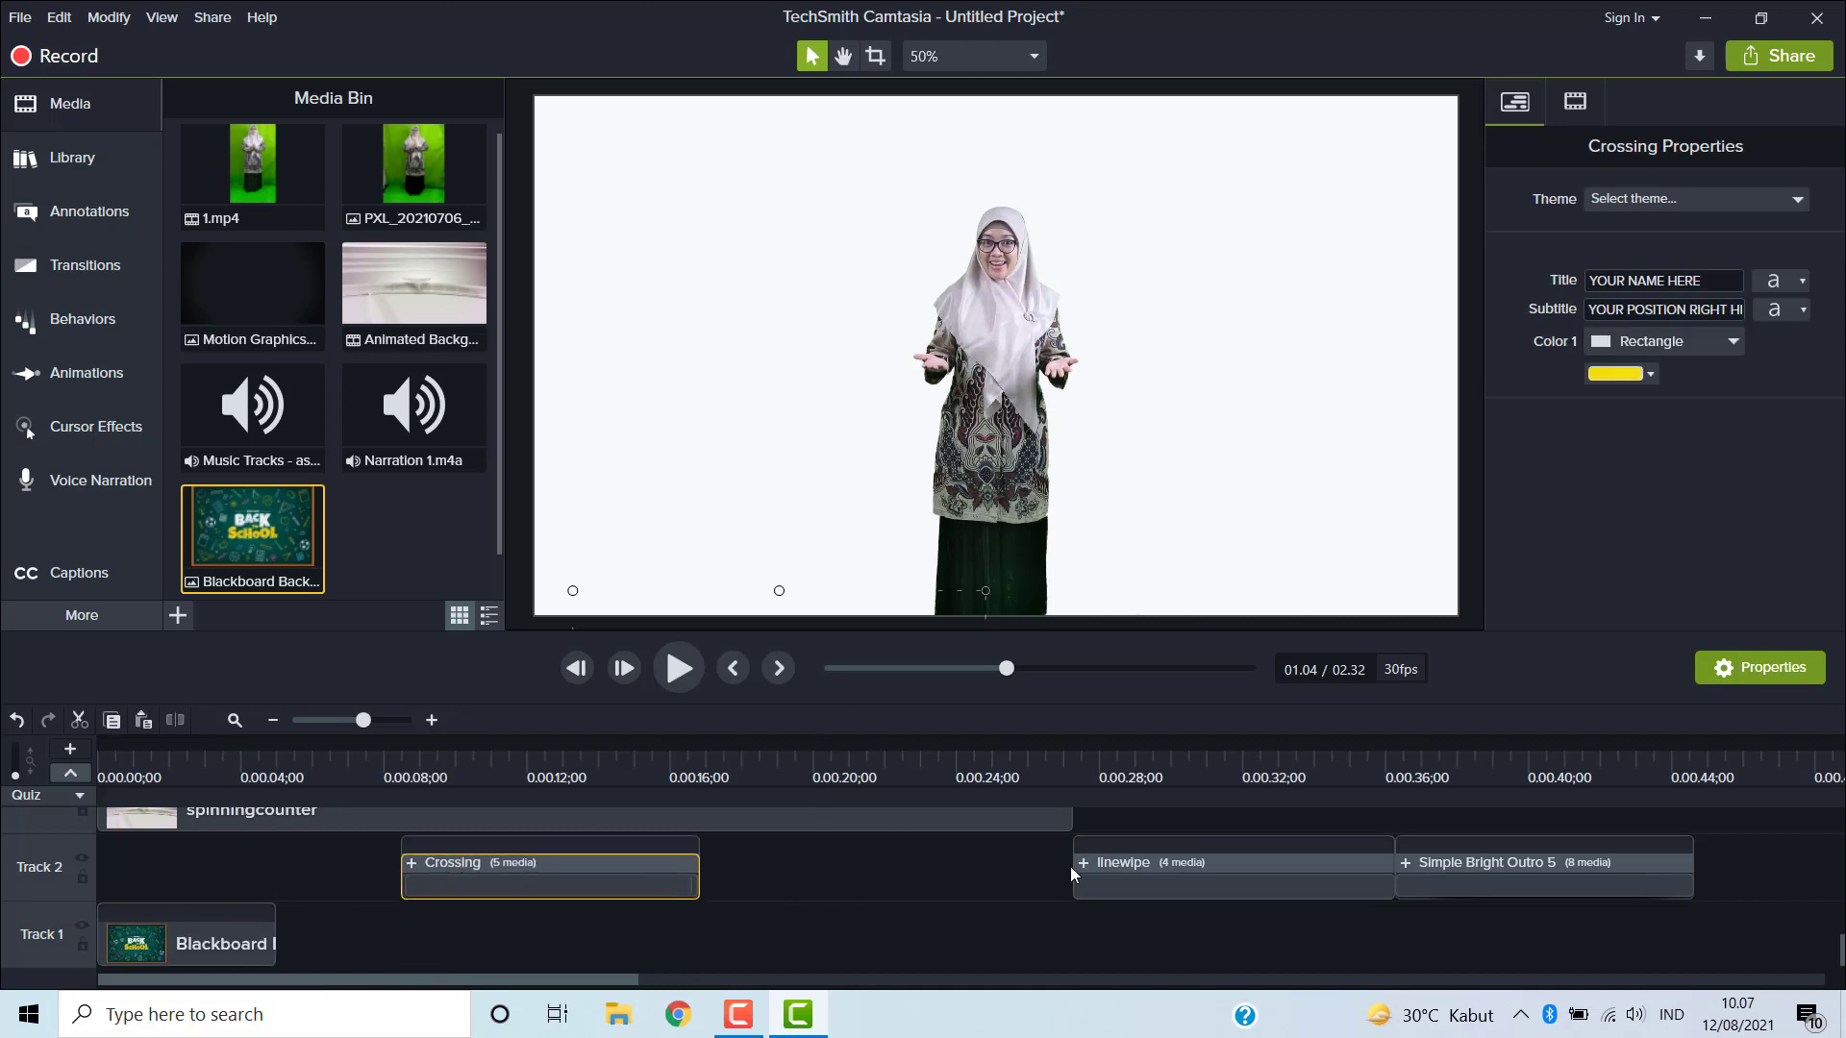
{"action": "scroll", "coordinate": [1069, 867], "scroll_direction": "up", "scroll_amount": 2}
{"action": "scroll", "coordinate": [1069, 867], "scroll_direction": "down", "scroll_amount": 1}
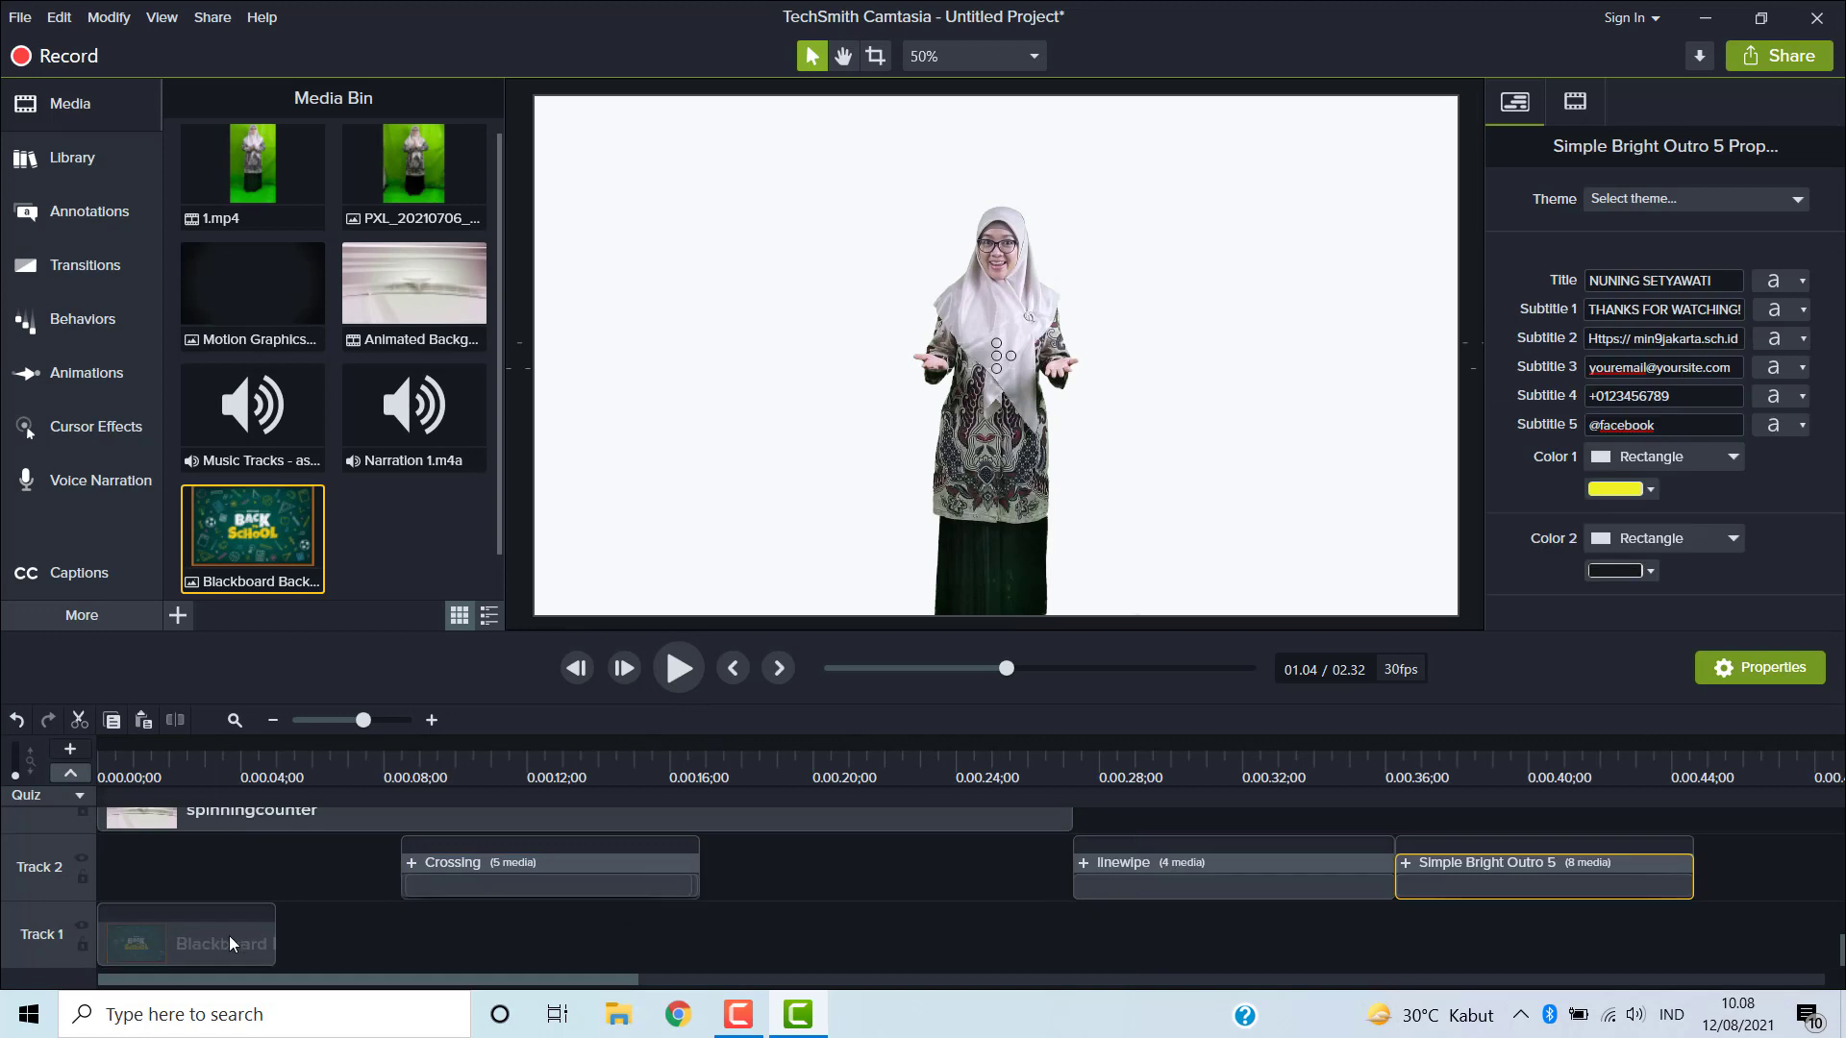
- Extend the blackboard background clip on Track 1 to a duration of about 1:27
{"action": "left_click", "coordinate": [229, 936]}
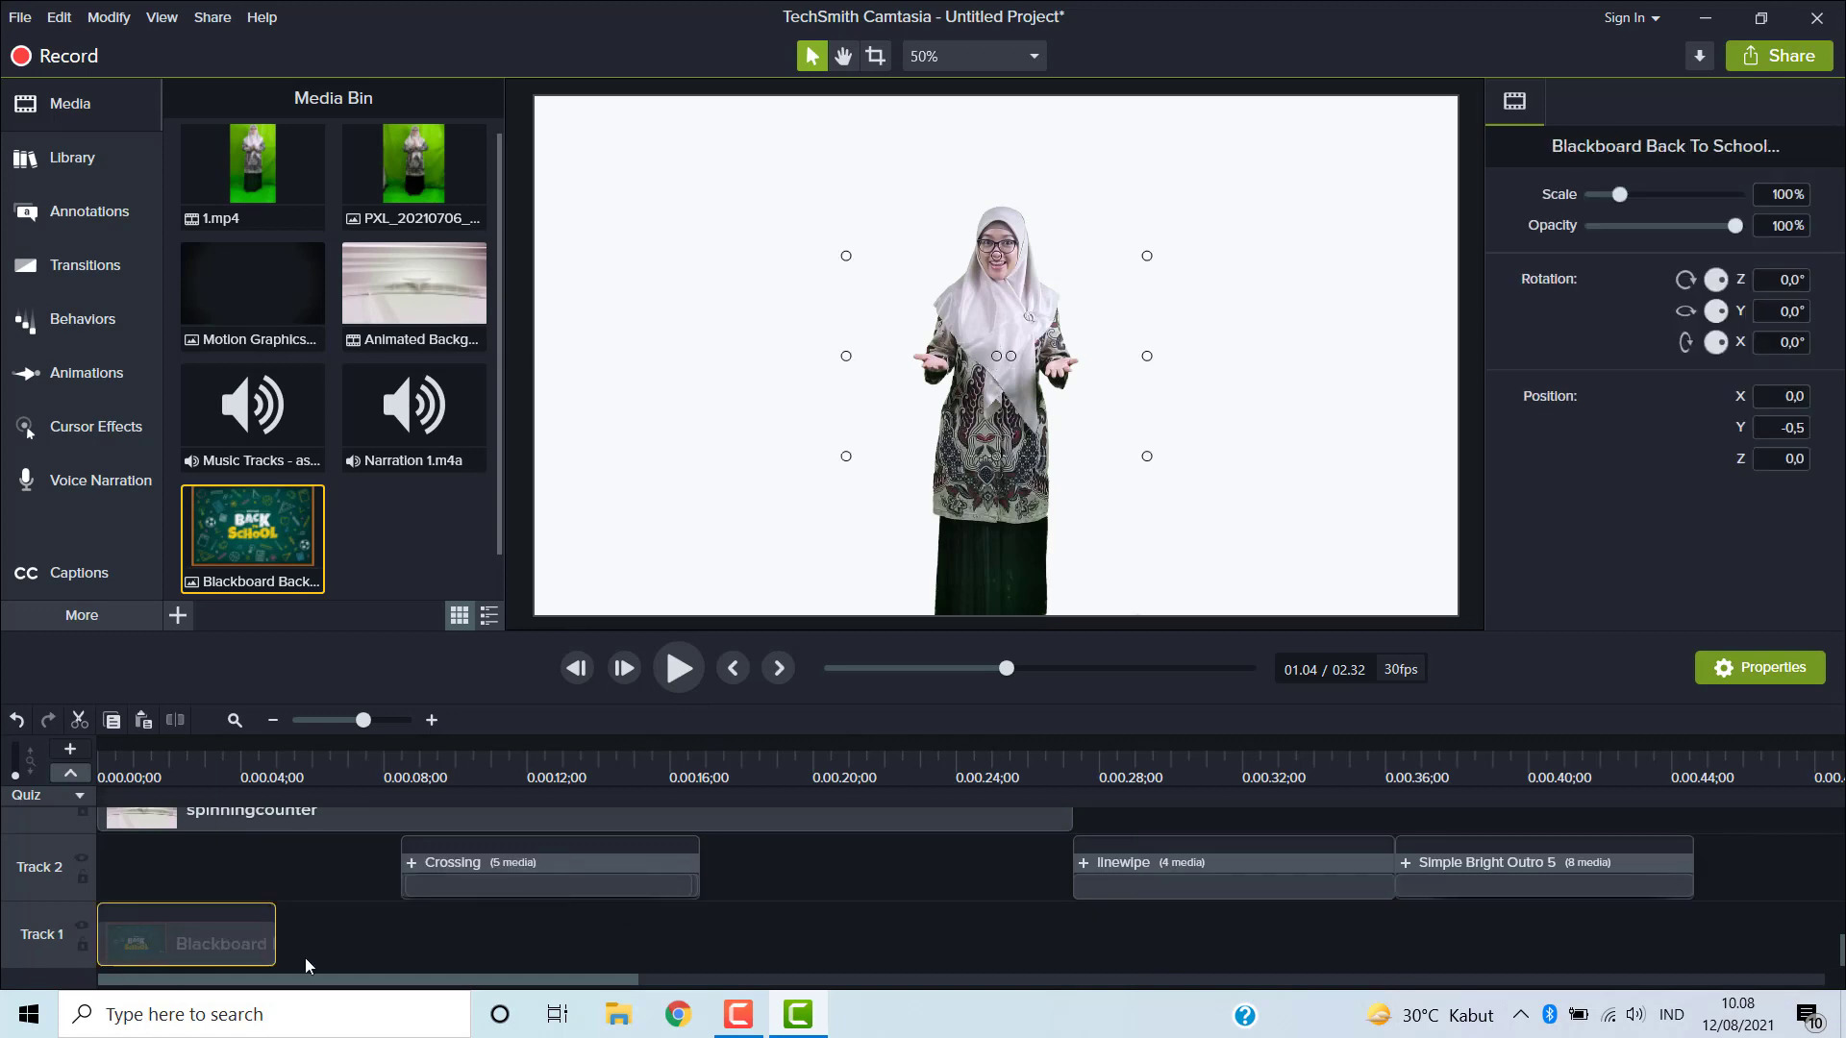
{"action": "left_click_drag", "start_coordinate": [276, 949], "coordinate": [1690, 902]}
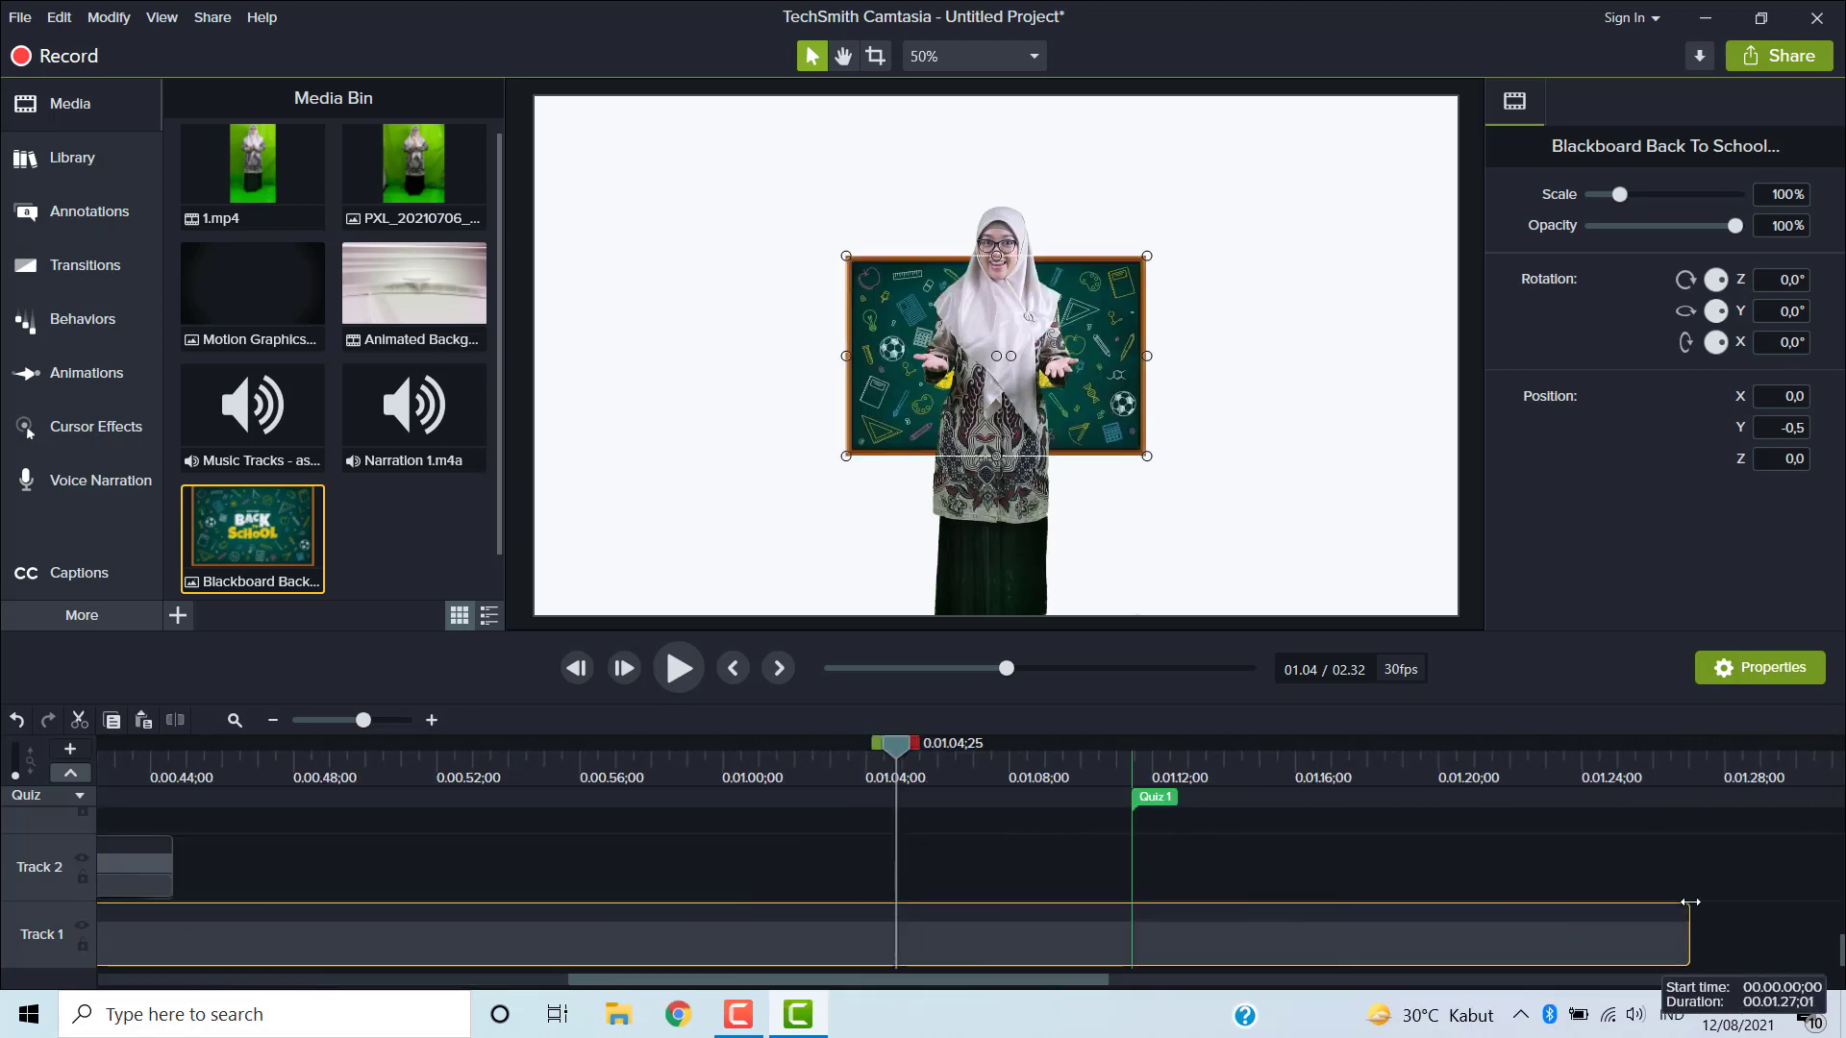
{"action": "left_click", "coordinate": [940, 337]}
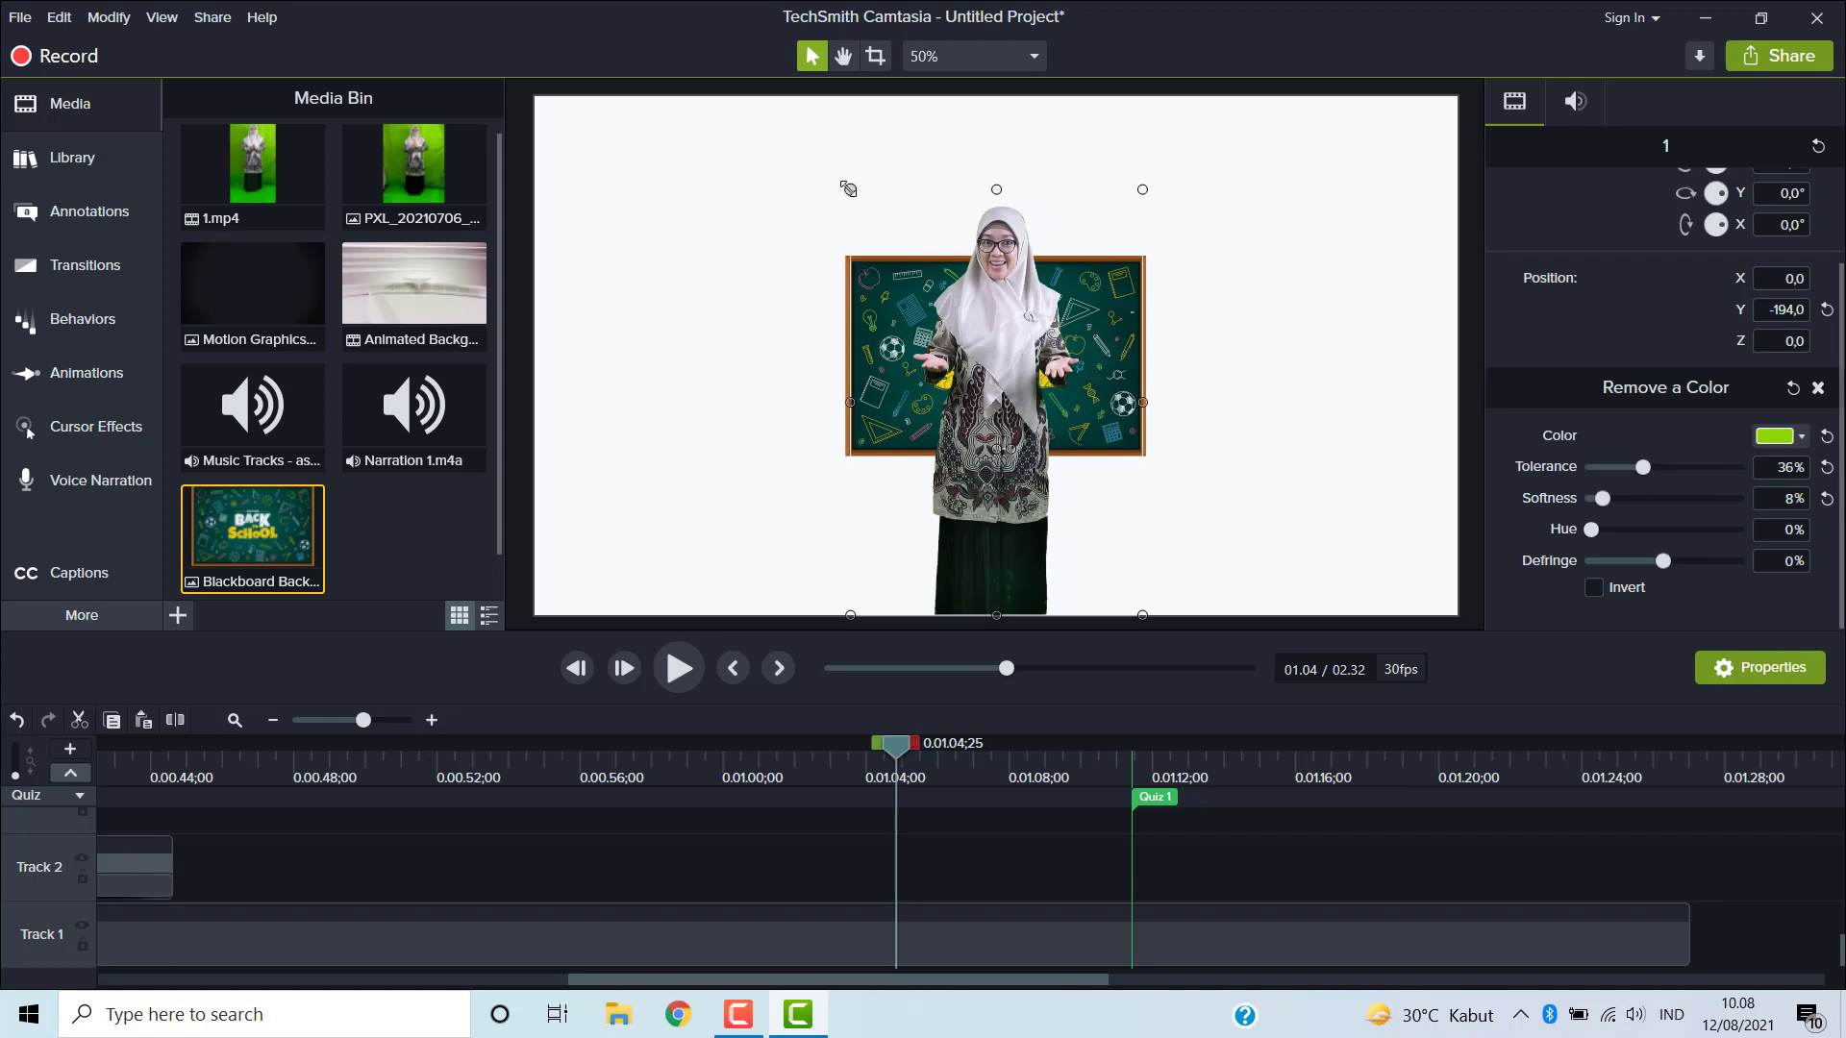
- Scale the blackboard background image up to about 307% and reposition it so it fills the whole canvas behind the presenter
{"action": "left_click_drag", "start_coordinate": [848, 189], "coordinate": [870, 354]}
{"action": "left_click", "coordinate": [865, 352]}
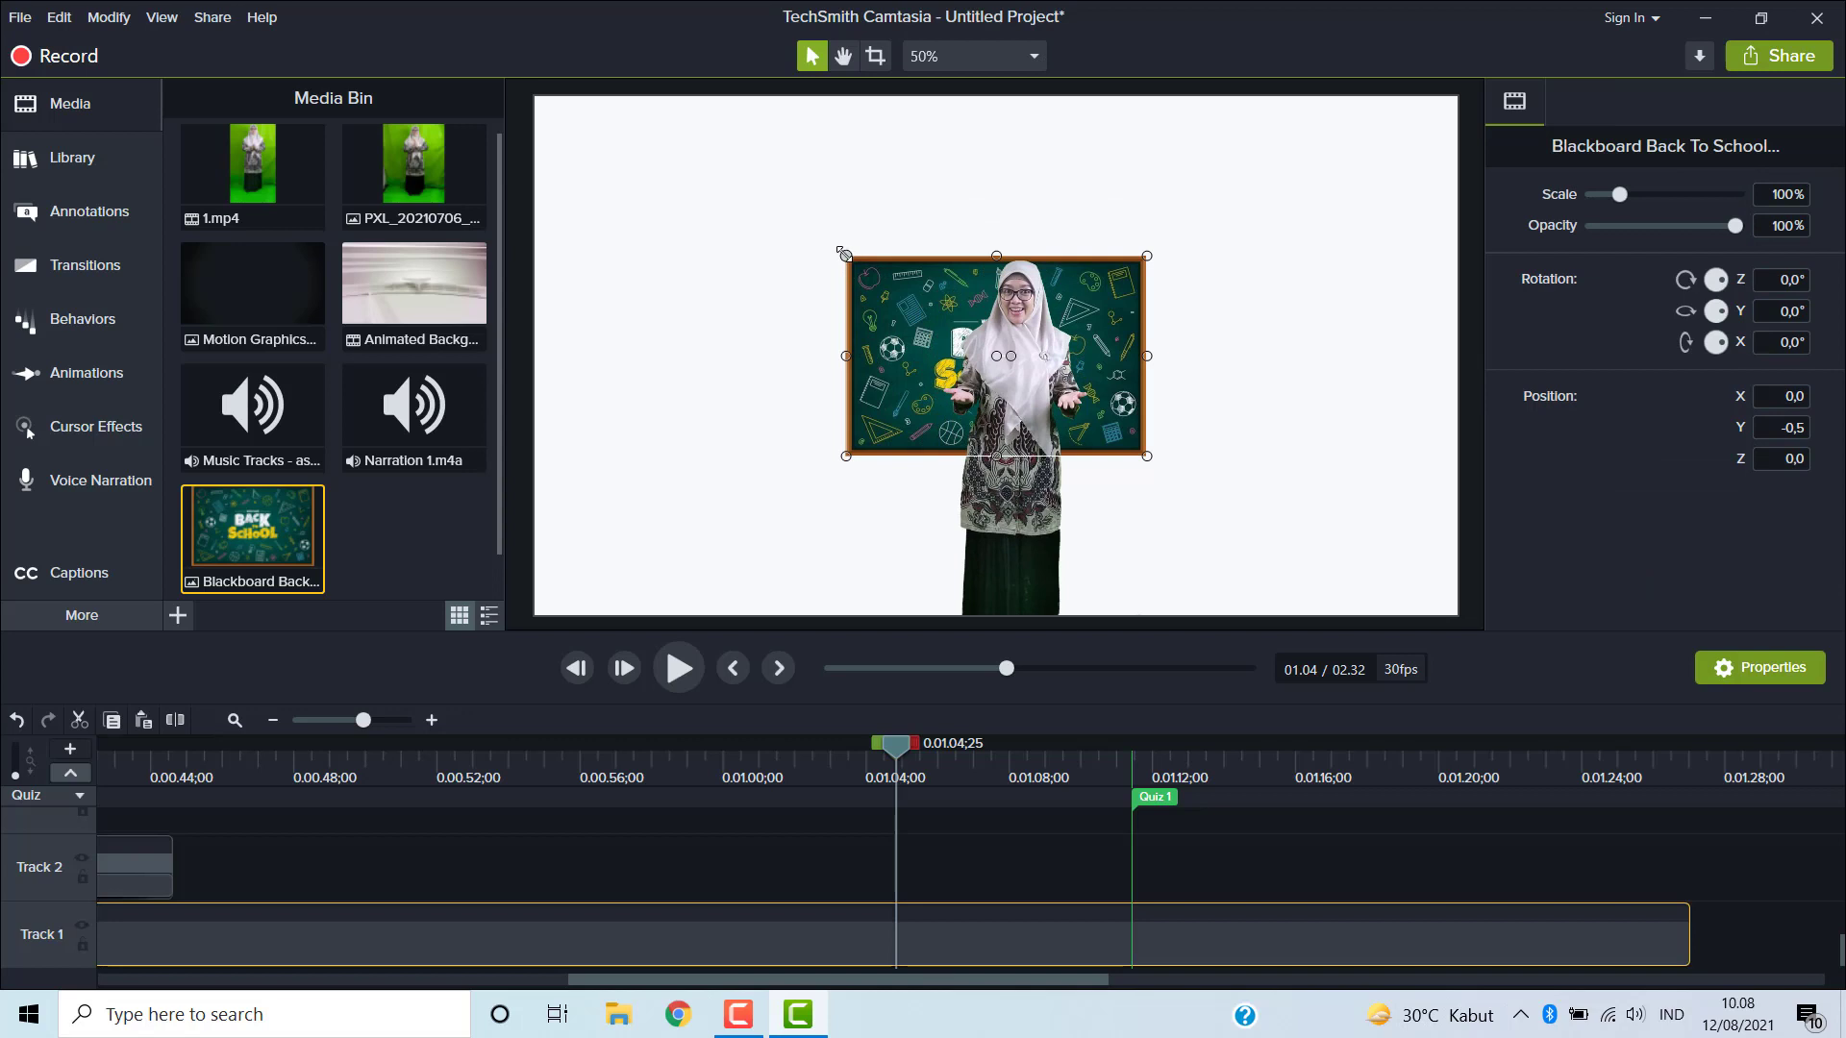
{"action": "left_click_drag", "start_coordinate": [844, 254], "coordinate": [598, 91]}
{"action": "left_click_drag", "start_coordinate": [820, 358], "coordinate": [749, 362]}
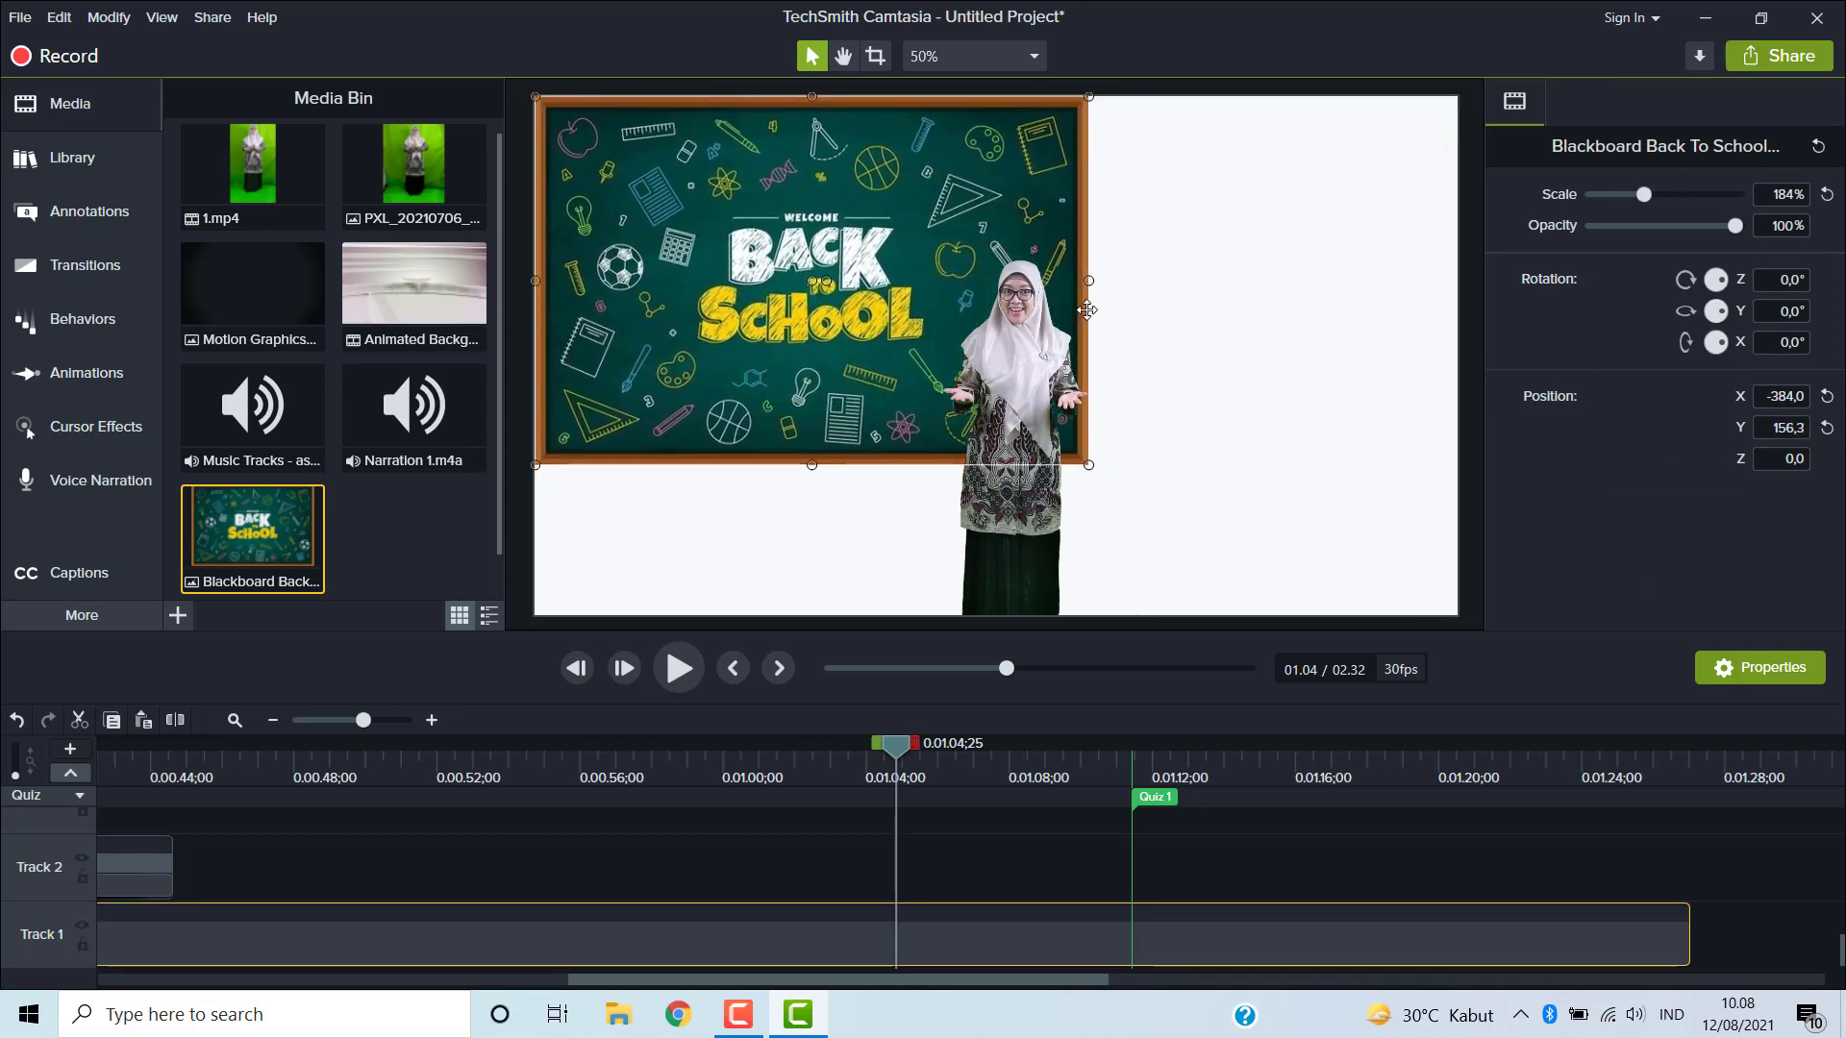
{"action": "left_click_drag", "start_coordinate": [1088, 280], "coordinate": [1297, 444]}
{"action": "left_click_drag", "start_coordinate": [1377, 378], "coordinate": [1452, 379]}
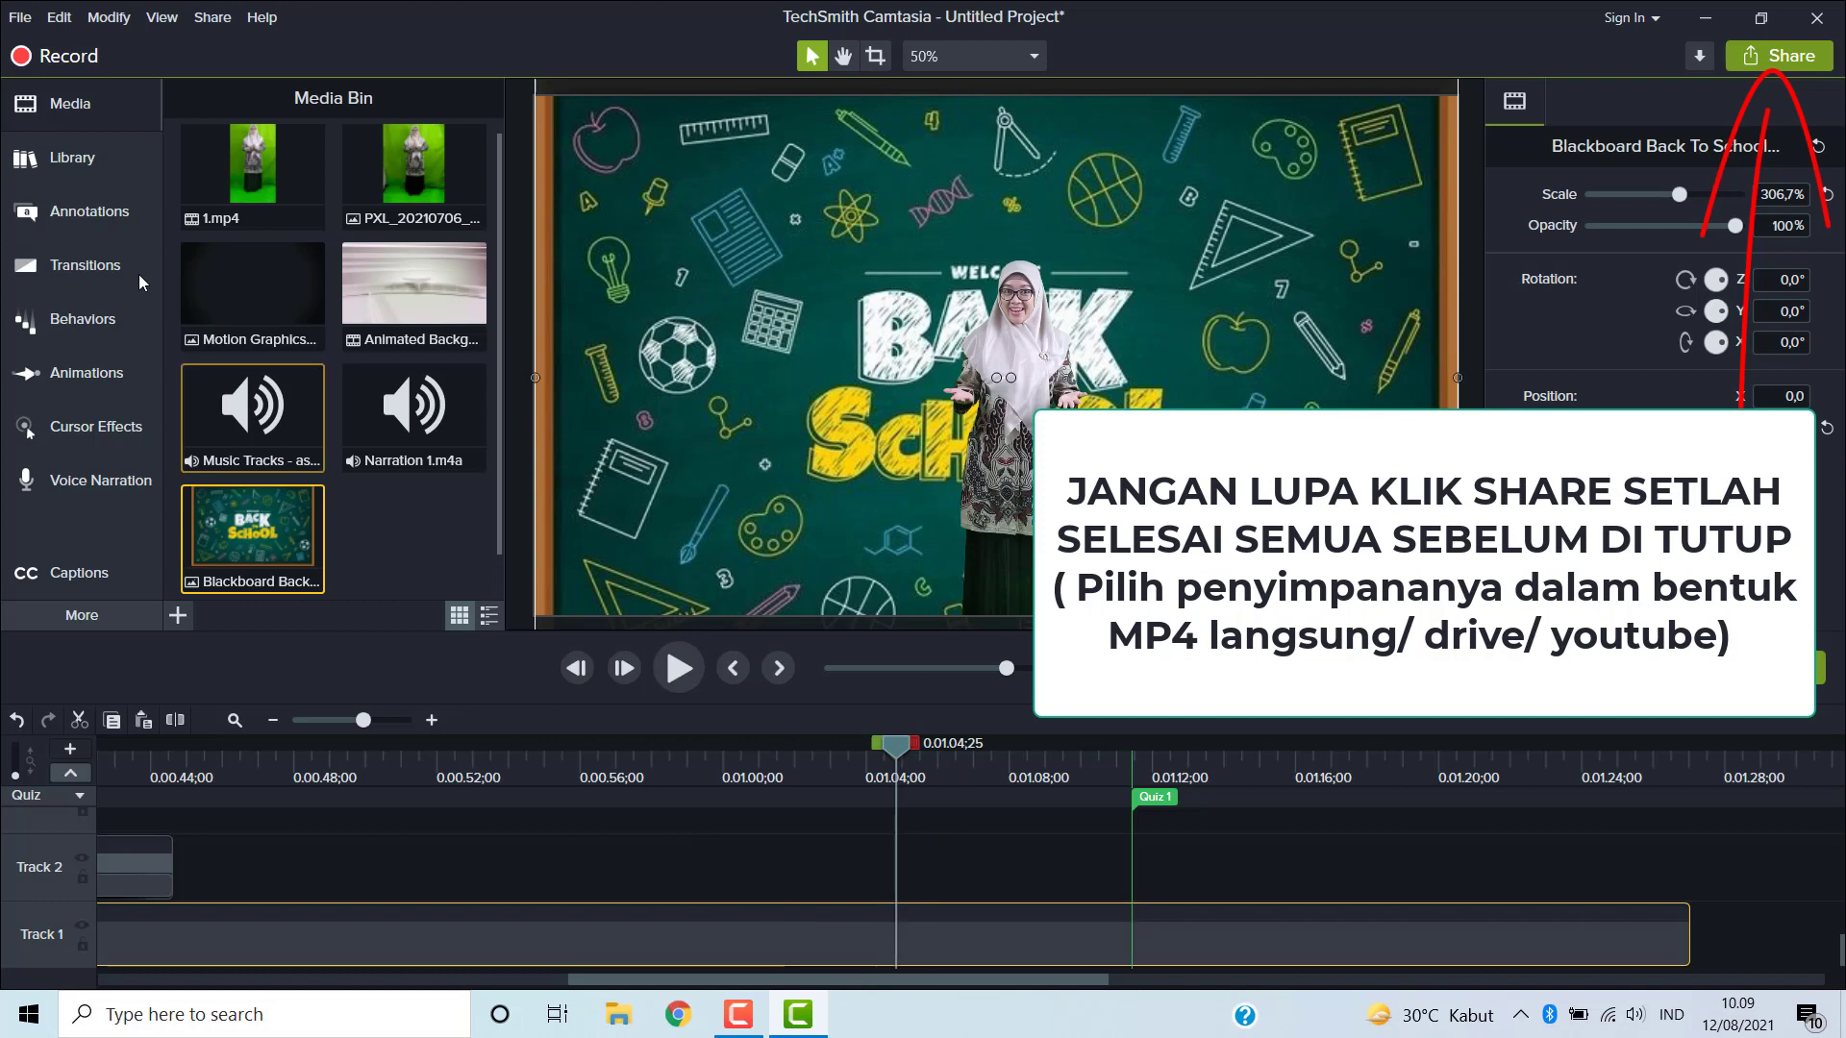
- Save the project as TUTORIAL FITUR CAMTASIA in the VIDEO TEMA 2 KATA TANYA folder and dismiss the project files notice
{"action": "left_click", "coordinate": [24, 23]}
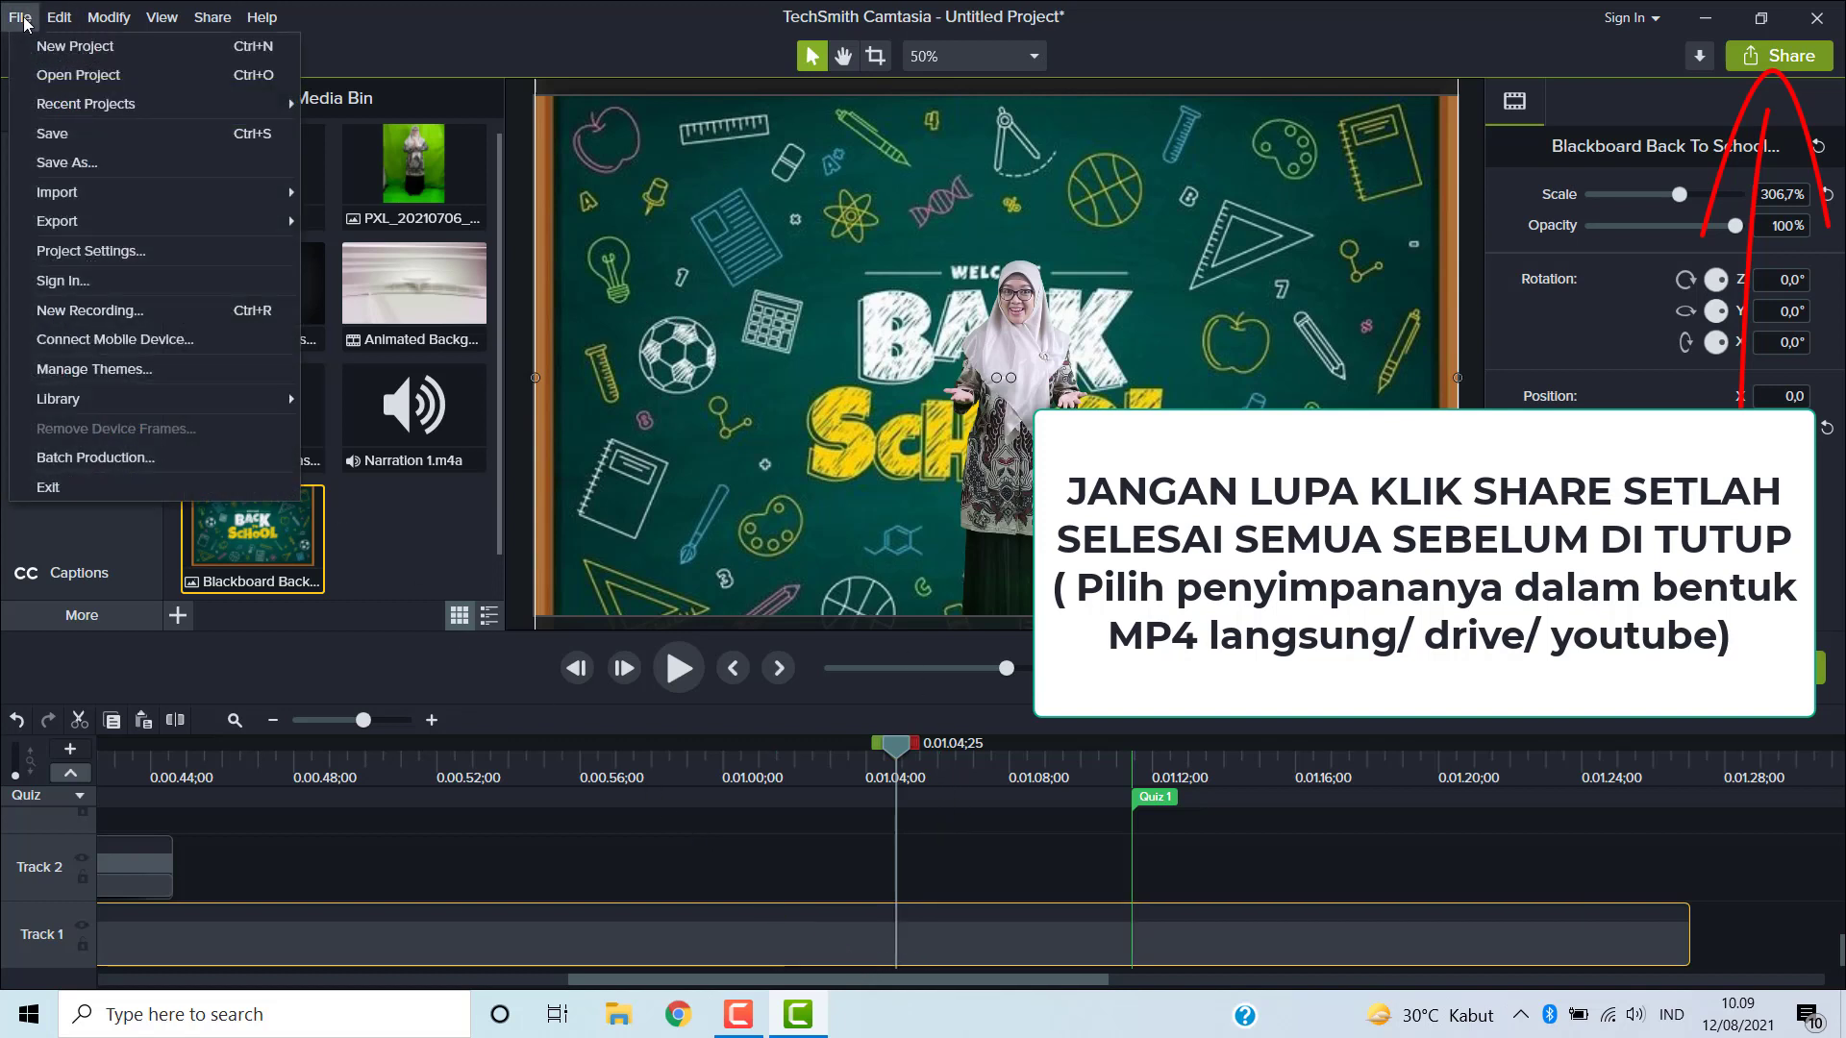
{"action": "left_click", "coordinate": [85, 165]}
{"action": "type", "text": "T"}
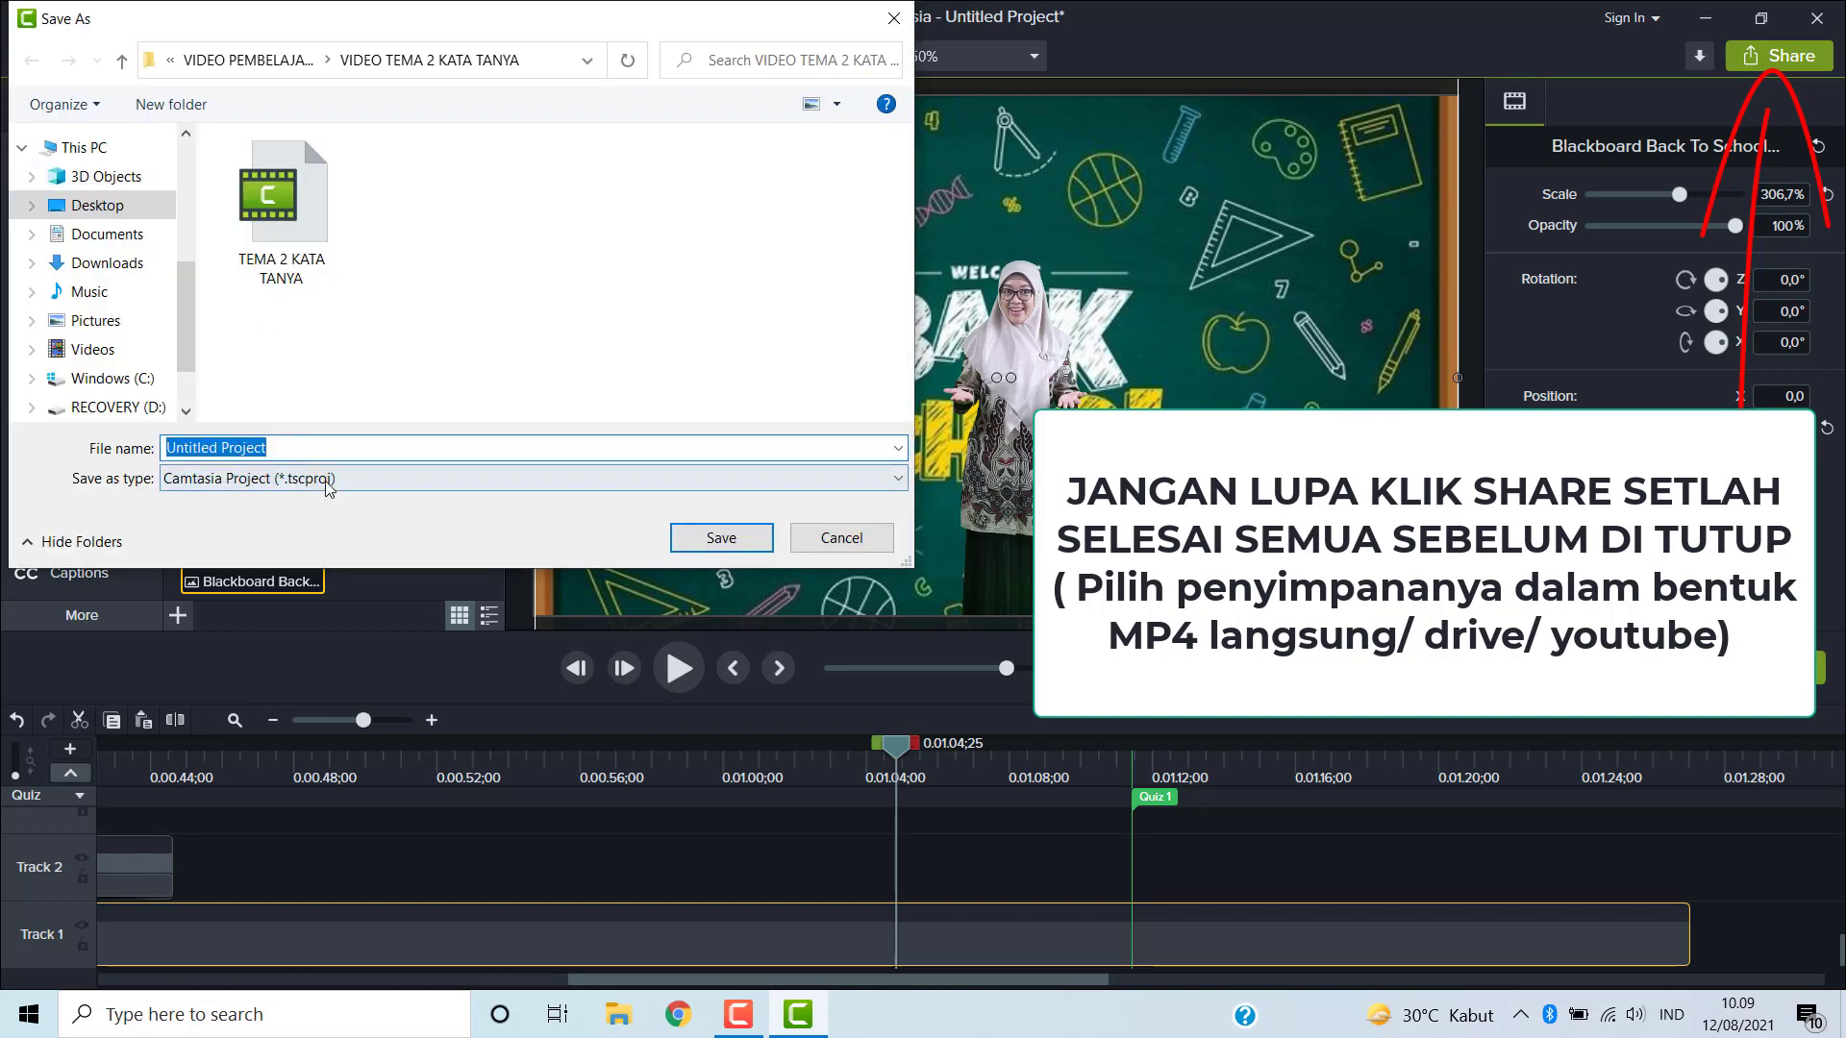
{"action": "type", "text": "UTORIAL"}
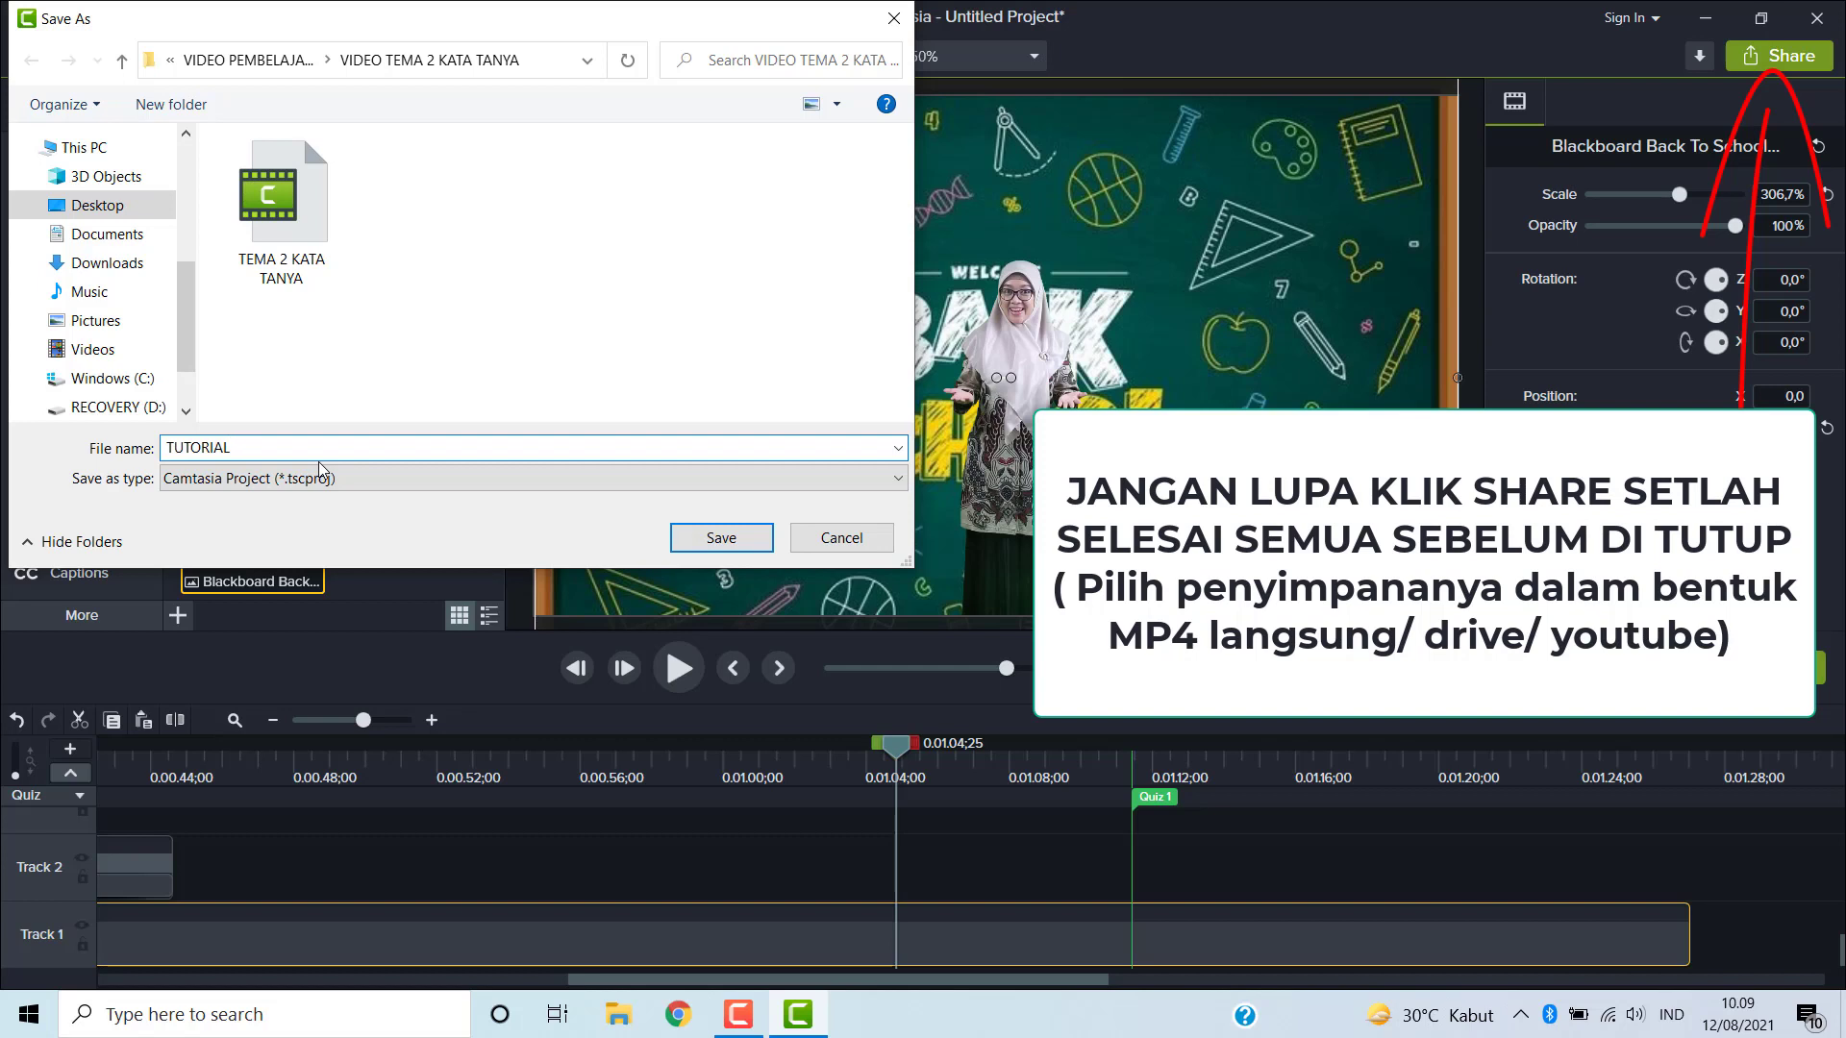
{"action": "type", "text": " FITUR CAMTASIA"}
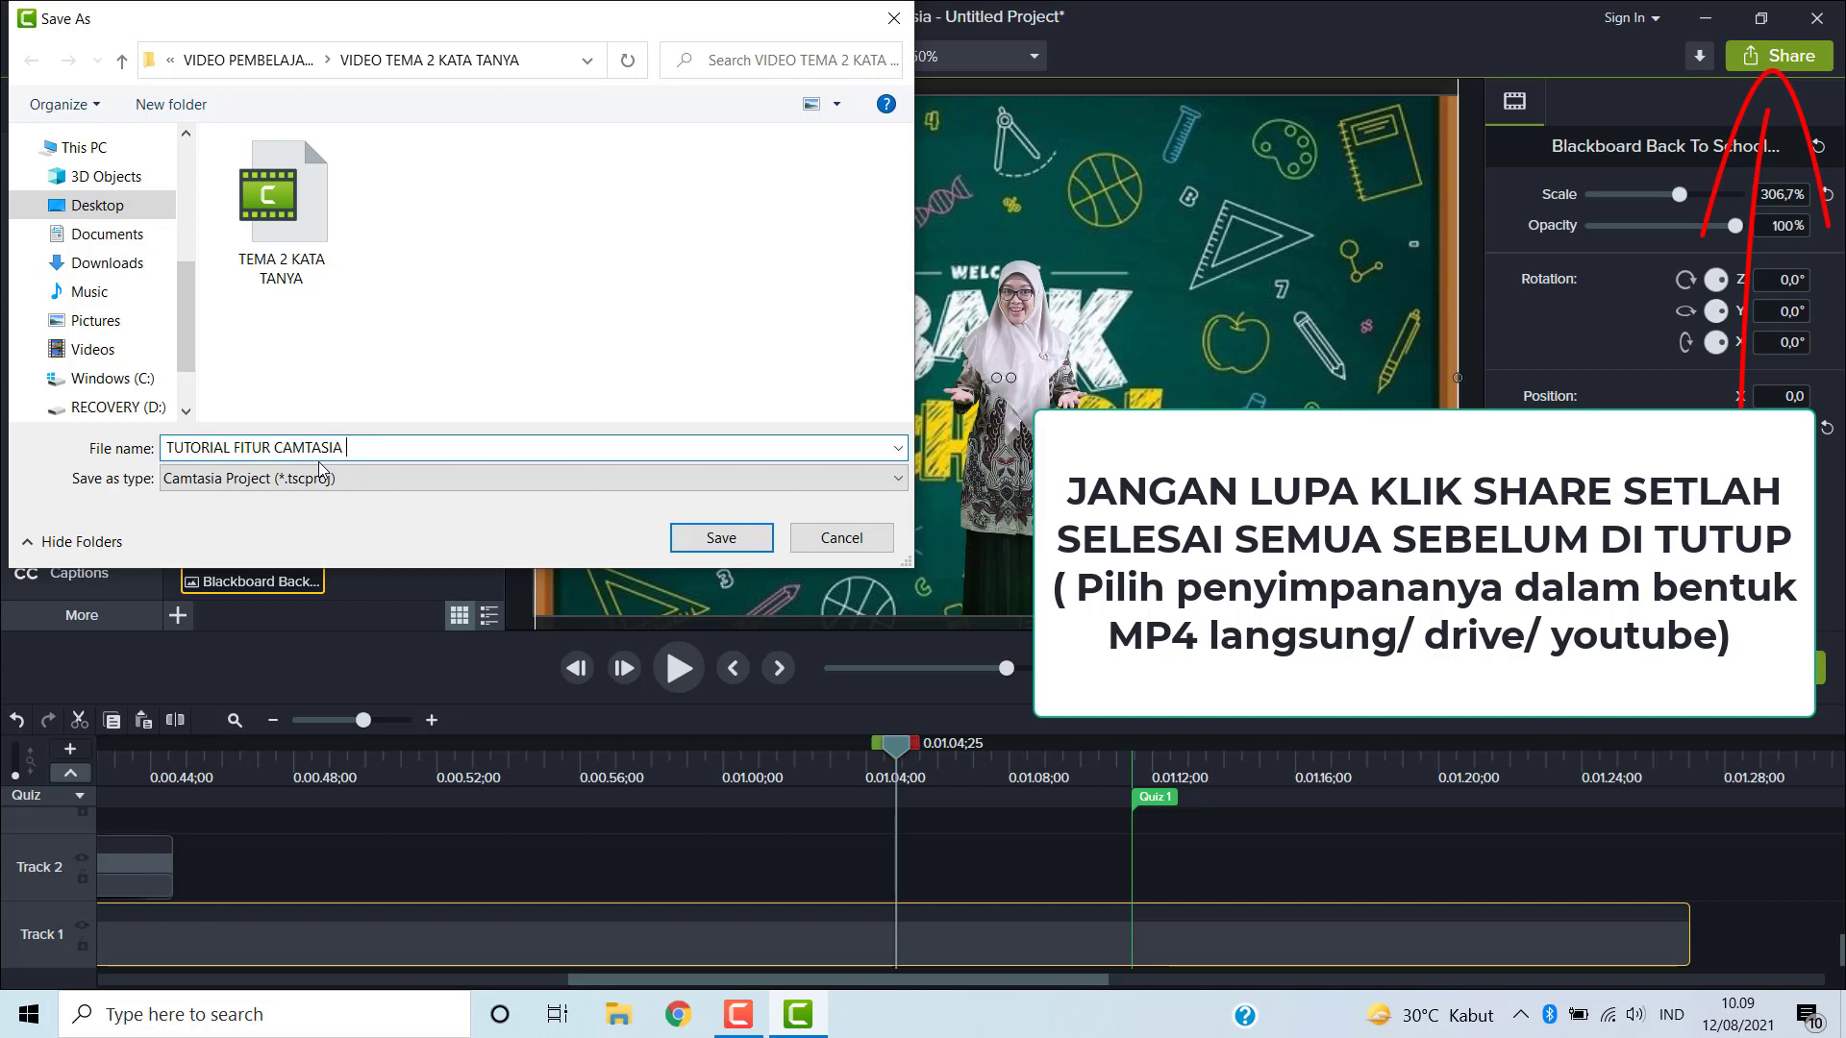
{"action": "left_click", "coordinate": [721, 537]}
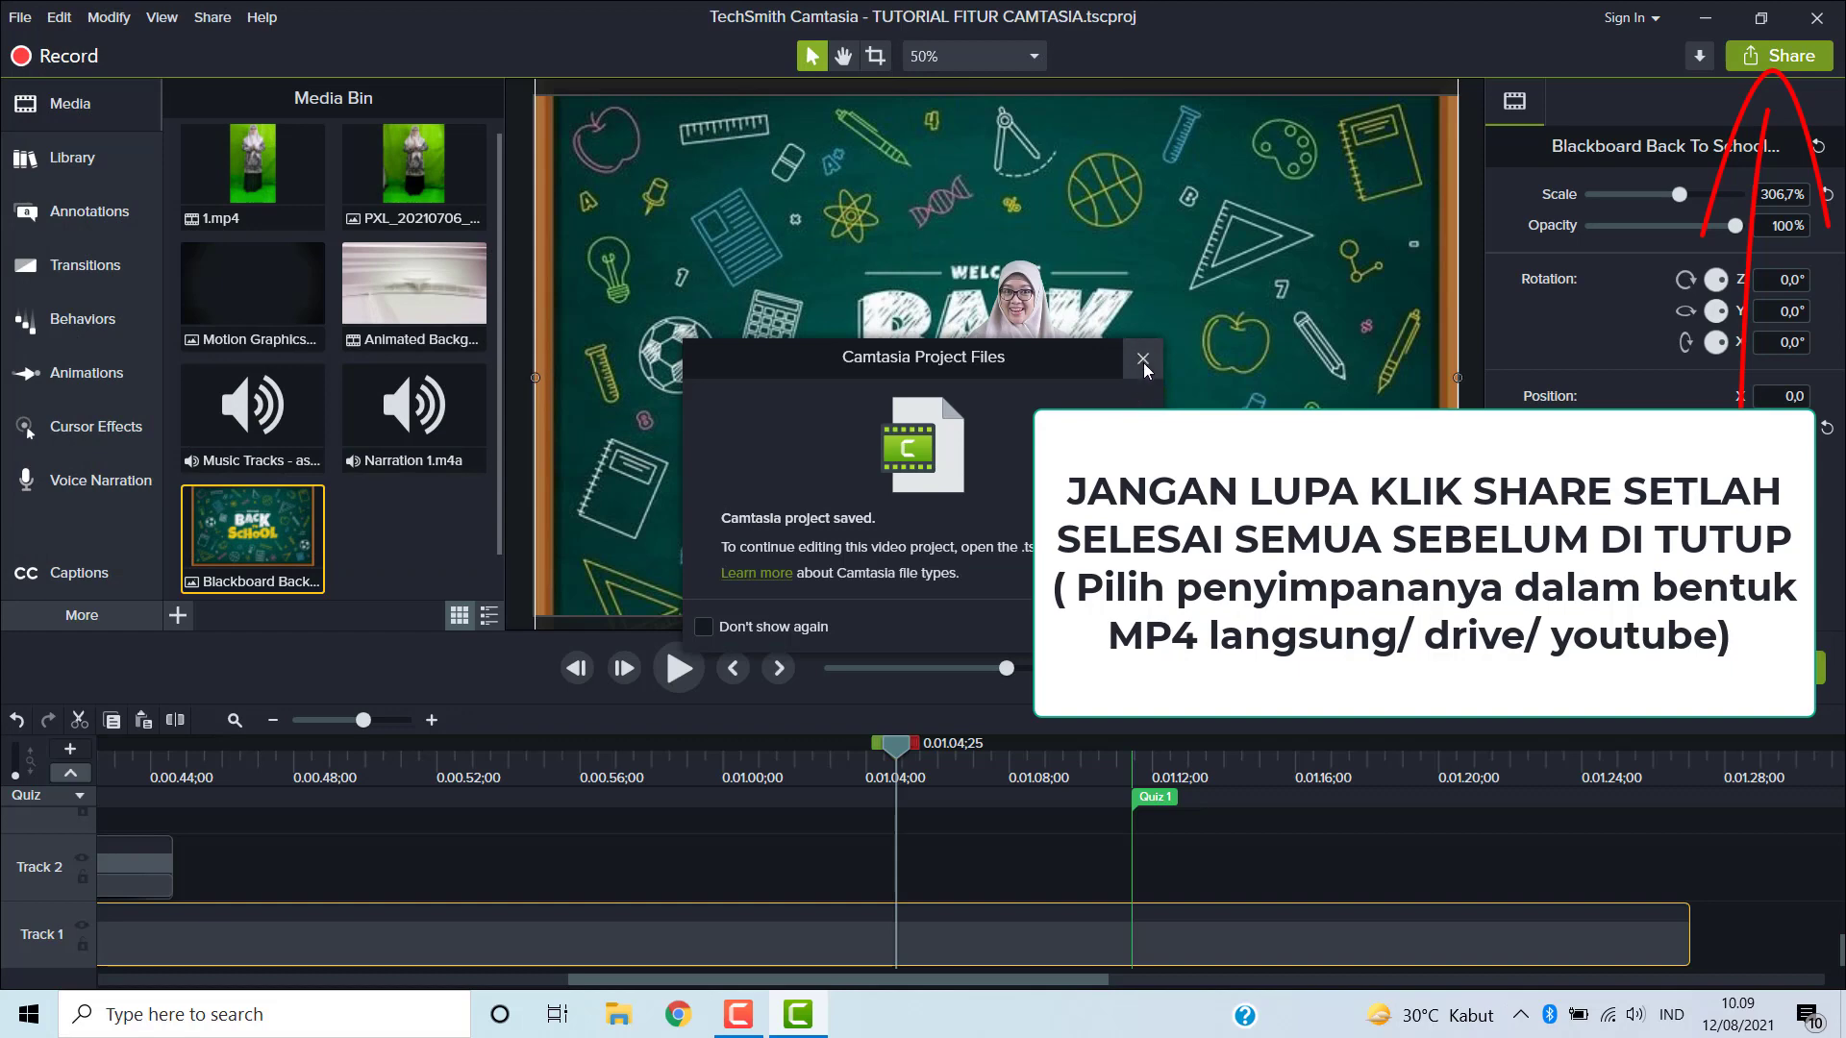
{"action": "left_click", "coordinate": [1110, 627]}
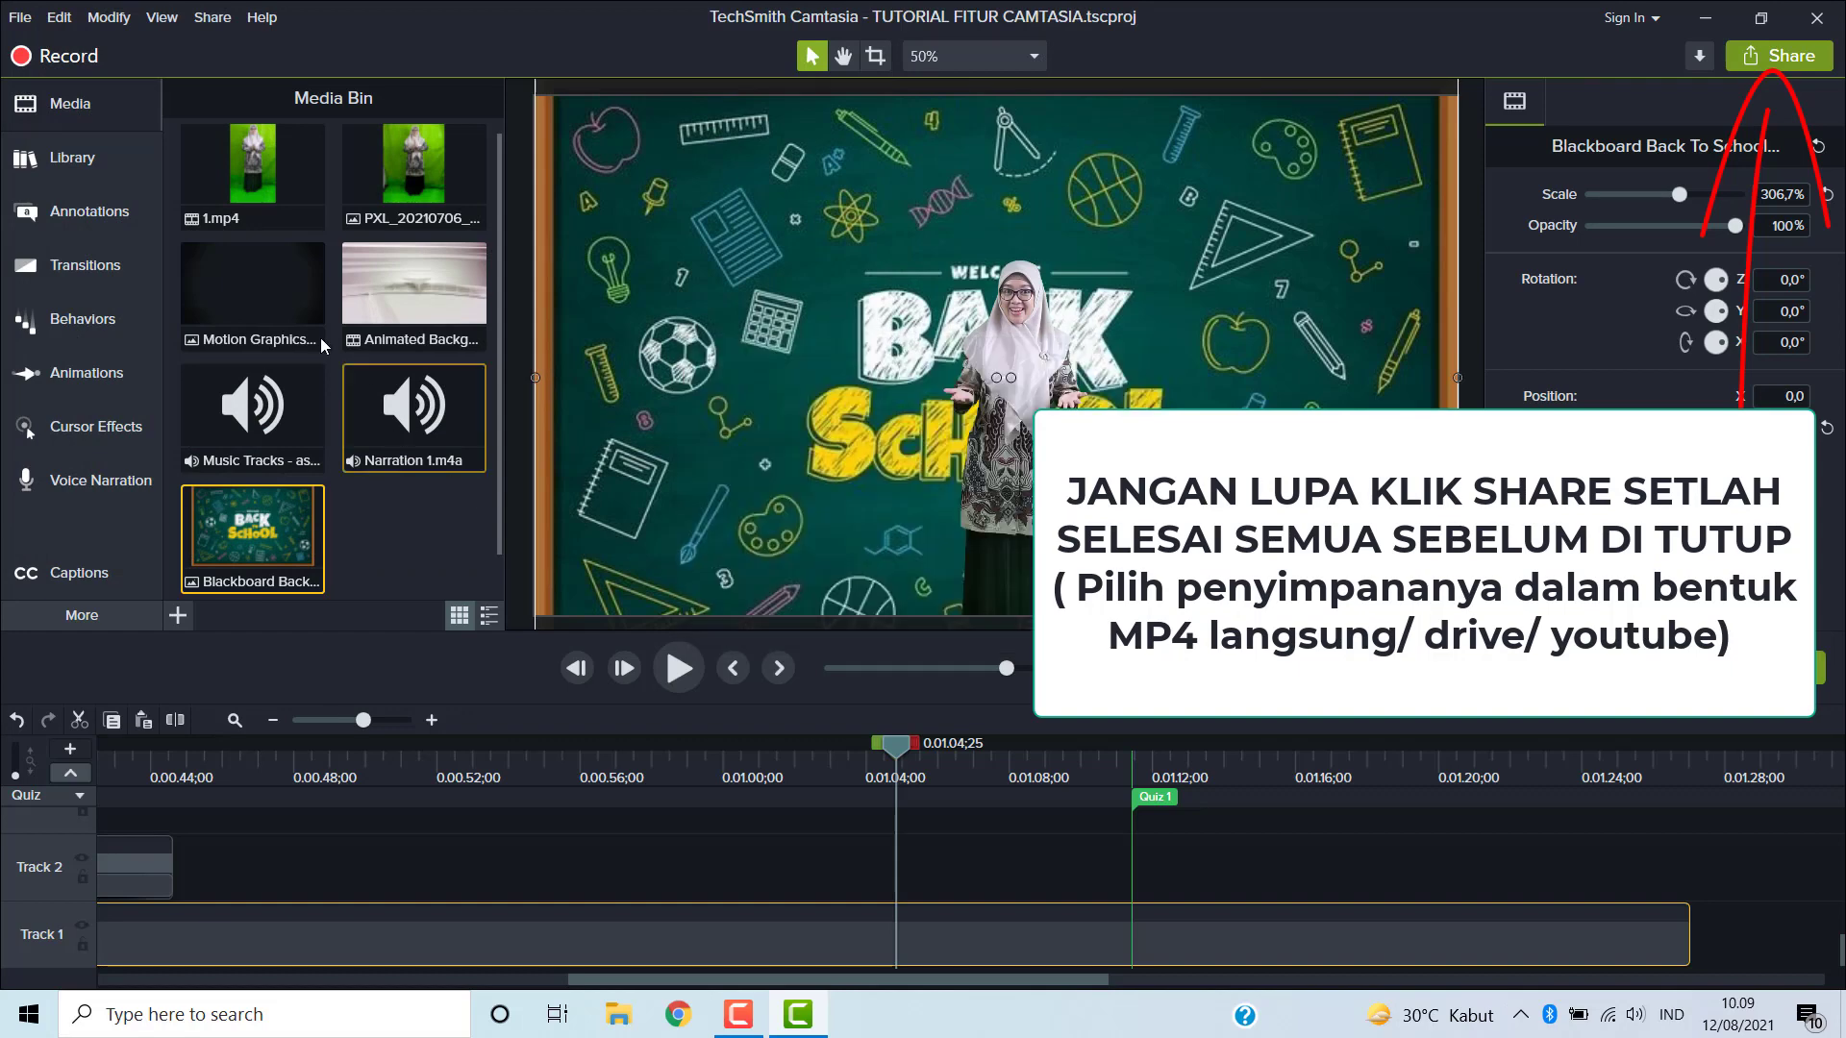
- Exit Camtasia, choosing to save changes to the project file
{"action": "left_click", "coordinate": [17, 13]}
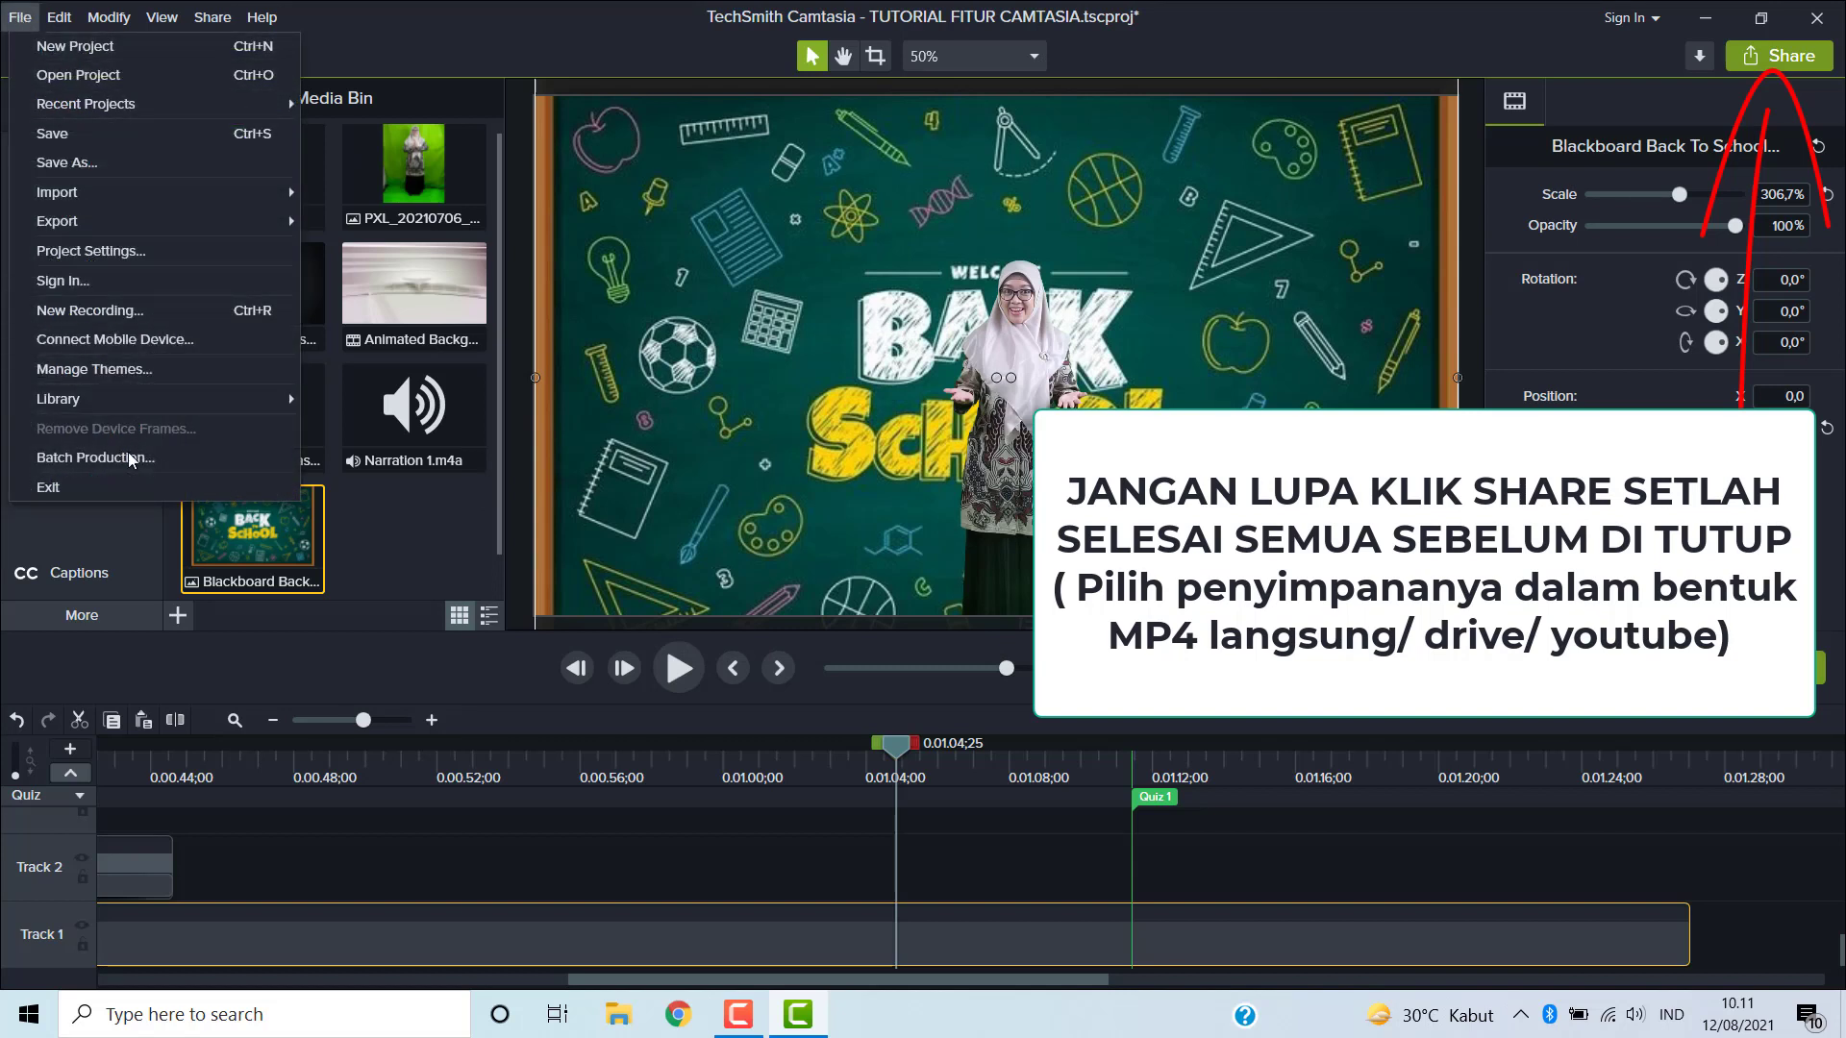
{"action": "left_click", "coordinate": [48, 488]}
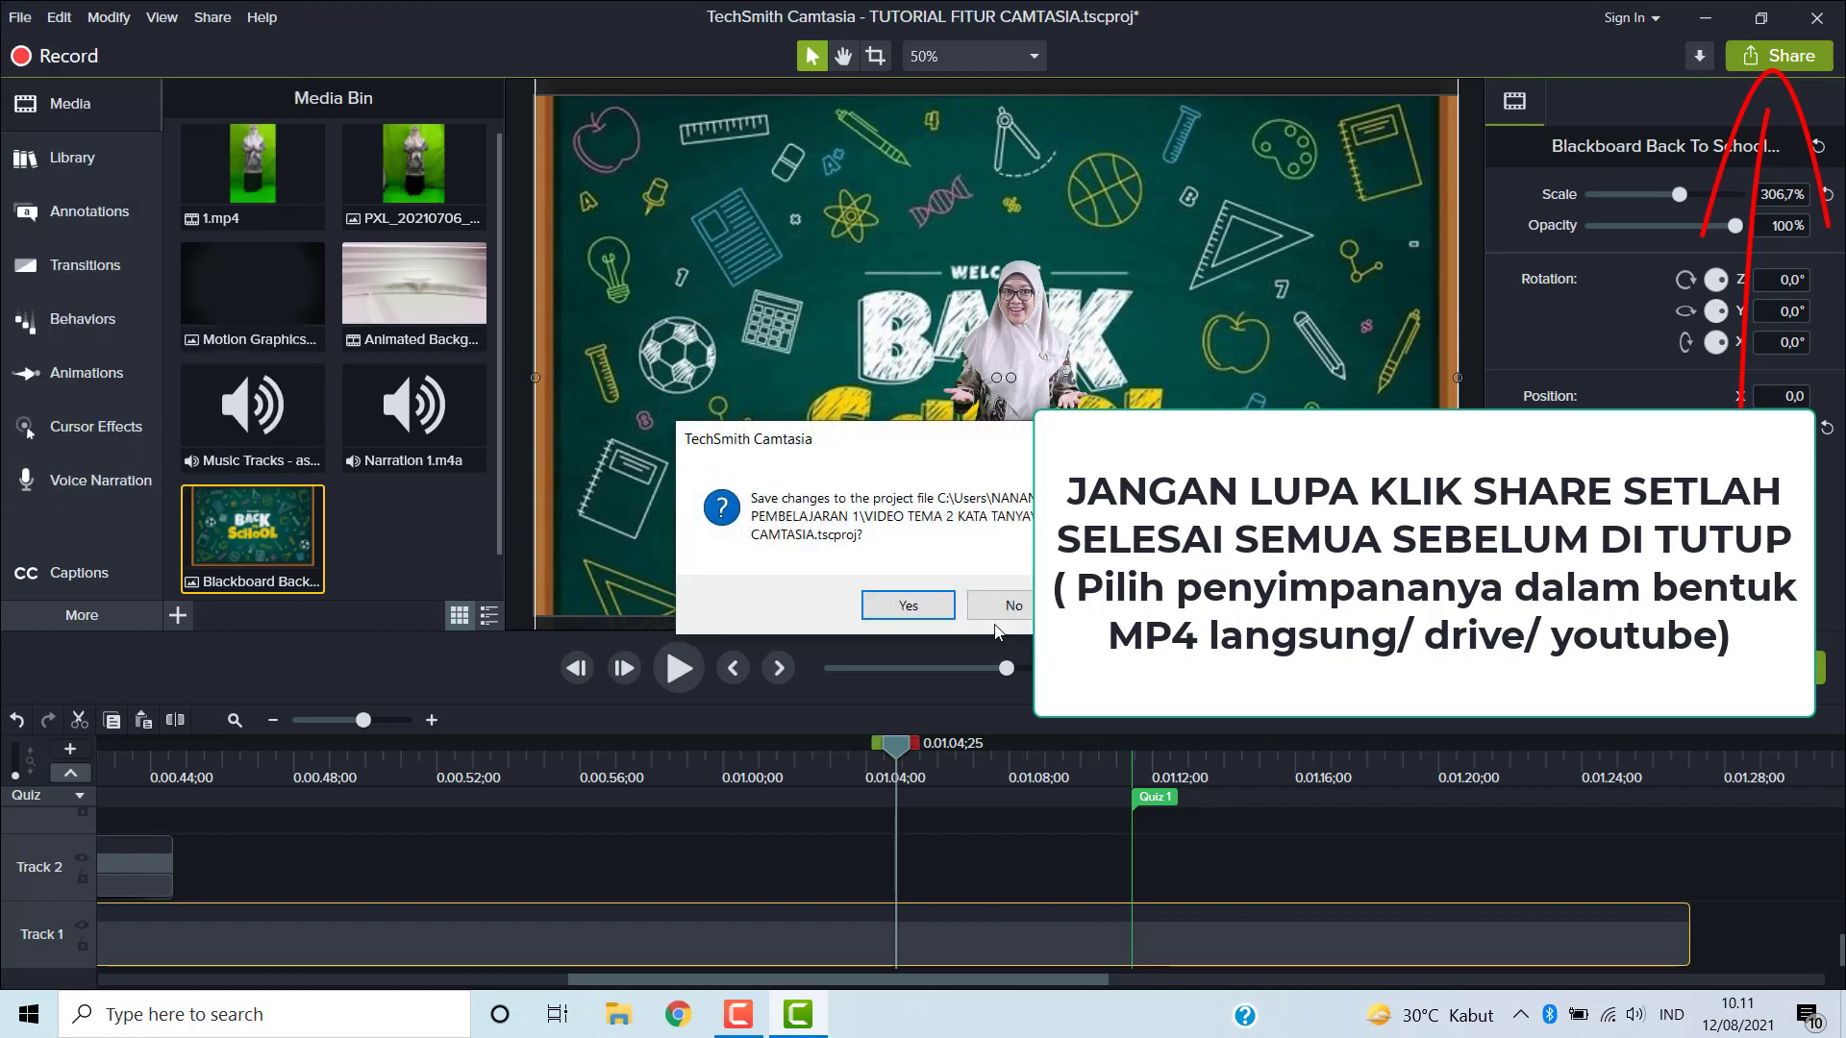
{"action": "left_click", "coordinate": [904, 607]}
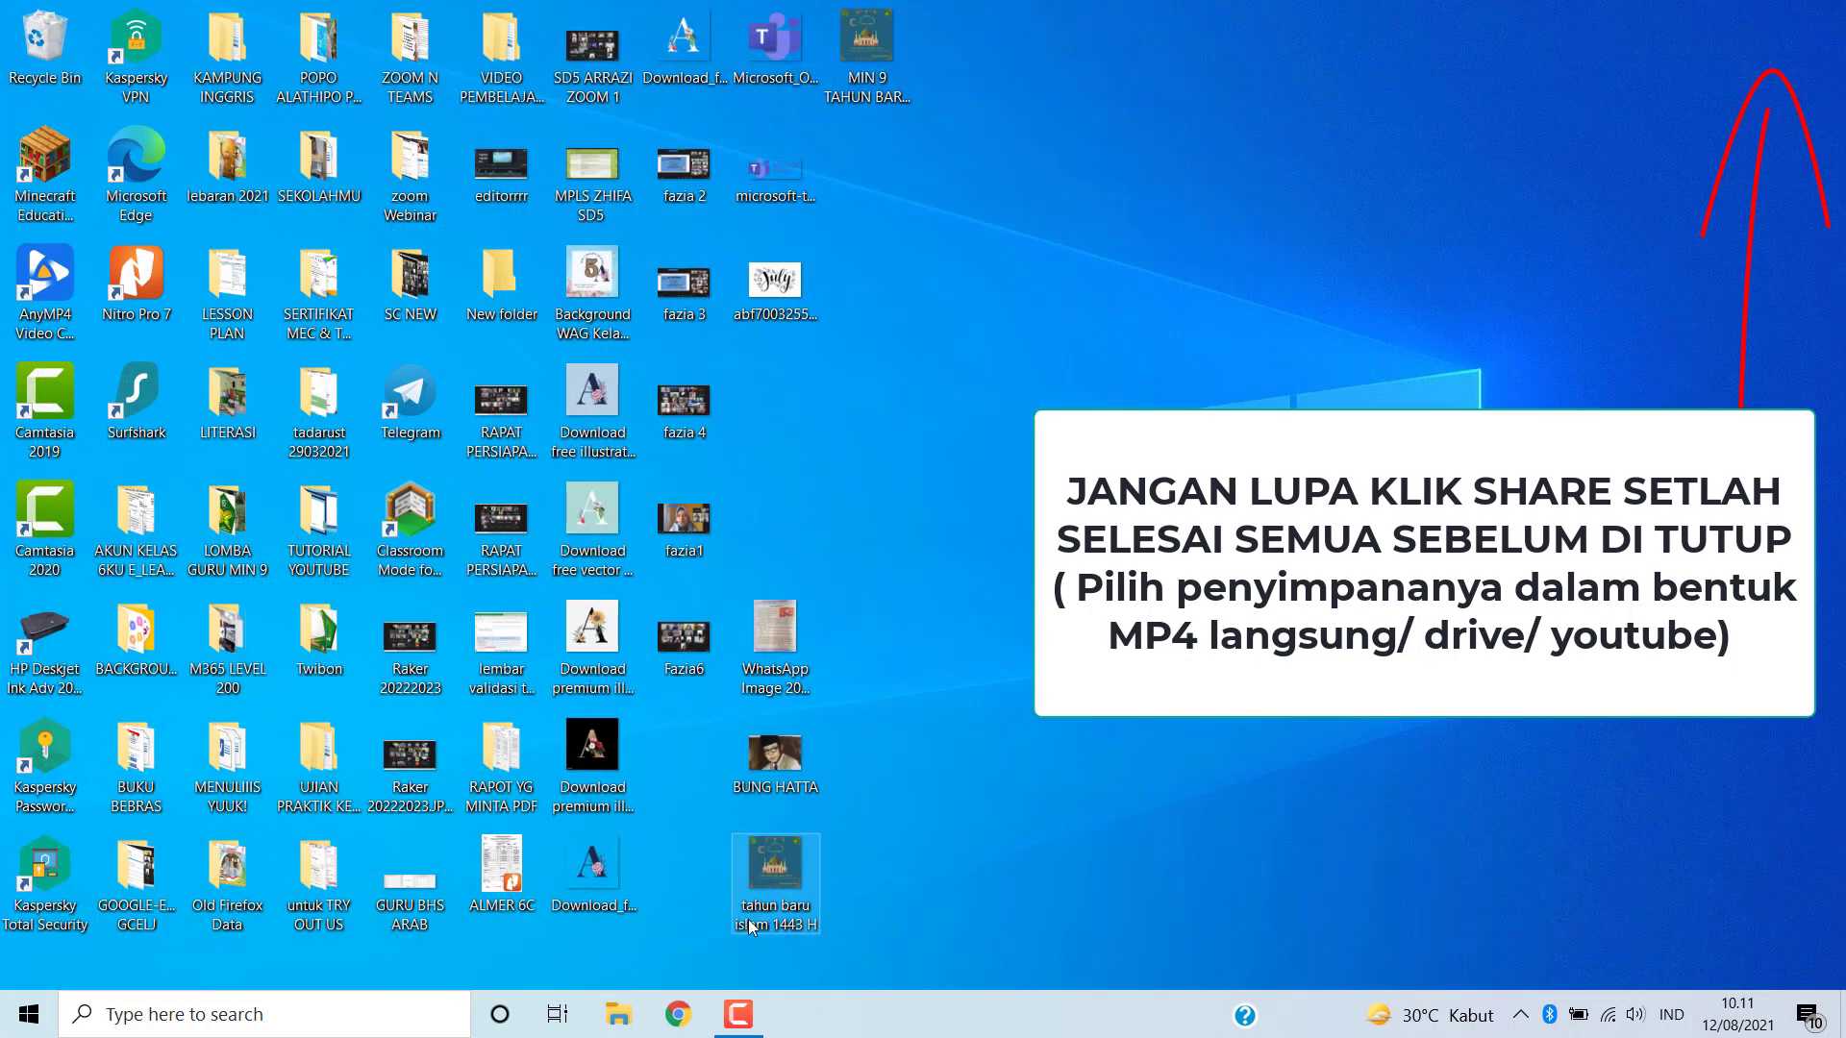